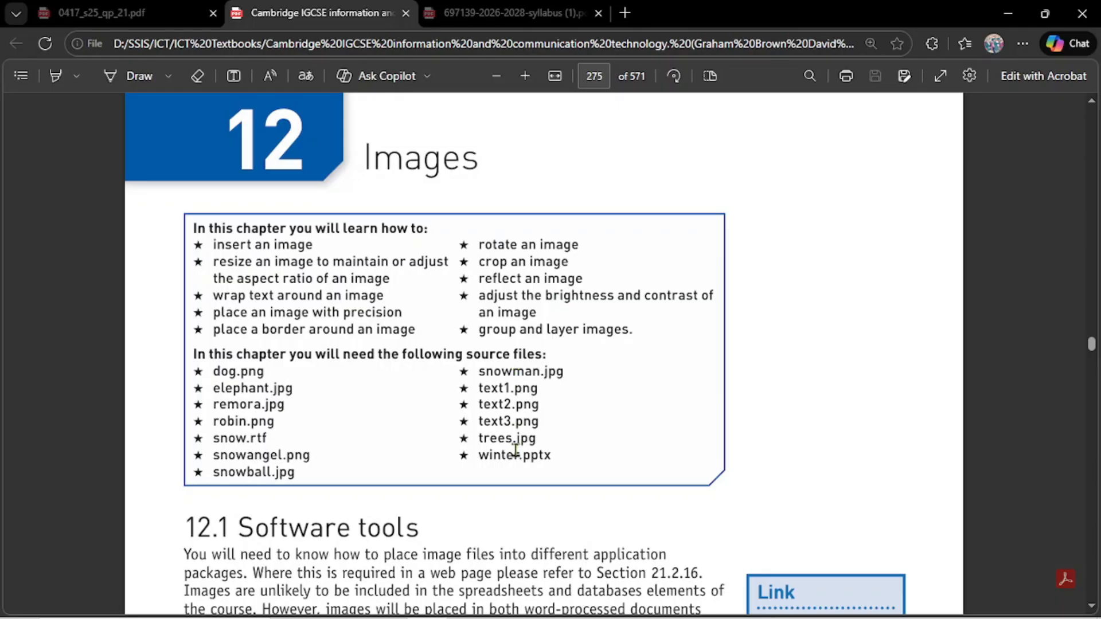
Review the Chapter 12 source file list and the Task 12a instructions in the textbook PDF.
left_click_drag(539, 439, 525, 405)
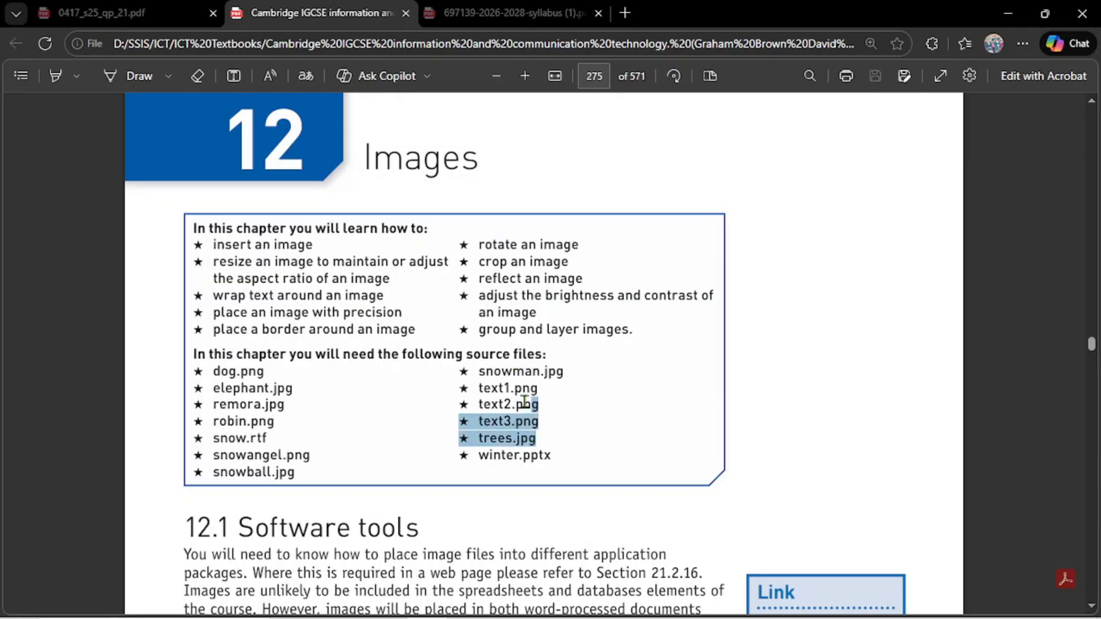
left_click(277, 391)
left_click_drag(277, 391, 290, 413)
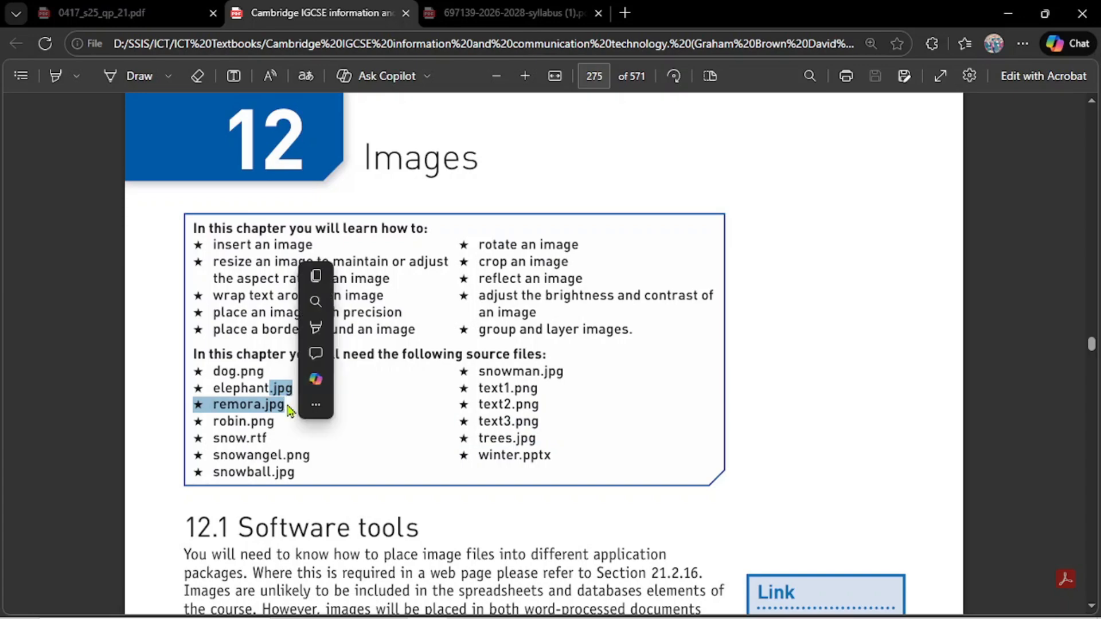
left_click(287, 409)
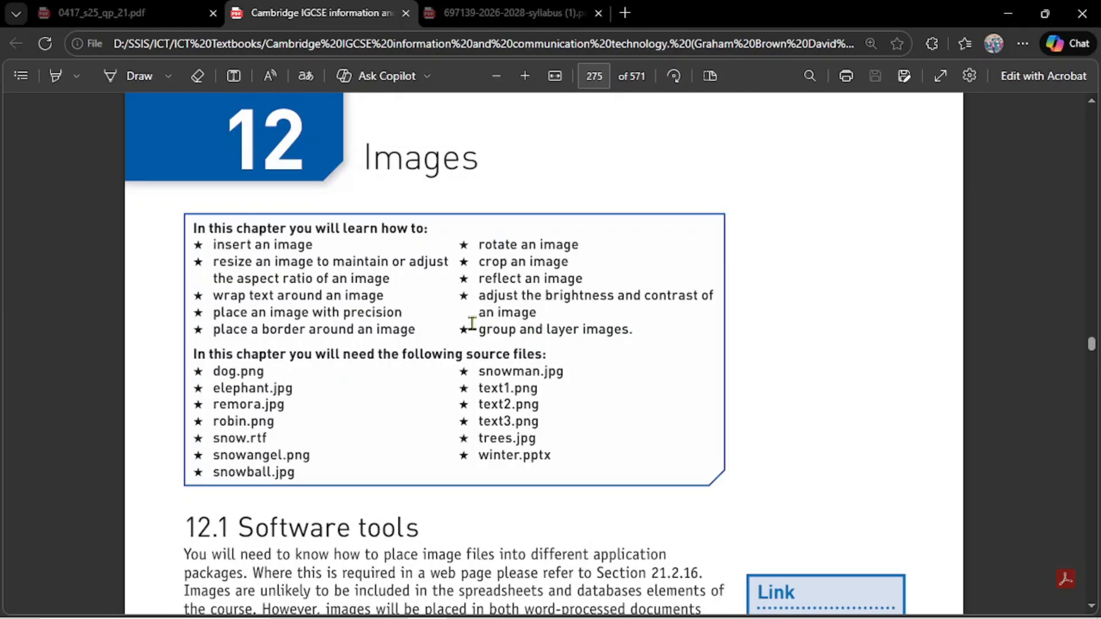
scroll(471, 324, "down", 4)
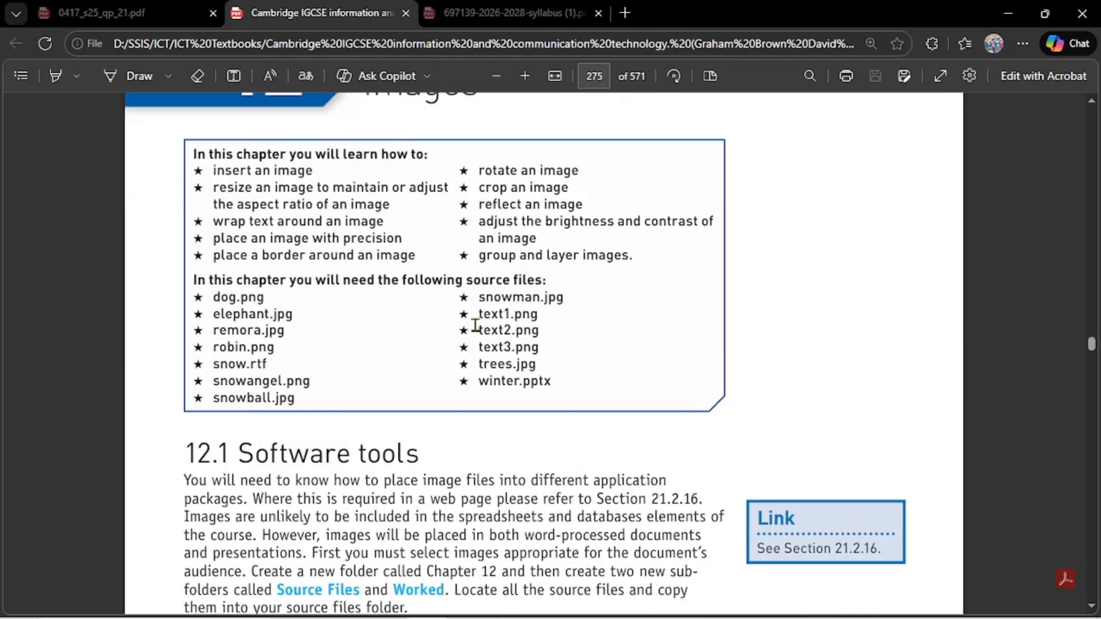
scroll(451, 319, "down", 4)
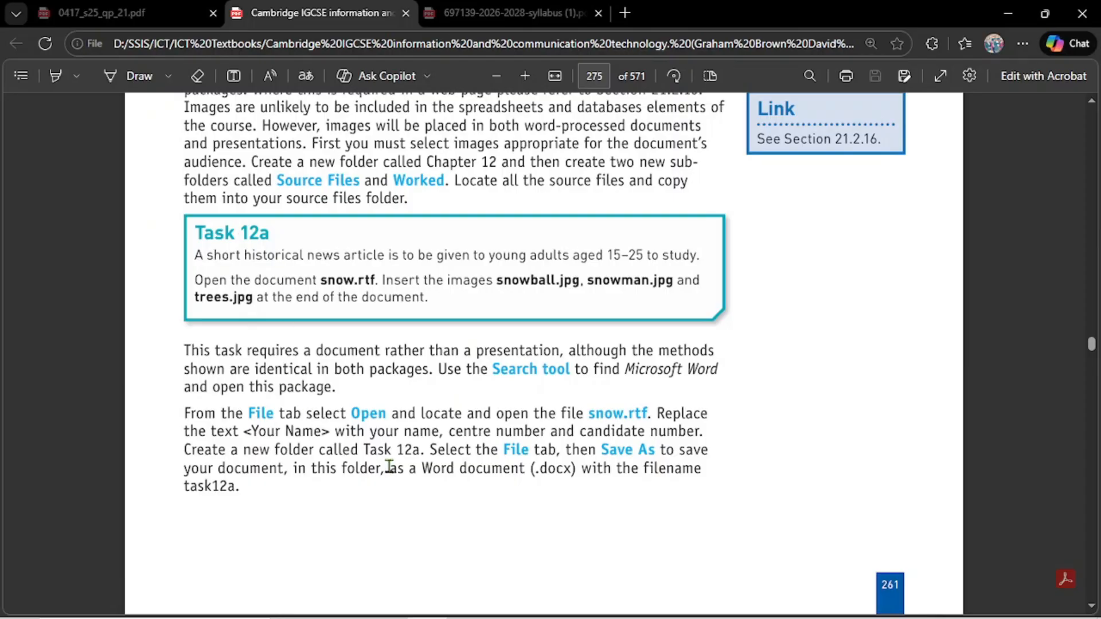
left_click_drag(319, 282, 380, 284)
Switch to File Explorer and open snow.rtf from the Chapter12 folder in Microsoft Word.
mouse_move(320, 608)
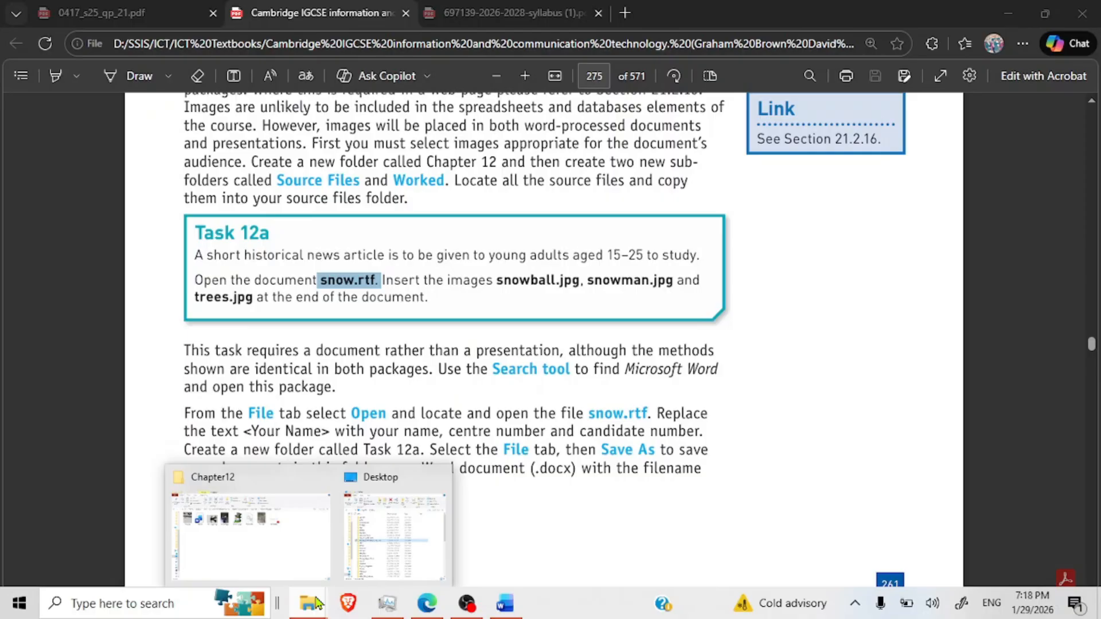
left_click(276, 545)
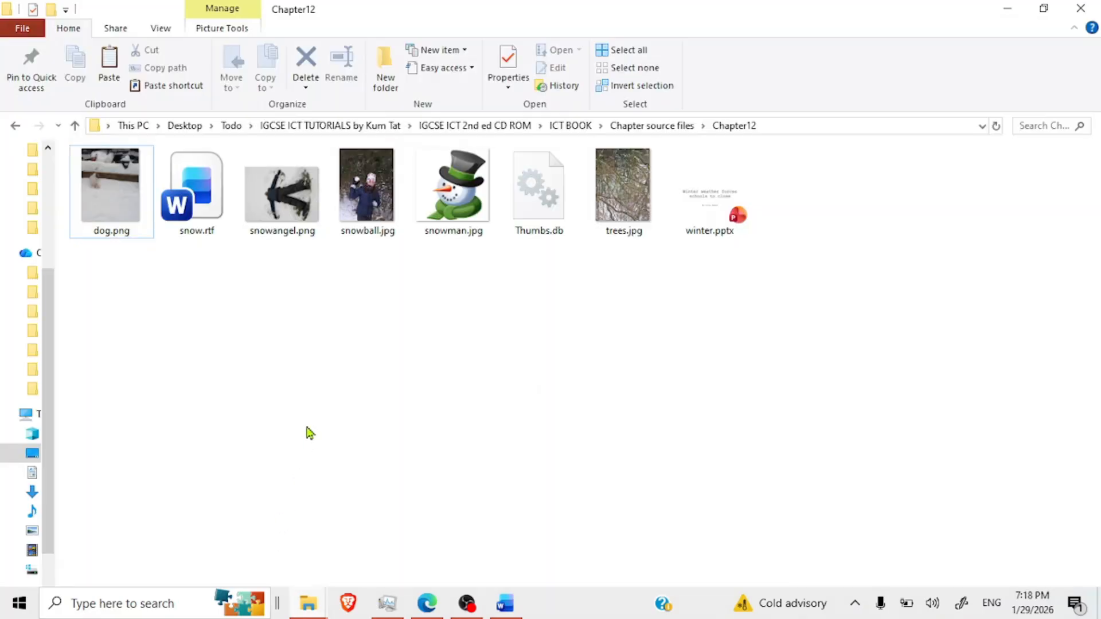
left_click(204, 198)
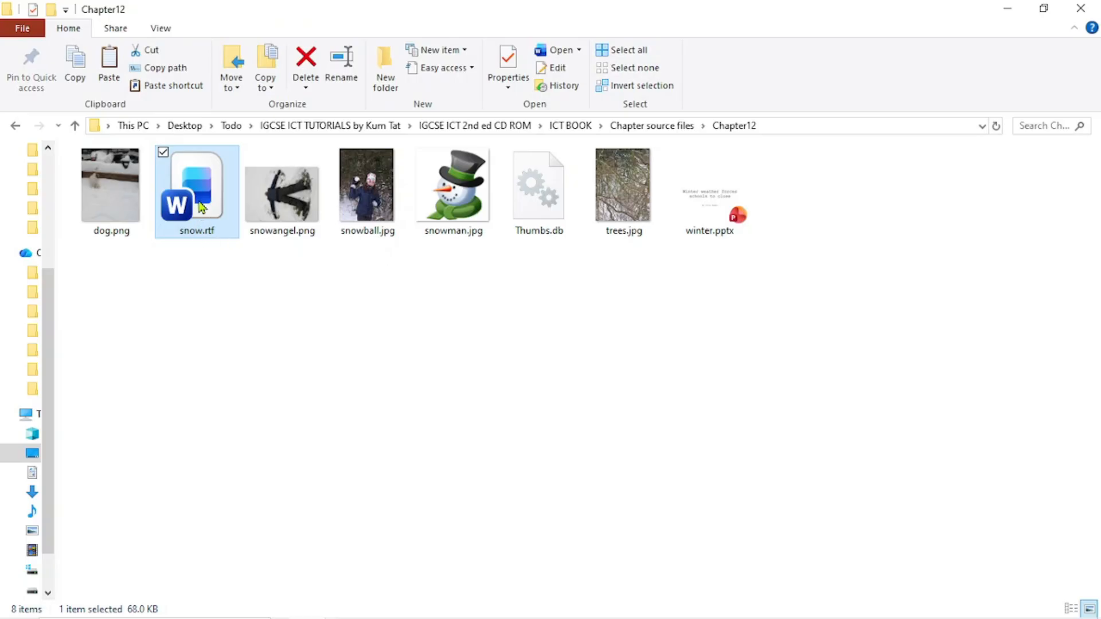
double_click(199, 201)
right_click(201, 199)
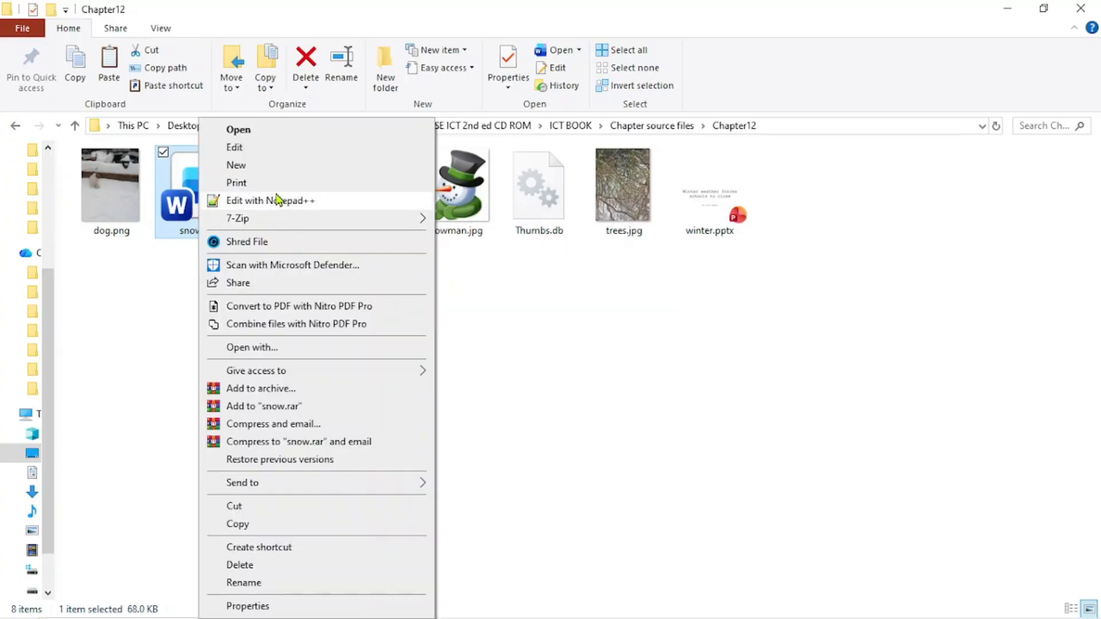
left_click(468, 321)
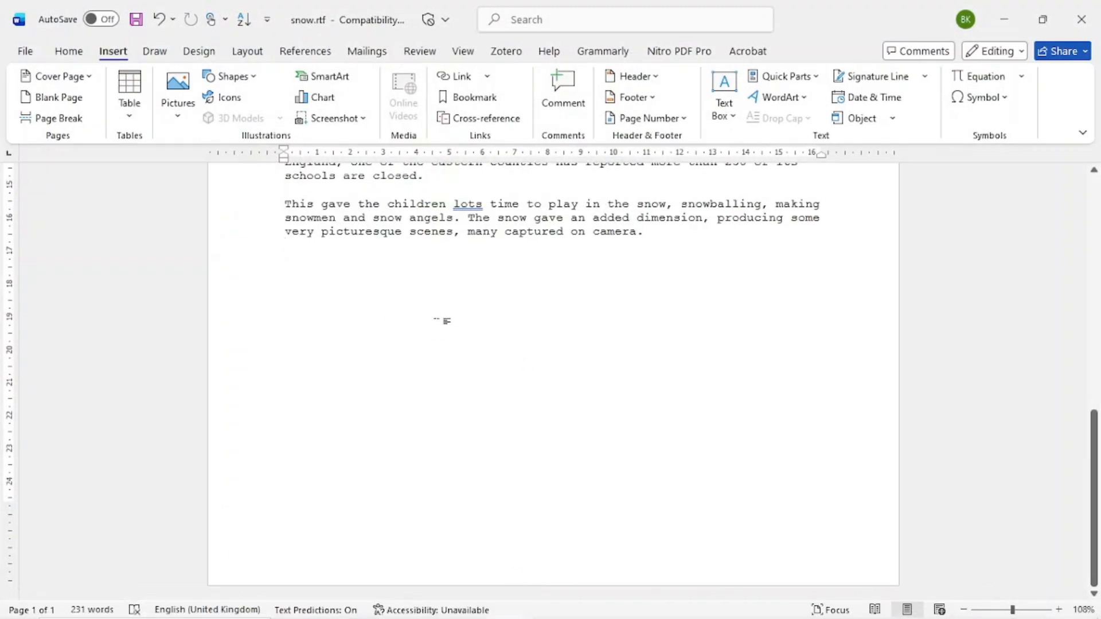
scroll(437, 324, "up", 2)
Recheck the Task 12a instructions in the textbook PDF in Edge and return to snow.rtf in Word.
left_click(426, 603)
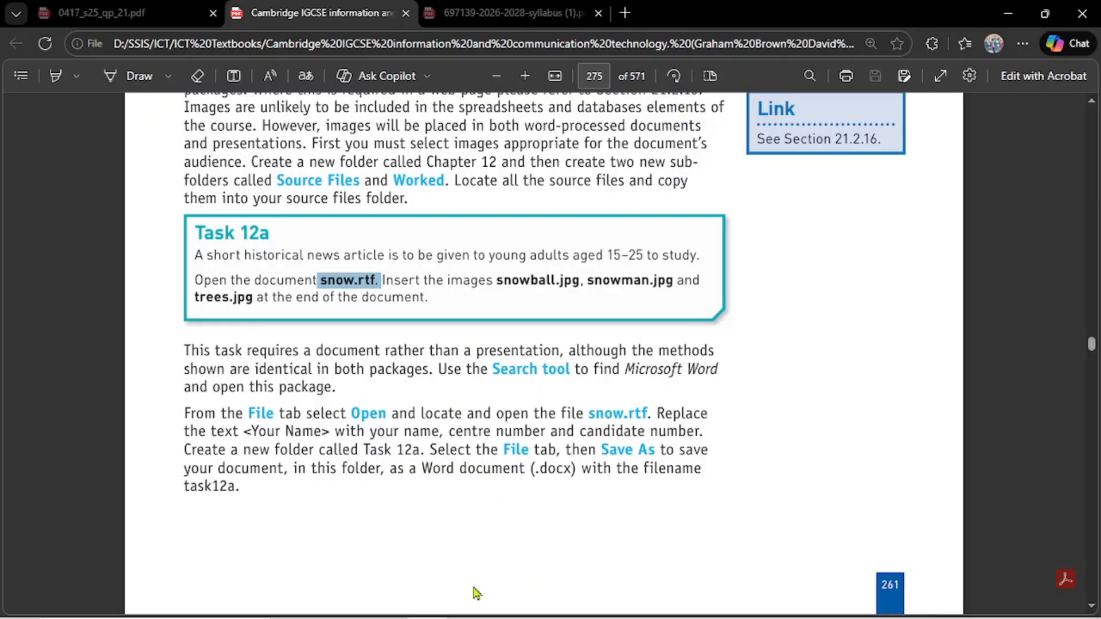
mouse_move(506, 612)
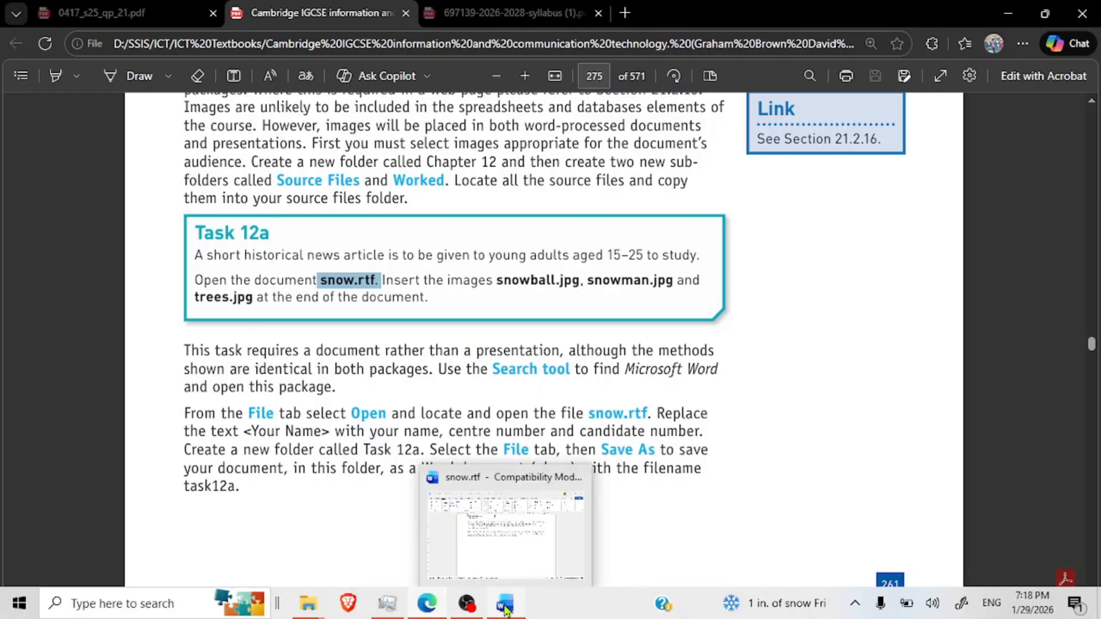
left_click(506, 552)
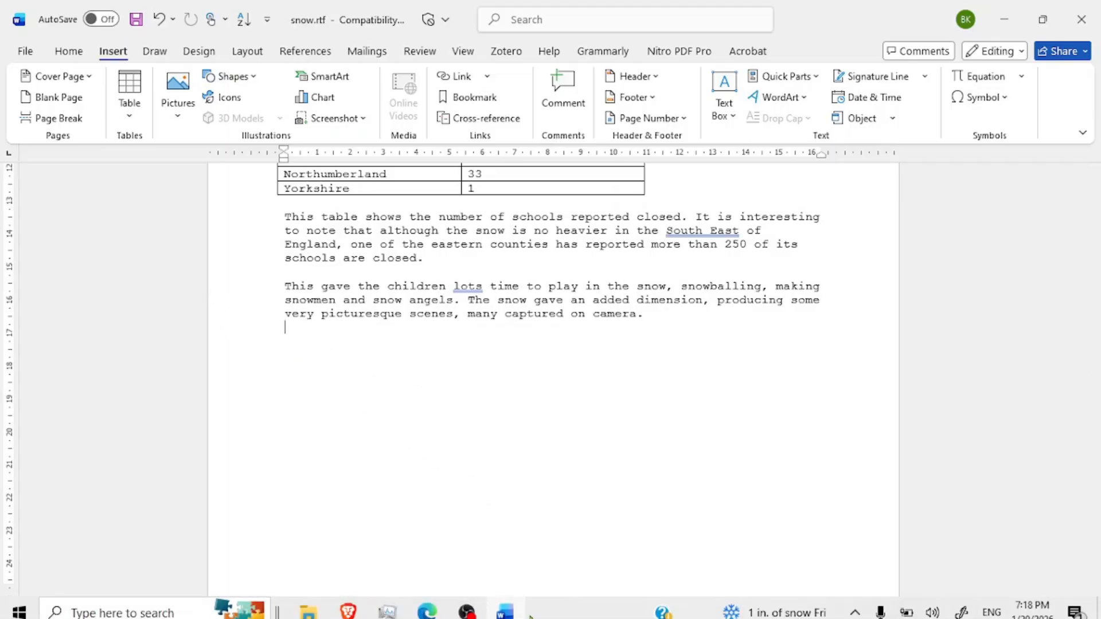
left_click(429, 612)
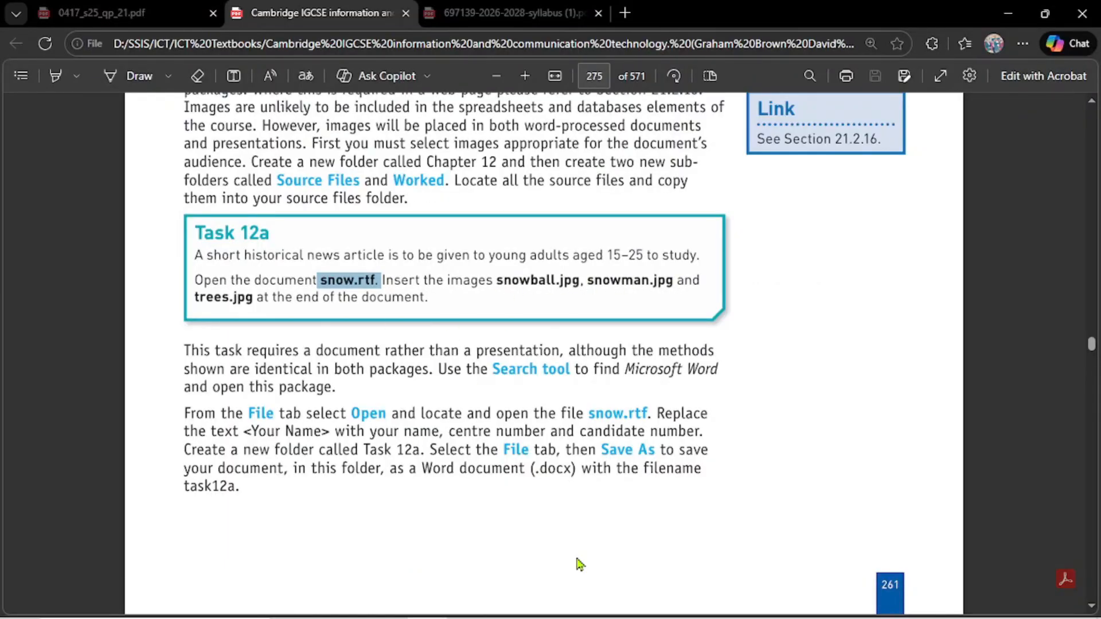
left_click(509, 602)
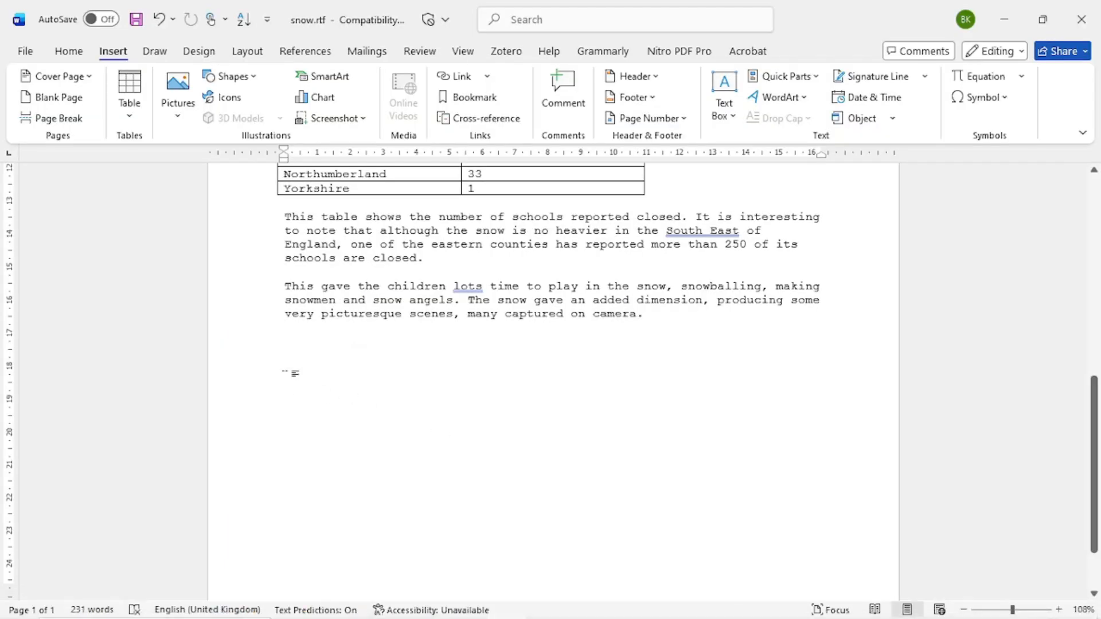
Start inserting pictures from this device and browse through IGCSE ICT 2nd ed CD ROM, ICT BOOK and Chapter source files to the Chapter12 folder.
left_click(70, 54)
left_click(113, 55)
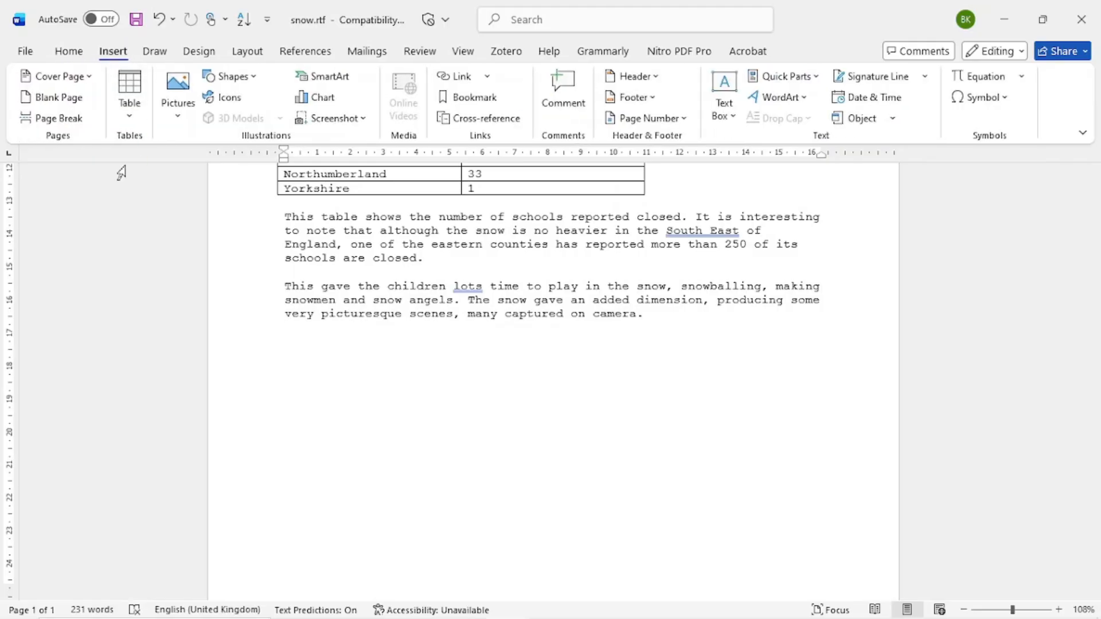
left_click(181, 118)
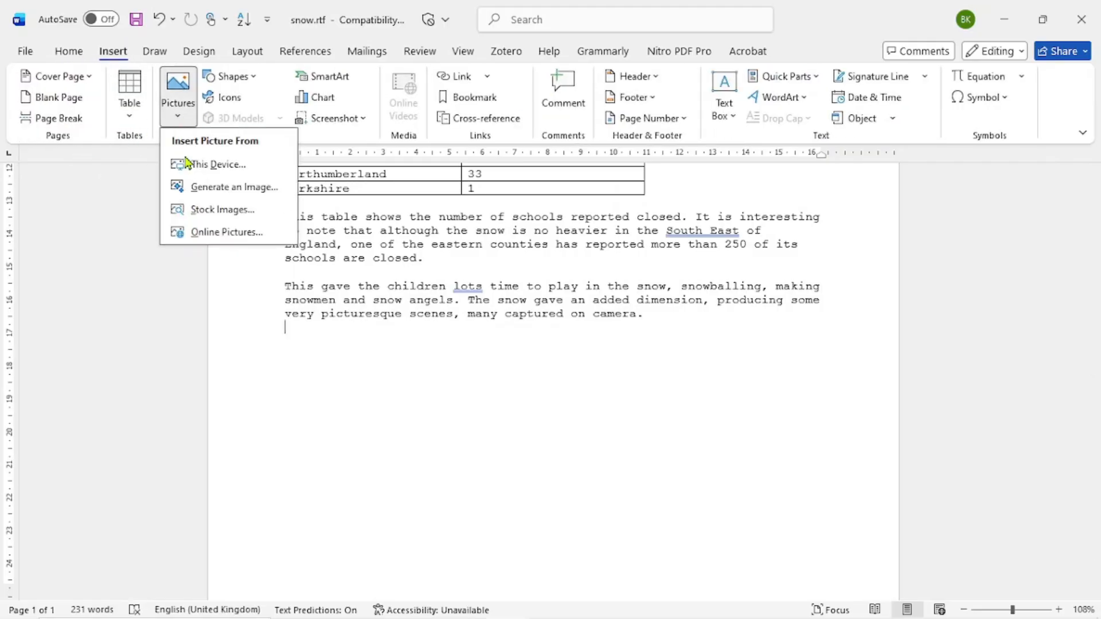
left_click(210, 165)
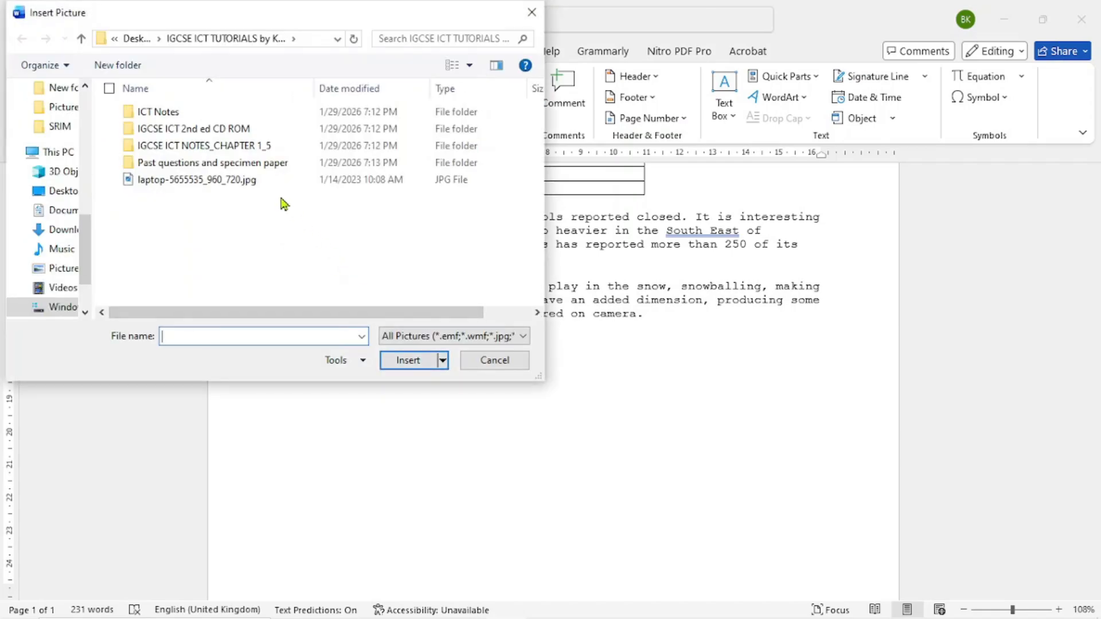
double_click(248, 129)
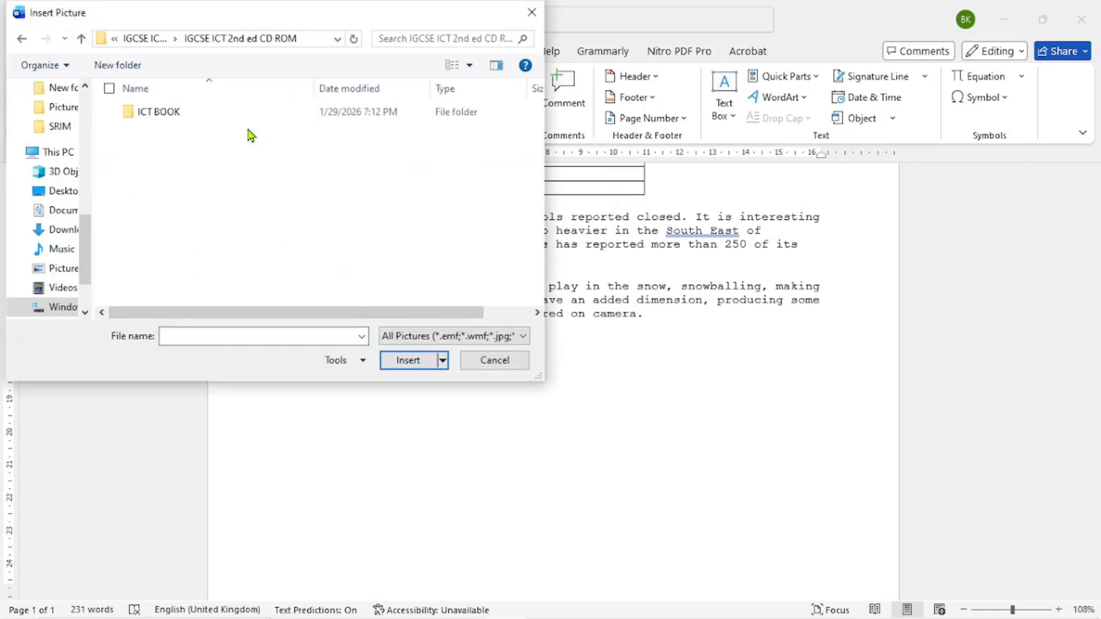
left_click(212, 118)
double_click(212, 118)
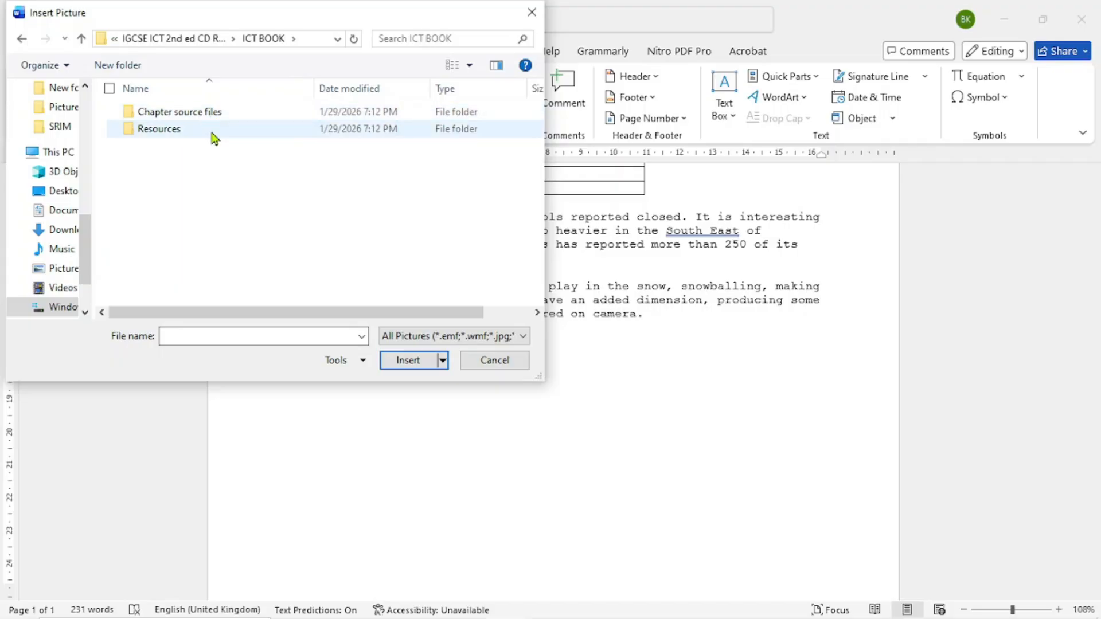
double_click(217, 114)
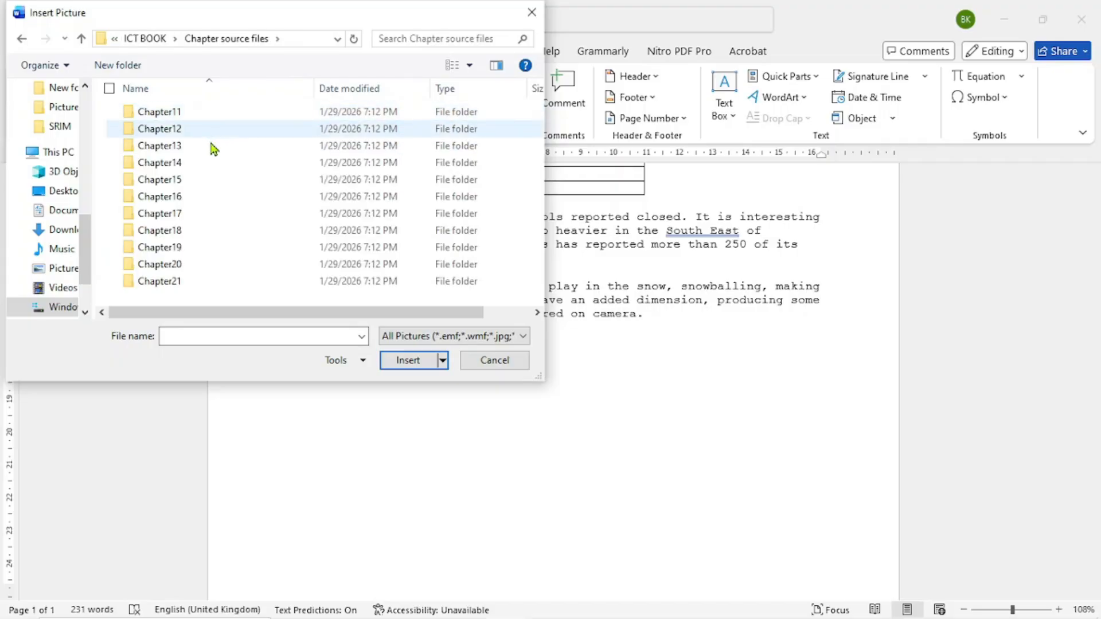
double_click(215, 130)
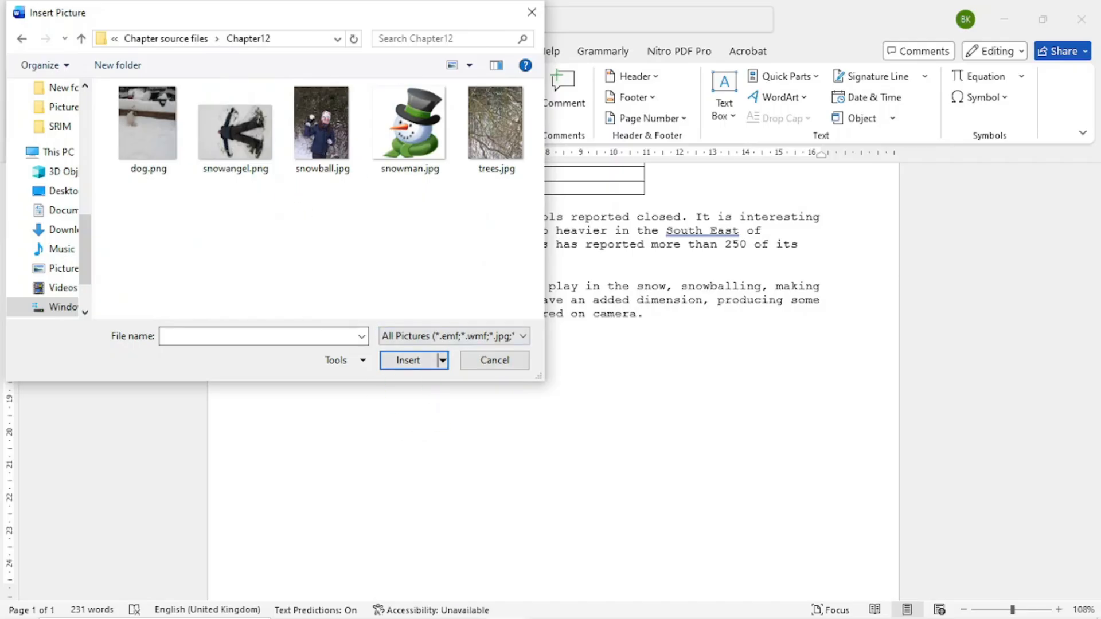
Check the required image names in the textbook PDF and insert snowball.jpg, snowman.jpg and trees.jpg together at the end of snow.rtf.
left_click(427, 603)
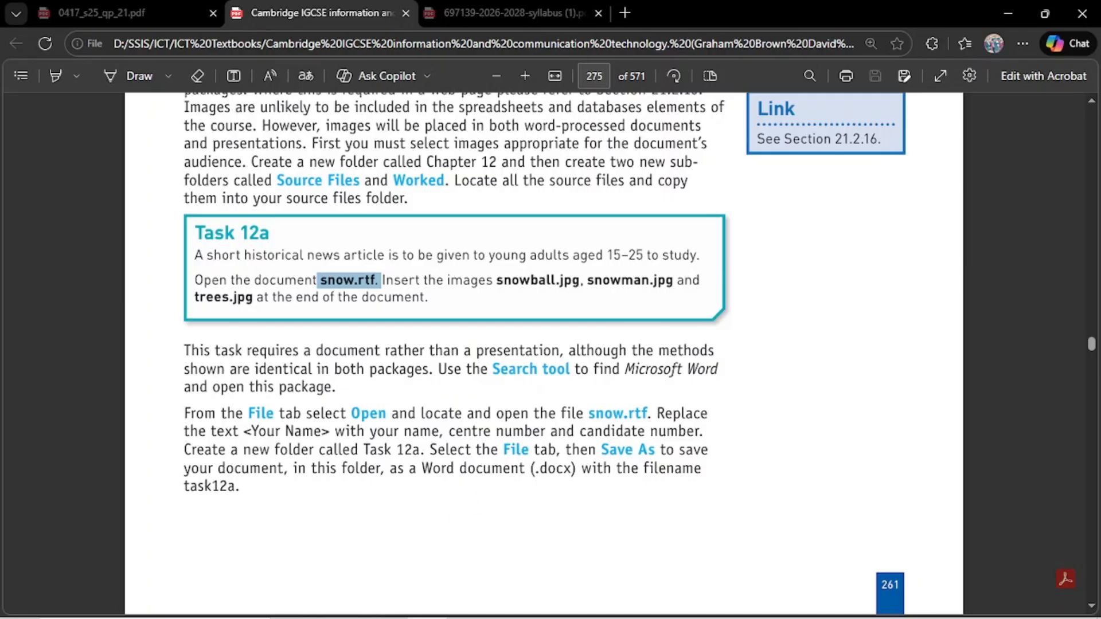
mouse_move(431, 611)
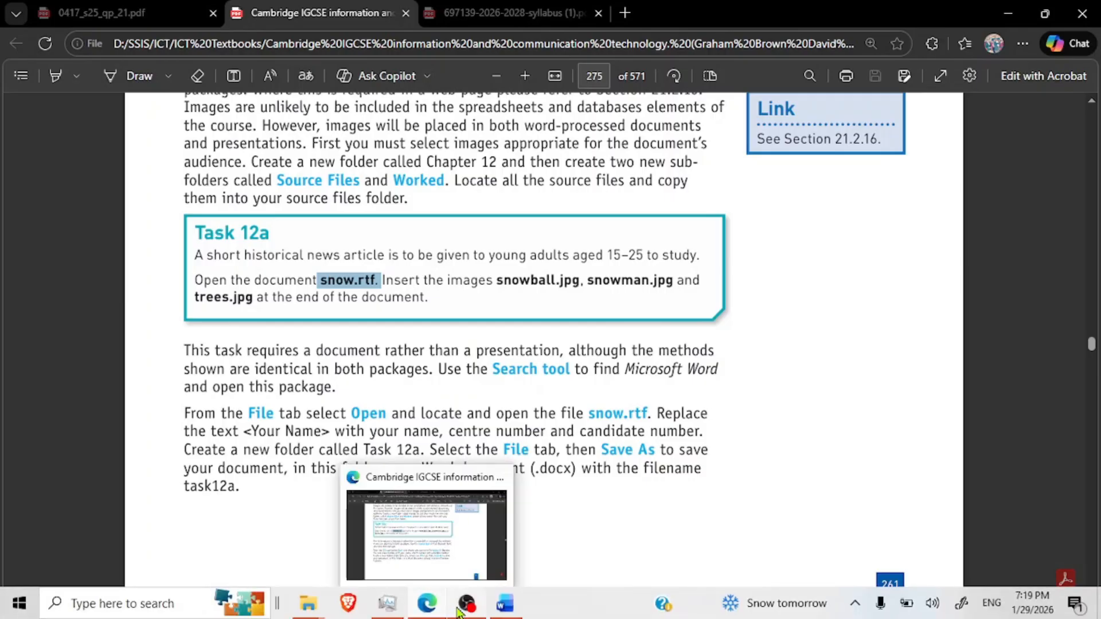
left_click(427, 604)
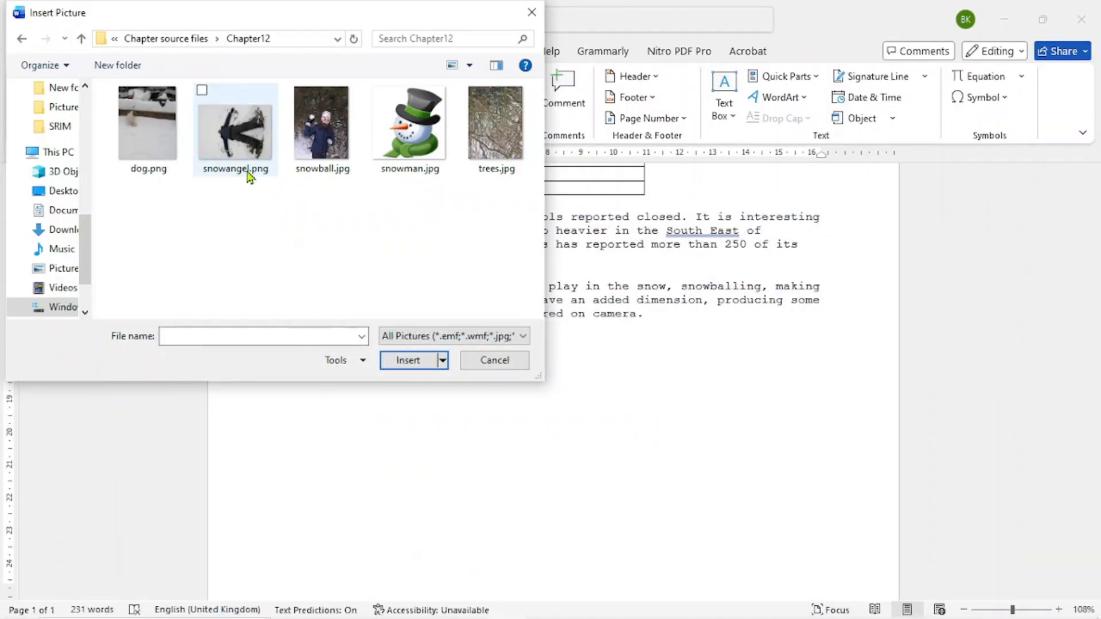
left_click(334, 171)
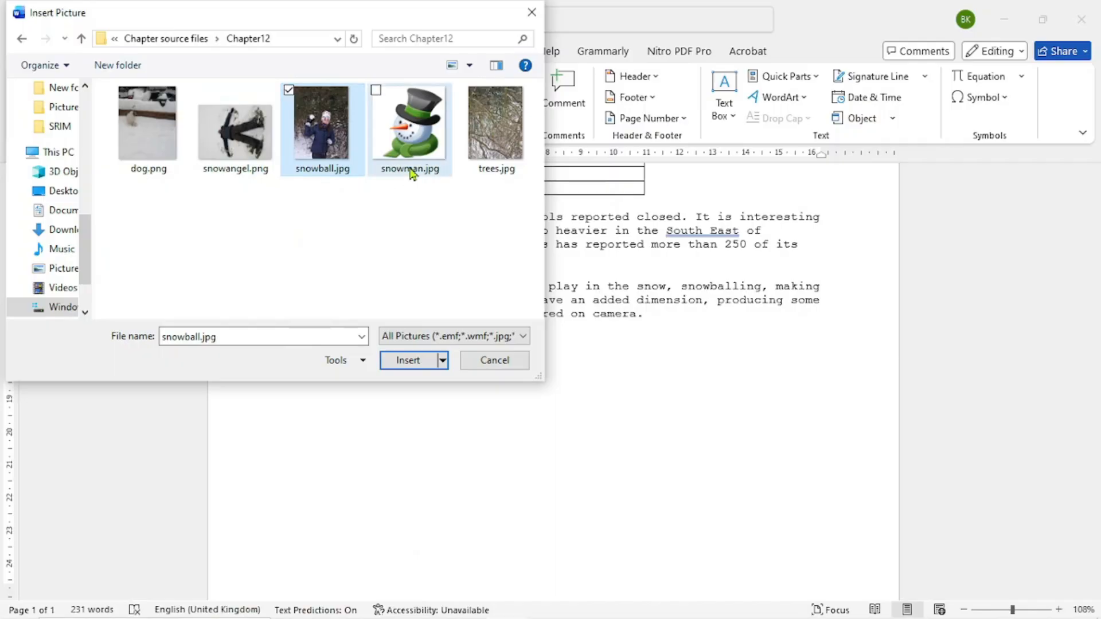
left_click(410, 167, "ctrl")
left_click(482, 171, "ctrl")
left_click(410, 367)
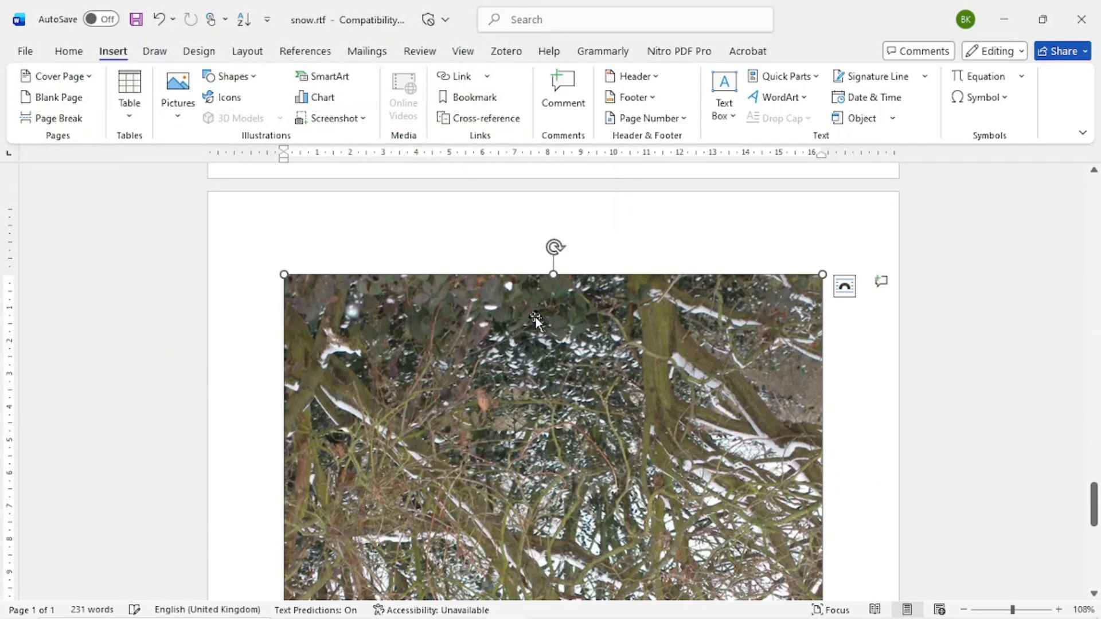
Examine the inserted images and where they fall on the pages after the document's closing paragraph.
scroll(532, 301, "up", 10)
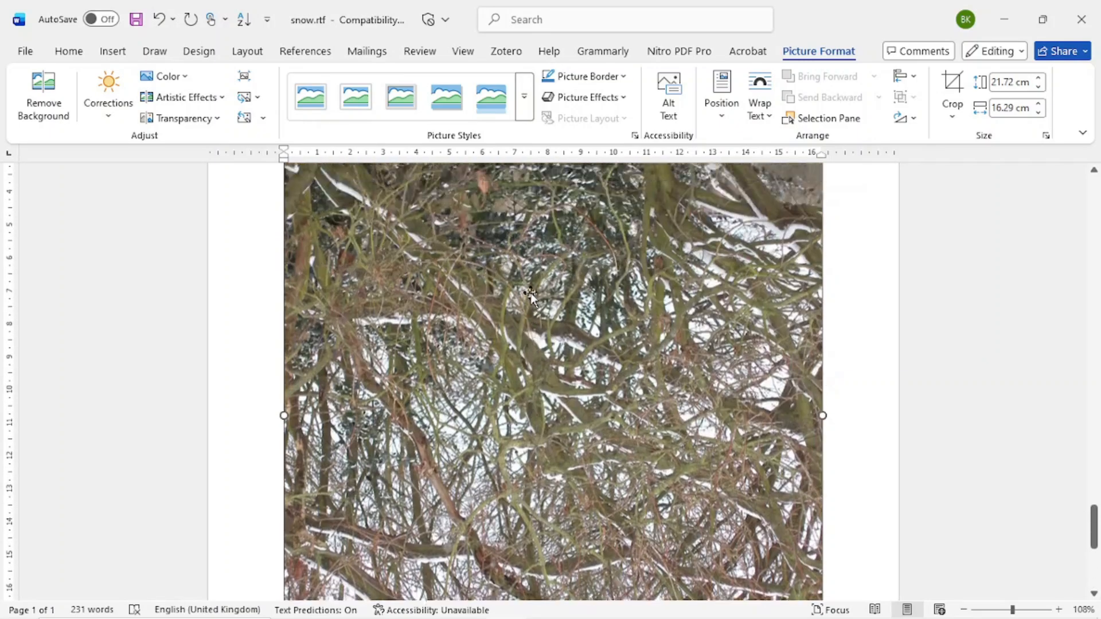
scroll(516, 304, "down", 15)
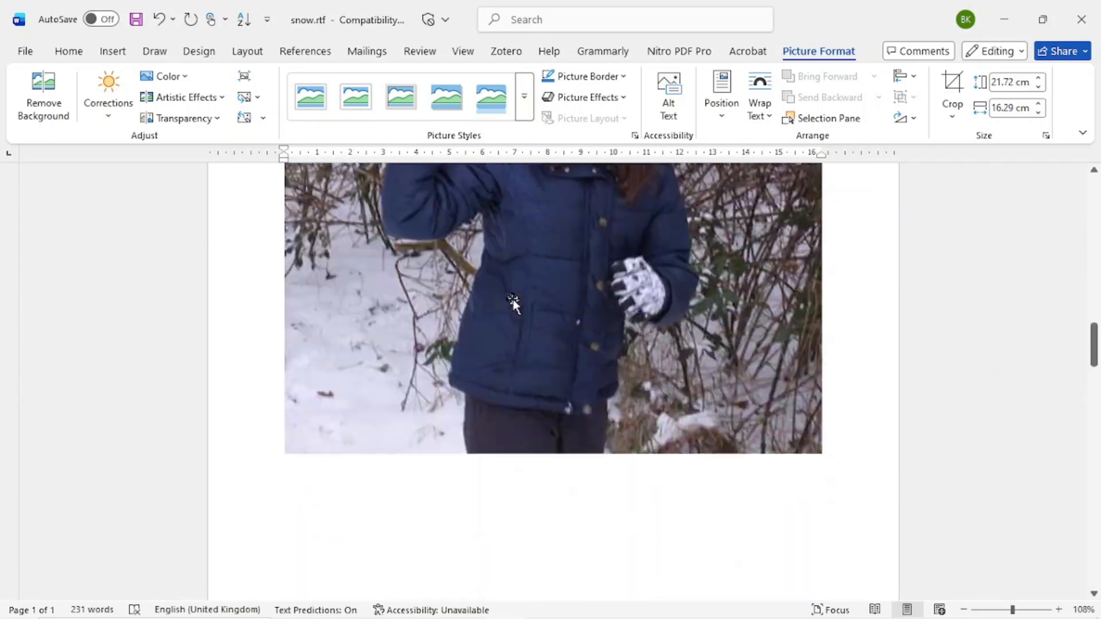
scroll(513, 298, "down", 5)
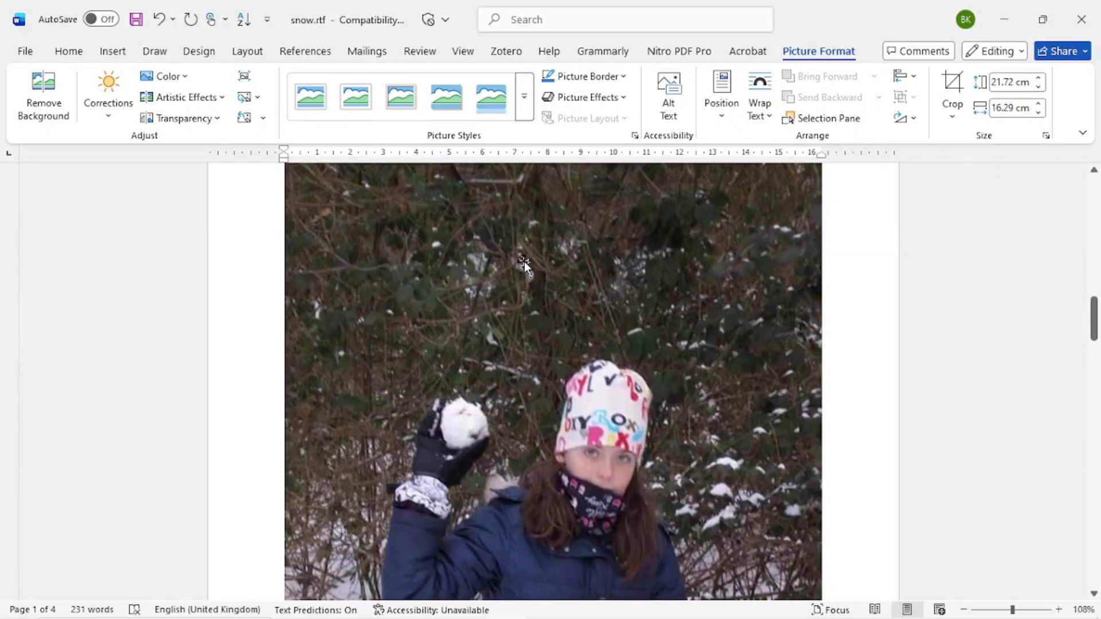
left_click(579, 298)
scroll(580, 304, "up", 4)
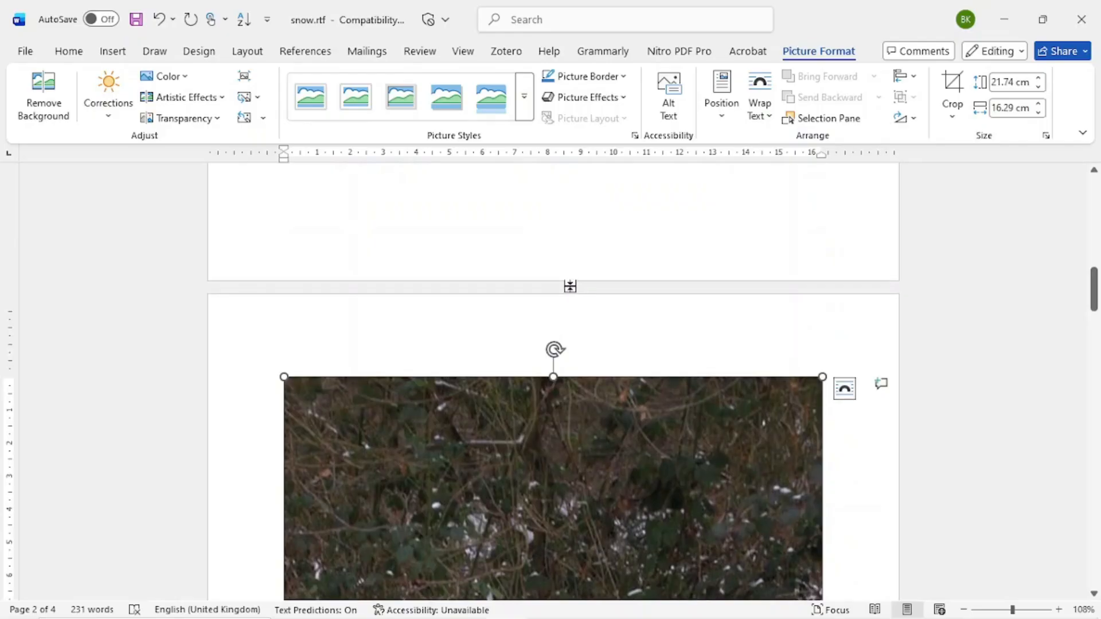
scroll(568, 287, "up", 5)
scroll(568, 287, "up", 4)
scroll(568, 292, "down", 4)
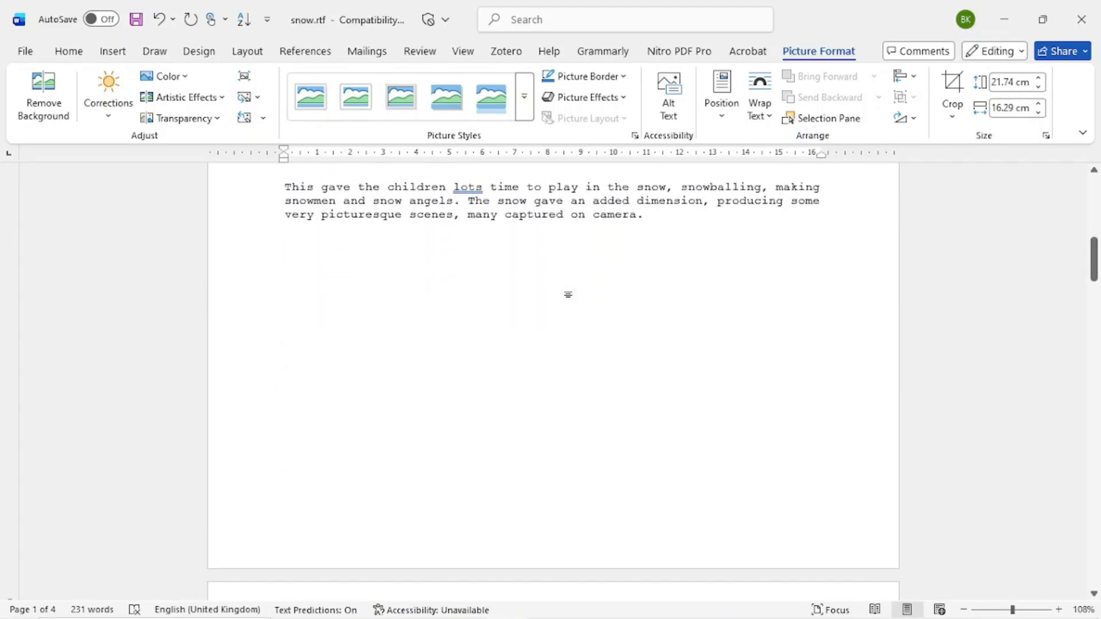
left_click(647, 218)
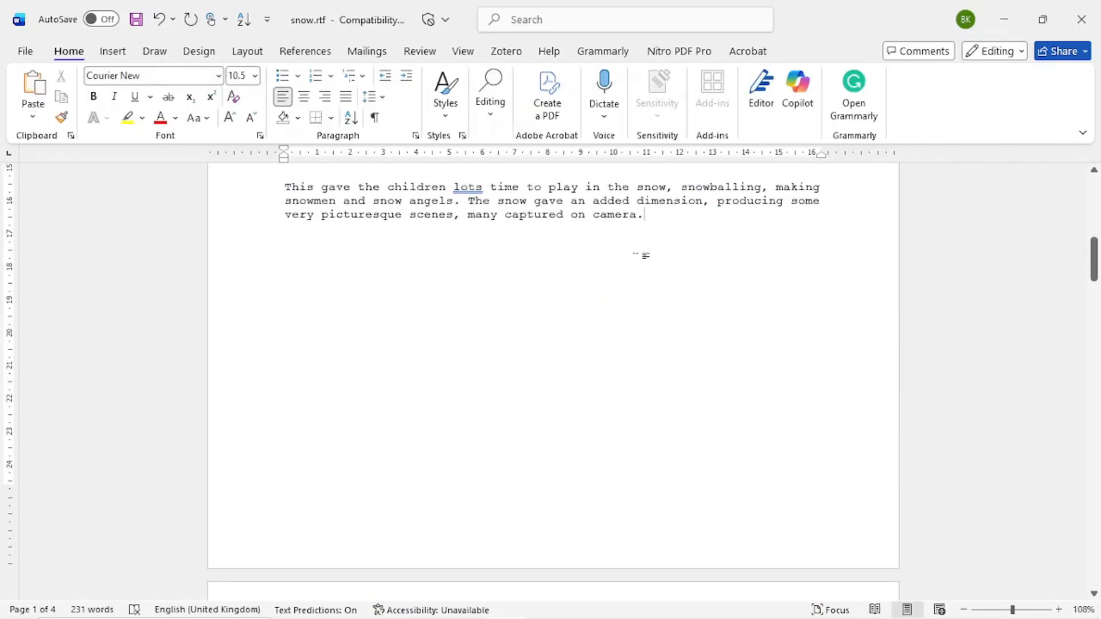
scroll(644, 257, "down", 8)
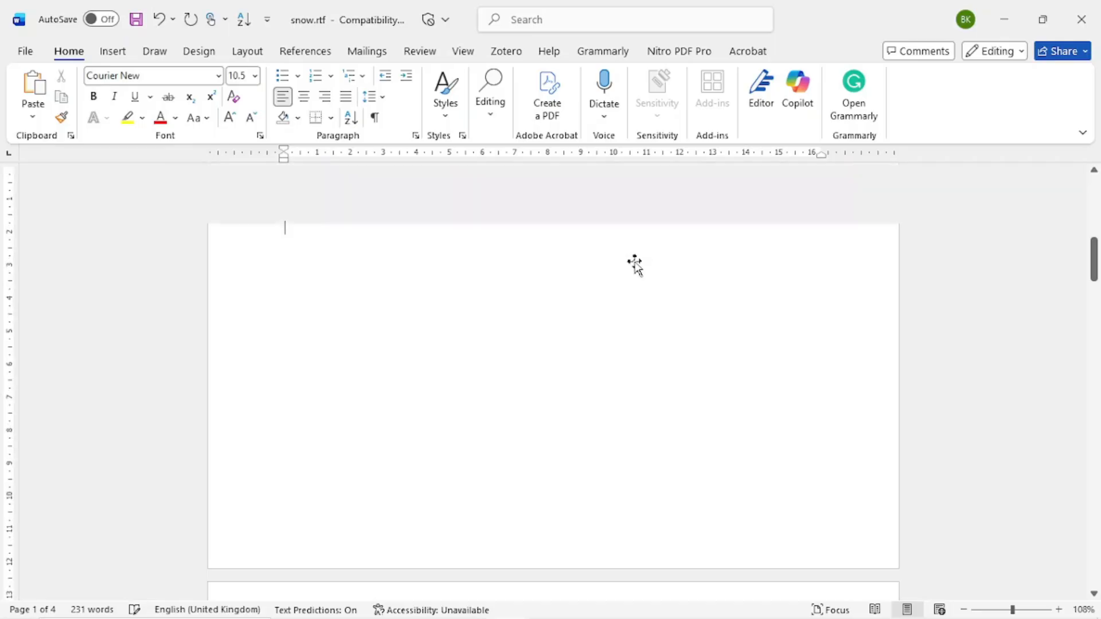
scroll(634, 270, "up", 6)
scroll(622, 293, "up", 4)
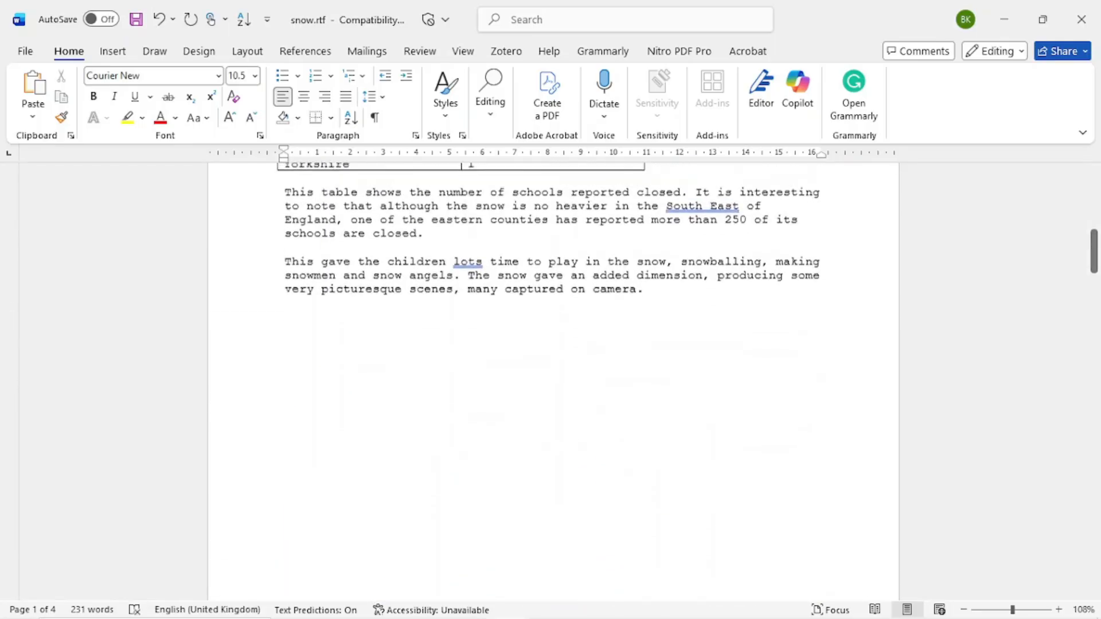
Read the textbook PDF in Edge from the Task 12a image insertion instructions through to Task 12b, and return to snow.rtf in Word.
left_click(427, 541)
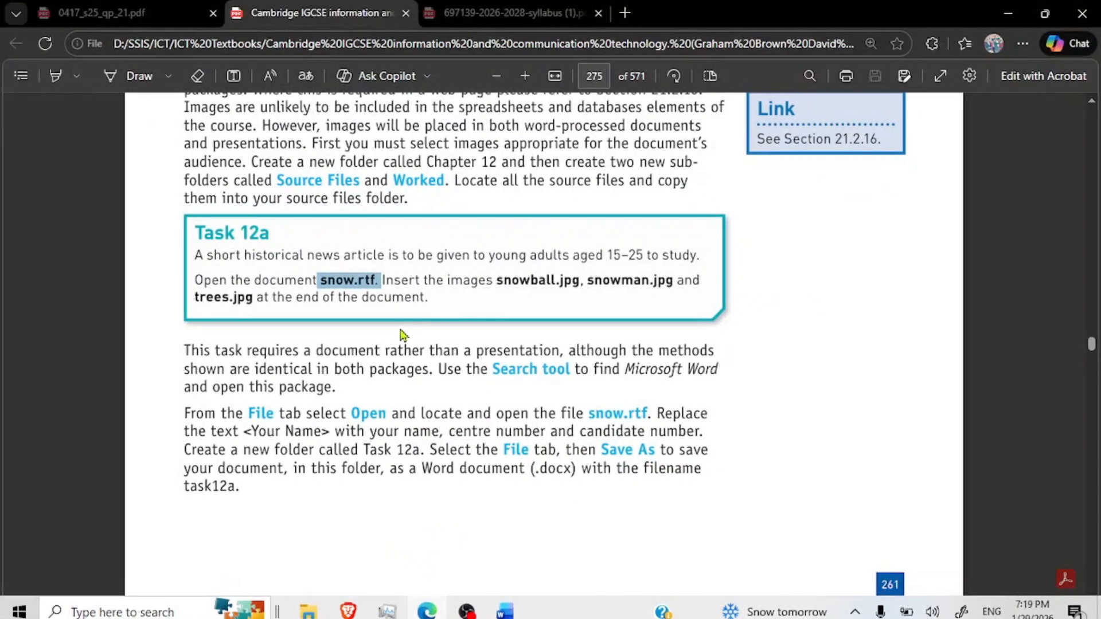
scroll(392, 304, "down", 10)
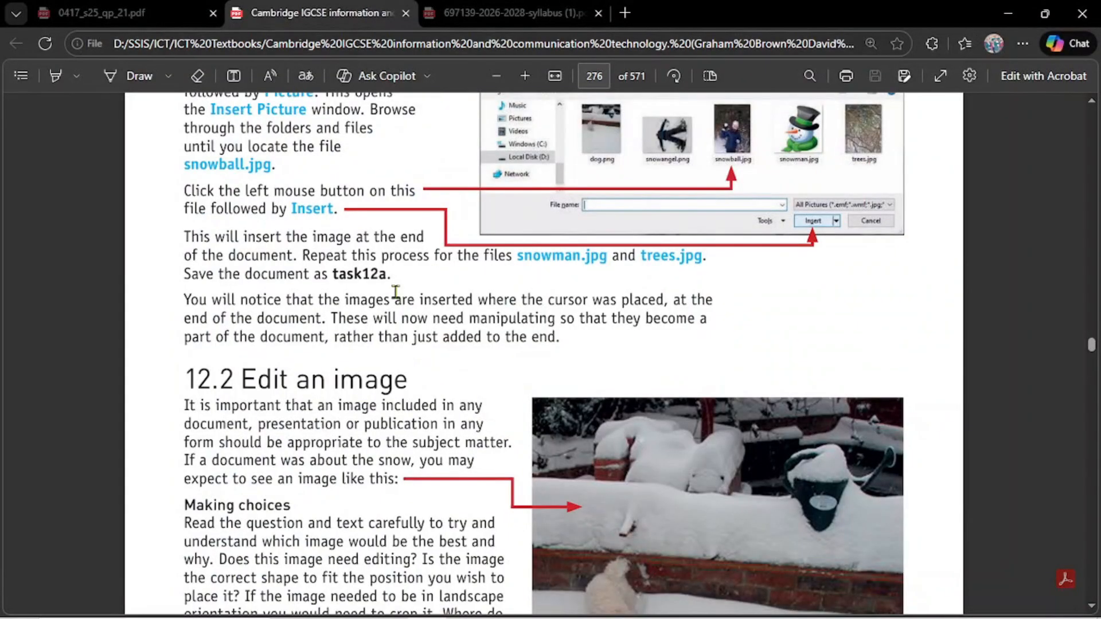
scroll(397, 284, "up", 2)
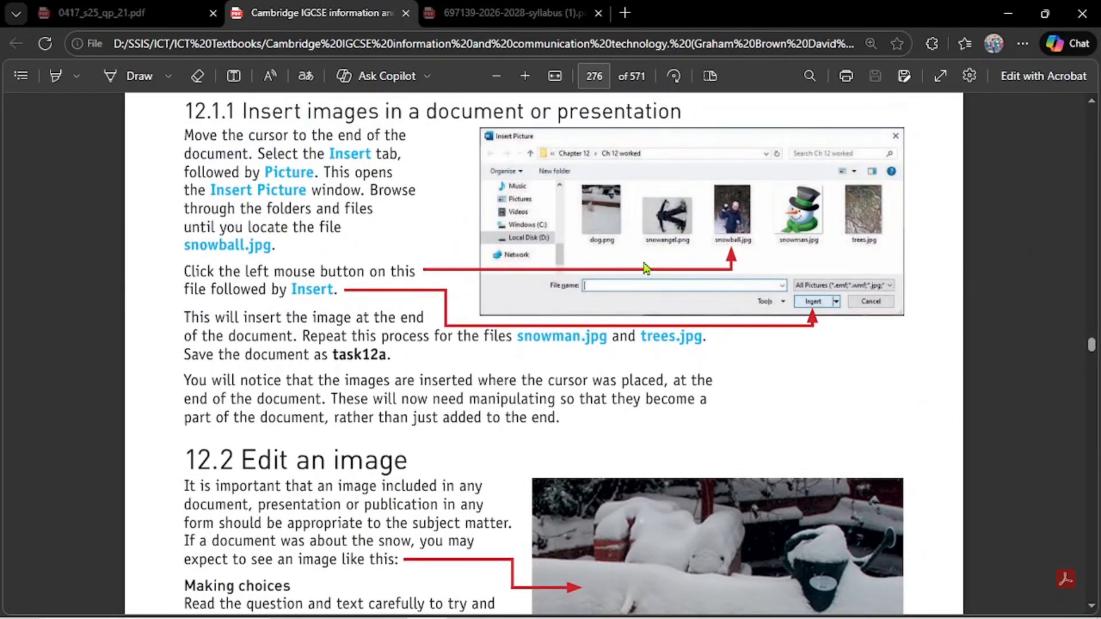
scroll(578, 283, "down", 18)
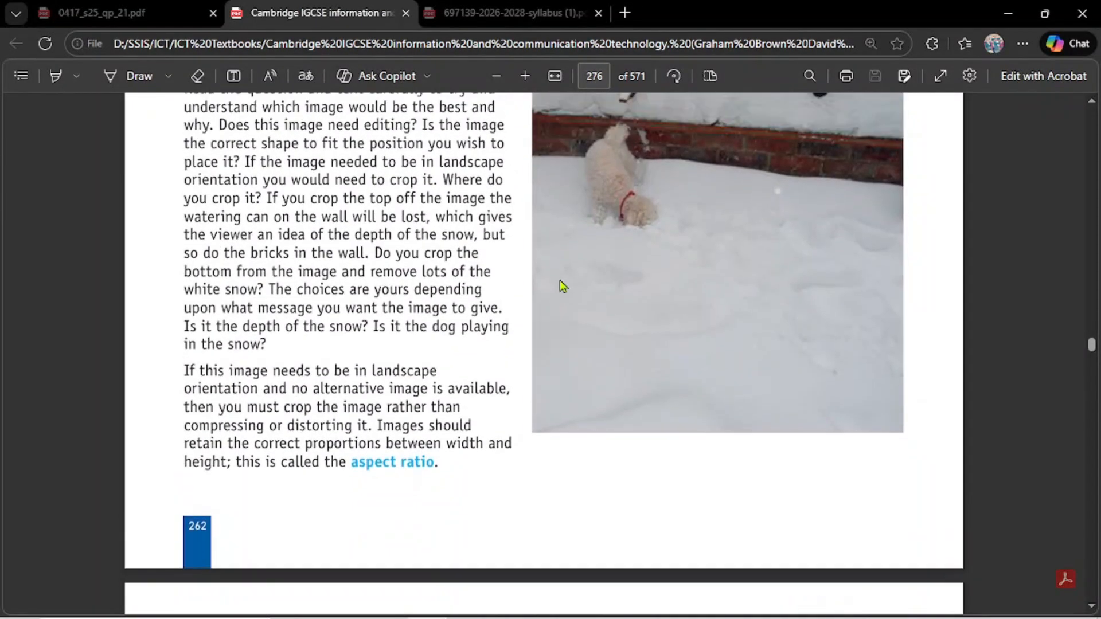
scroll(349, 250, "up", 10)
scroll(365, 312, "down", 10)
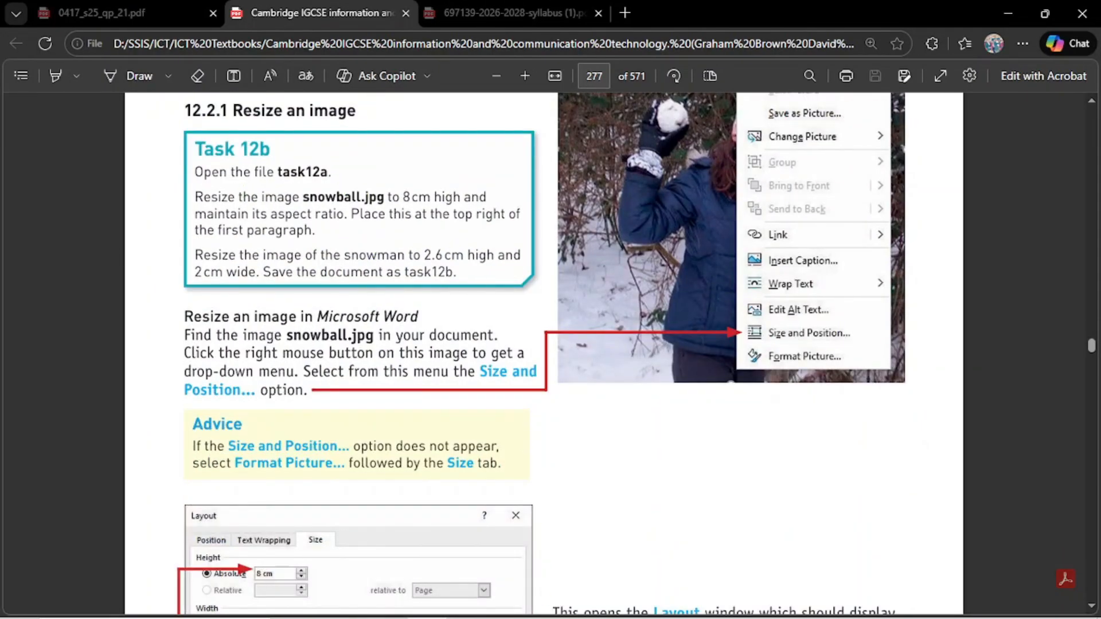
left_click(515, 609)
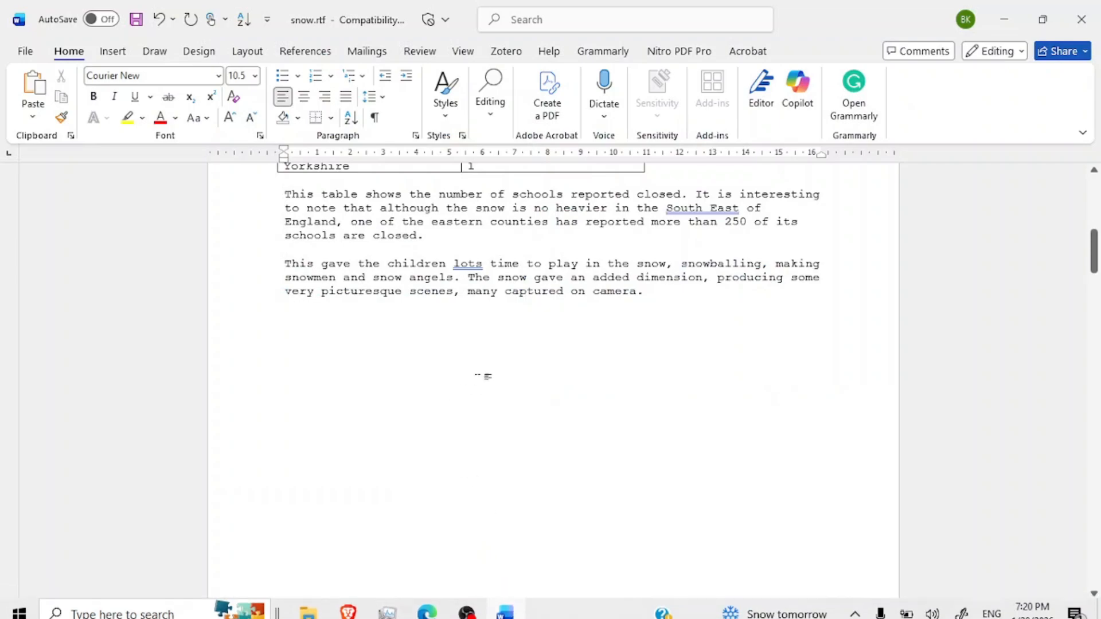
Copy the Chapter12 folder's path from File Explorer and add a new line after the closing paragraph of snow.rtf in Word.
left_click(660, 294)
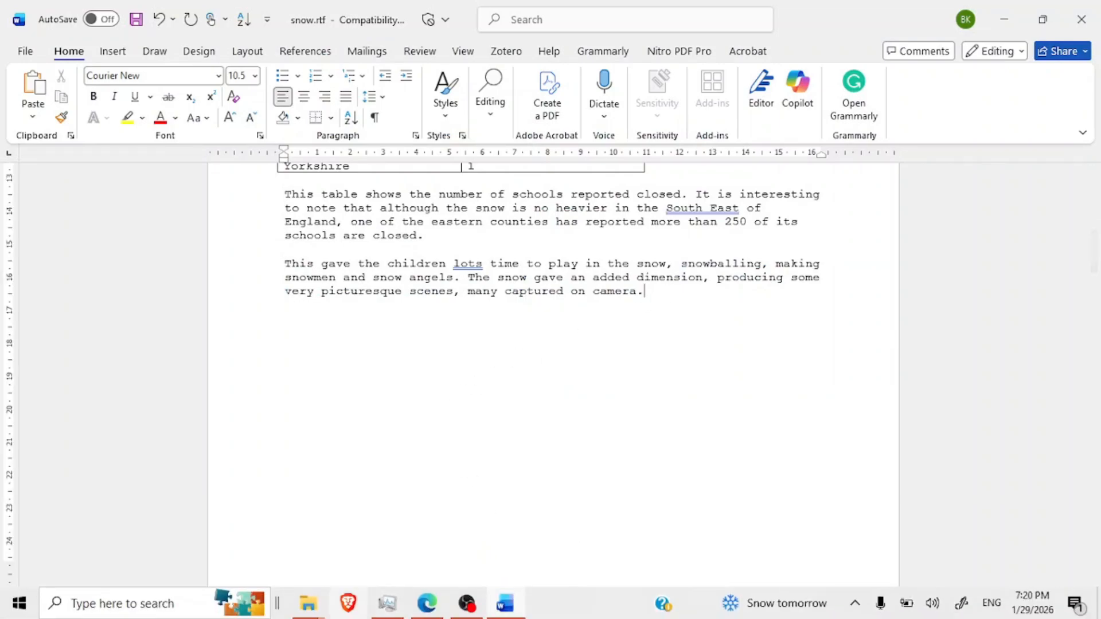
mouse_move(308, 604)
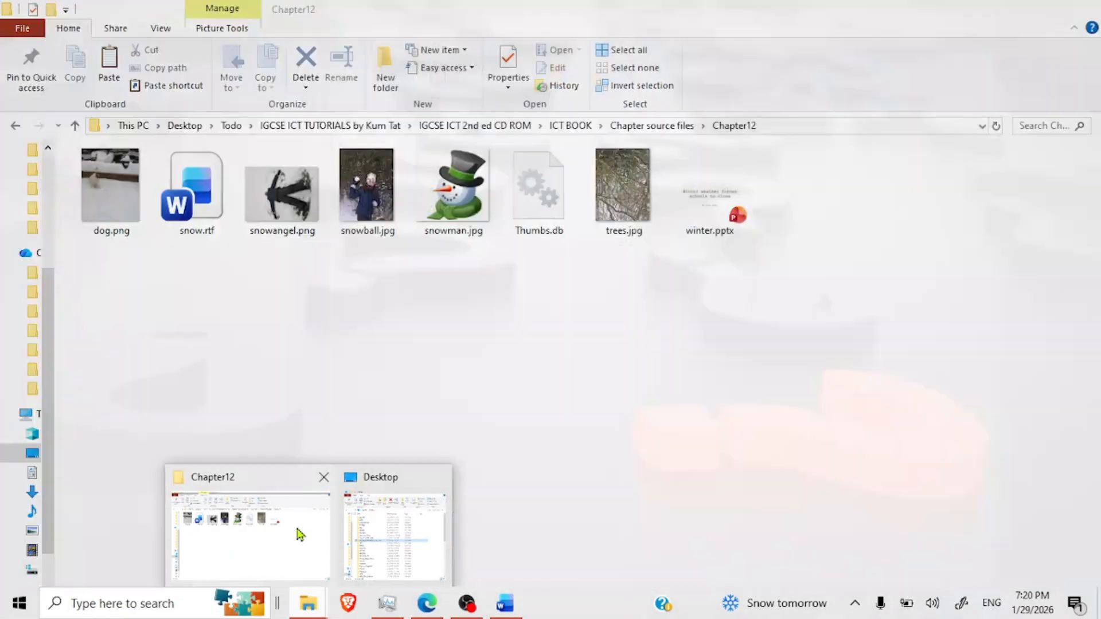
left_click(298, 531)
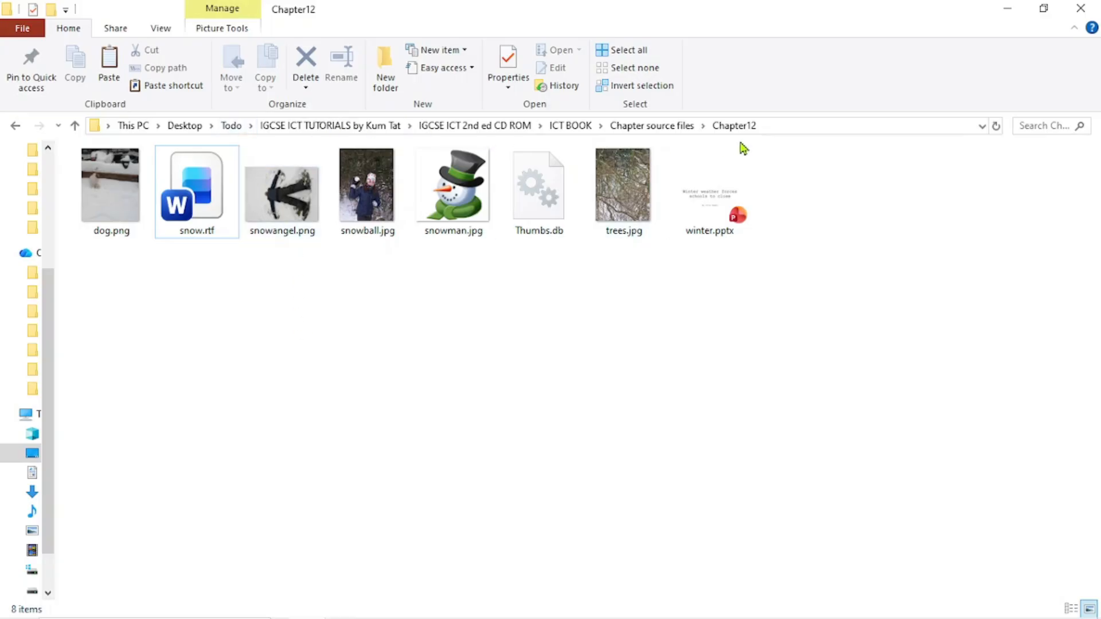
left_click(782, 125)
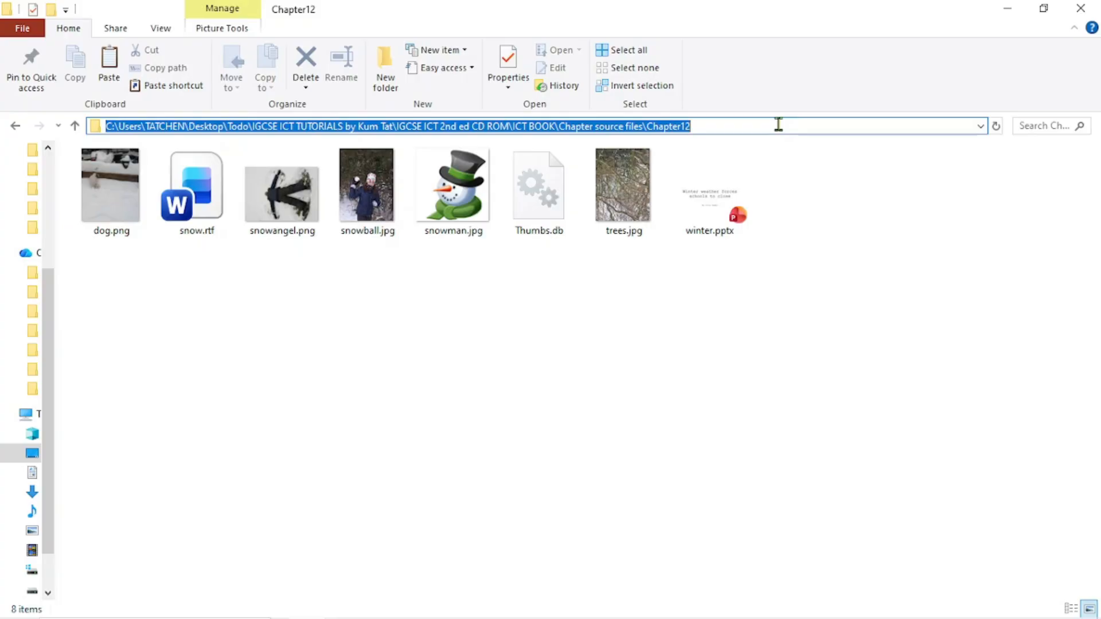
key("ctrl+c")
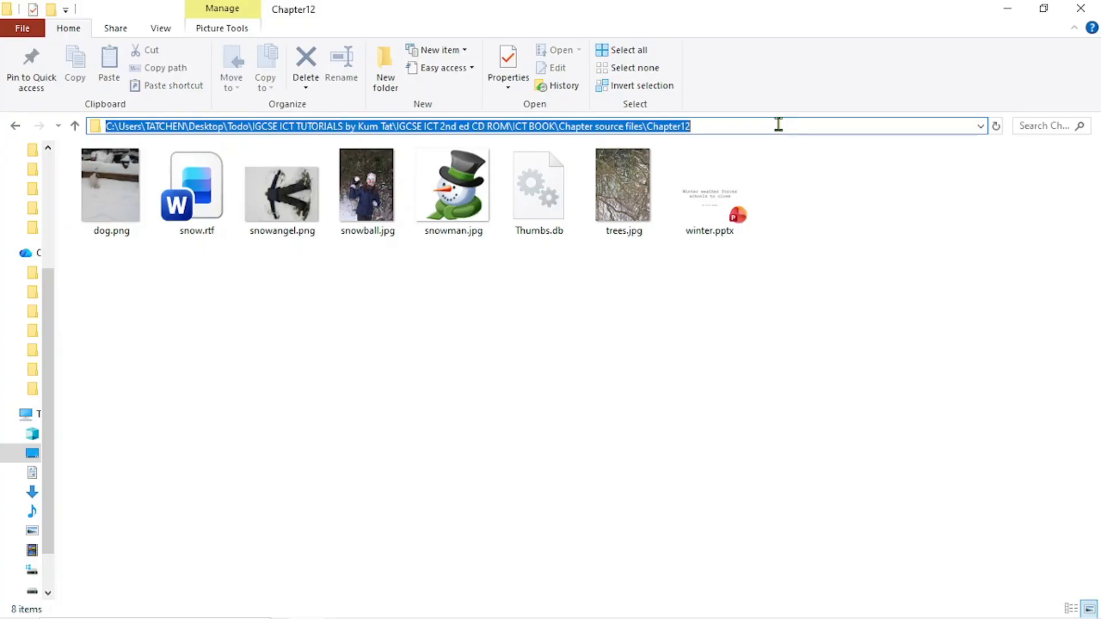
left_click(503, 612)
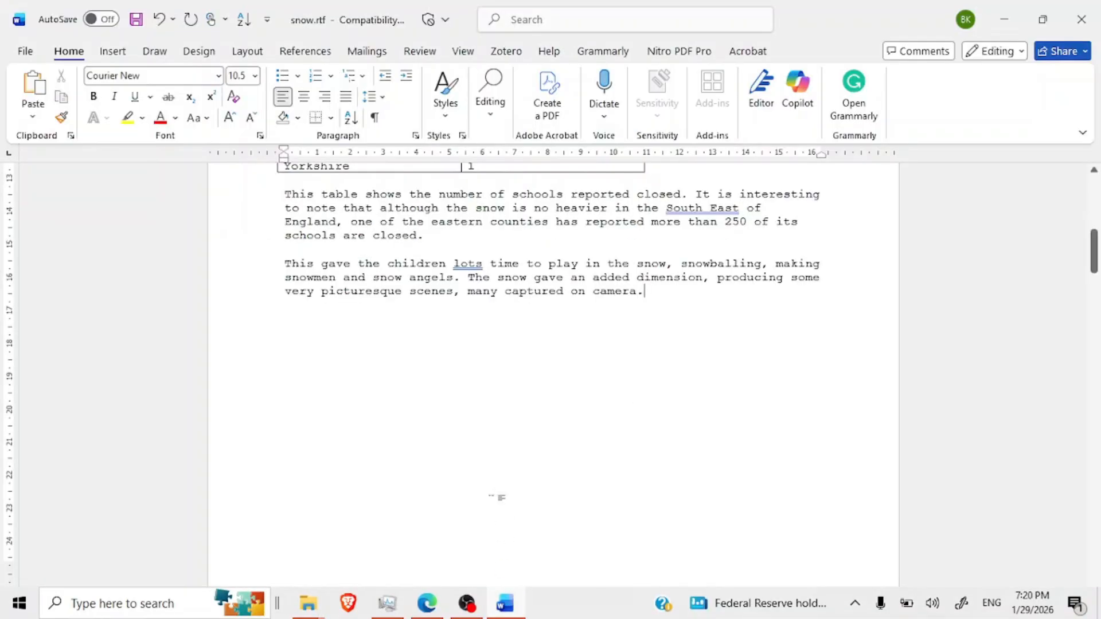
key("Return")
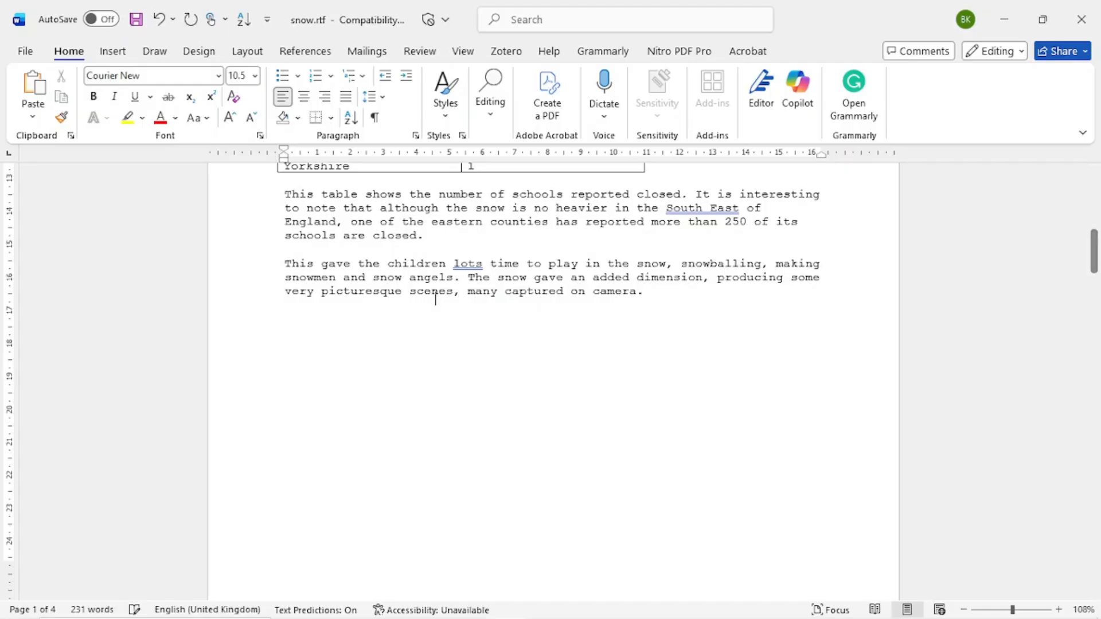
left_click(114, 52)
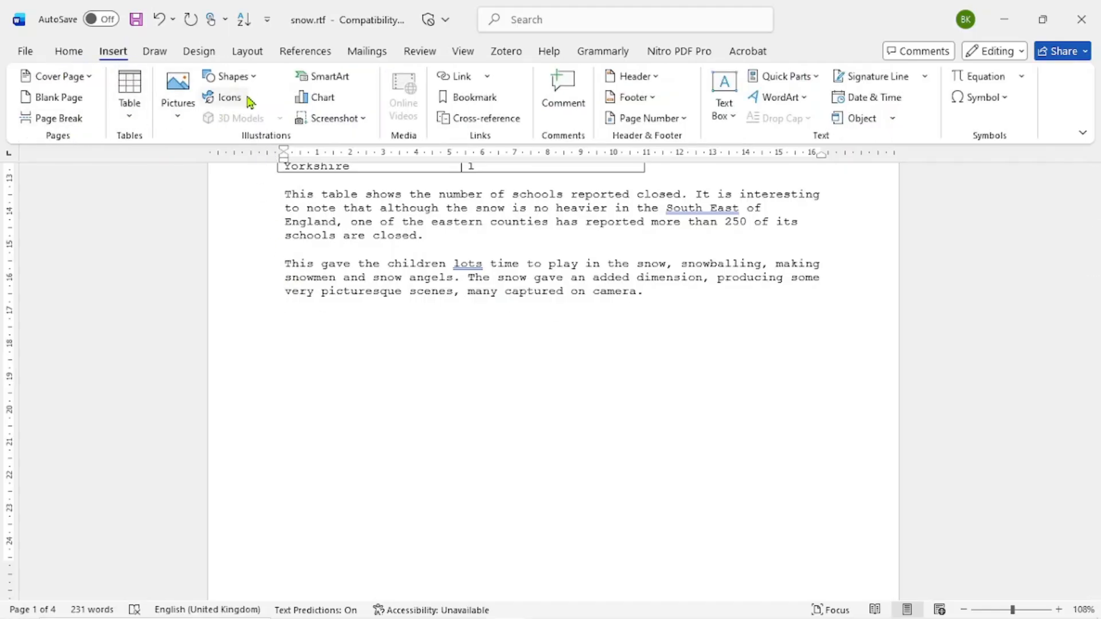
left_click(176, 112)
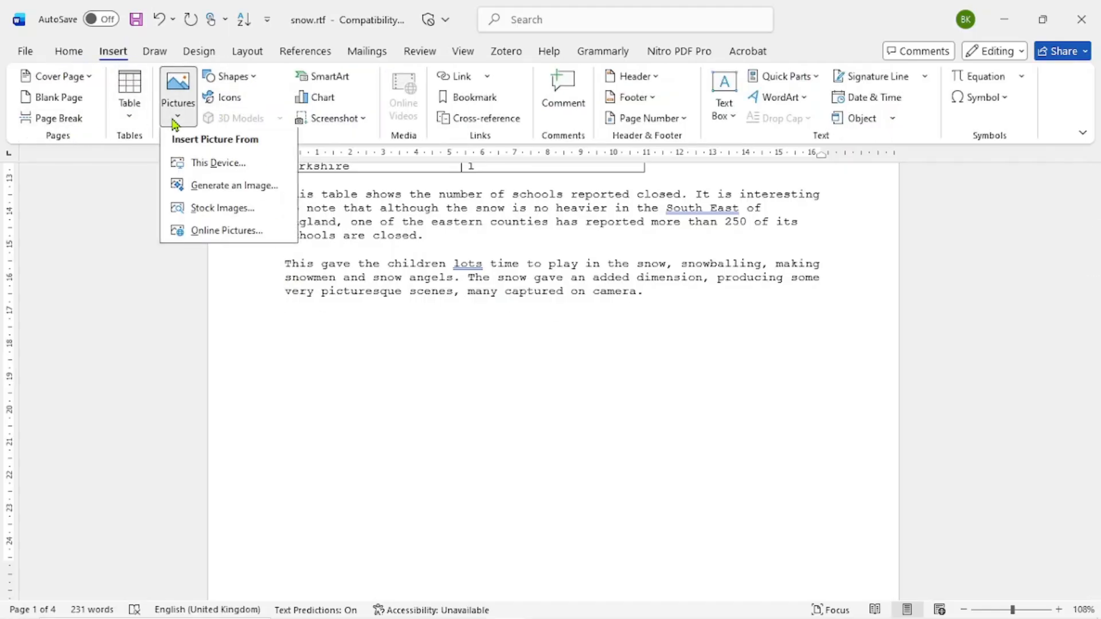
left_click(216, 166)
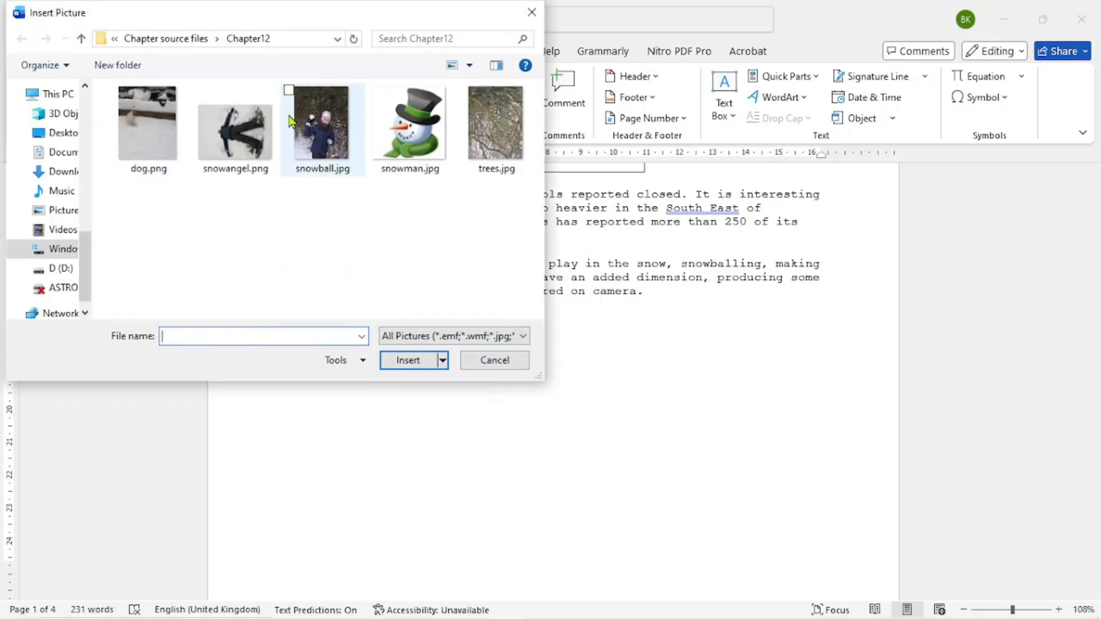
left_click(285, 40)
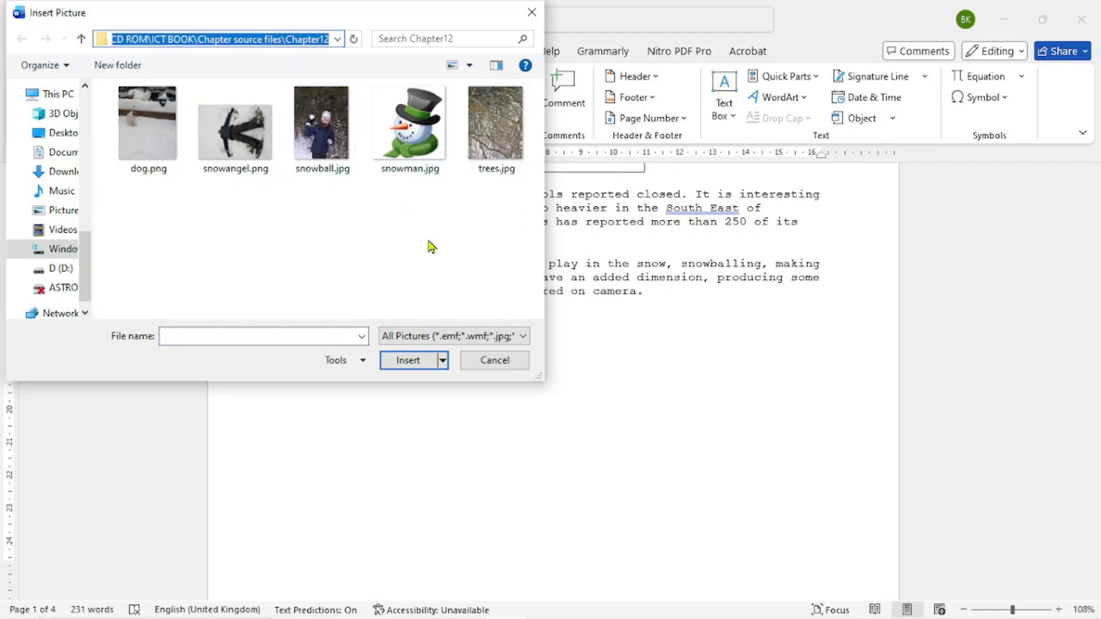
key("ctrl+v")
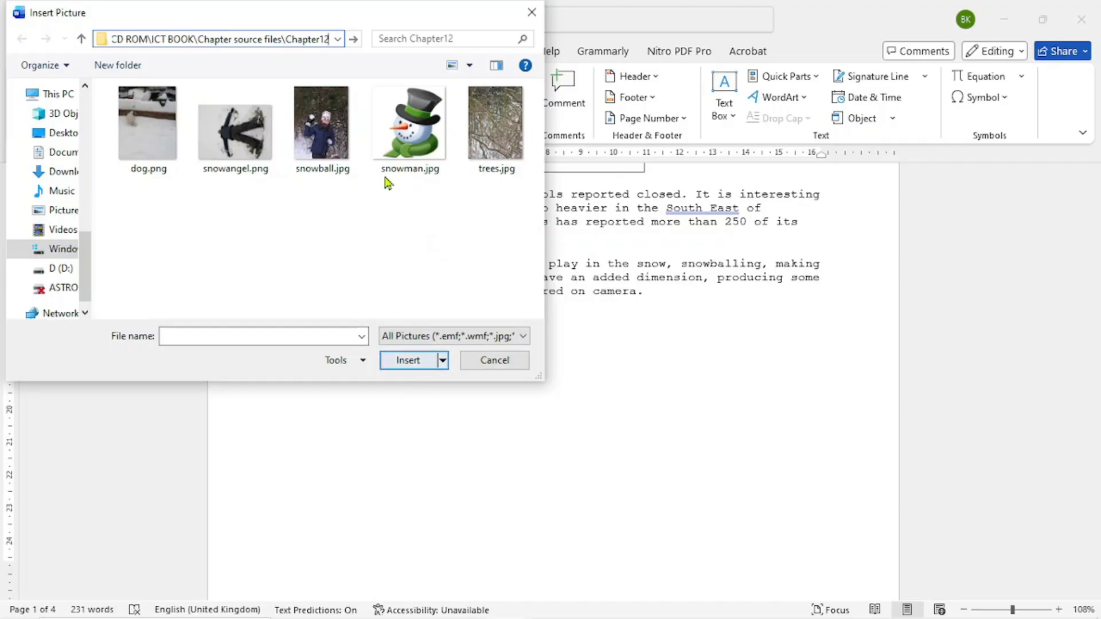
left_click(497, 360)
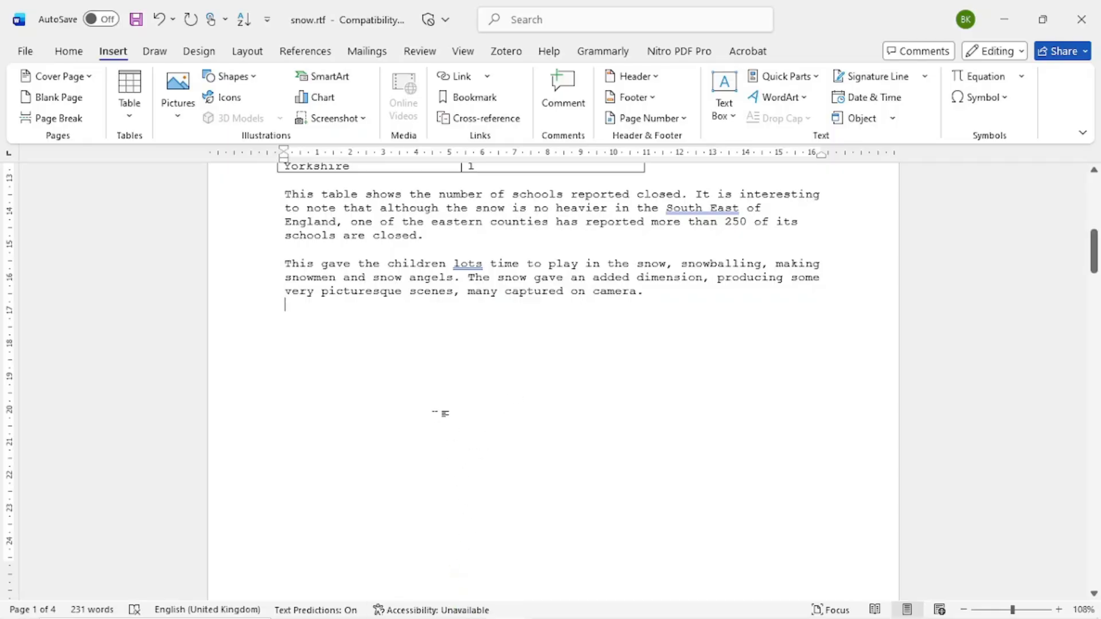
Select the Chapter12 folder's full path again in File Explorer and return to snow.rtf in Word.
mouse_move(317, 599)
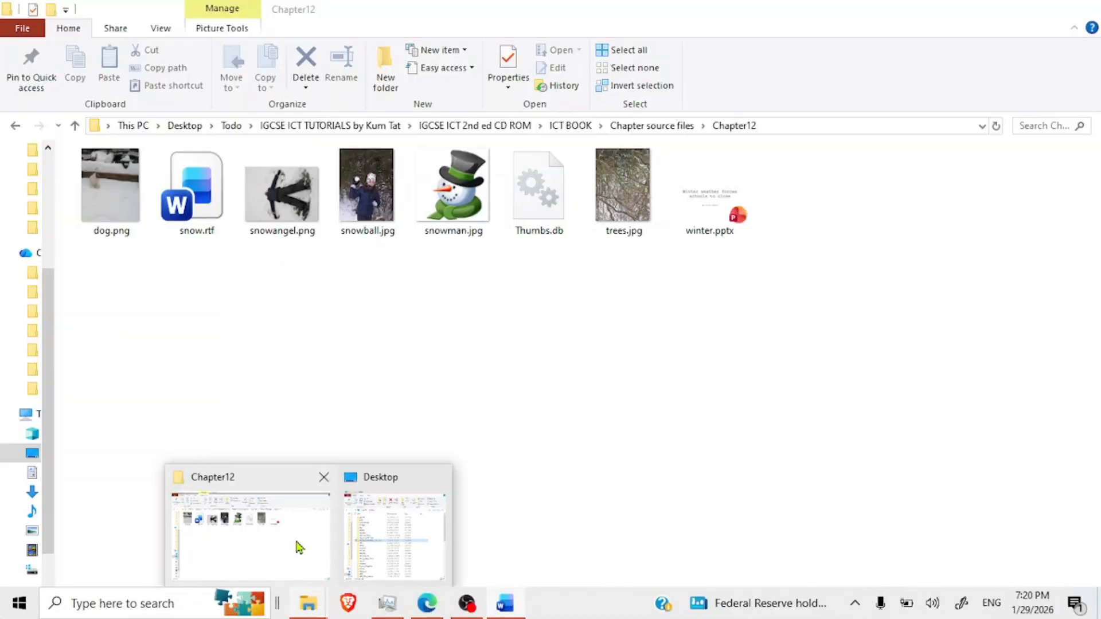
left_click(298, 544)
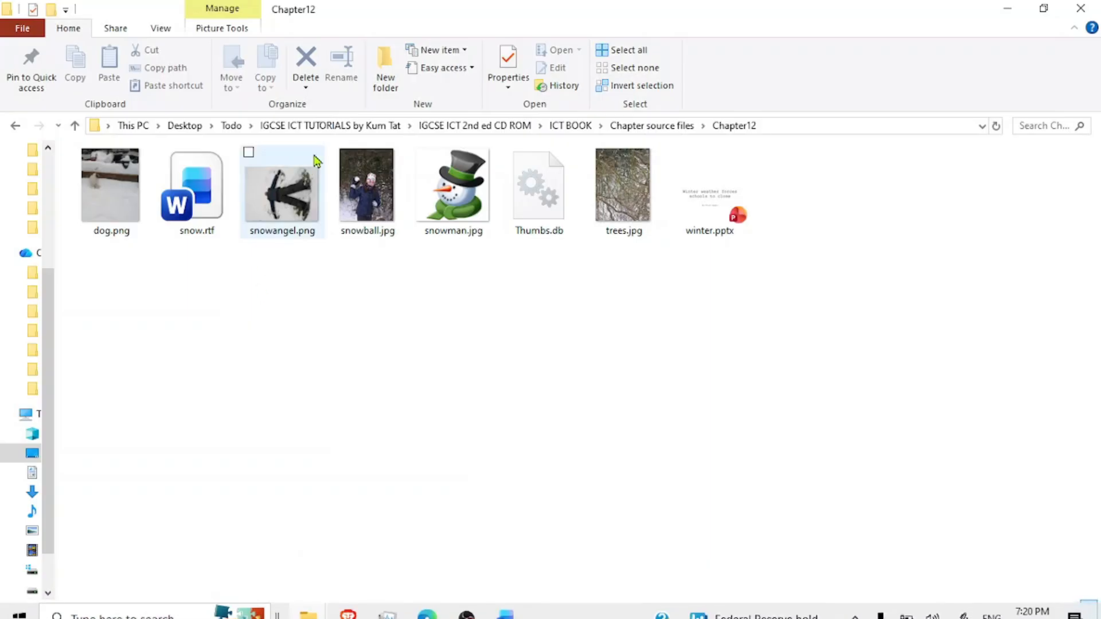
left_click(788, 125)
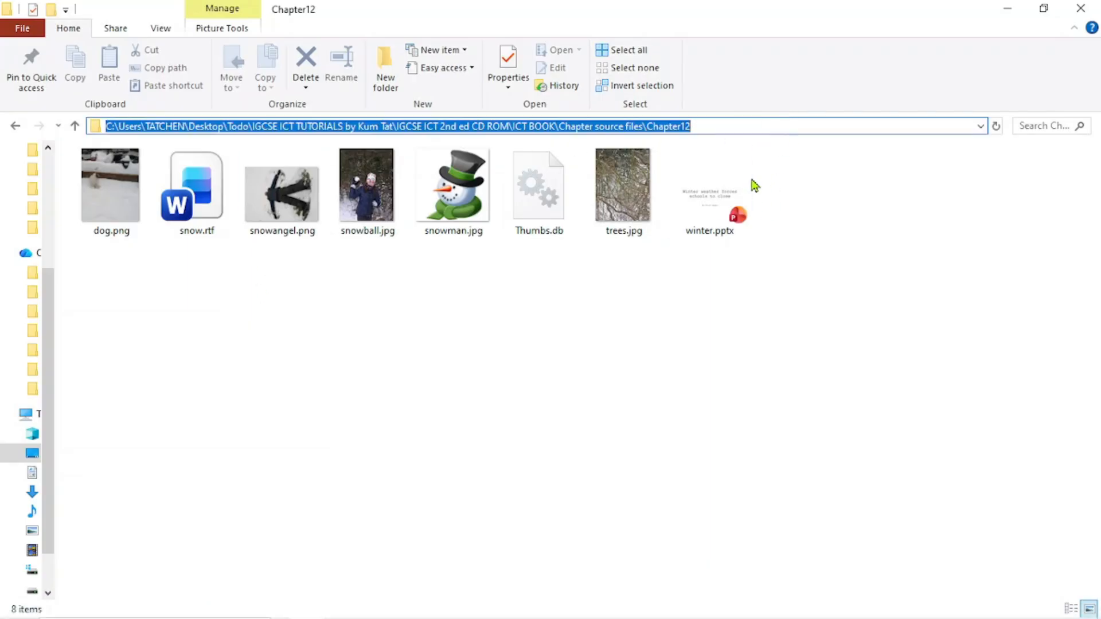
right_click(711, 128)
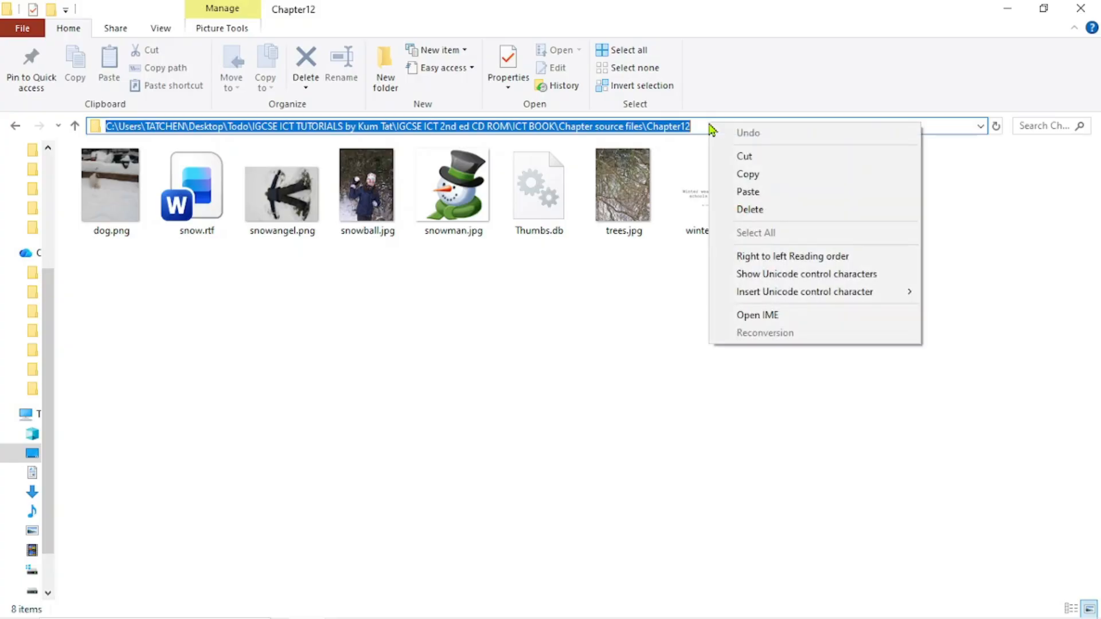
left_click(600, 330)
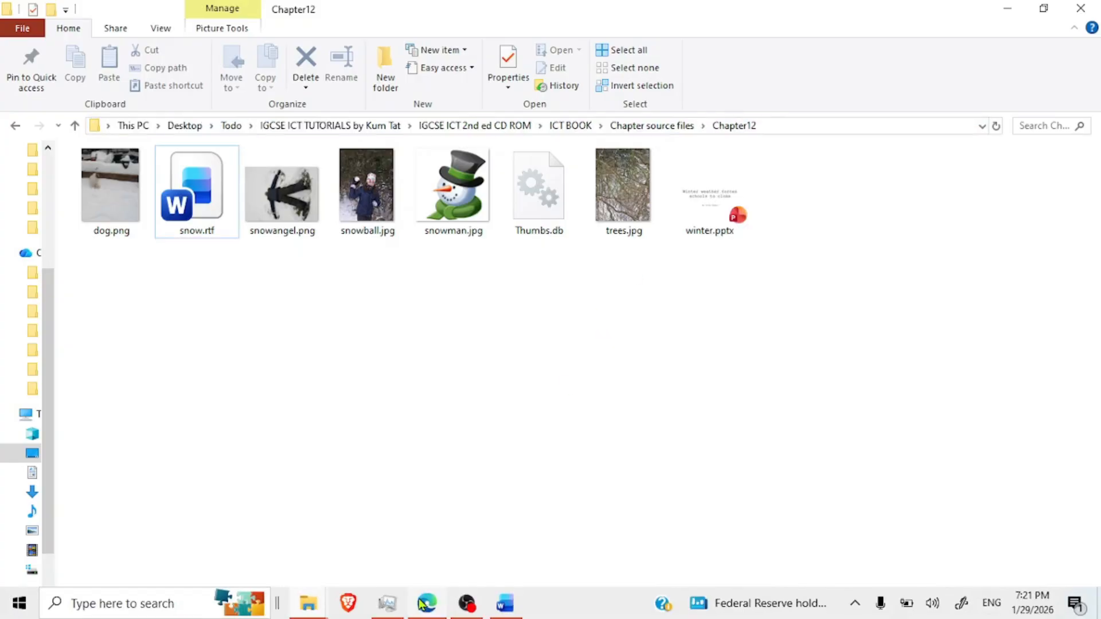
left_click(467, 605)
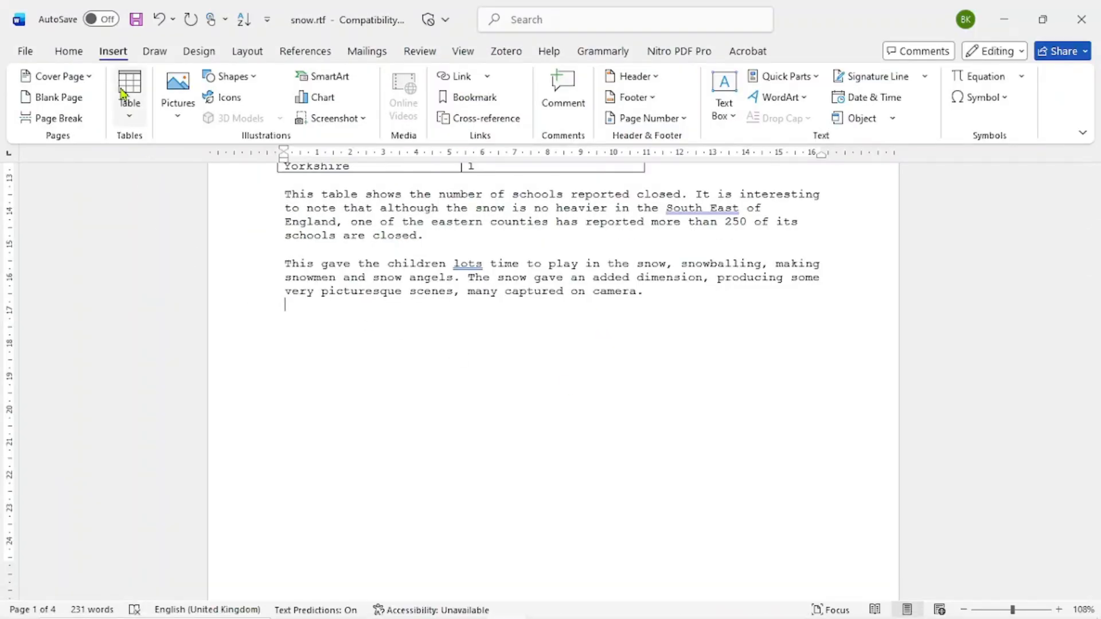
Start inserting a picture from this device and browse through the Music, Downloads, Desktop and OneDrive Pictures folders.
left_click(177, 106)
left_click(216, 169)
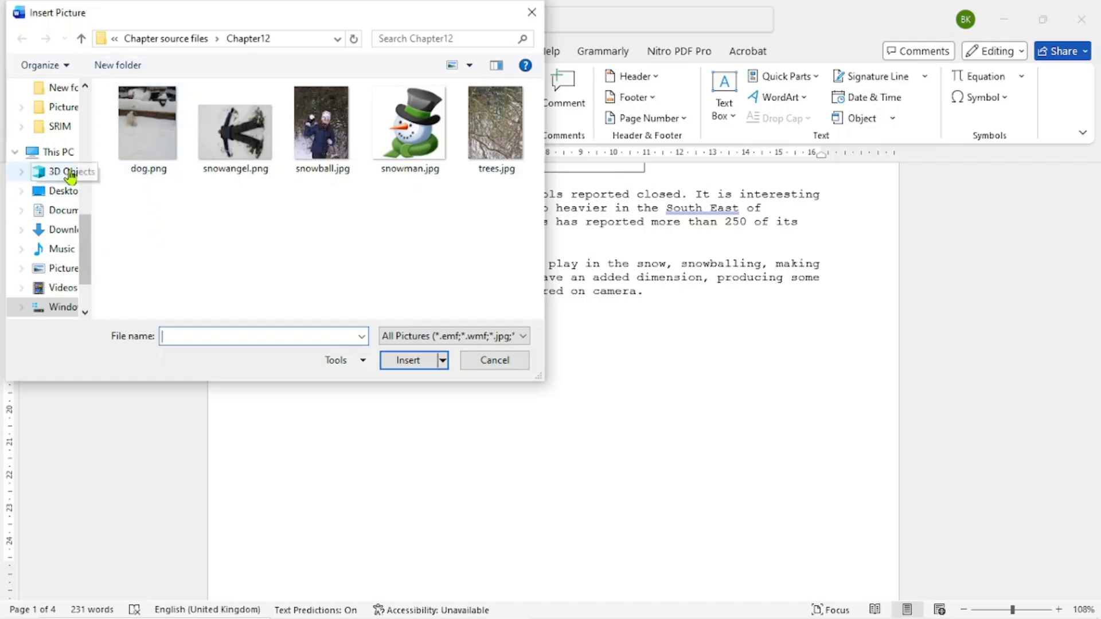
scroll(68, 141, "down", 1)
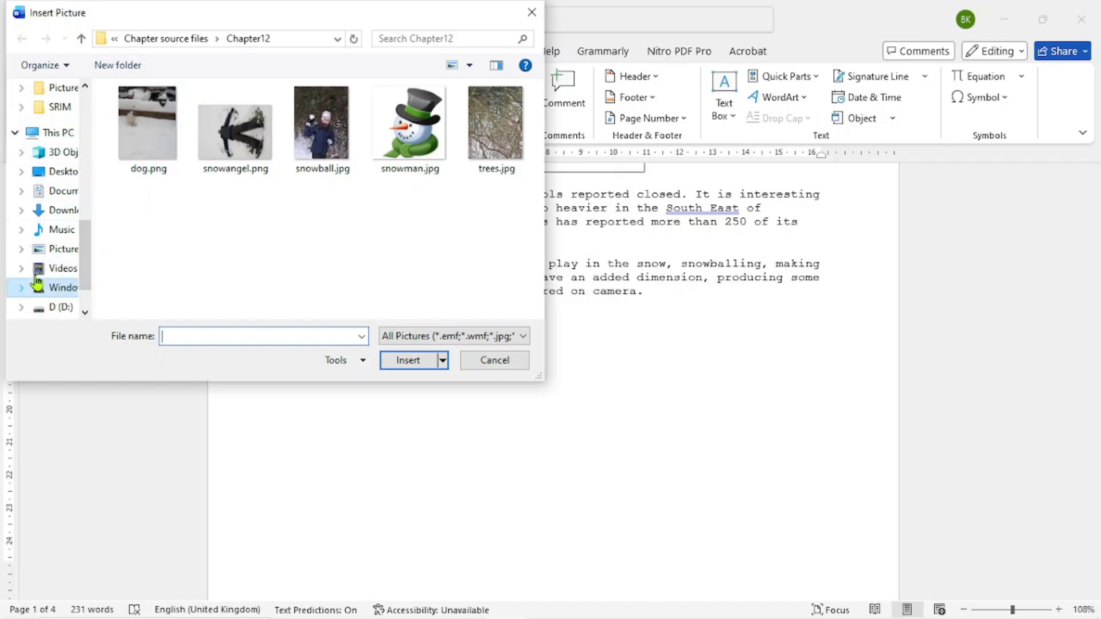
left_click(54, 234)
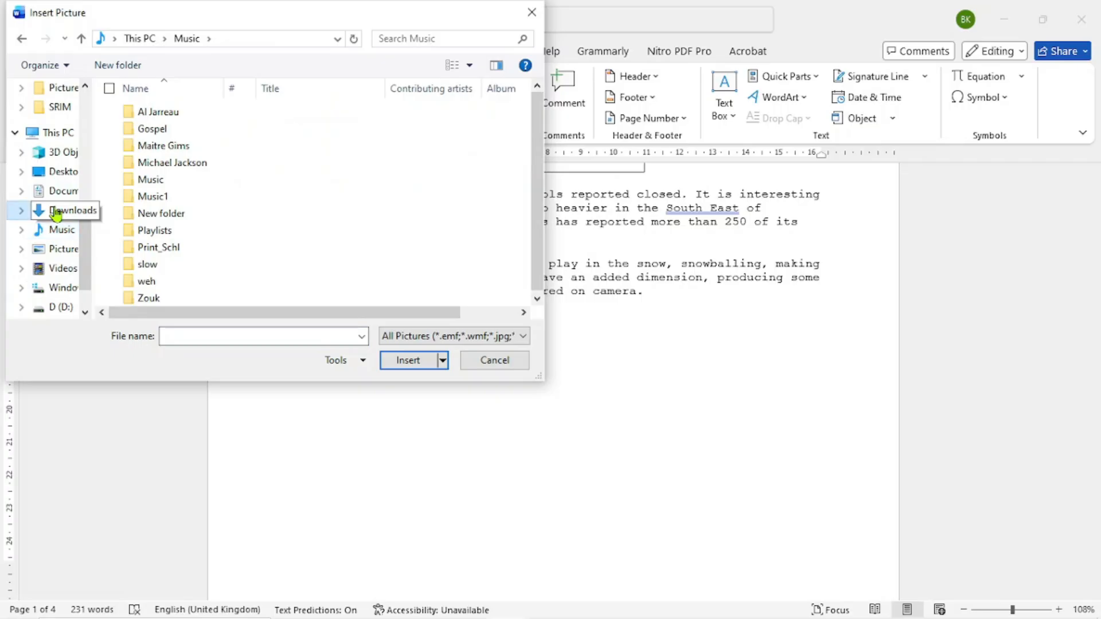
left_click(69, 211)
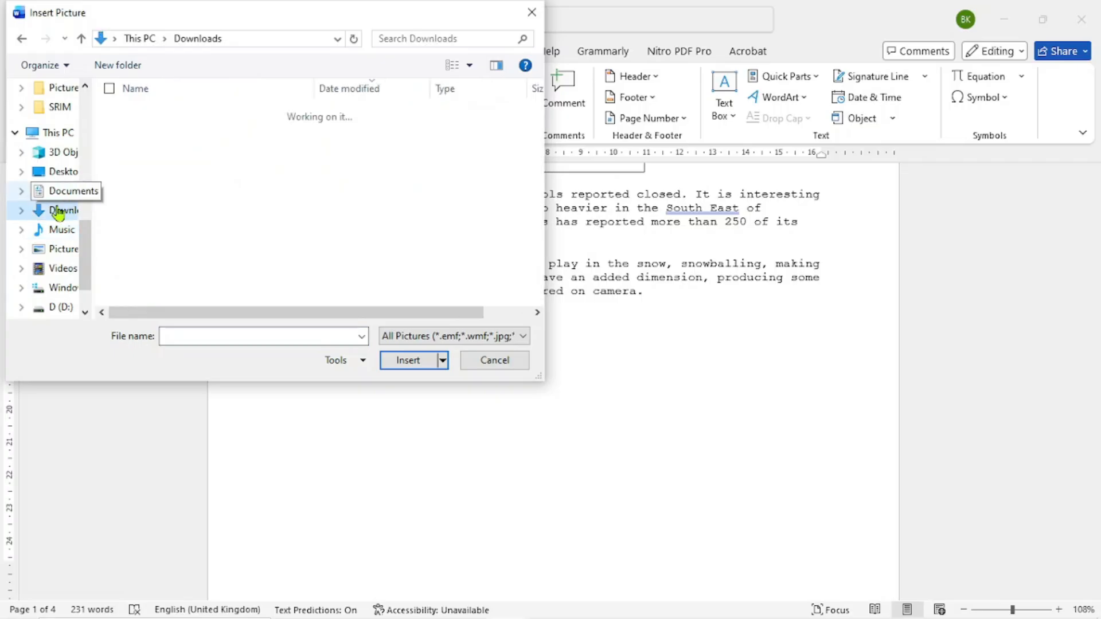
left_click(64, 173)
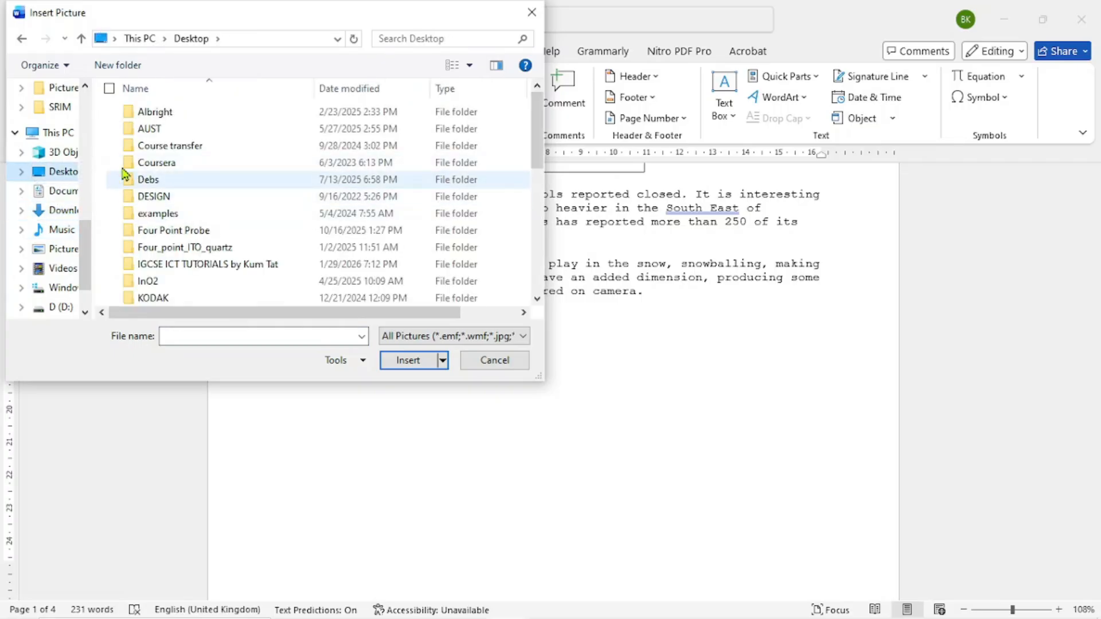
left_click(60, 88)
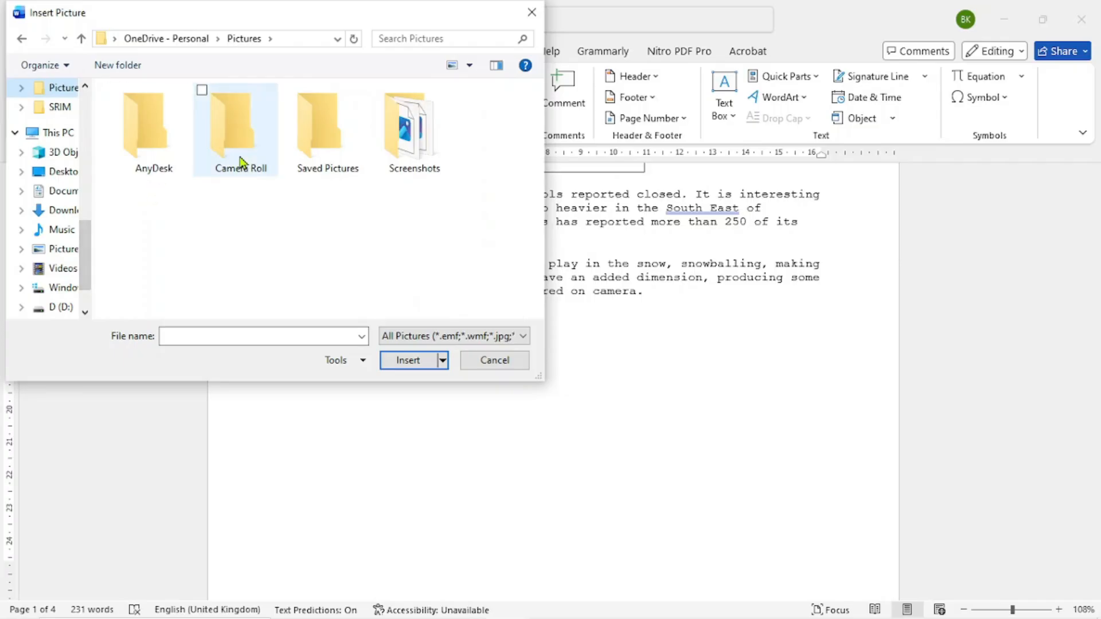
Go to the Chapter12 folder through its copied path while choosing a picture, and cancel without inserting one.
left_click(296, 39)
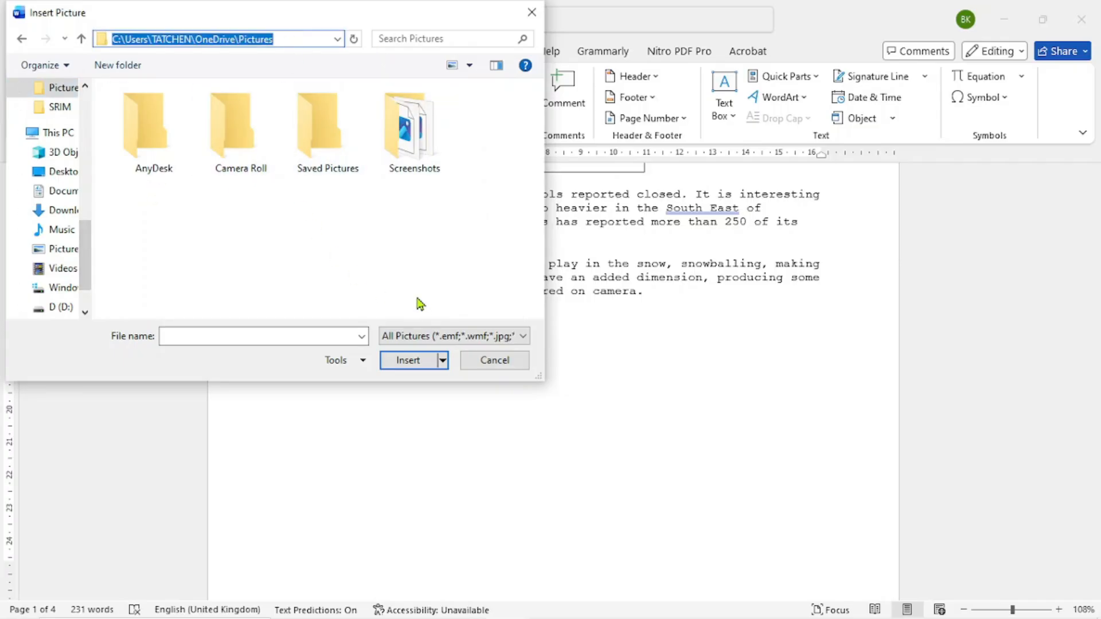
key("ctrl+v")
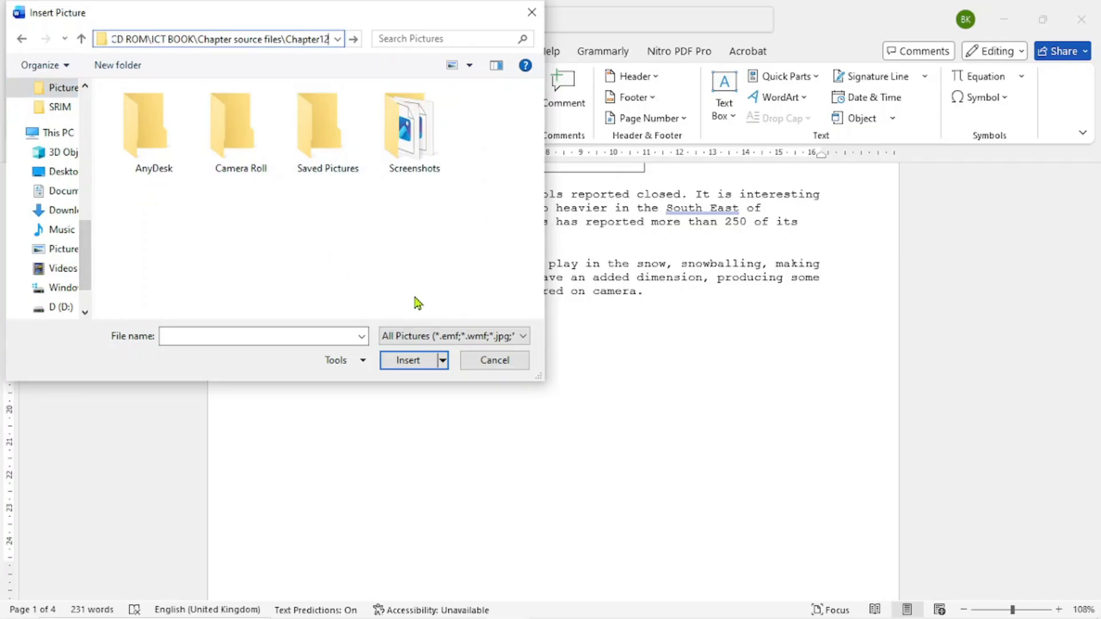
left_click(417, 364)
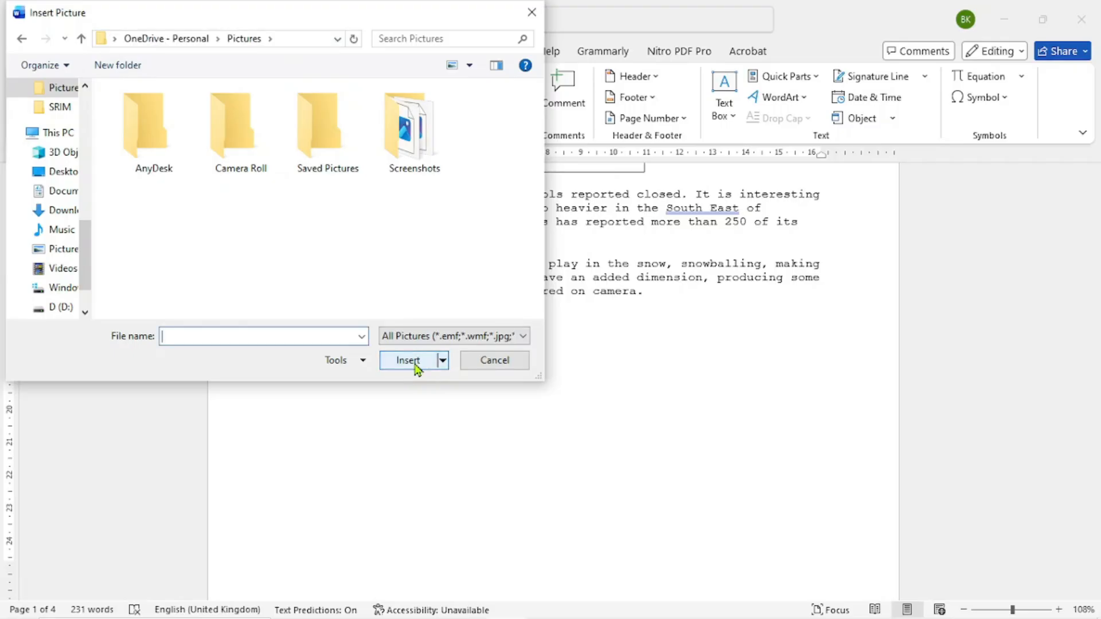
left_click(292, 39)
type("D:\\CD ROM\\ICT BOOK\\Chapter source files\\Chapter12")
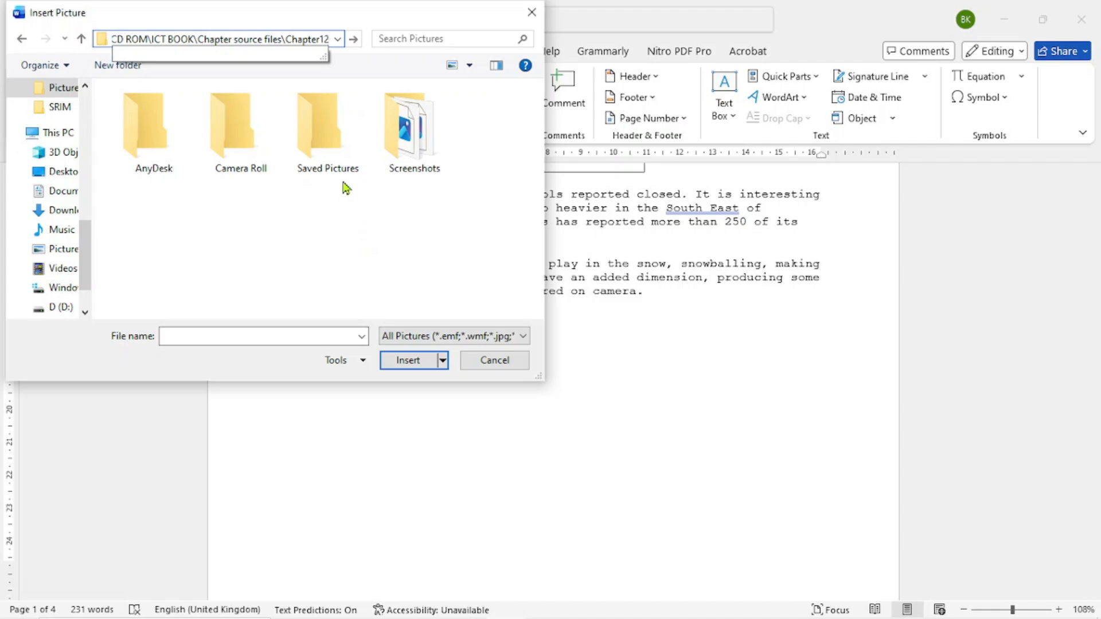
left_click(354, 39)
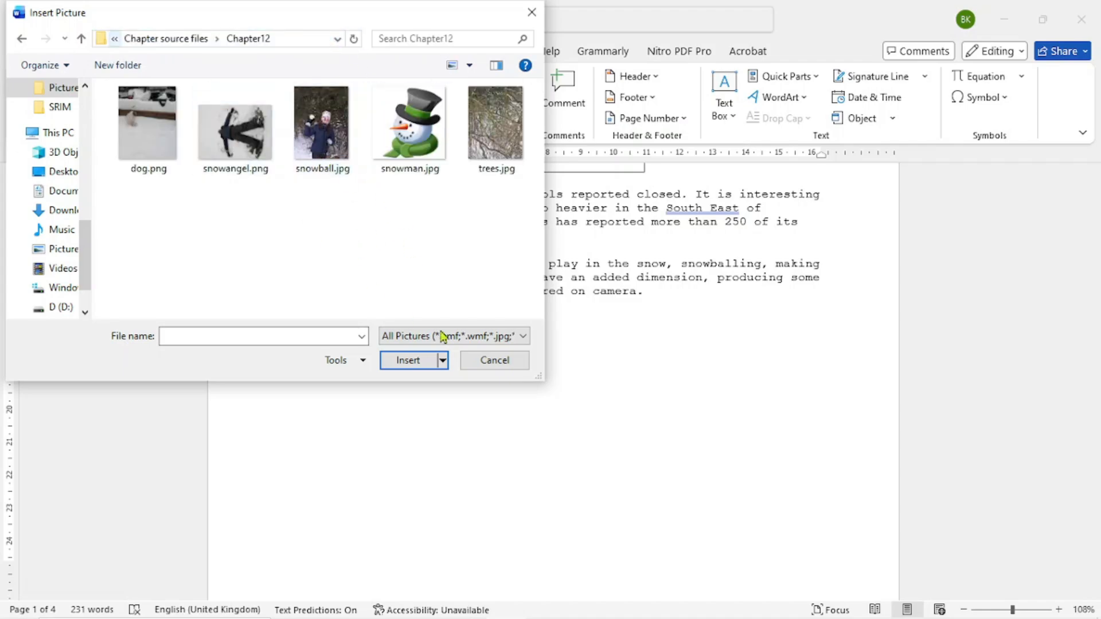
left_click(497, 366)
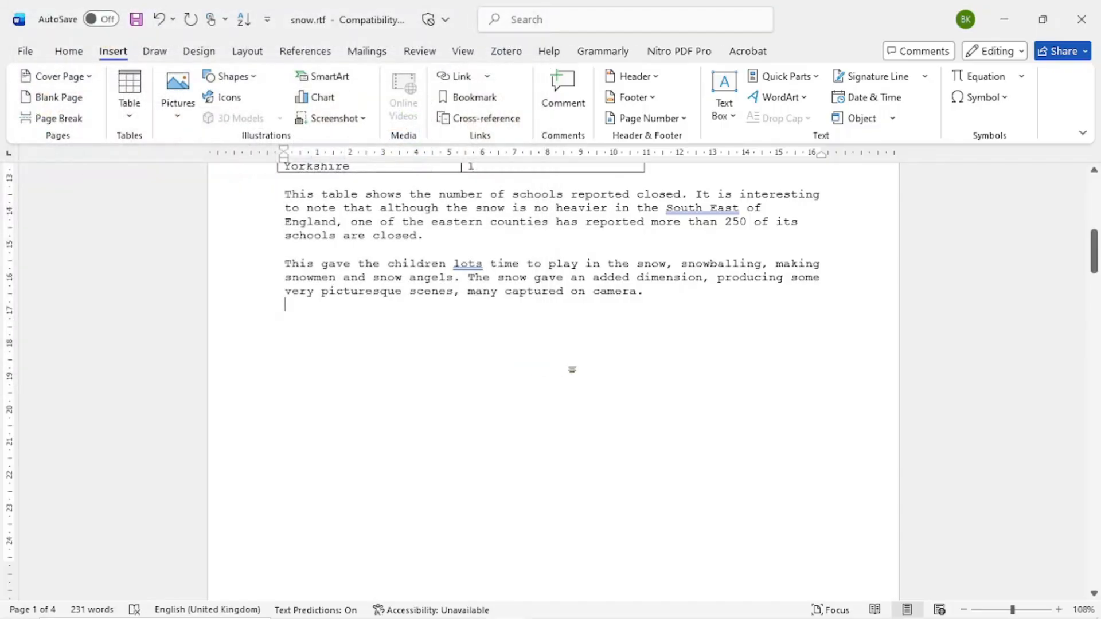
Switch to the textbook PDF in Edge and read the Task 12b instructions for resizing snowball.jpg and the snowman image.
scroll(367, 424, "down", 5)
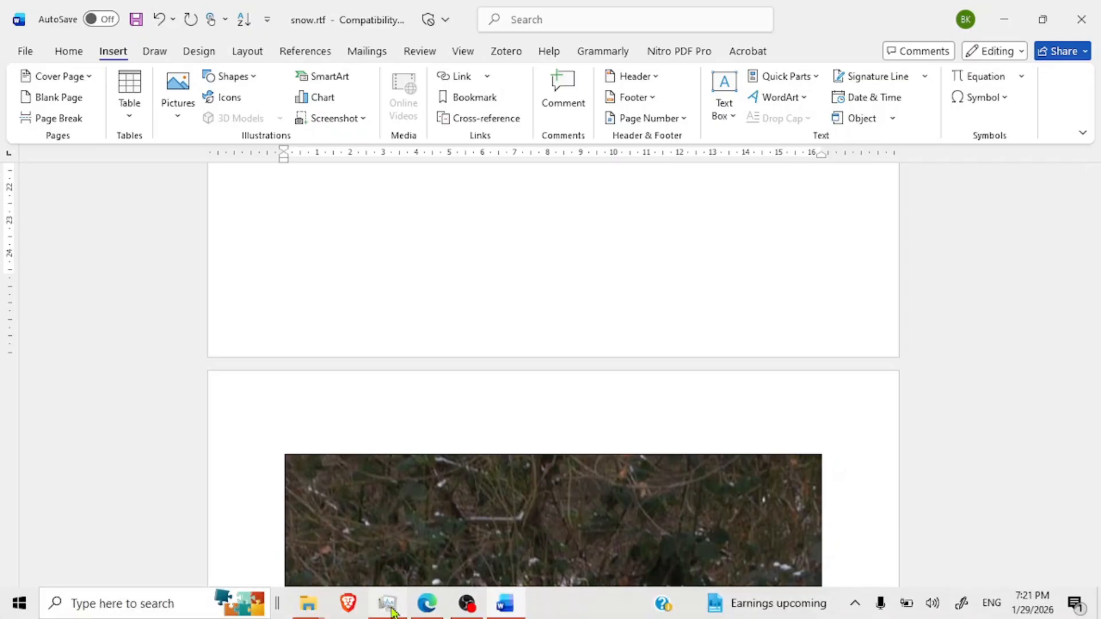
left_click(422, 613)
scroll(367, 384, "down", 4)
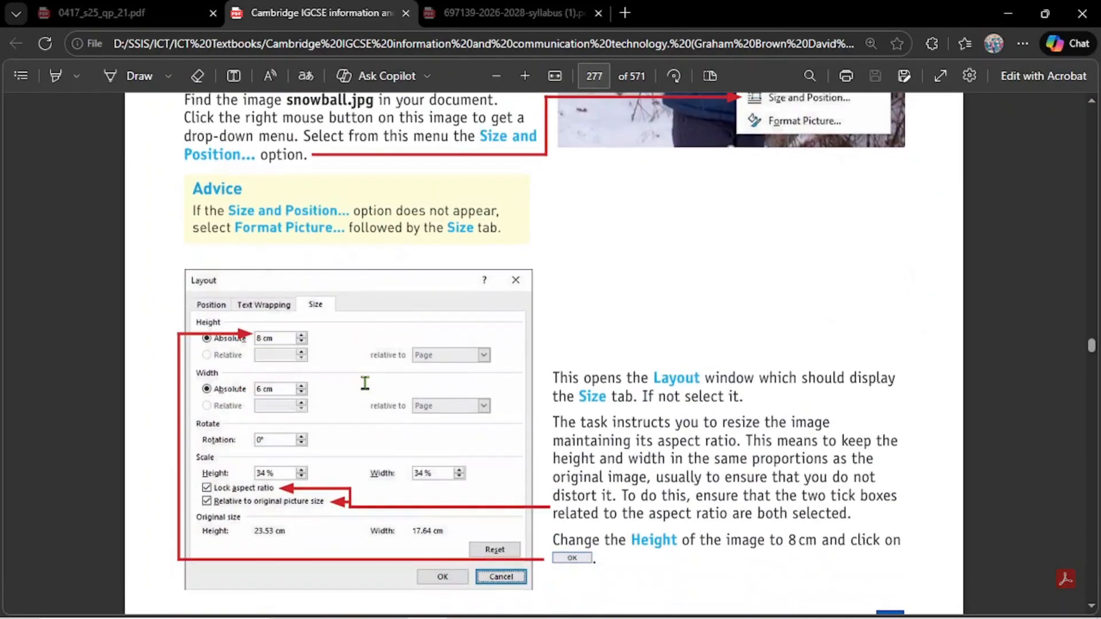
scroll(344, 350, "up", 4)
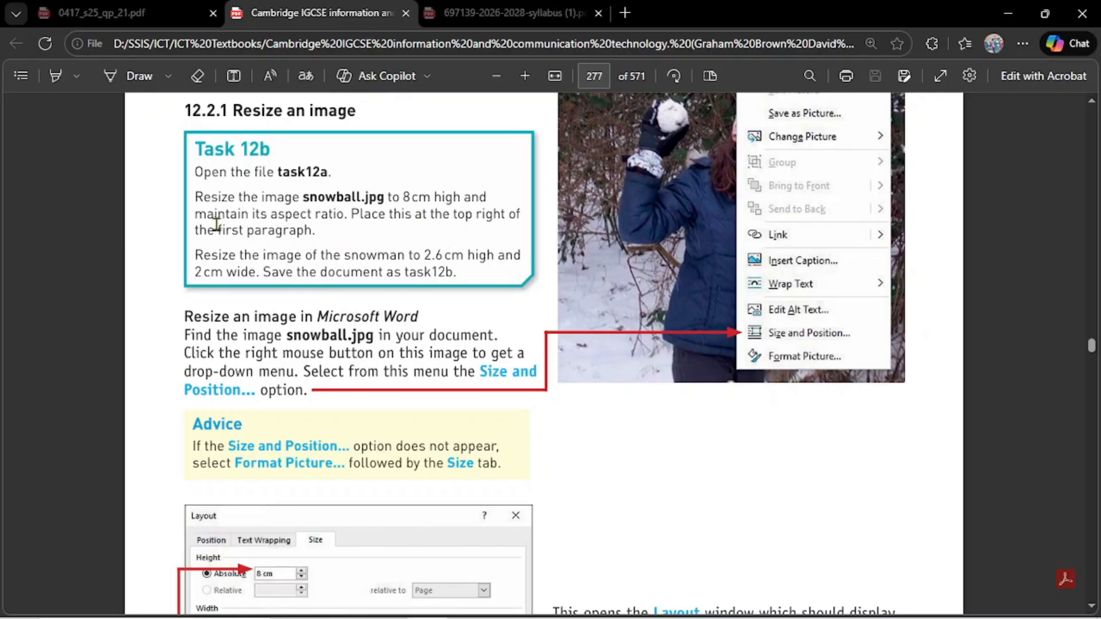
left_click_drag(197, 215, 345, 216)
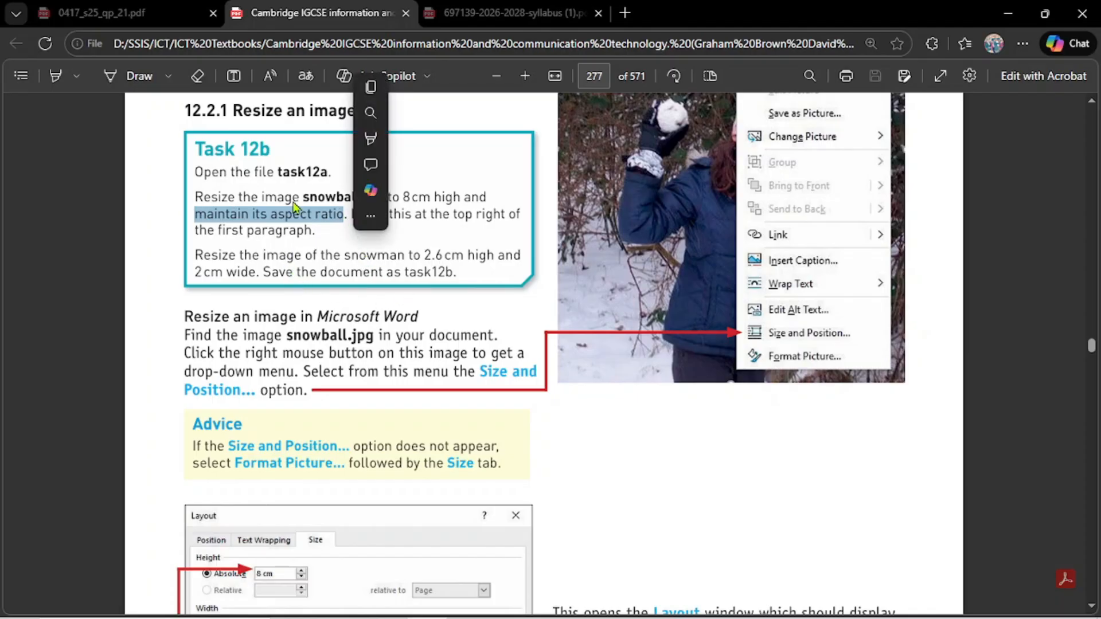
left_click(254, 201)
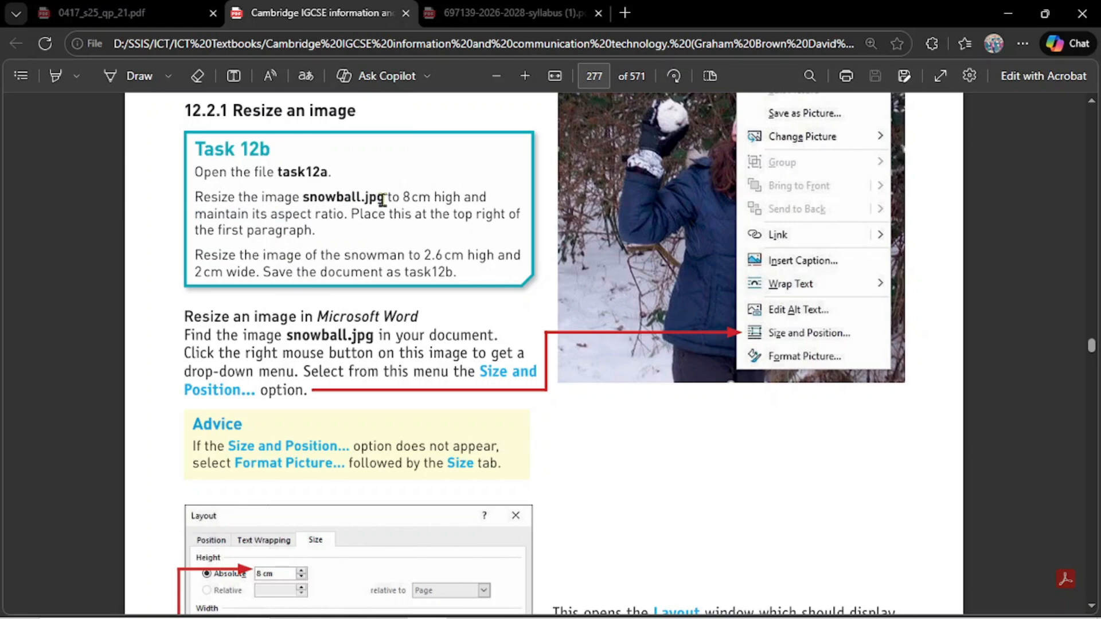
scroll(629, 367, "up", 1)
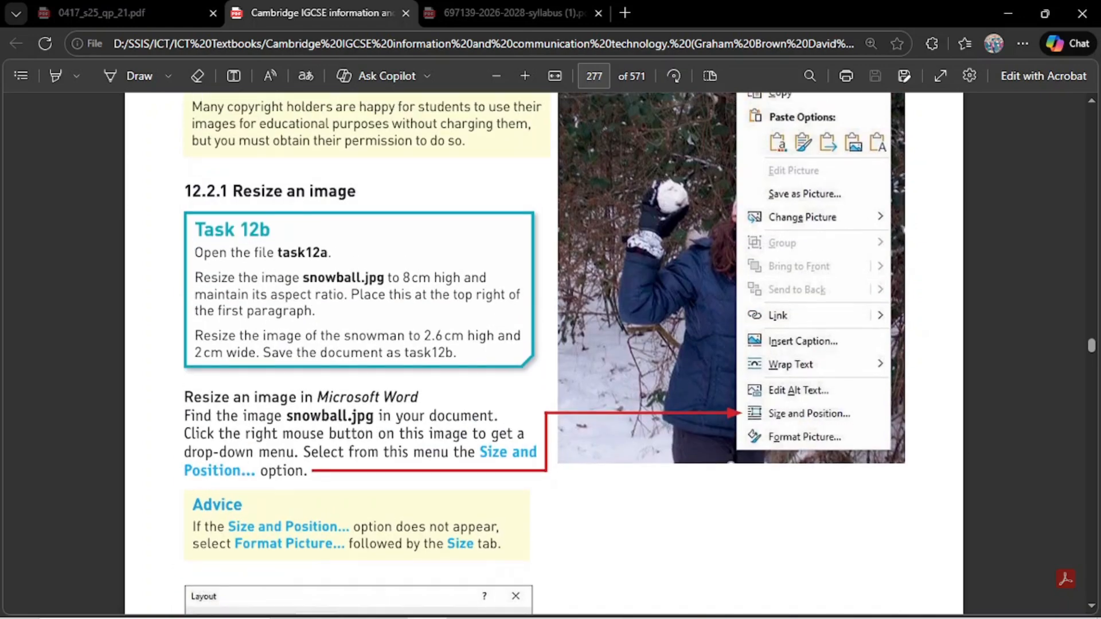
Check the files of the Chapter12 folder in File Explorer and return to snow.rtf in Word.
left_click(308, 607)
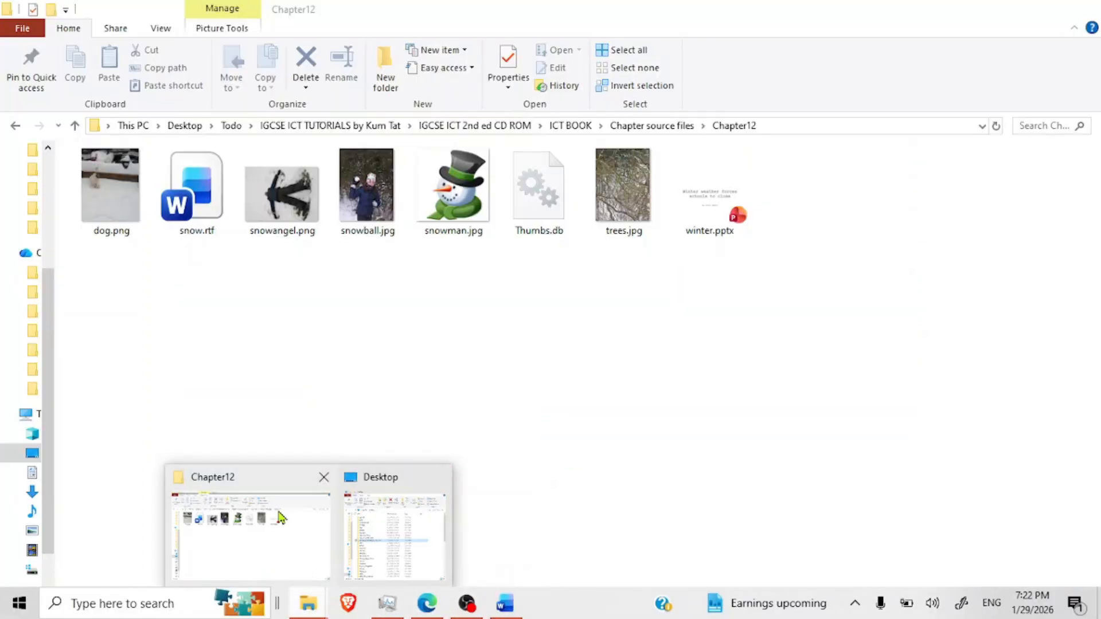
left_click(248, 528)
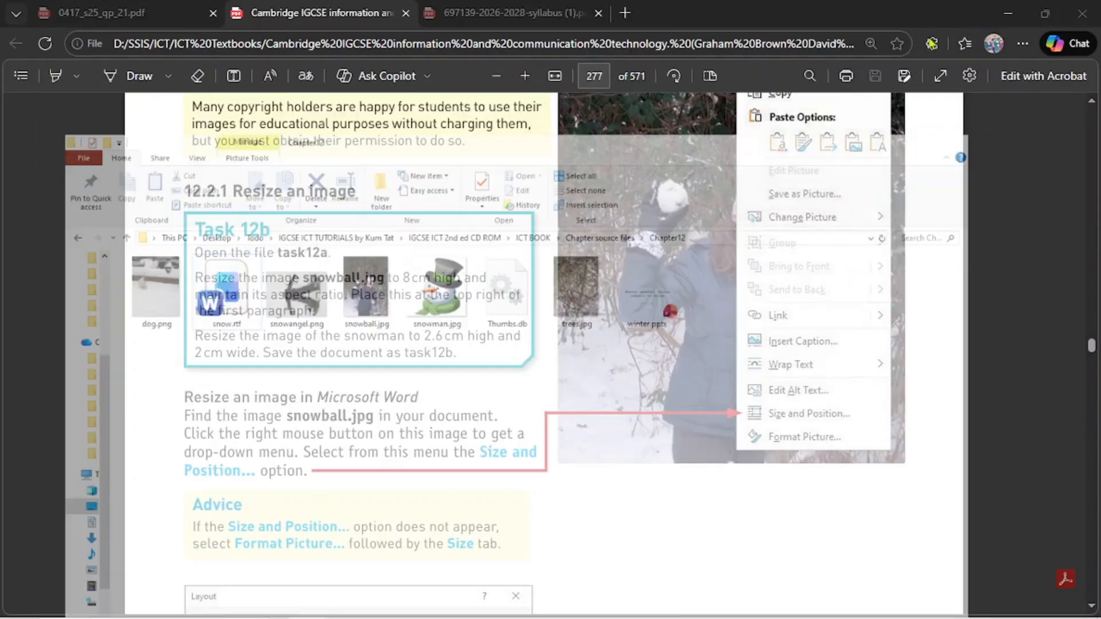
left_click(1007, 8)
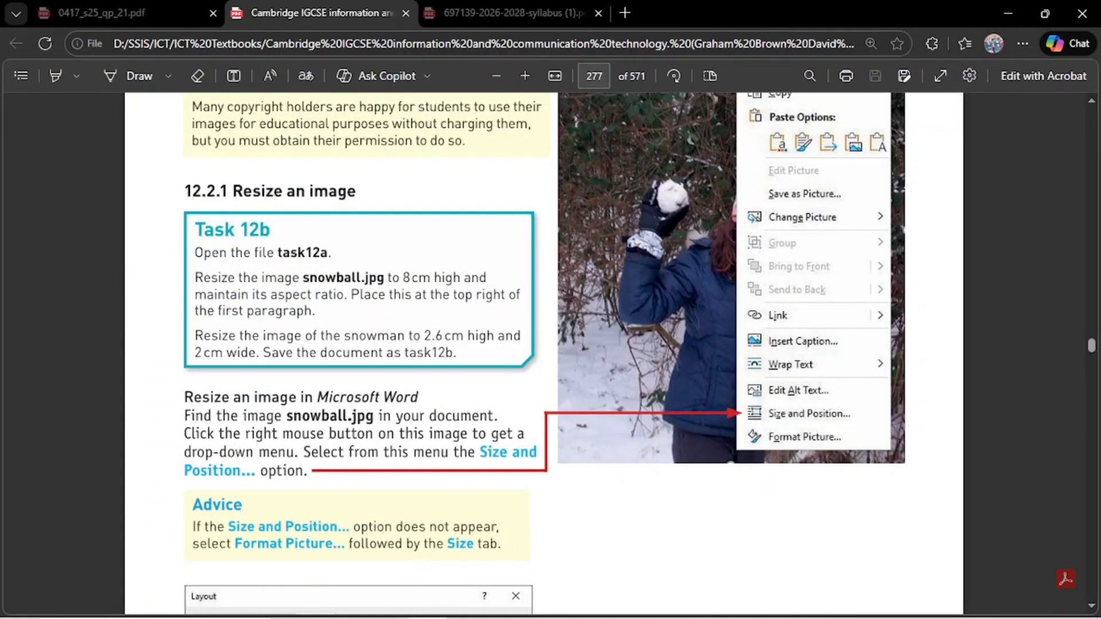
mouse_move(503, 615)
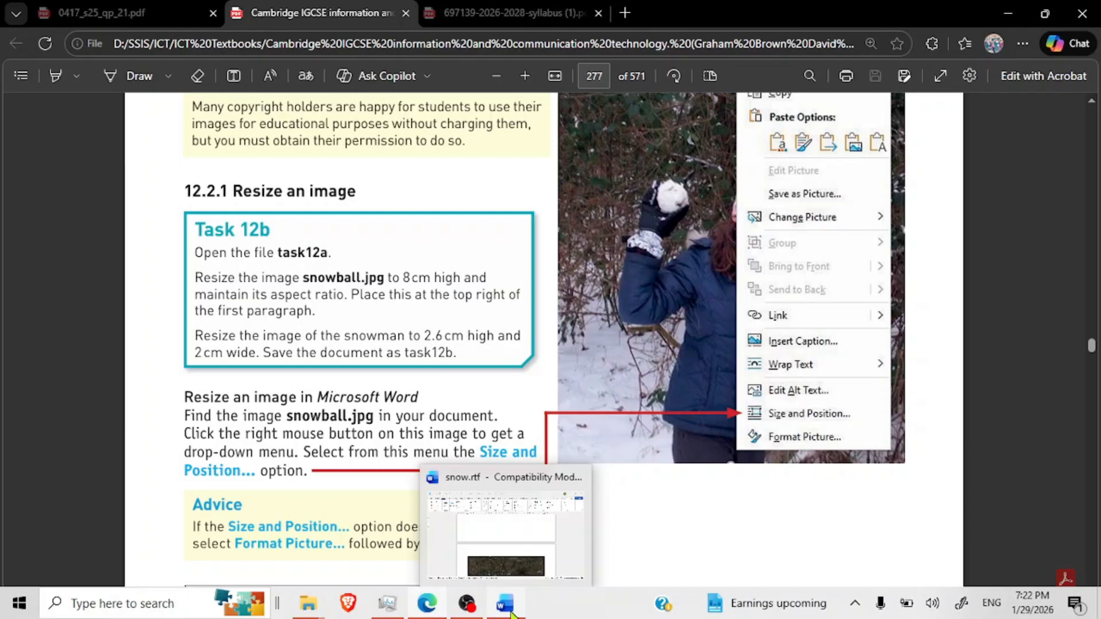
left_click(519, 545)
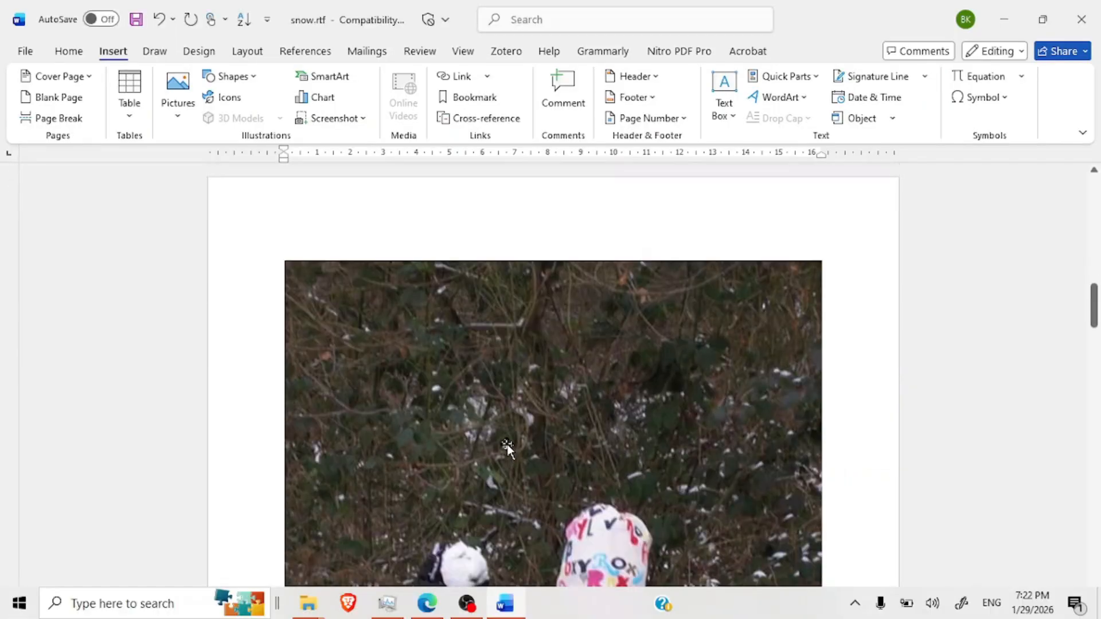
Select the snowball picture on page 2 and examine the picture commands available for it, including Size and Position.
scroll(521, 353, "down", 1)
left_click(521, 353)
scroll(521, 338, "down", 5)
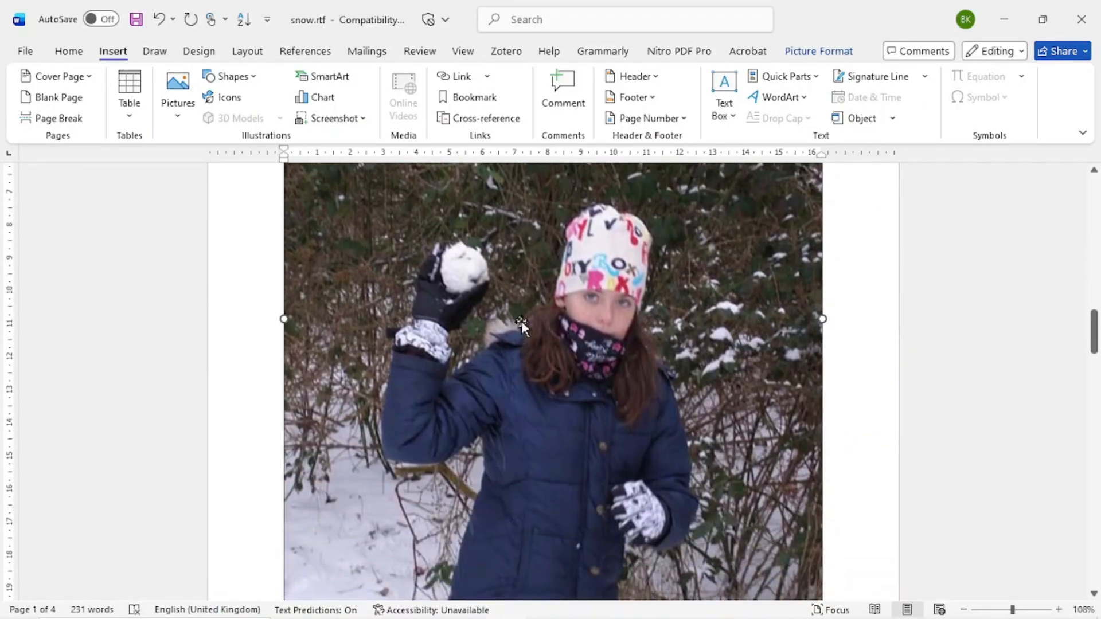
right_click(521, 321)
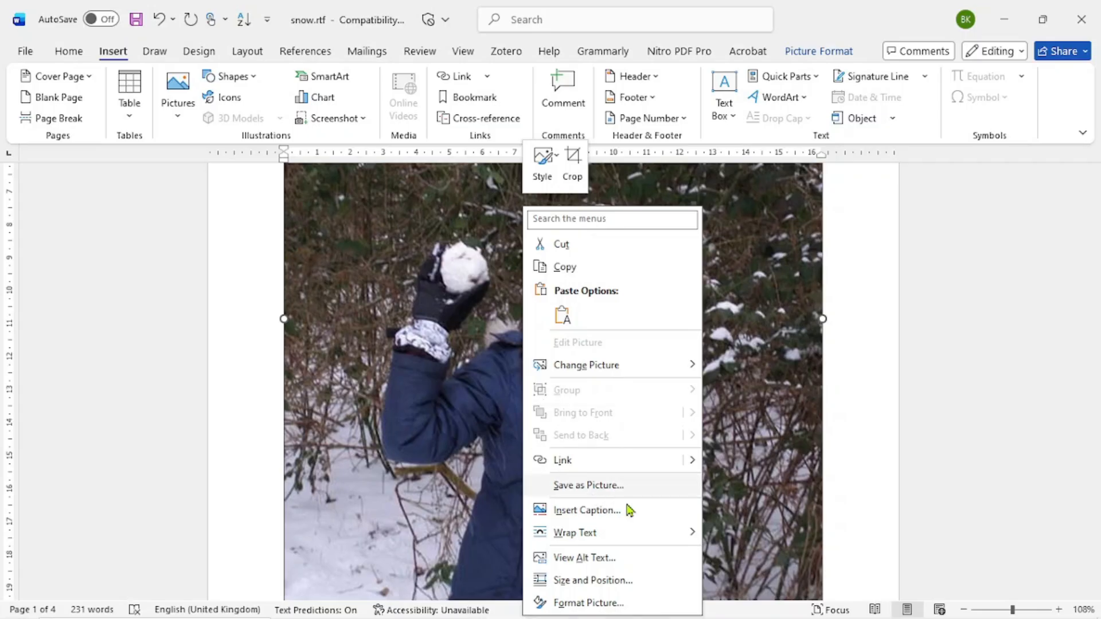
left_click(457, 411)
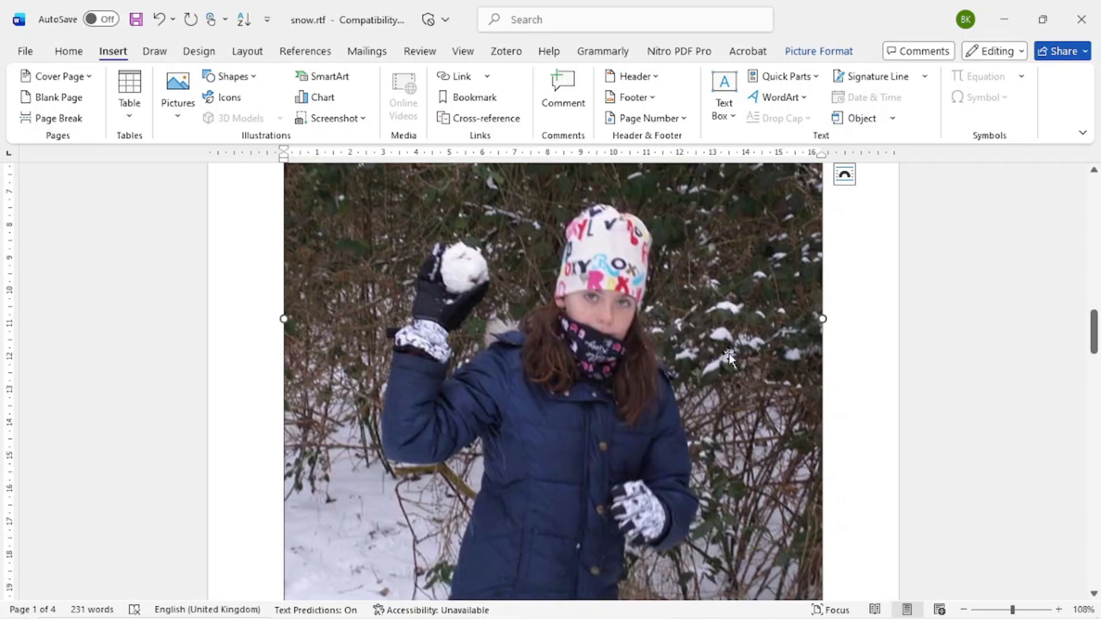
left_click(863, 313)
left_click(694, 319)
right_click(694, 318)
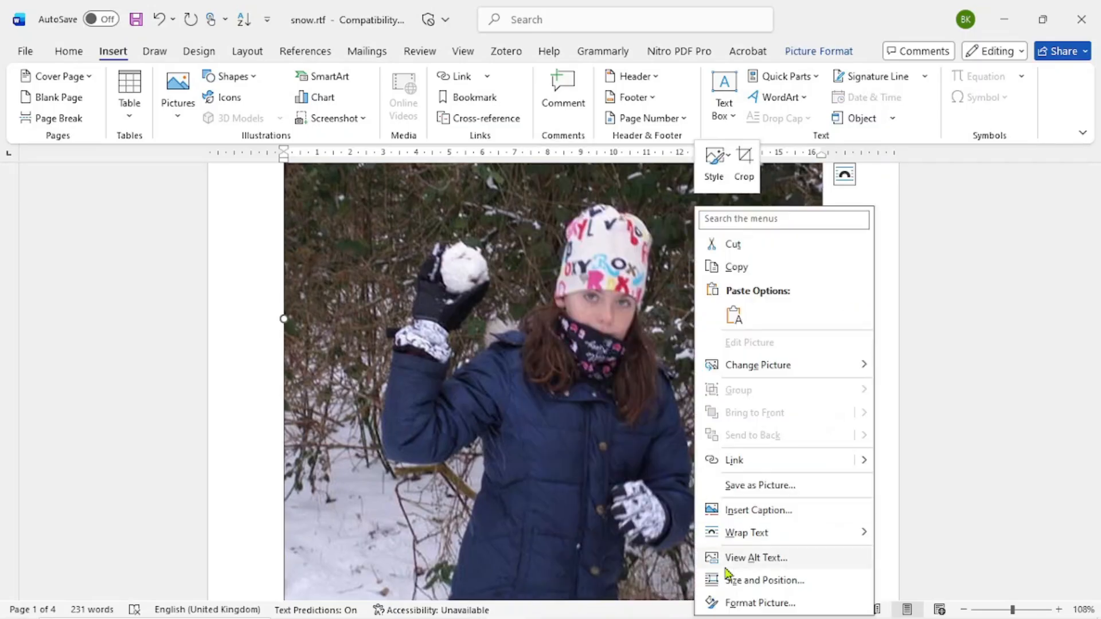
left_click(599, 372)
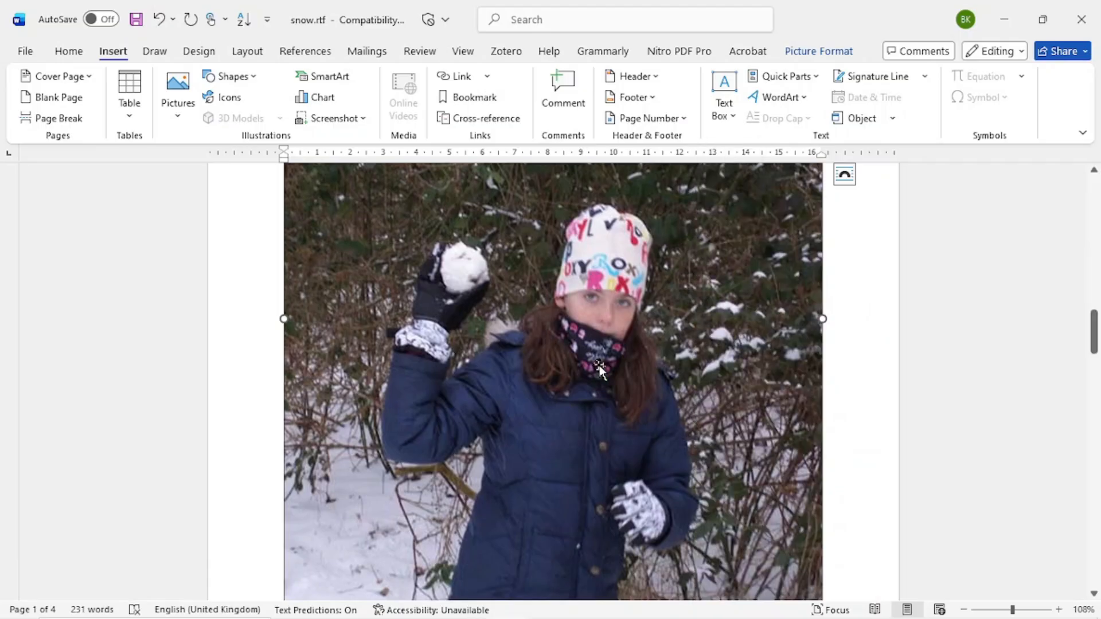
View the position and size settings in the snowball picture's Layout dialog and cancel without changing them.
left_click(815, 51)
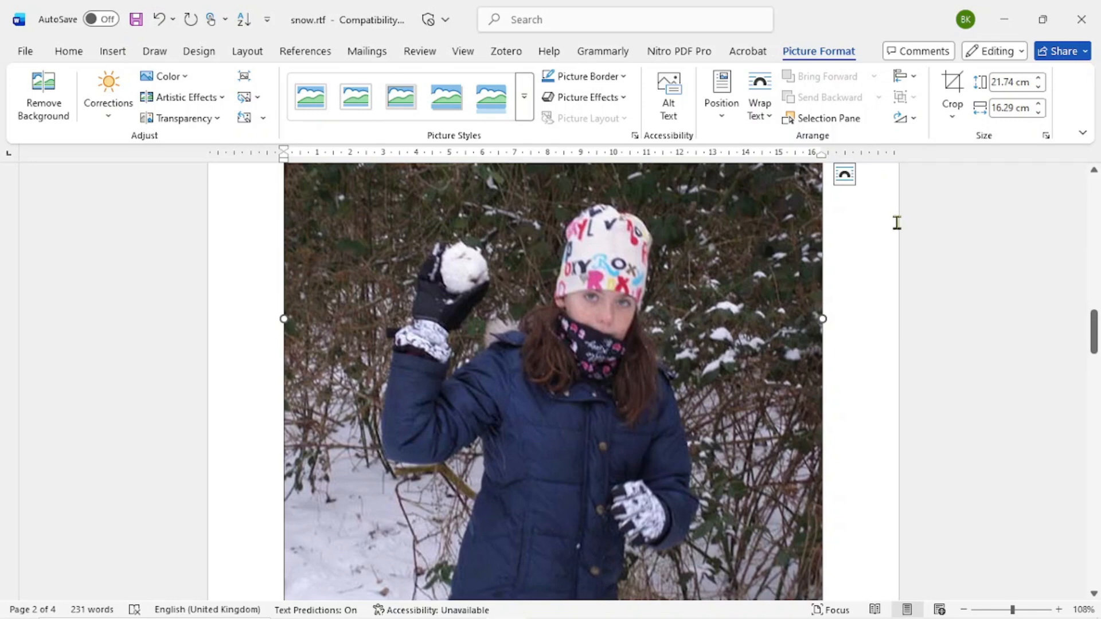
left_click(1046, 136)
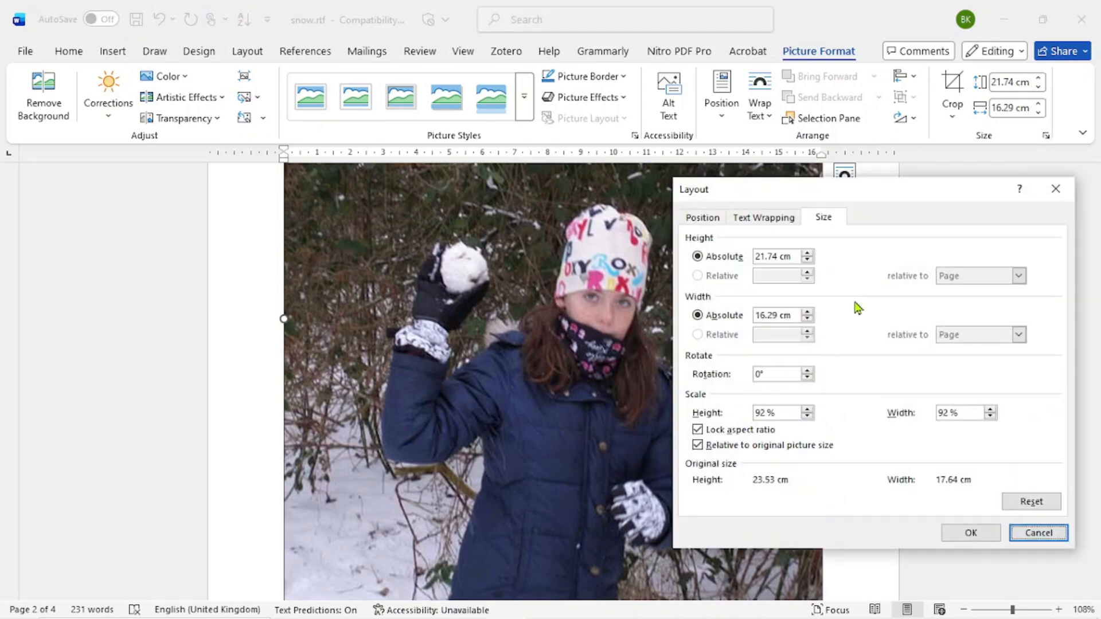
left_click(709, 222)
left_click(825, 218)
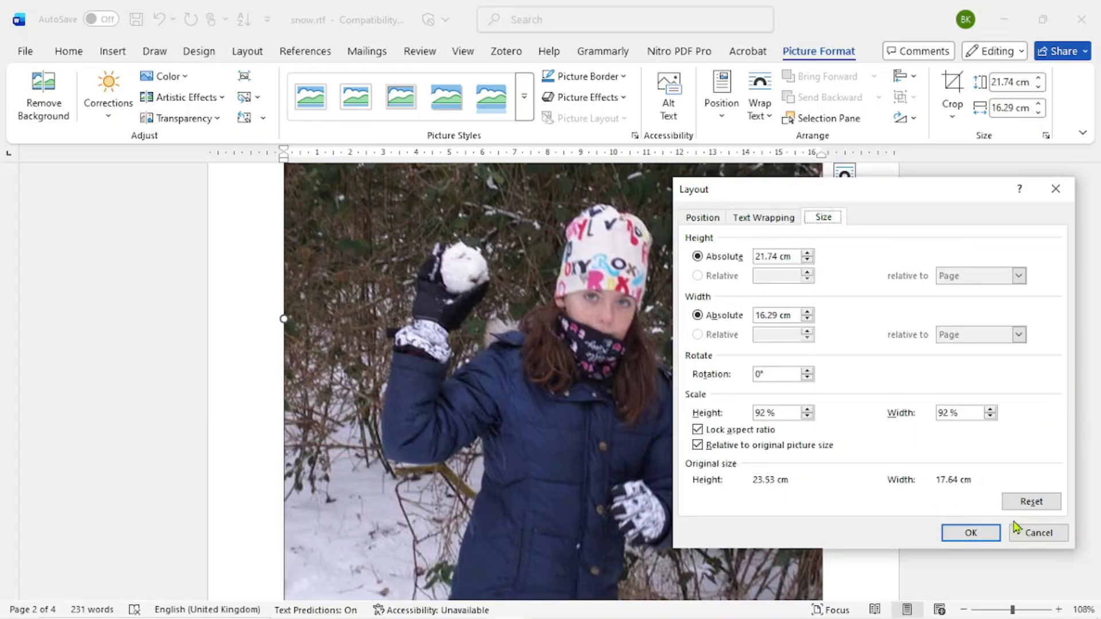
left_click(1039, 533)
Open the snowball picture's Size and Position settings, recheck Task 12b in the textbook, and set the absolute height to 8 cm.
right_click(745, 422)
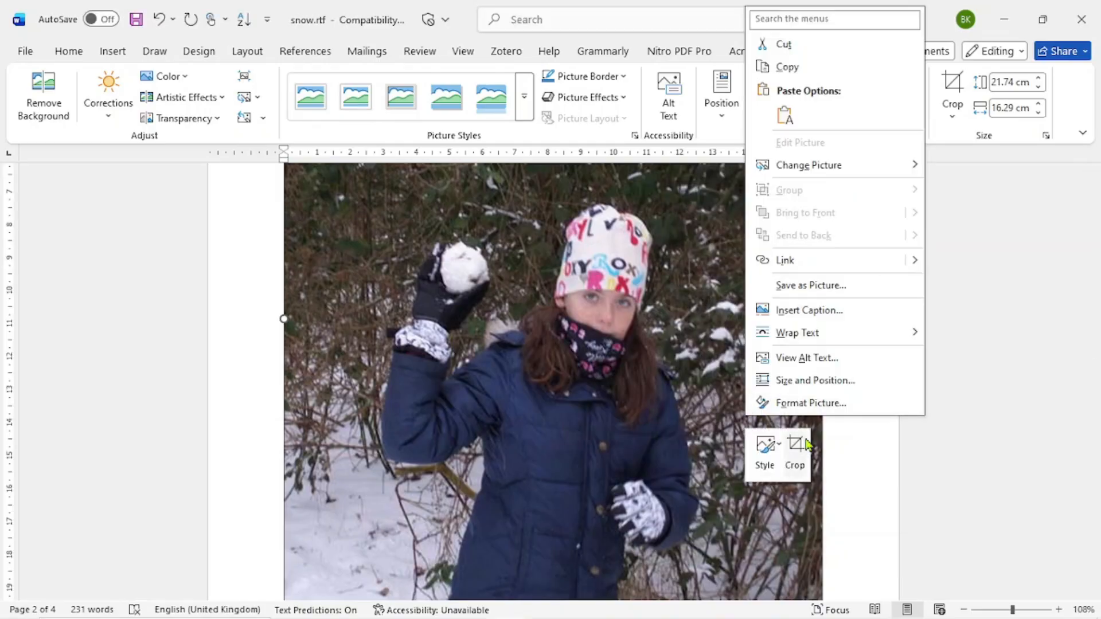
left_click(815, 380)
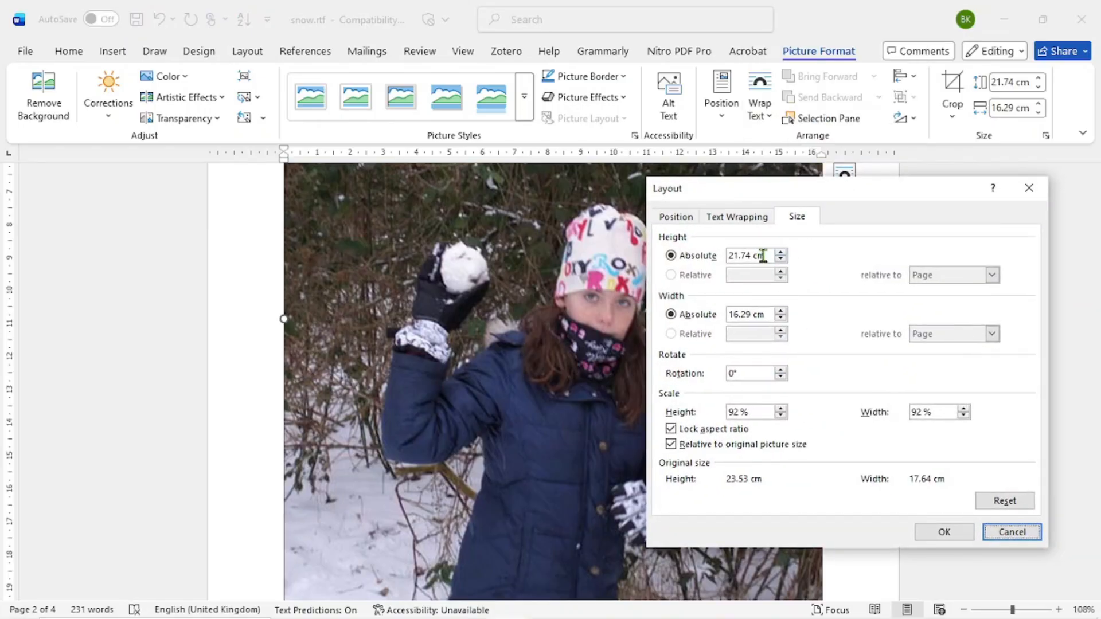
left_click(422, 611)
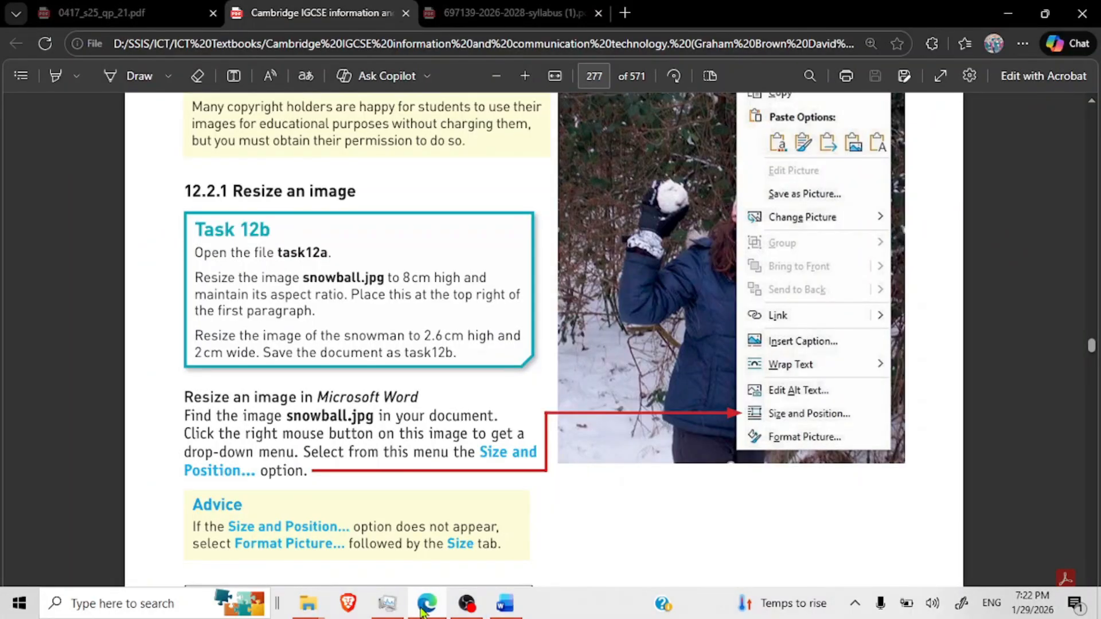
left_click(422, 611)
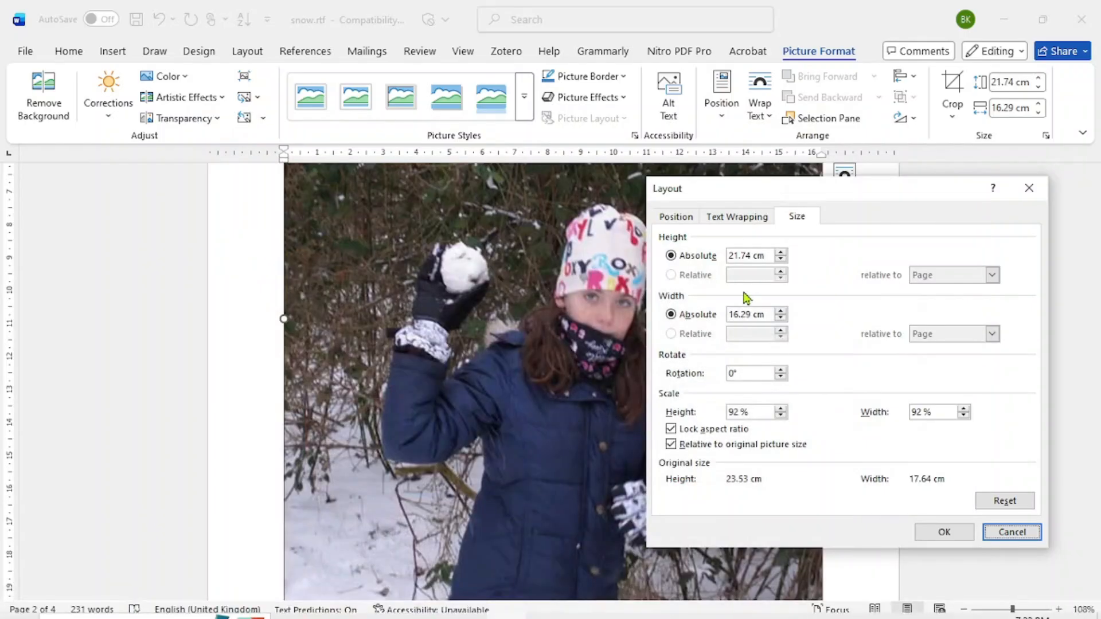
double_click(751, 256)
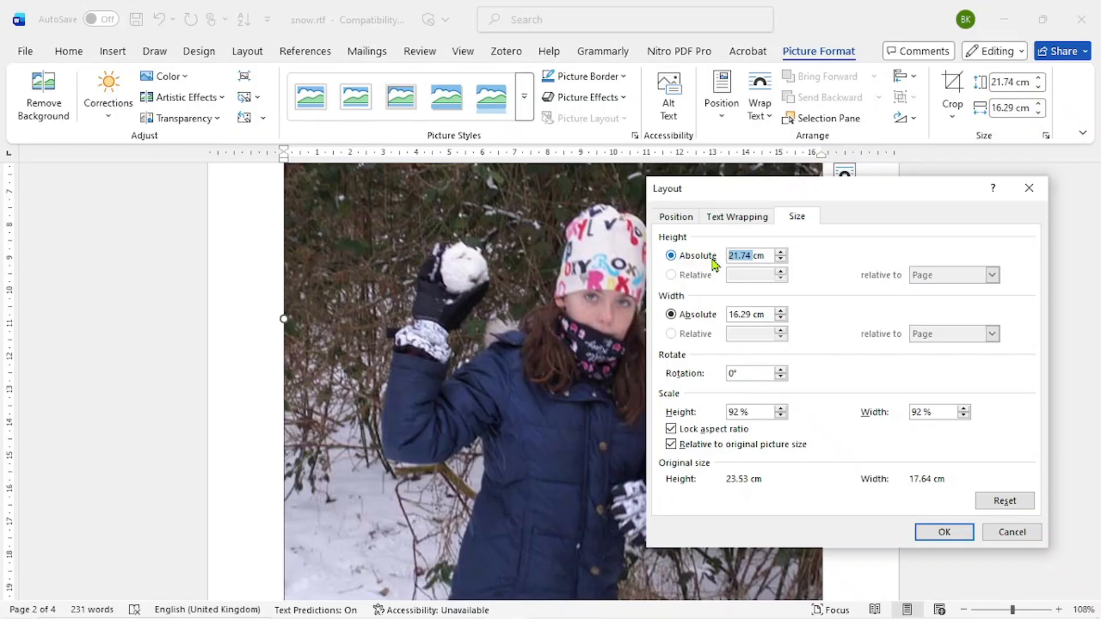
type("8")
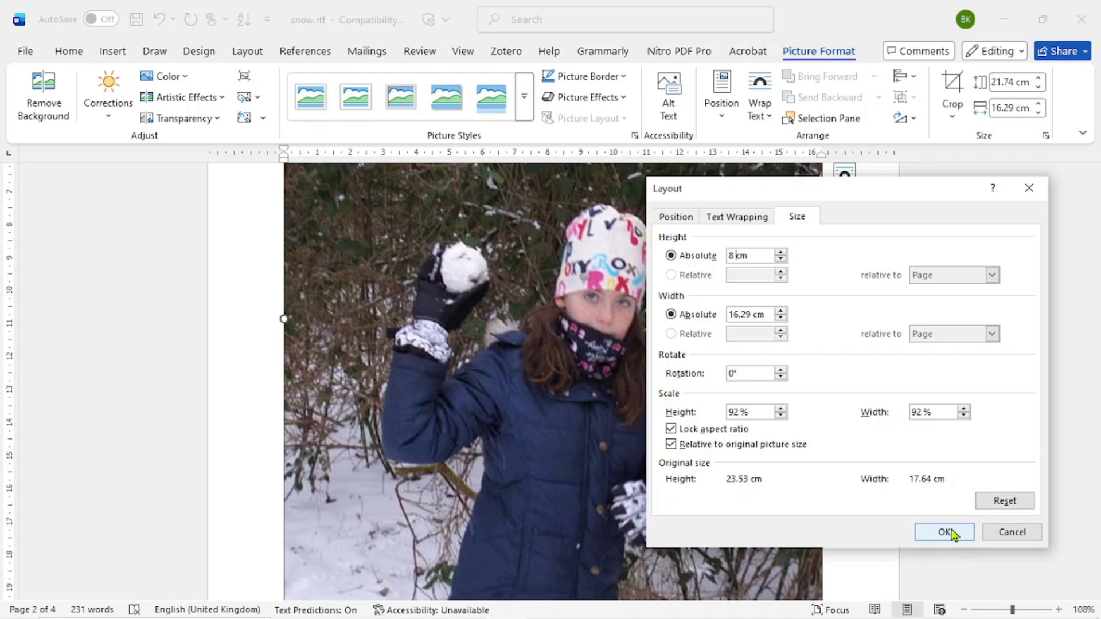
Turn Lock aspect ratio and Relative to original picture size off and on again for the snowball picture.
left_click(672, 433)
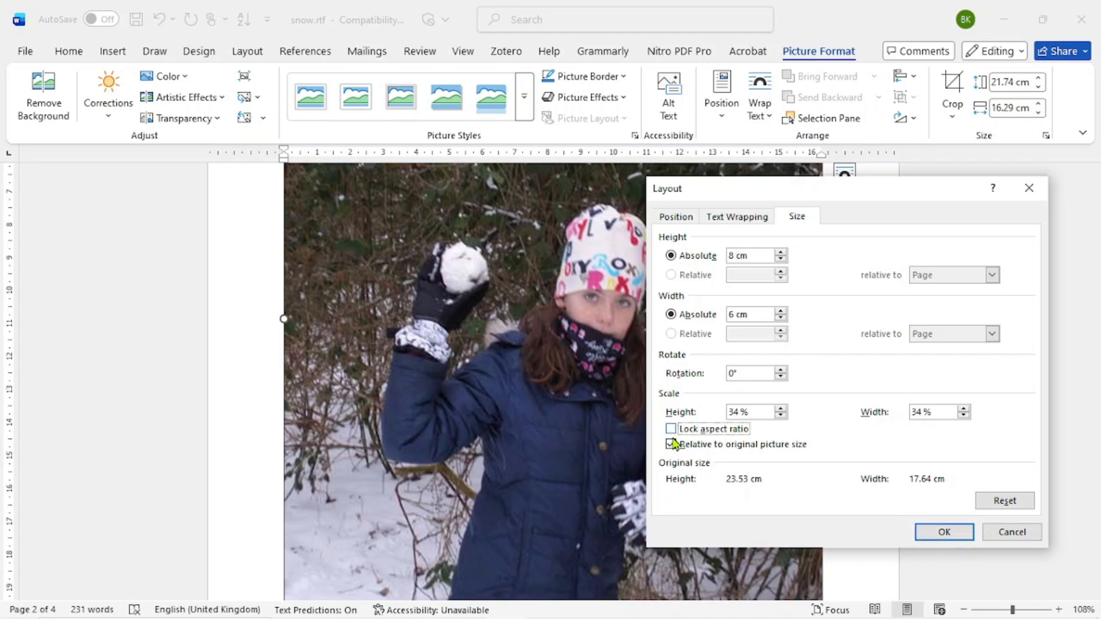
left_click(672, 446)
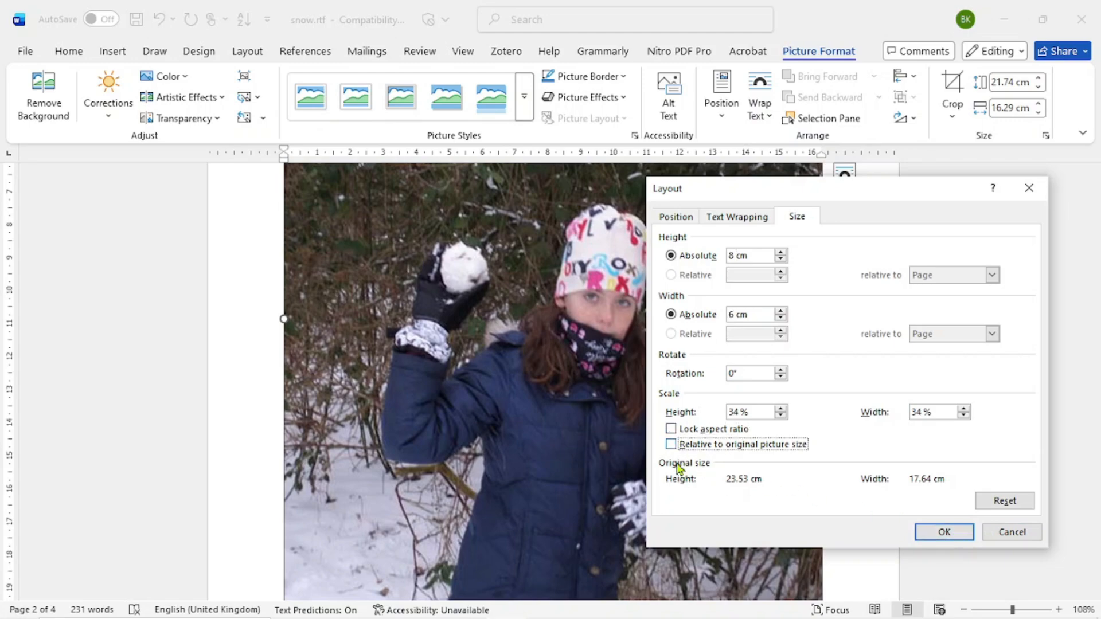
left_click(671, 431)
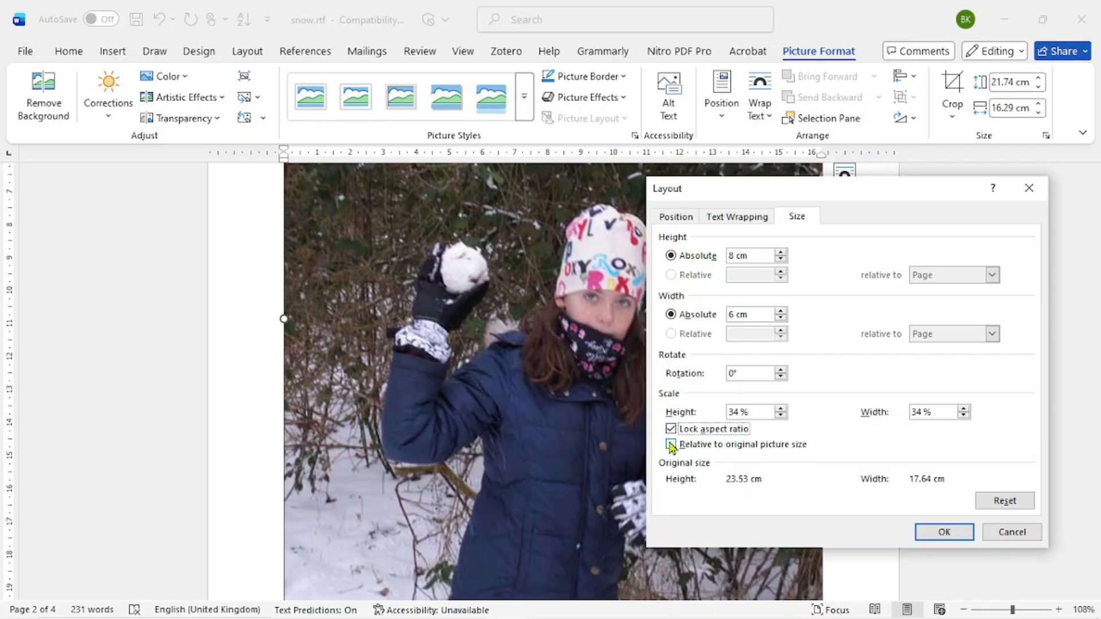
left_click(672, 444)
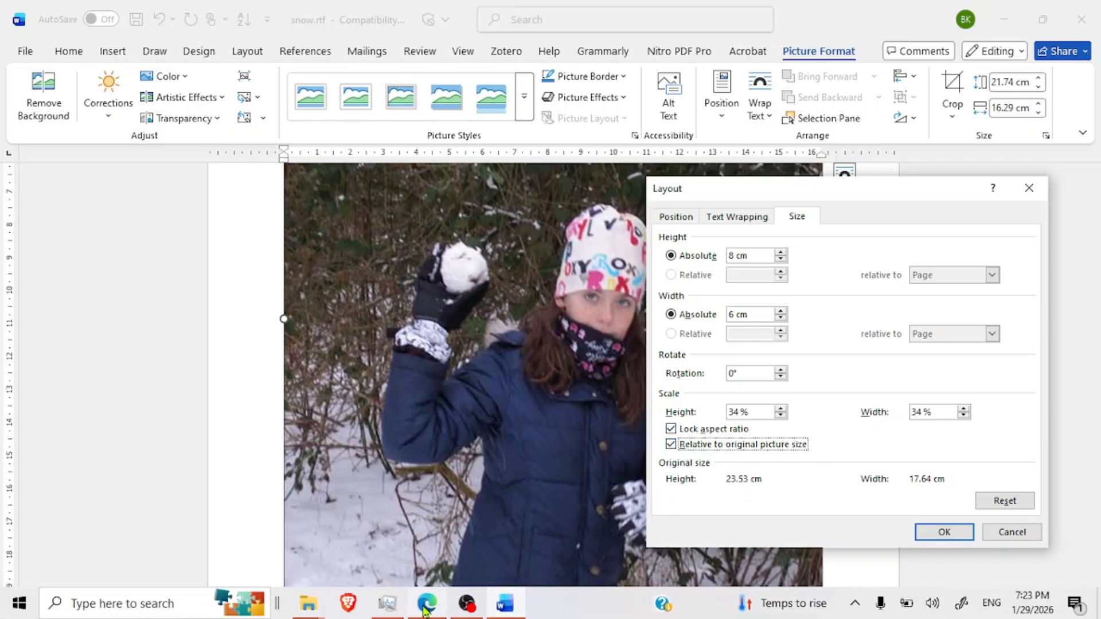
Switch to the textbook PDF in Edge and underline "maintain its aspect ratio" in Task 12b with the Draw pen.
left_click(425, 605)
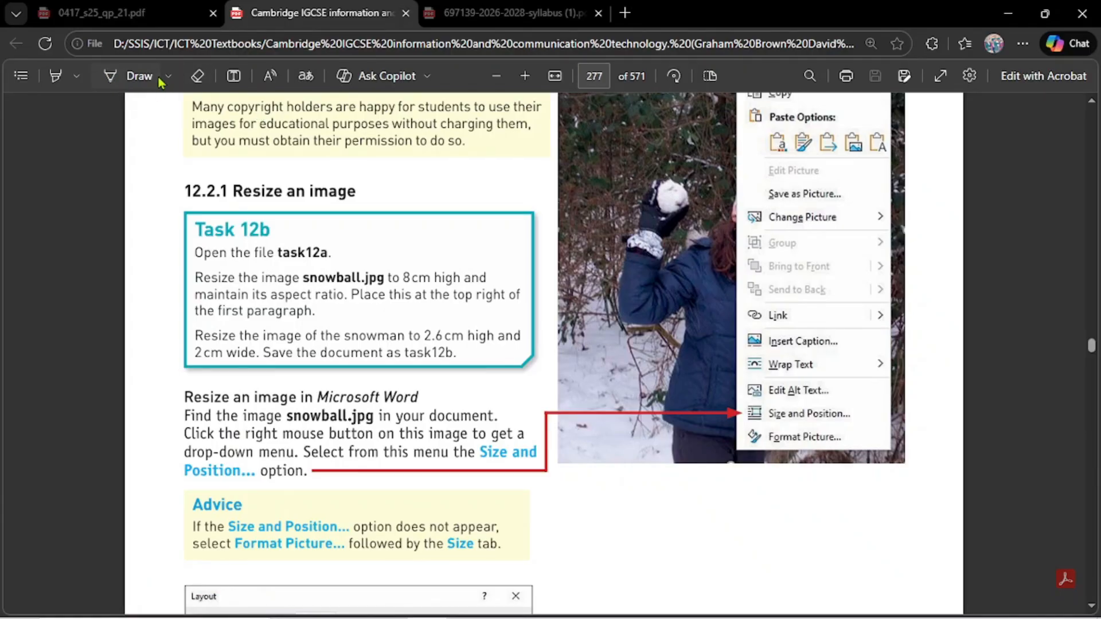
left_click(133, 81)
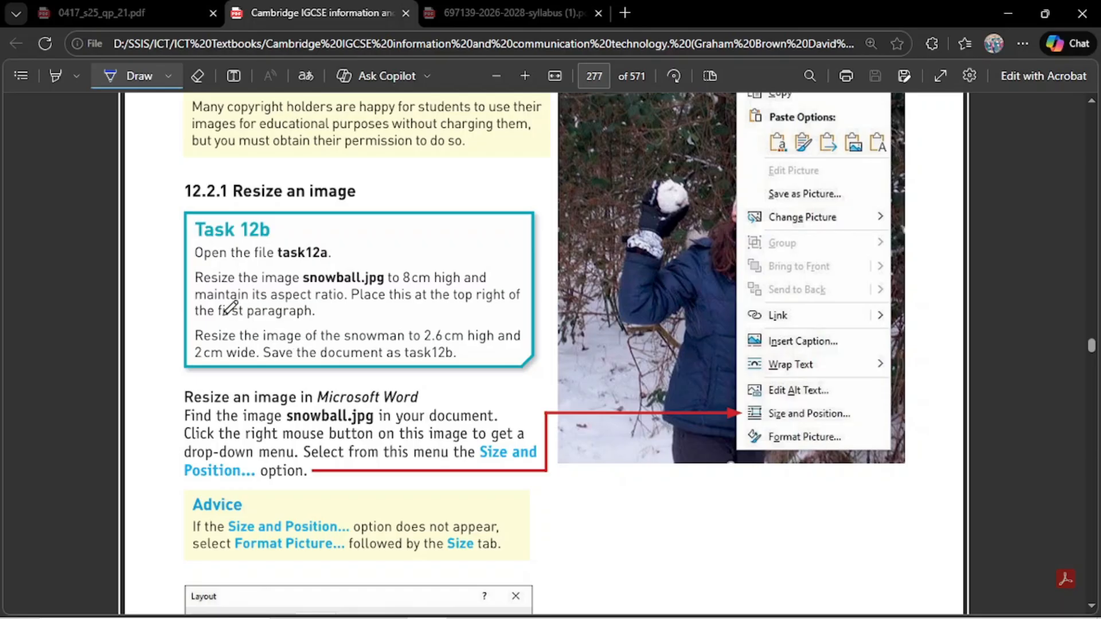
left_click_drag(201, 299, 338, 300)
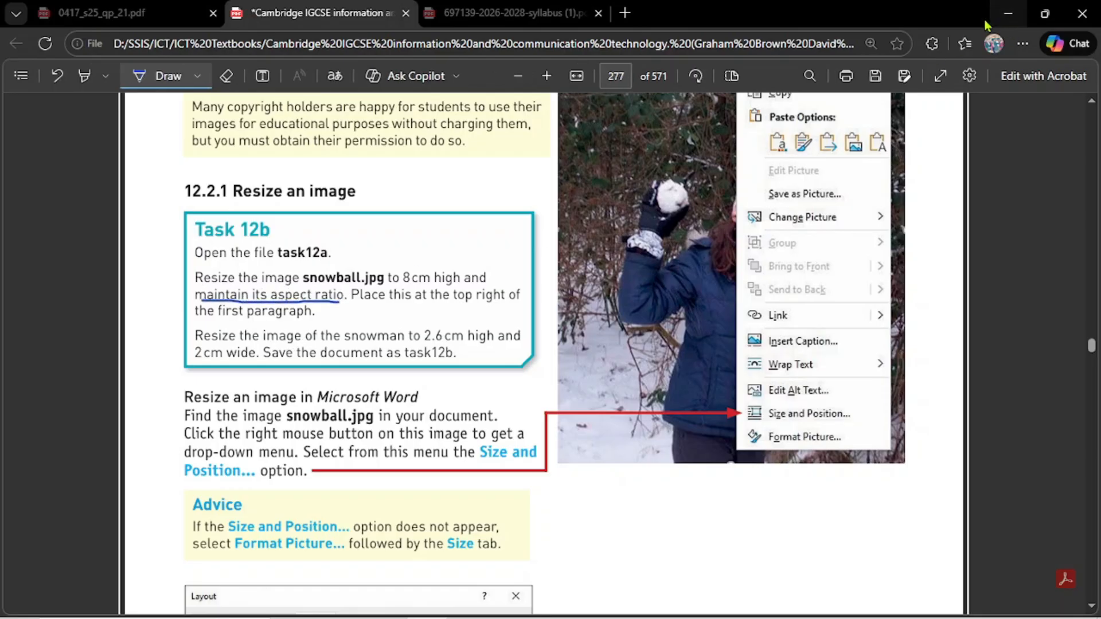
key("Escape")
Return to Word, apply the 8 cm high size to the snowball picture, and review the resized picture on page 2.
mouse_move(556, 603)
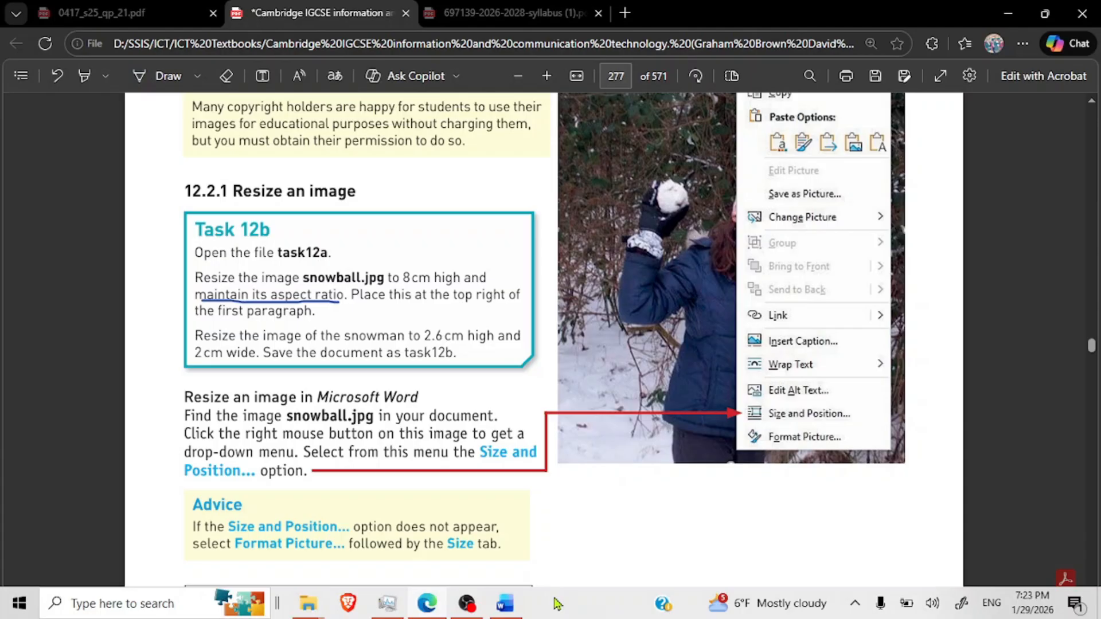
left_click(504, 603)
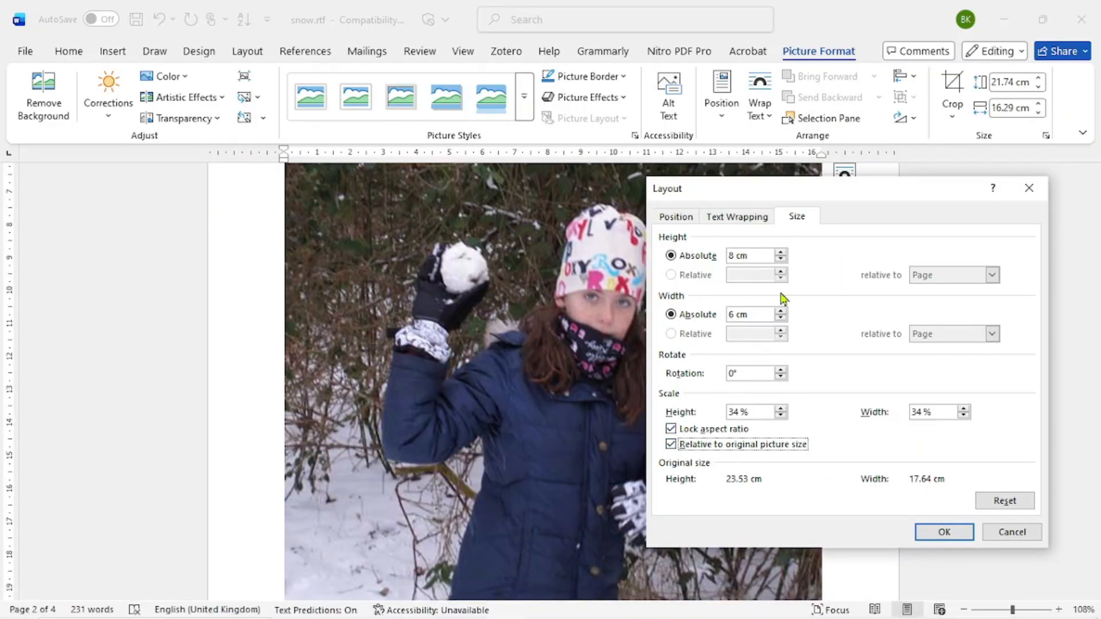
left_click(956, 534)
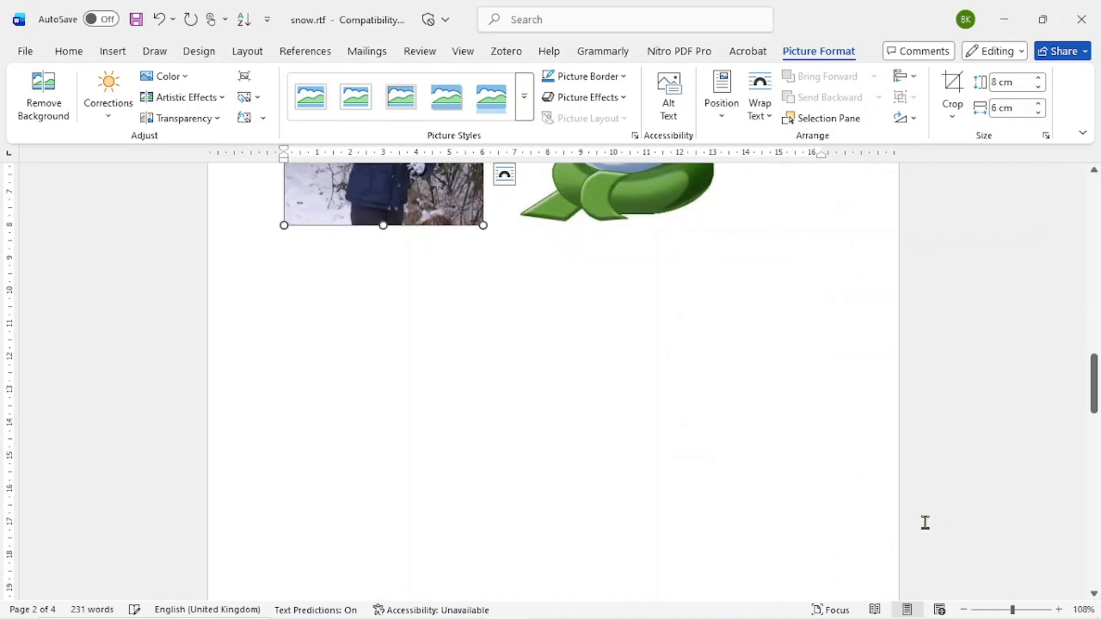
scroll(565, 358, "up", 6)
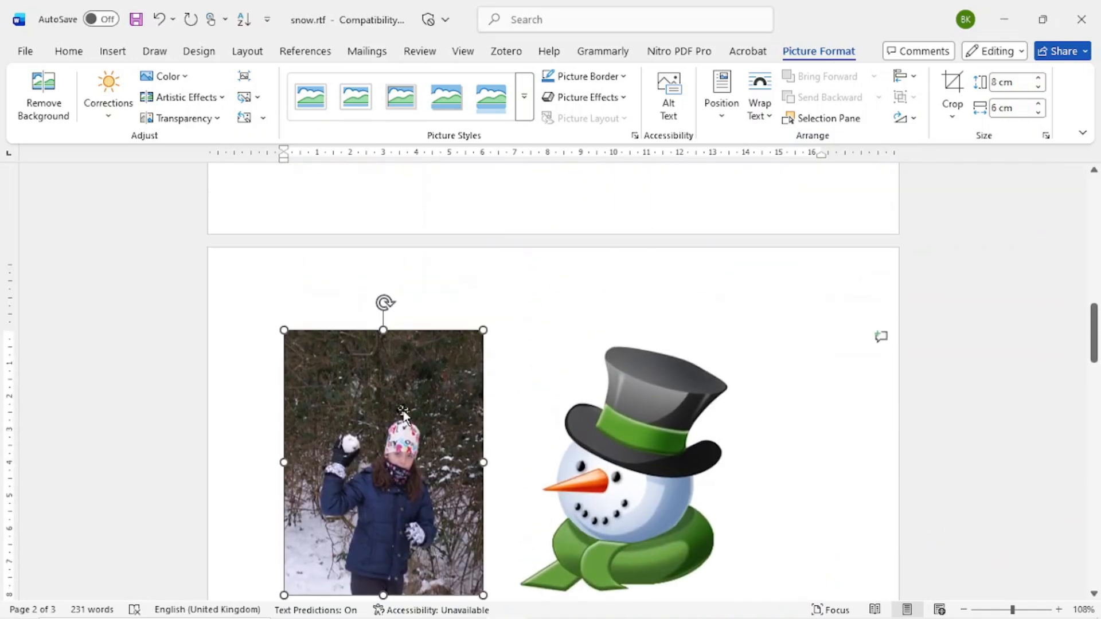
left_click(522, 369)
left_click(443, 373)
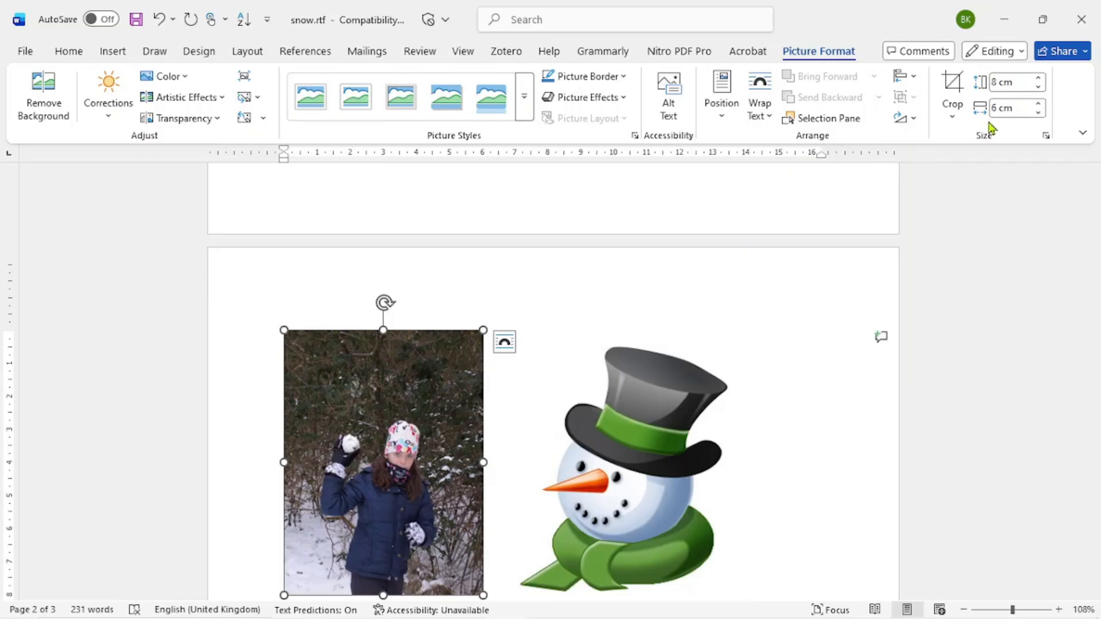
scroll(793, 322, "down", 1)
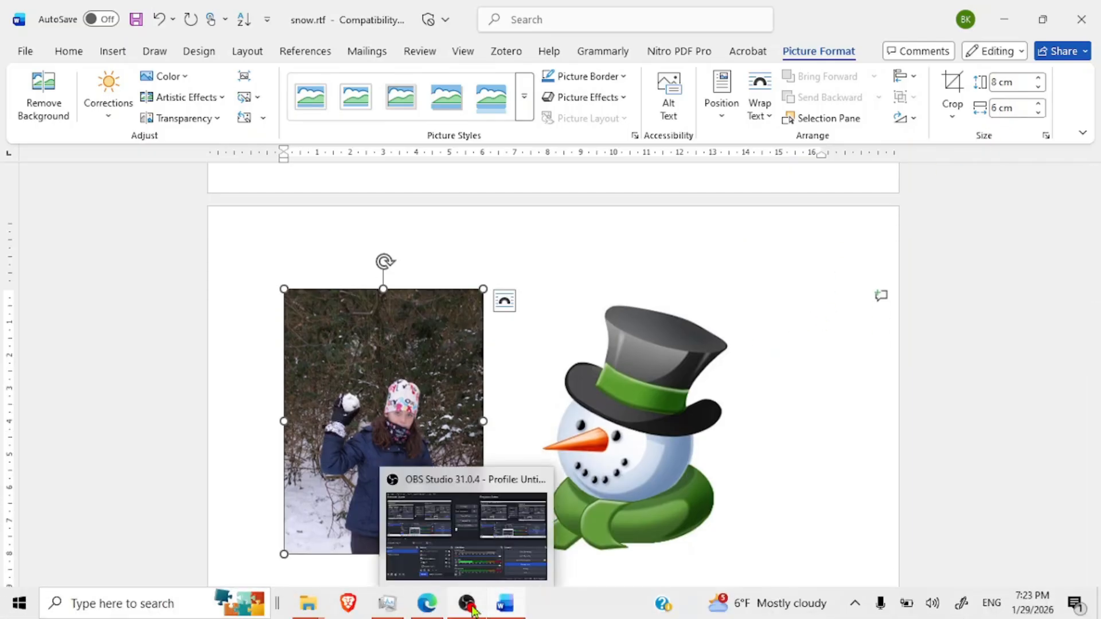
Switch to the textbook in Edge and check the picture sizes that Task 12b requires for the snowball and the snowman.
mouse_move(499, 609)
left_click(432, 573)
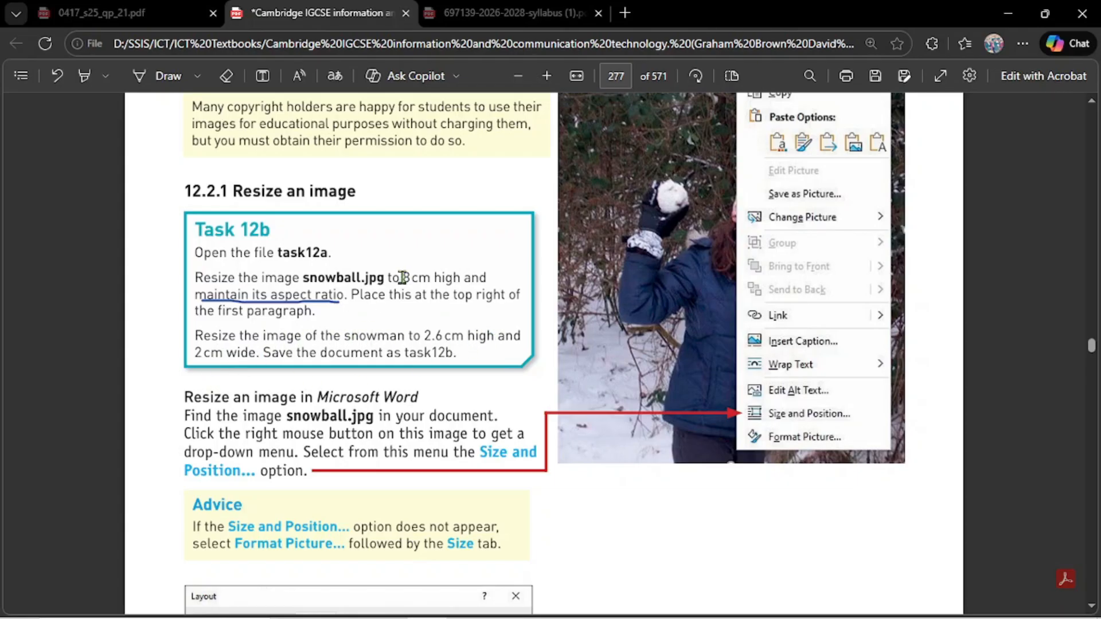
left_click_drag(403, 277, 428, 280)
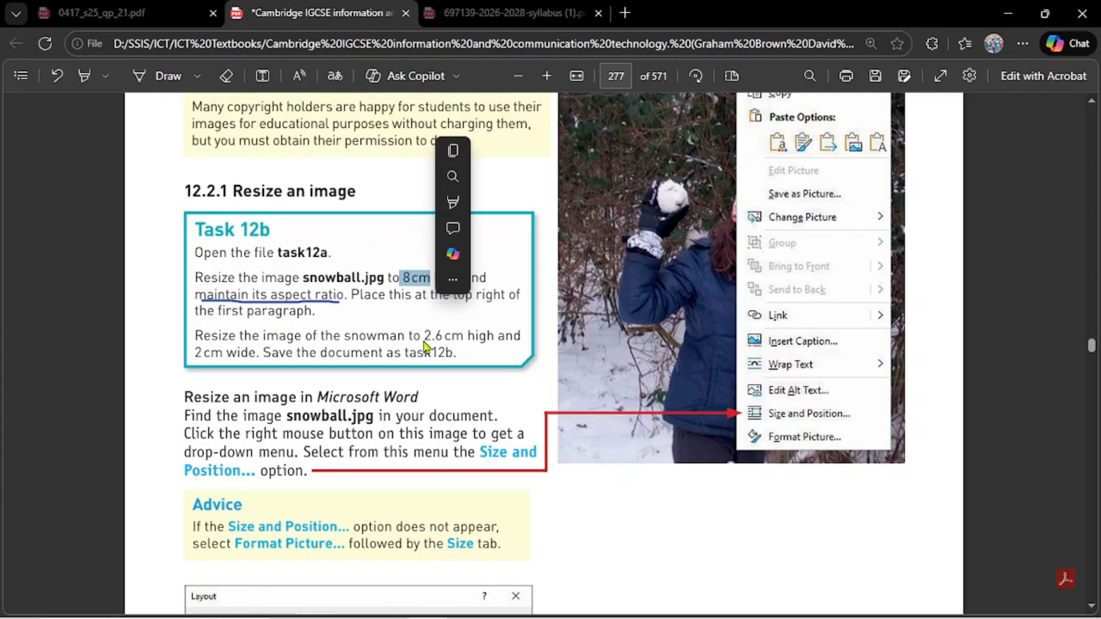
left_click_drag(425, 337, 443, 337)
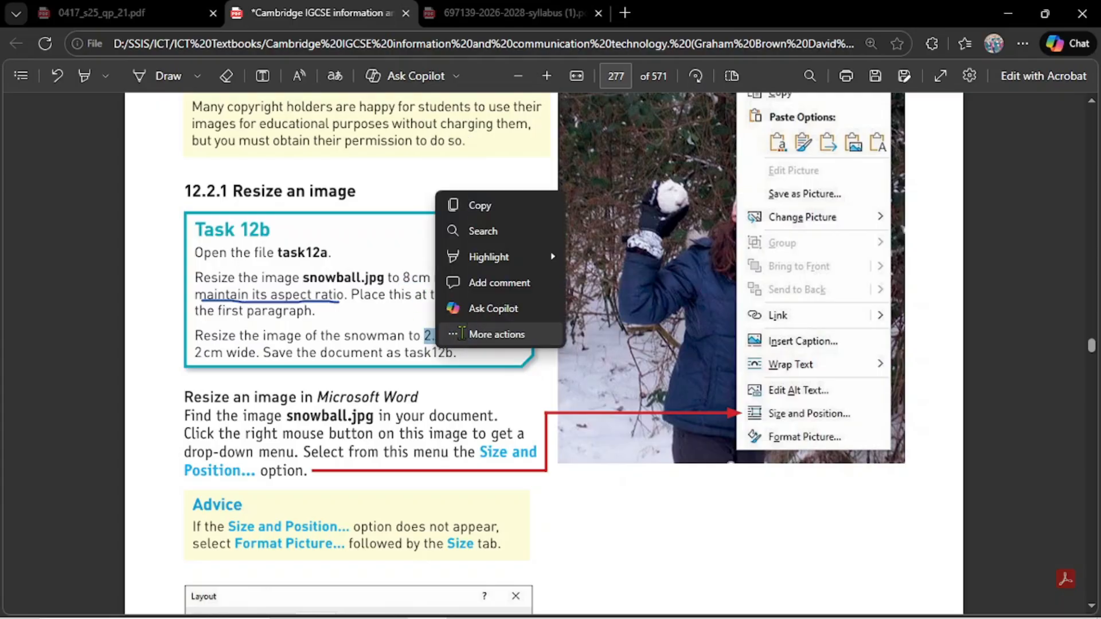
key("Menu")
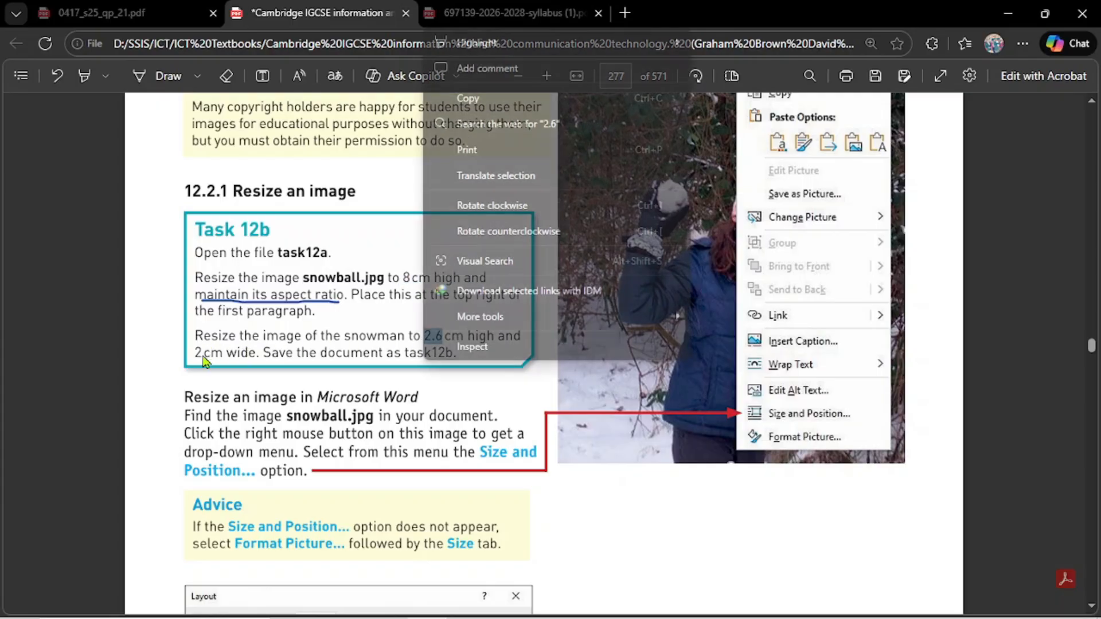
left_click(195, 351)
mouse_move(450, 589)
mouse_move(505, 602)
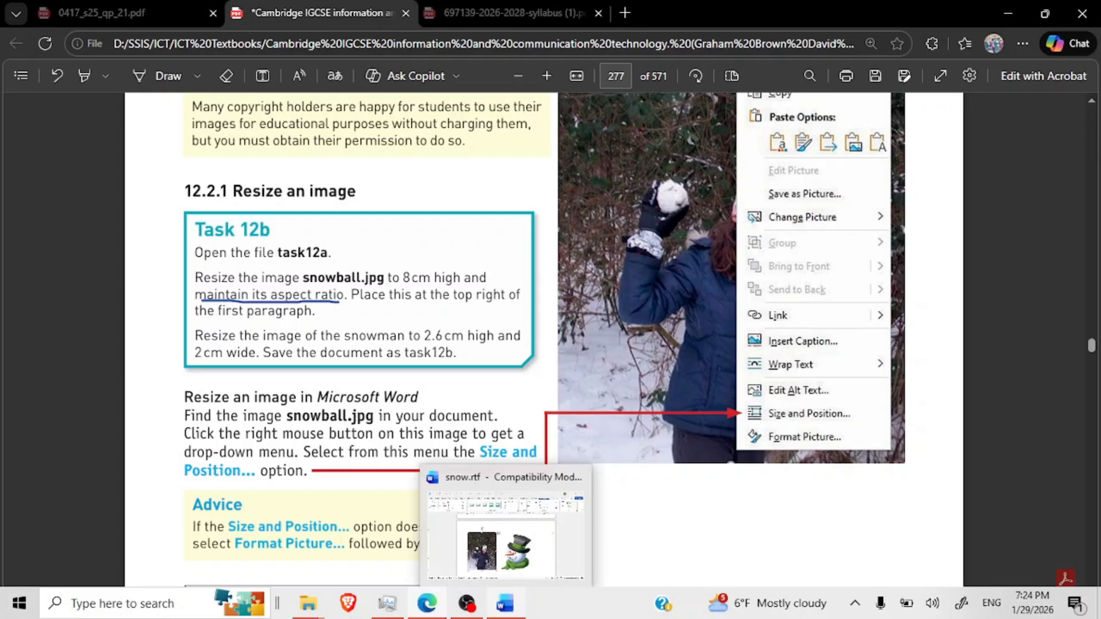
mouse_move(468, 608)
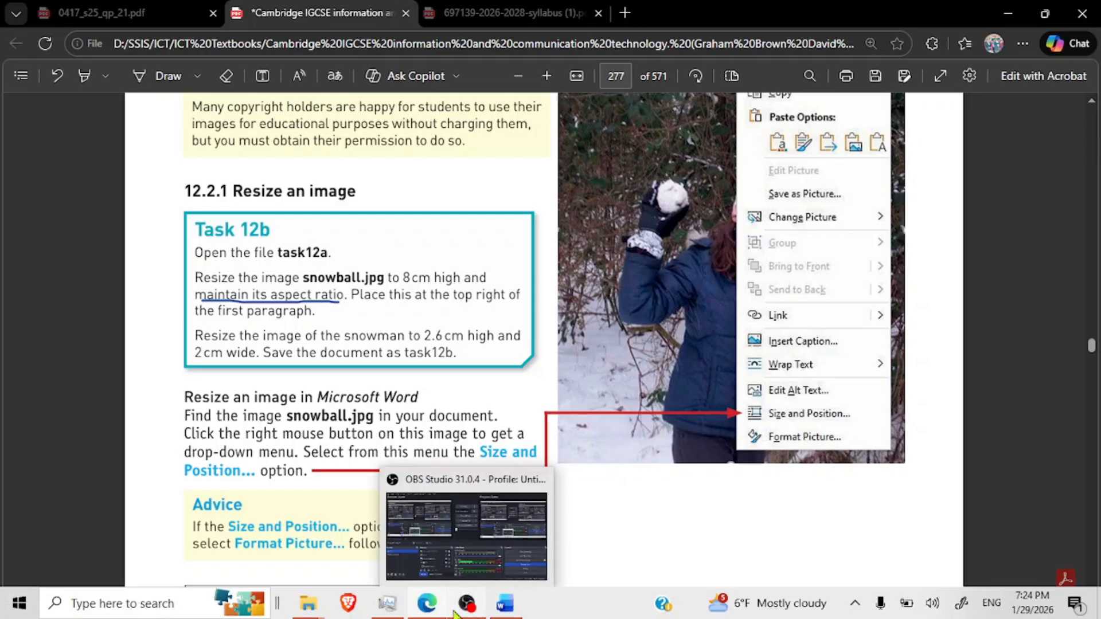
mouse_move(308, 603)
mouse_move(299, 552)
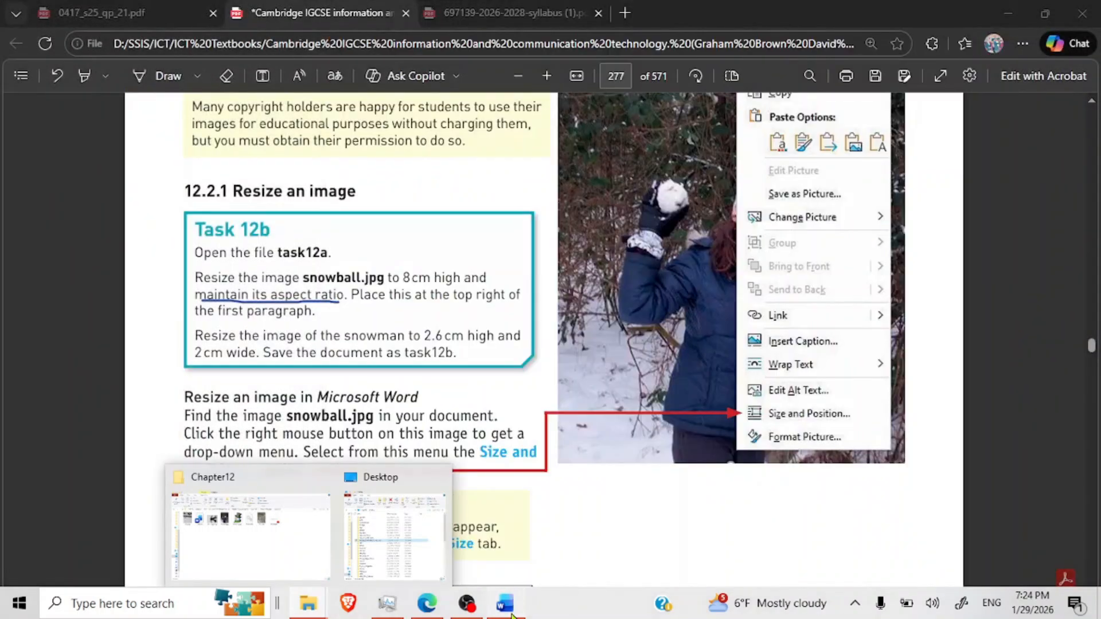
In Word, try to size the snowman picture 2.5 cm high and 2 cm wide with Lock aspect ratio still on.
left_click(504, 603)
scroll(549, 443, "down", 3)
left_click(652, 333)
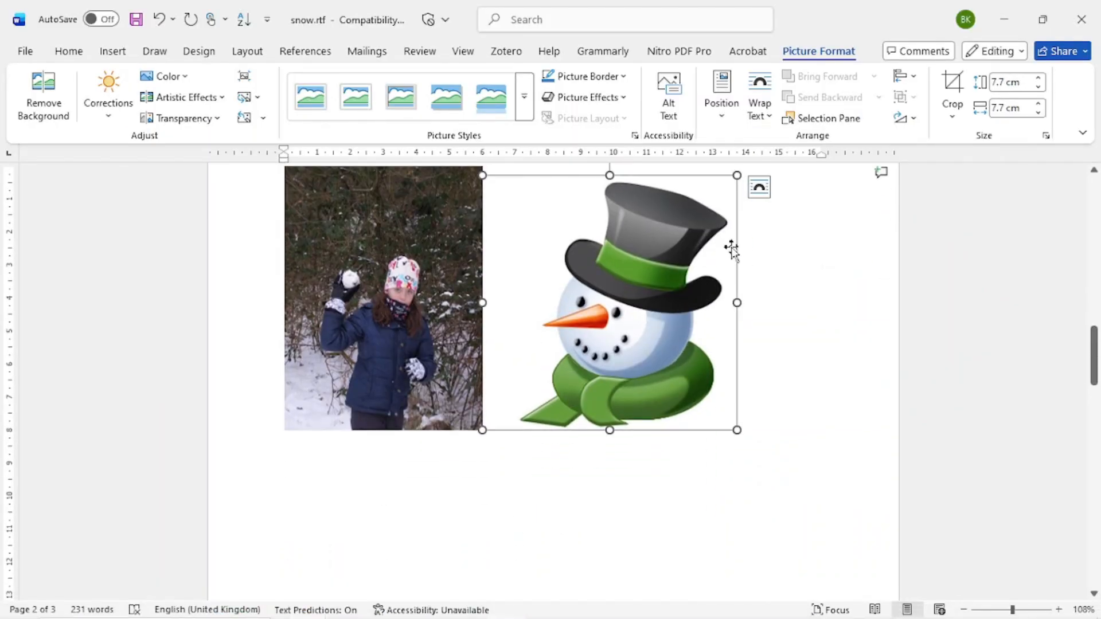
left_click(1046, 135)
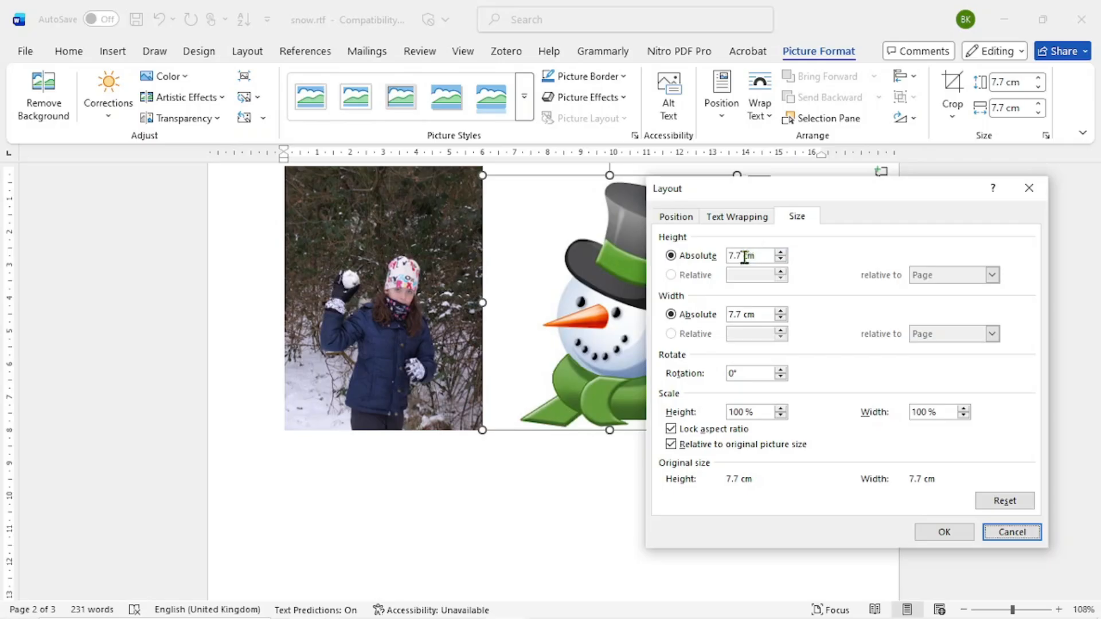
left_click_drag(745, 257, 725, 258)
type("2")
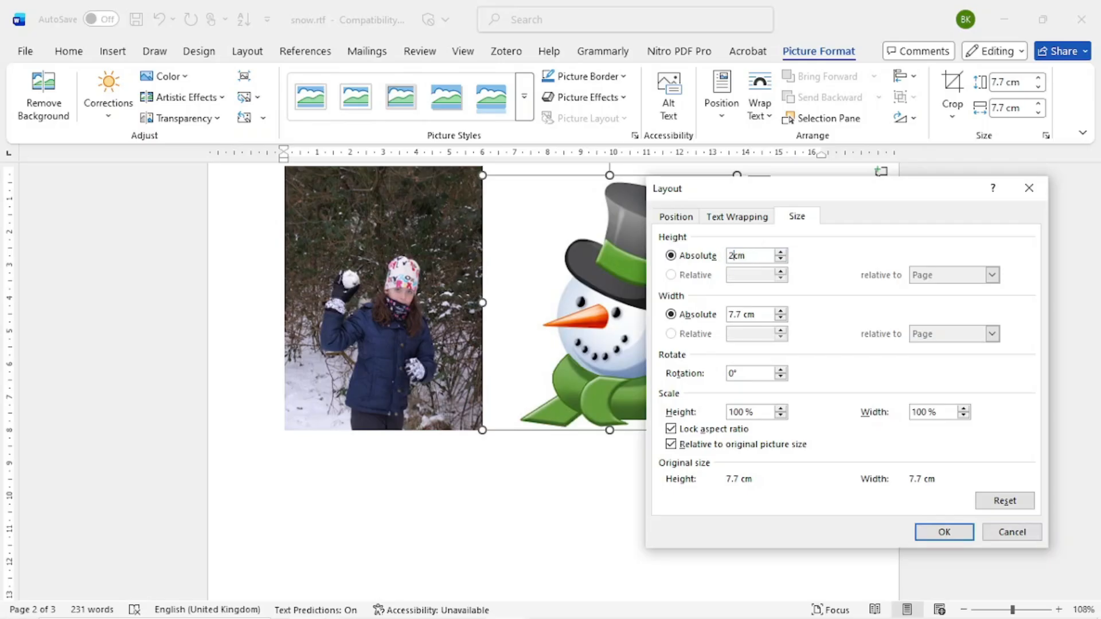
type(".5")
left_click_drag(740, 314, 725, 314)
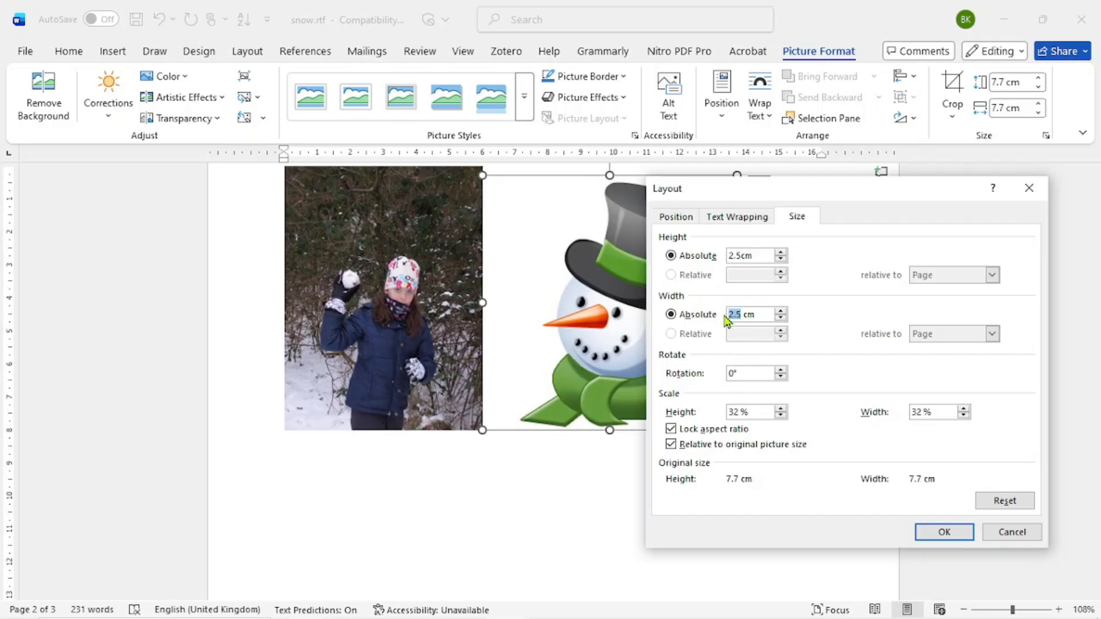
type("2")
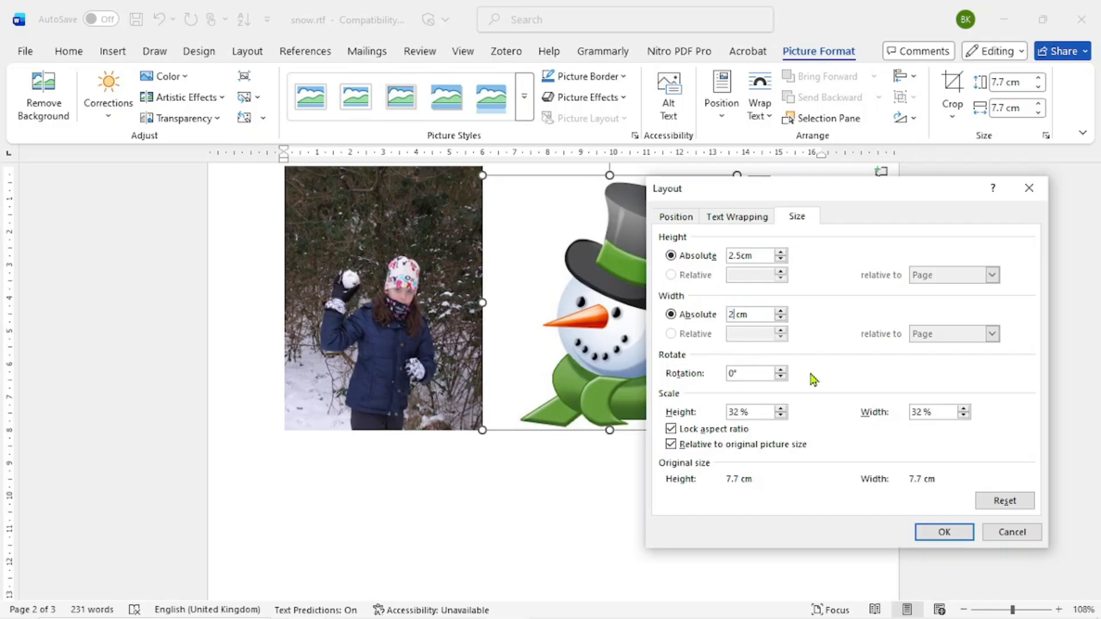
left_click(944, 533)
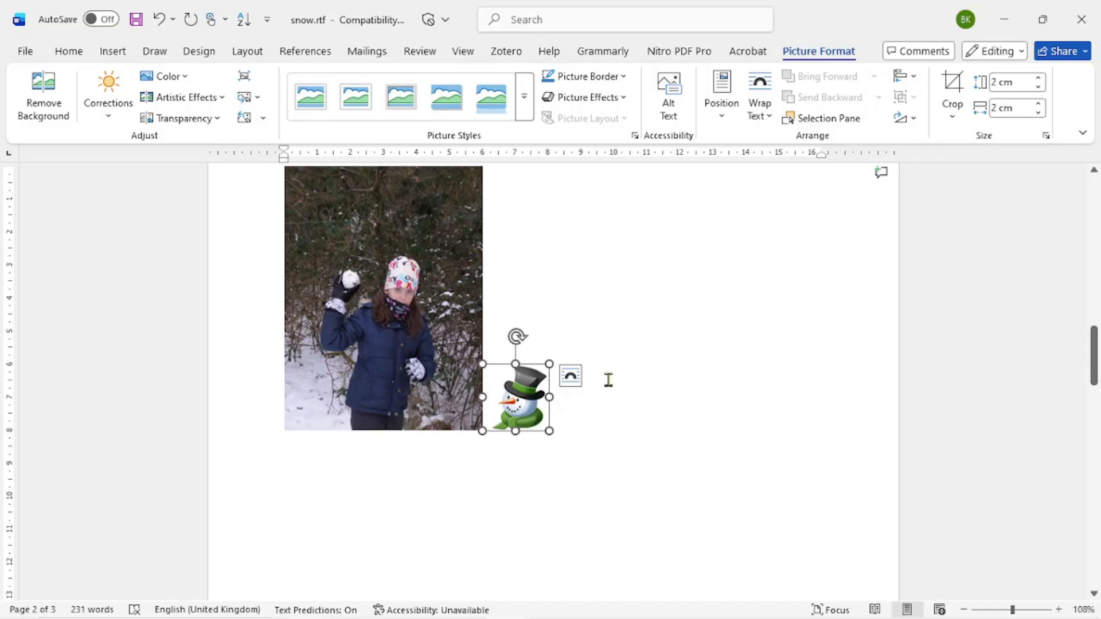
Turn off Relative to original picture size for the snowman picture and set its absolute height to 2.5 cm.
mouse_move(534, 604)
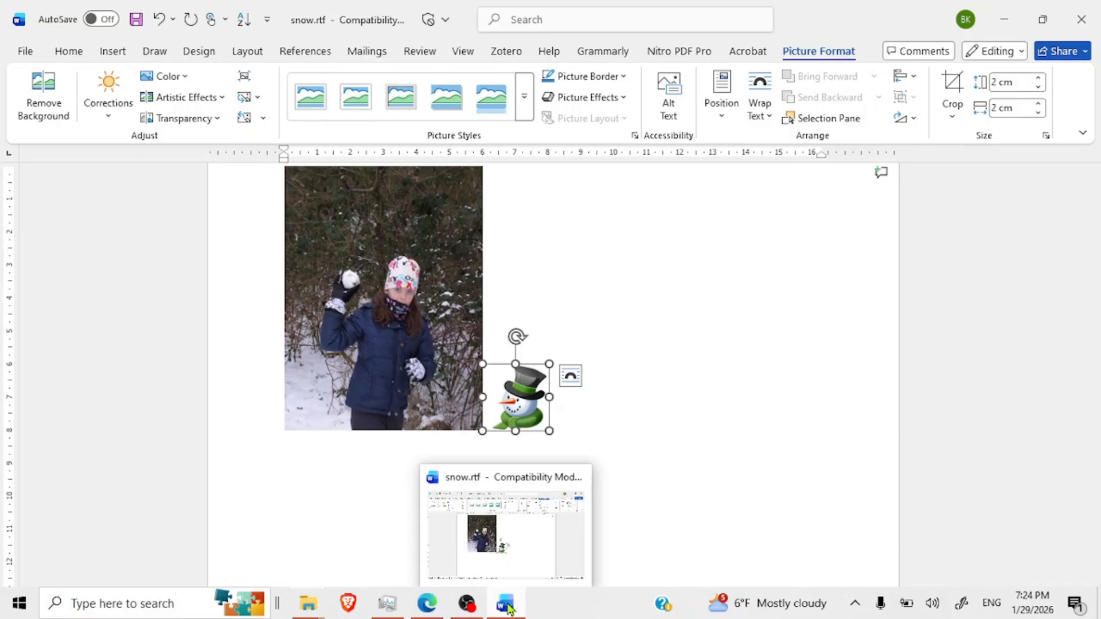
left_click(1046, 136)
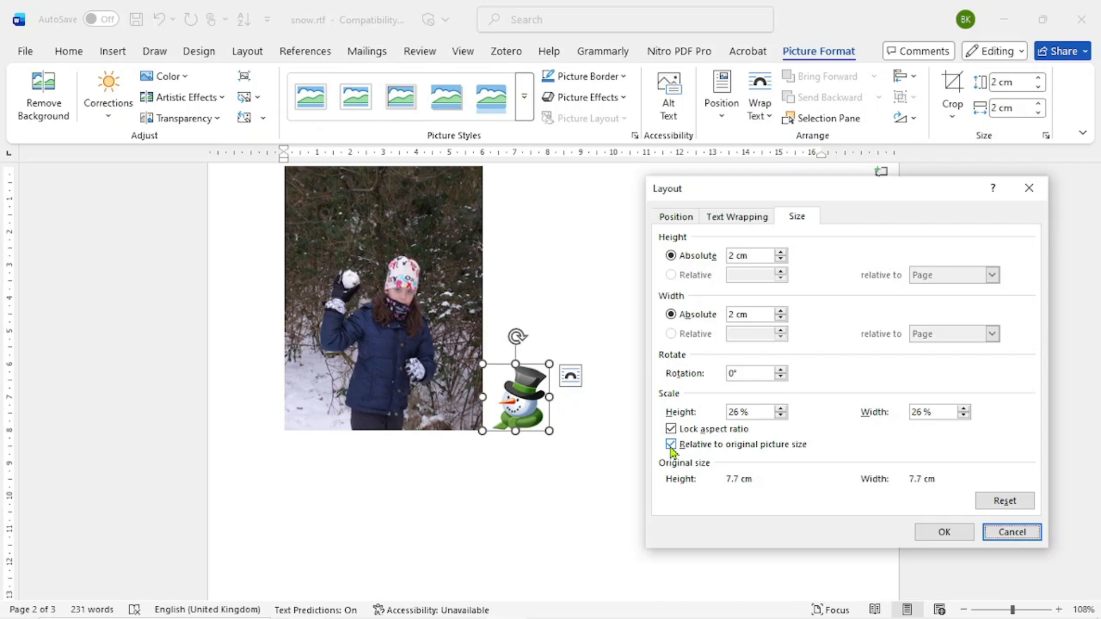
left_click(671, 447)
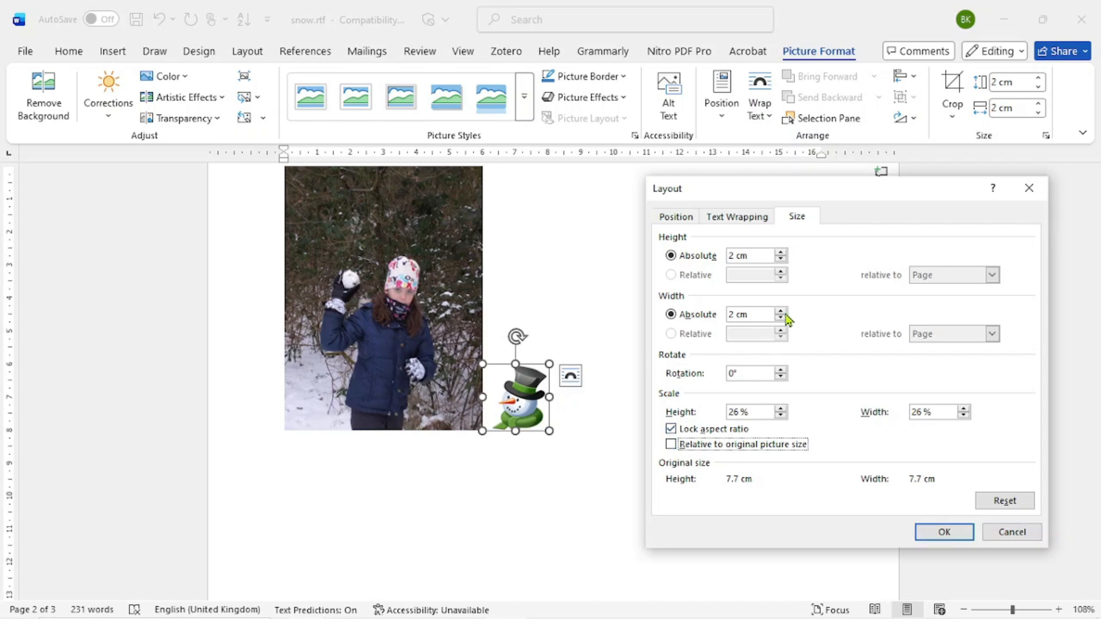
left_click(782, 252)
left_click_drag(737, 256, 726, 258)
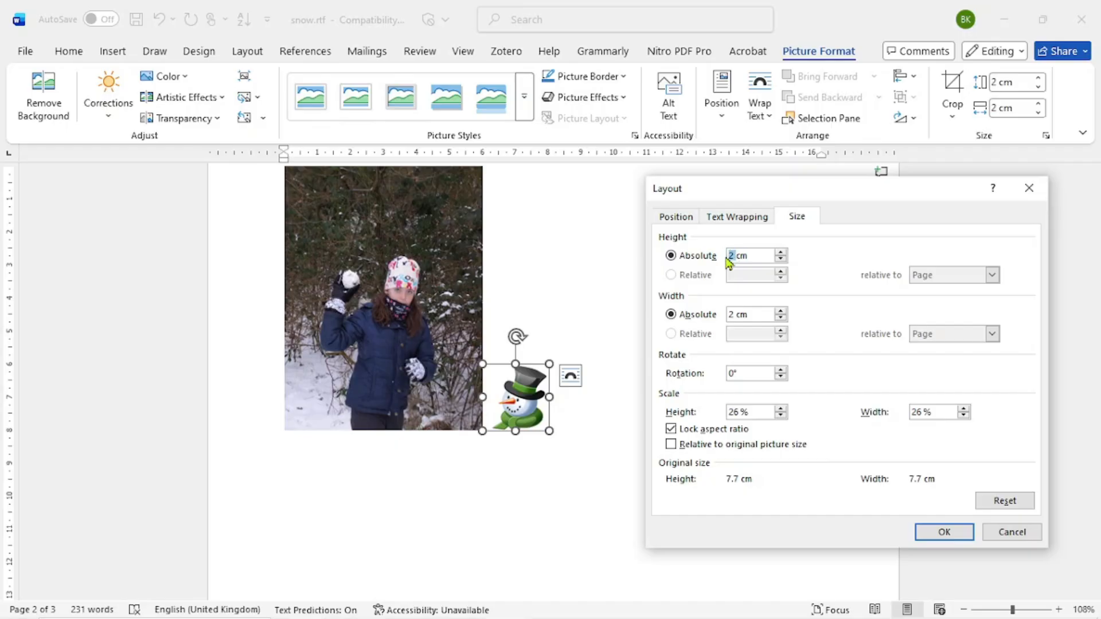
type("2")
type(".5")
type("#")
key("Return")
key("BackSpace")
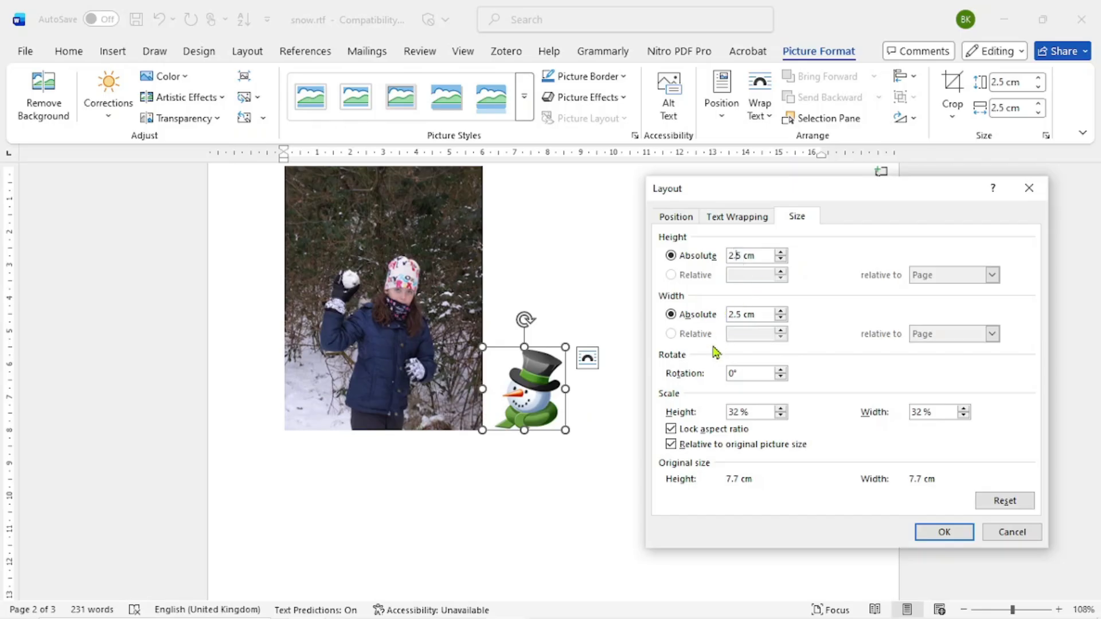
Turn off Lock aspect ratio and Relative to original picture size for the snowman, set its width to 2 cm, and deselect it.
left_click(671, 445)
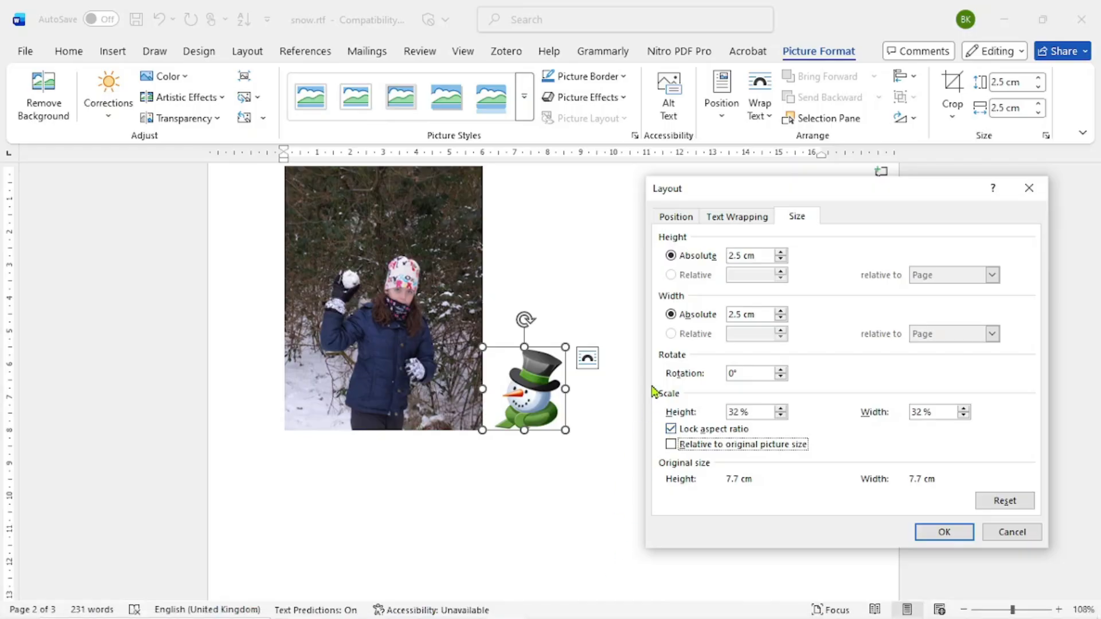
left_click(672, 430)
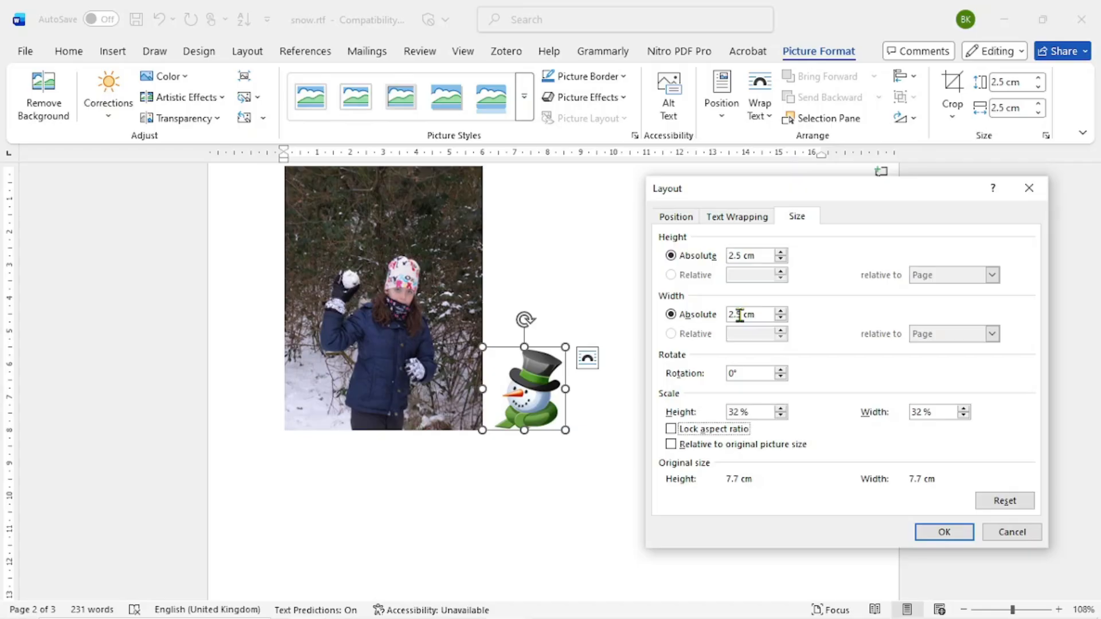
left_click_drag(740, 315, 715, 315)
type("2")
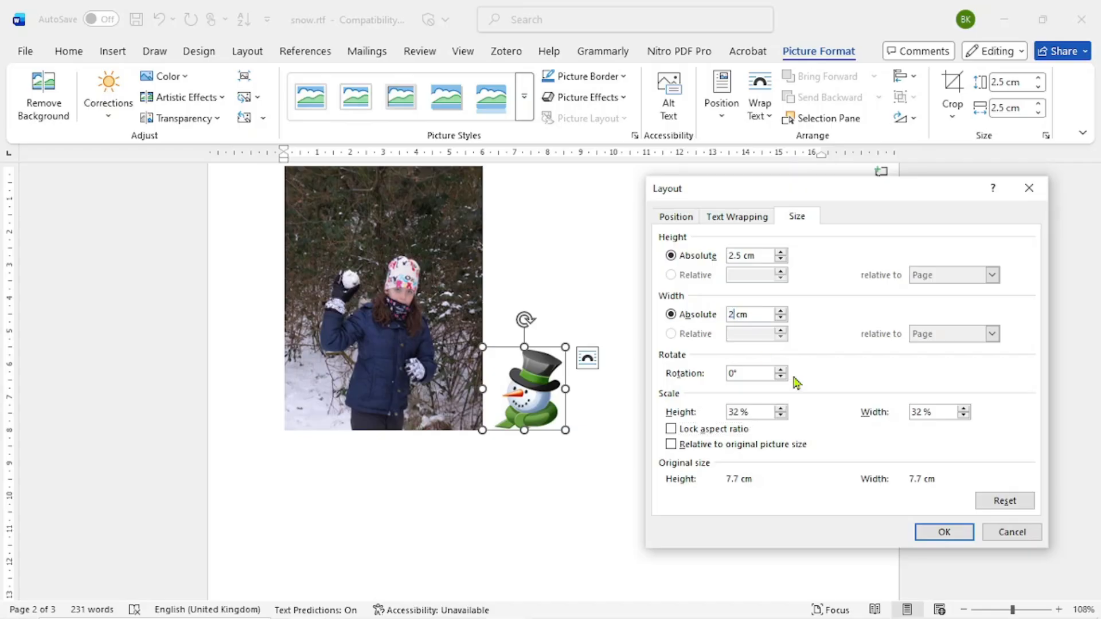
left_click(961, 535)
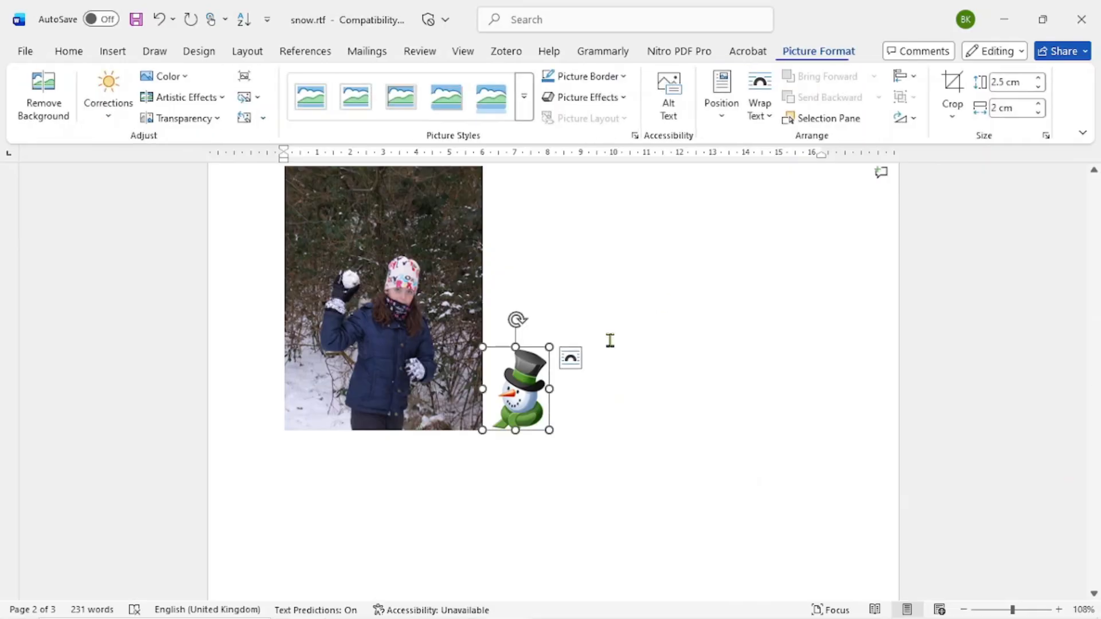
left_click(999, 82)
left_click(996, 109)
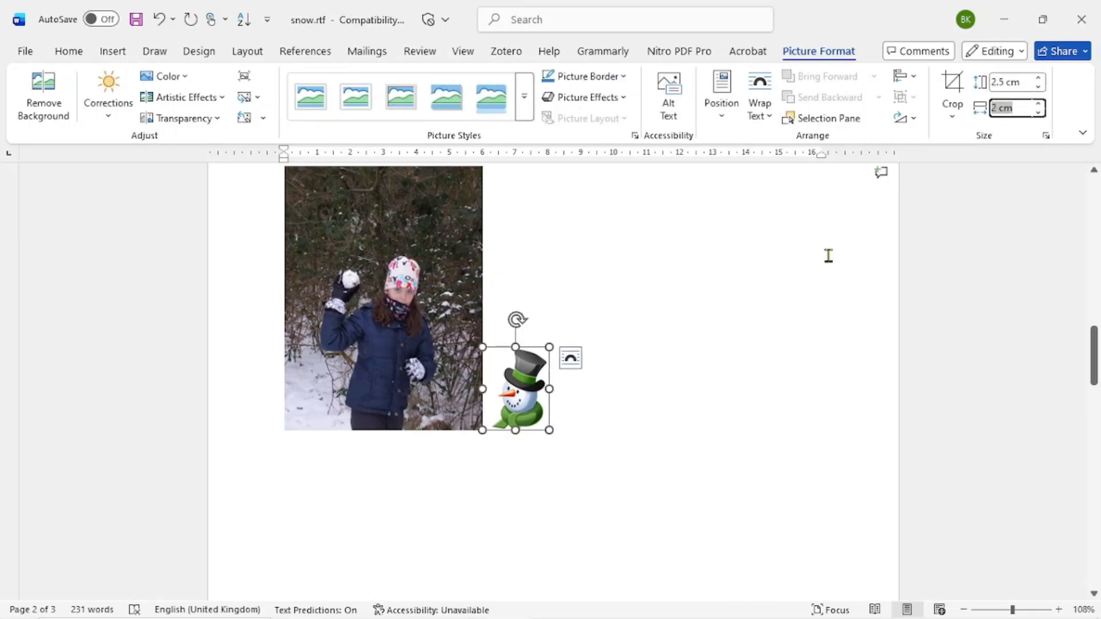
left_click(549, 423)
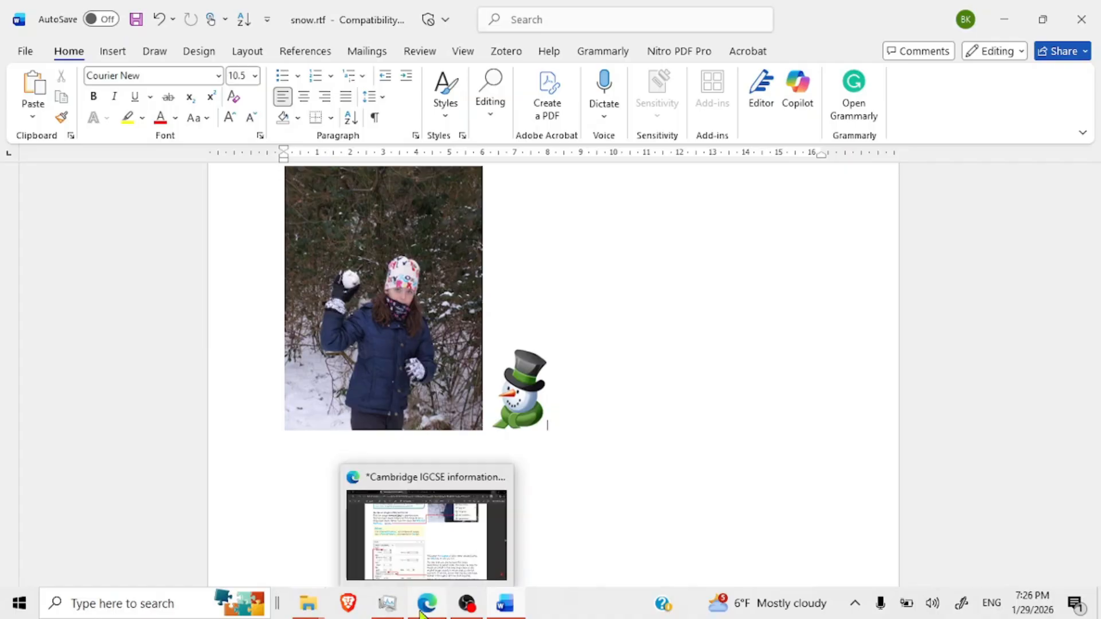
Switch back to the textbook in Edge and reread Task 12b and its resizing instructions.
left_click(426, 603)
scroll(465, 435, "up", 5)
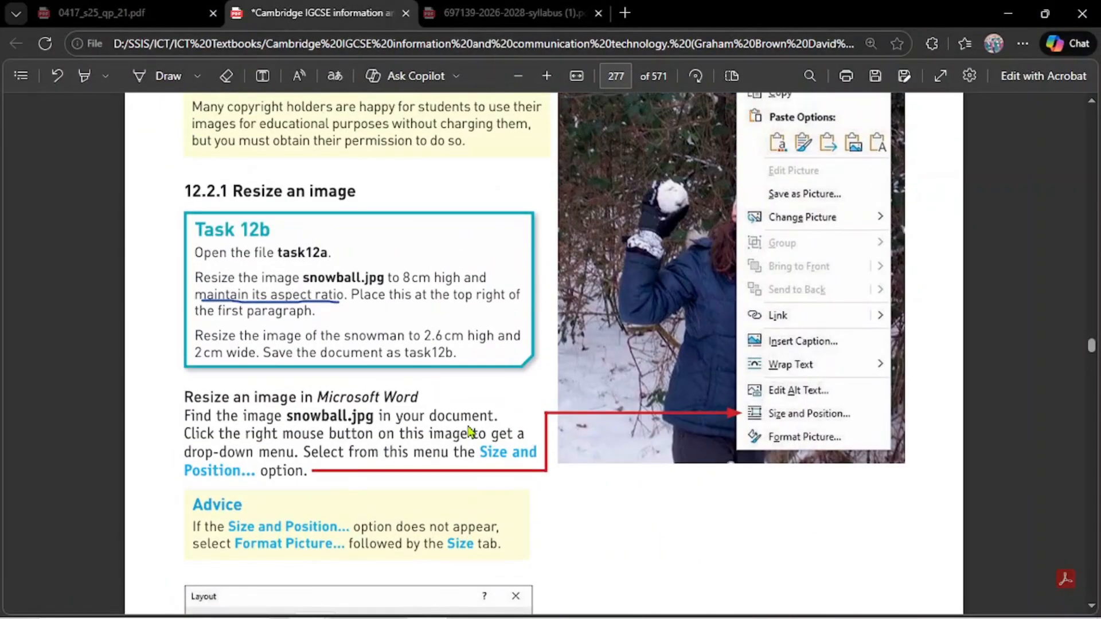
scroll(467, 433, "down", 3)
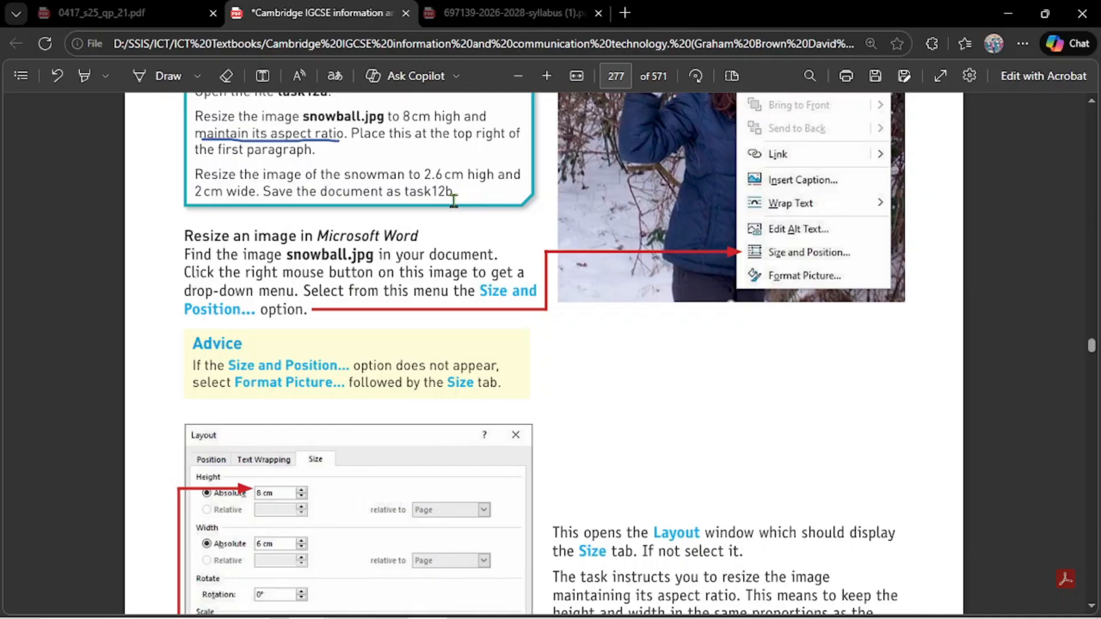
Read the textbook's save name for Task 12b, then Task 12c and its pages on resizing and resampling remora.jpg in GIMP.
left_click_drag(454, 186, 404, 191)
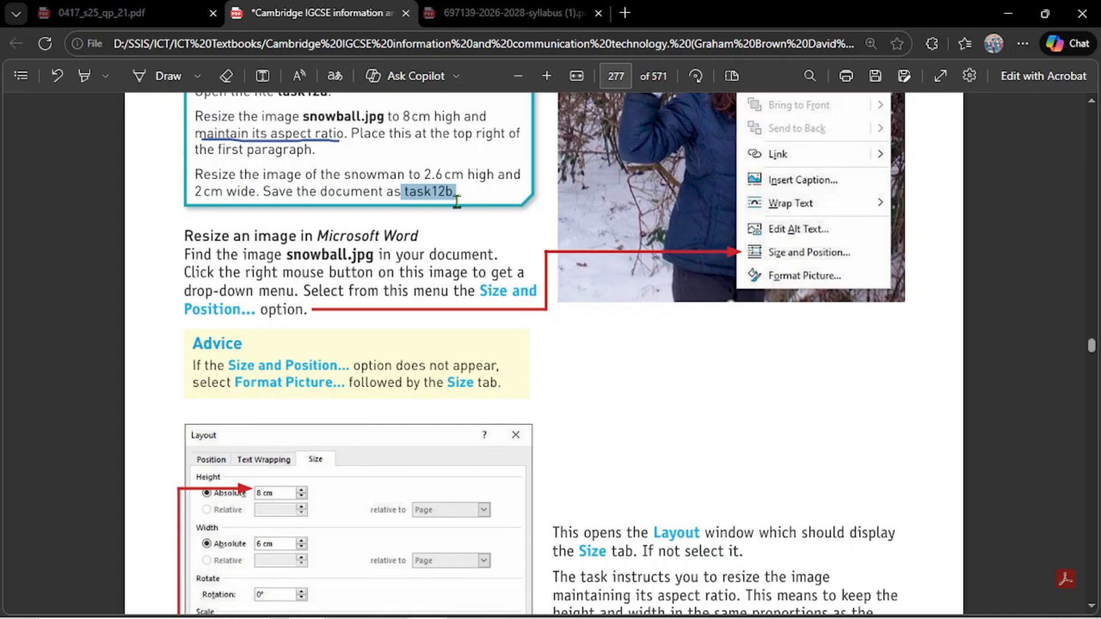
scroll(401, 327, "down", 15)
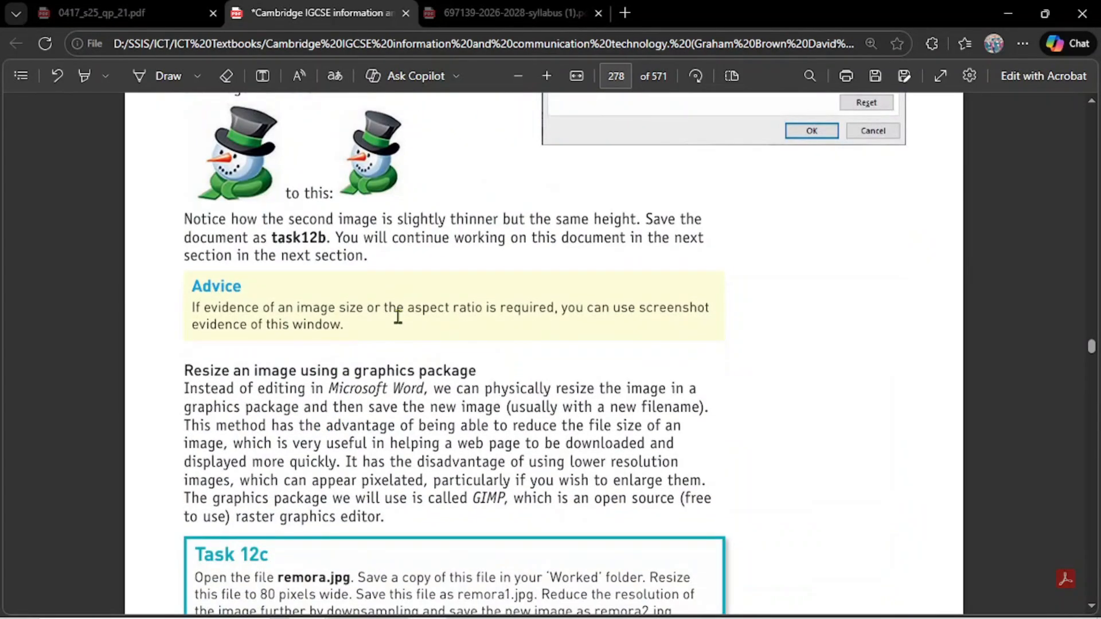
scroll(398, 315, "down", 7)
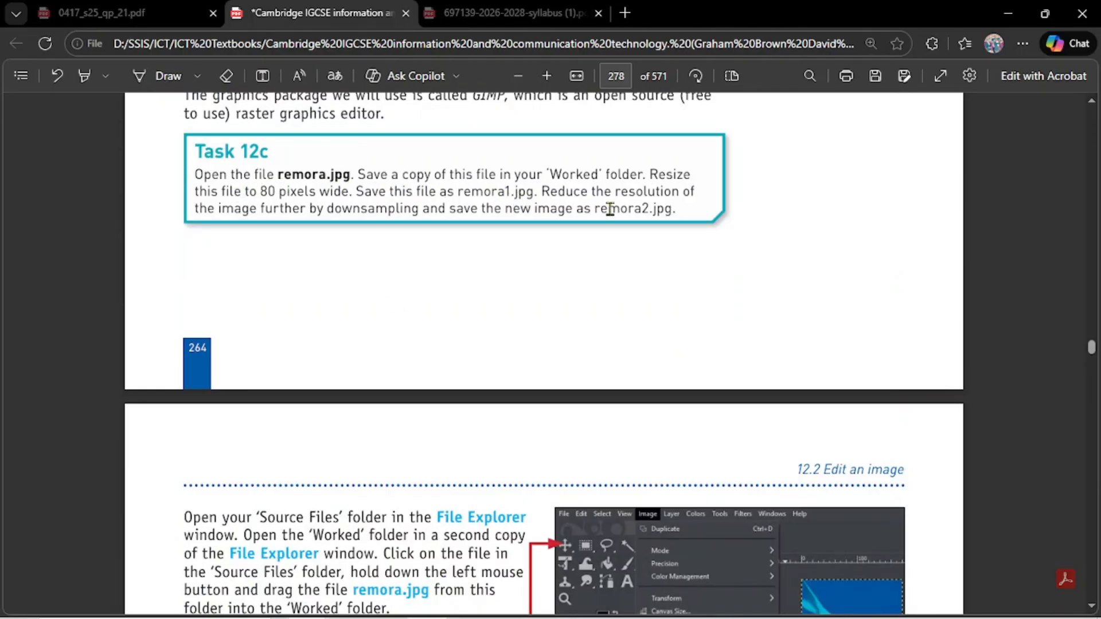
scroll(321, 243, "down", 8)
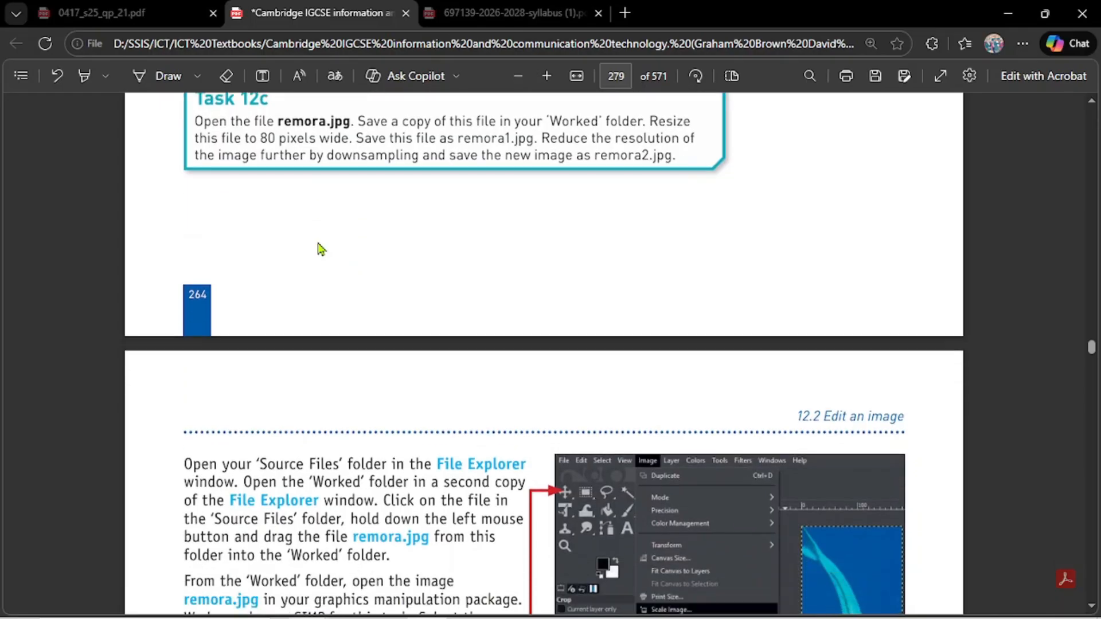
scroll(389, 261, "up", 5)
scroll(392, 266, "down", 2)
scroll(394, 267, "up", 4)
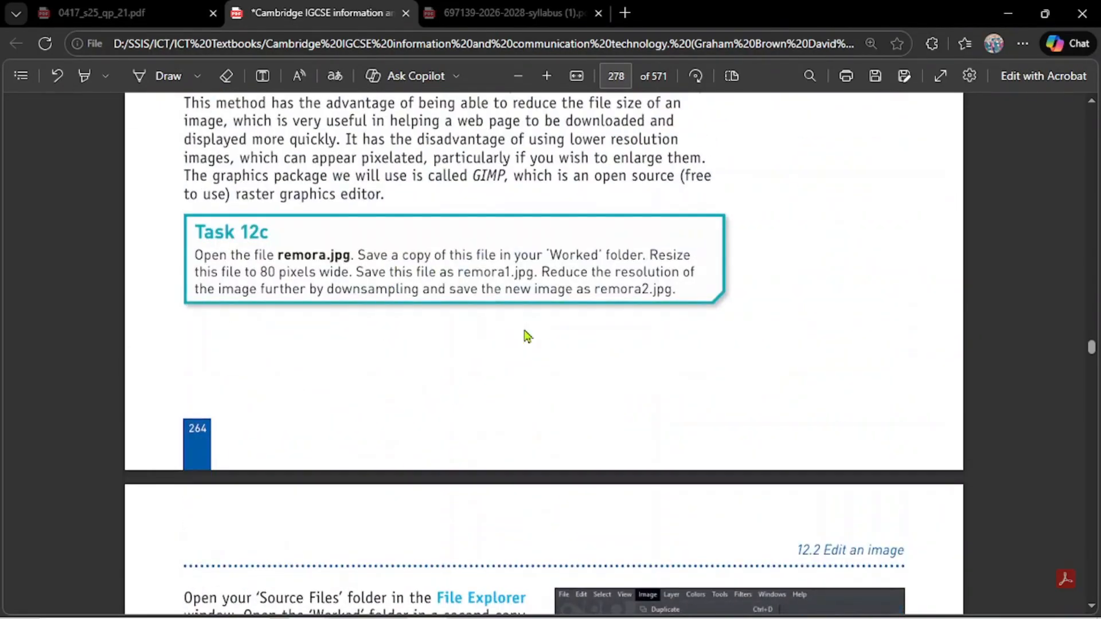
scroll(565, 368, "down", 6)
scroll(659, 343, "down", 10)
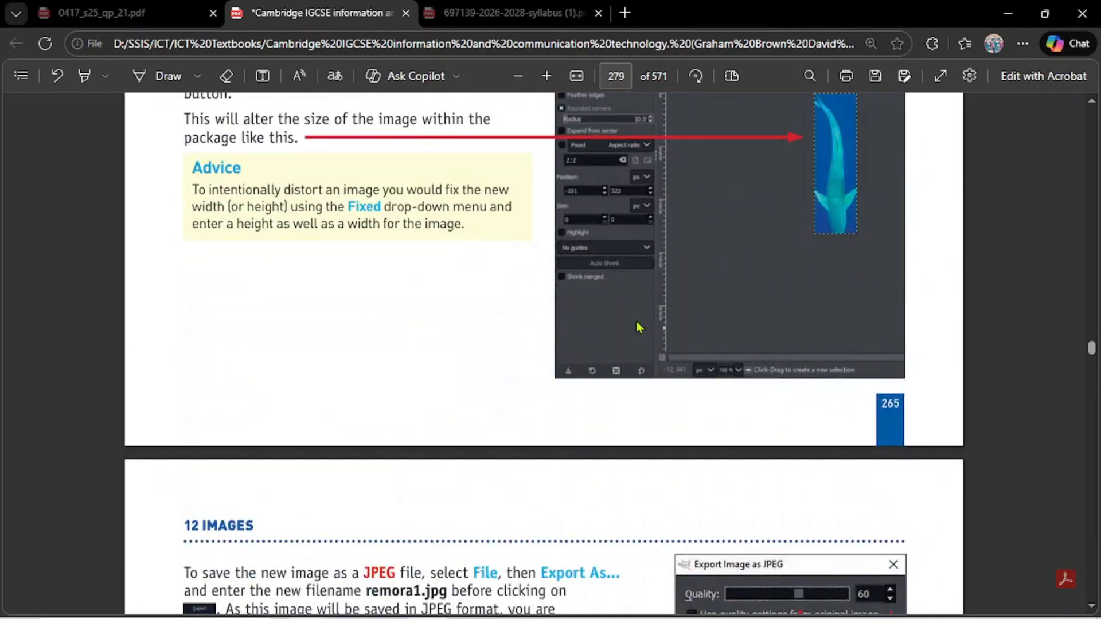
scroll(639, 328, "down", 10)
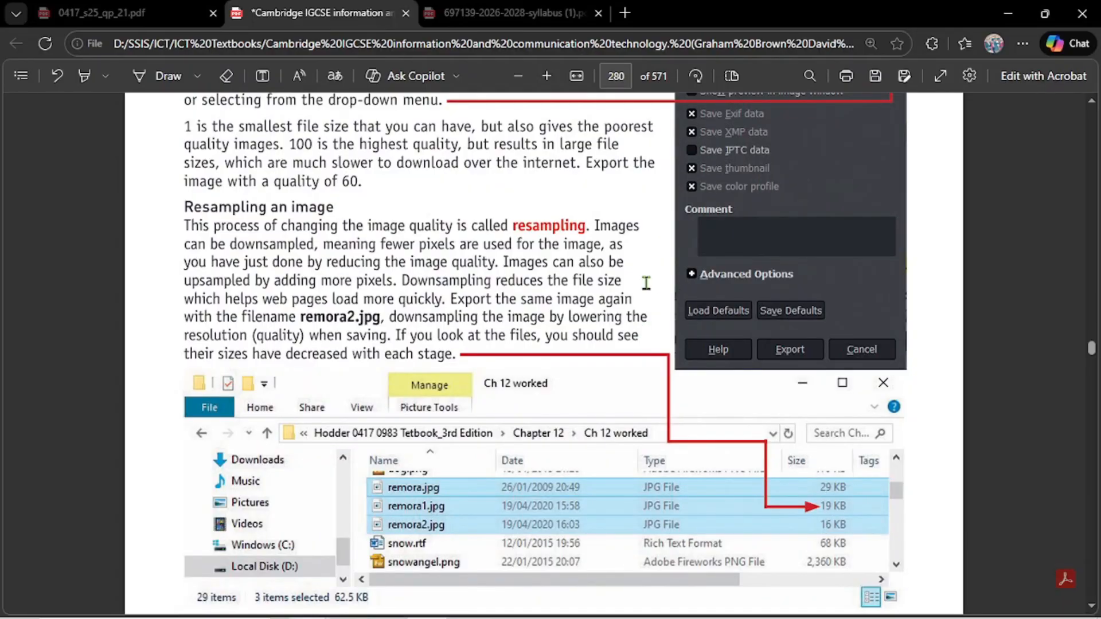
scroll(647, 283, "down", 10)
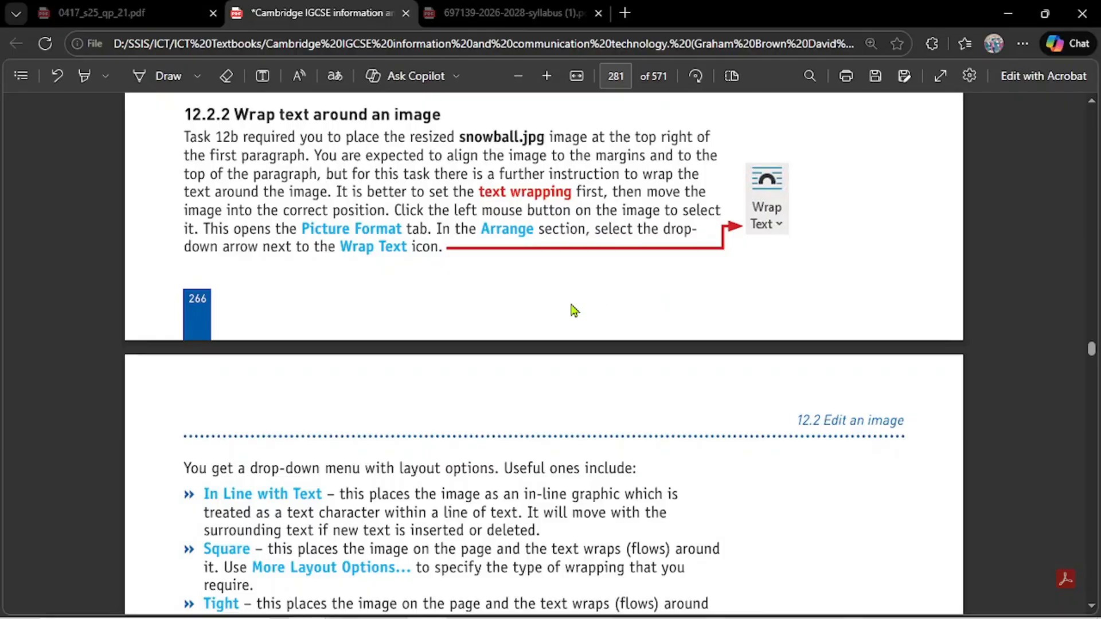
Read Task 12d and section 12.2.2 on wrapping text around an image, including the descriptions of each wrap option.
scroll(535, 288, "up", 7)
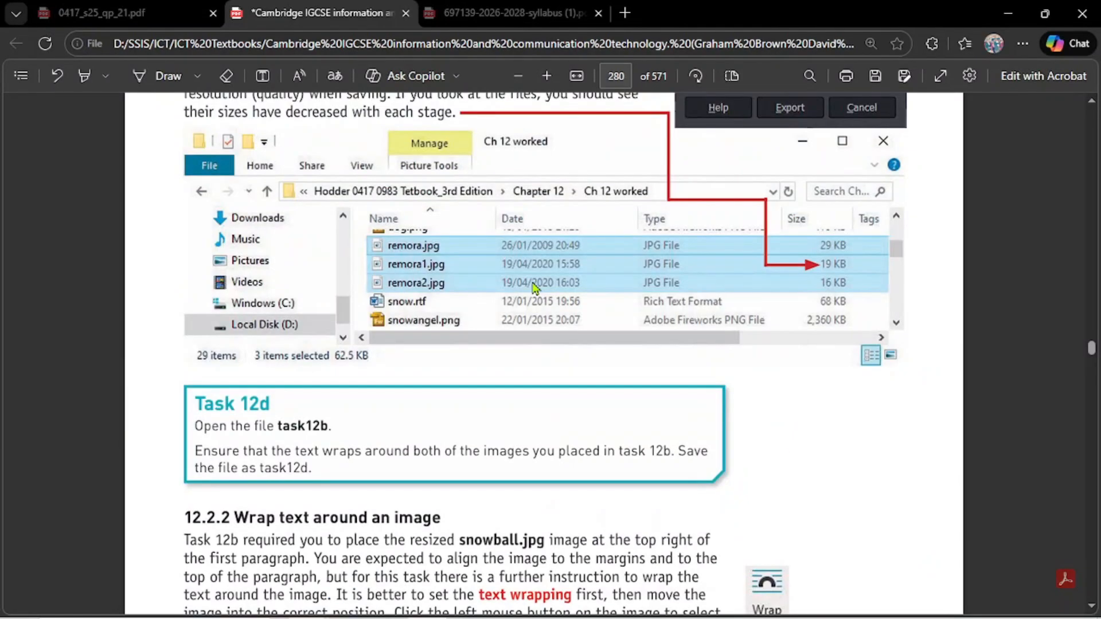
scroll(534, 287, "down", 4)
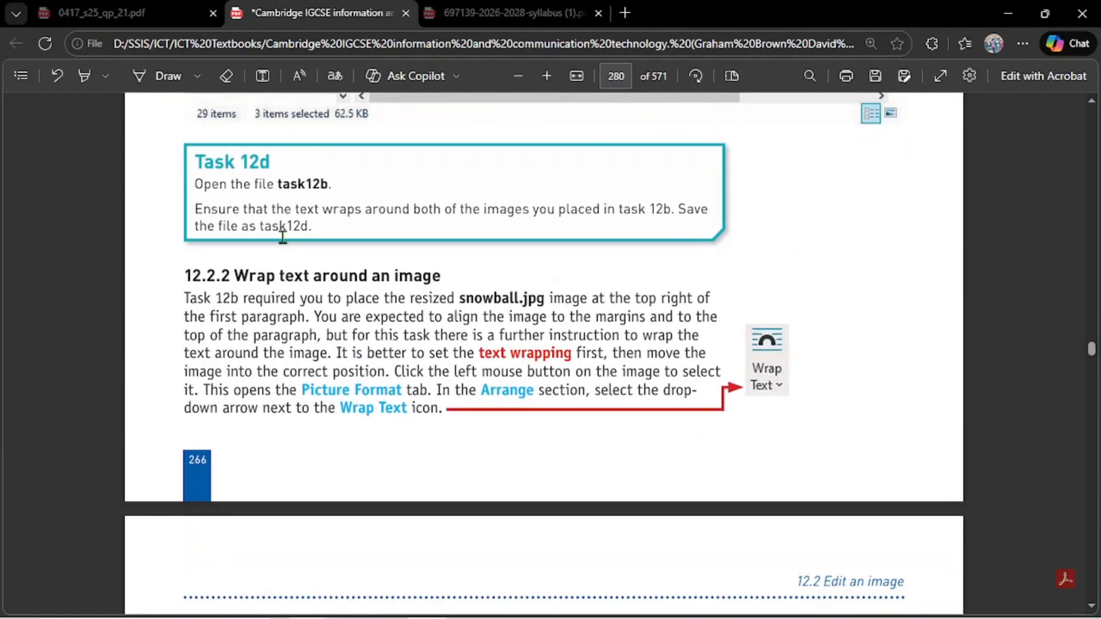
scroll(319, 232, "down", 1)
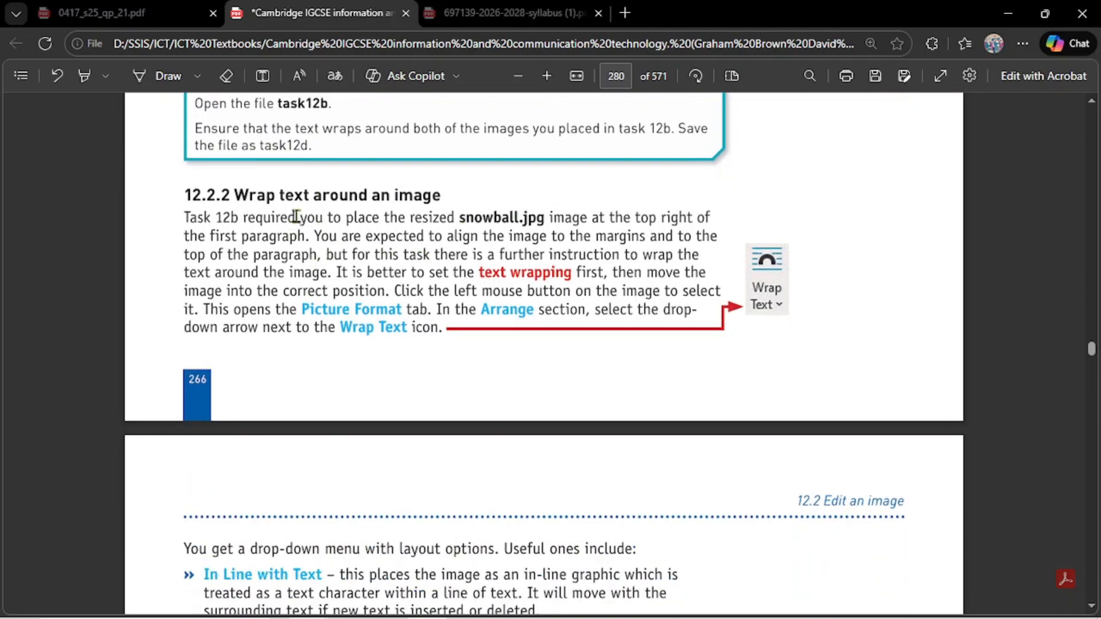
scroll(296, 217, "down", 15)
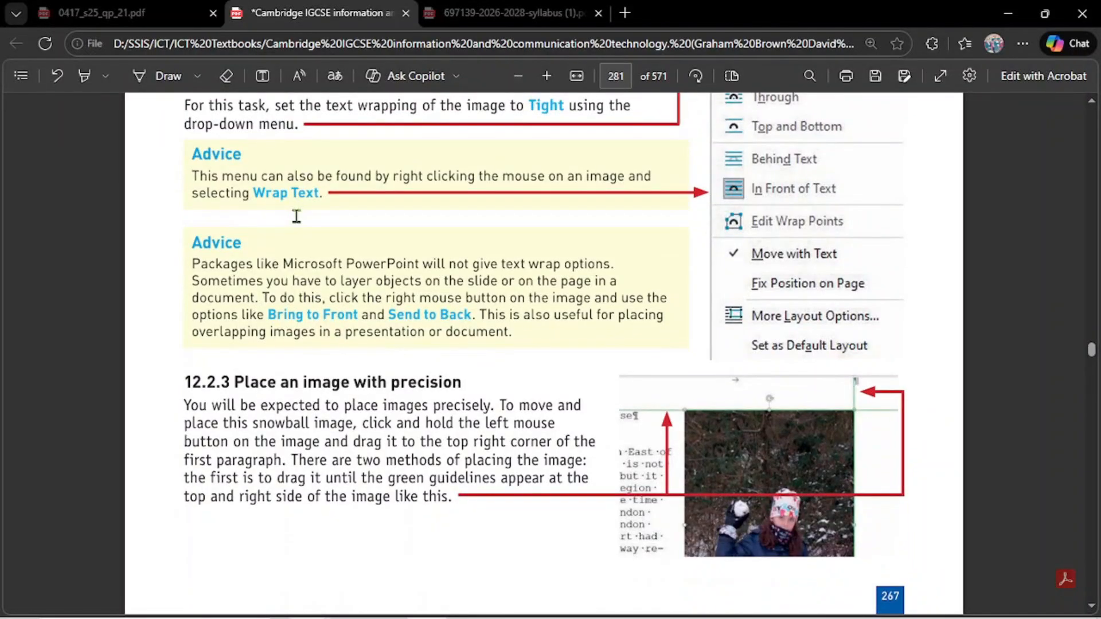
scroll(296, 217, "down", 8)
scroll(296, 217, "up", 20)
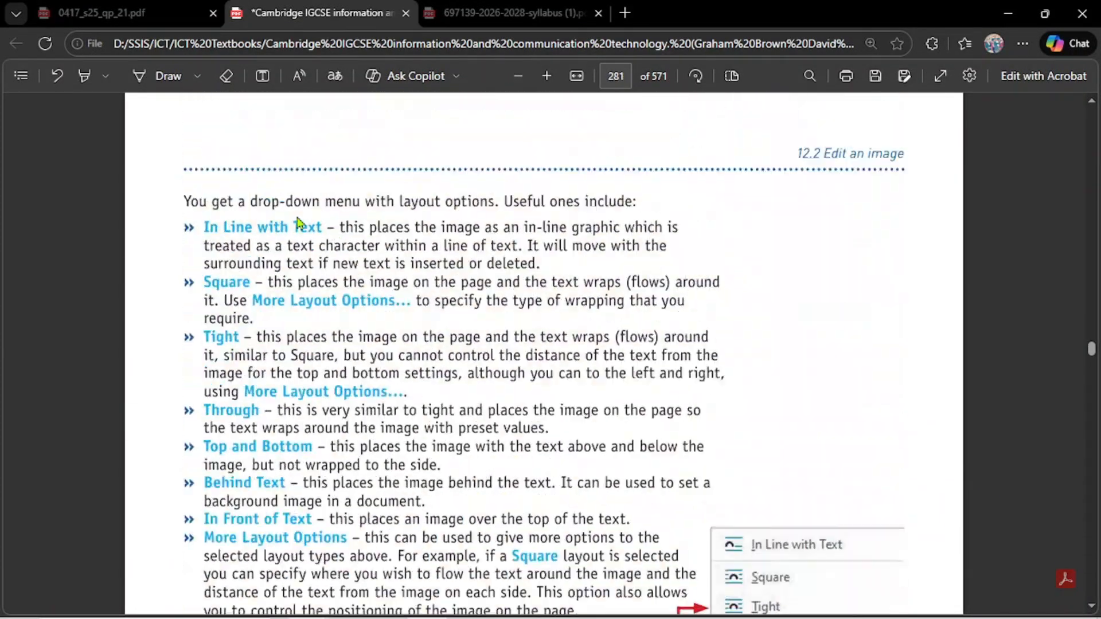
scroll(296, 222, "up", 7)
scroll(299, 226, "down", 7)
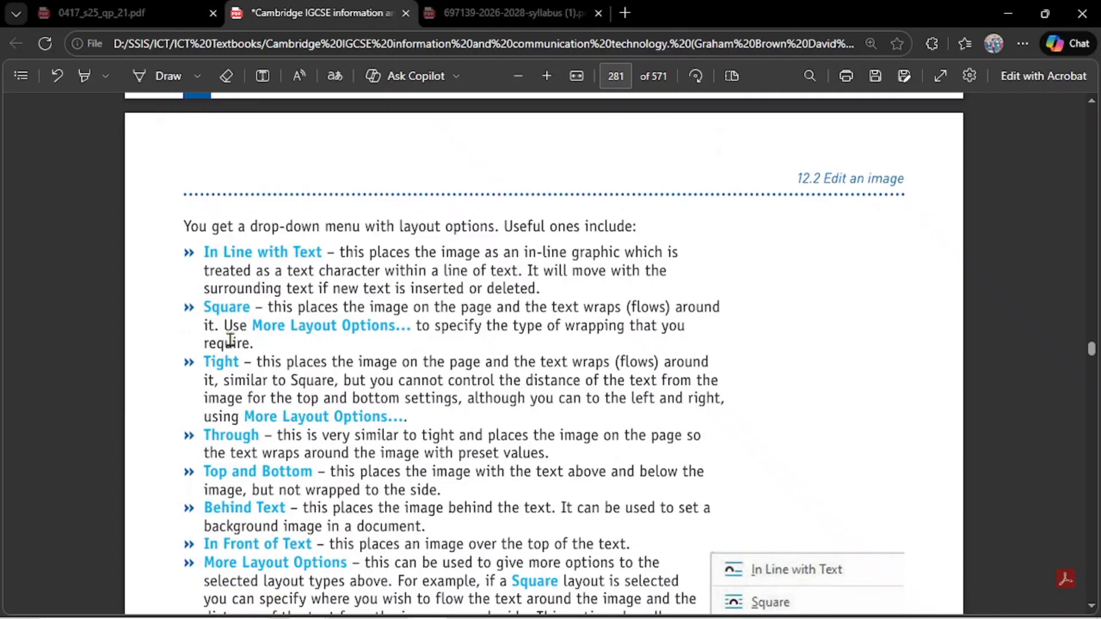
scroll(230, 341, "down", 2)
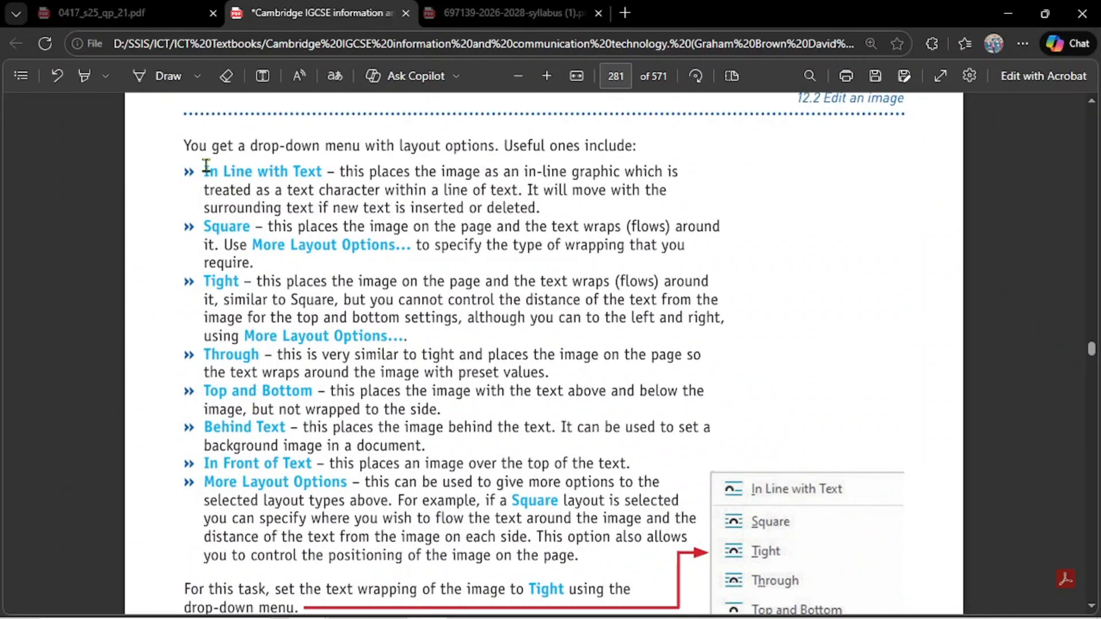
scroll(190, 176, "down", 2)
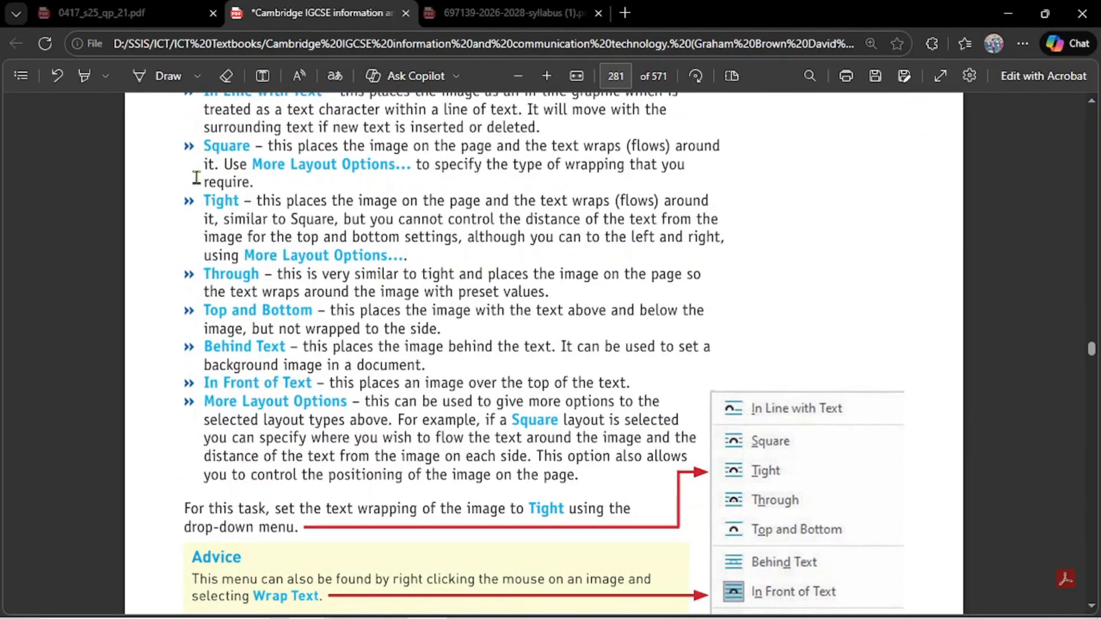
scroll(202, 181, "up", 2)
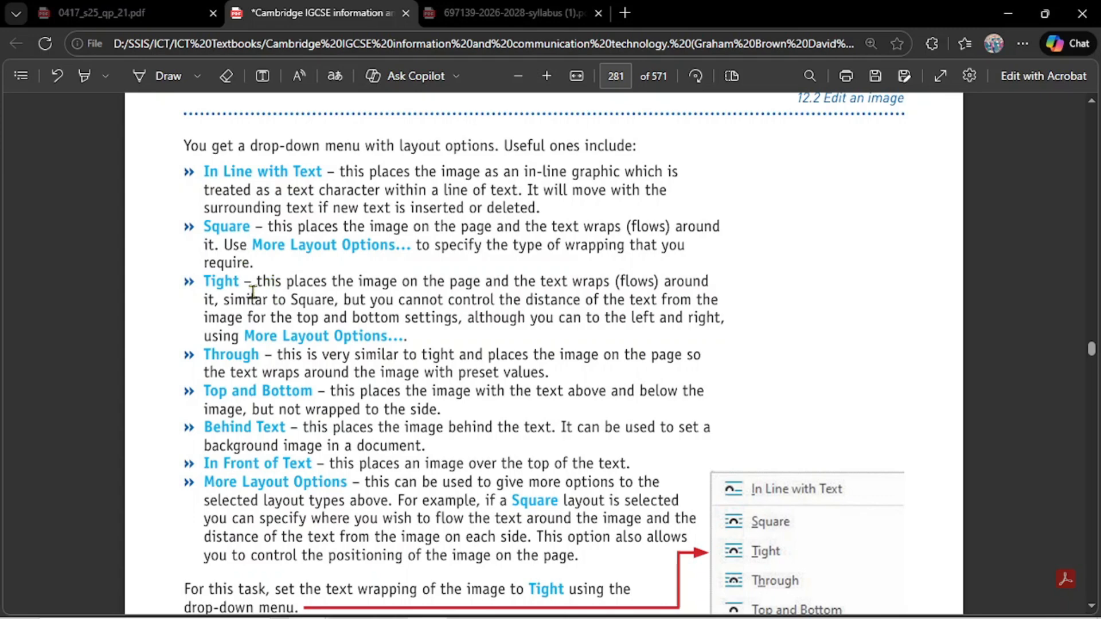
scroll(273, 323, "down", 5)
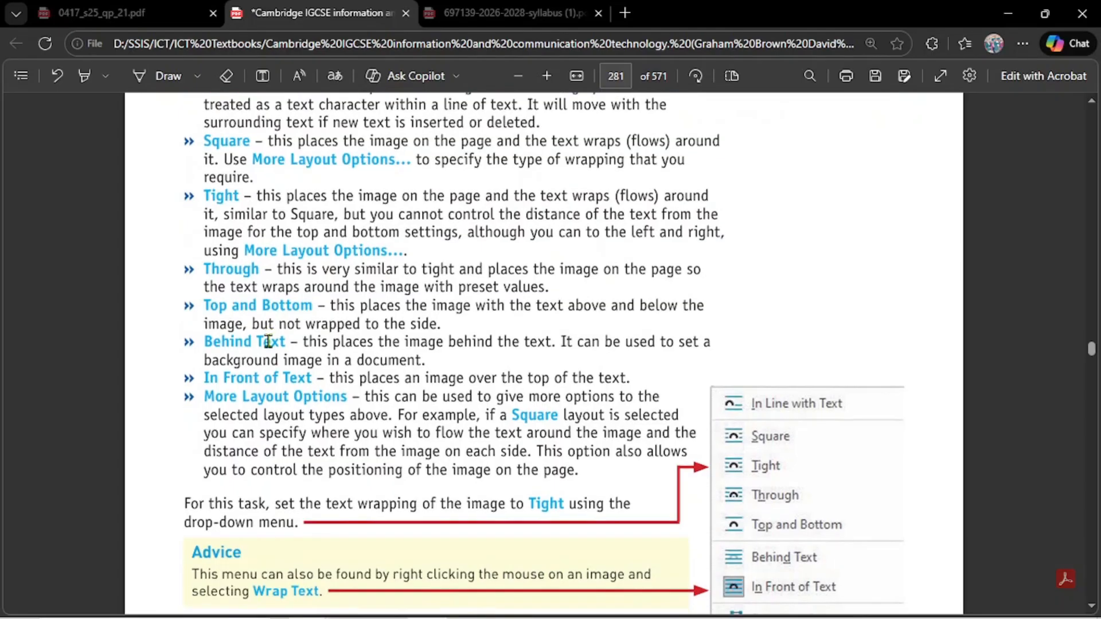
scroll(271, 323, "down", 3)
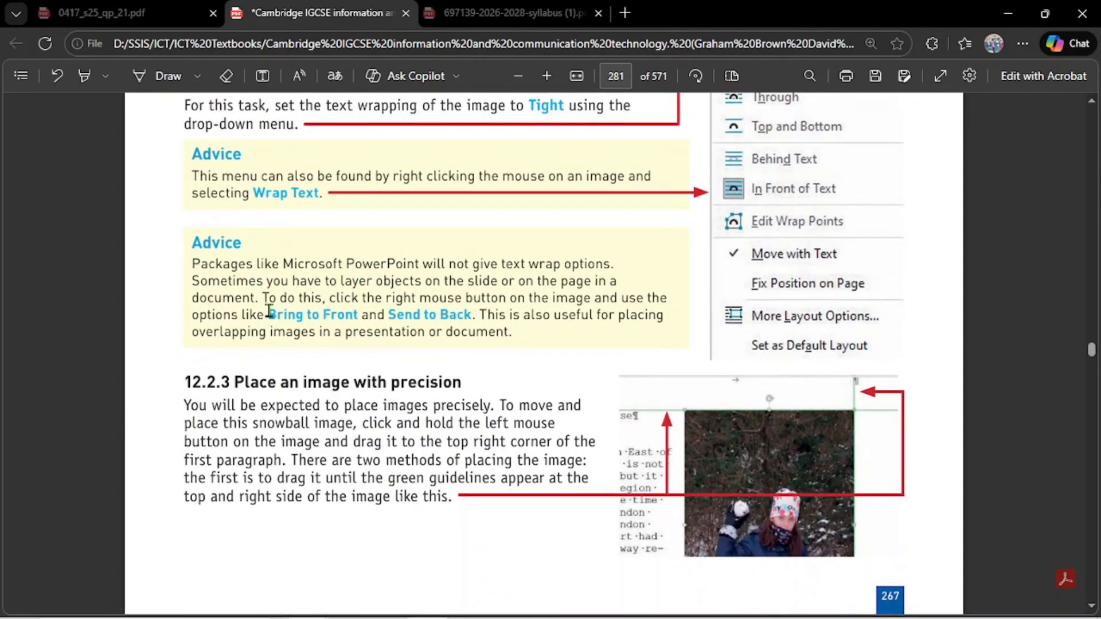
scroll(299, 291, "up", 3)
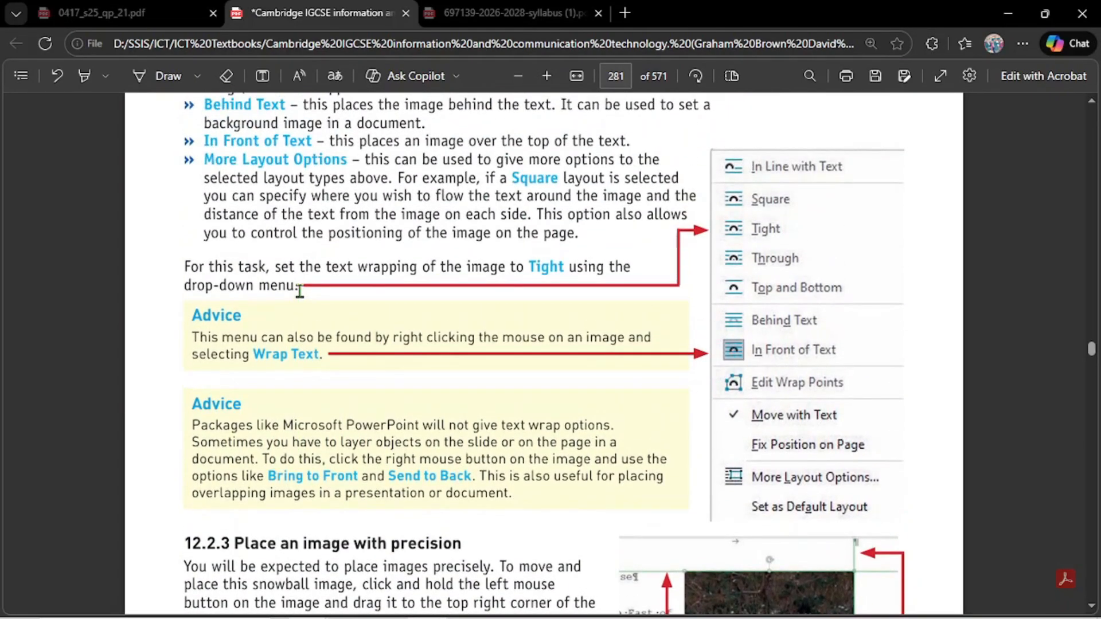
Read section 12.2.3 on placing an image precisely, skim ahead to Task 12e, and recheck the Task 12d and Layout alignment instructions.
scroll(302, 304, "down", 7)
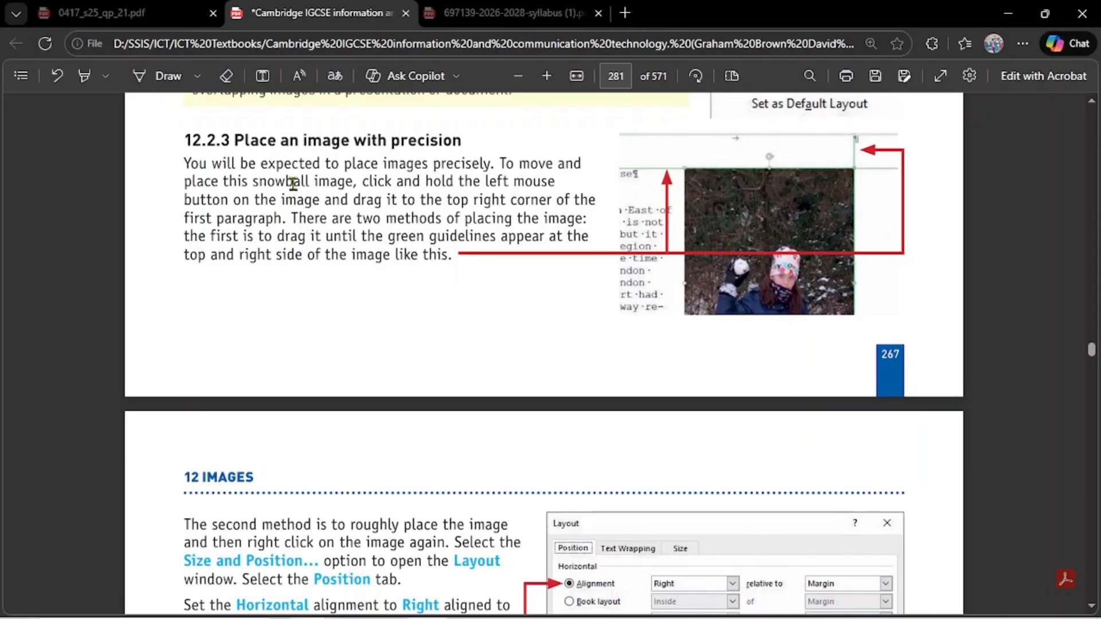
scroll(275, 212, "down", 15)
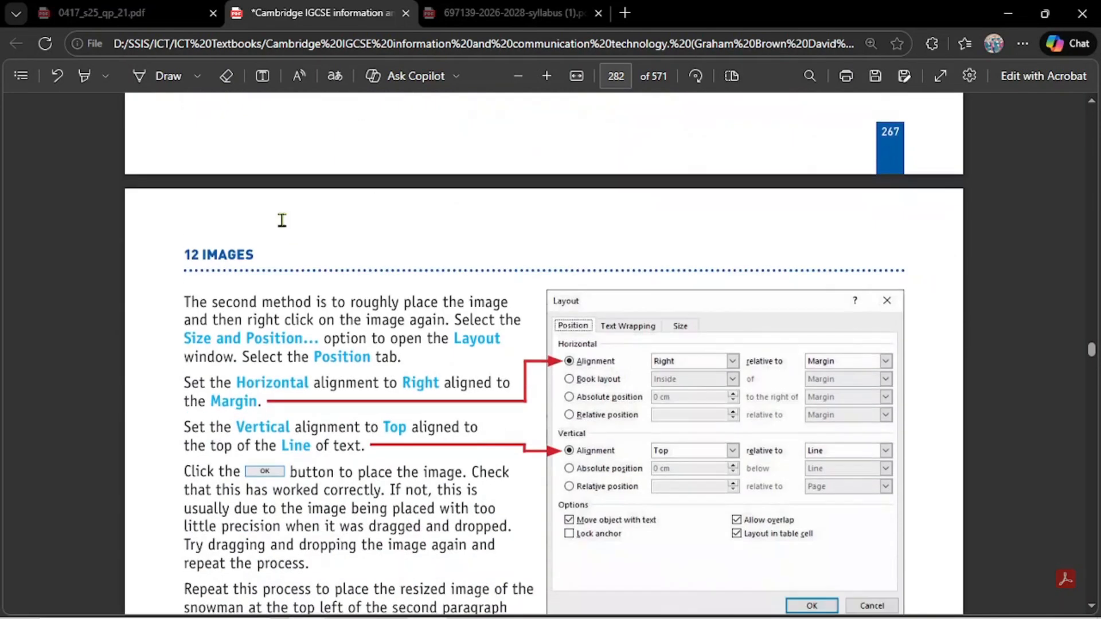
scroll(282, 219, "down", 18)
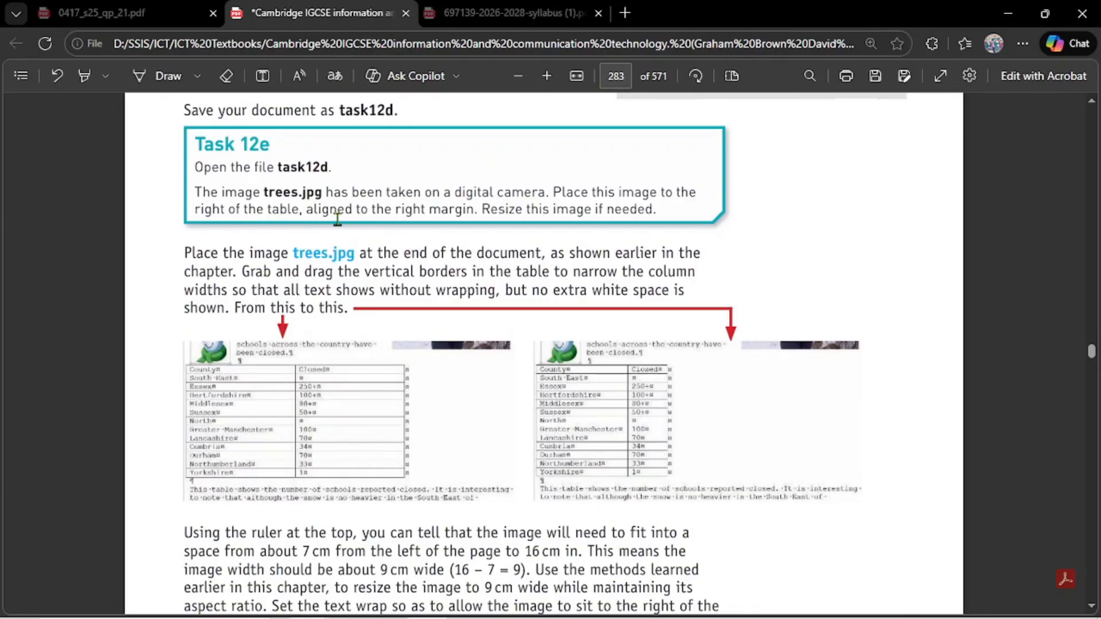
scroll(337, 218, "up", 8)
scroll(338, 219, "up", 20)
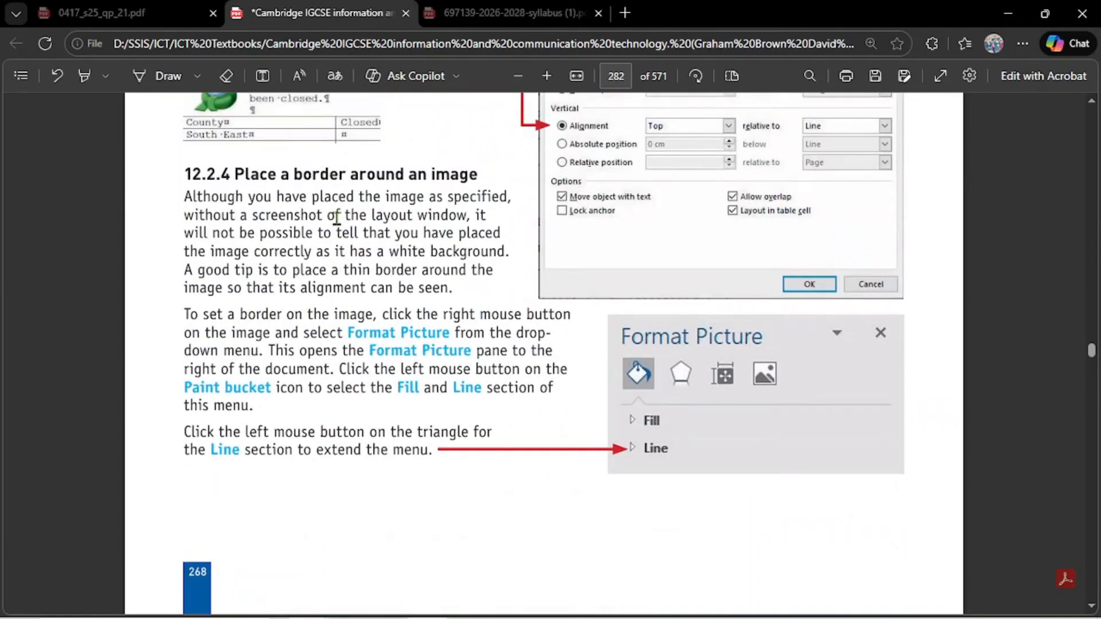
scroll(337, 219, "up", 7)
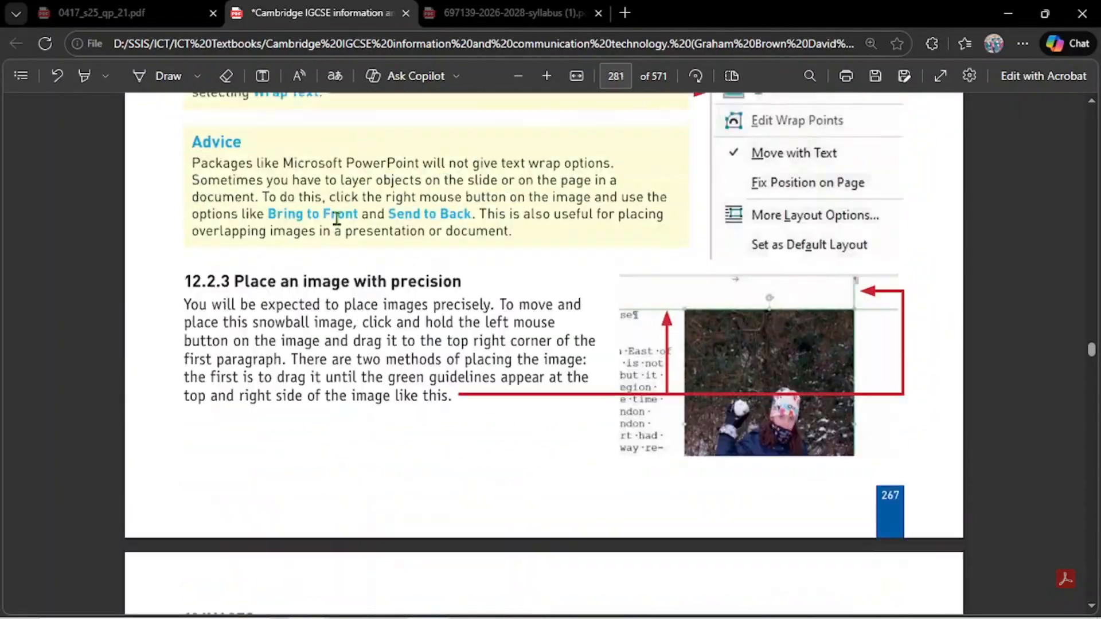
scroll(337, 219, "up", 15)
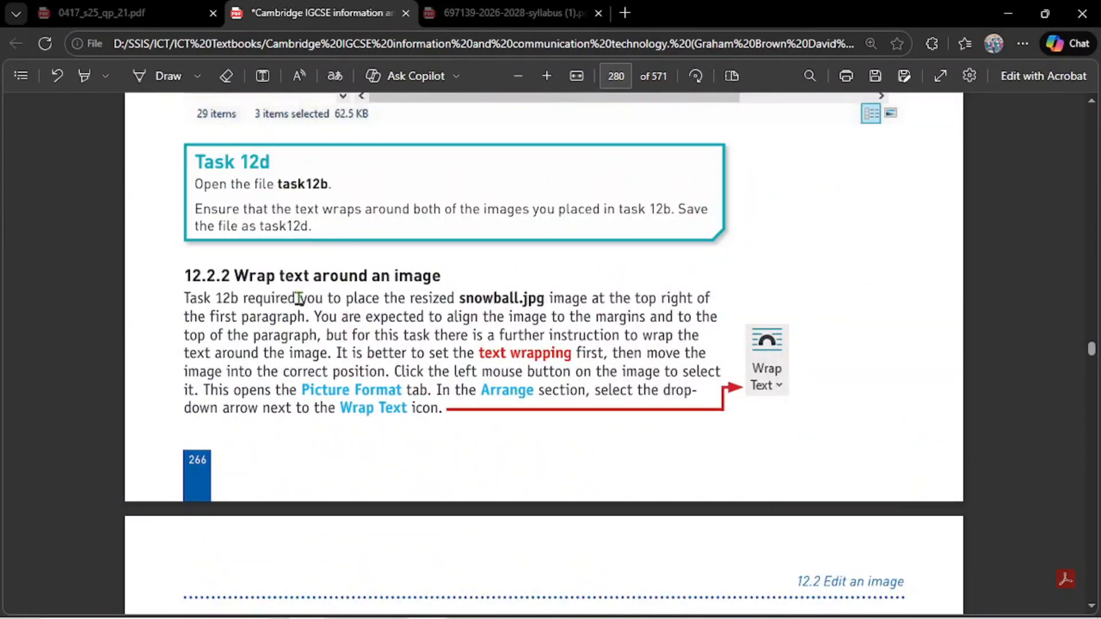
scroll(298, 295, "down", 20)
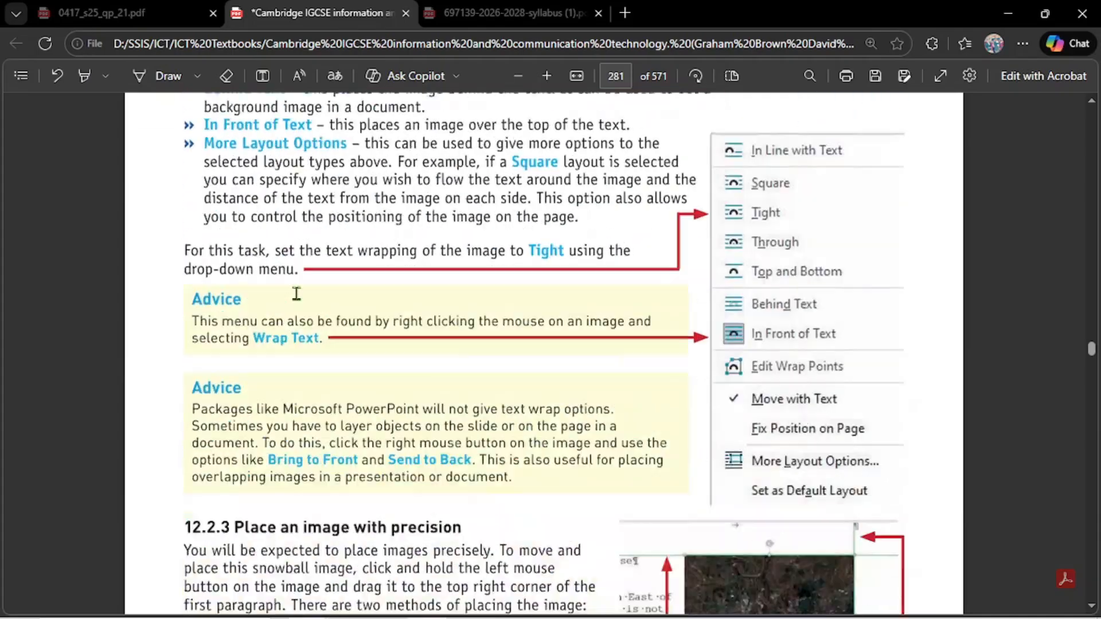
scroll(296, 291, "down", 5)
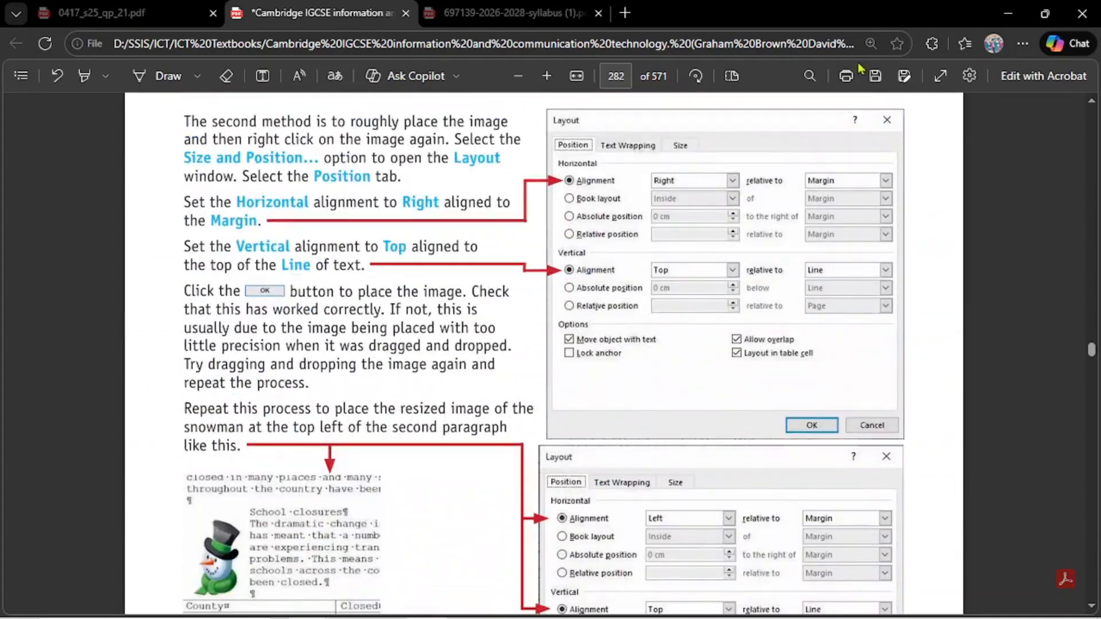
Switch to snow.rtf in Word, select the snowball picture on page 2 and try to move it up towards the previous page.
left_click(1009, 18)
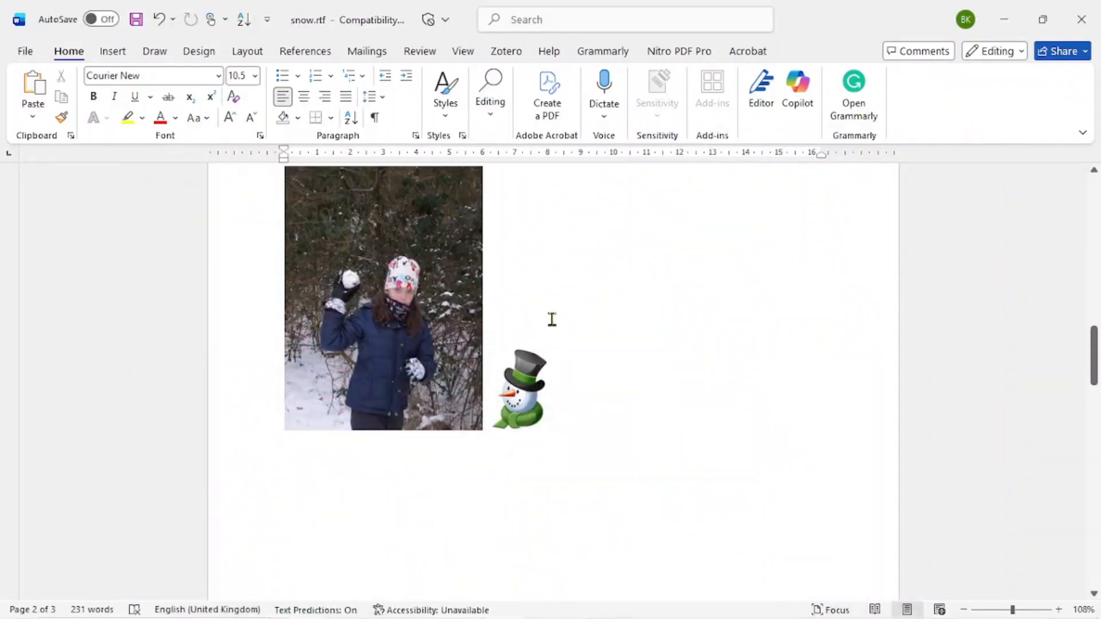
scroll(516, 373, "up", 3)
left_click(436, 447)
scroll(429, 445, "up", 3)
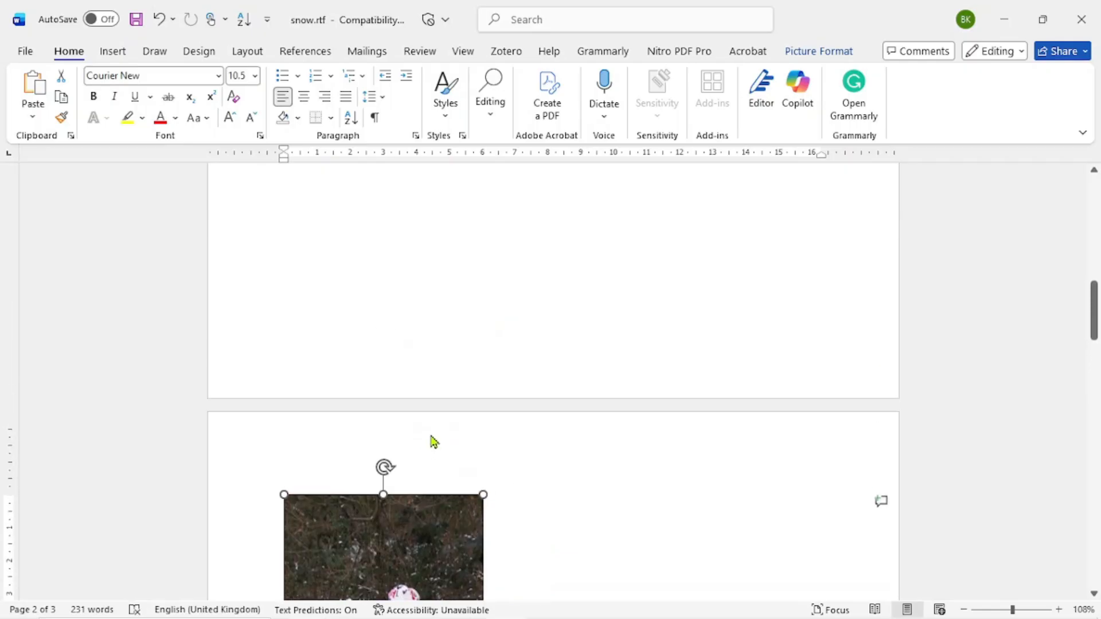
scroll(431, 424, "down", 3)
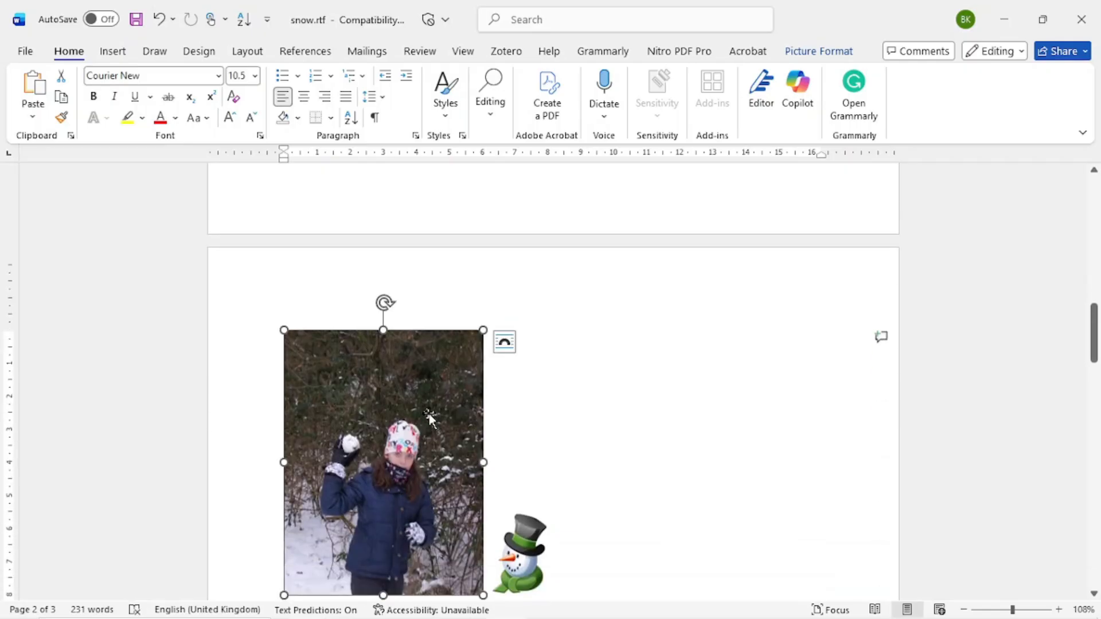
left_click_drag(429, 418, 487, 209)
left_click_drag(411, 420, 411, 421)
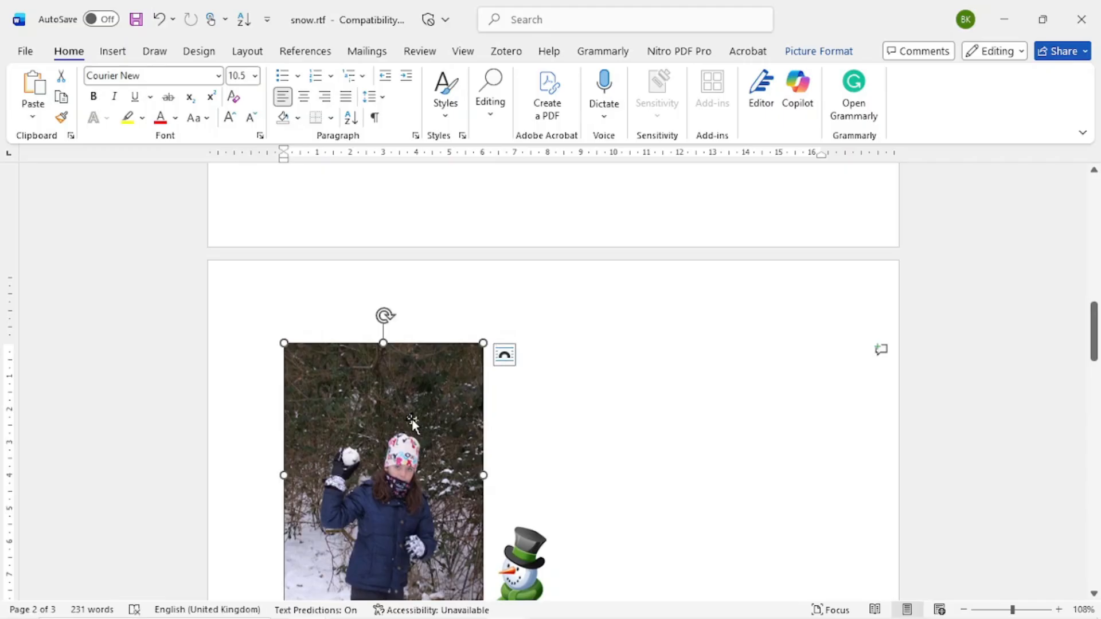
Set the snowball picture's text wrapping to In Line with Text.
right_click(459, 378)
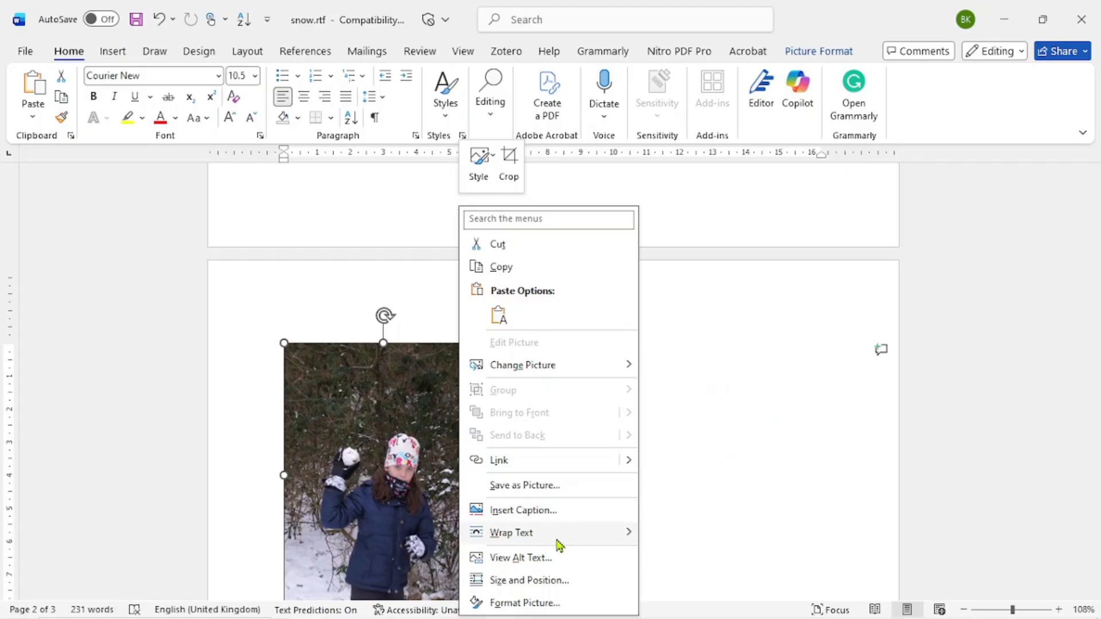
mouse_move(576, 535)
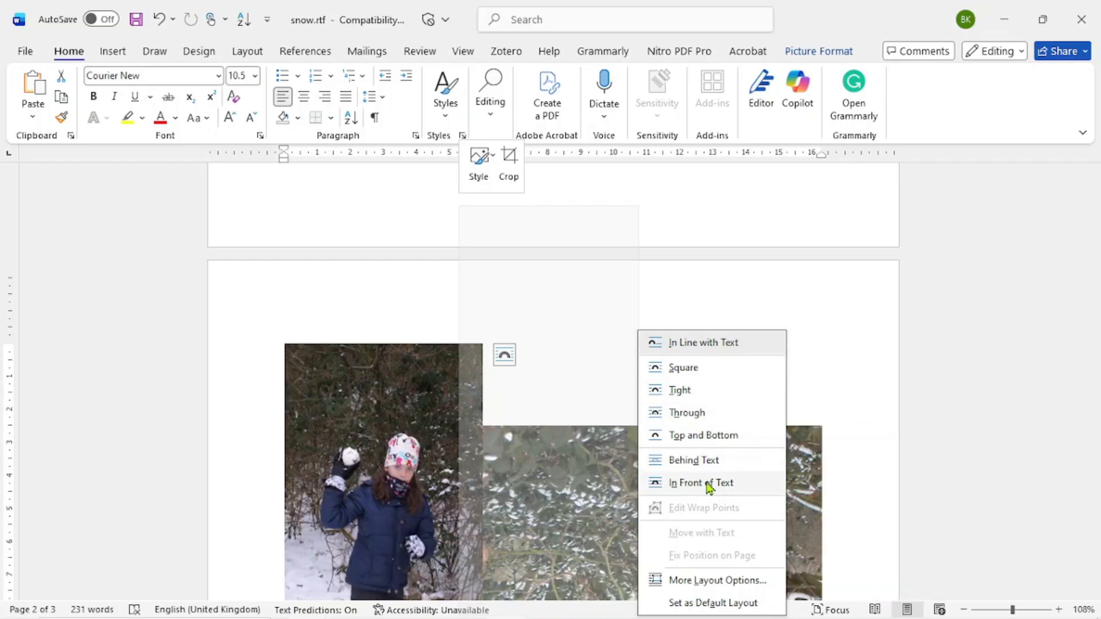
left_click(700, 348)
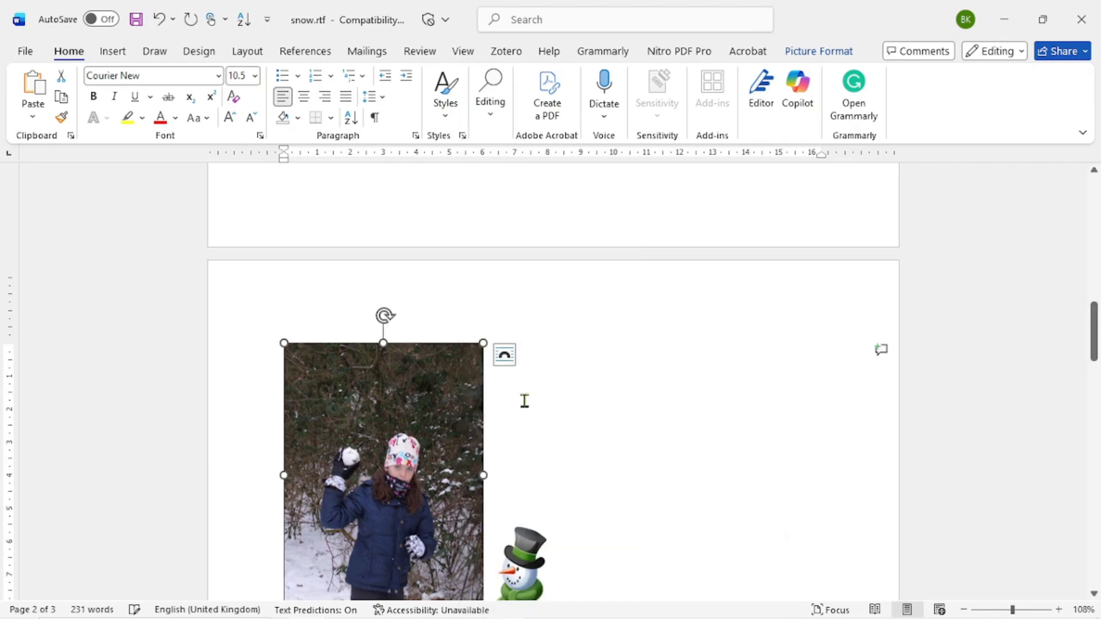
Move the snowball picture from page 2 to the end of the first line of the opening paragraph on page 1.
left_click_drag(460, 412, 477, 268)
left_click_drag(471, 356, 838, 285)
left_click_drag(445, 405, 820, 383)
left_click(756, 370)
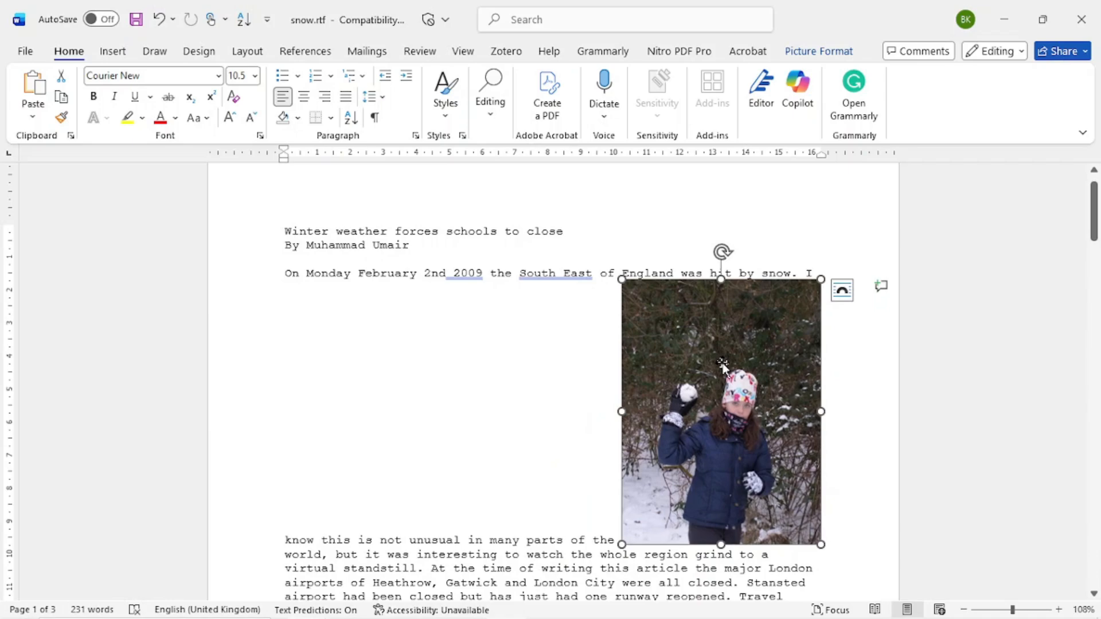
Try Square, Tight and Through text wrapping in turn on the snowball picture.
left_click(843, 293)
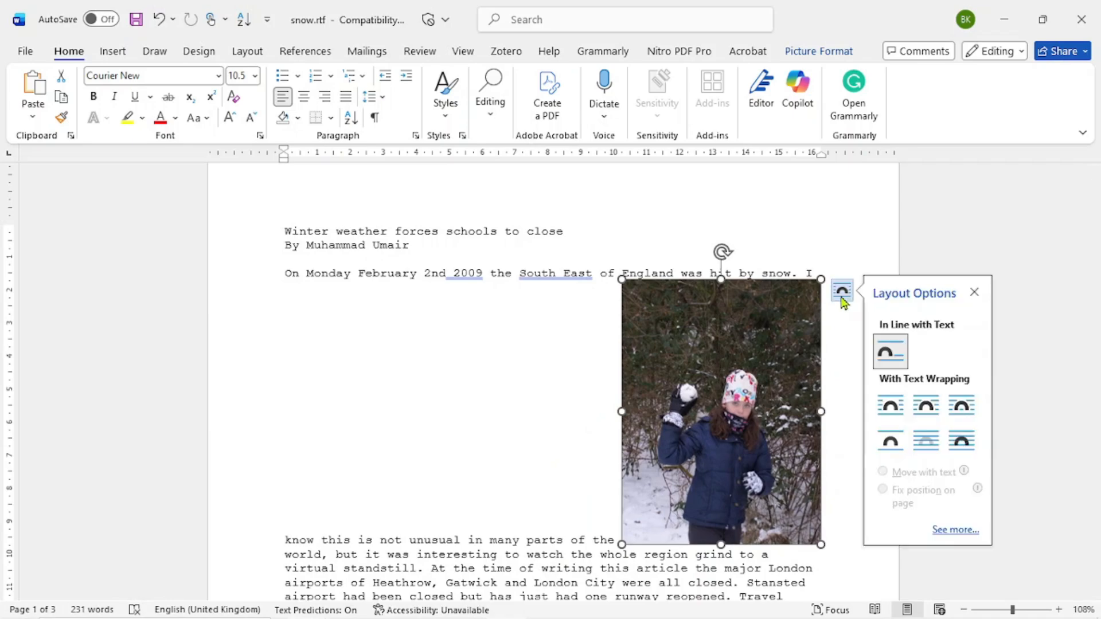
left_click(899, 419)
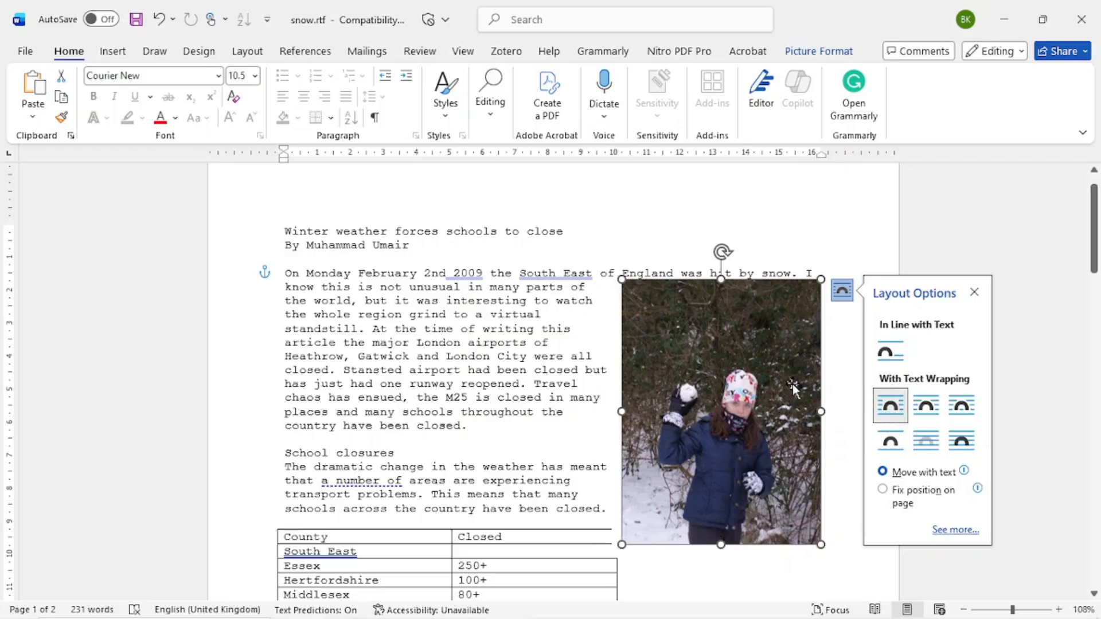
left_click(933, 413)
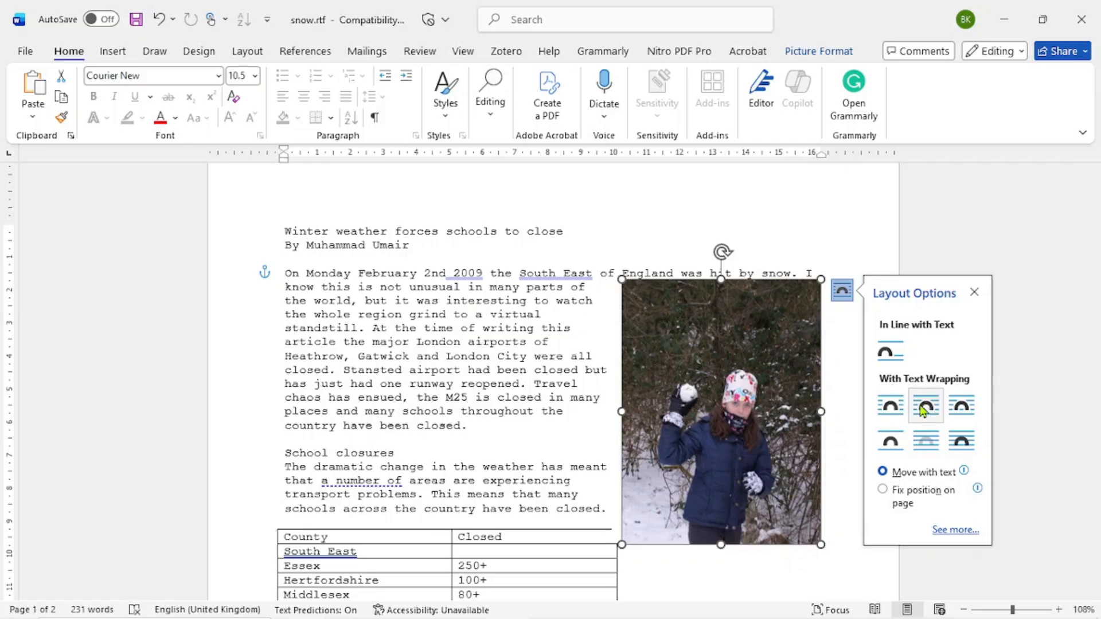
left_click(953, 406)
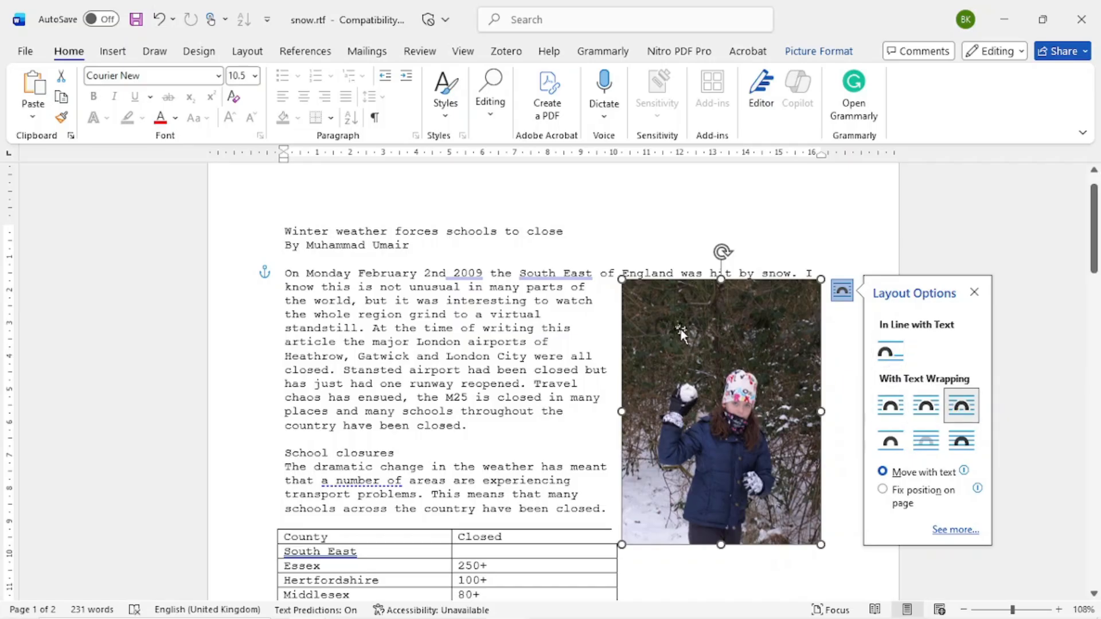
Set the snowball picture's wrapping to Square and position it beside the opening paragraph near the right margin.
mouse_move(705, 317)
left_mouse_down()
mouse_move(703, 287)
mouse_move(697, 333)
left_mouse_up()
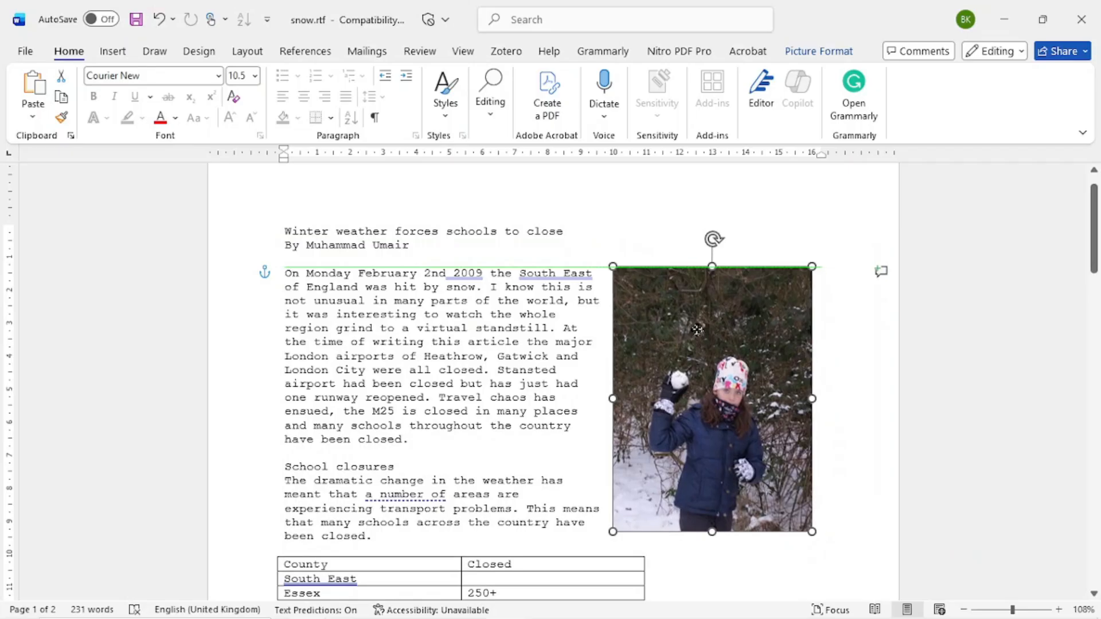
right_click(695, 329)
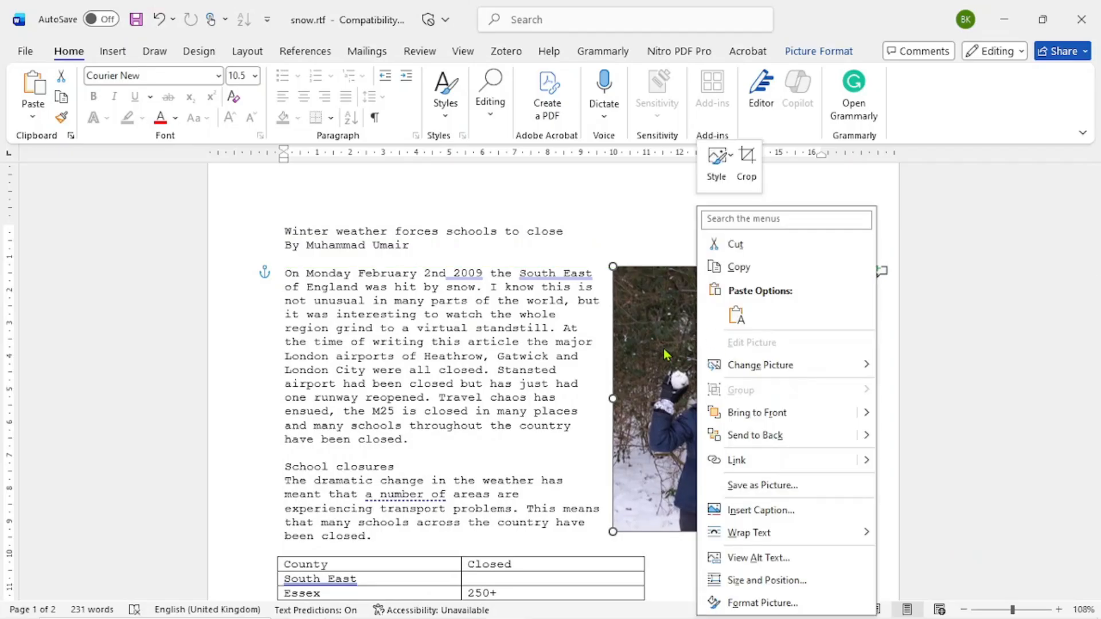
mouse_move(850, 526)
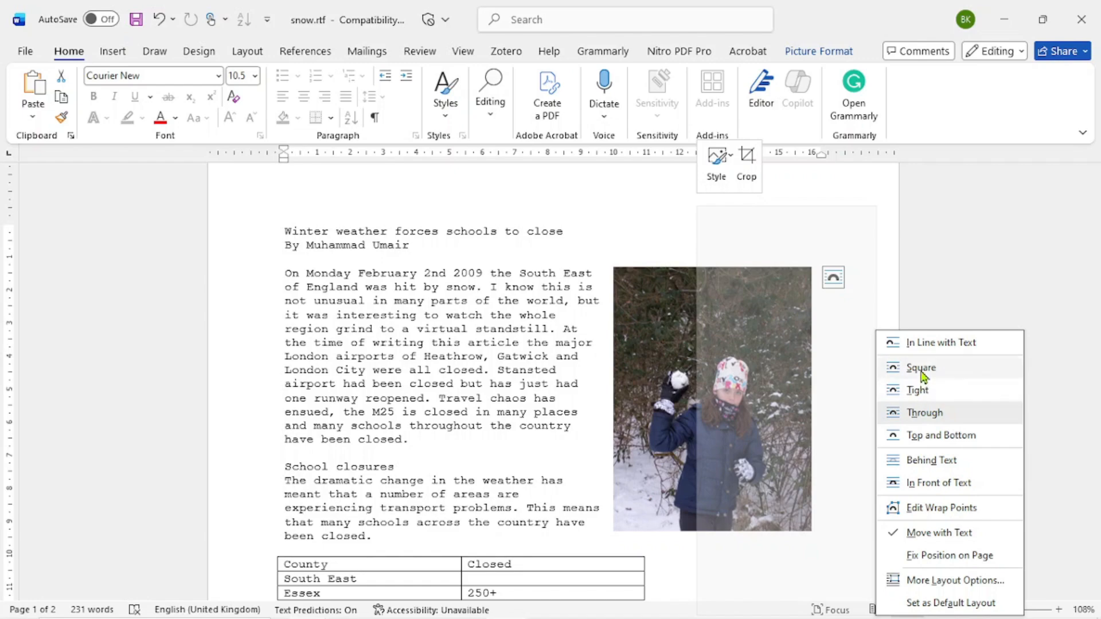
left_click(919, 366)
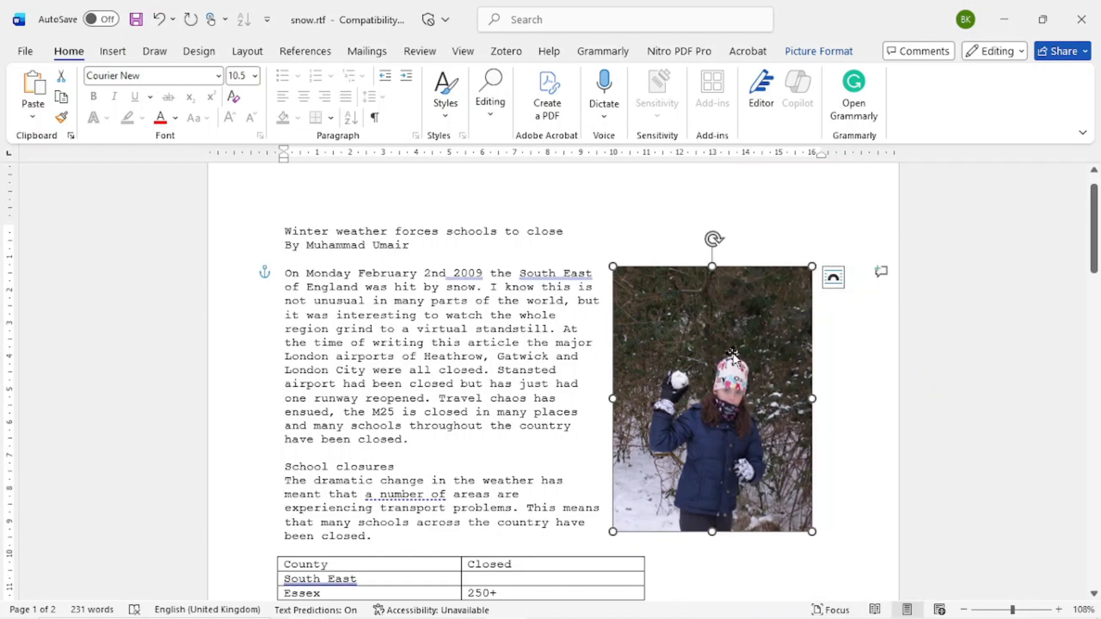
left_click_drag(674, 365, 668, 364)
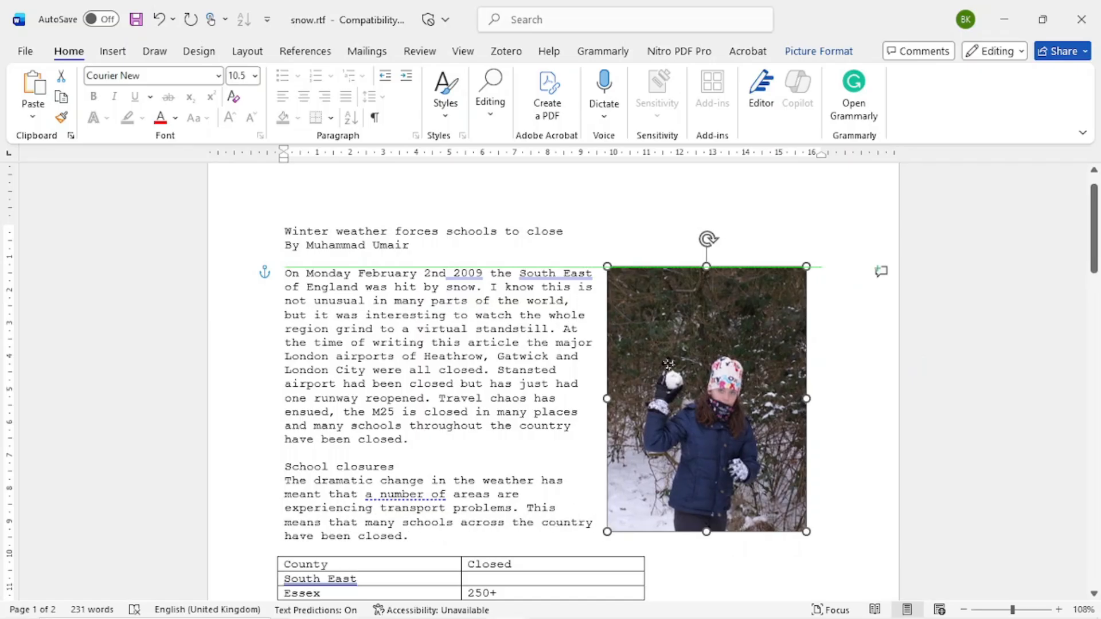
left_click_drag(669, 363, 691, 353)
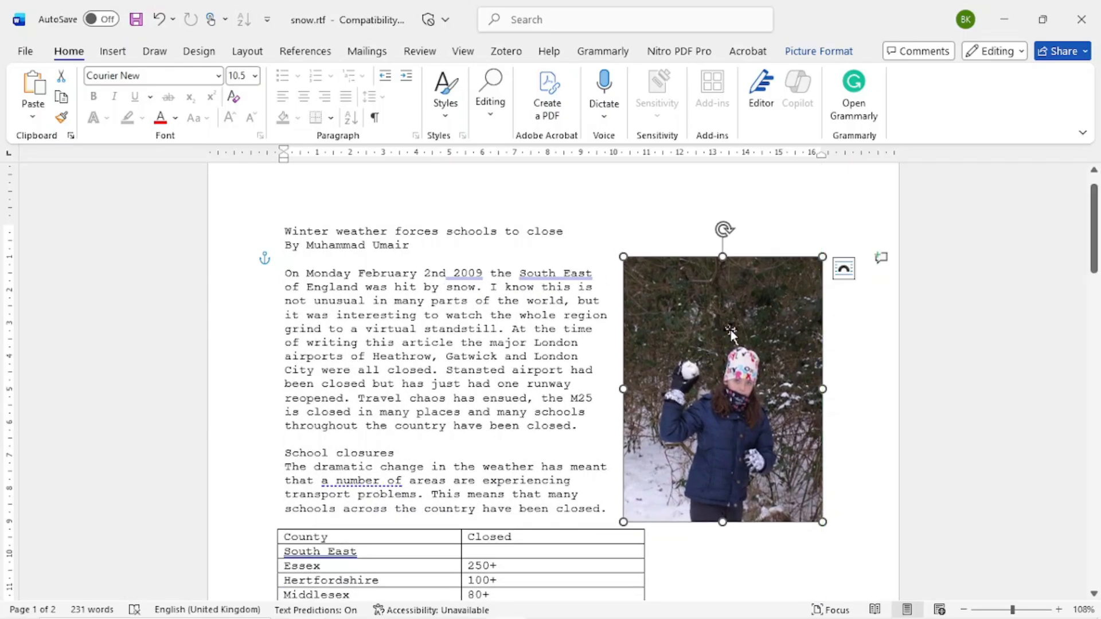
Set the snowball picture's horizontal position to Right alignment relative to Column.
right_click(725, 342)
left_click(828, 583)
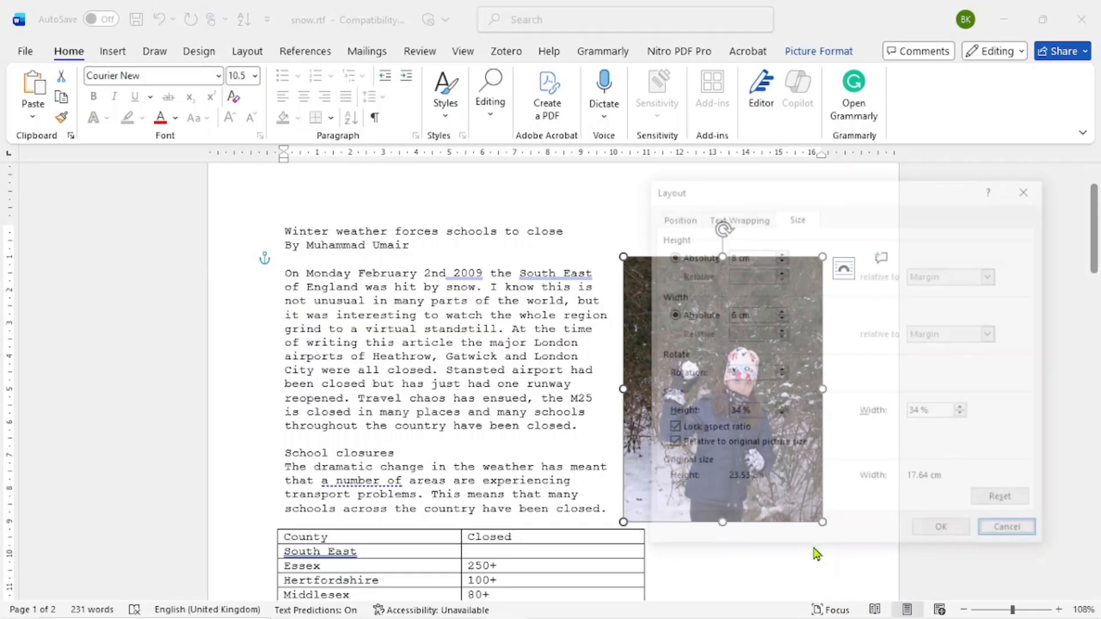
left_click(676, 216)
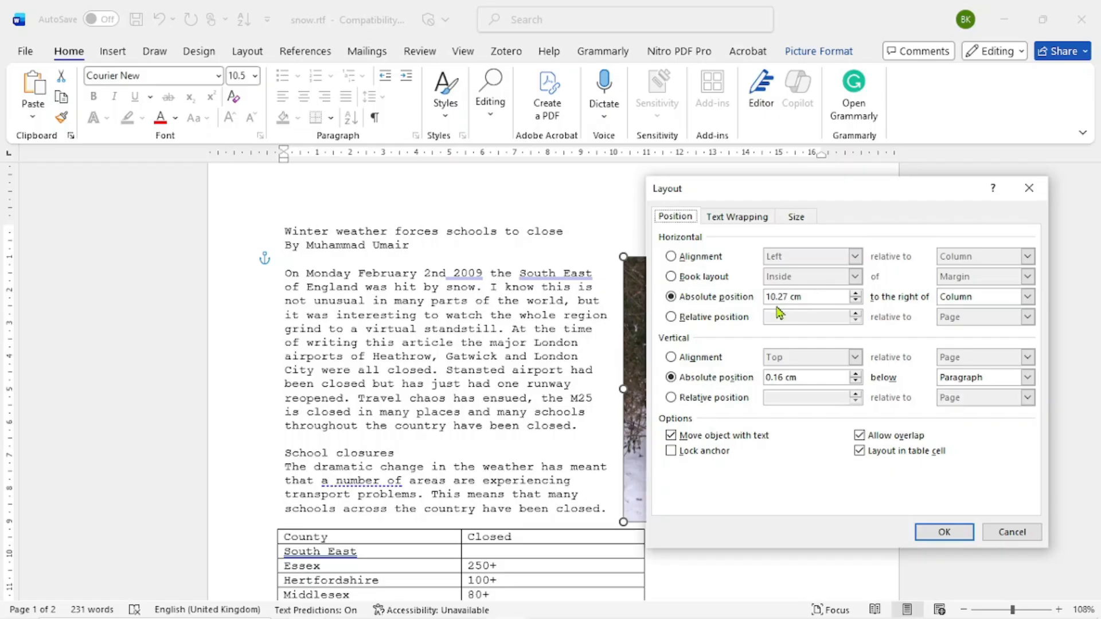
left_click_drag(785, 378, 761, 377)
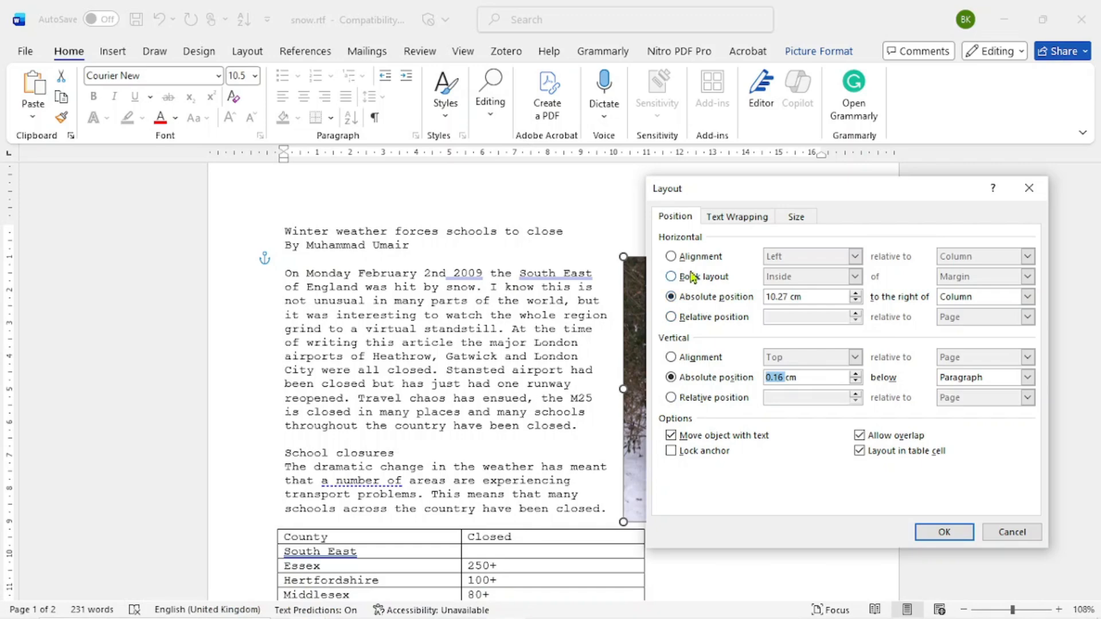
left_click(672, 256)
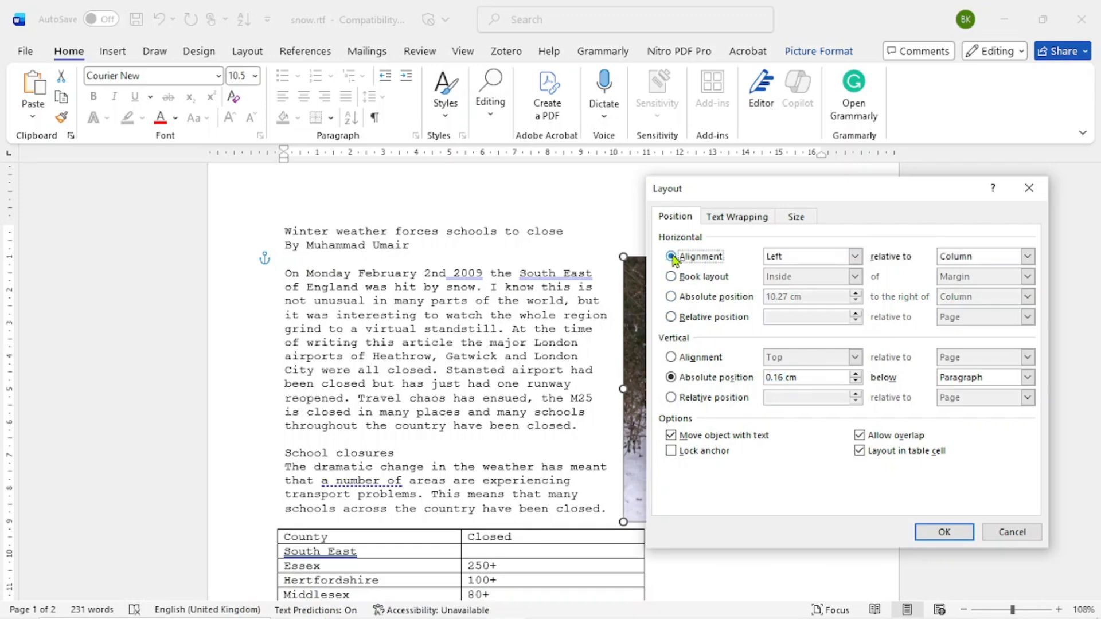
left_click(856, 257)
left_click(810, 293)
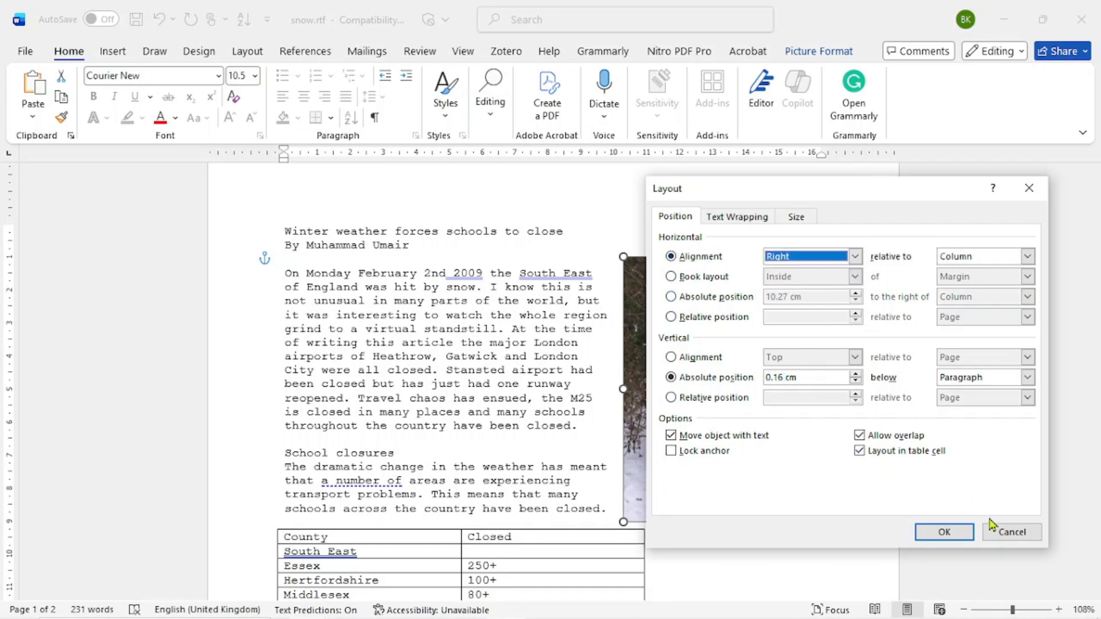
left_click(947, 533)
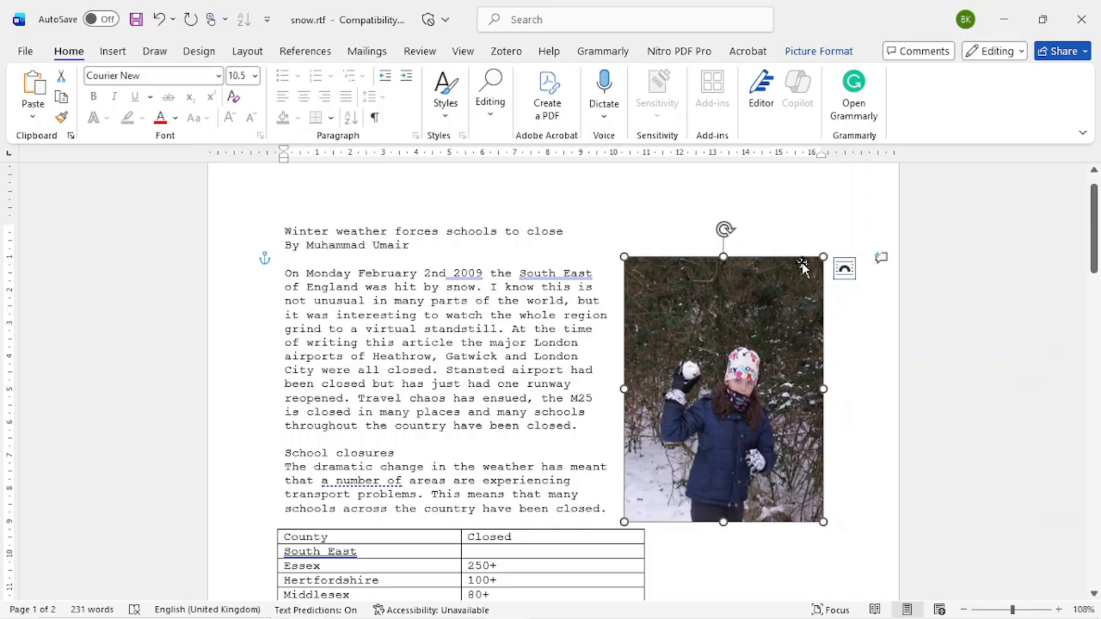
Check the snowball picture's position settings and change its wrapping style to In line with text.
right_click(767, 292)
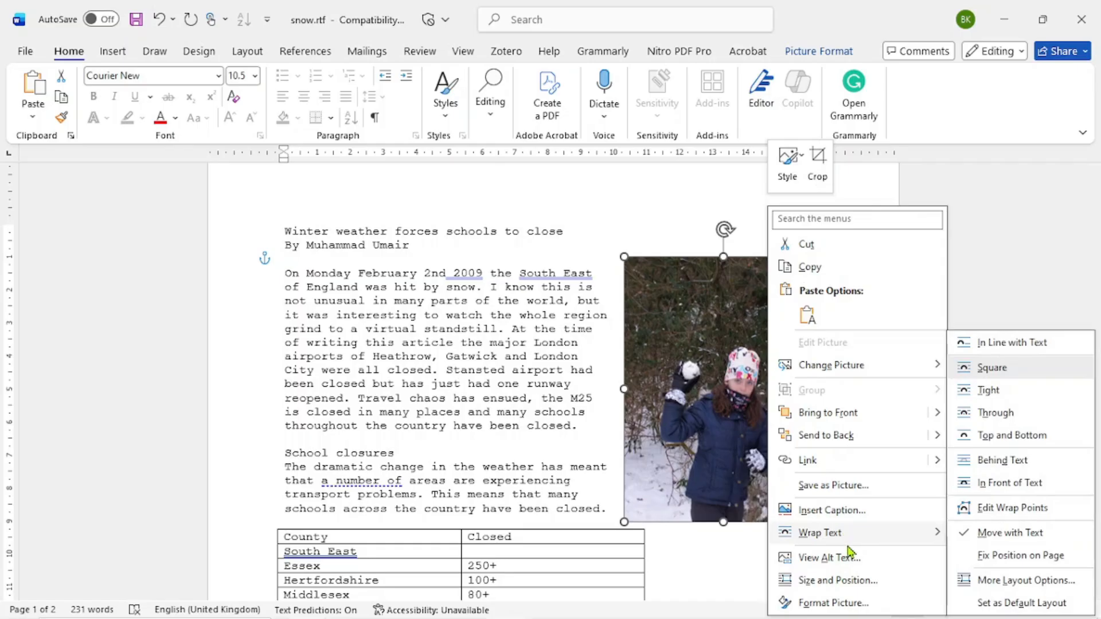
left_click(847, 583)
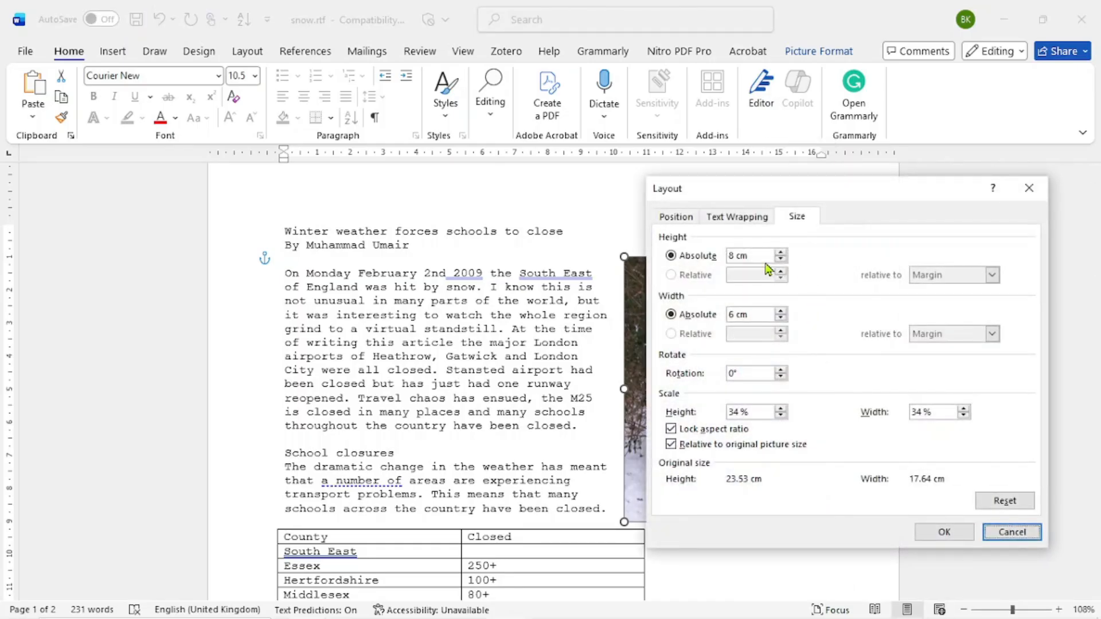
left_click(678, 220)
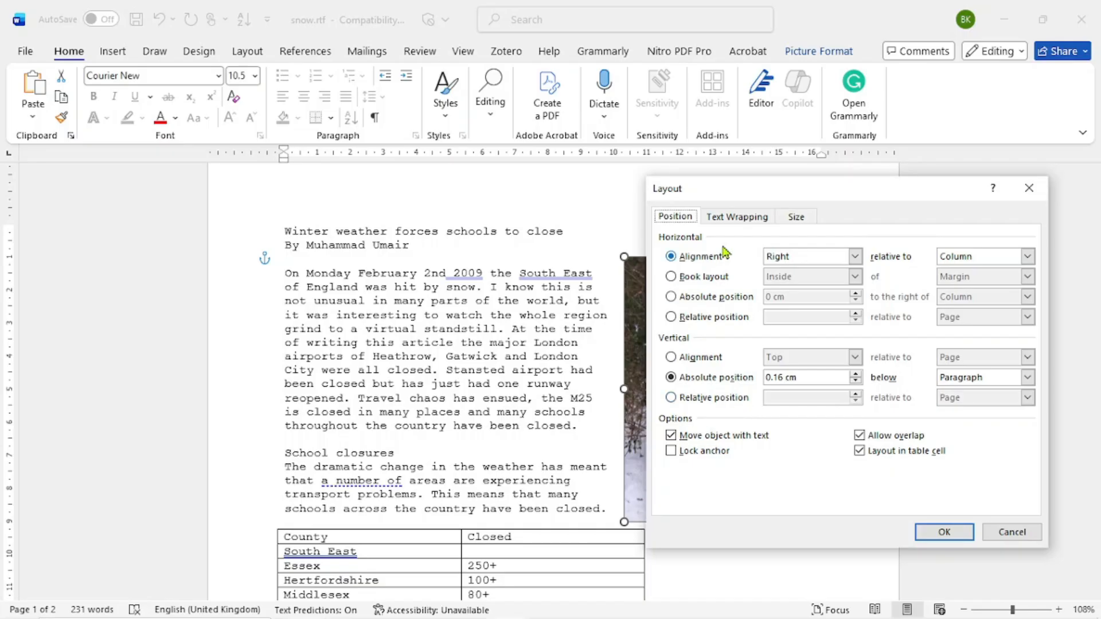
left_click(734, 218)
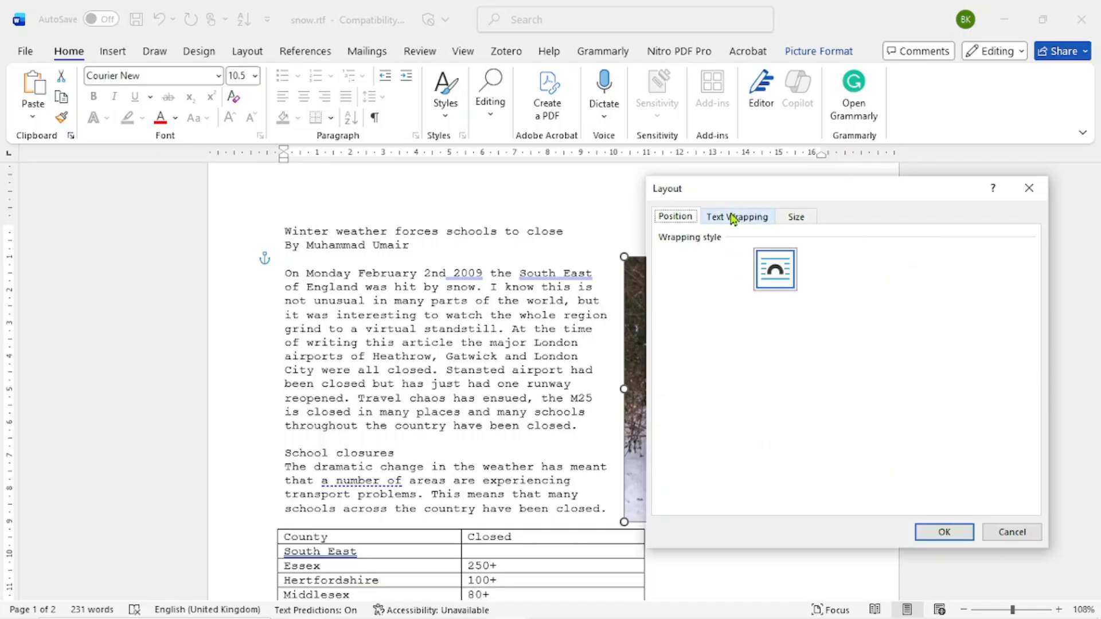
left_click(714, 282)
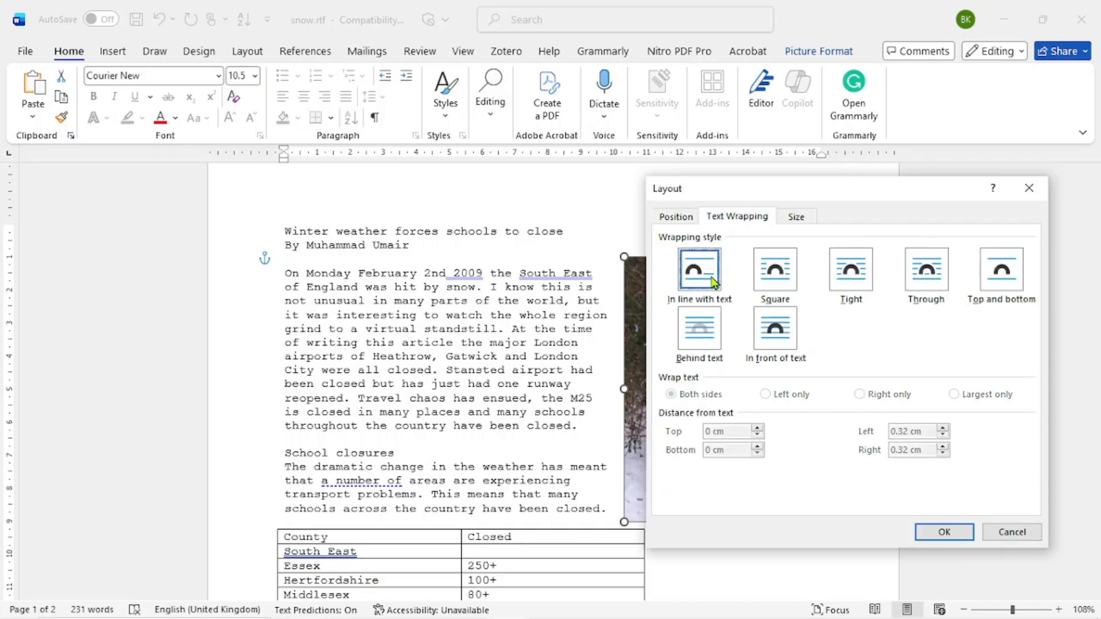
left_click(943, 533)
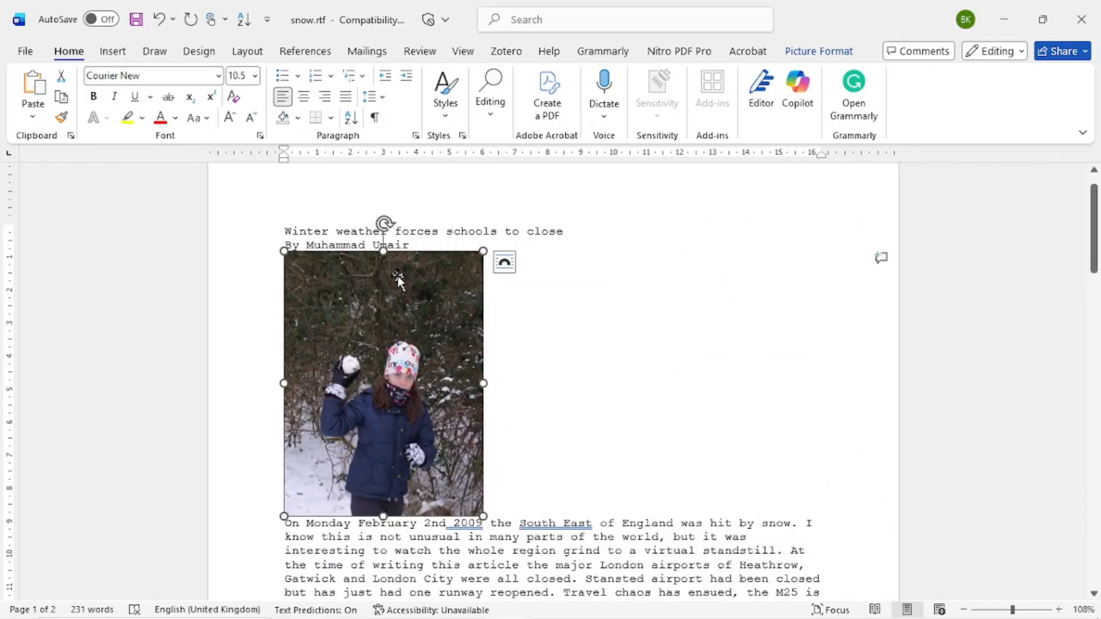
Change the snowball picture's wrapping style to Behind text.
right_click(412, 306)
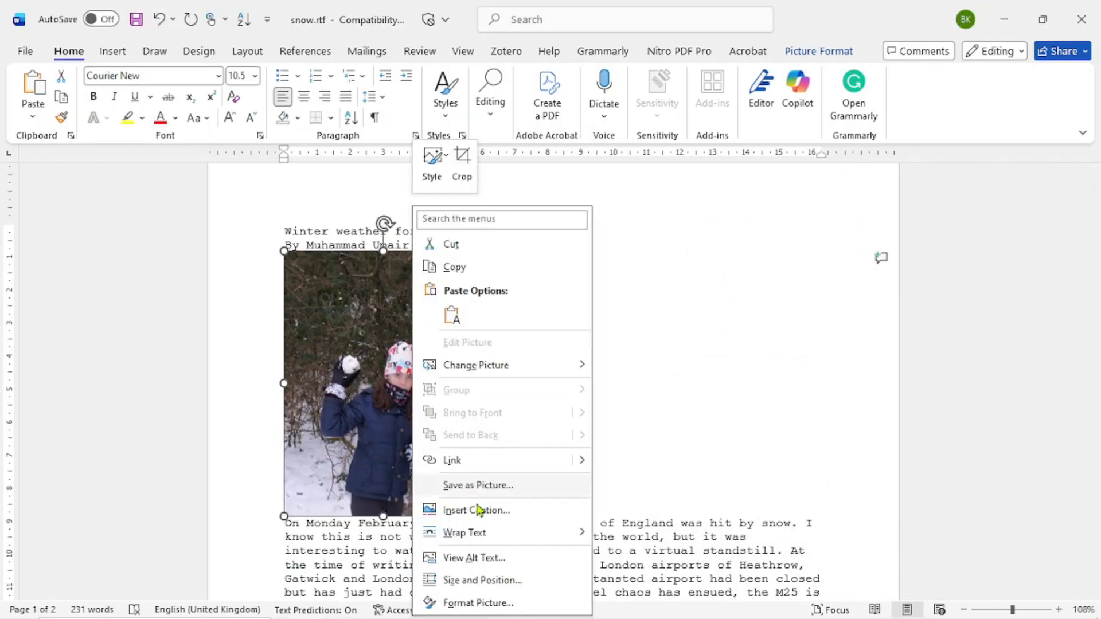
left_click(492, 580)
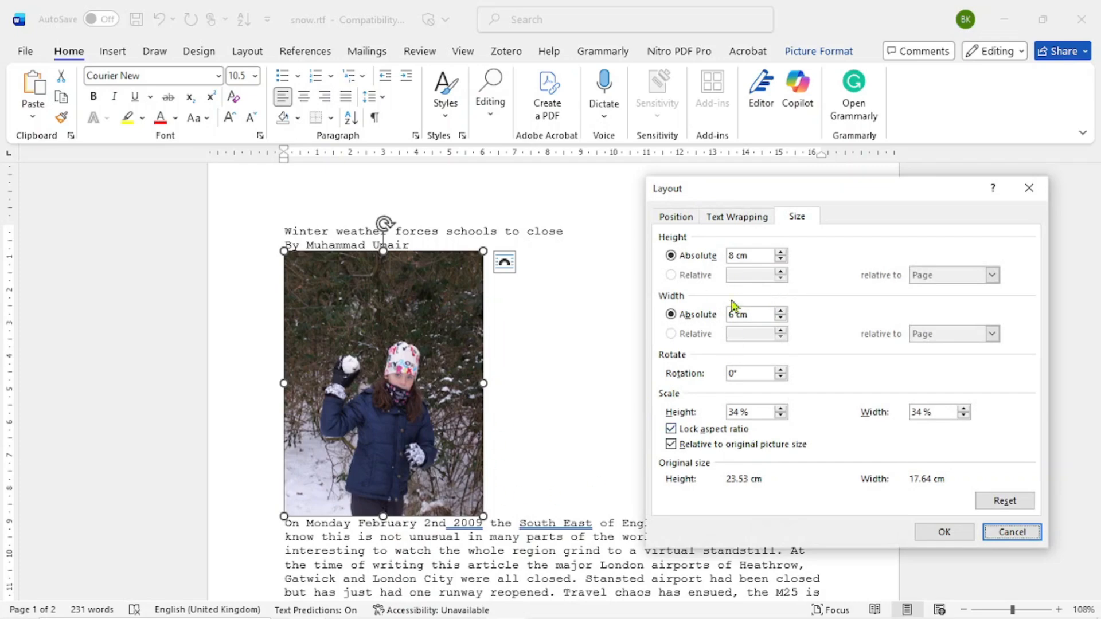
left_click(736, 217)
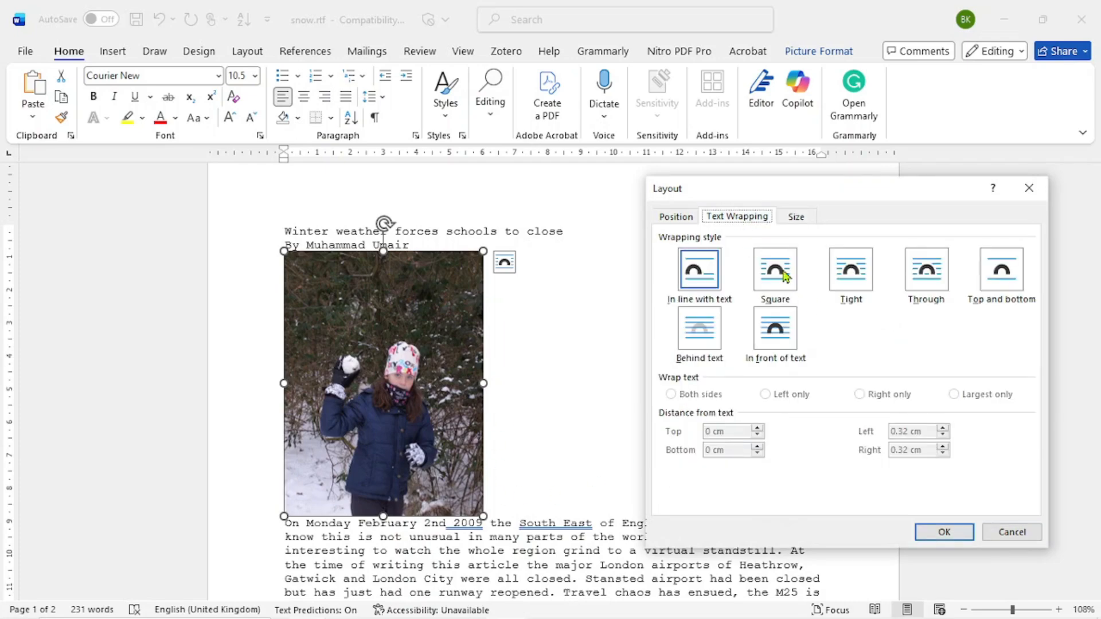
left_click(713, 333)
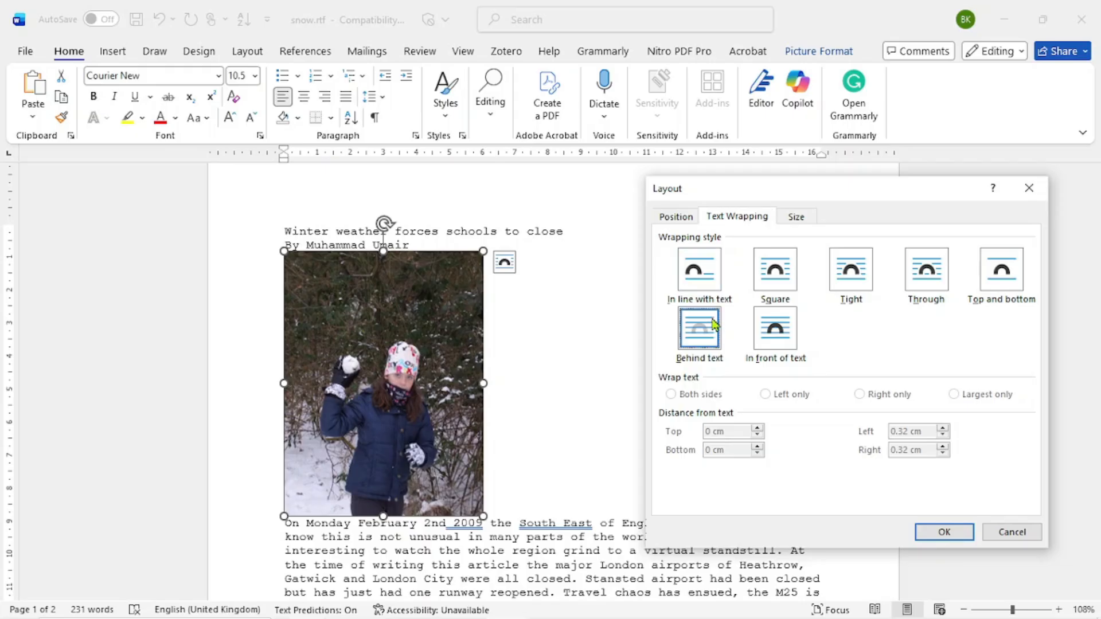
left_click(943, 533)
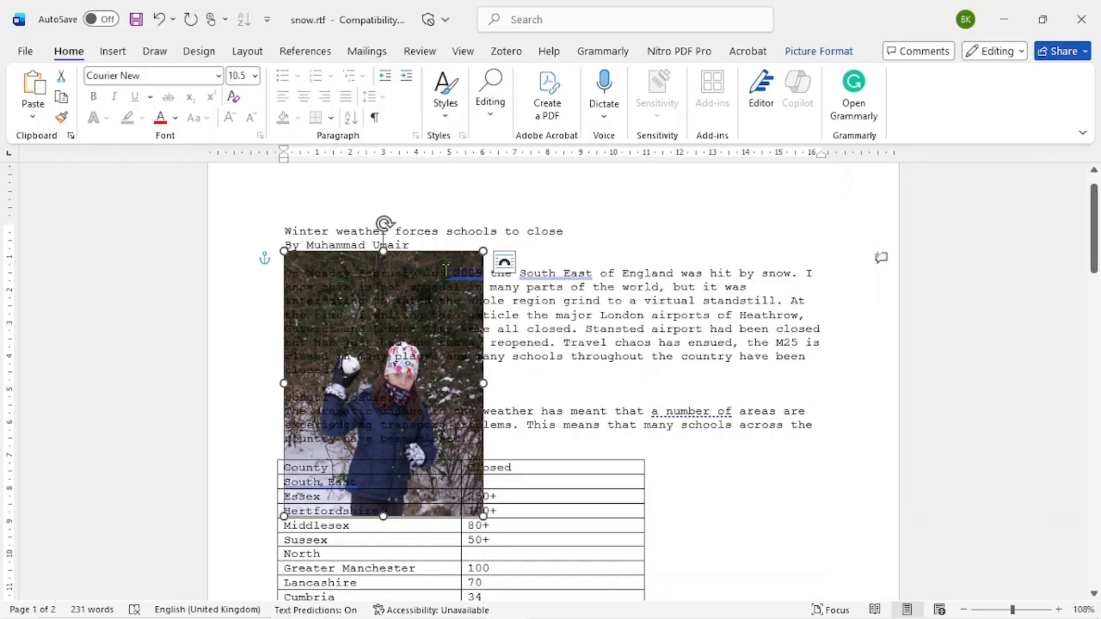
Set the snowball picture's wrapping style to Square with text on both sides, and locate the picture on page 1.
right_click(445, 251)
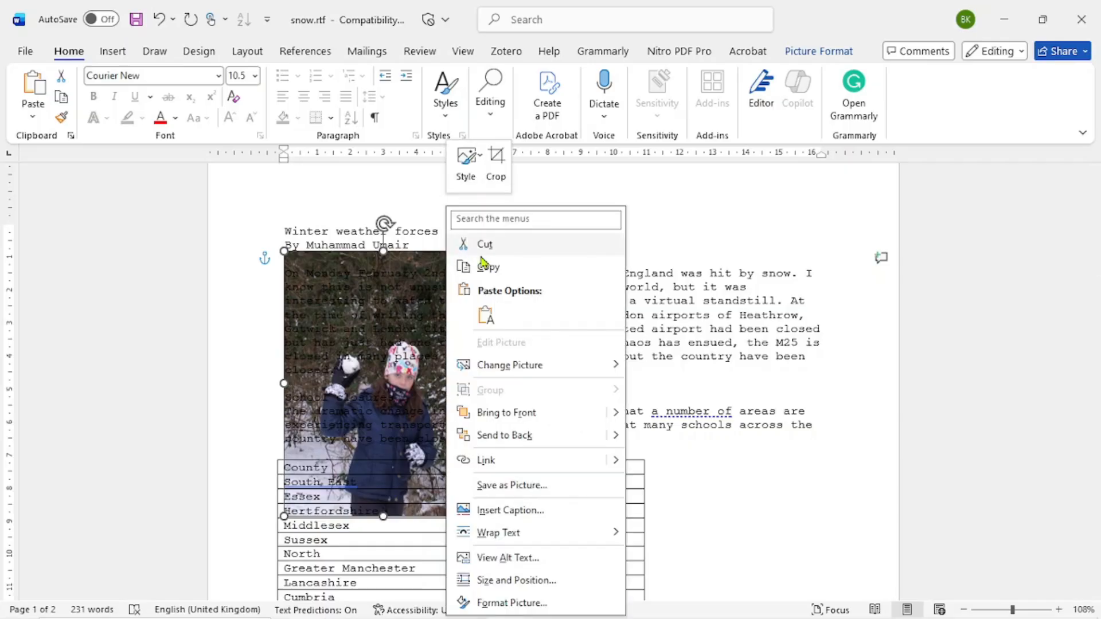
left_click(802, 51)
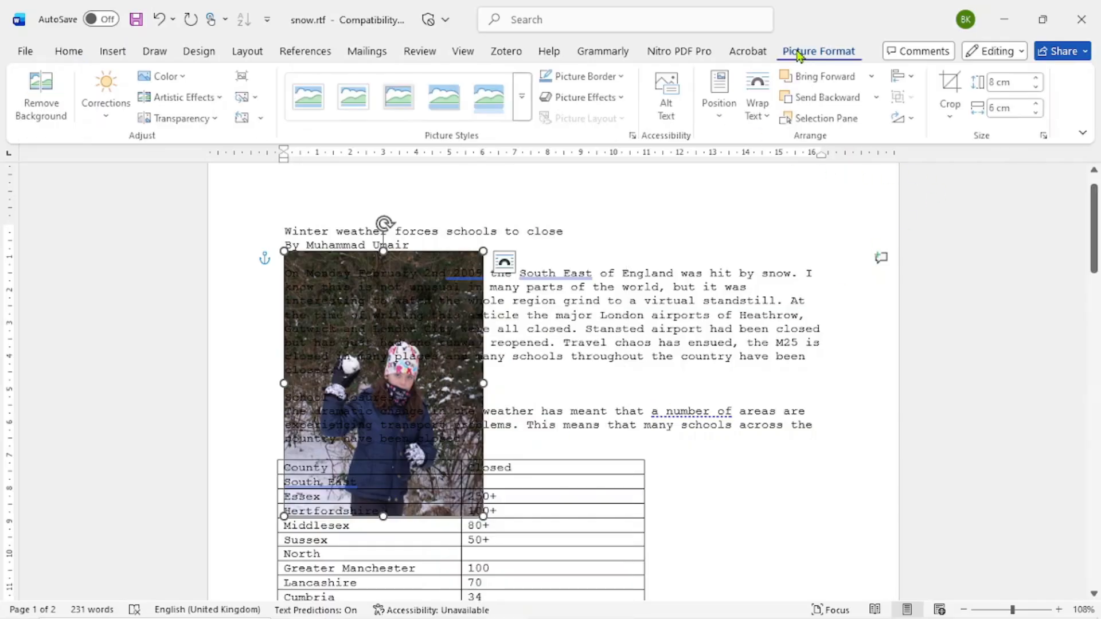
left_click(1047, 136)
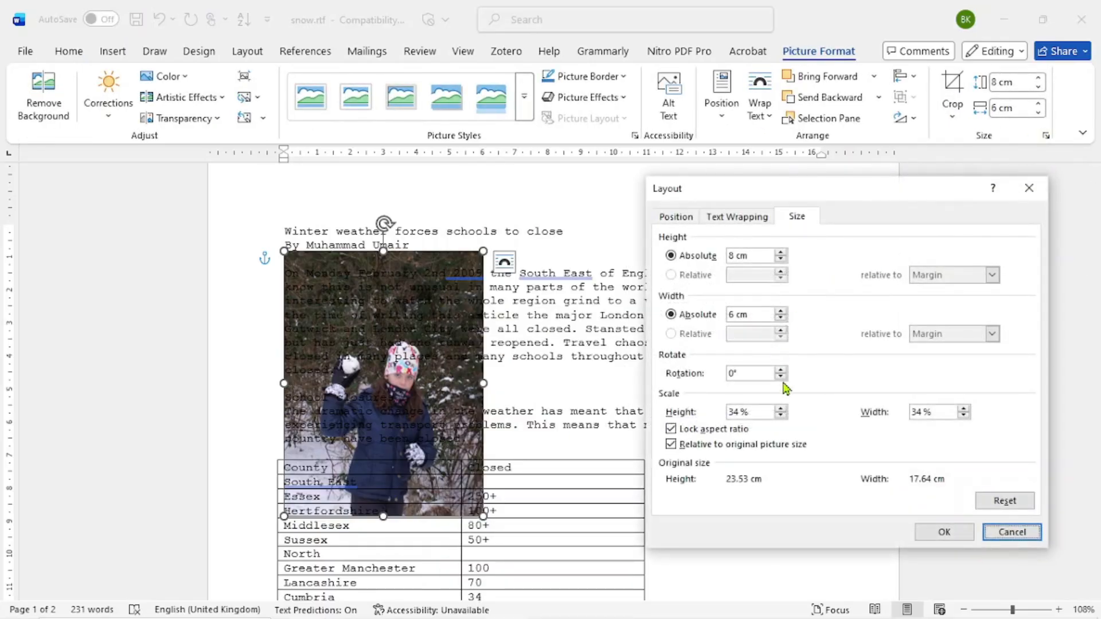
left_click(721, 220)
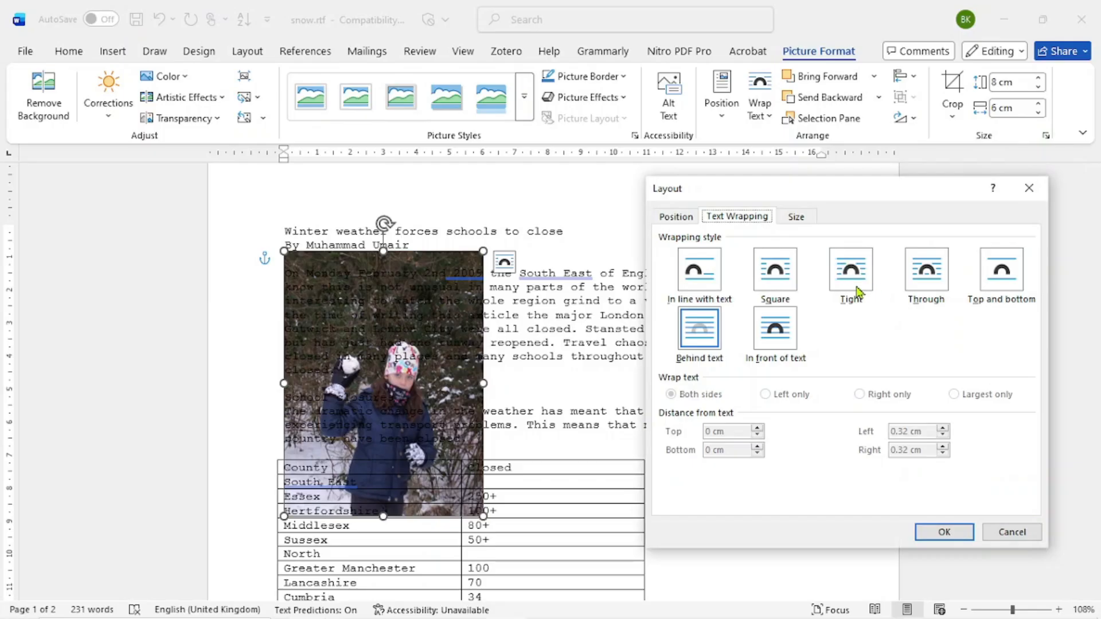
left_click(792, 285)
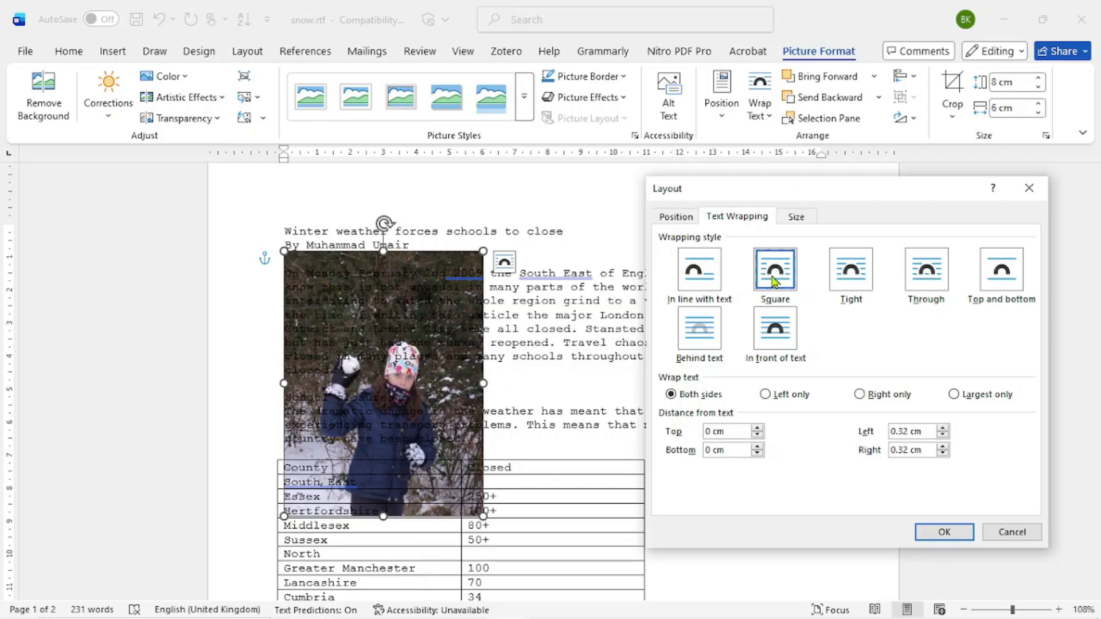
left_click(945, 533)
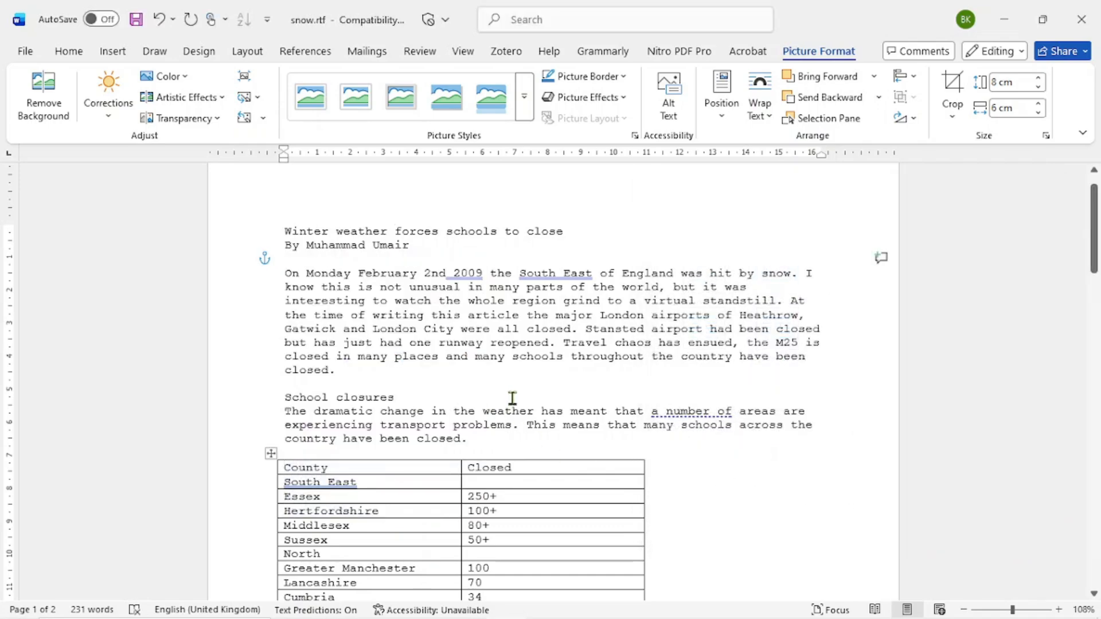
scroll(538, 370, "down", 10)
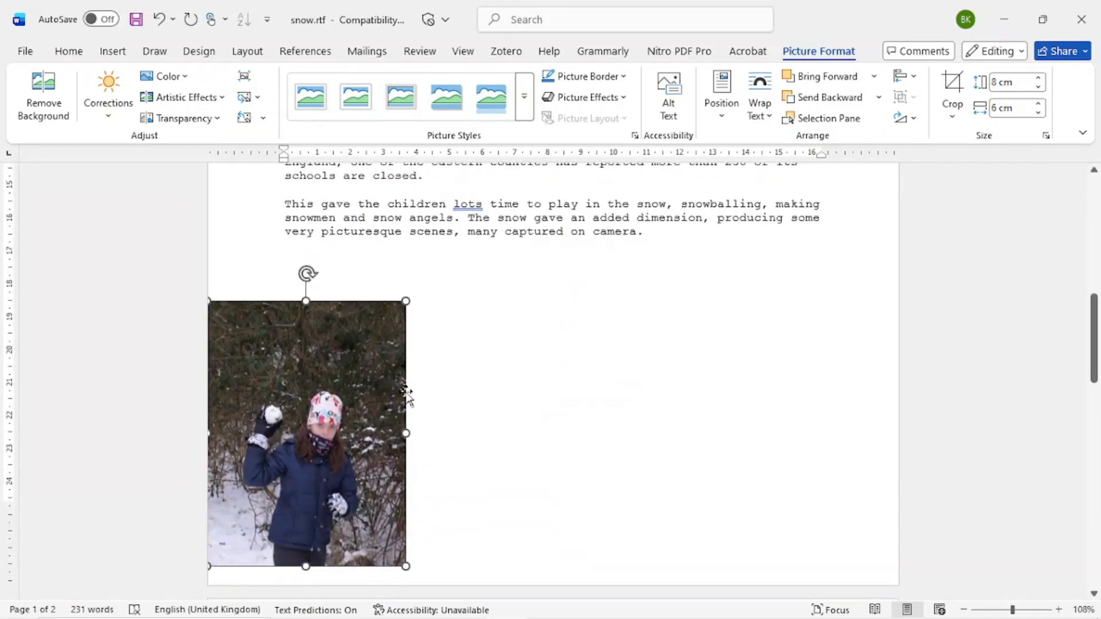
Set the snowball picture's horizontal alignment to Right and its vertical alignment to Top, both relative to Page.
right_click(398, 393)
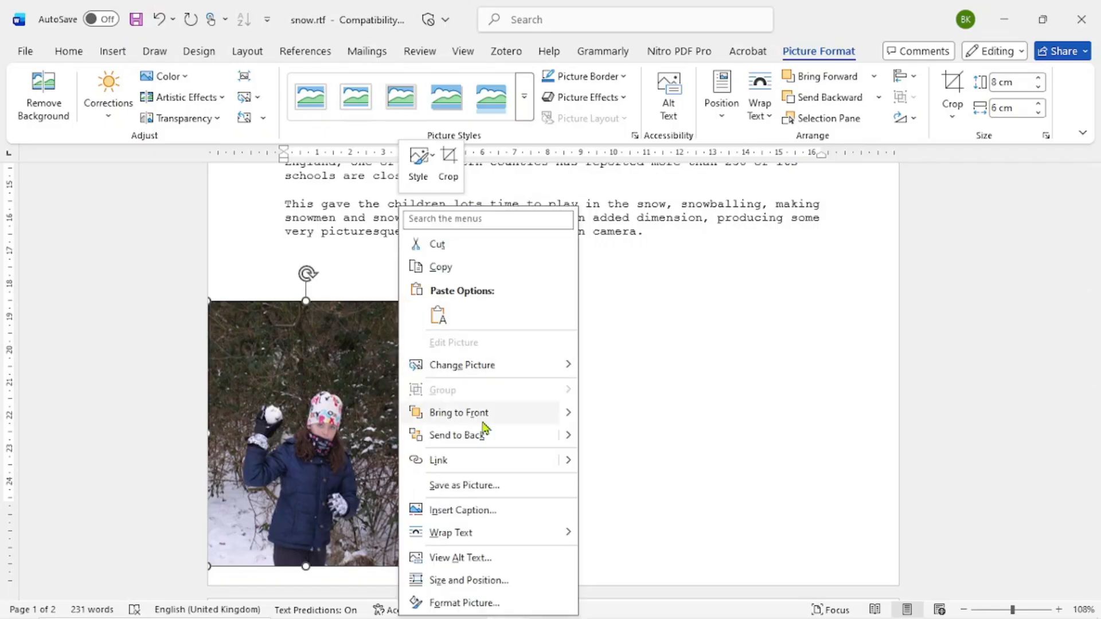
left_click(470, 581)
left_click(683, 219)
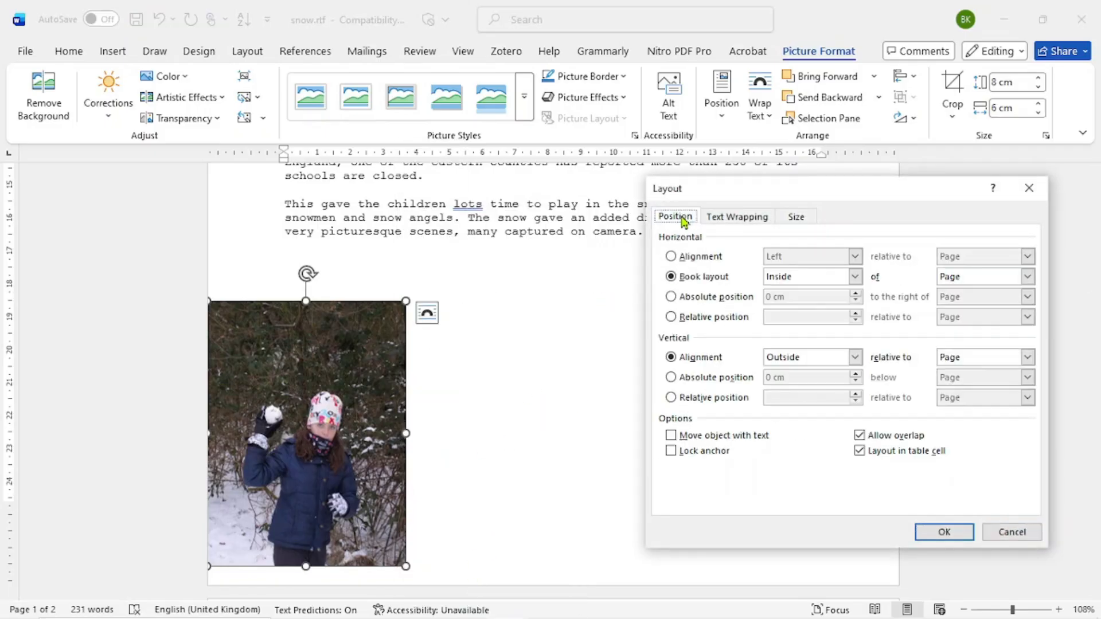
left_click(671, 257)
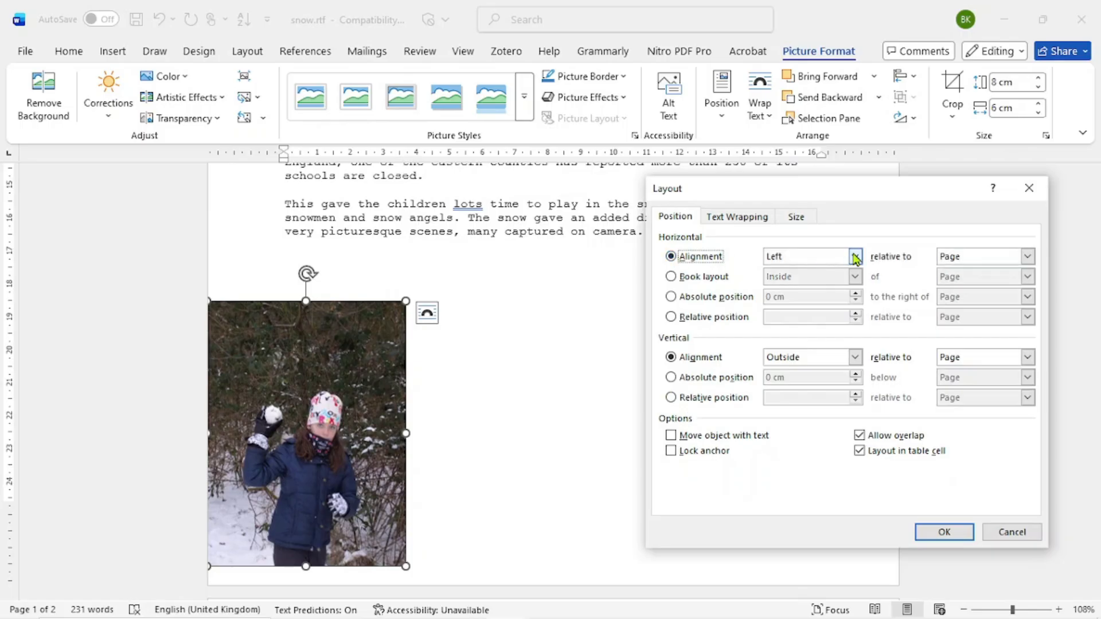
left_click(855, 257)
left_click(803, 292)
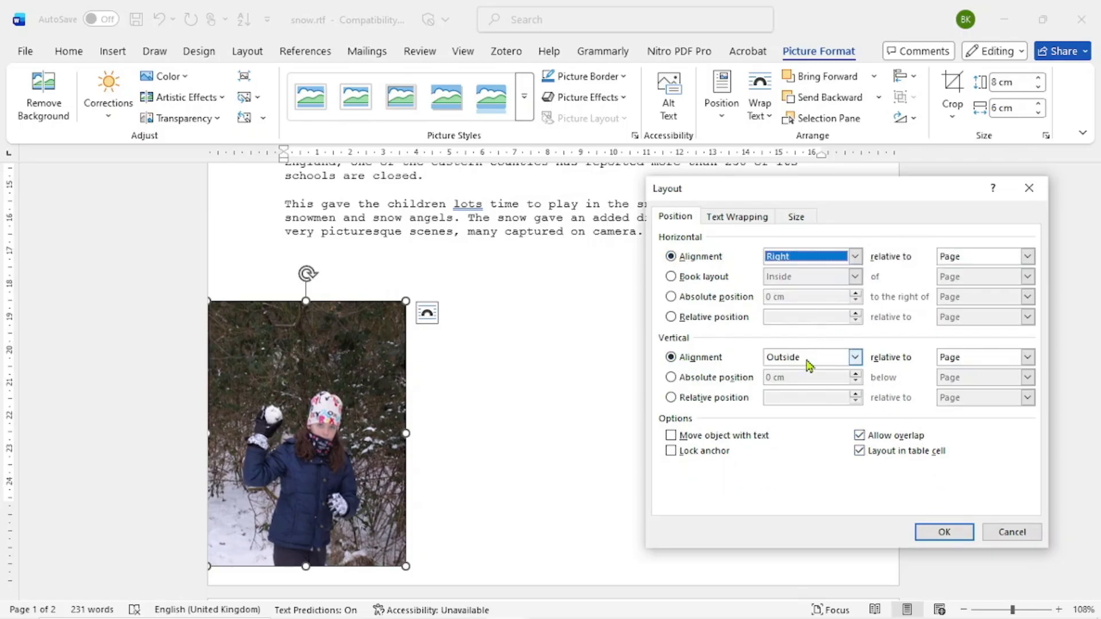
left_click(855, 357)
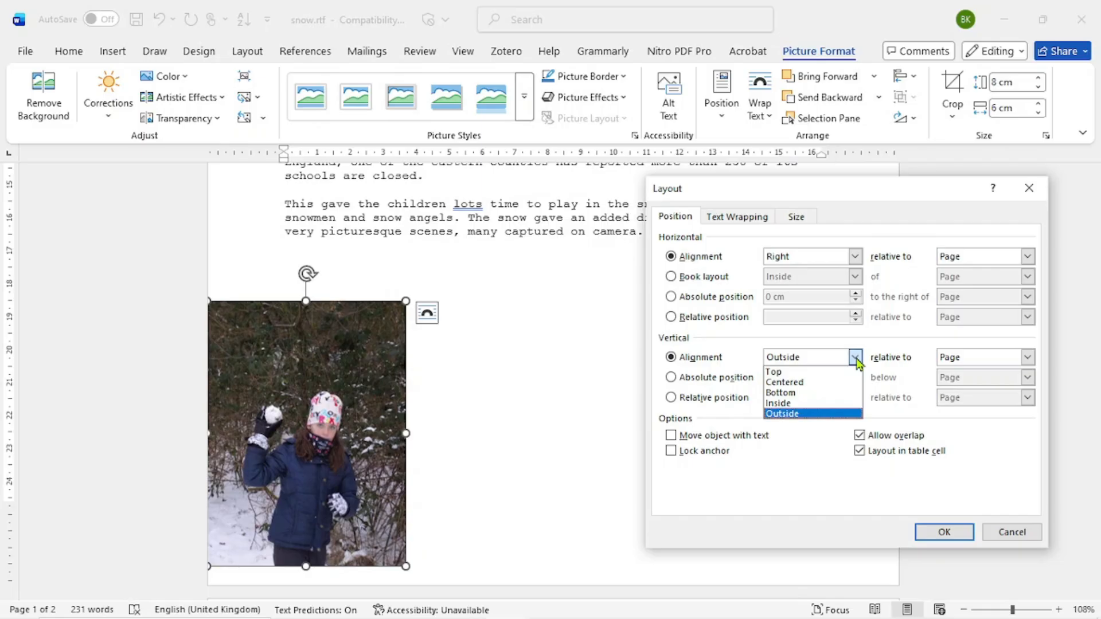
left_click(821, 372)
left_click(944, 532)
scroll(696, 350, "up", 10)
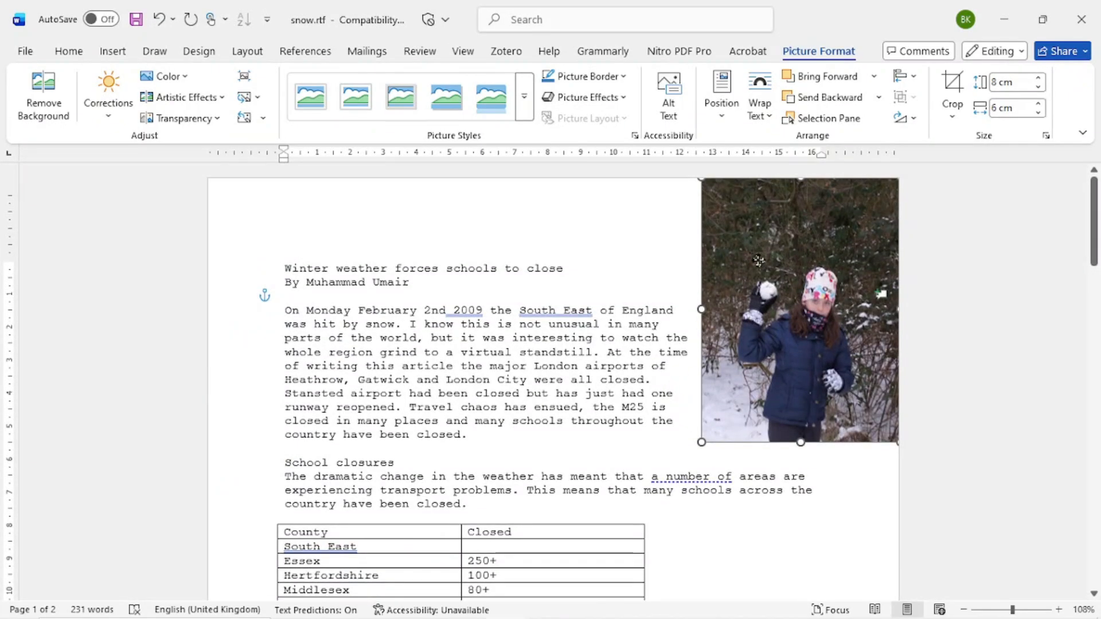
Move the snowball picture down beside the first paragraph, near the page's right margin.
left_click_drag(734, 241, 686, 369)
scroll(688, 367, "down", 4)
scroll(692, 359, "up", 3)
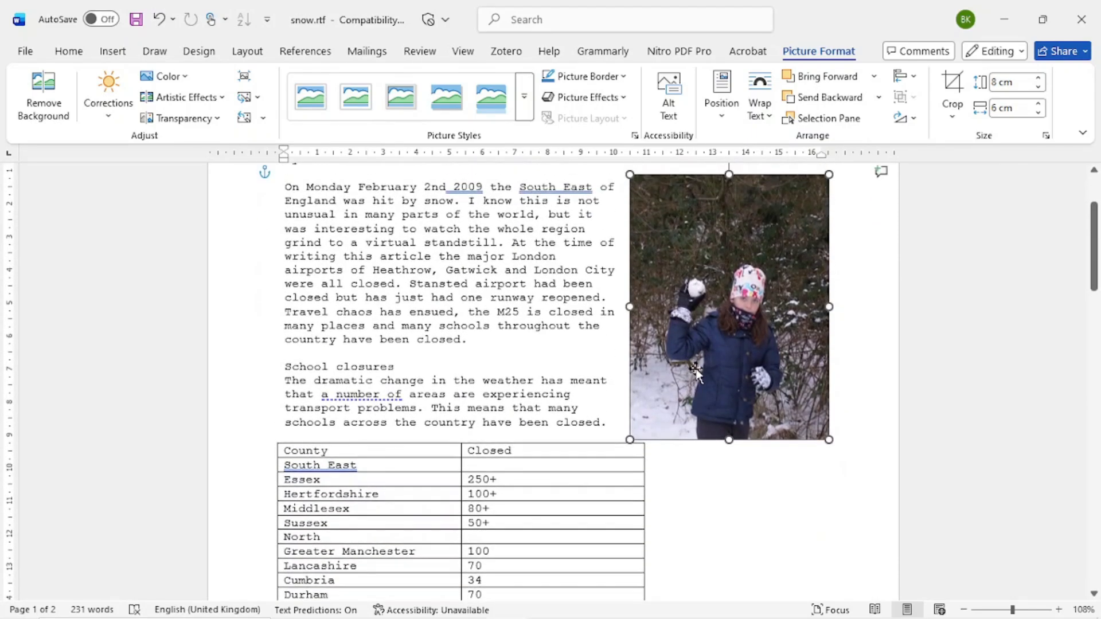
Switch to the textbook PDF, examine the finished Task 12h document layout, and return to snow.rtf.
mouse_move(506, 607)
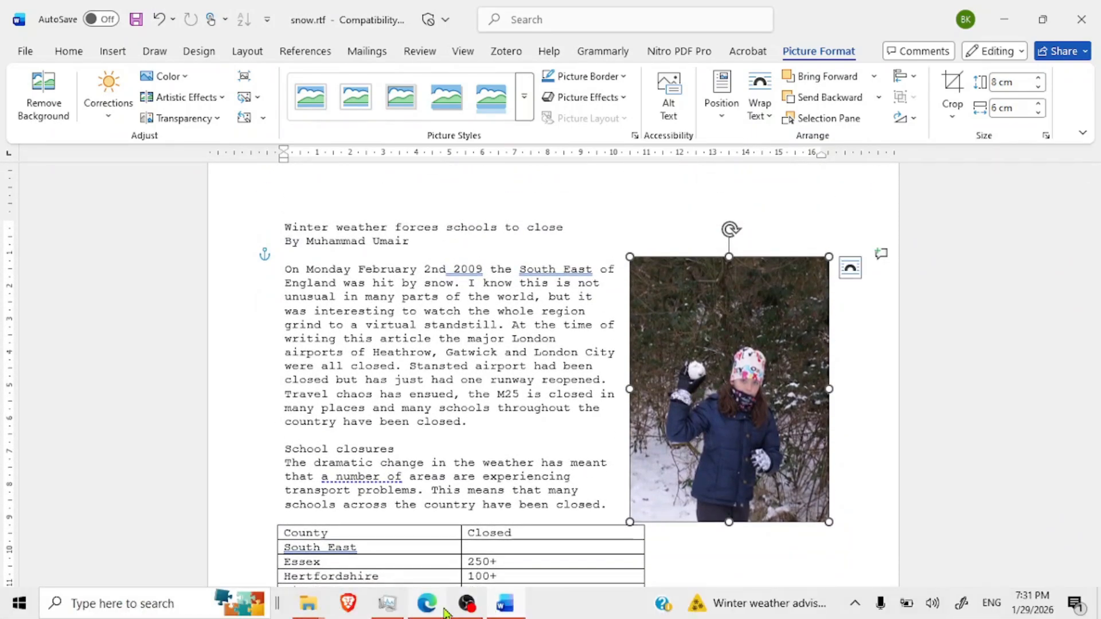
mouse_move(428, 604)
left_click(482, 522)
scroll(609, 318, "up", 1)
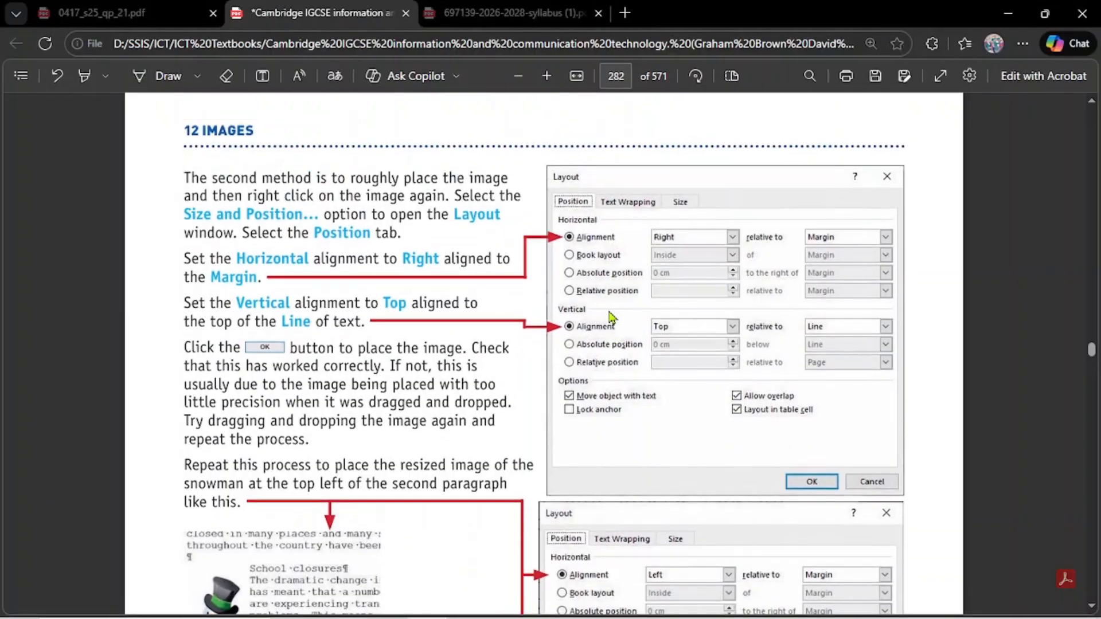
scroll(611, 313, "down", 6)
scroll(611, 307, "down", 12)
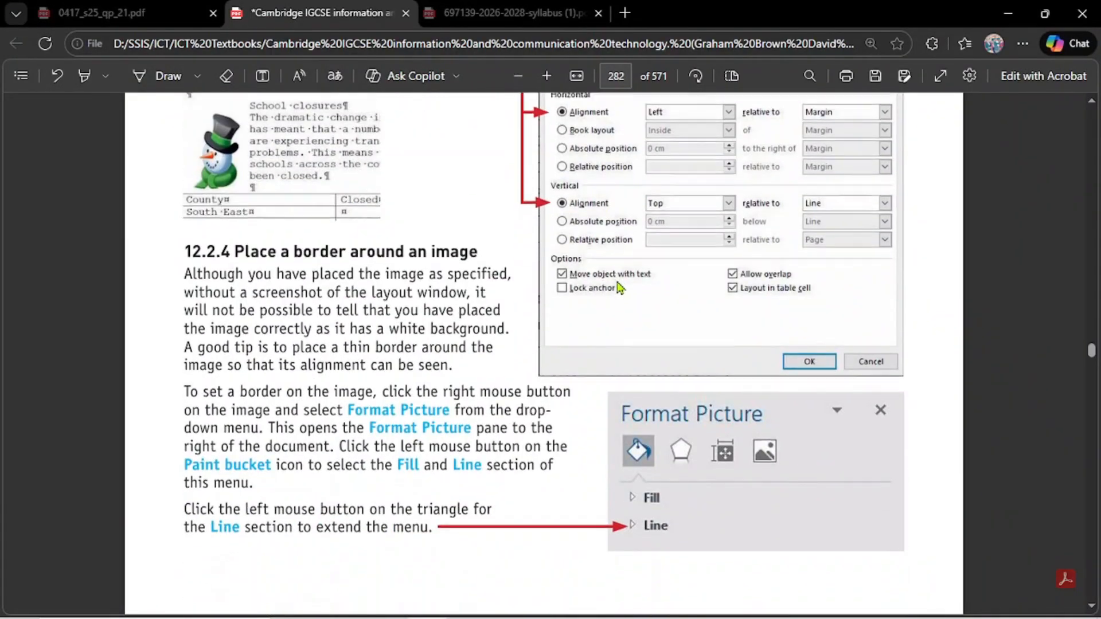
scroll(635, 282, "up", 5)
scroll(636, 281, "down", 20)
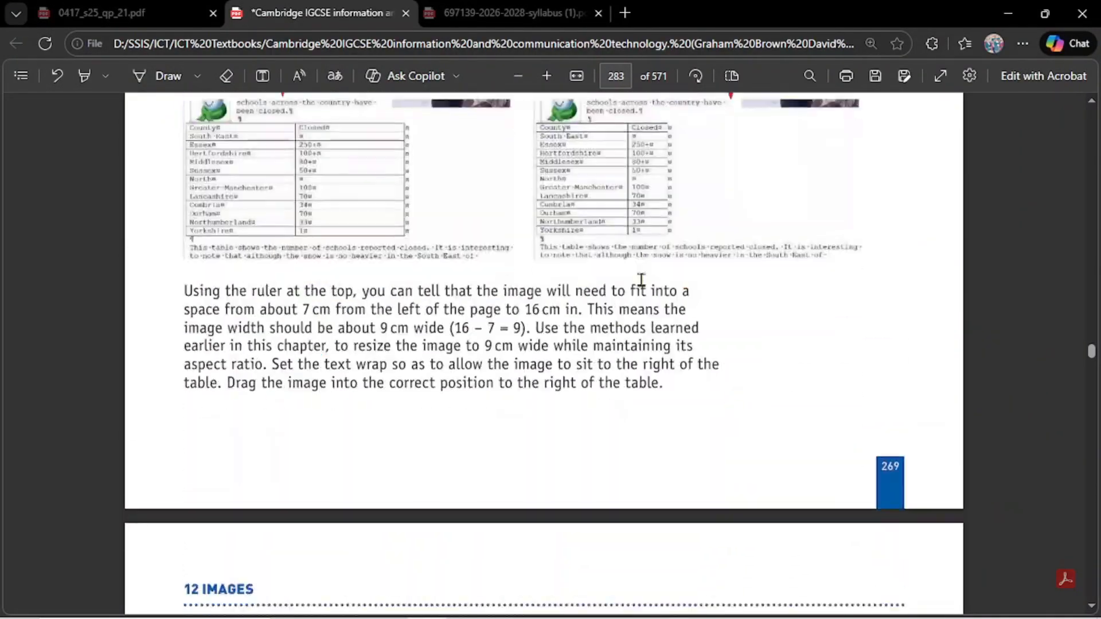
scroll(643, 282, "down", 12)
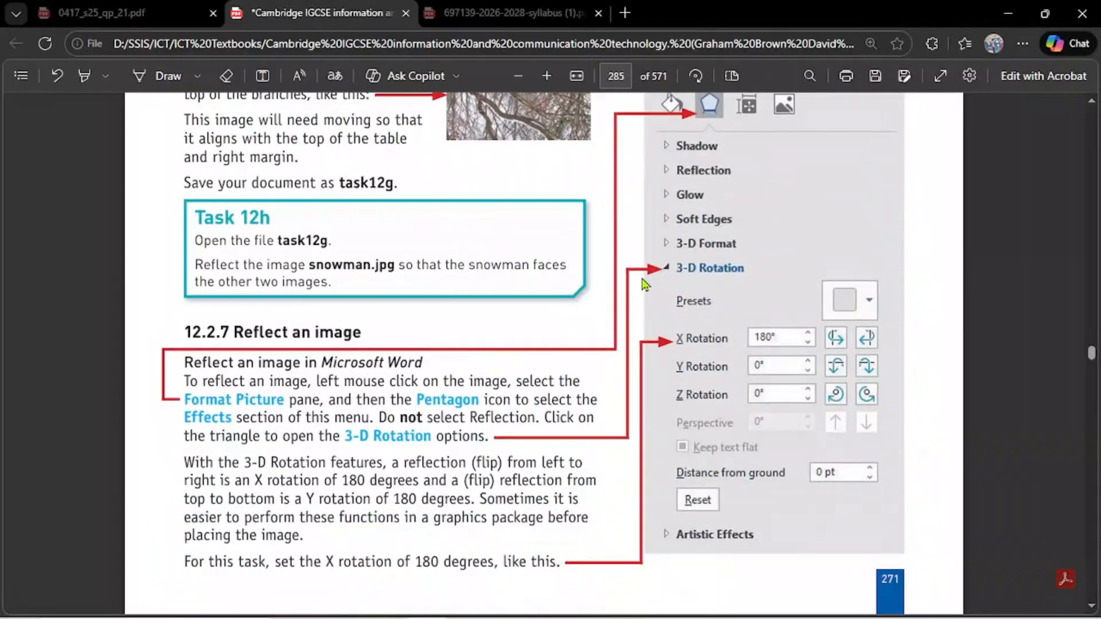
scroll(642, 281, "up", 7)
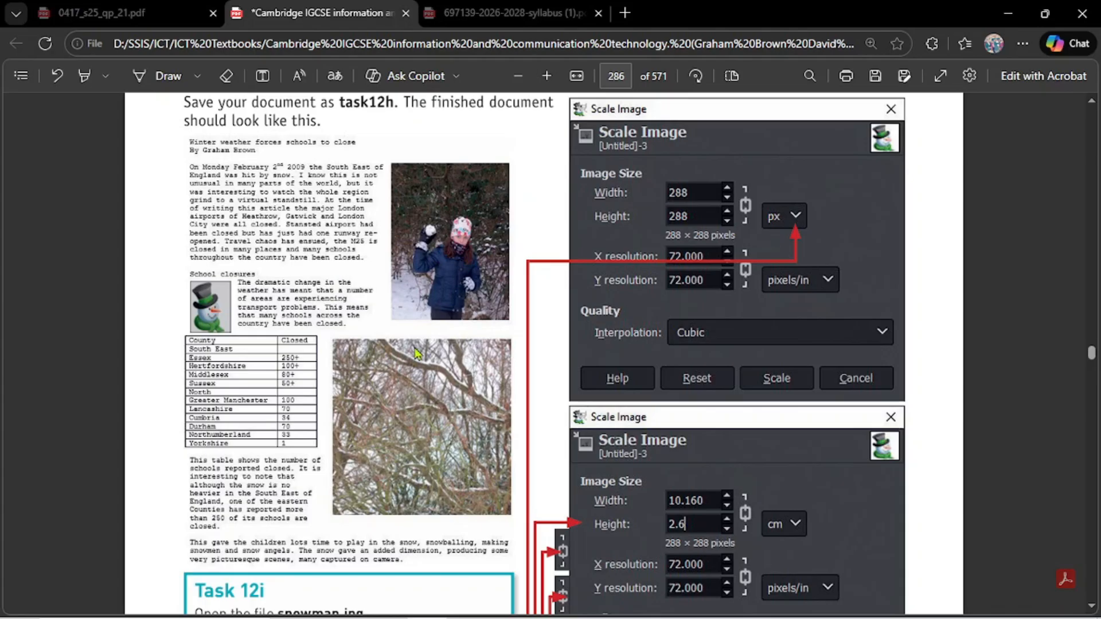
left_click(1011, 14)
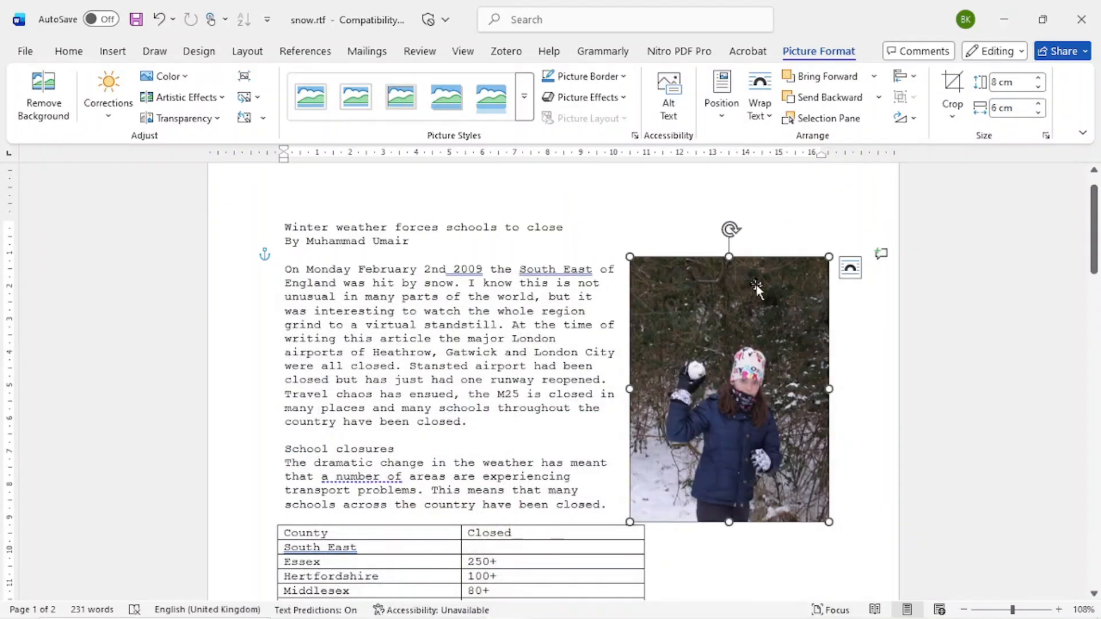
Shift the snowball picture around the right margin until it sits just inside it, with its top edge level with the byline.
left_click_drag(744, 332, 736, 318)
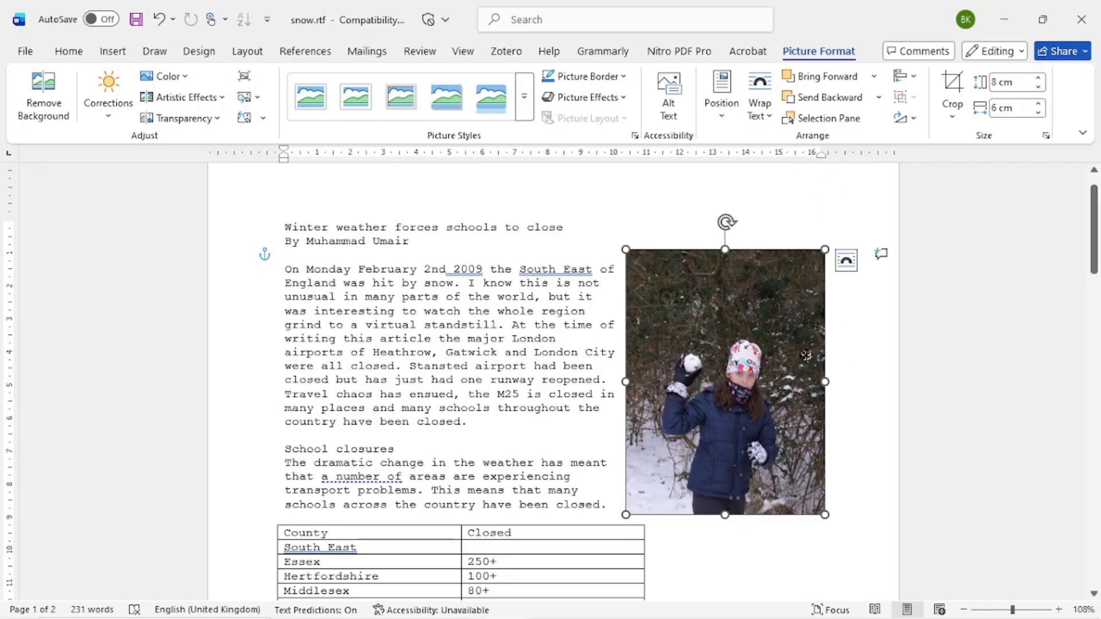
mouse_move(803, 356)
left_mouse_down()
mouse_move(879, 349)
mouse_move(813, 347)
mouse_move(791, 327)
mouse_move(782, 333)
mouse_move(798, 337)
left_mouse_up()
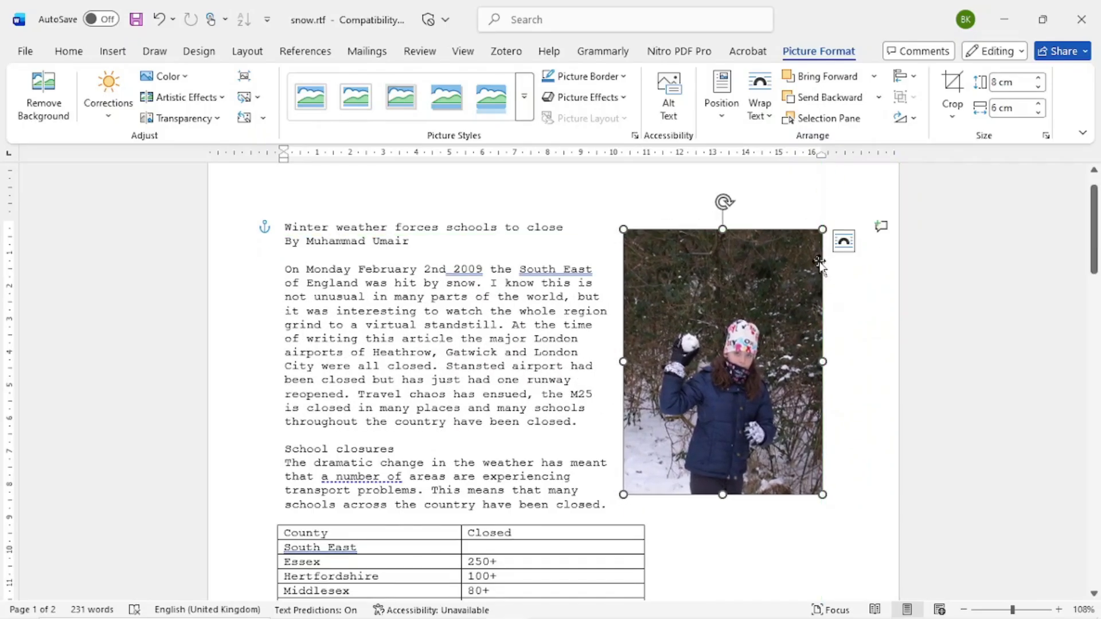
left_click_drag(803, 293, 879, 292)
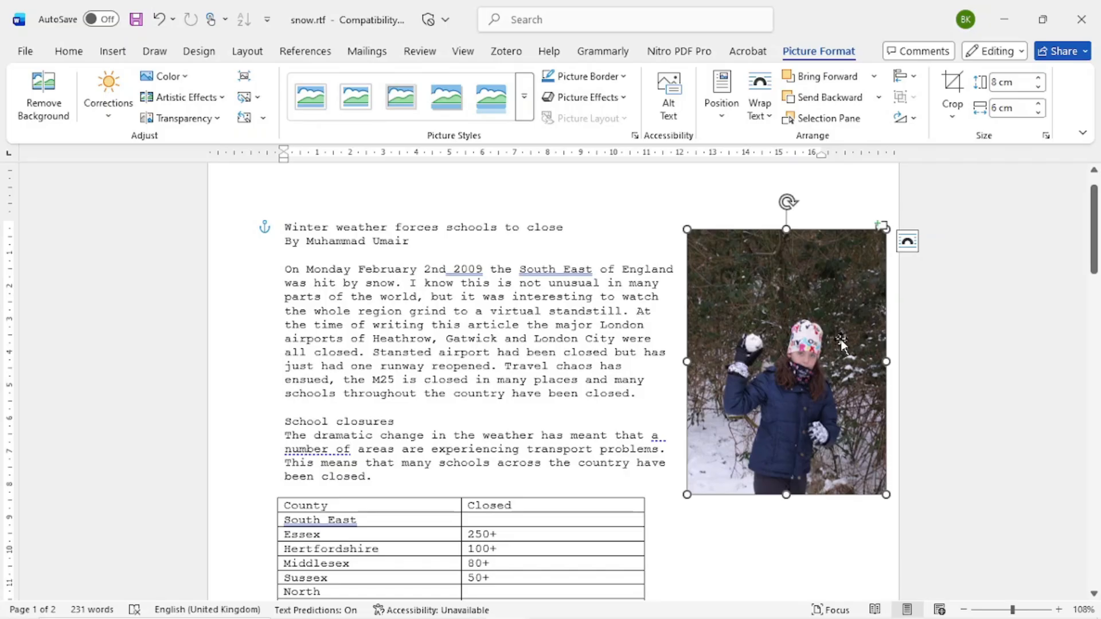
left_click_drag(842, 343, 772, 347)
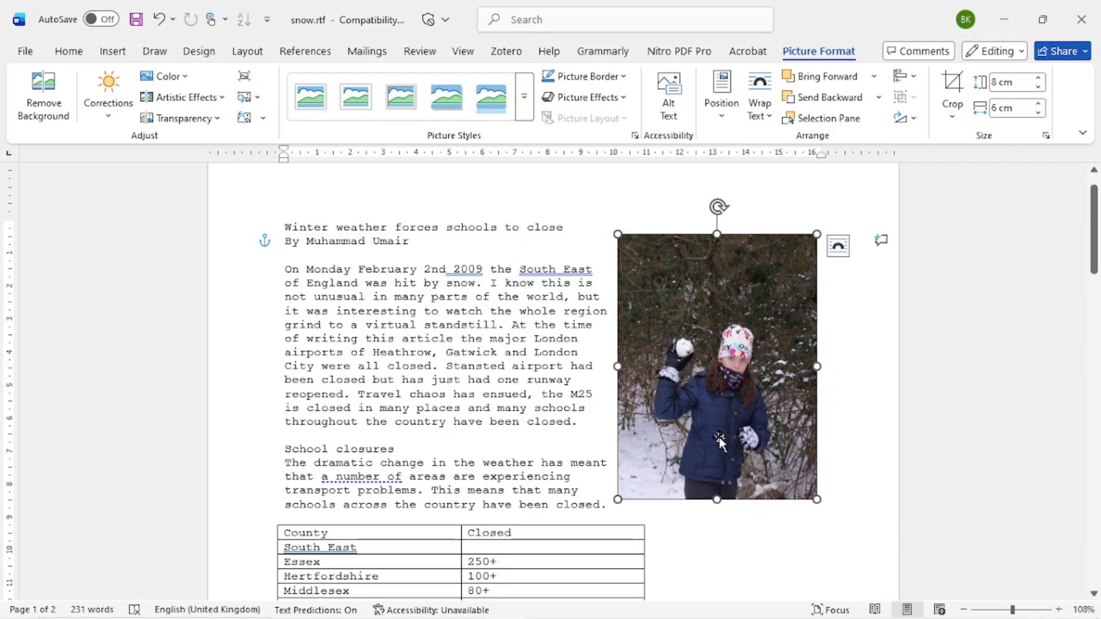
left_click(851, 352)
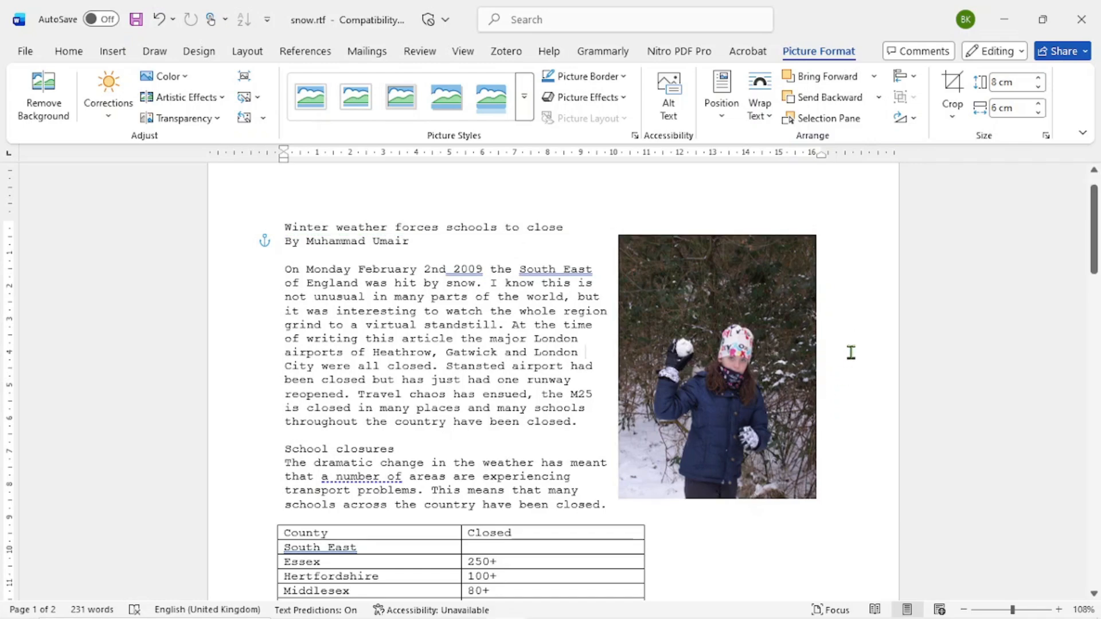
Move the snowman picture from the end of the text to the start of the paragraph under School closures.
scroll(850, 353, "down", 5)
scroll(690, 366, "down", 10)
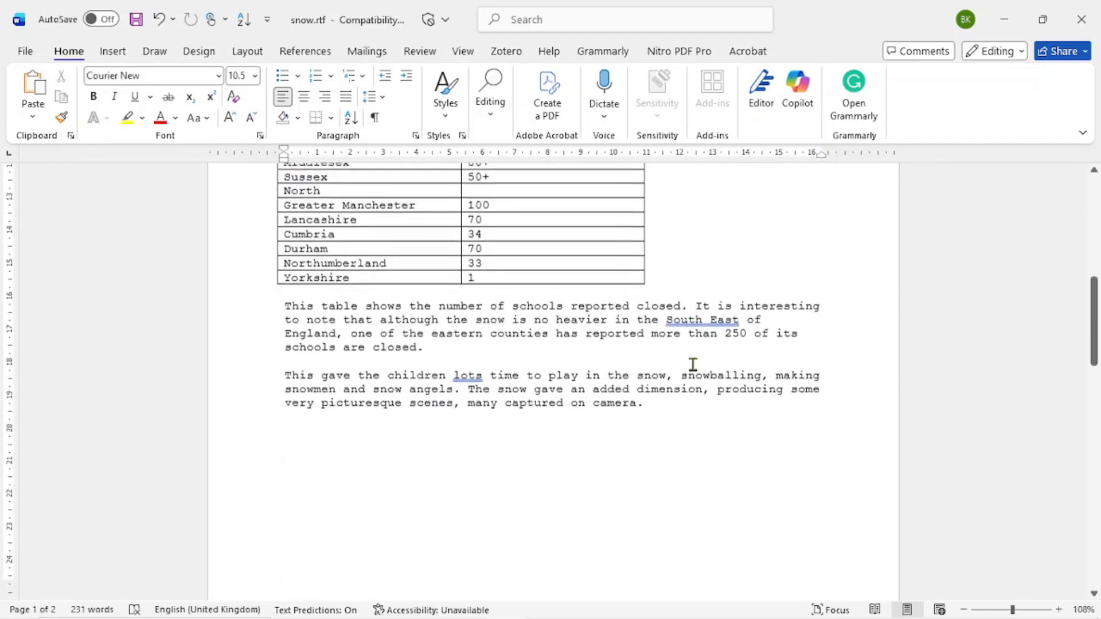
left_click_drag(344, 373, 401, 246)
scroll(406, 310, "up", 2)
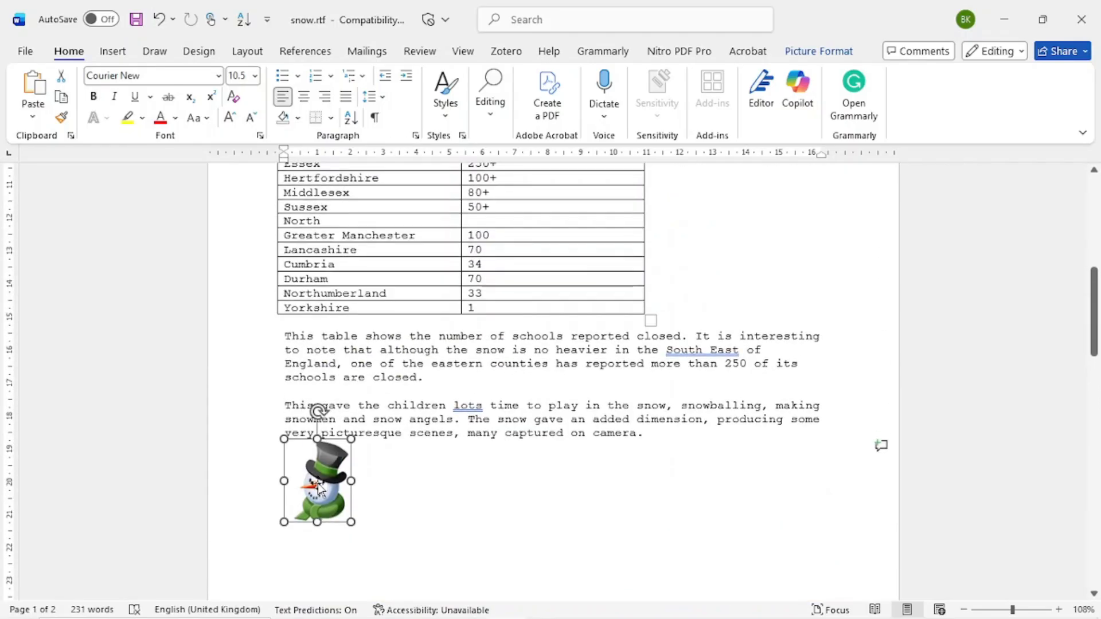
left_click_drag(317, 487, 267, 197)
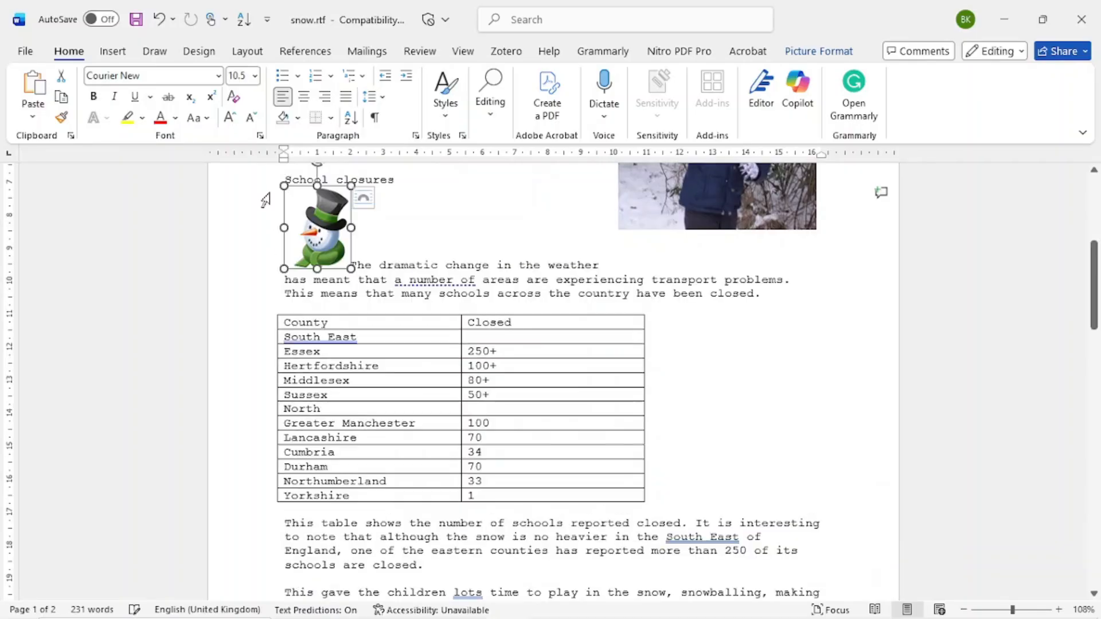
Set the snowman picture's wrapping style to Square.
right_click(333, 235)
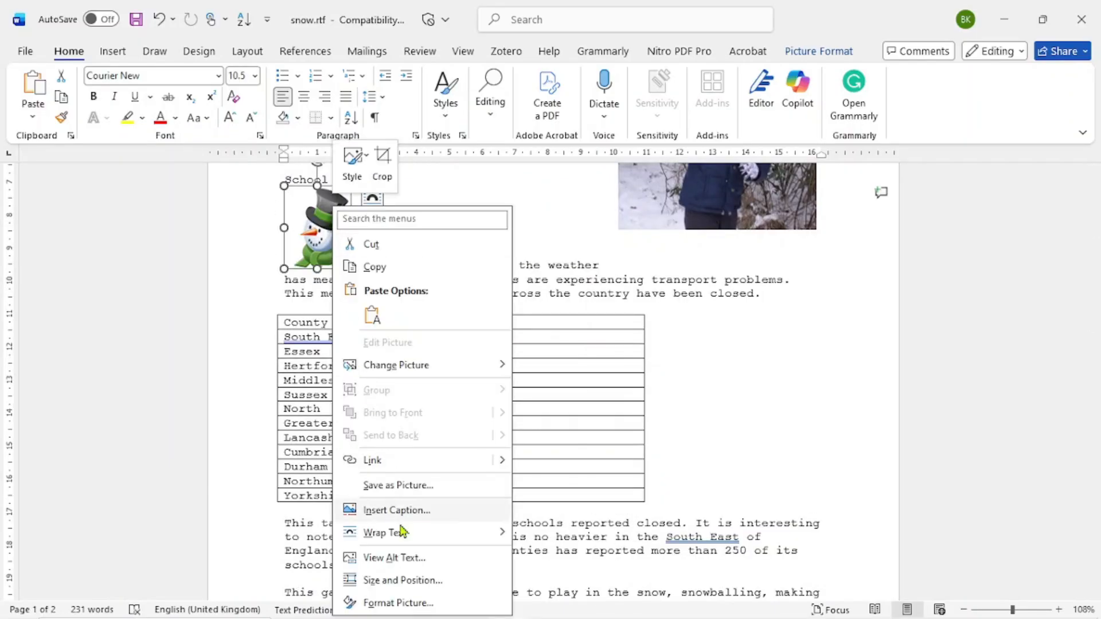
left_click(418, 572)
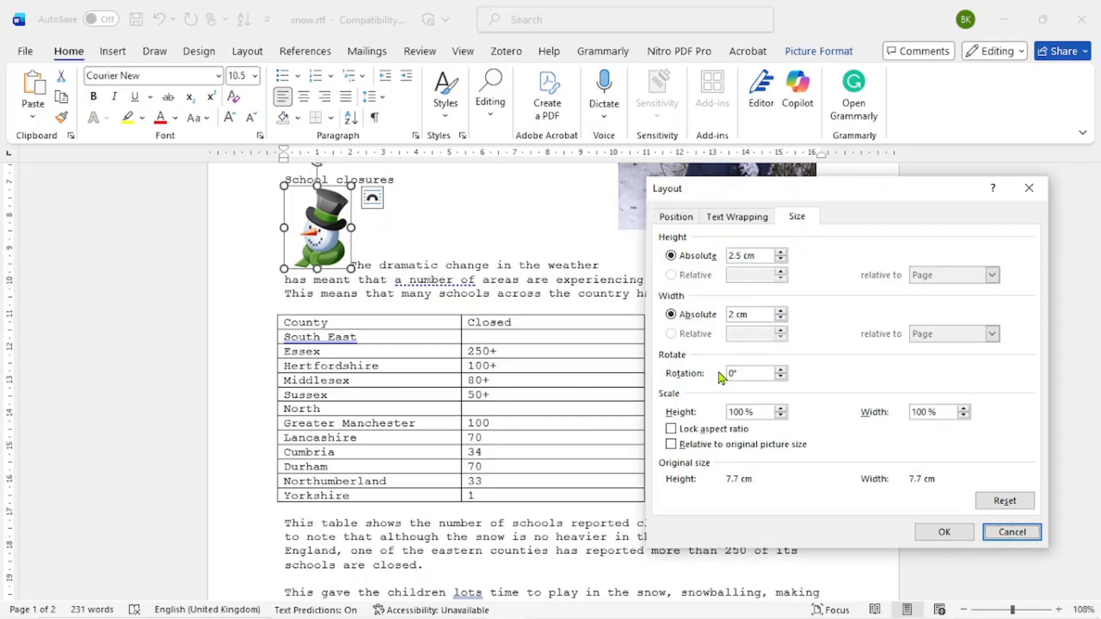
left_click(740, 217)
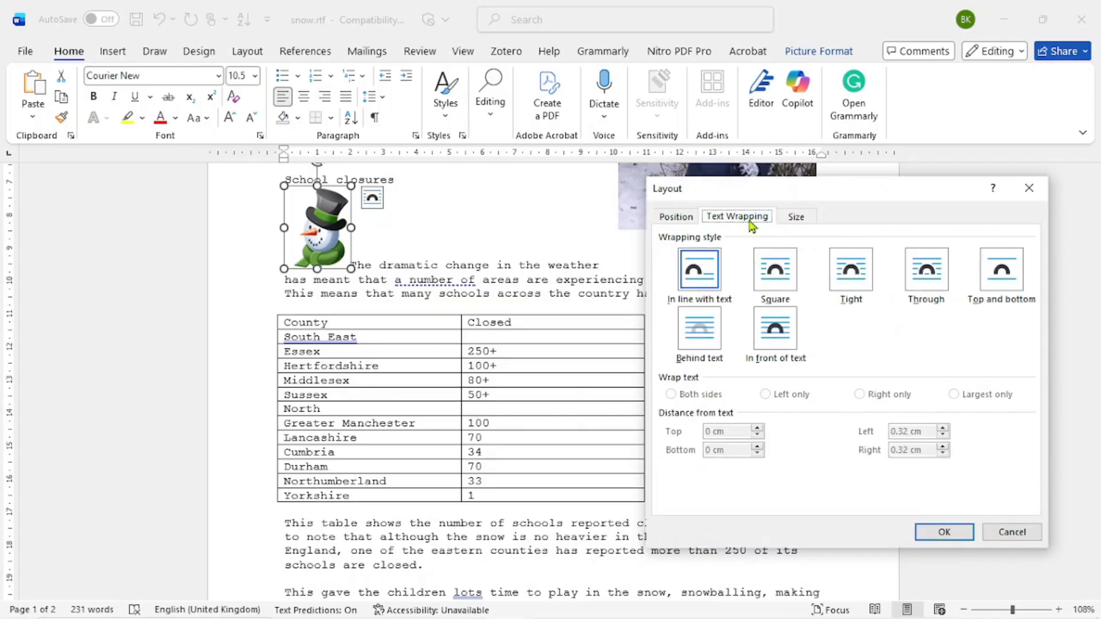
left_click(781, 278)
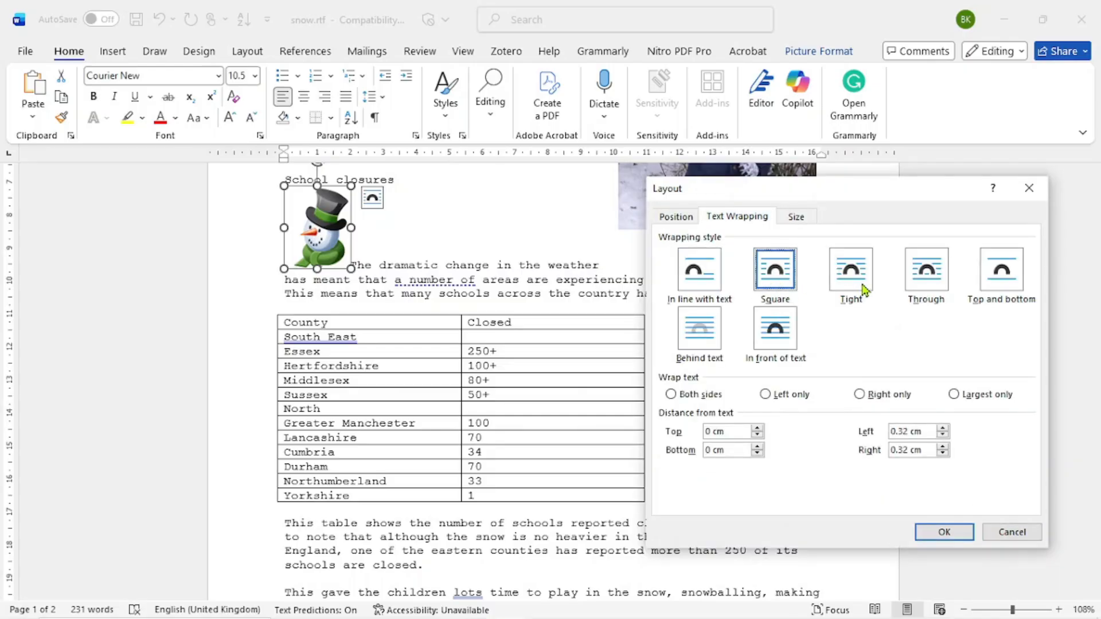
left_click(942, 533)
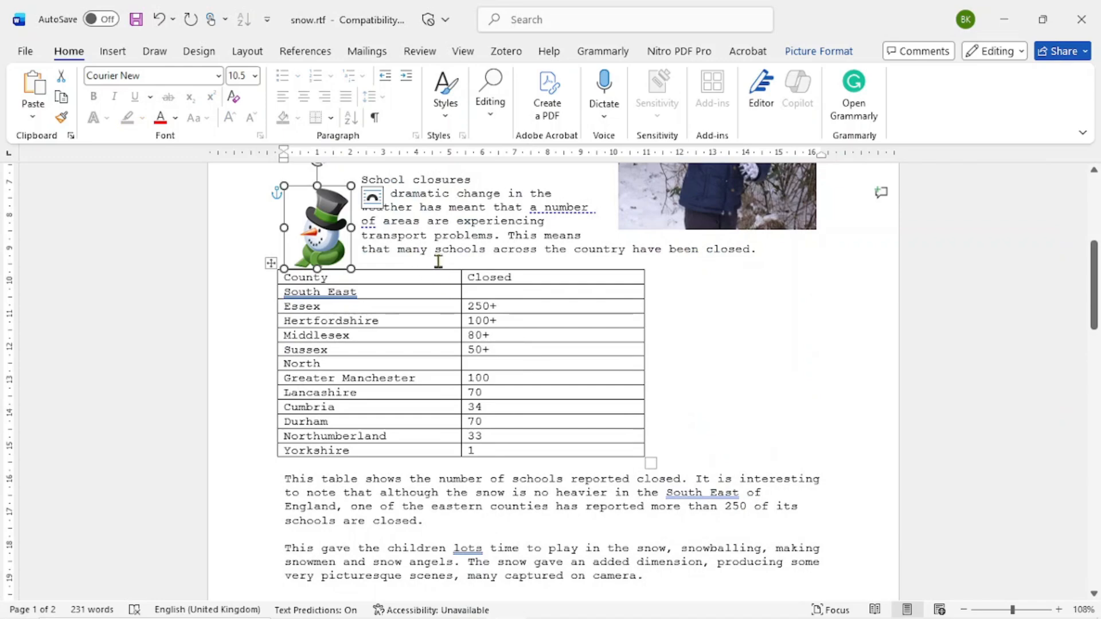
Nudge the snowman picture down so it sits below the School closures heading, left of the paragraph text.
scroll(438, 261, "up", 3)
left_click_drag(321, 355, 331, 360)
left_click(465, 332)
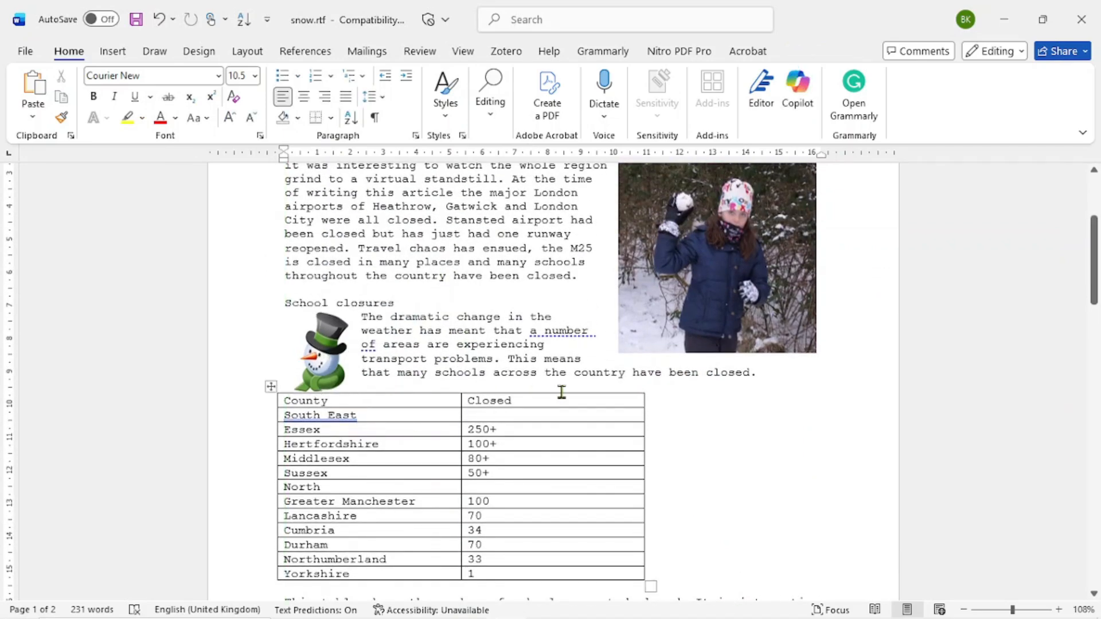
Move the snowball picture down so its top edge lines up with the first line of the opening paragraph.
scroll(651, 345, "up", 2)
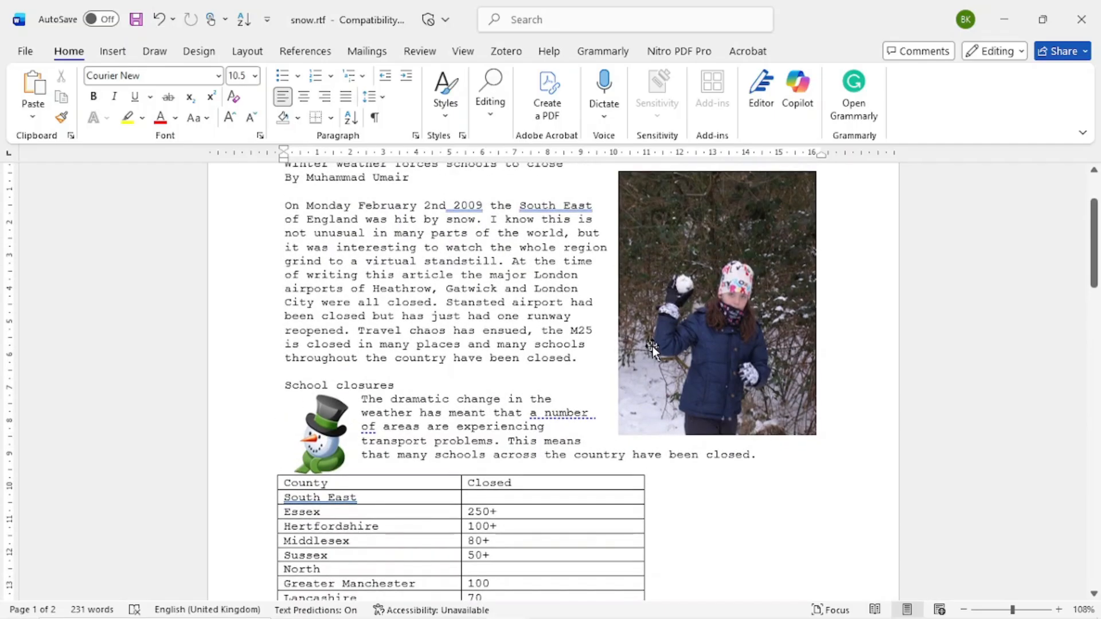
left_click_drag(653, 346, 686, 399)
scroll(671, 367, "up", 2)
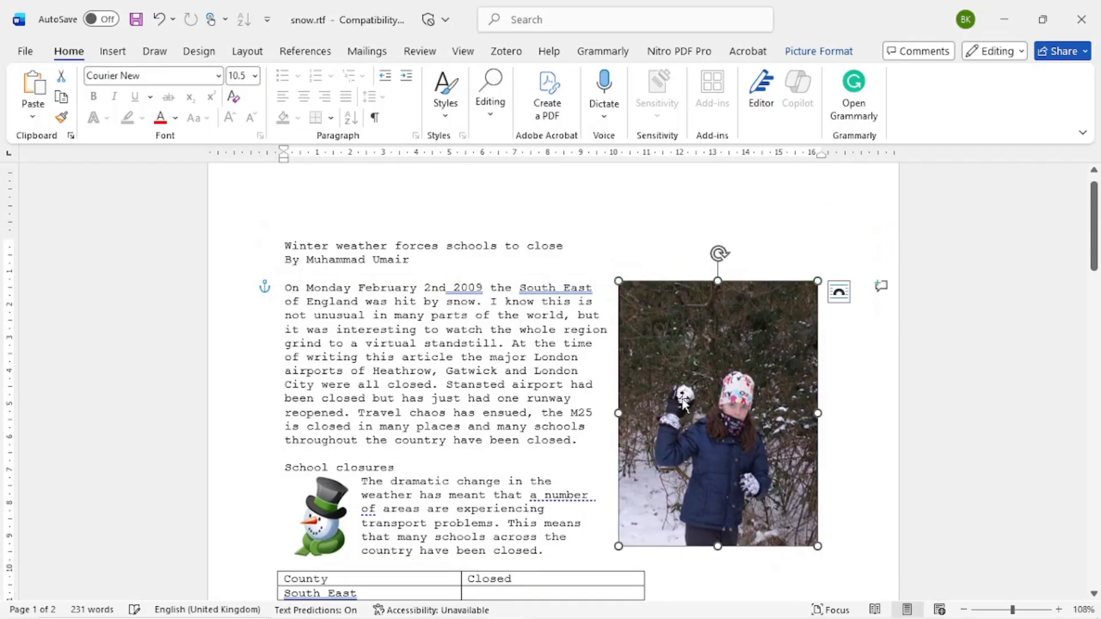
scroll(668, 397, "down", 3)
left_click(328, 400)
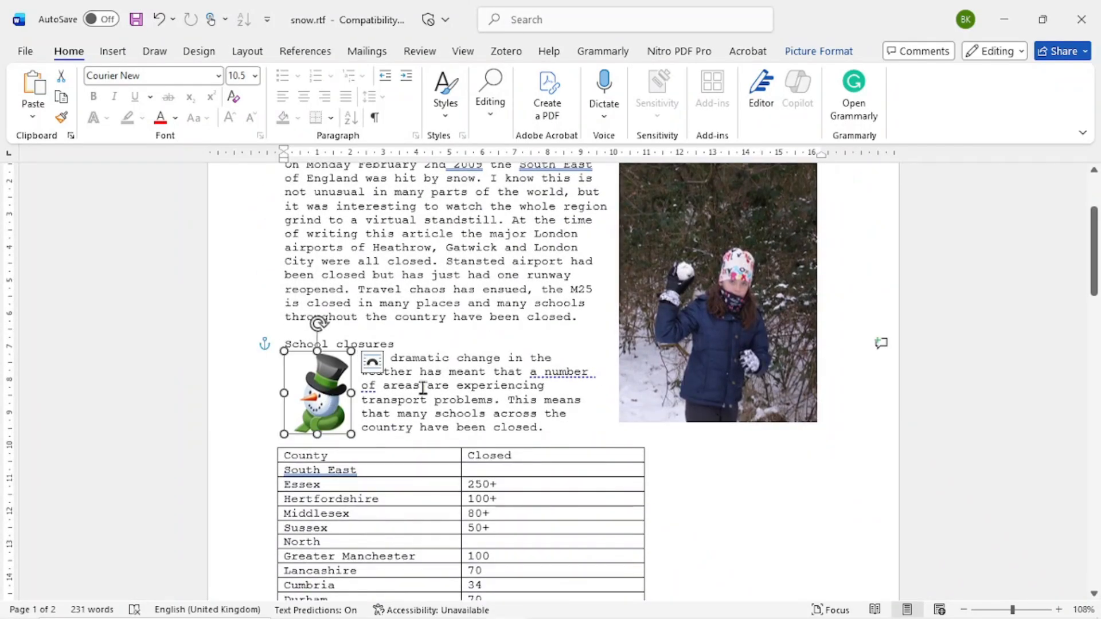
left_click(480, 402)
left_click(343, 404)
scroll(457, 345, "up", 1)
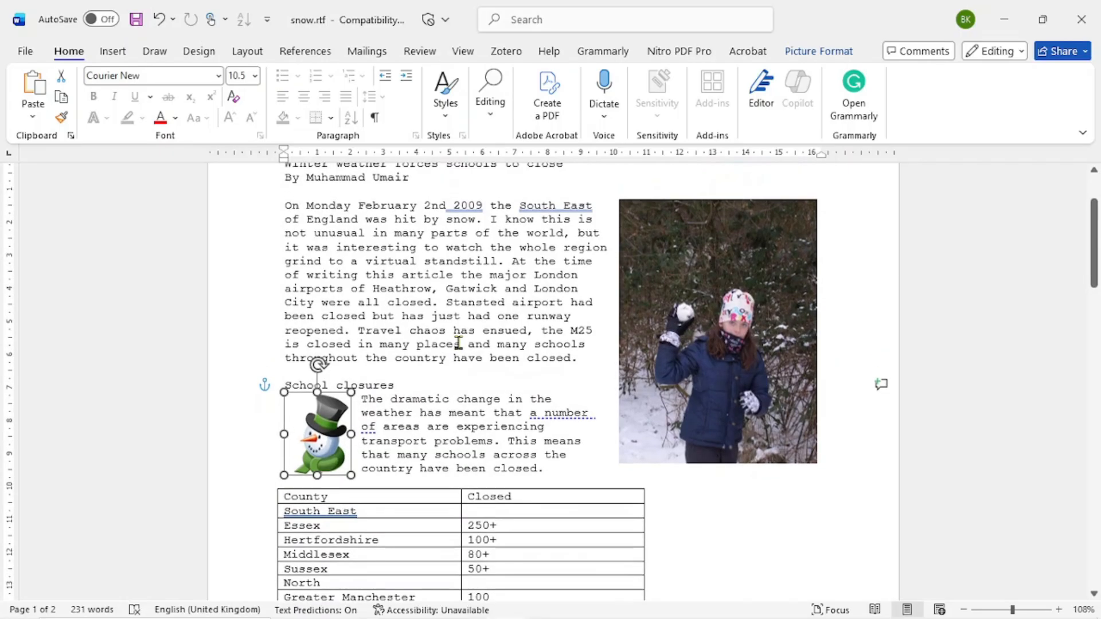
scroll(457, 344, "down", 1)
left_click(413, 358)
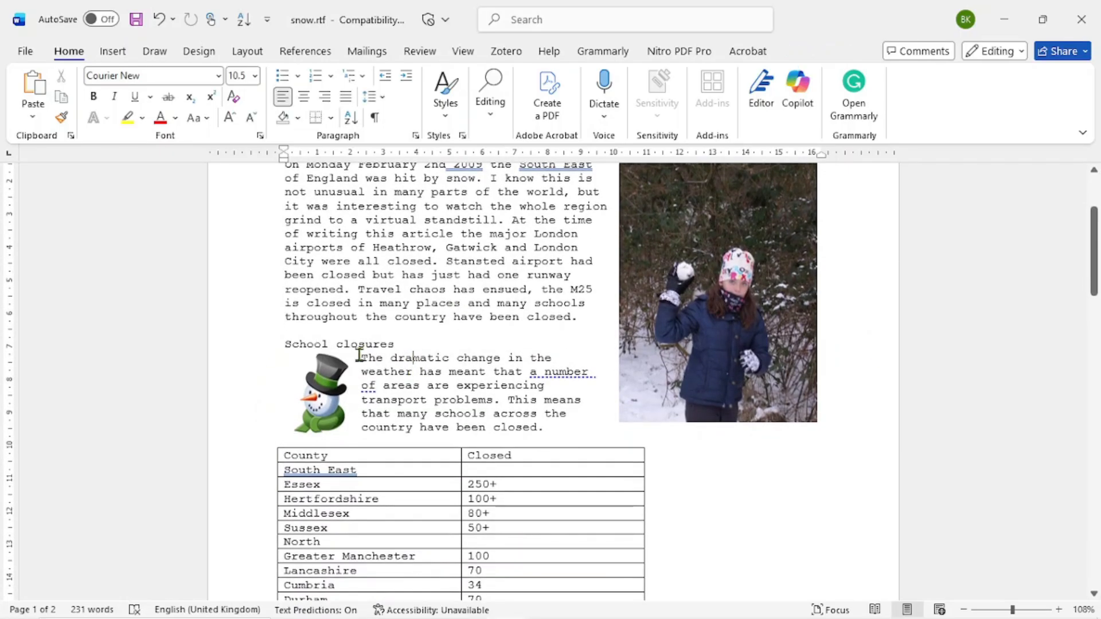
Try the snowman picture beside the School closures heading, and place it back at the top left of the second paragraph.
left_click(325, 370)
left_click_drag(325, 382, 331, 361)
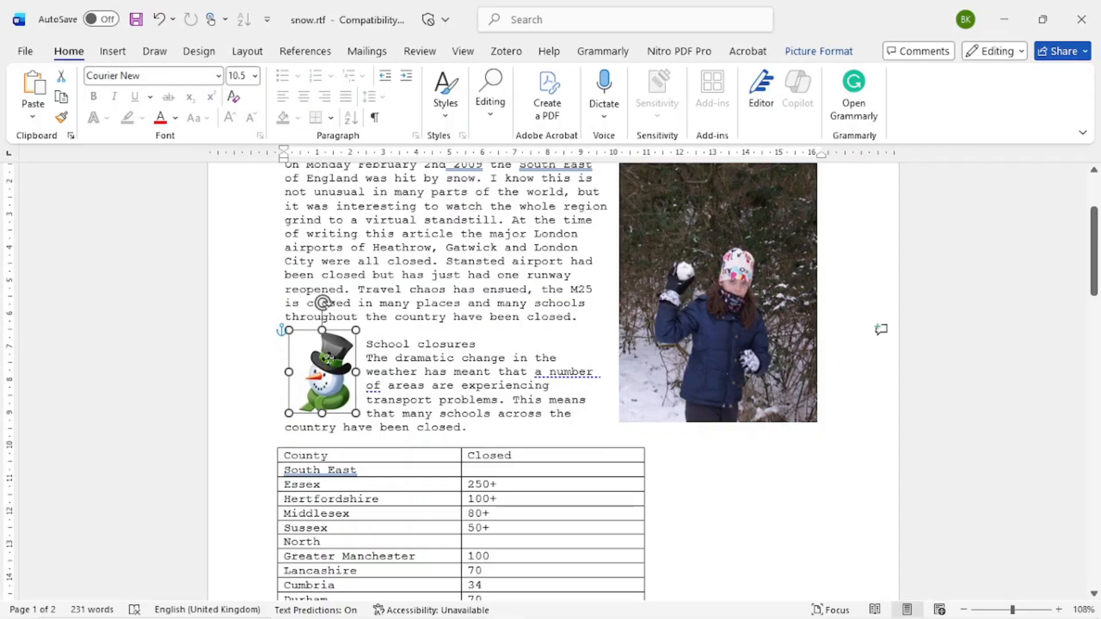
left_click_drag(475, 344, 333, 397)
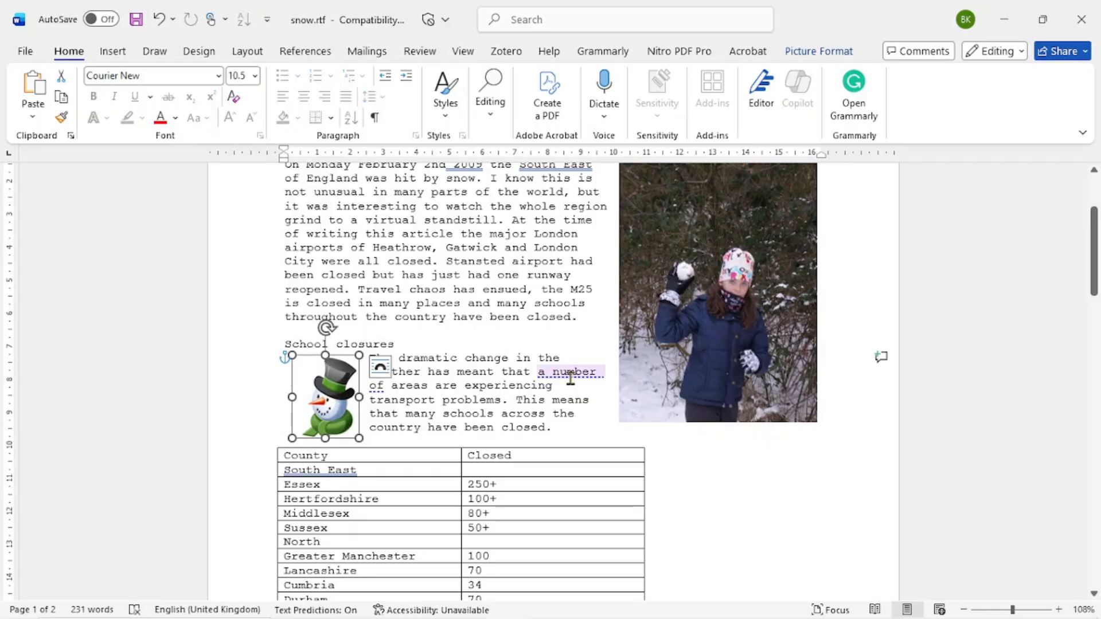
Check the snowman picture's placement, the county table and the trees picture at the end of snow.rtf.
left_click(498, 398)
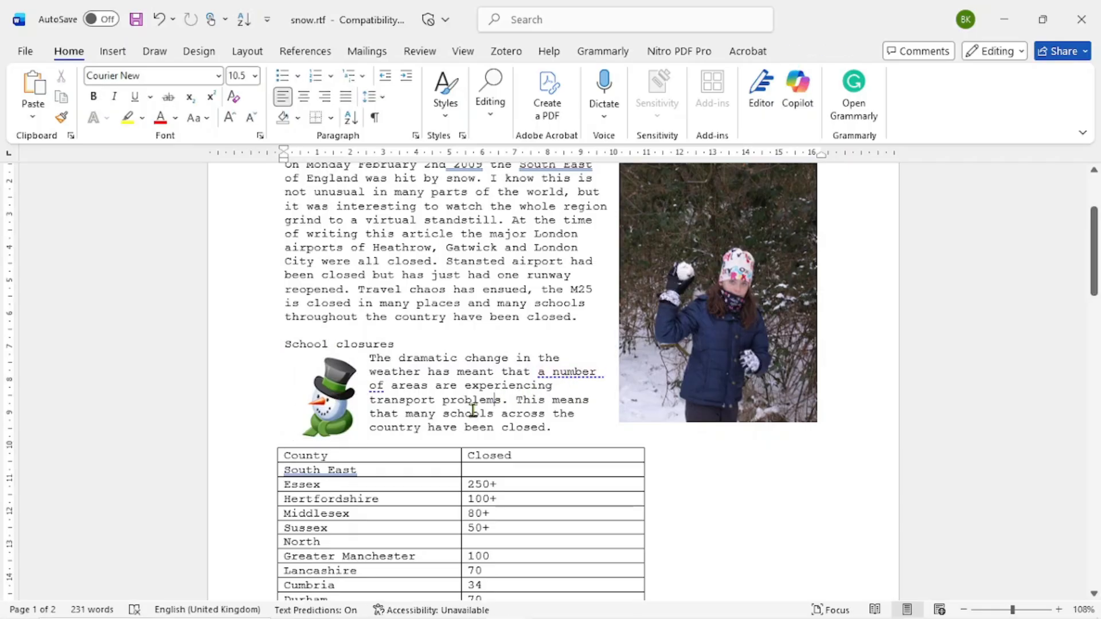
left_click(333, 386)
scroll(545, 432, "down", 4)
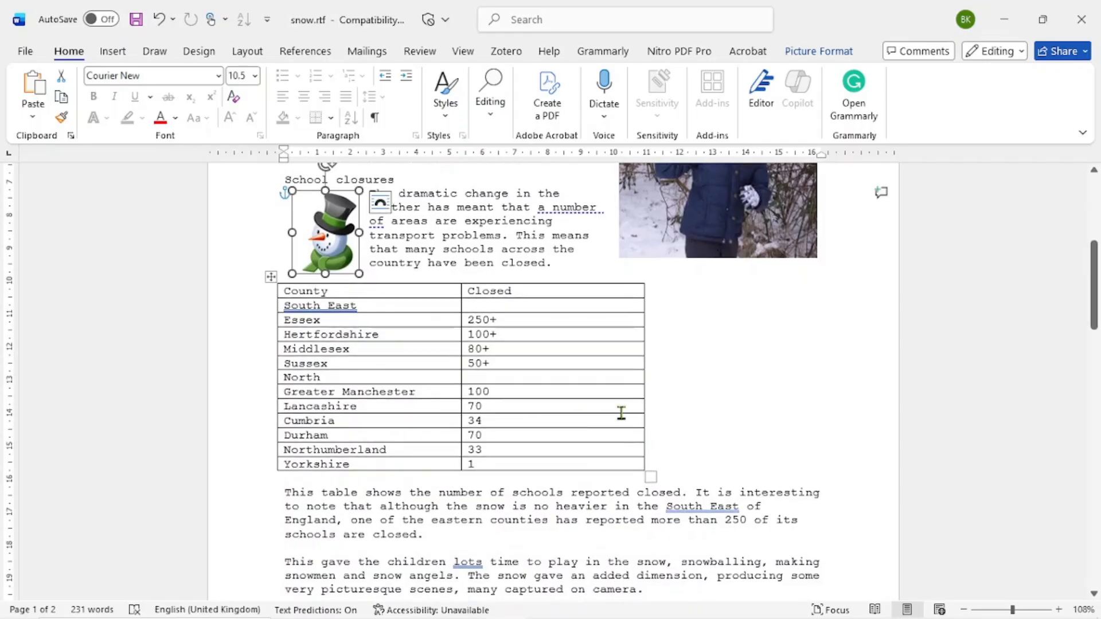
scroll(625, 413, "down", 5)
scroll(645, 367, "up", 6)
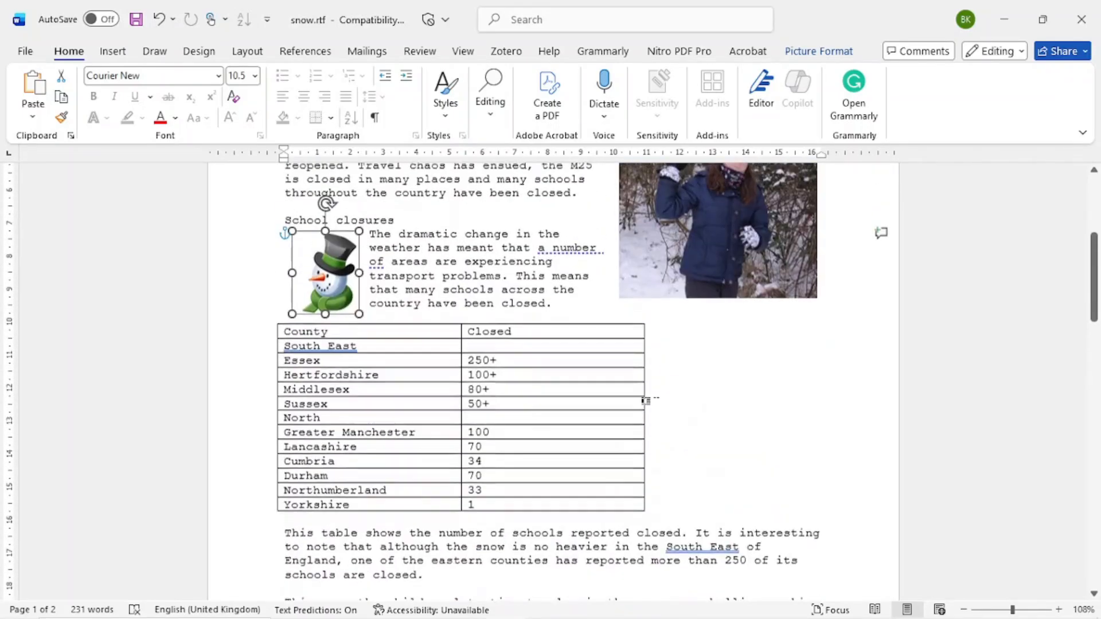
left_click(639, 504)
scroll(642, 493, "down", 1)
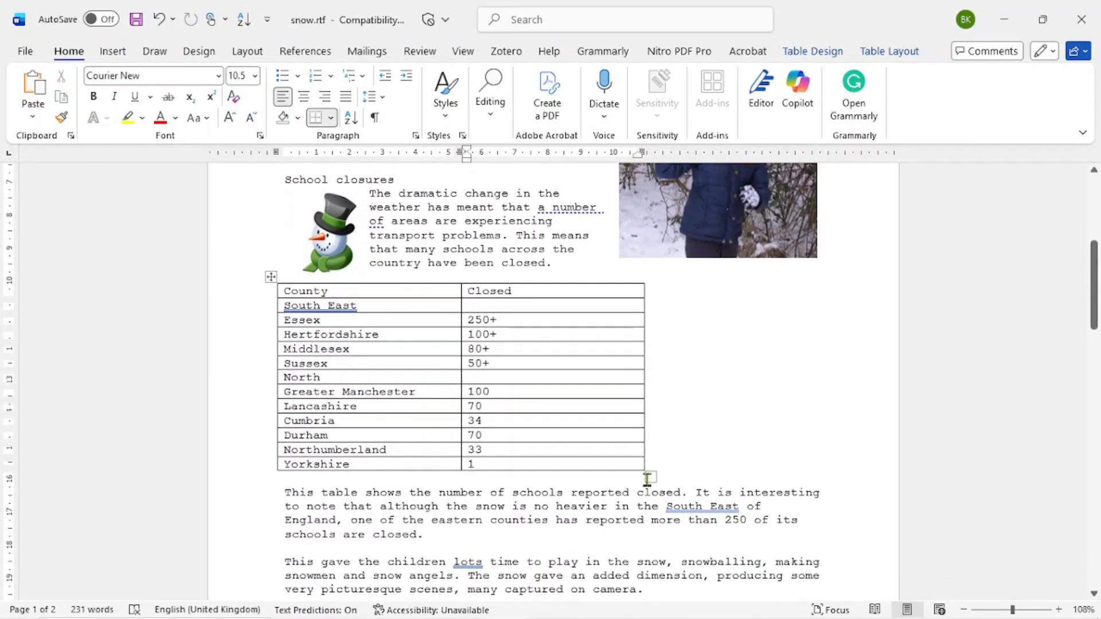
scroll(648, 473, "down", 15)
left_click(646, 459)
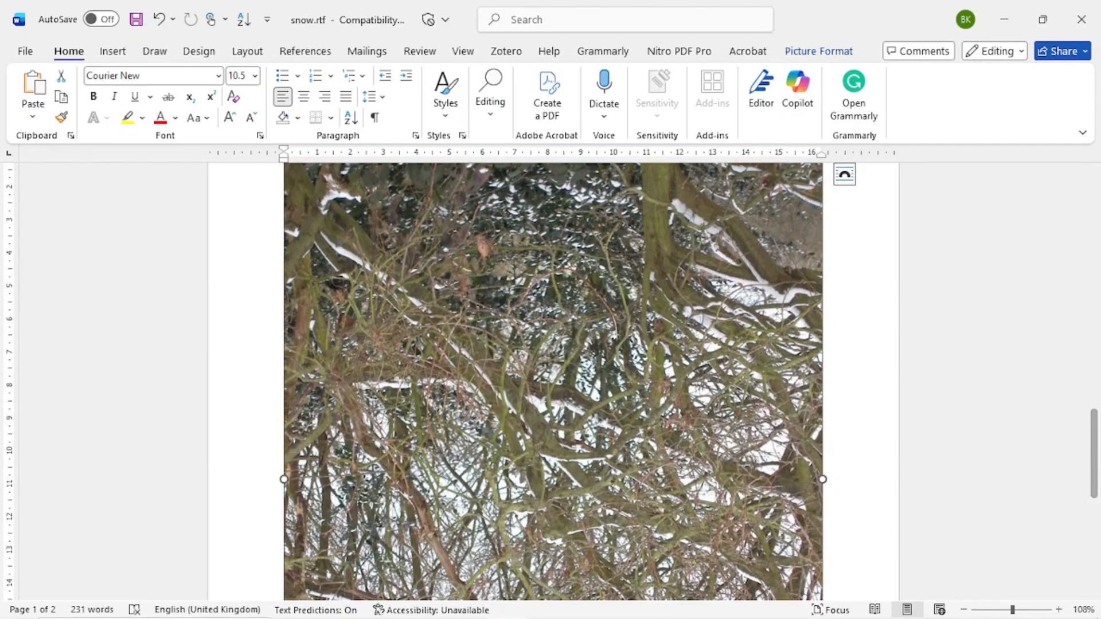
Switch to the textbook PDF in the browser and look back through its image-editing tasks, from Task 12i to Task 12e.
left_click(427, 606)
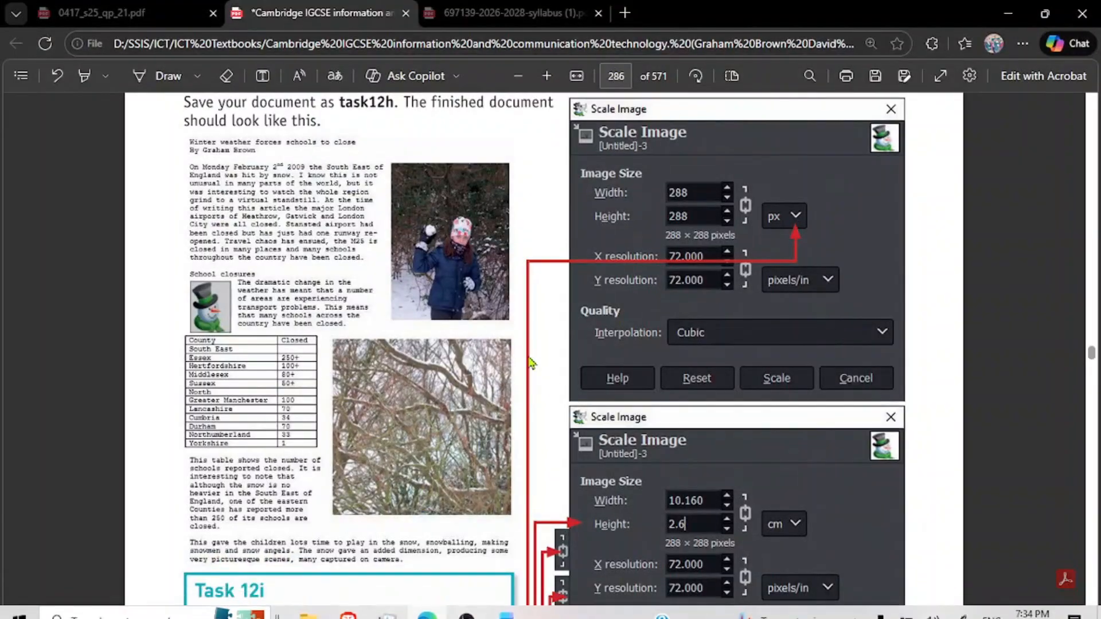
scroll(419, 318, "down", 5)
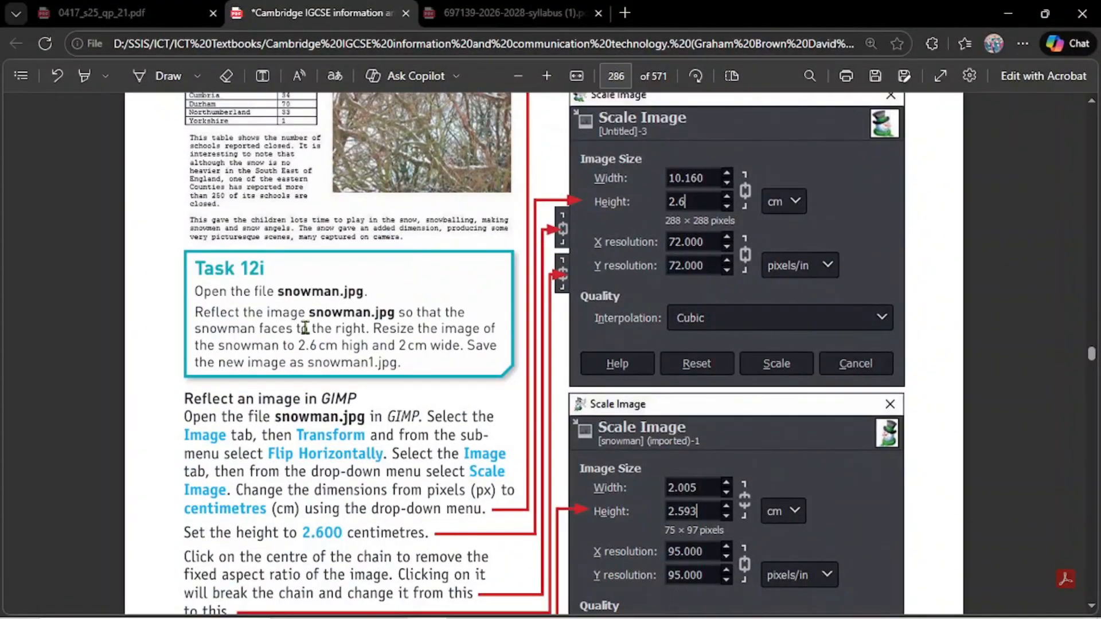
scroll(322, 328, "up", 10)
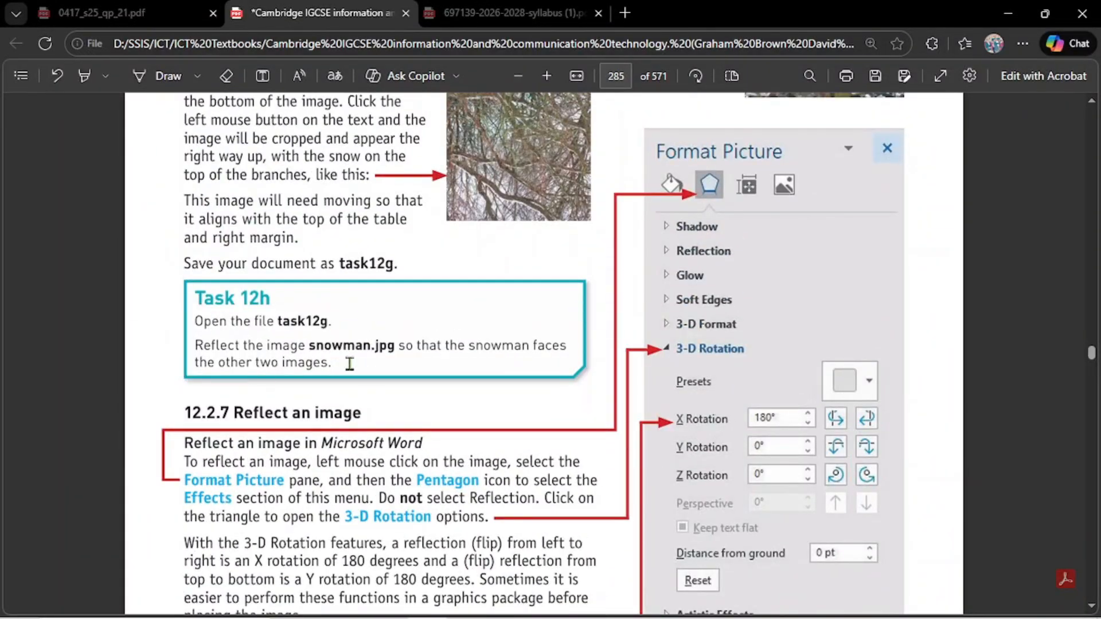
scroll(349, 364, "up", 10)
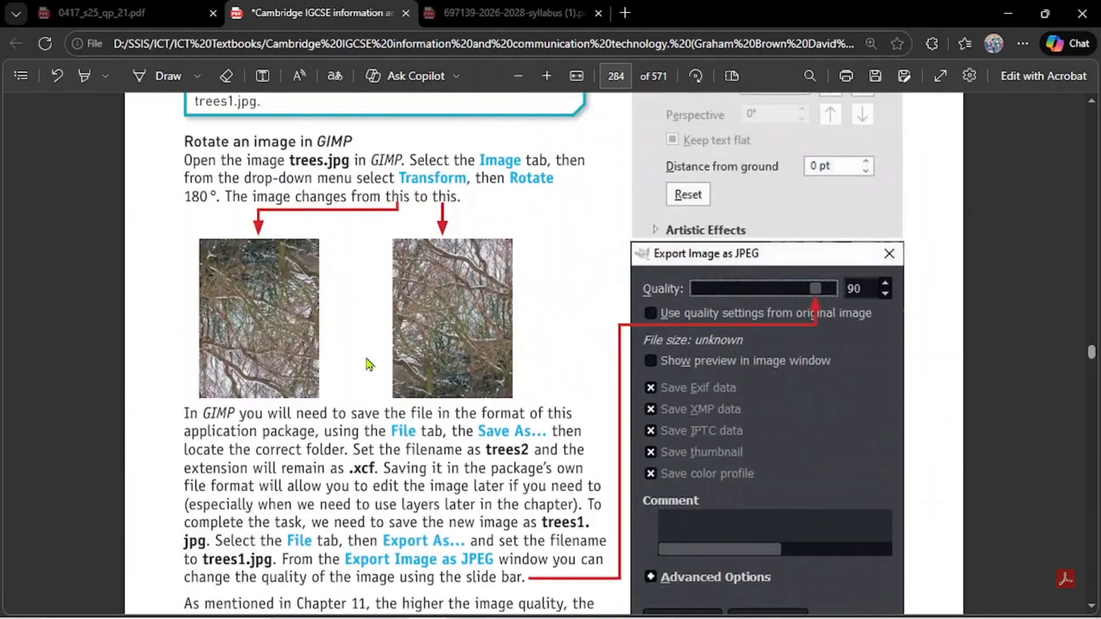
scroll(369, 364, "up", 7)
scroll(248, 375, "down", 4)
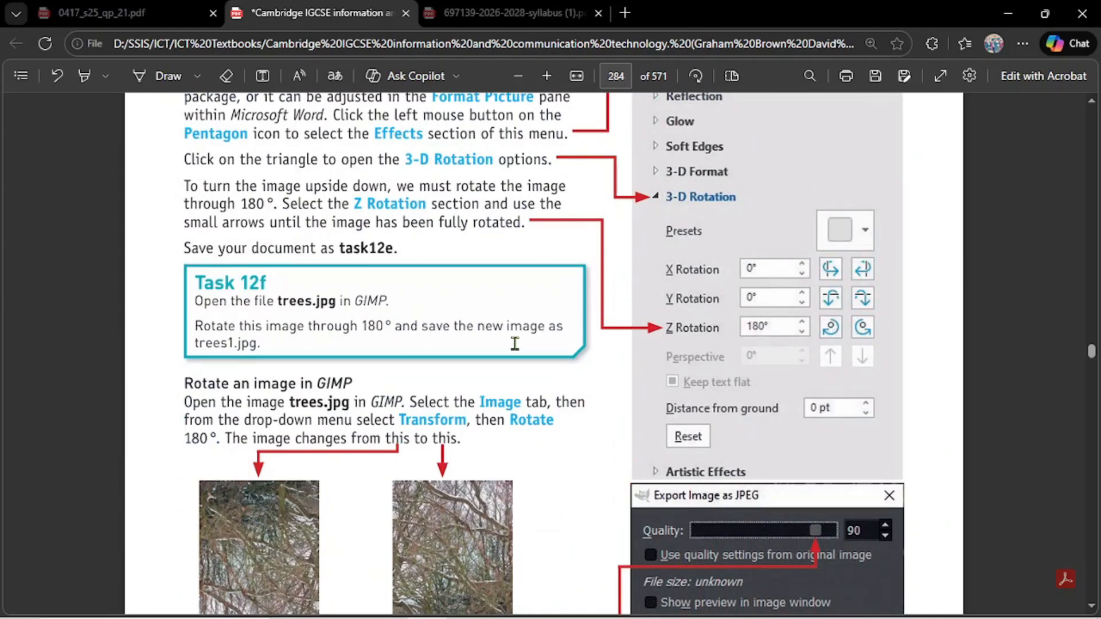
scroll(515, 344, "up", 5)
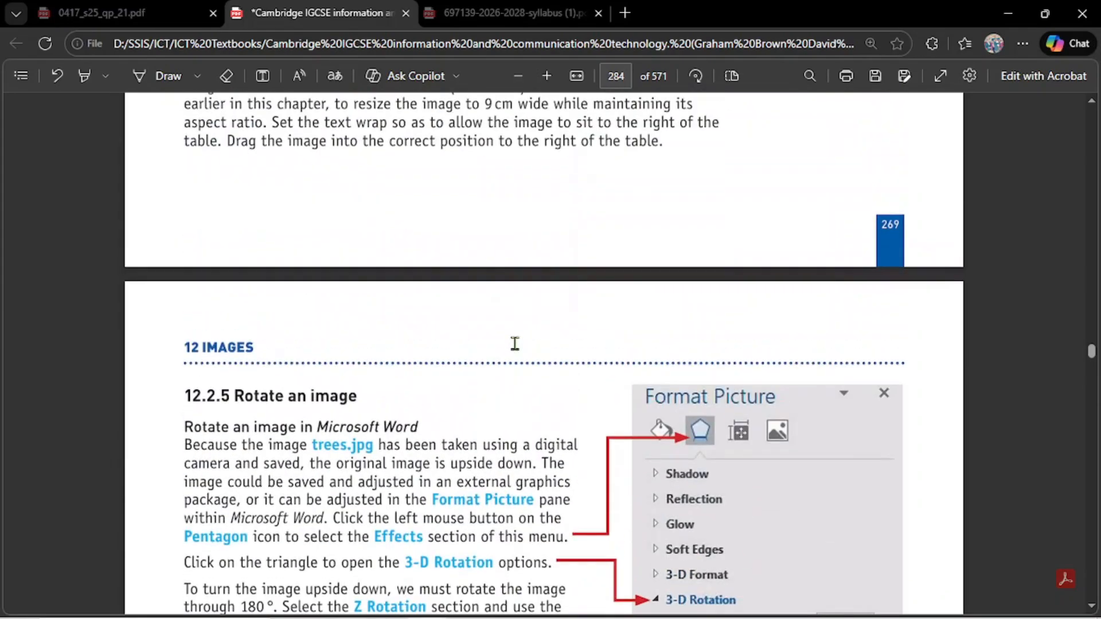
scroll(515, 344, "down", 8)
scroll(515, 344, "down", 4)
scroll(505, 350, "up", 20)
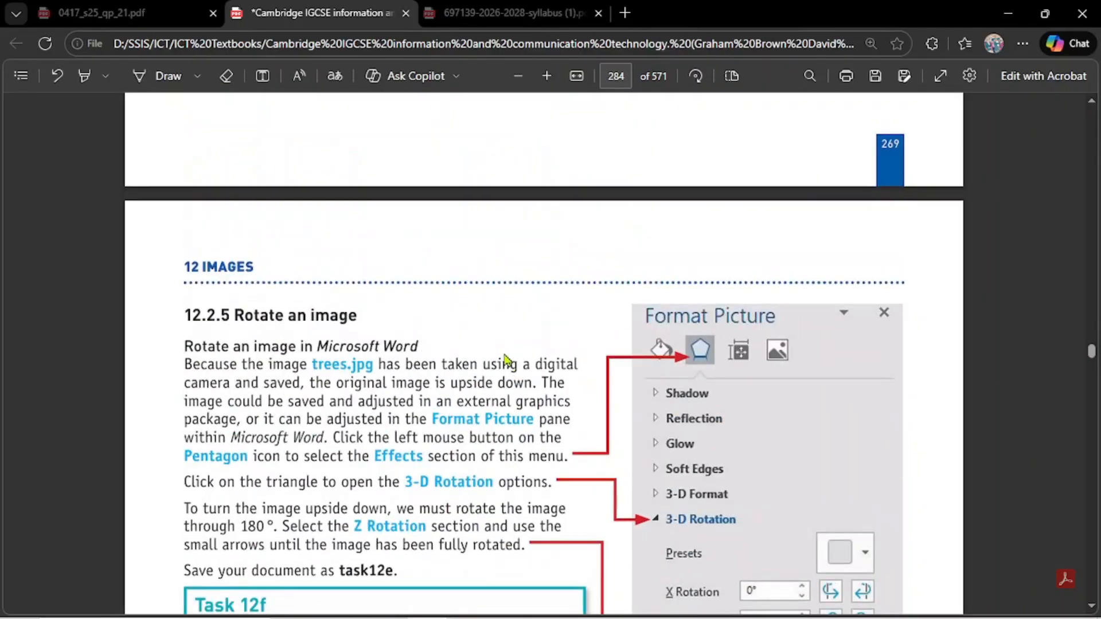
scroll(490, 360, "down", 5)
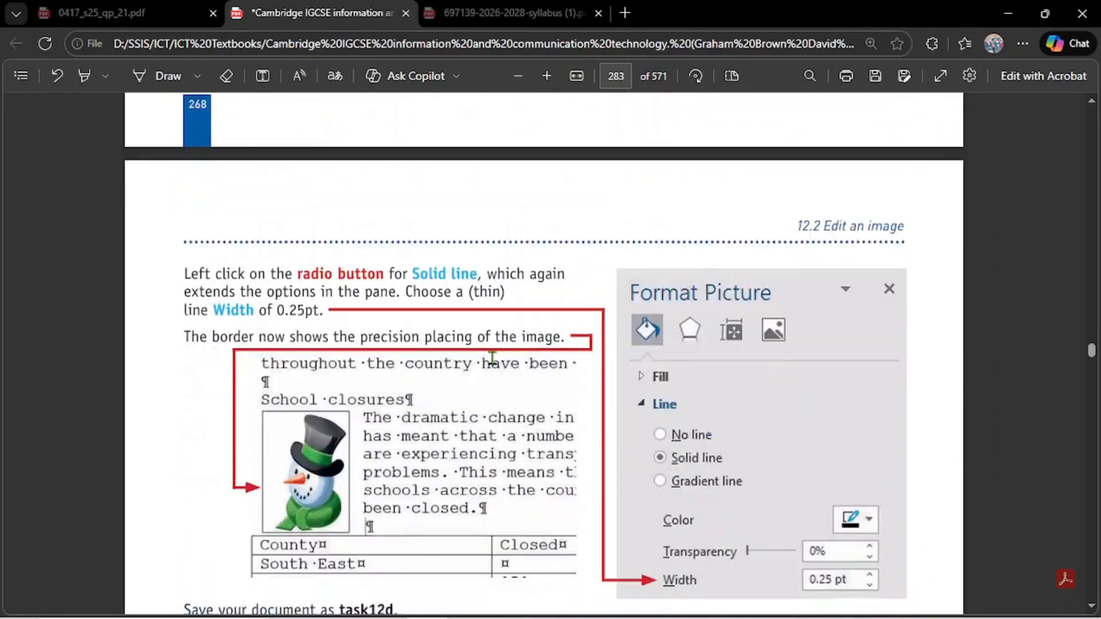
scroll(491, 359, "up", 8)
scroll(492, 358, "down", 8)
scroll(492, 358, "down", 2)
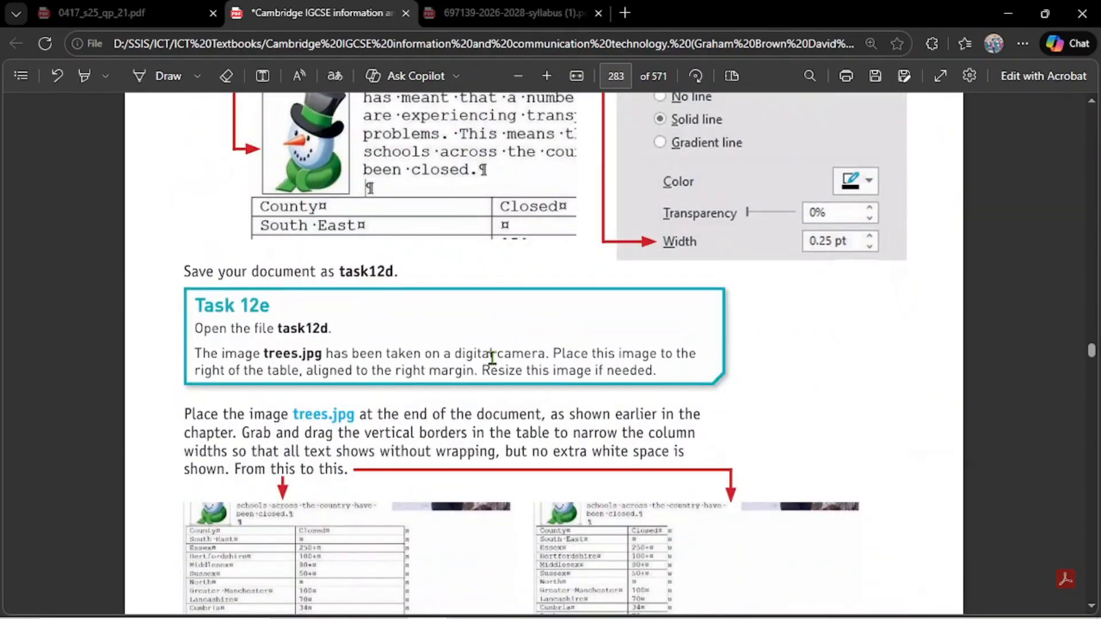
Look through the textbook's sections on wrapping text and placing images, down to the instructions for fitting trees.jpg beside the table.
scroll(366, 370, "up", 20)
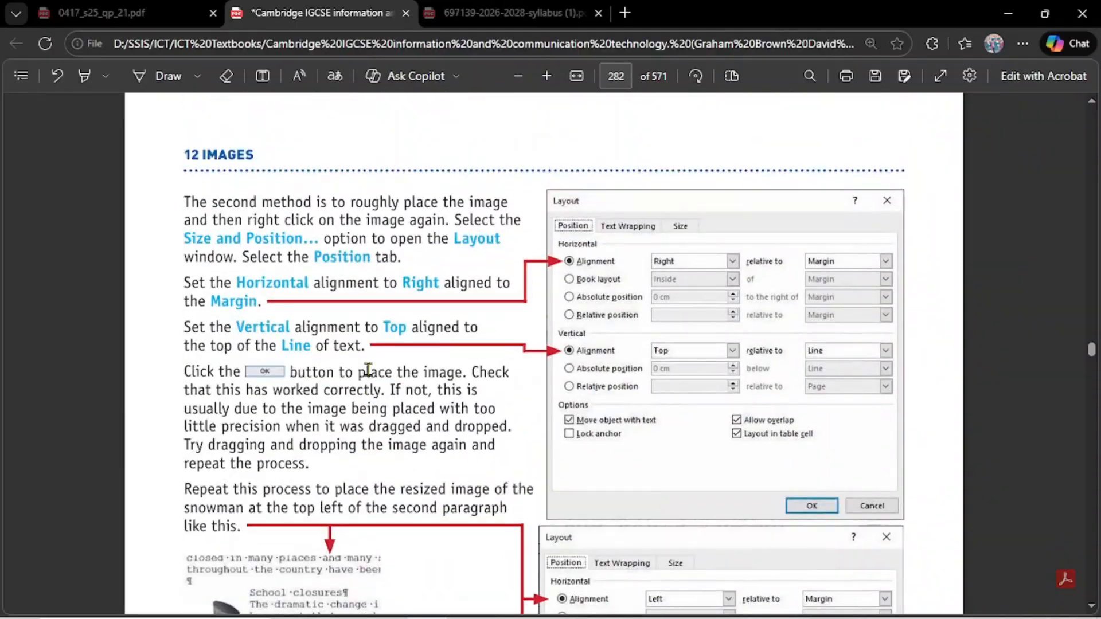
scroll(368, 370, "down", 7)
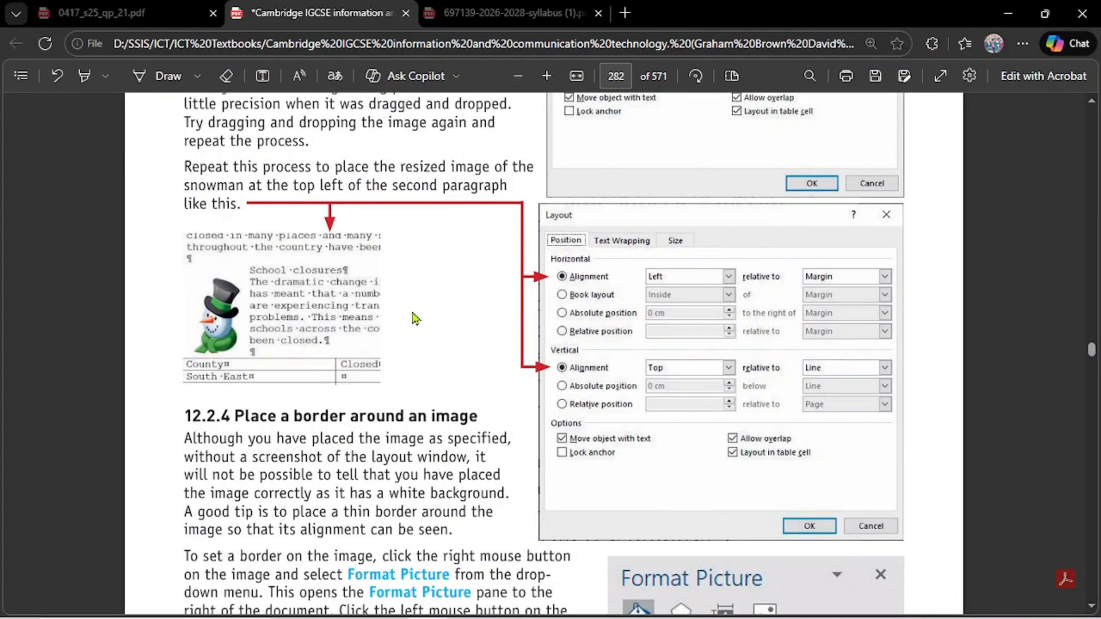
scroll(412, 315, "up", 20)
scroll(401, 321, "down", 8)
scroll(388, 340, "up", 14)
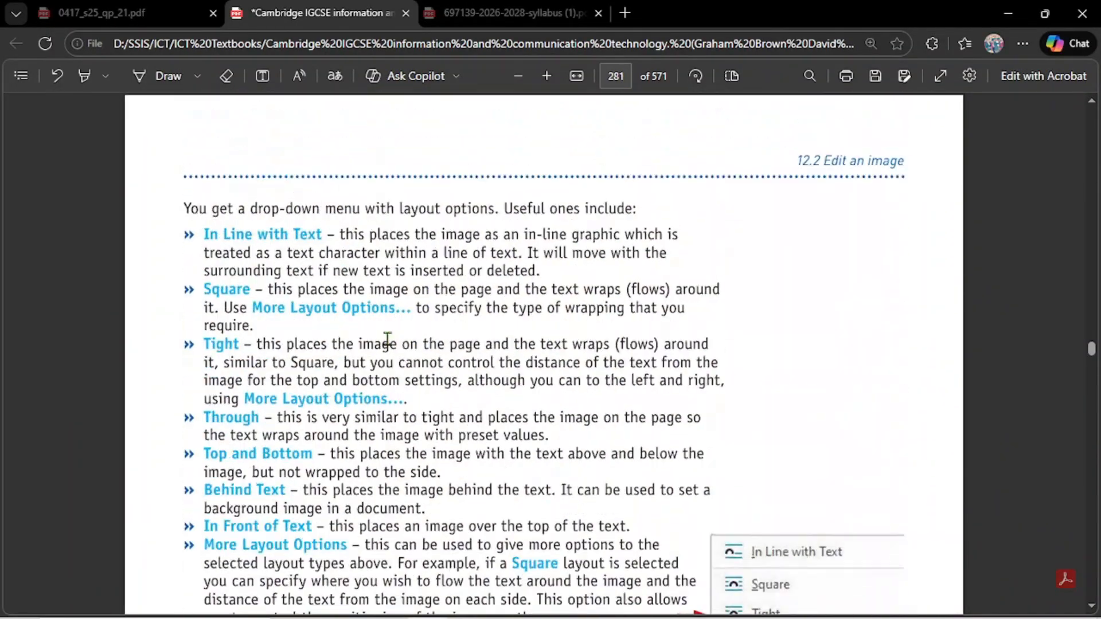
scroll(387, 341, "up", 15)
scroll(387, 351, "down", 20)
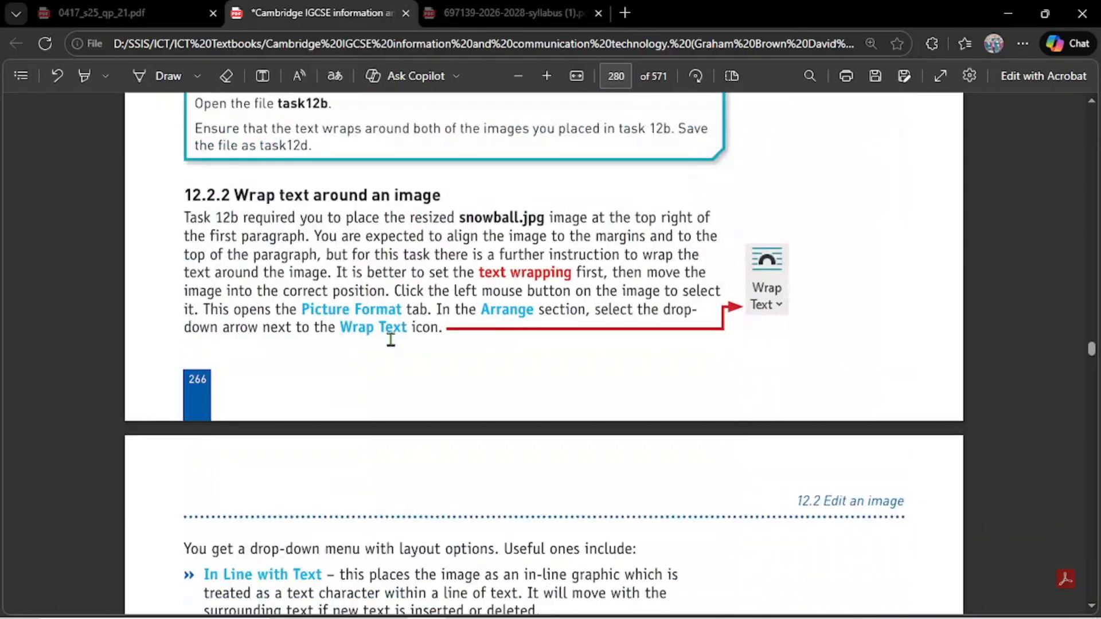
scroll(416, 317, "down", 15)
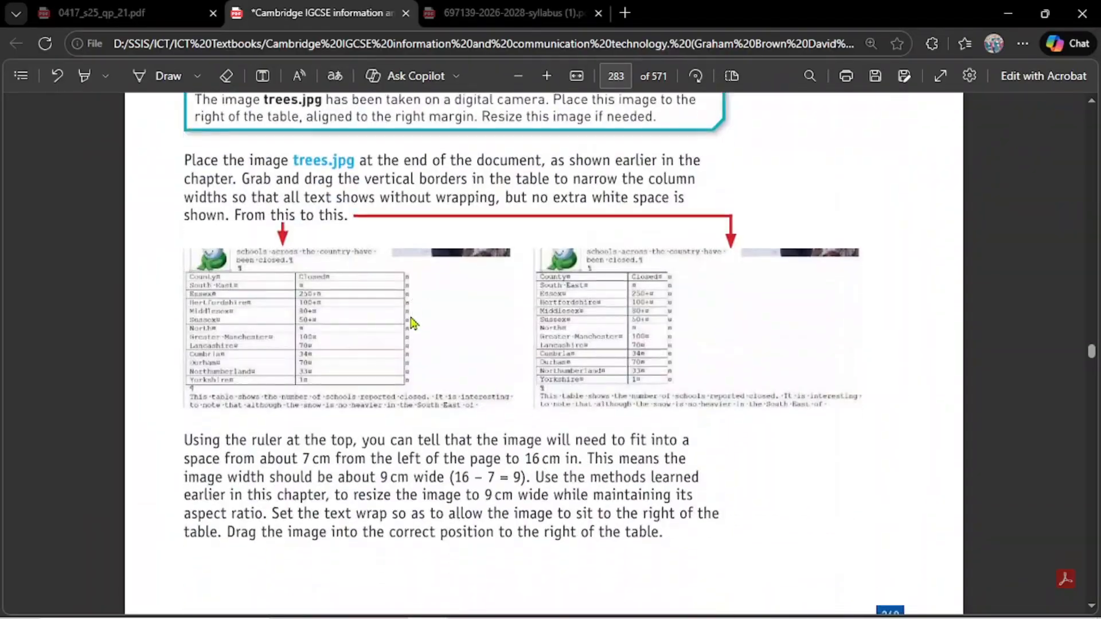
Review the textbook's guidance on sizing trees.jpg, the text wrapping options and the Layout alignment settings for the snowman.
scroll(418, 315, "up", 4)
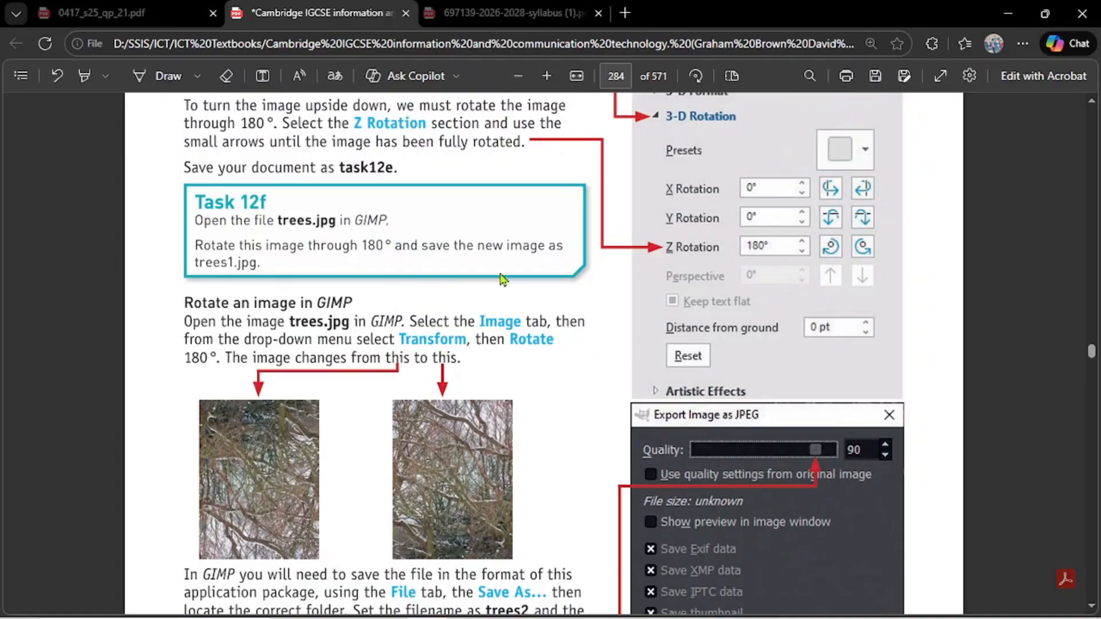
scroll(512, 259, "up", 20)
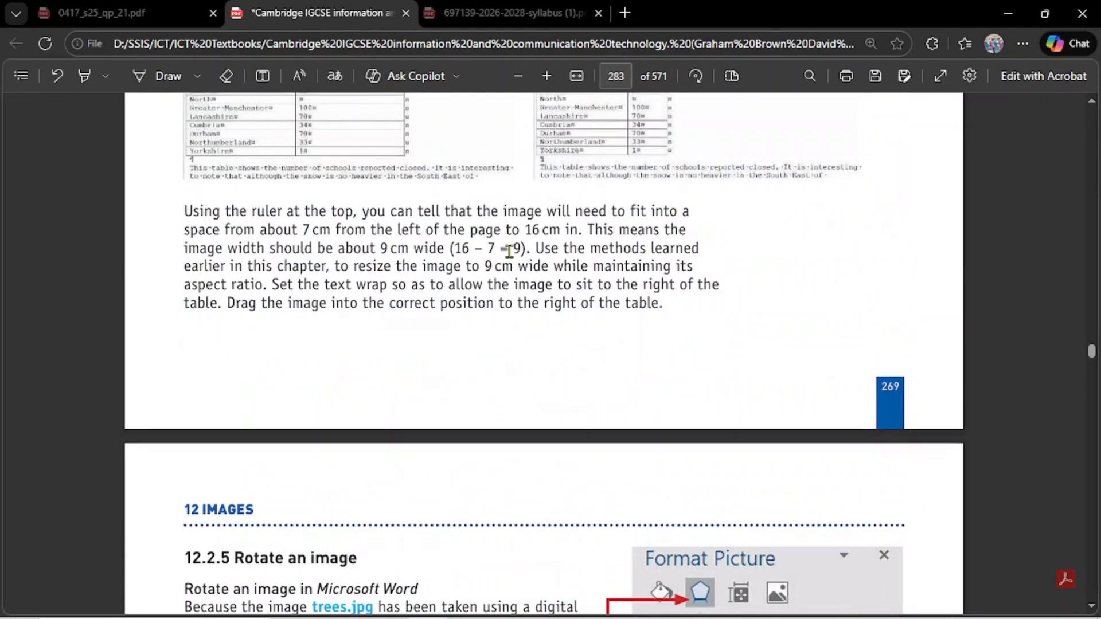
scroll(509, 252, "up", 12)
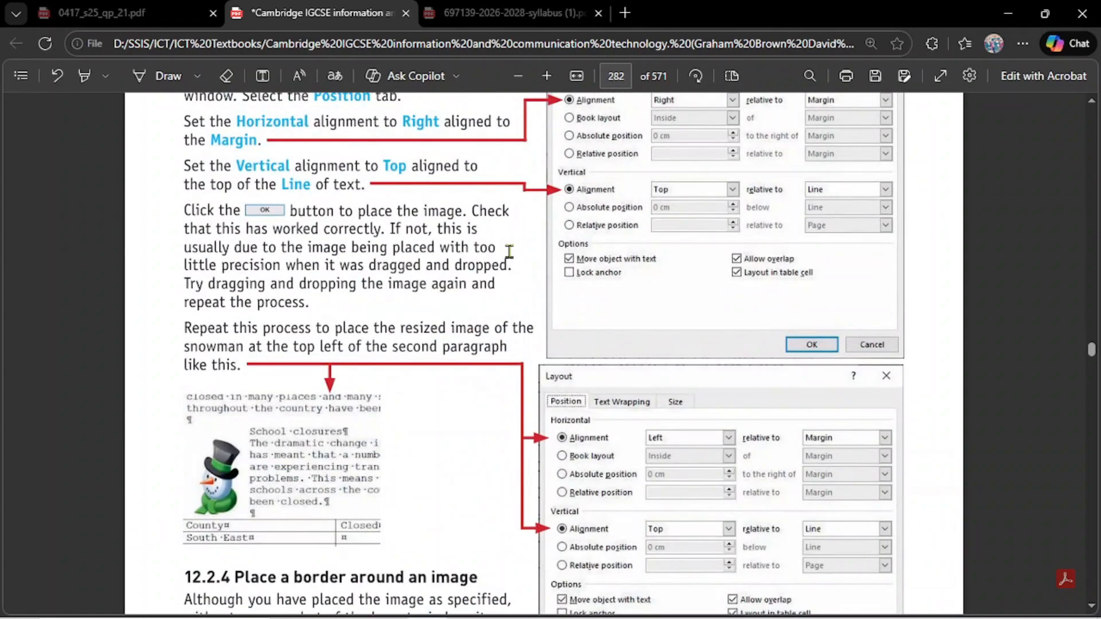
scroll(509, 250, "up", 10)
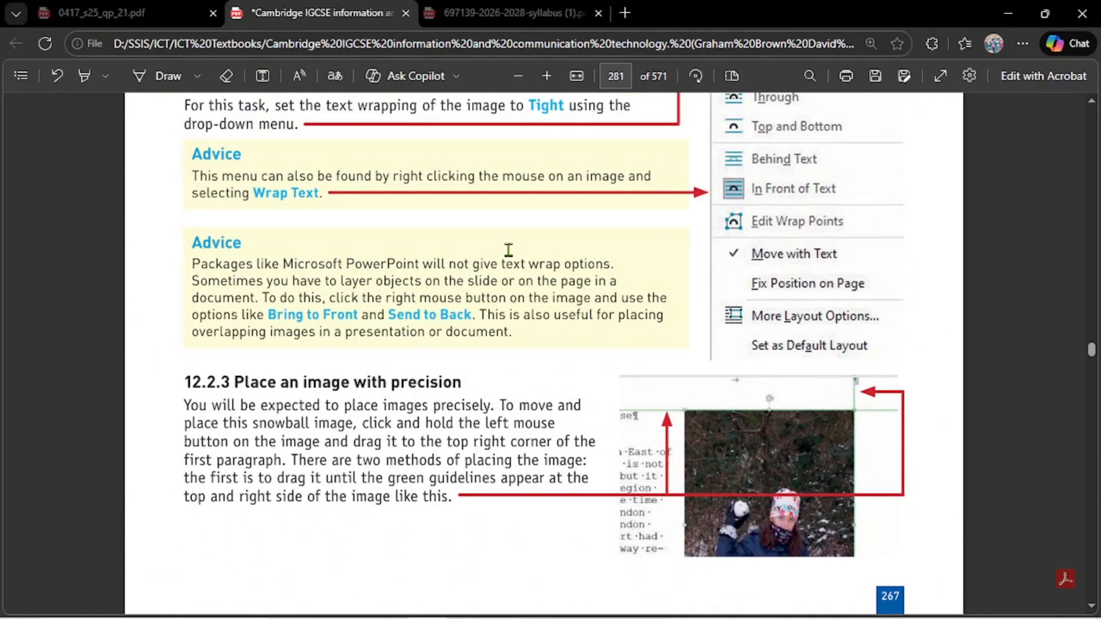
scroll(509, 250, "up", 3)
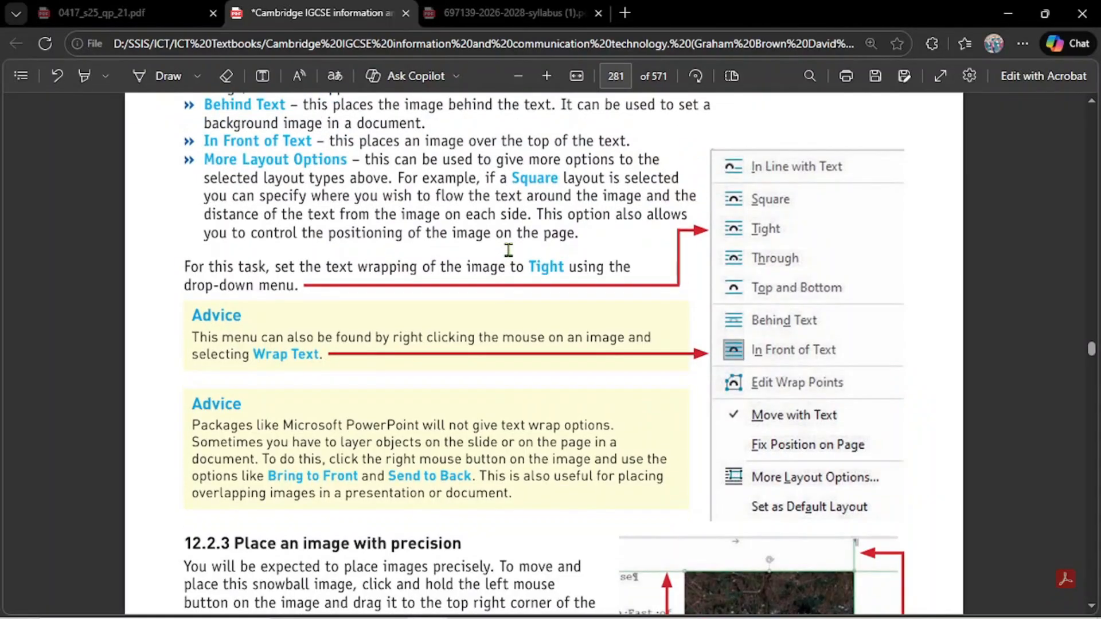
scroll(509, 251, "up", 7)
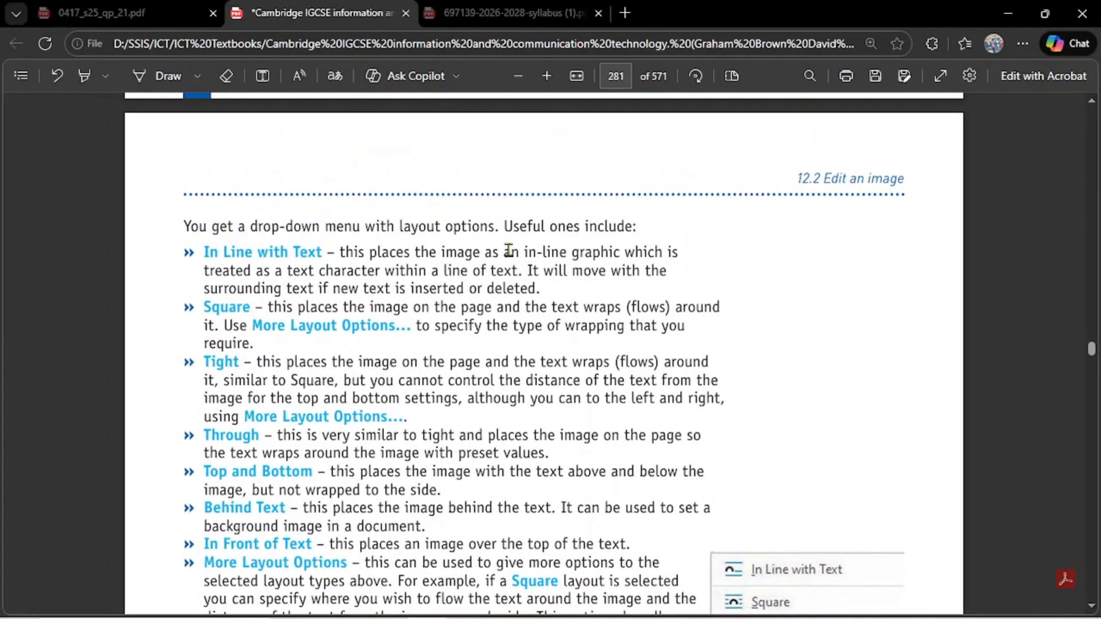
scroll(509, 250, "down", 14)
scroll(509, 251, "down", 20)
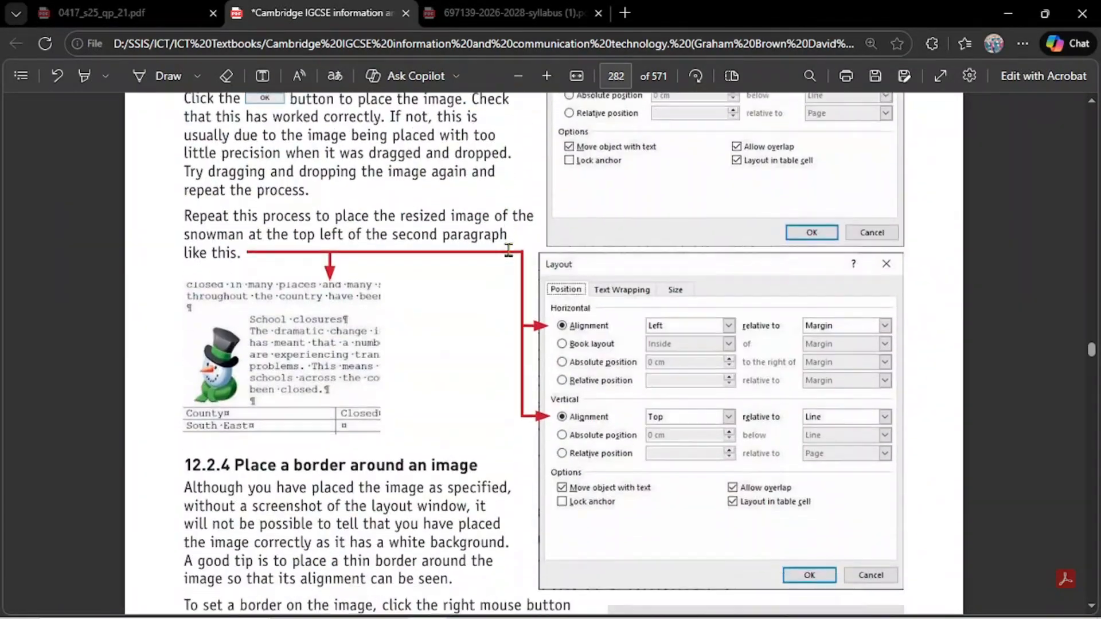
Read the textbook's instructions for rotating and cropping trees.jpg and reflecting snowman.jpg in Word.
scroll(509, 250, "down", 10)
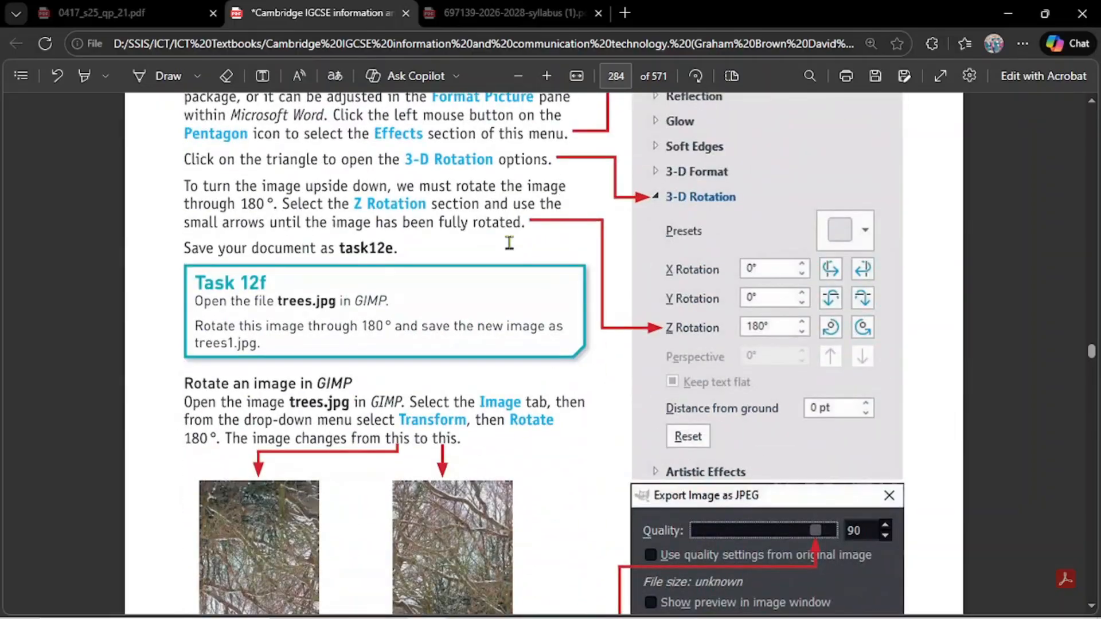
scroll(512, 243, "up", 2)
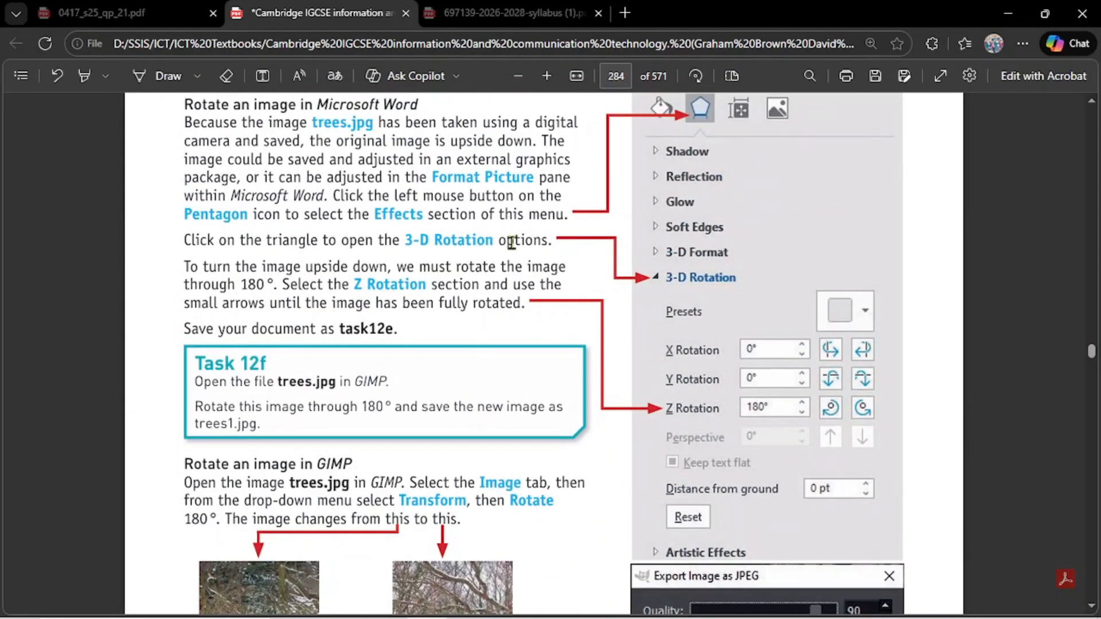
scroll(511, 244, "up", 3)
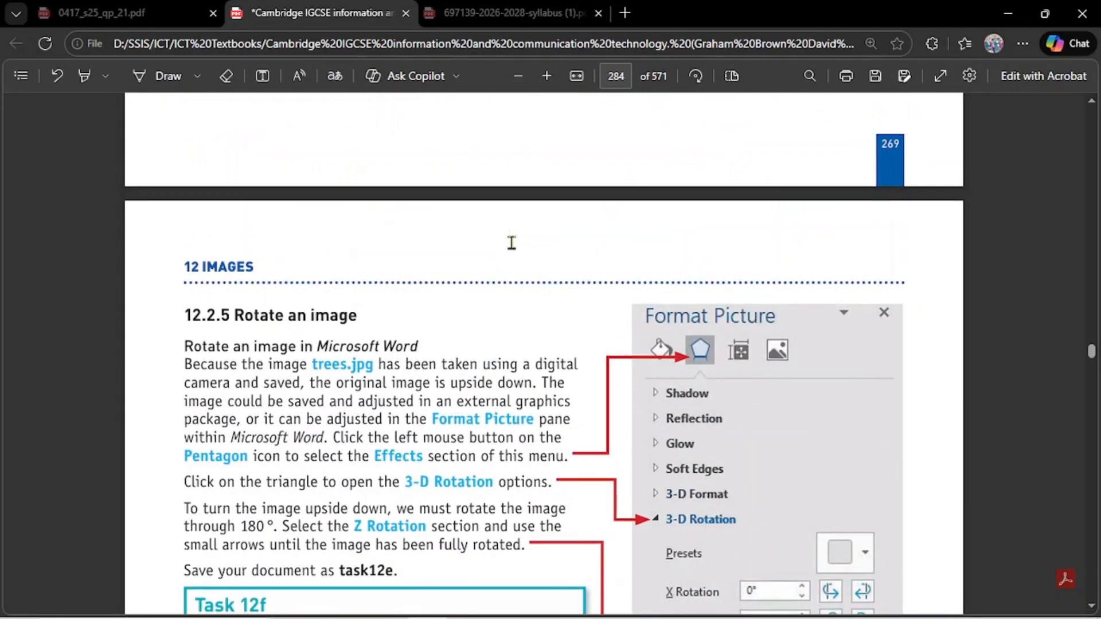
scroll(511, 243, "down", 15)
scroll(512, 249, "down", 4)
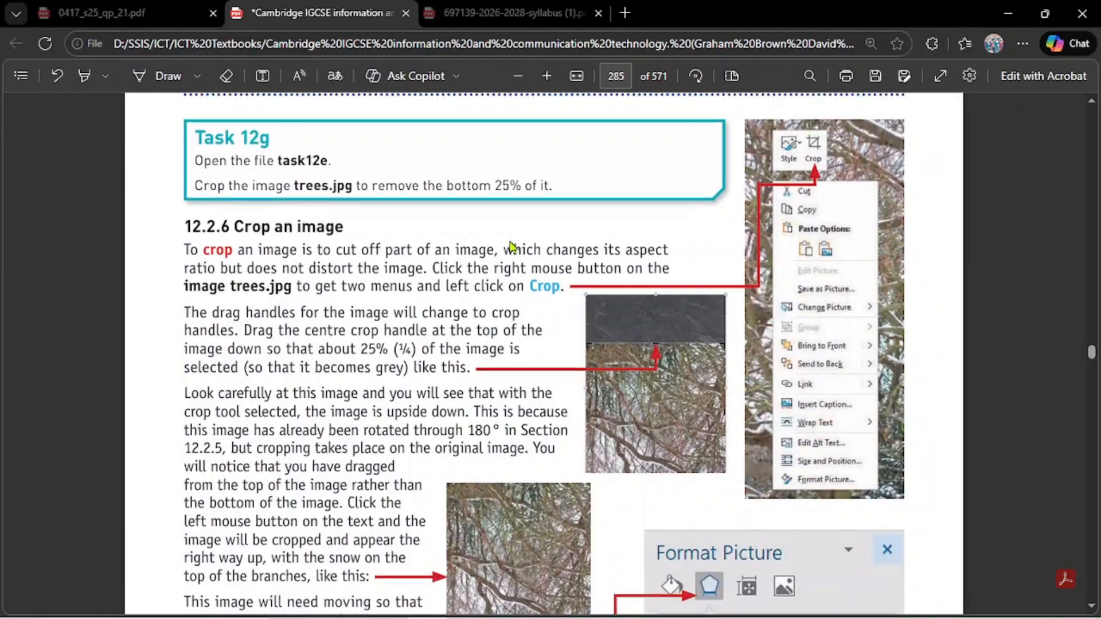
scroll(512, 252, "down", 8)
scroll(512, 247, "up", 6)
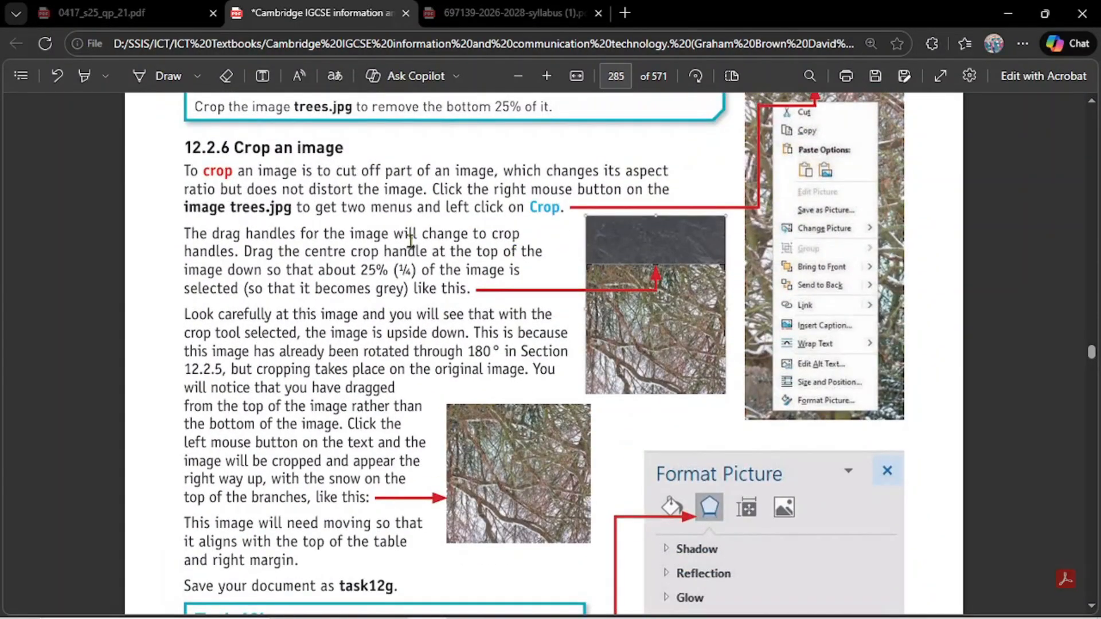
scroll(349, 222, "down", 4)
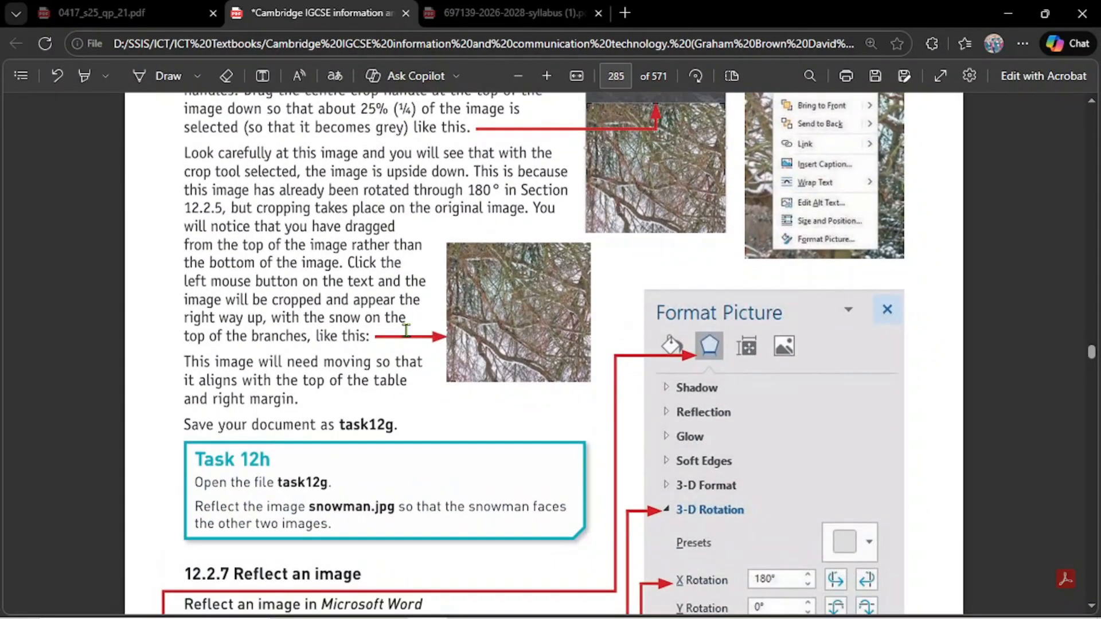
scroll(406, 332, "down", 6)
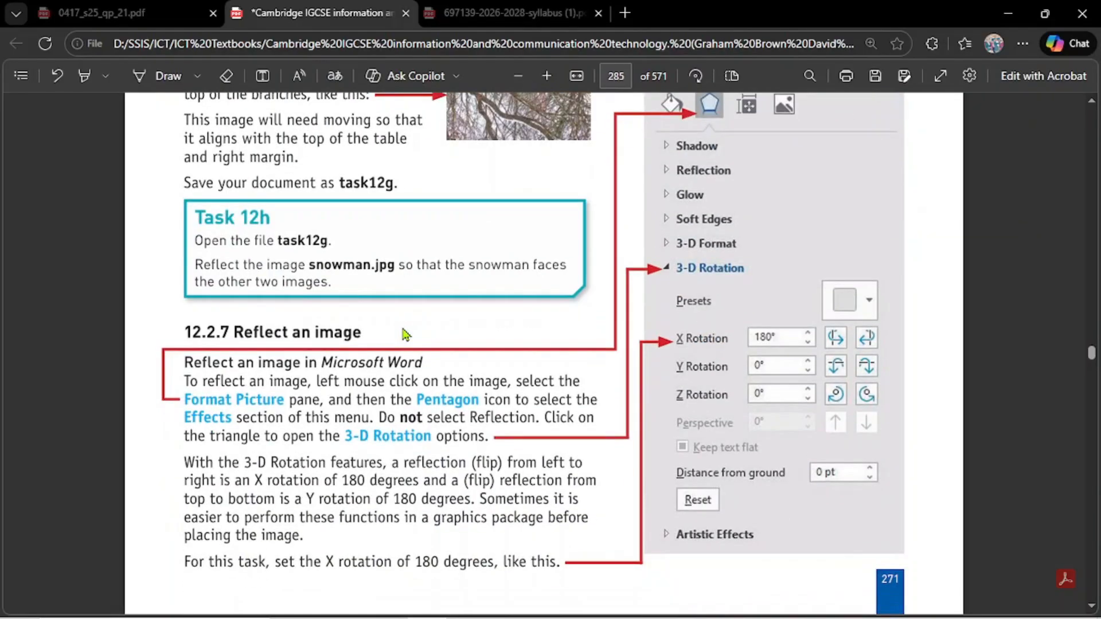
scroll(407, 336, "up", 12)
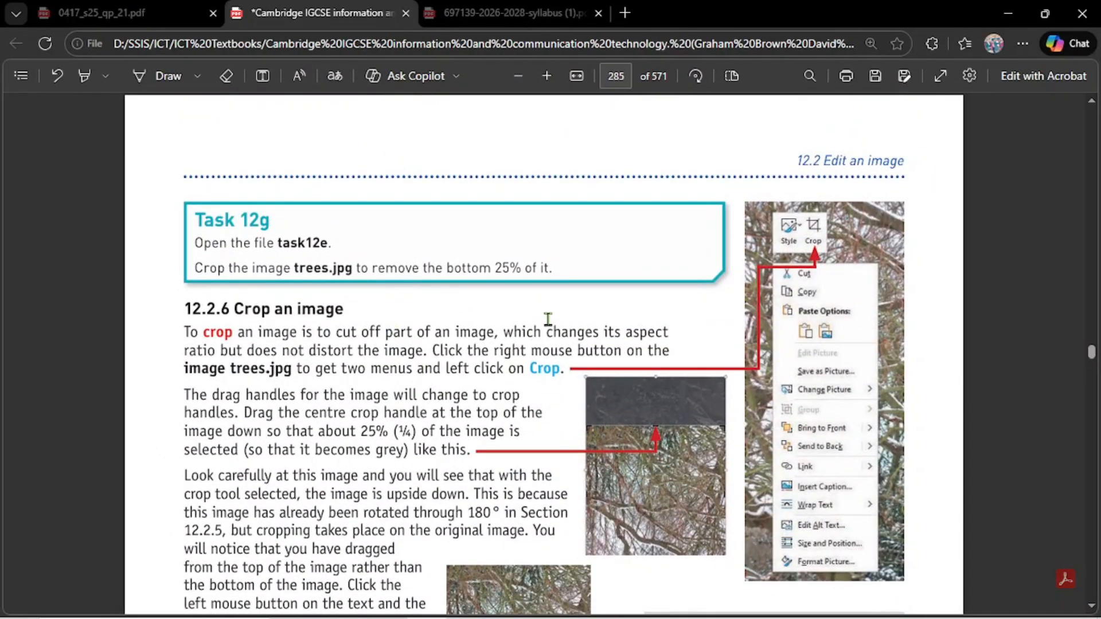
scroll(551, 310, "down", 4)
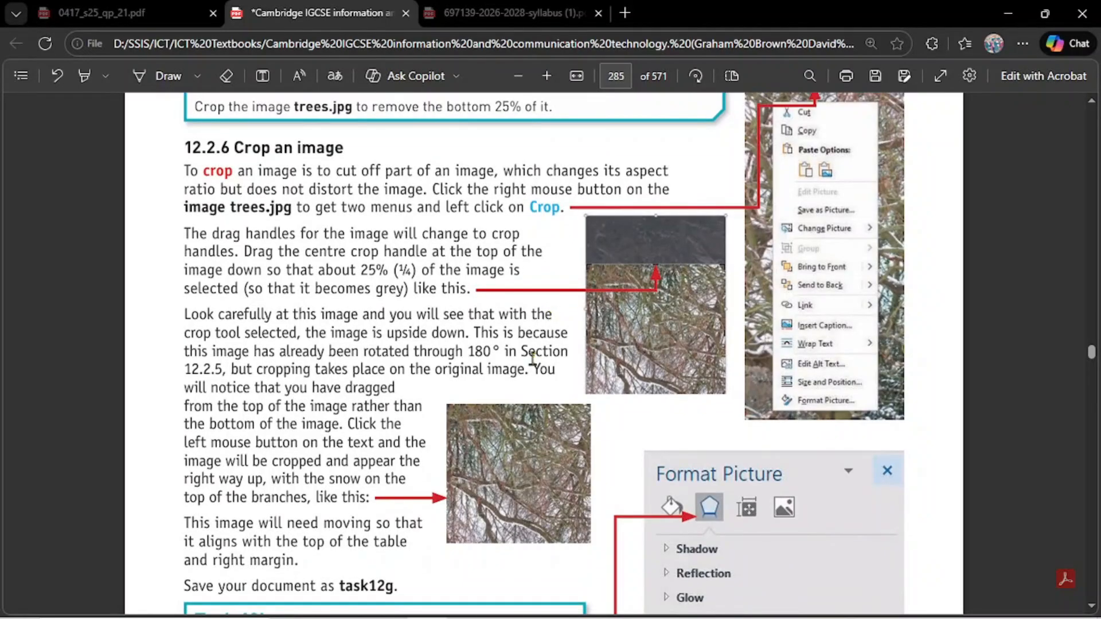
Look over the trees picture on page 2 of snow.rtf in Word and reread the cropping instructions in the browser's textbook PDF.
mouse_move(505, 608)
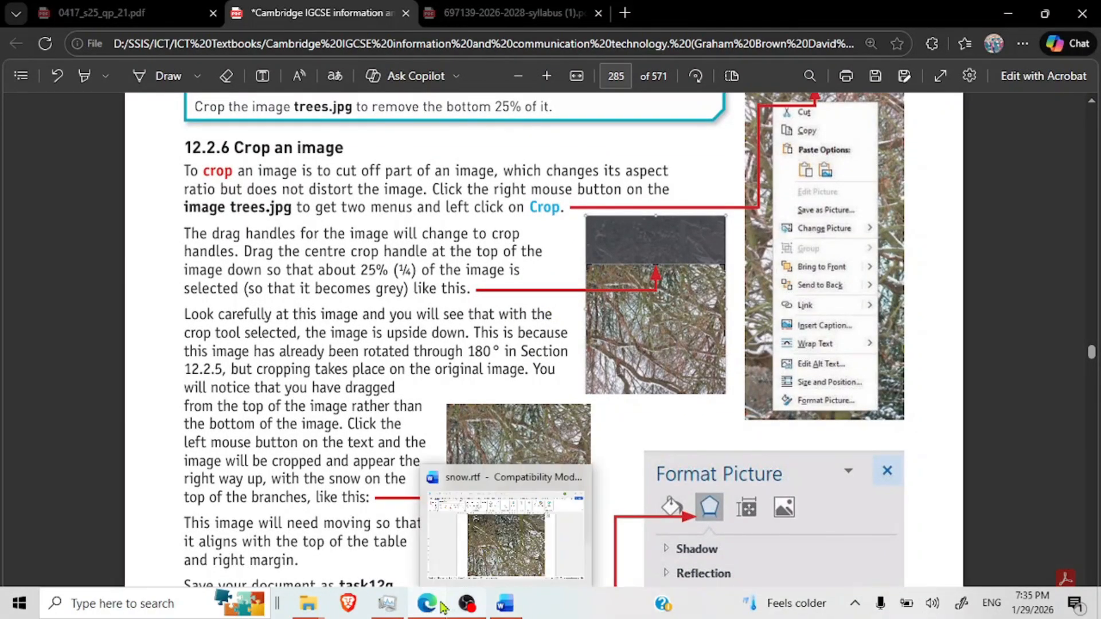
mouse_move(317, 608)
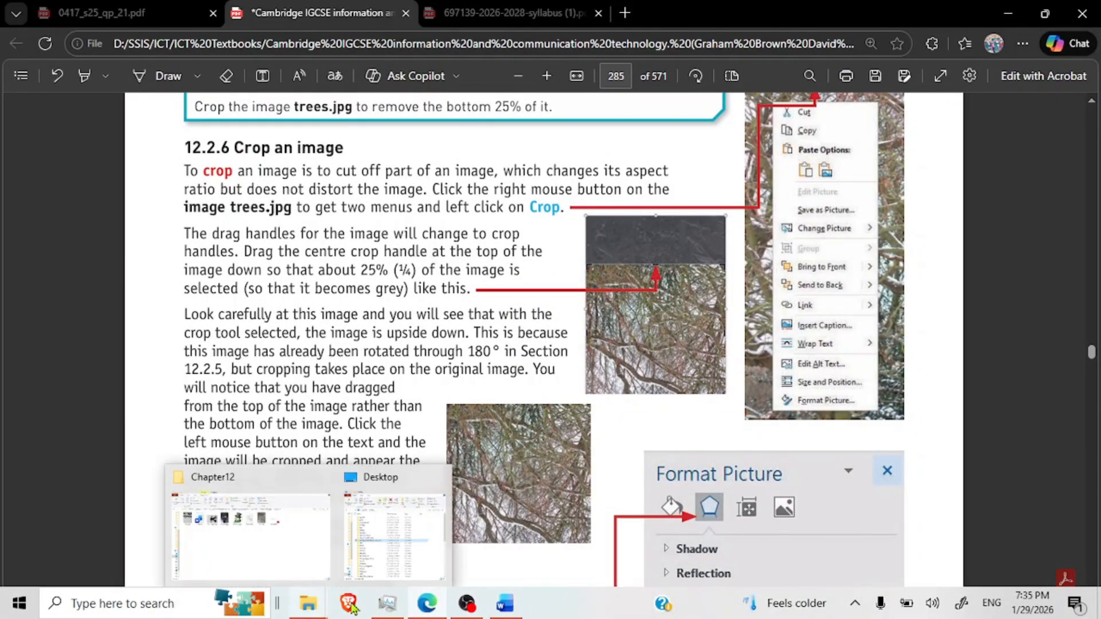
left_click(505, 604)
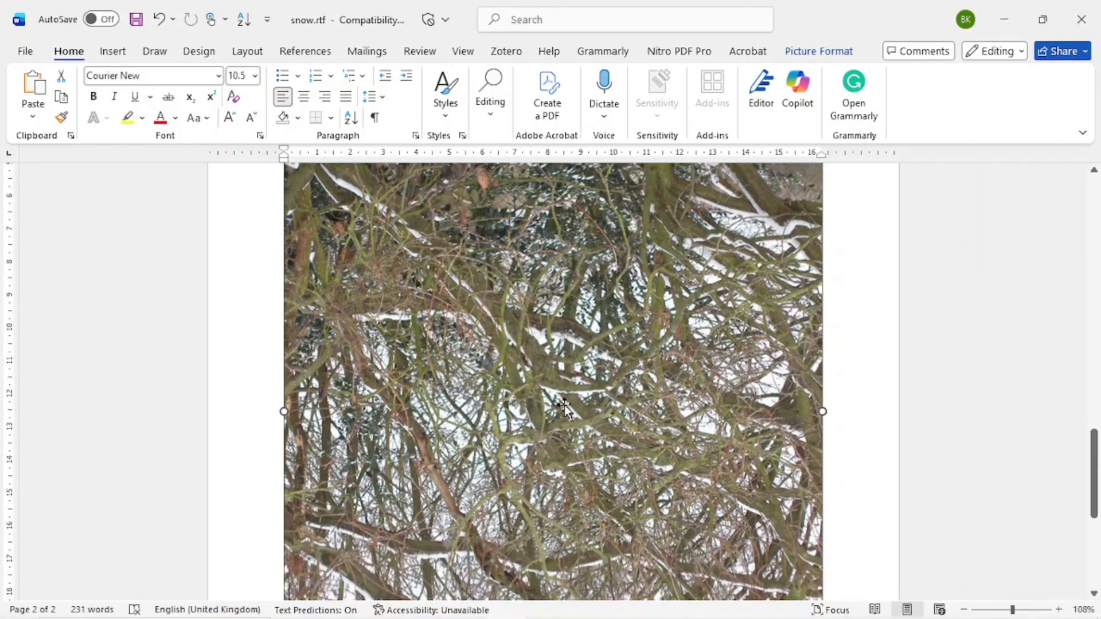
scroll(565, 406, "down", 5)
scroll(615, 373, "up", 5)
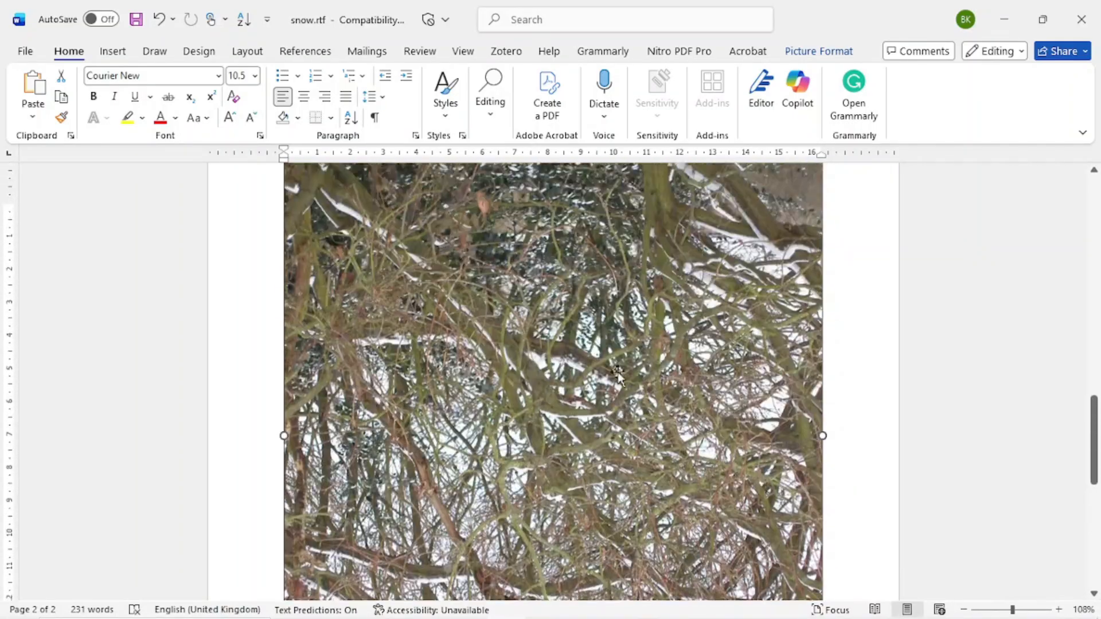
scroll(617, 374, "up", 5)
scroll(590, 376, "down", 1)
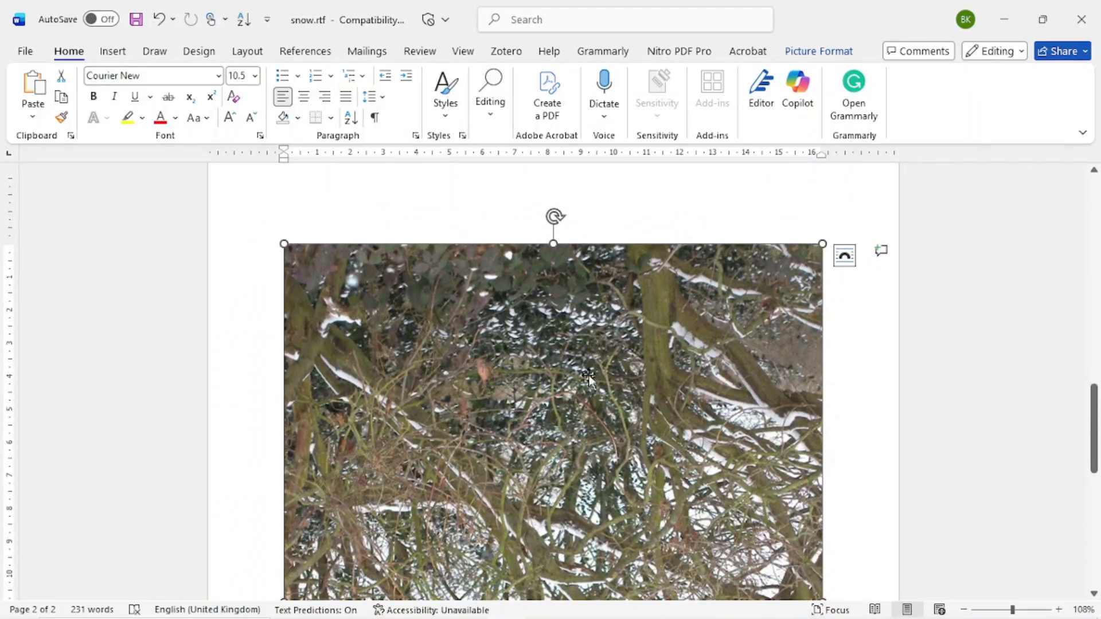
left_click(427, 605)
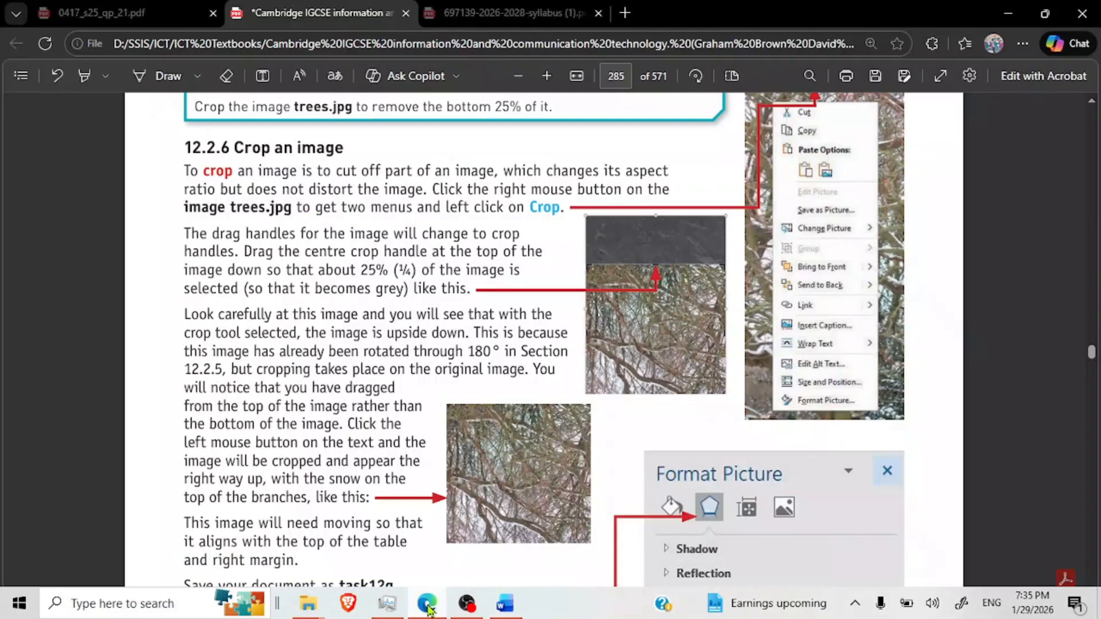
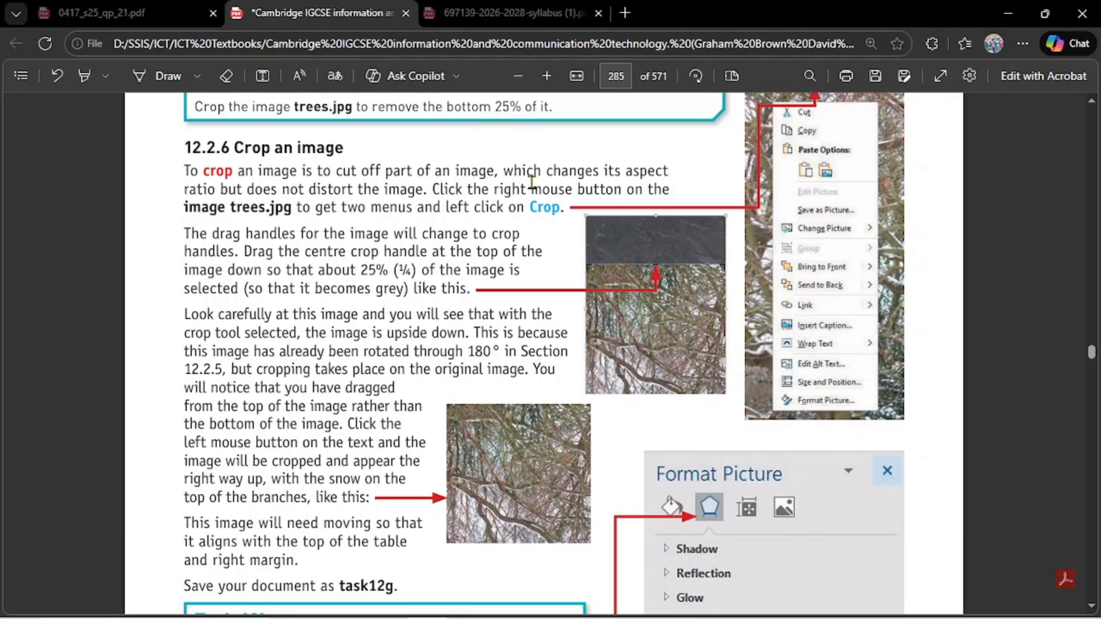
scroll(793, 164, "down", 2)
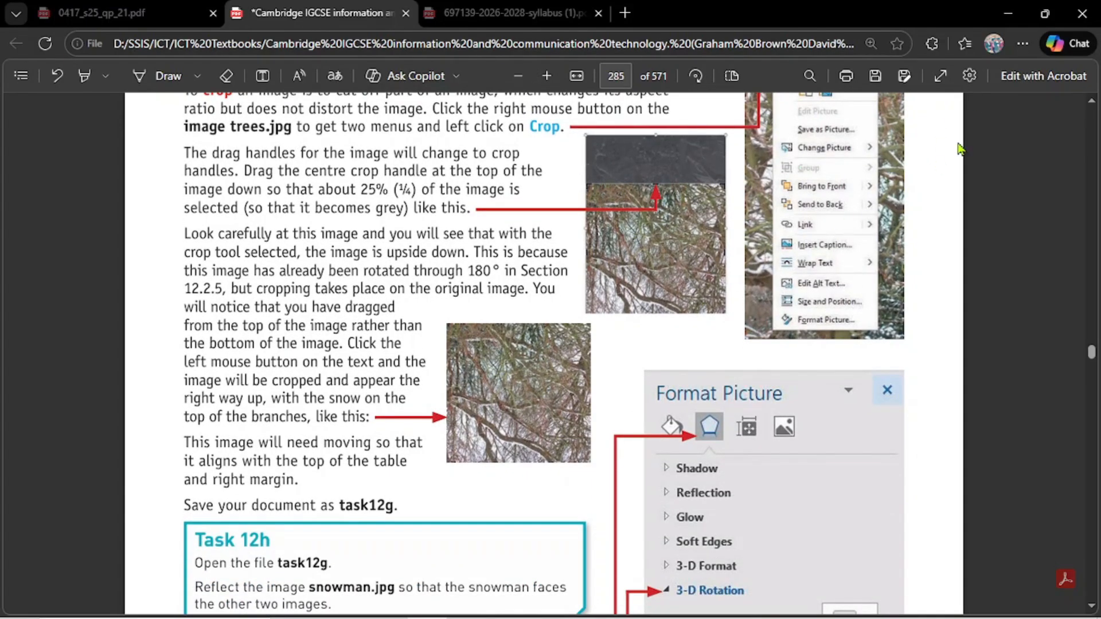
Switch back to snow.rtf in Word and open the crop options for the trees picture.
left_click(1007, 12)
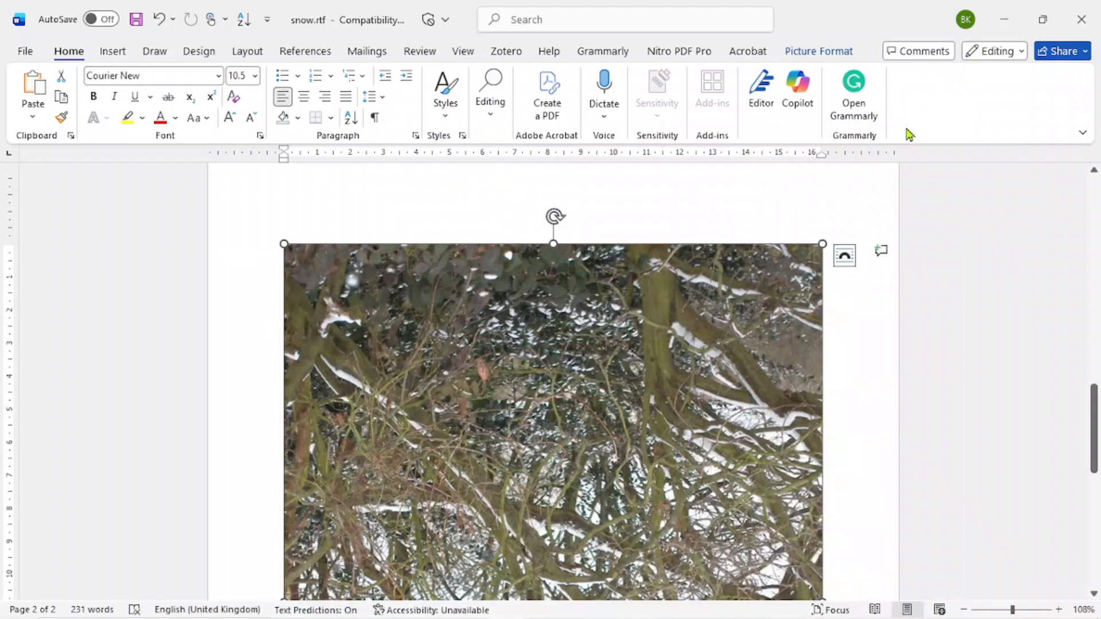
right_click(631, 326)
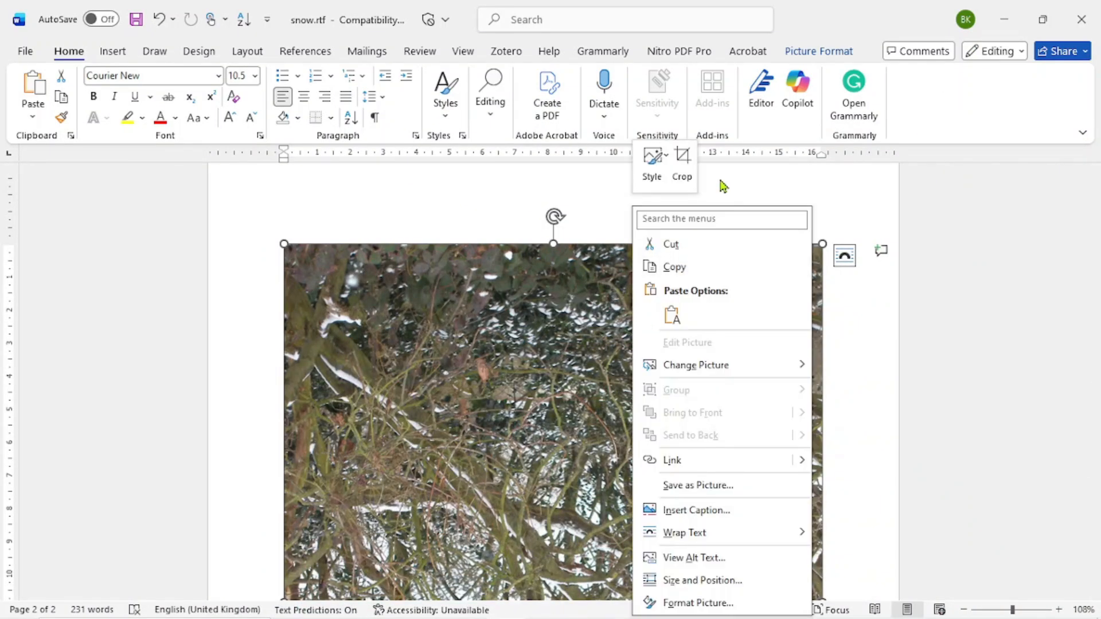
left_click(800, 51)
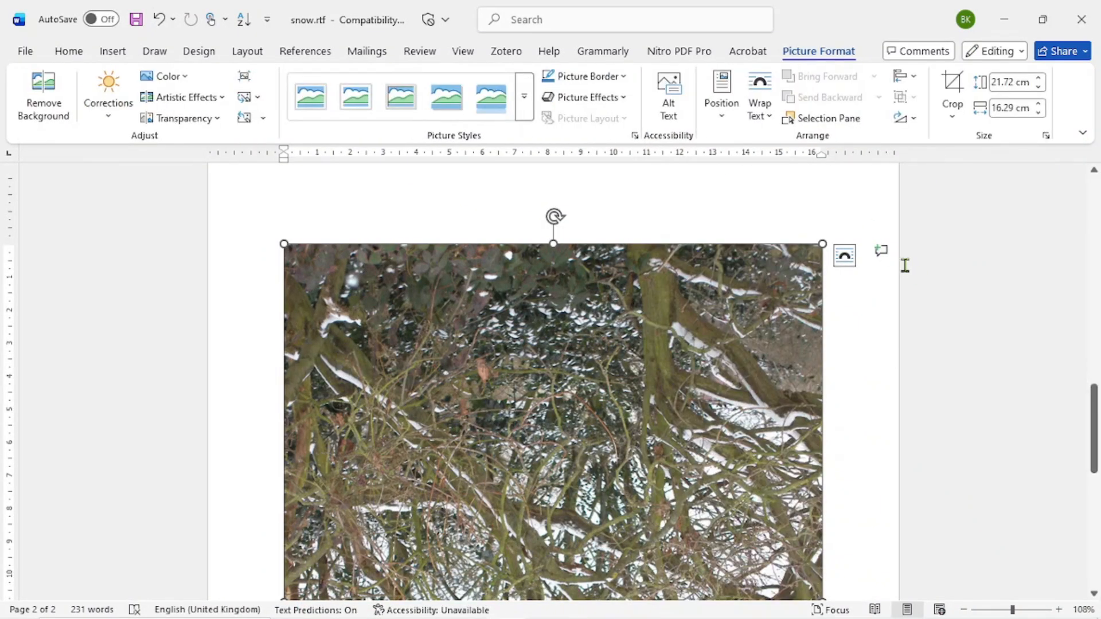
left_click(952, 115)
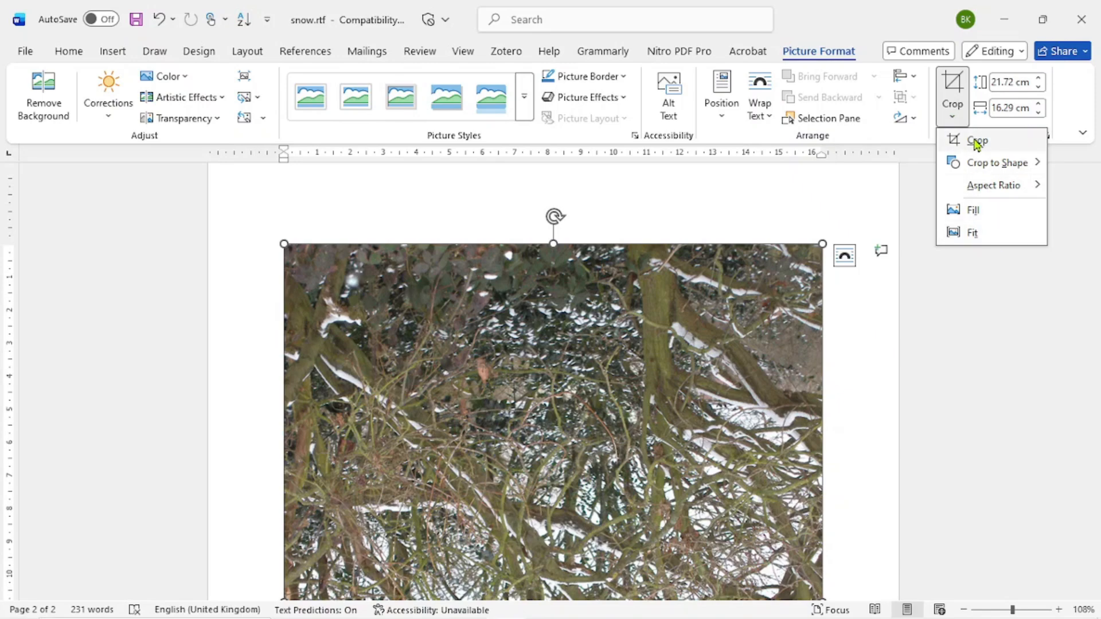
Look up the picture's size, rotation and scale settings in the Layout dialog, and close it without changes.
left_click(854, 218)
right_click(783, 290)
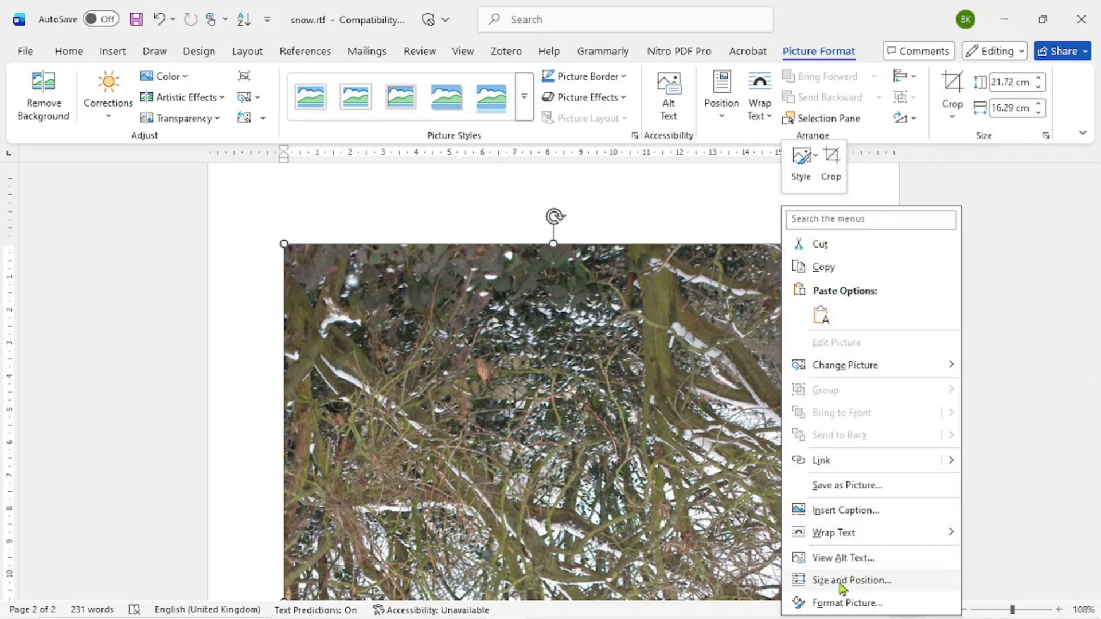
left_click(693, 346)
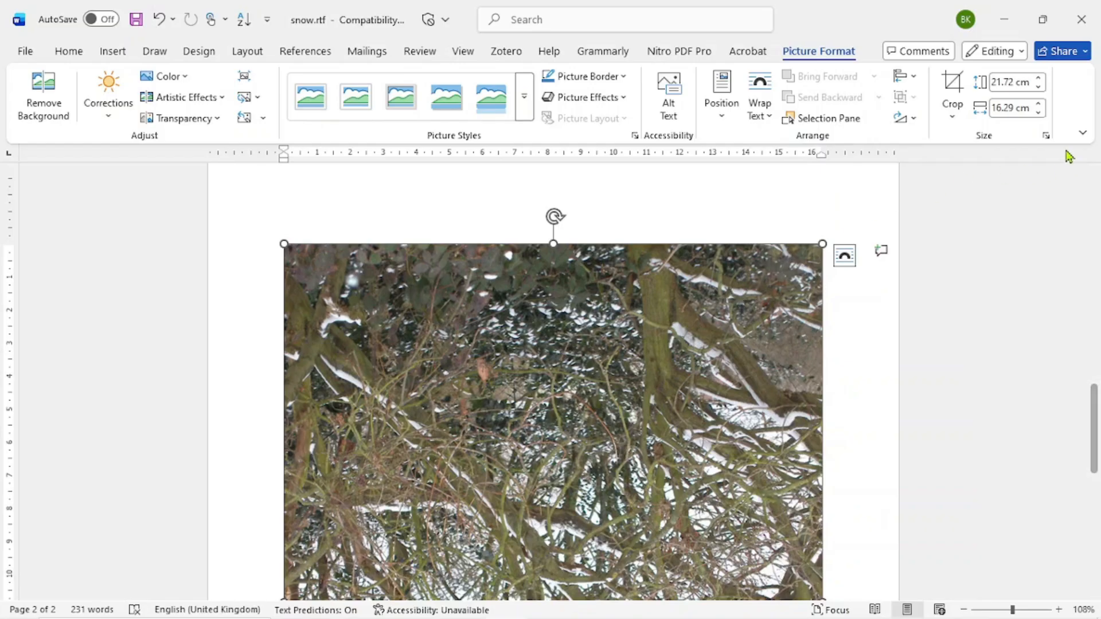
left_click(1043, 135)
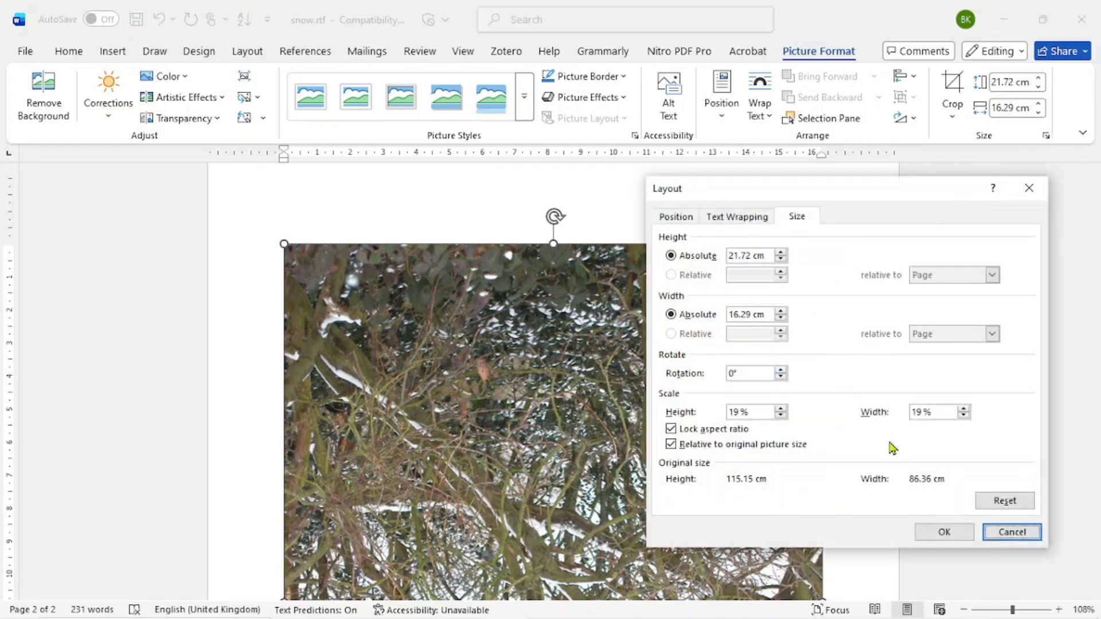
left_click(1008, 537)
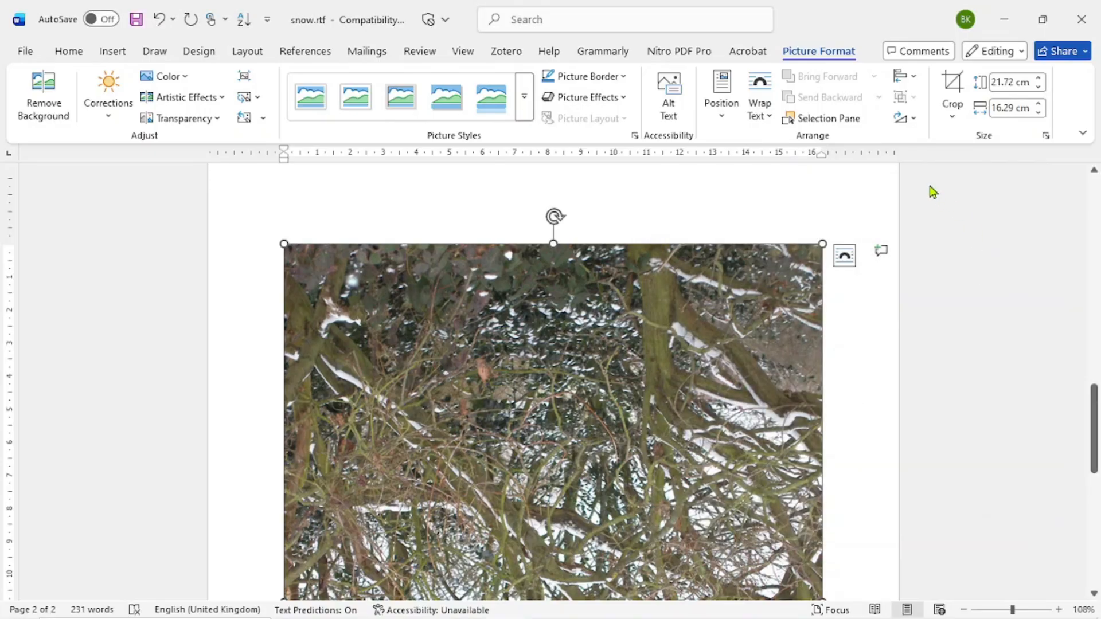
right_click(778, 334)
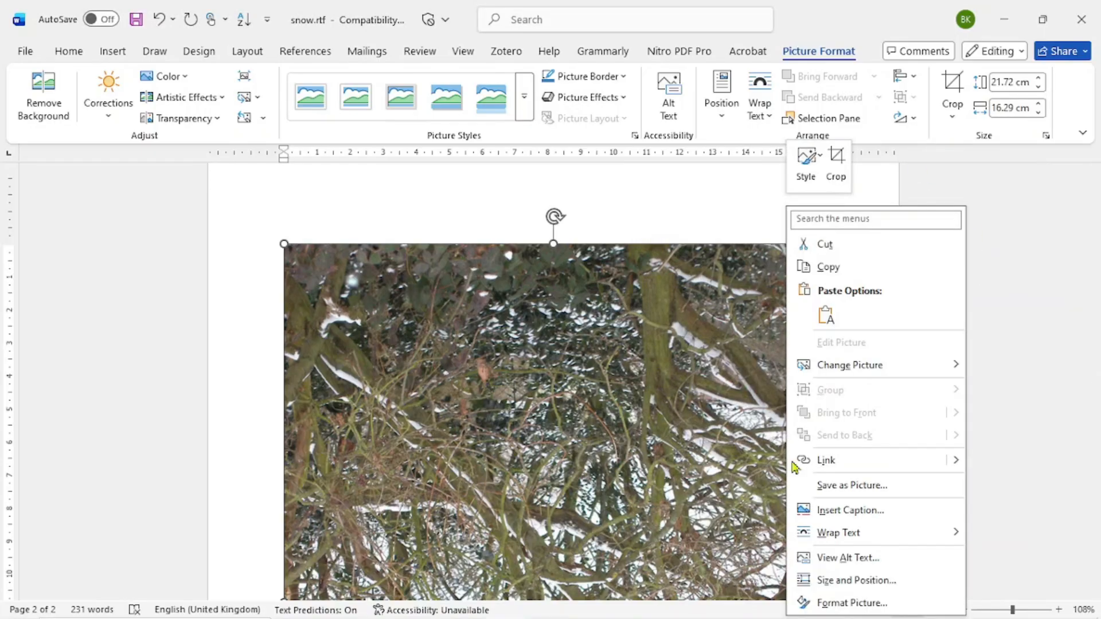
left_click(836, 169)
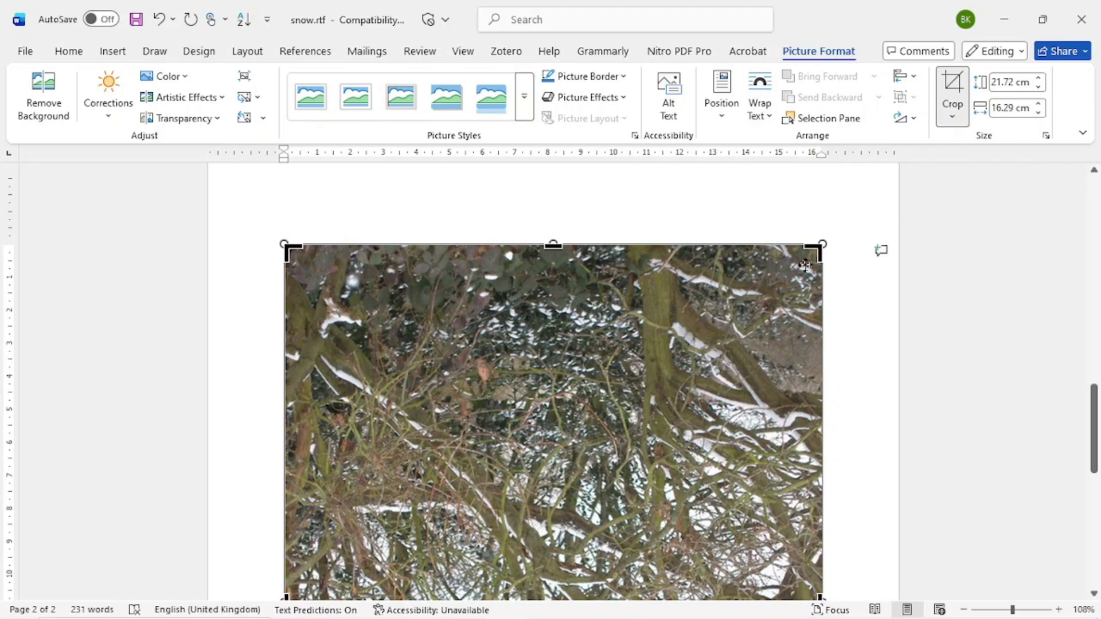
scroll(803, 264, "down", 1)
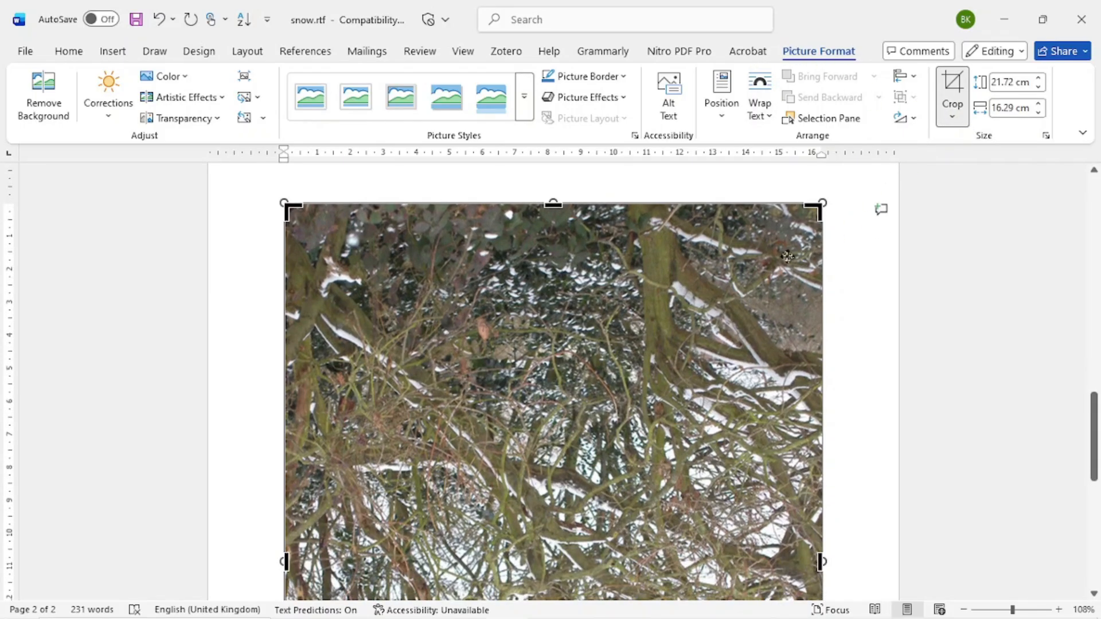
left_click(829, 263)
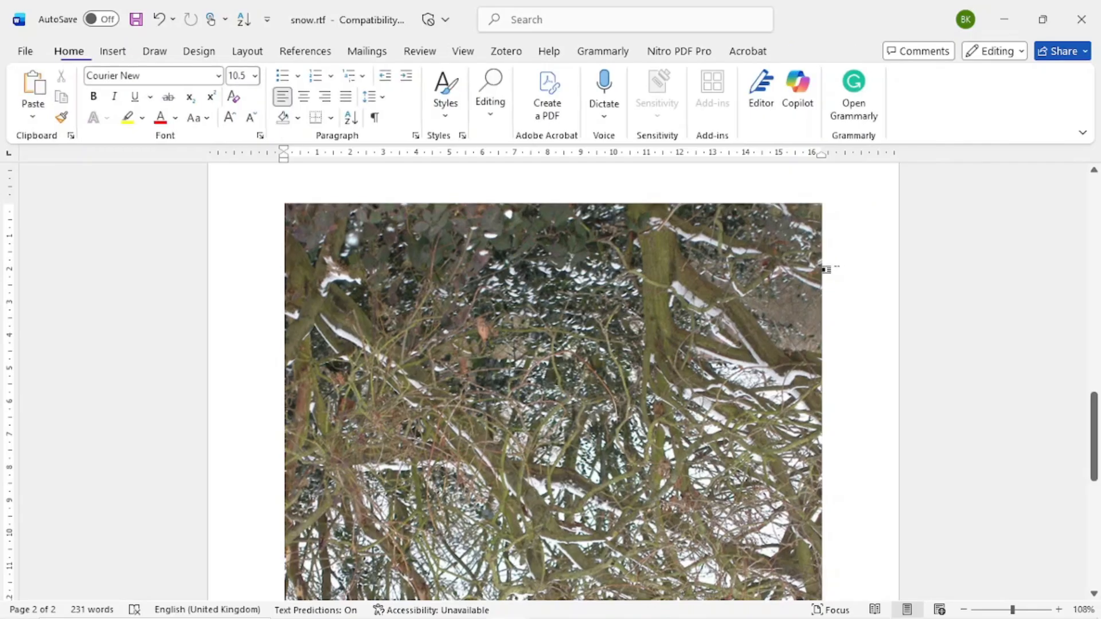
Reselect the picture and collapse the ribbon.
left_click(801, 254)
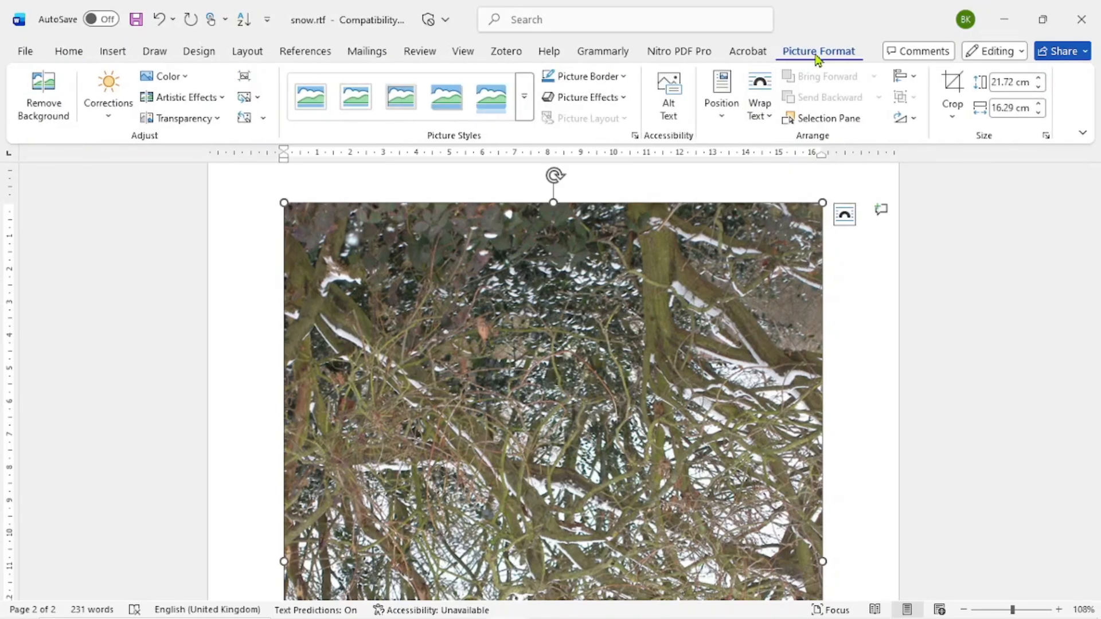
double_click(816, 56)
left_click(816, 56)
left_click(766, 212)
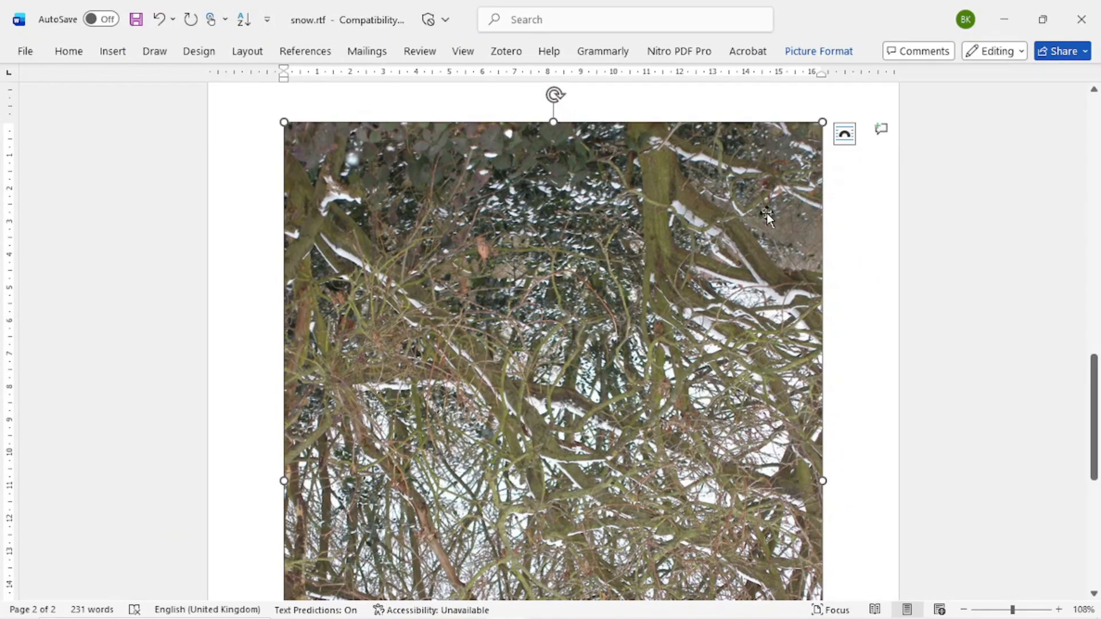
right_click(766, 212)
left_click(731, 226)
left_click(820, 51)
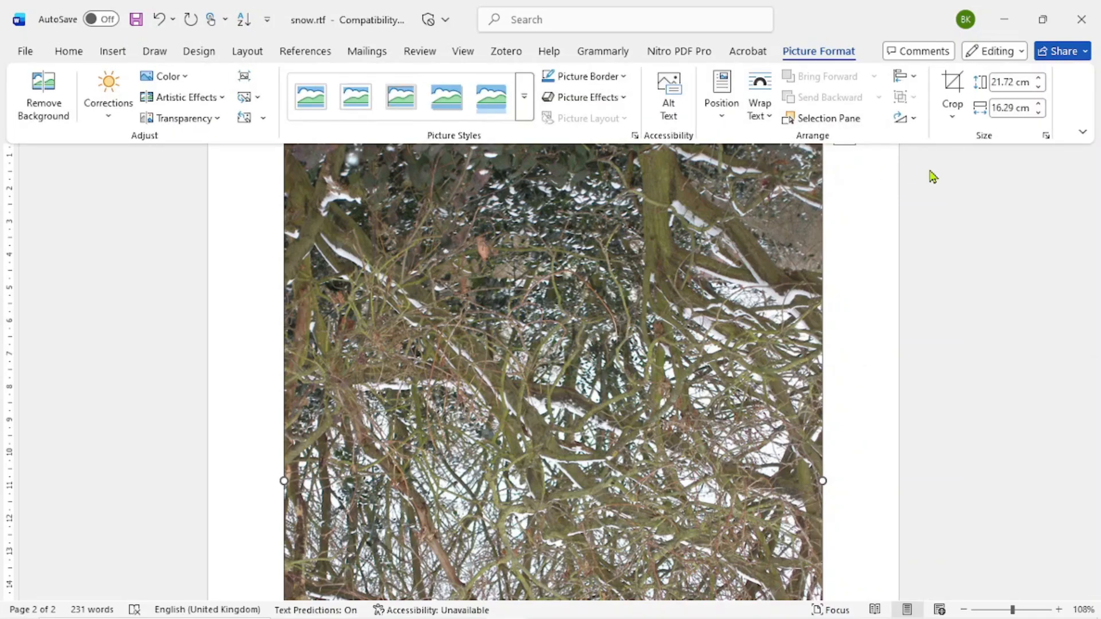
scroll(791, 242, "up", 3)
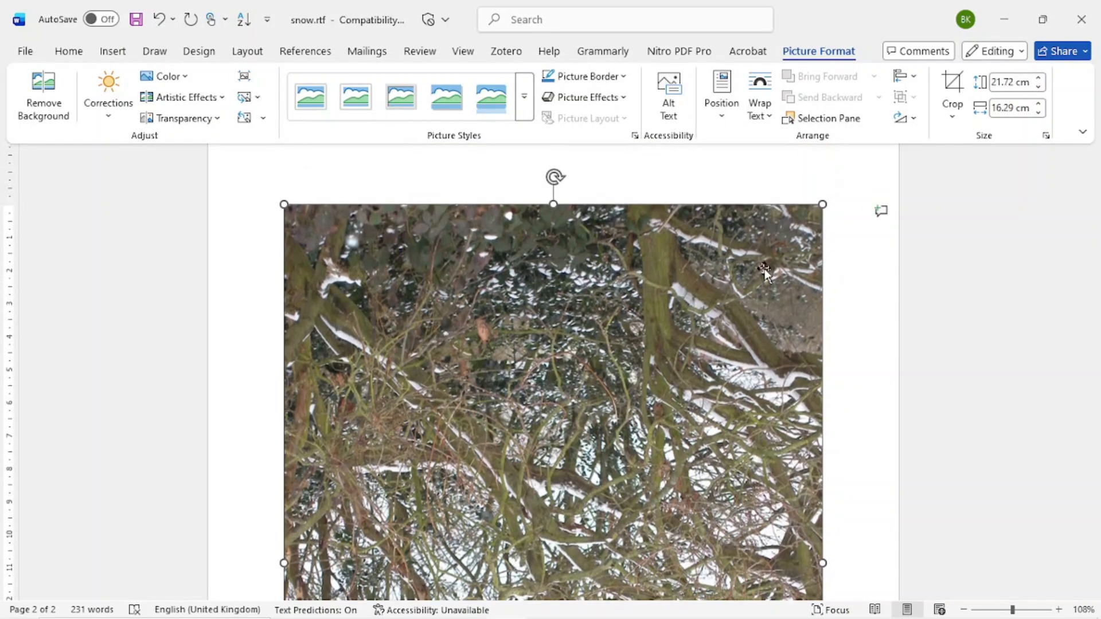
left_click(833, 52)
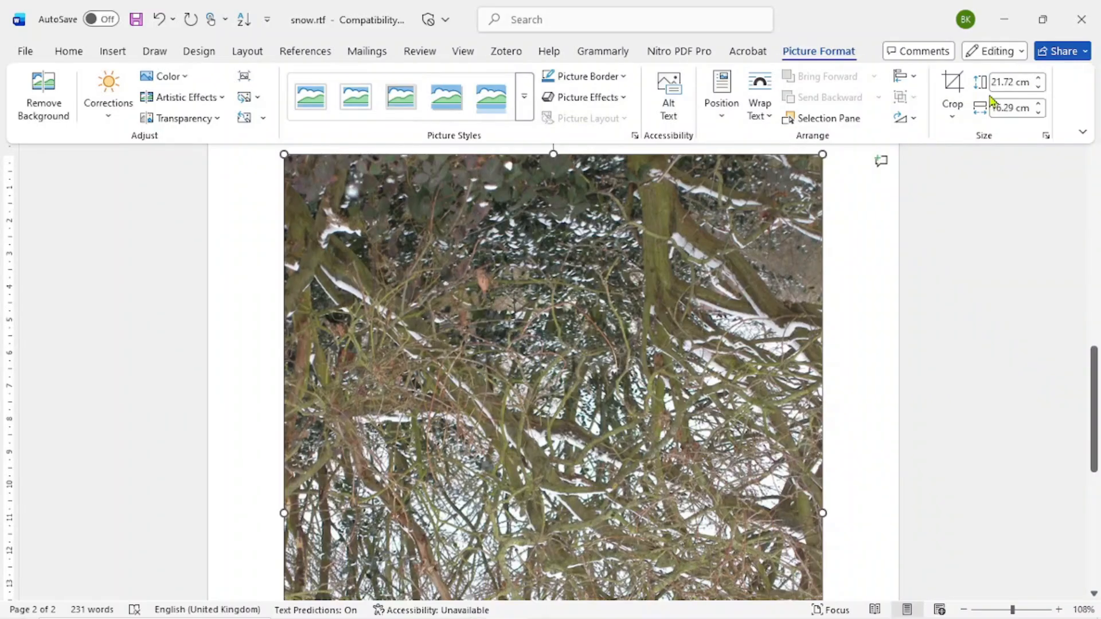
right_click(1070, 100)
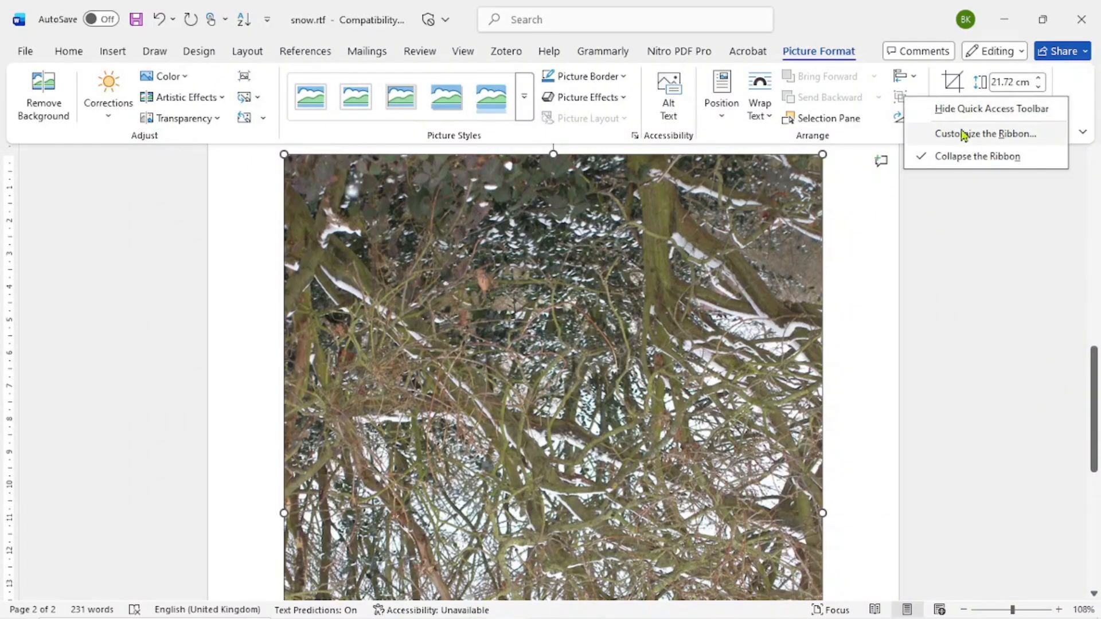
left_click(755, 263)
Open the Format Picture settings for the picture and expand its Crop position and size values.
right_click(755, 264)
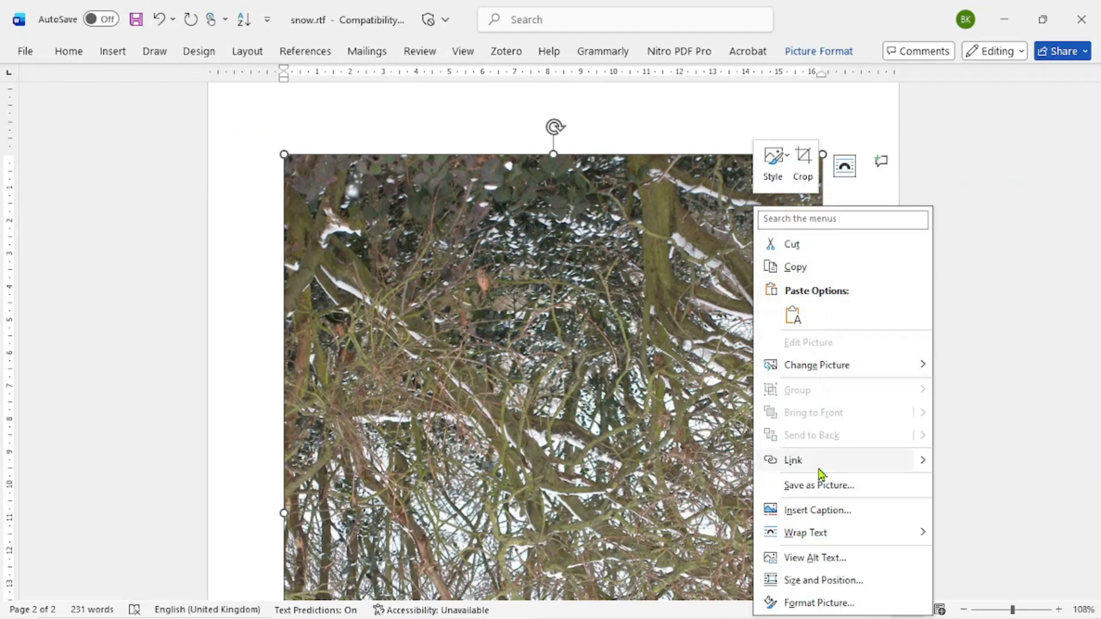
left_click(820, 603)
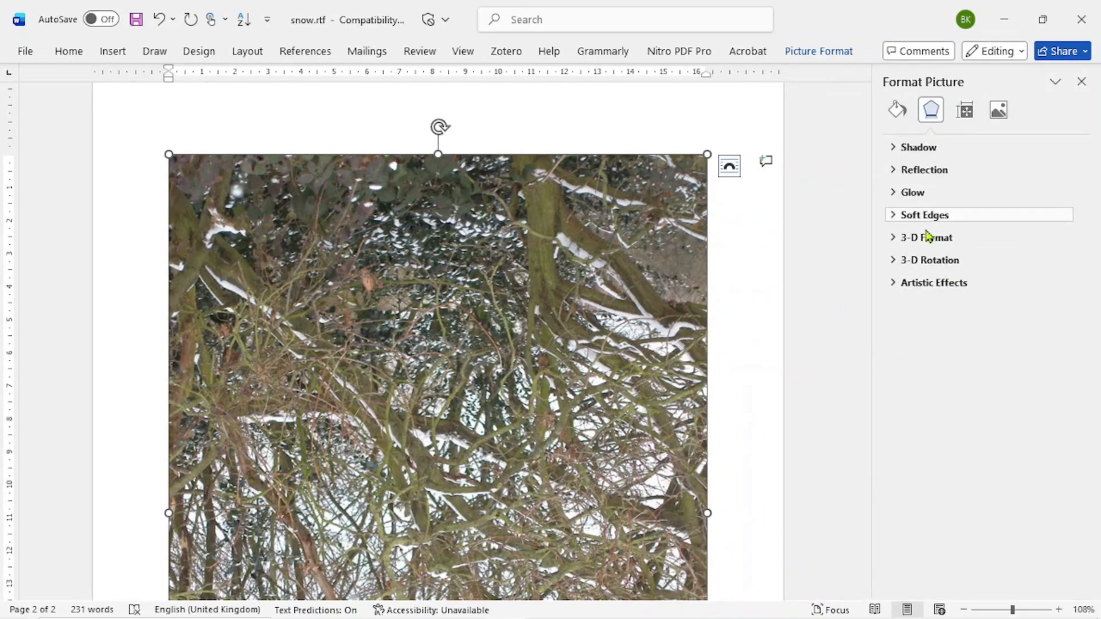
left_click(965, 115)
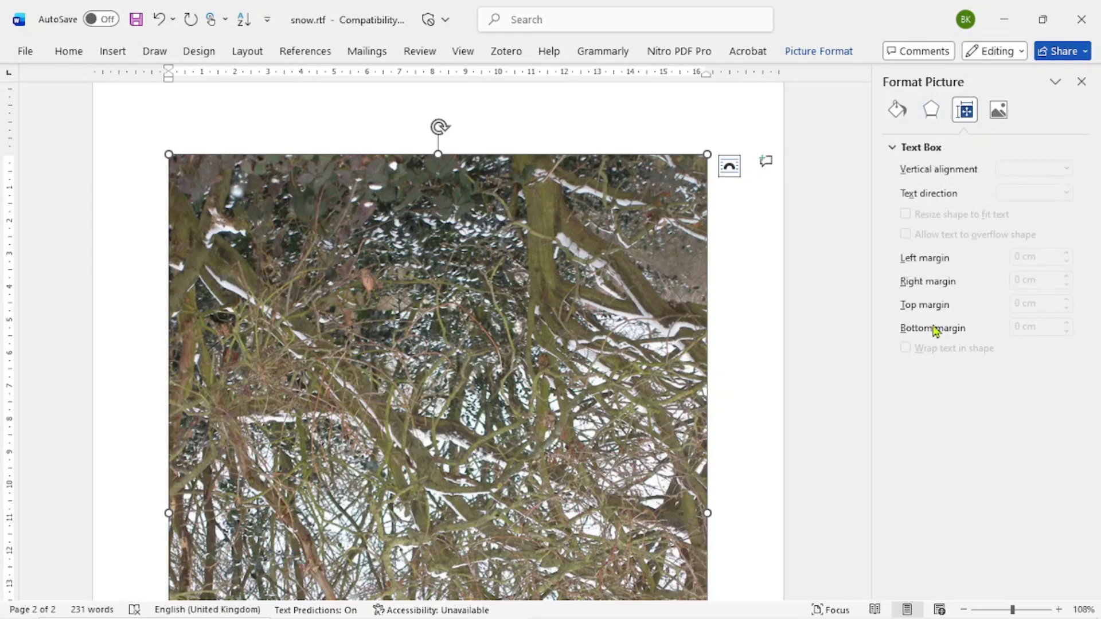
left_click(898, 111)
left_click(931, 111)
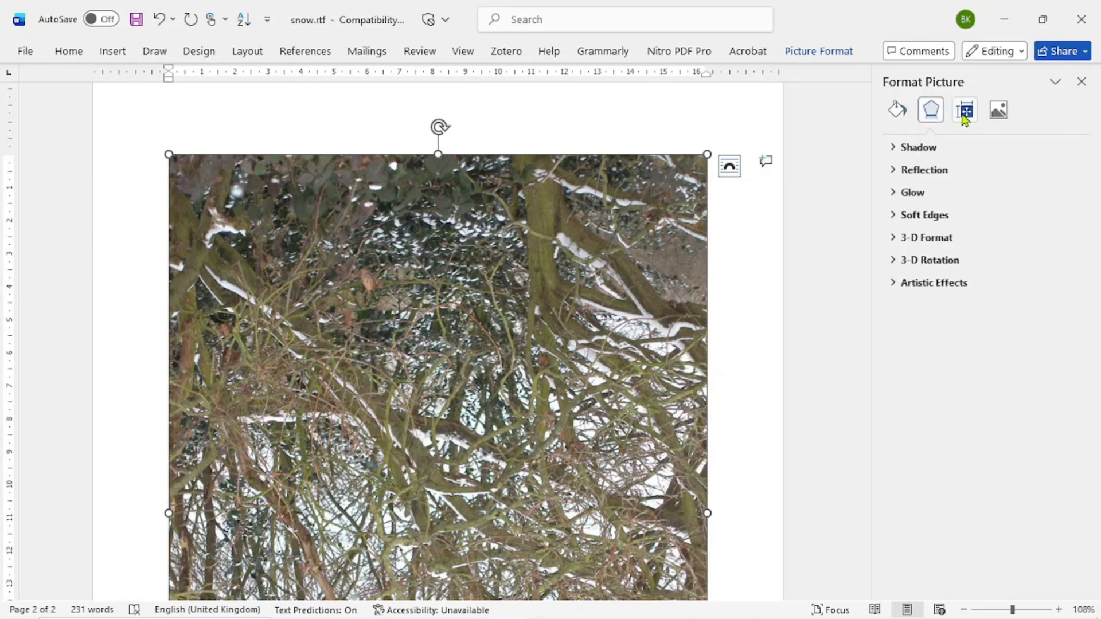
left_click(965, 116)
left_click(998, 114)
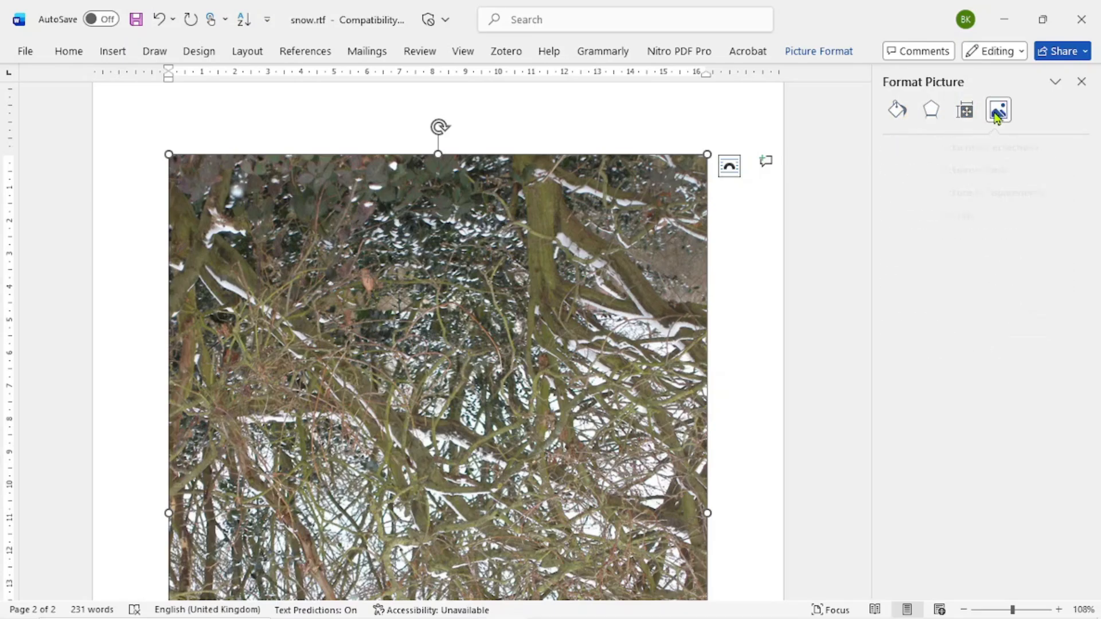
left_click(898, 220)
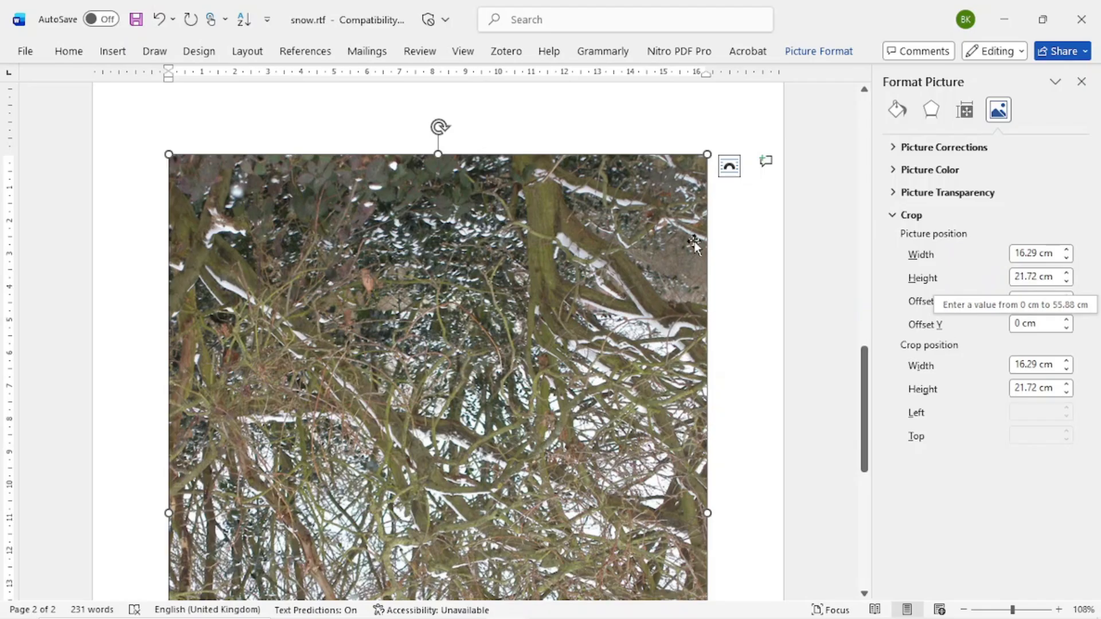
Activate Crop mode on the picture while keeping its crop values open.
right_click(671, 208)
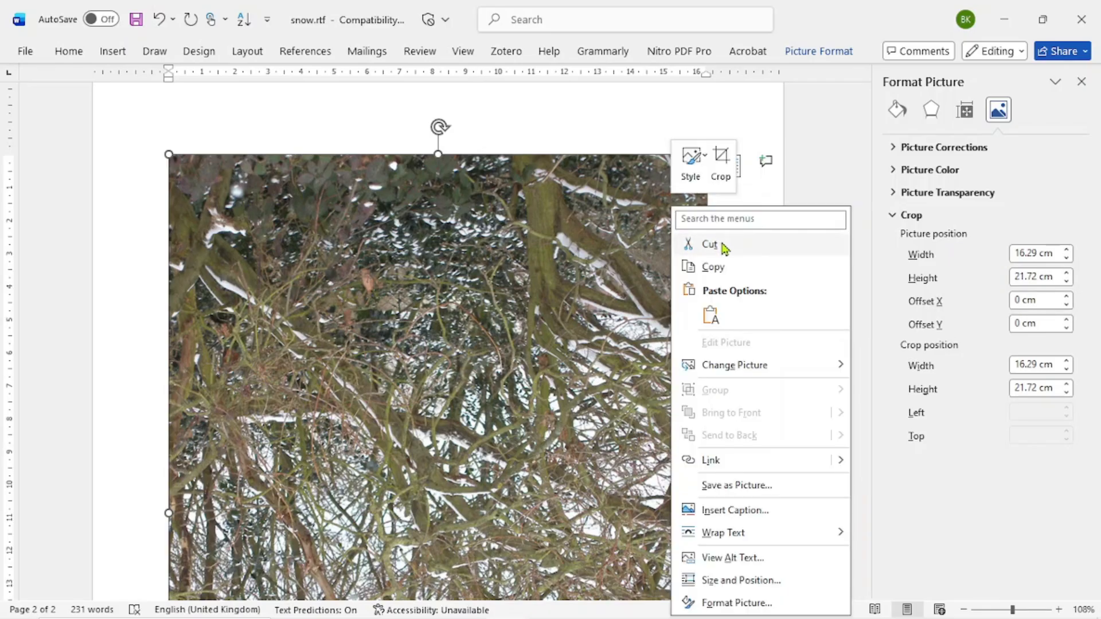
left_click(721, 168)
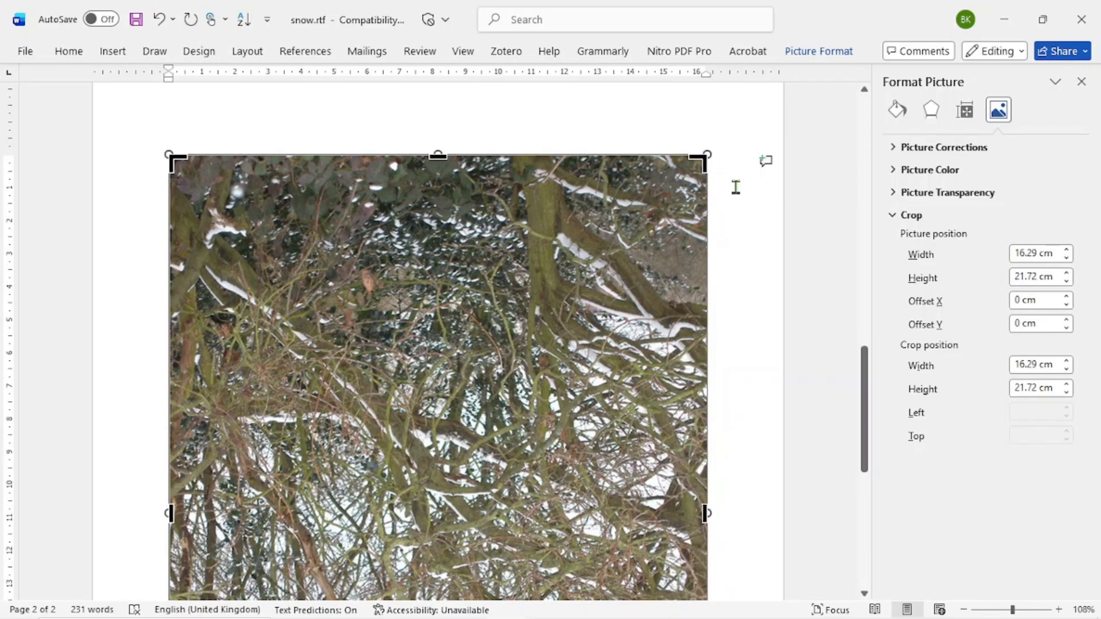
scroll(657, 368, "down", 6)
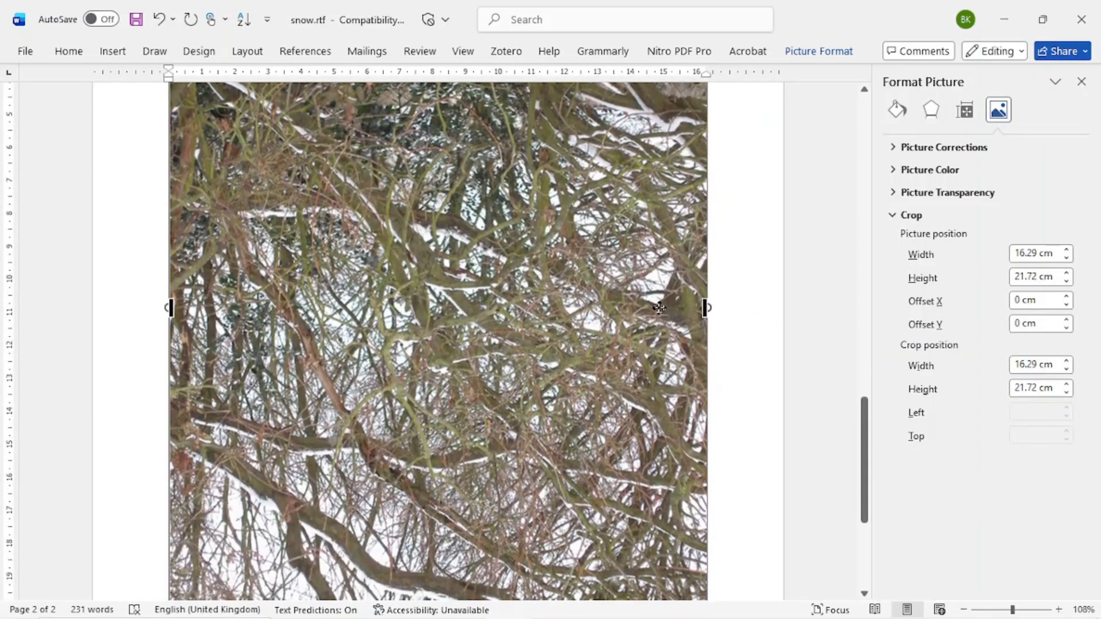
scroll(652, 287, "up", 2)
Check the picture's size and scale settings in the Layout dialog while cropping, and dismiss it without changes.
left_click(819, 51)
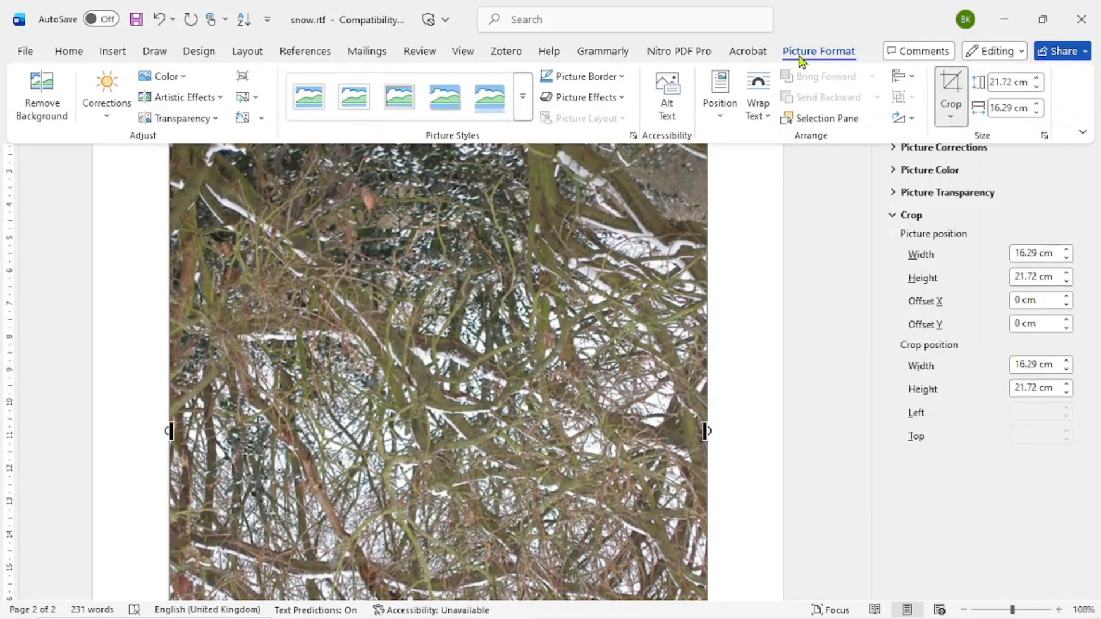
left_click(1047, 135)
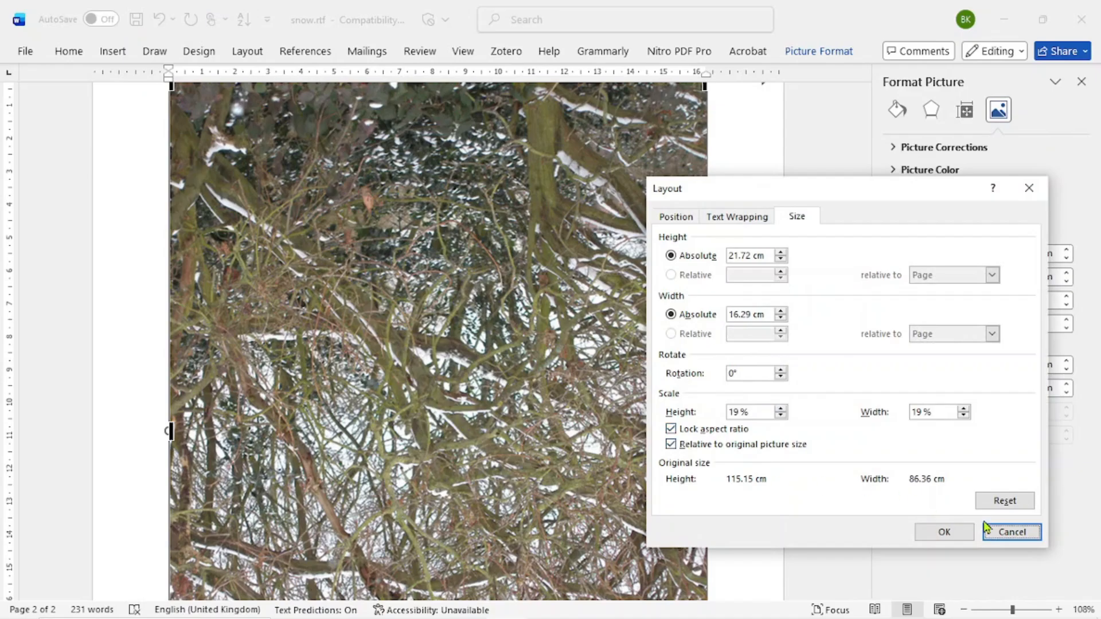
left_click(1011, 532)
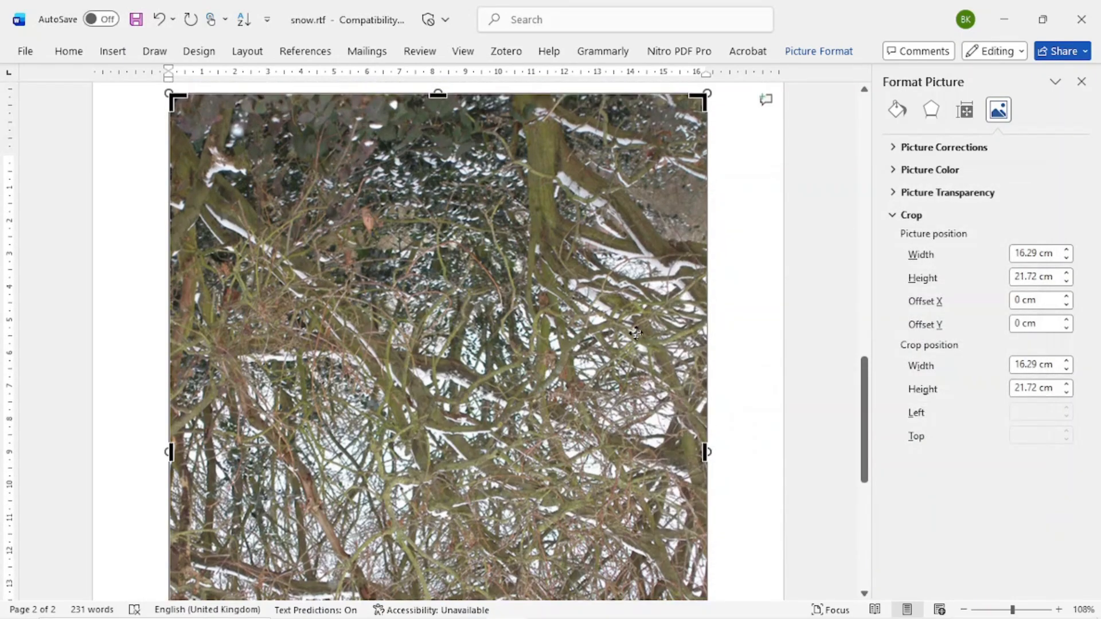
scroll(663, 184, "up", 3)
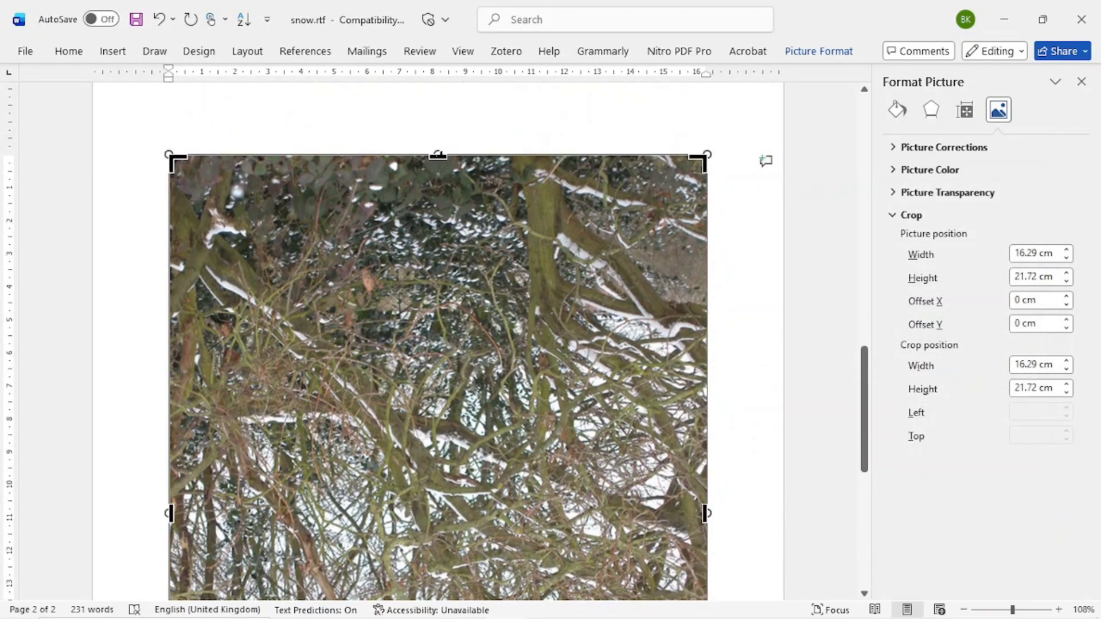
Move the picture's top crop edge slightly outward, to a crop height of about 21.75 cm.
mouse_move(437, 154)
left_mouse_down()
mouse_move(434, 252)
mouse_move(445, 154)
left_mouse_up()
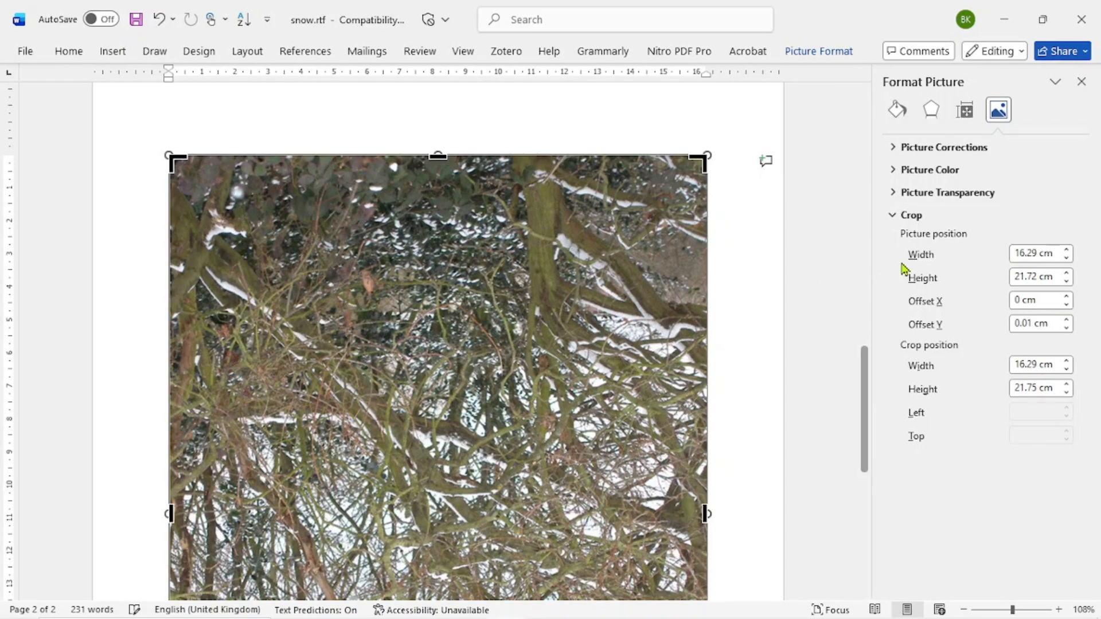
left_click(1034, 277)
double_click(1034, 277)
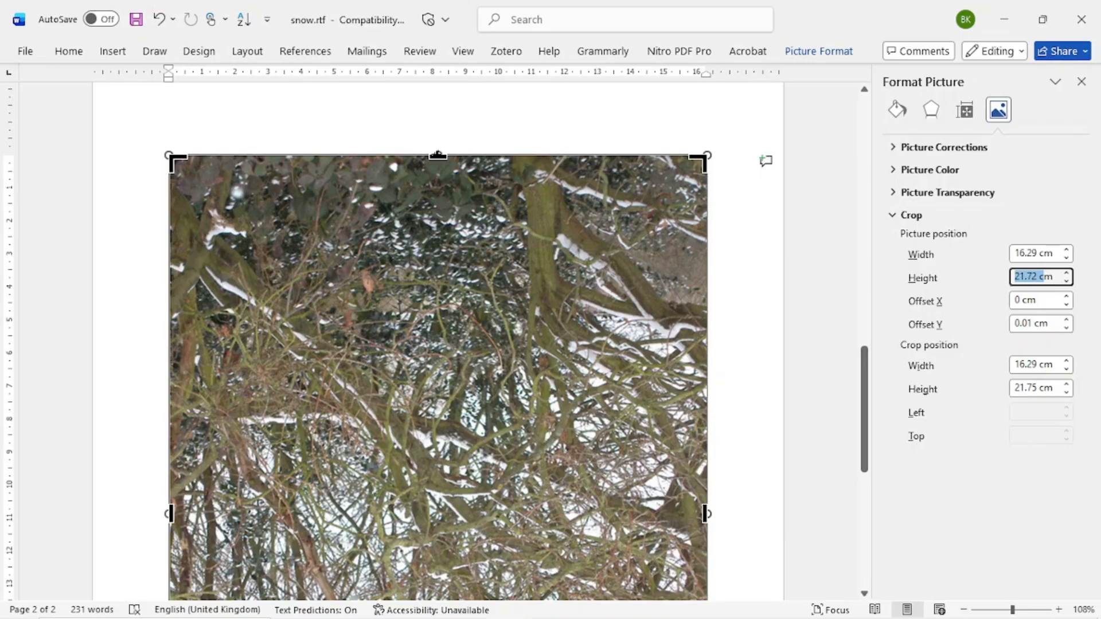
mouse_move(439, 155)
left_mouse_down()
mouse_move(434, 171)
mouse_move(437, 156)
left_mouse_up()
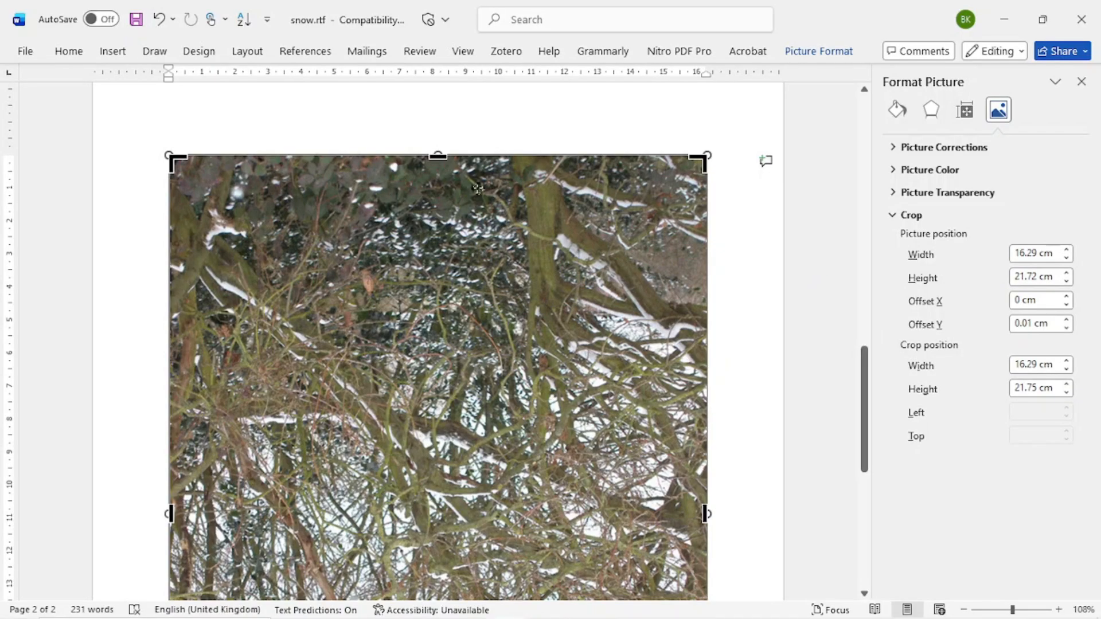
Crop the picture inward from its top edge in two stages, to a crop height of about 18.3 cm.
left_click_drag(439, 156, 445, 235)
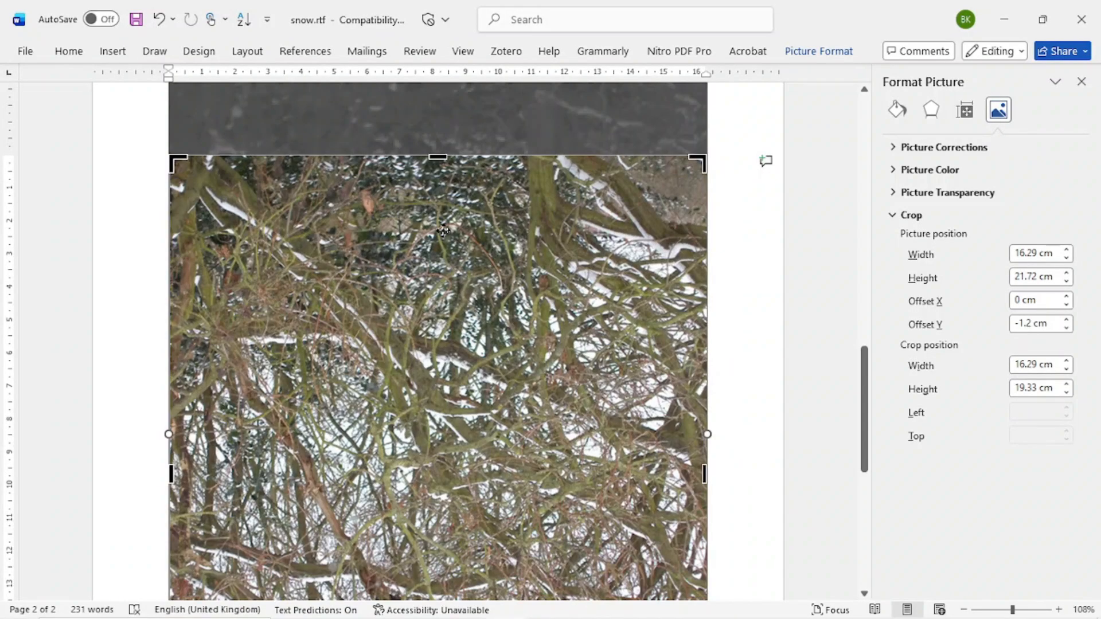
scroll(472, 217, "up", 2)
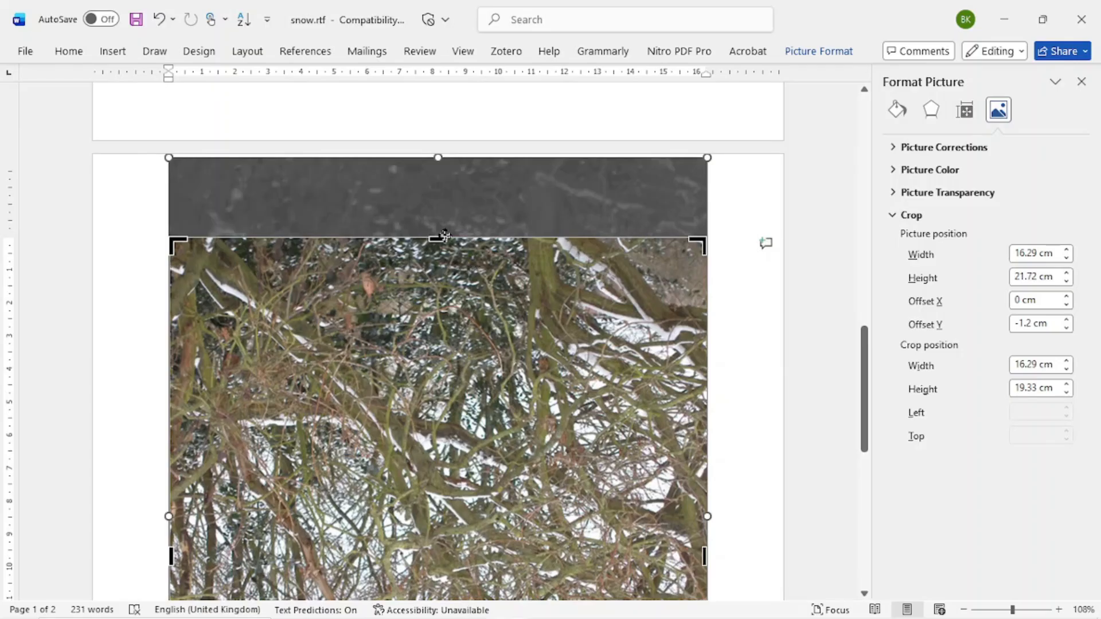
left_click_drag(439, 238, 440, 272)
scroll(441, 271, "down", 7)
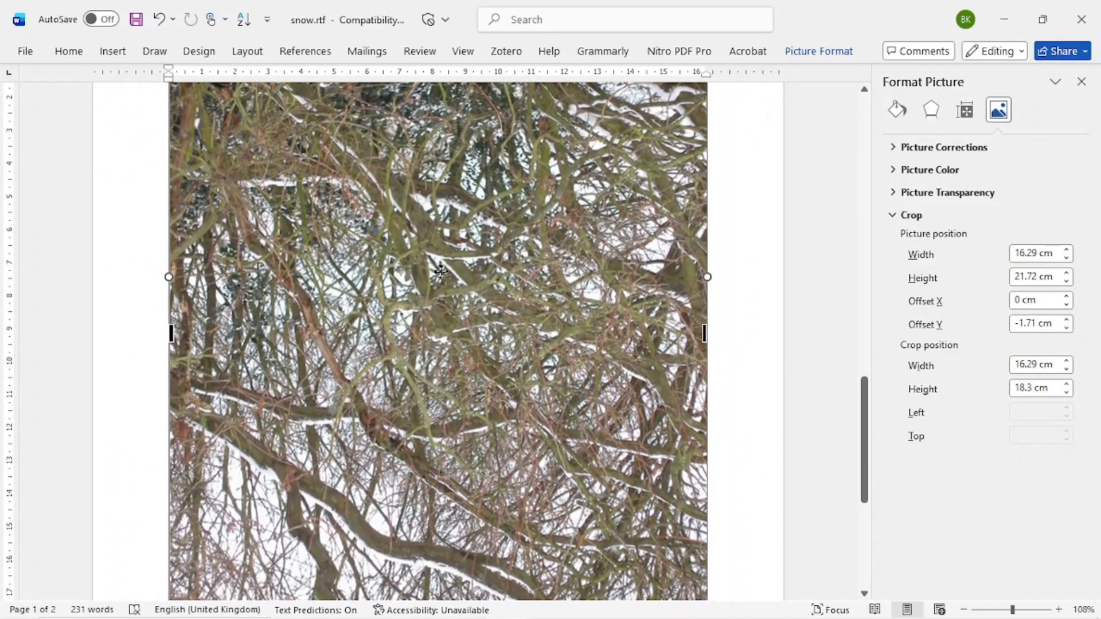
scroll(440, 272, "up", 5)
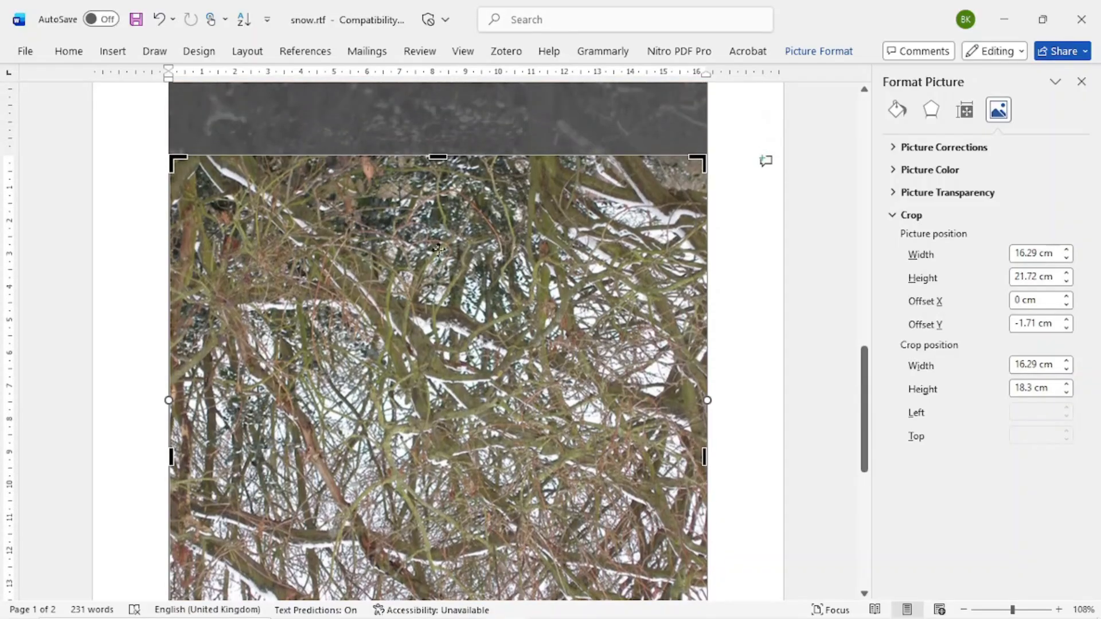
Pull the top crop edge back up to the picture's upper boundary, at a crop height of about 21.74 cm.
left_click_drag(438, 156, 474, 113)
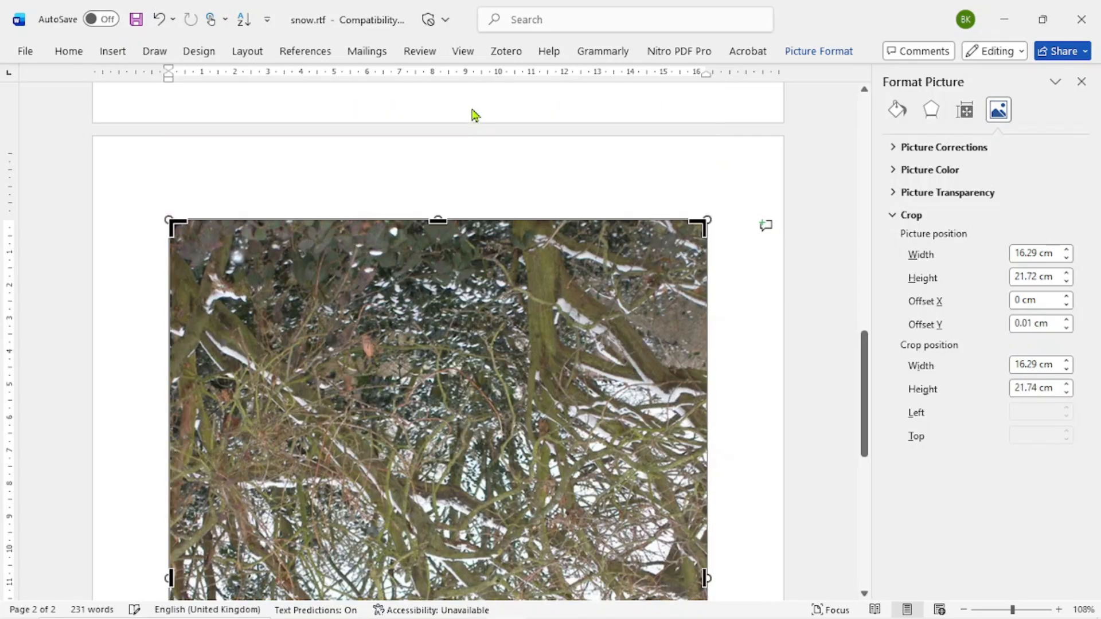
Crop the snow picture inward from its top edge, to a crop height of about 17.44 cm.
scroll(453, 234, "down", 3)
scroll(453, 234, "down", 2)
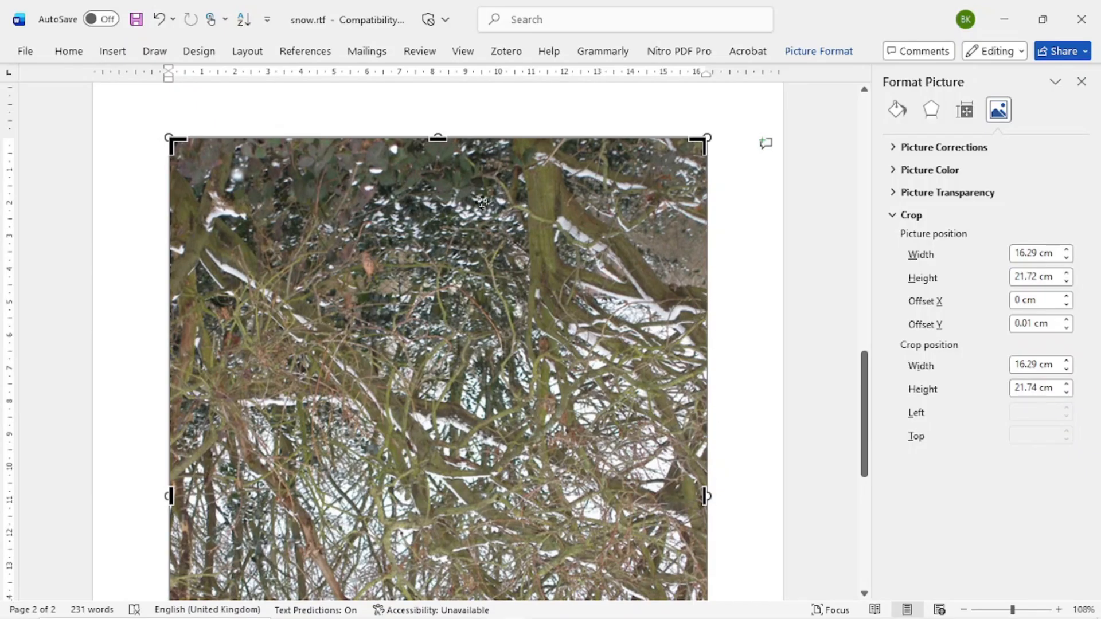
left_click_drag(438, 137, 441, 282)
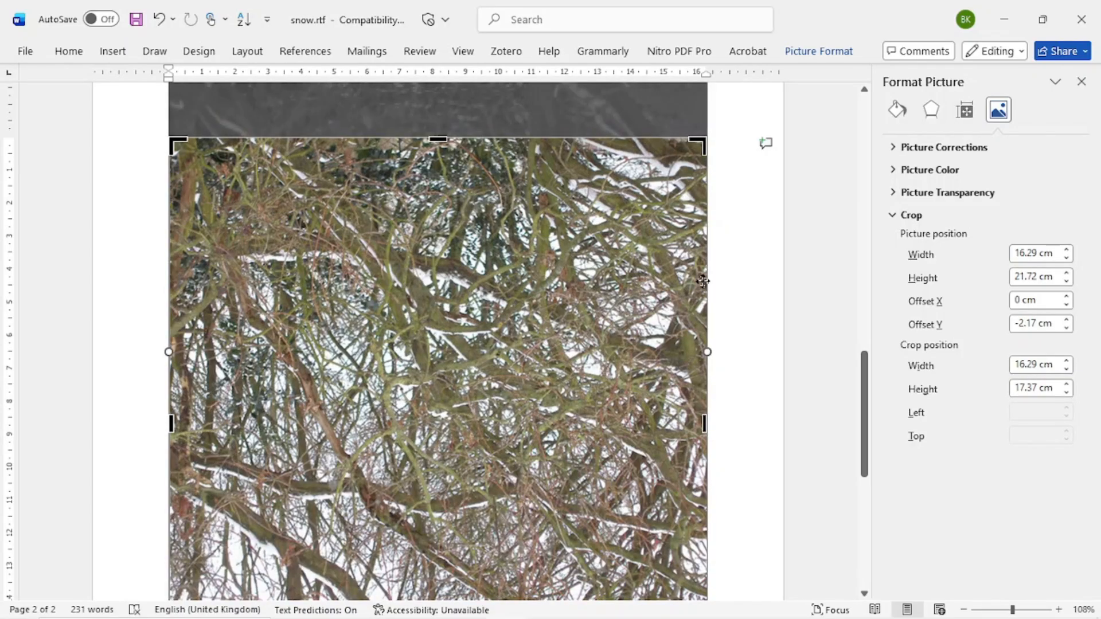
scroll(702, 281, "up", 3)
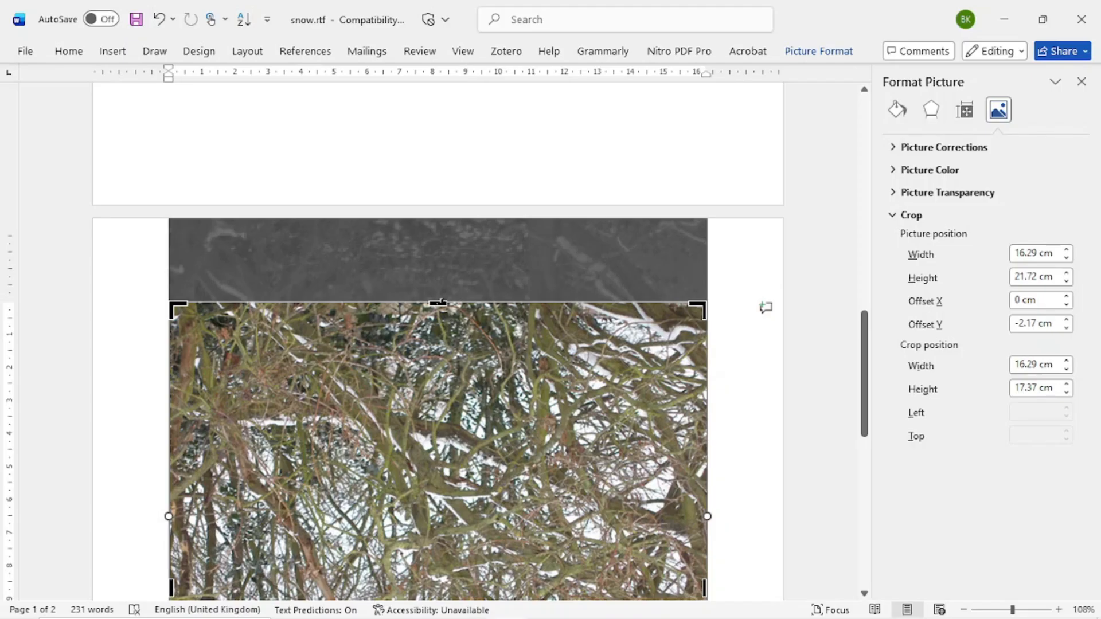
left_click_drag(439, 302, 439, 242)
left_click_drag(436, 302, 434, 351)
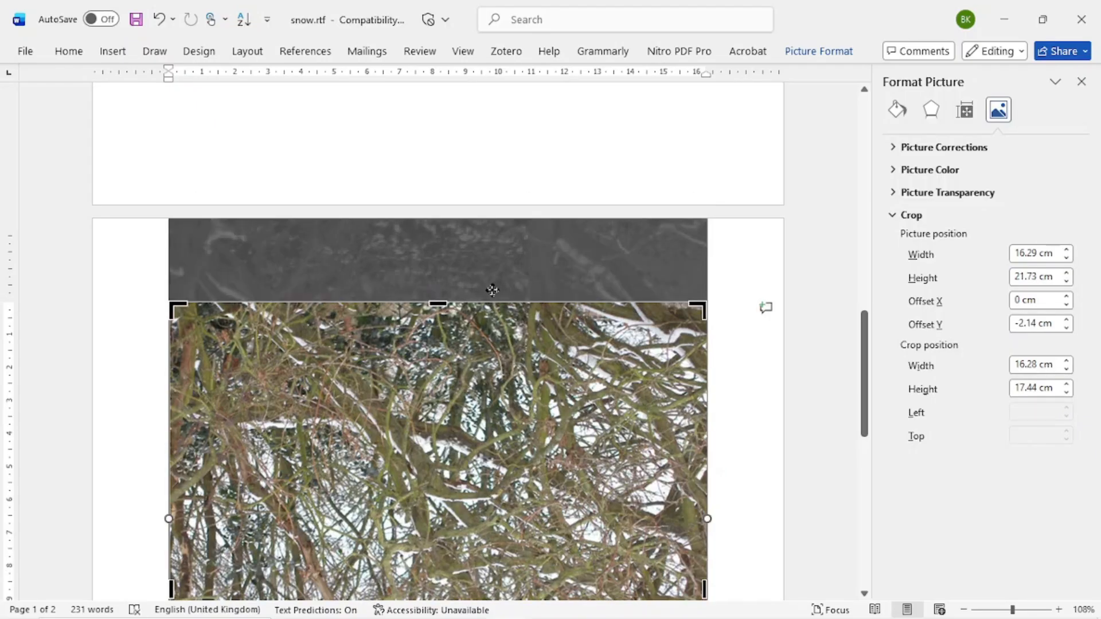
Apply the crop, then select the cropped picture and inspect it down to its lower edge.
scroll(476, 309, "up", 3)
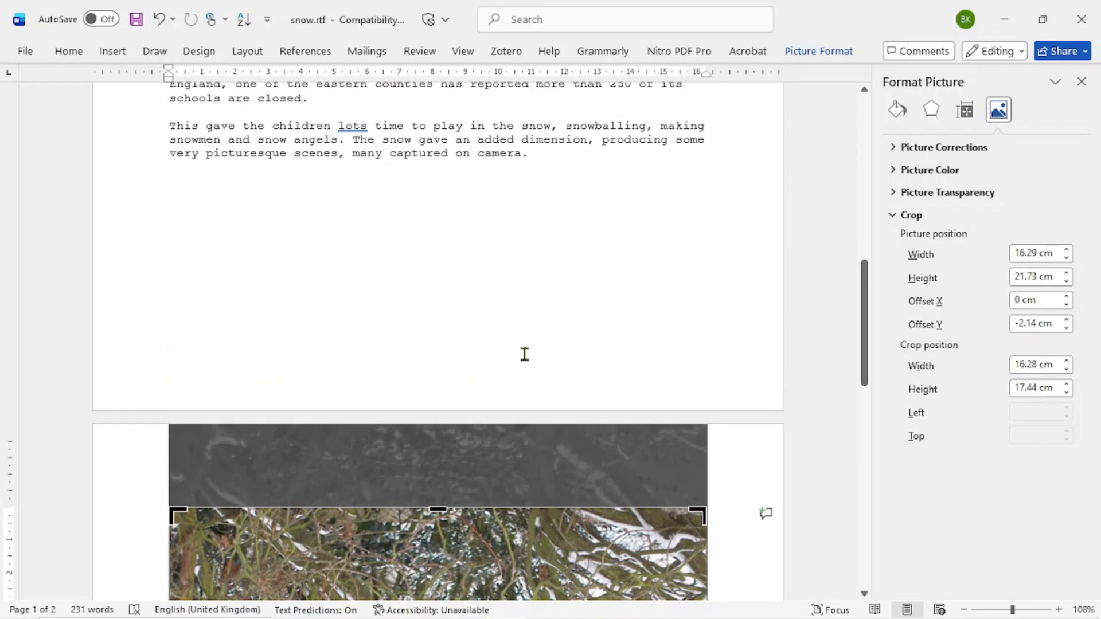
left_click(550, 319)
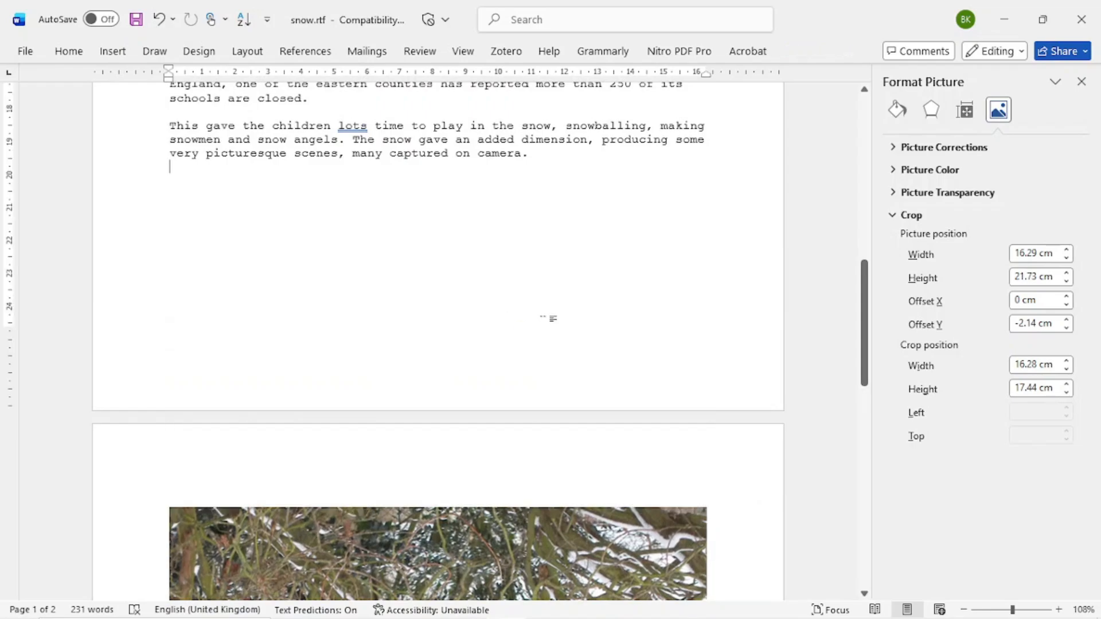
left_click(548, 499)
scroll(527, 439, "down", 3)
scroll(513, 396, "down", 4)
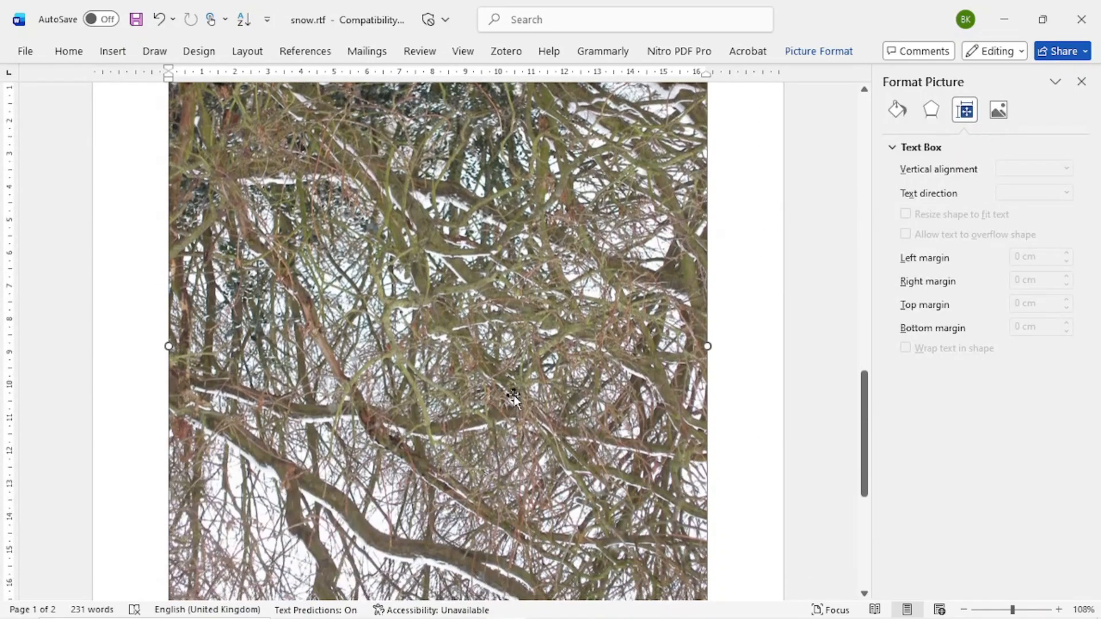
scroll(514, 396, "up", 2)
scroll(514, 396, "down", 3)
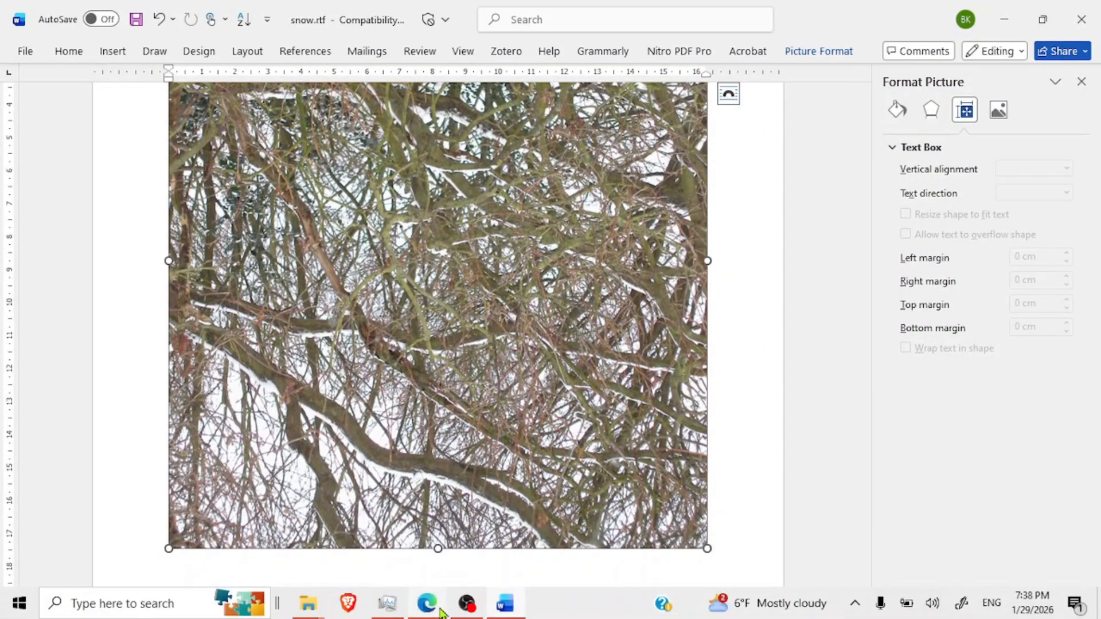
Switch to the textbook PDF in Edge, read tasks 12g to 12i on cropping and reflecting images, and return to Word.
left_click(428, 602)
scroll(407, 332, "up", 3)
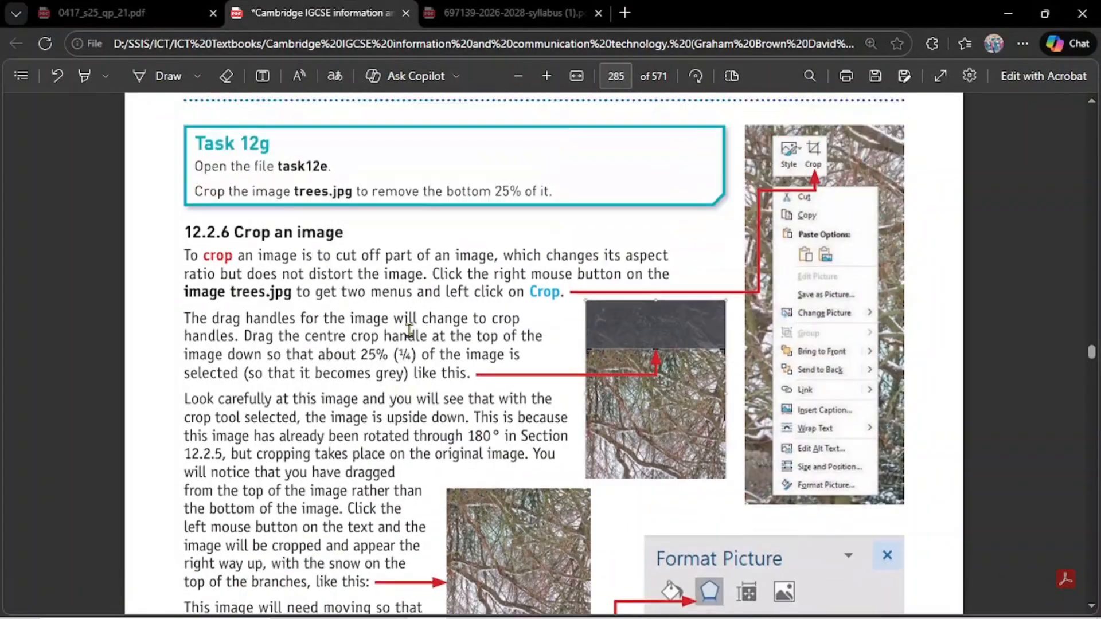
scroll(418, 327, "down", 6)
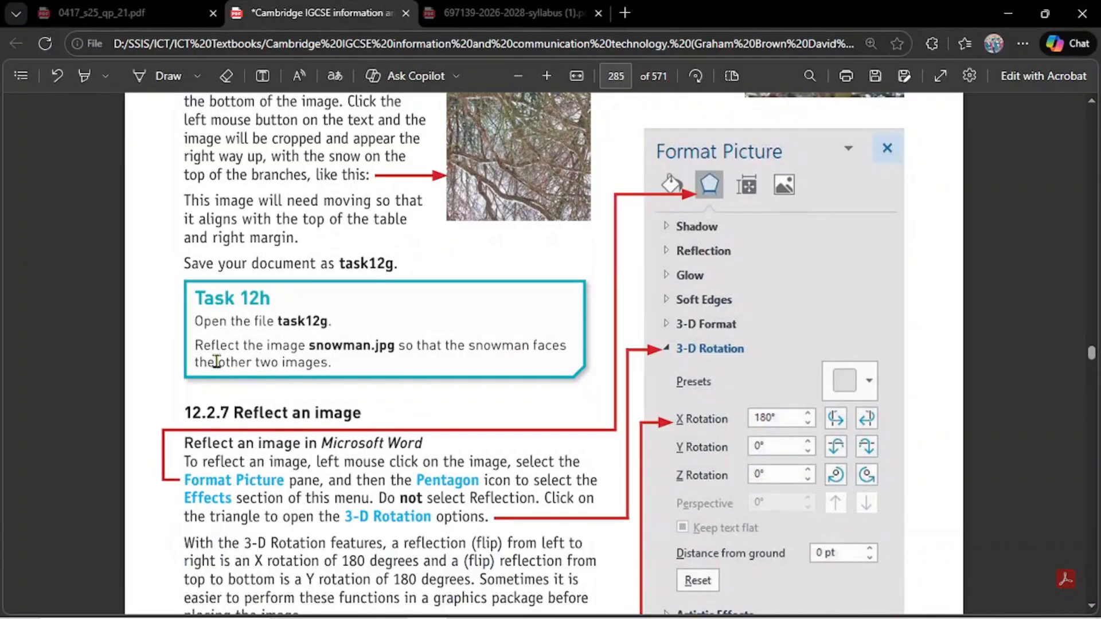
scroll(381, 352, "up", 7)
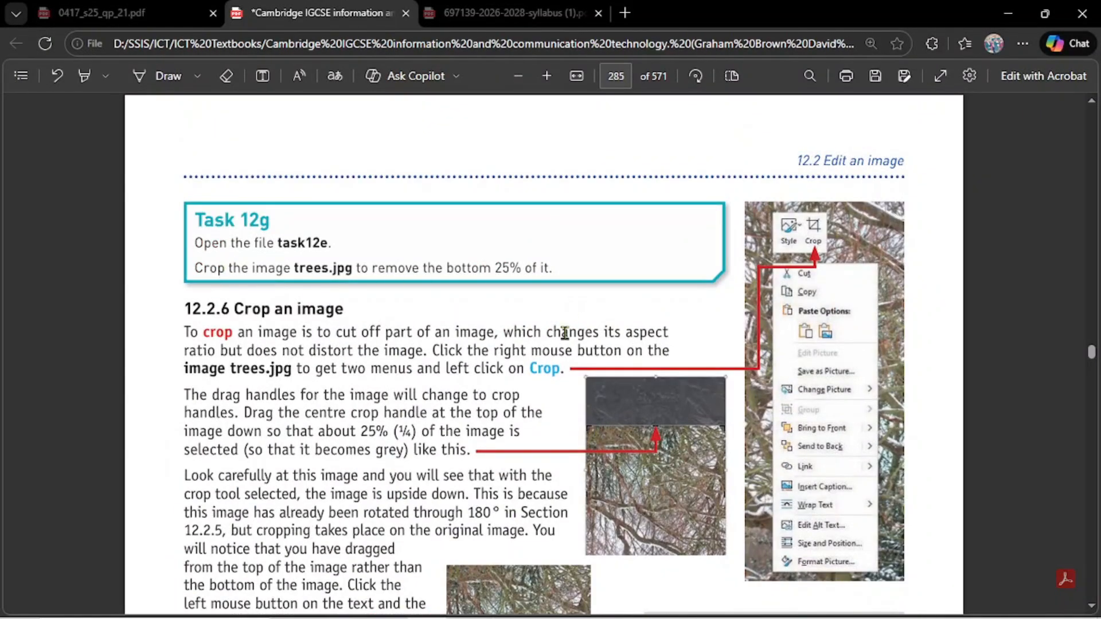
scroll(565, 333, "down", 20)
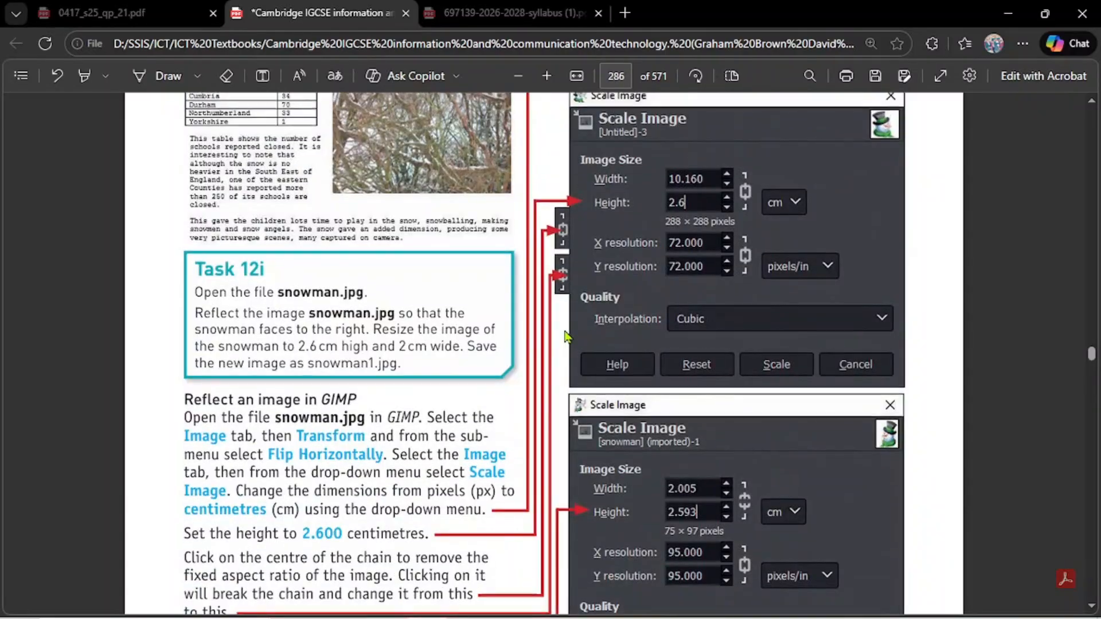
scroll(550, 338, "up", 4)
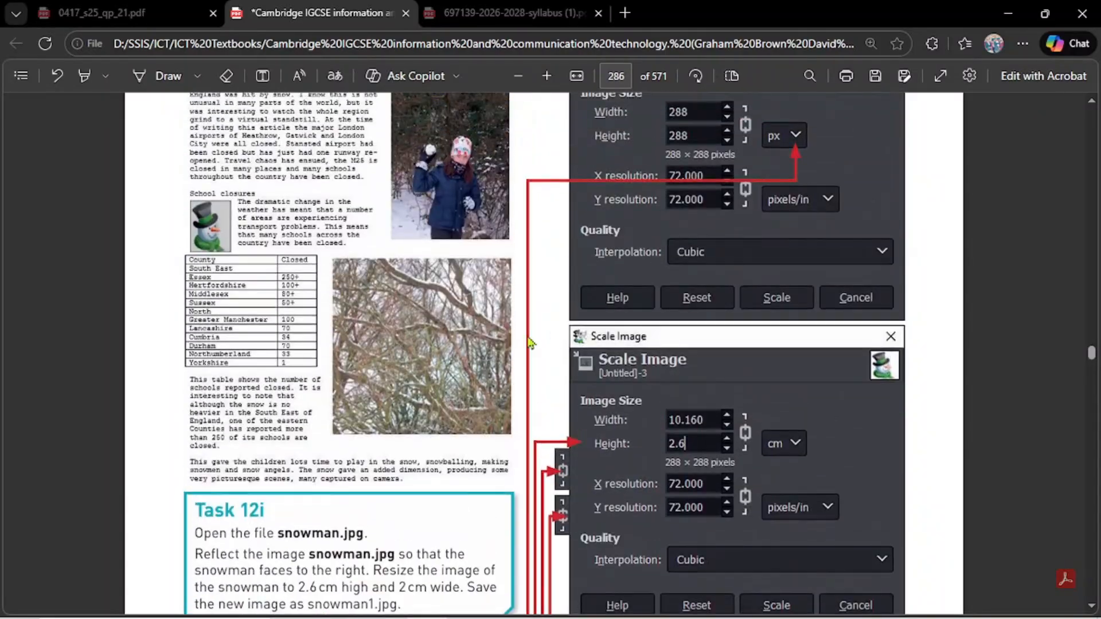
left_click(996, 10)
Select the snowman picture beside the School closures text and open its Format Picture settings.
scroll(575, 322, "up", 5)
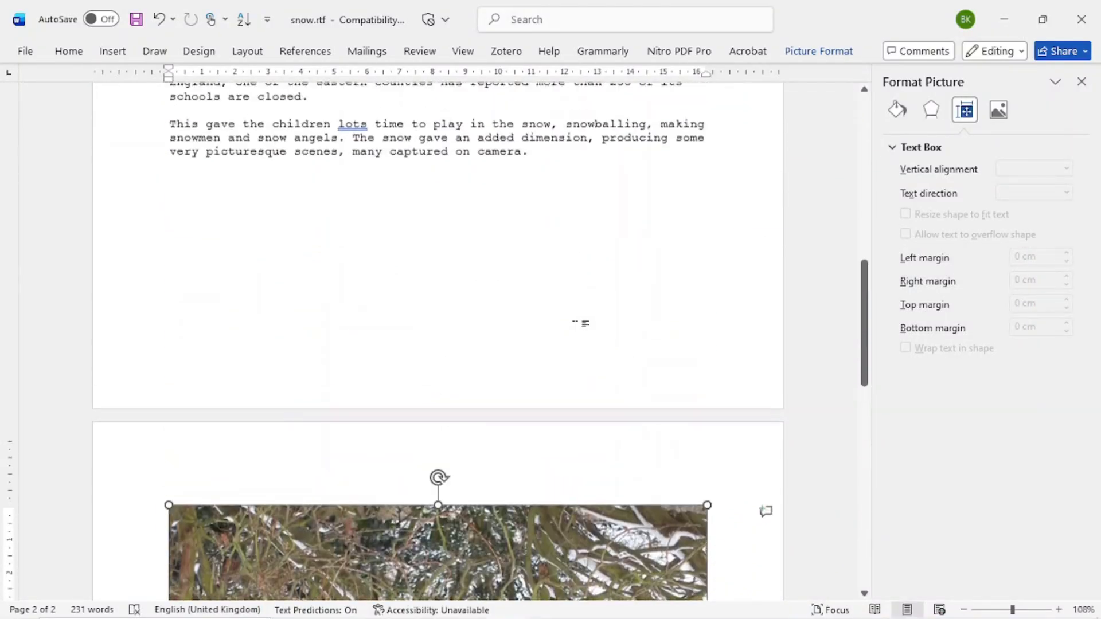
scroll(576, 322, "up", 10)
scroll(272, 359, "down", 2)
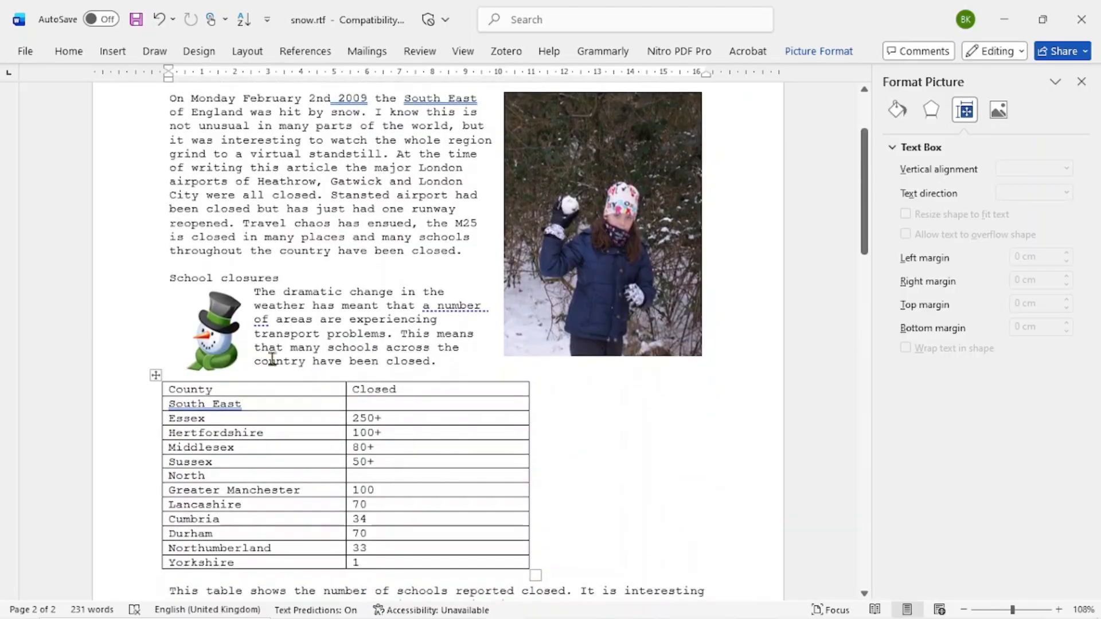
scroll(272, 359, "down", 5)
scroll(276, 373, "up", 4)
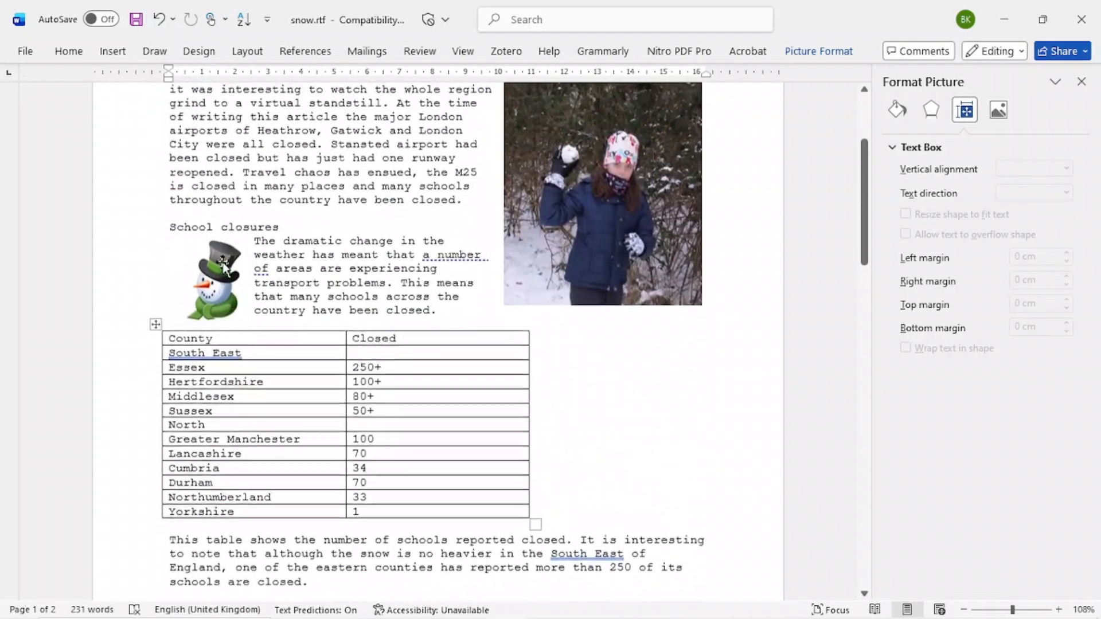
left_click(216, 275)
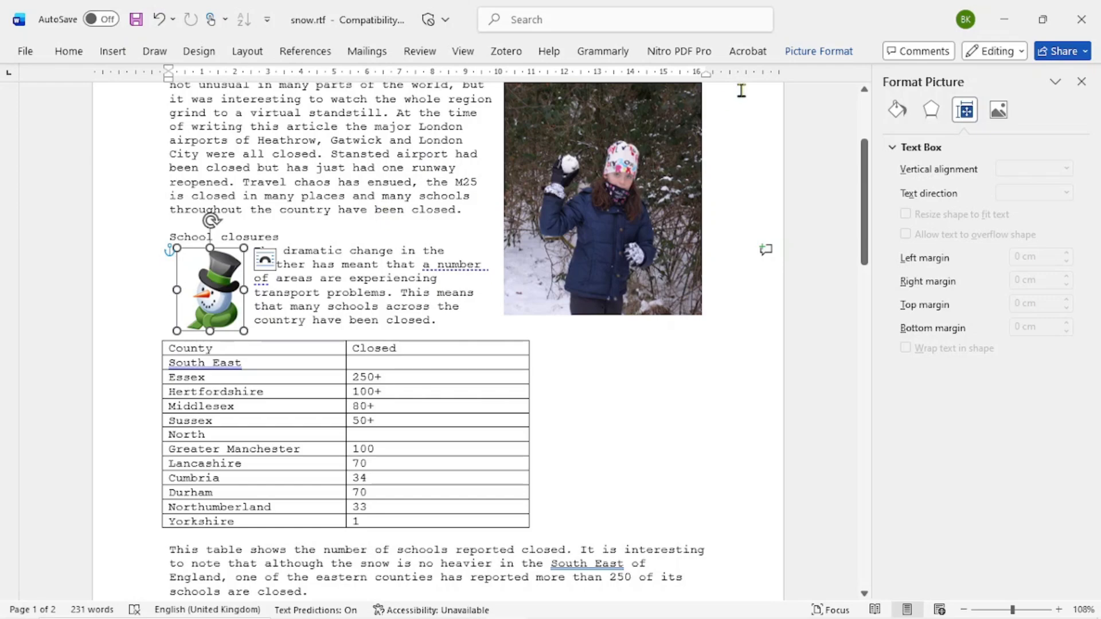
left_click(819, 51)
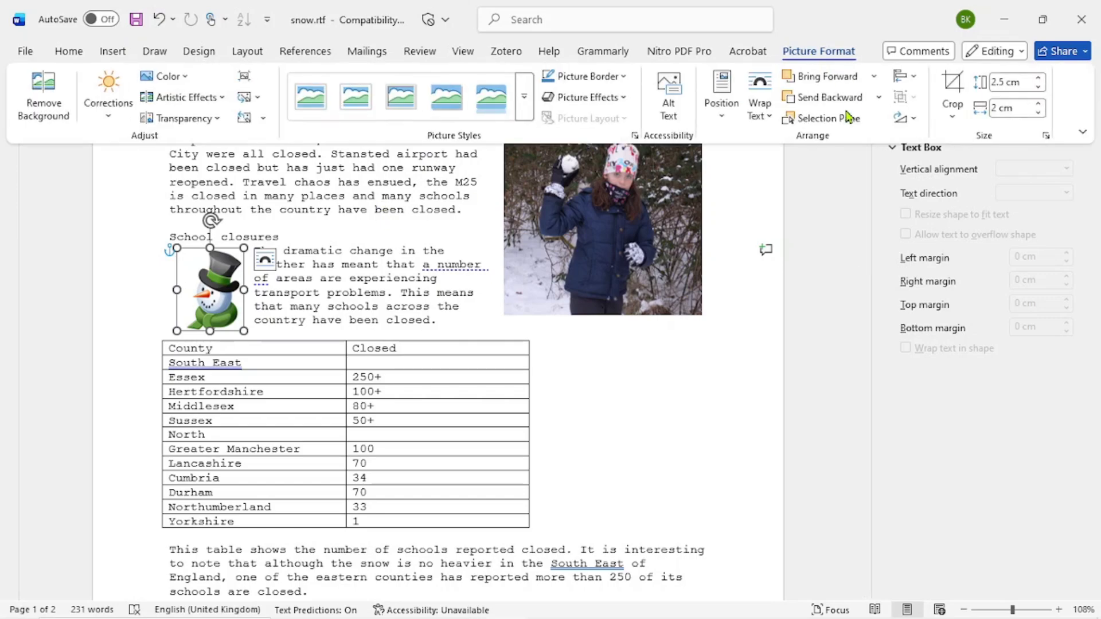
left_click(843, 213)
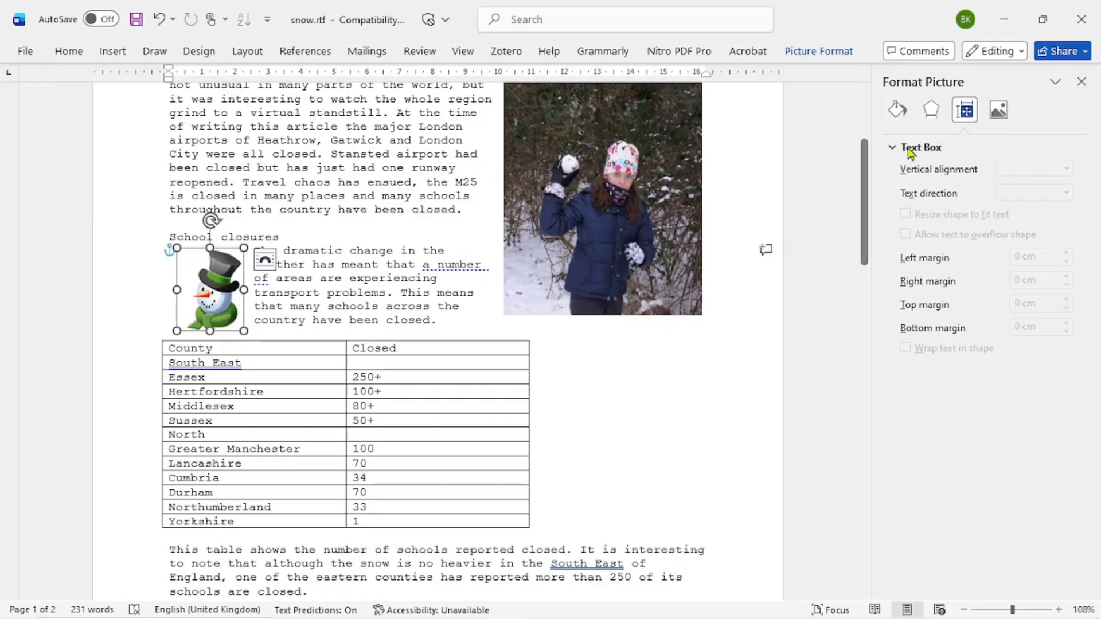
left_click(1081, 81)
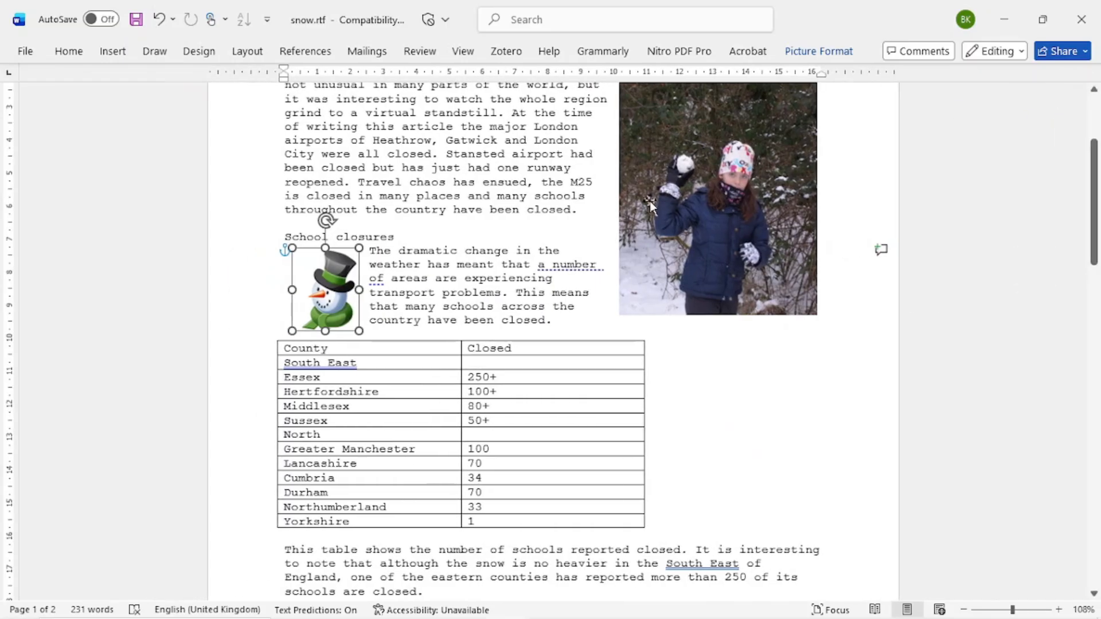
right_click(320, 299)
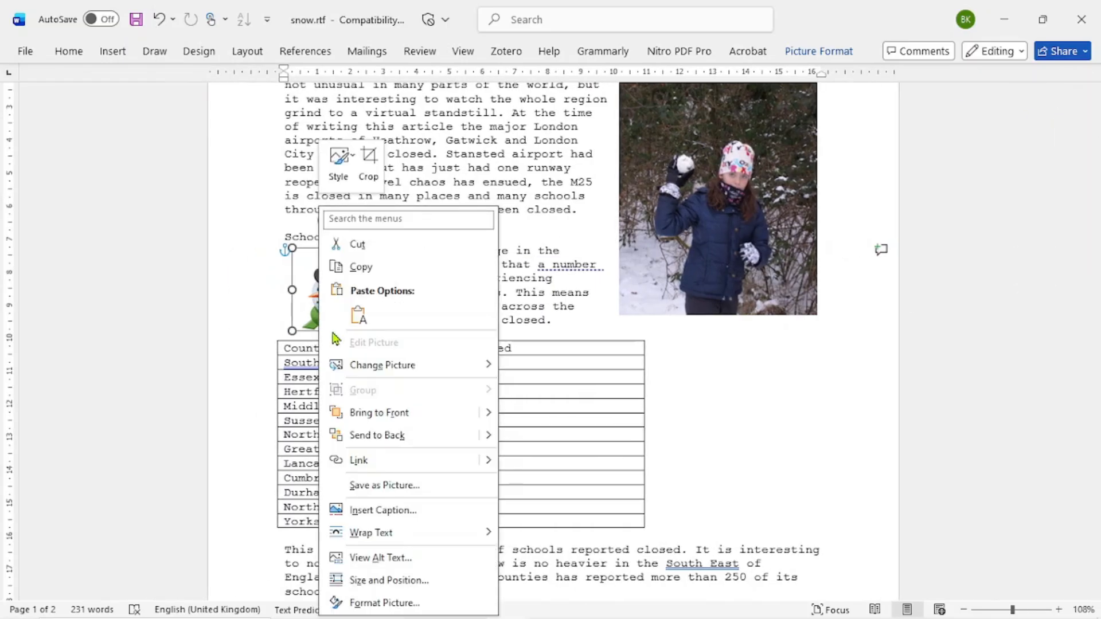
left_click(395, 599)
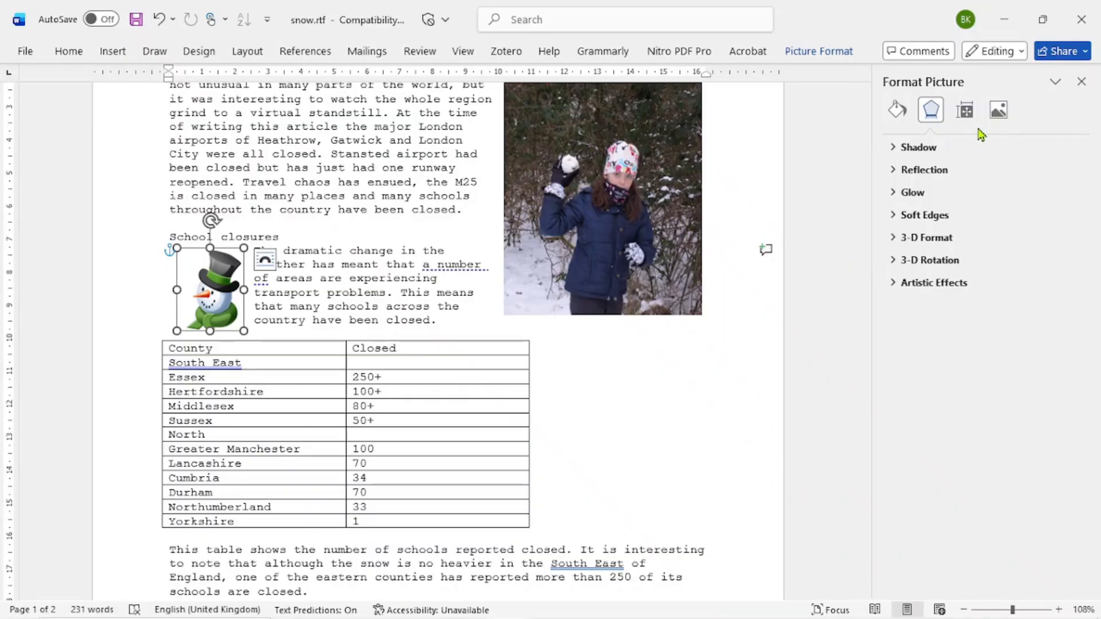
Look through the snowman's Format Picture settings, including the Reflection, Text Box and Crop options.
left_click(893, 171)
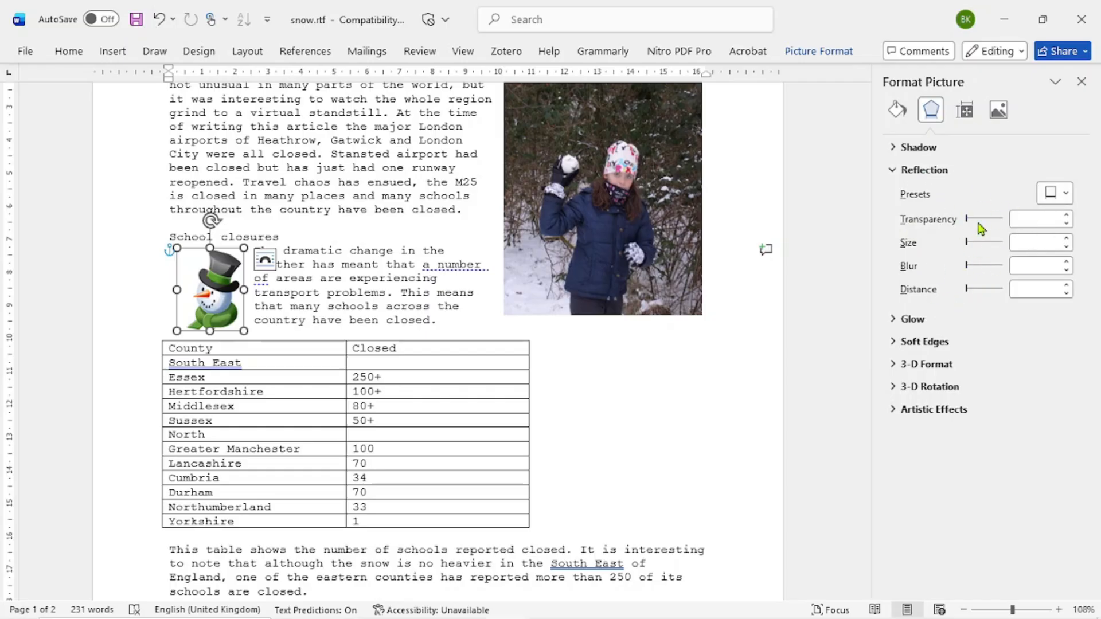
left_click(894, 170)
left_click(965, 109)
left_click(998, 109)
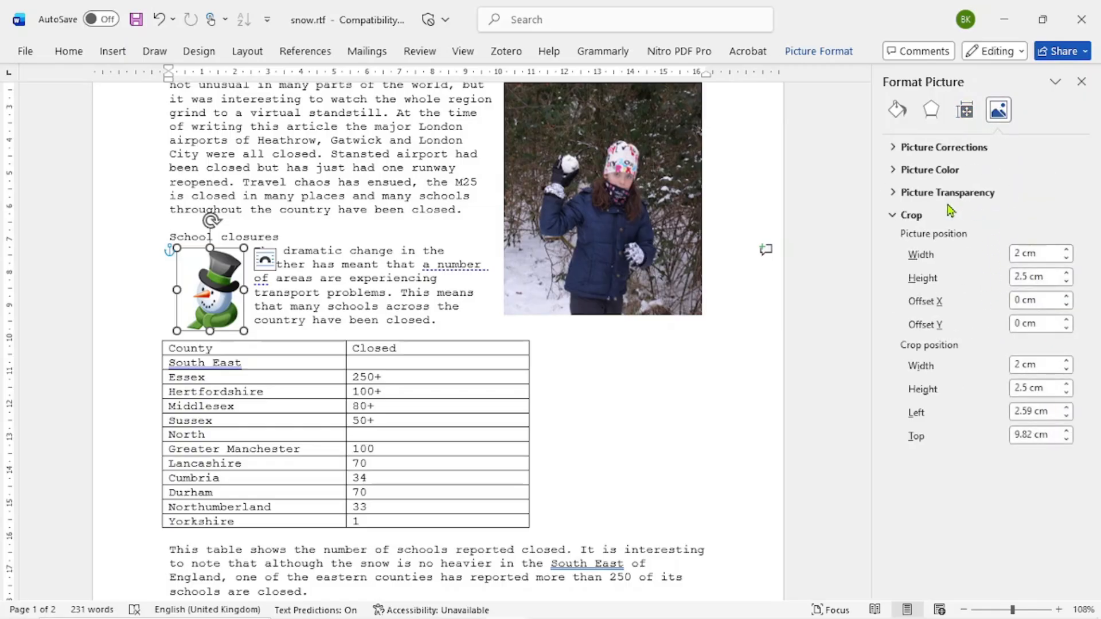
left_click(965, 109)
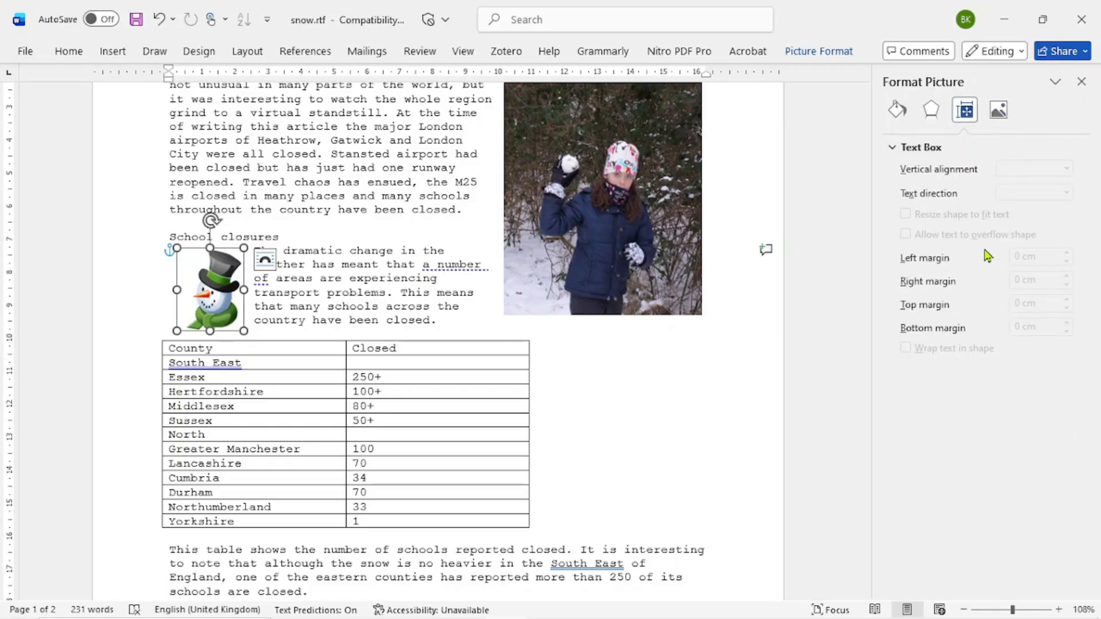
left_click(898, 109)
left_click(931, 109)
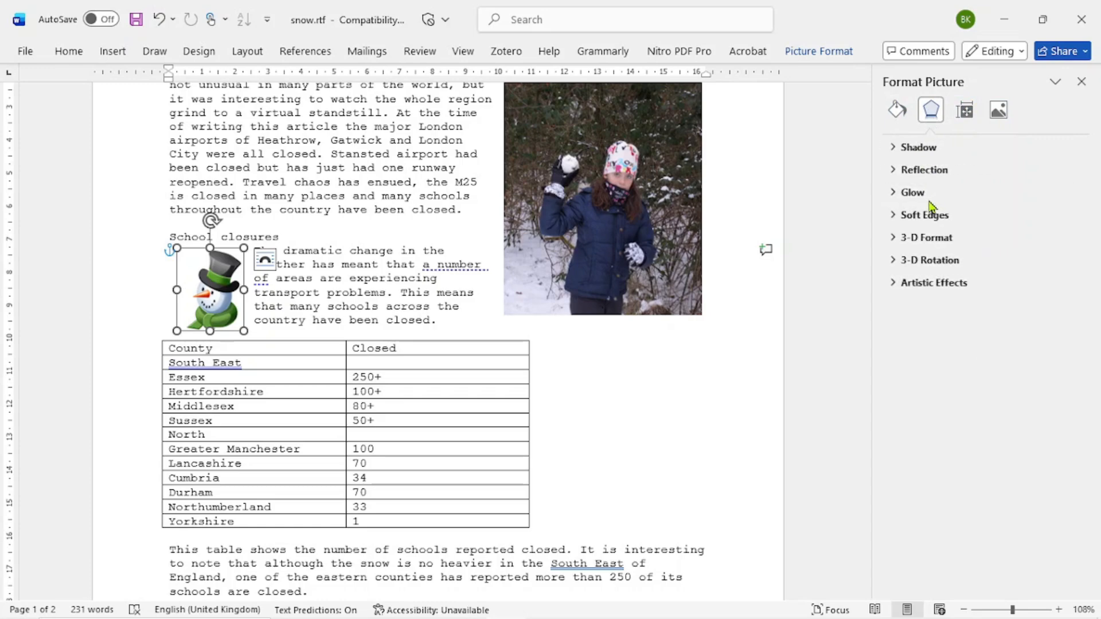
left_click(899, 172)
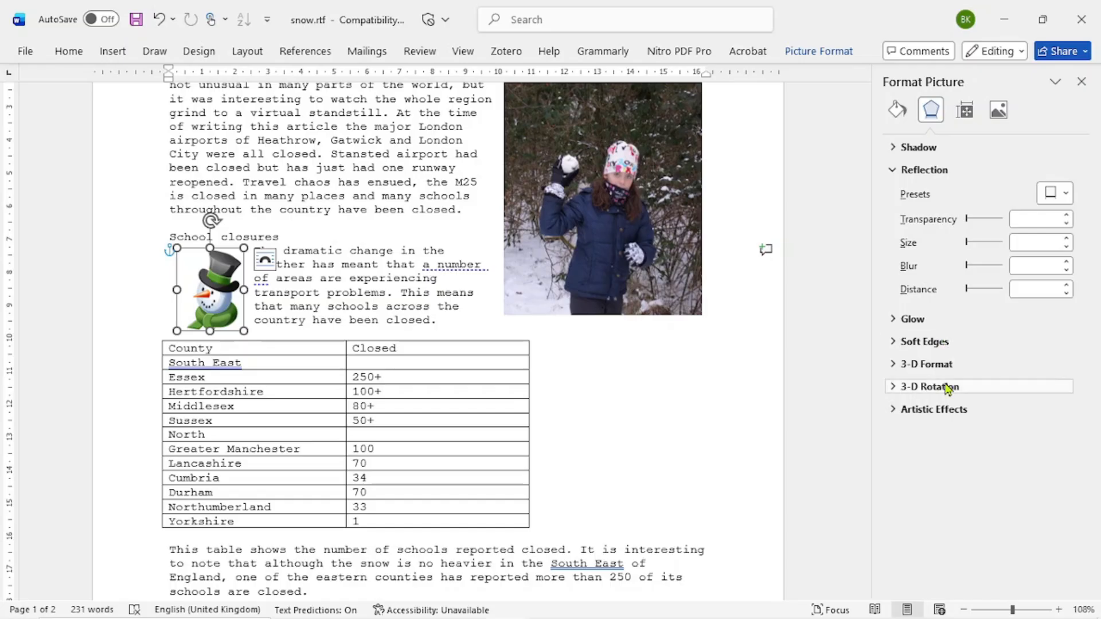
Turn the snowman picture around its X axis with 3-D Rotation, increasing it to 185° and stepping back one increment.
left_click(892, 388)
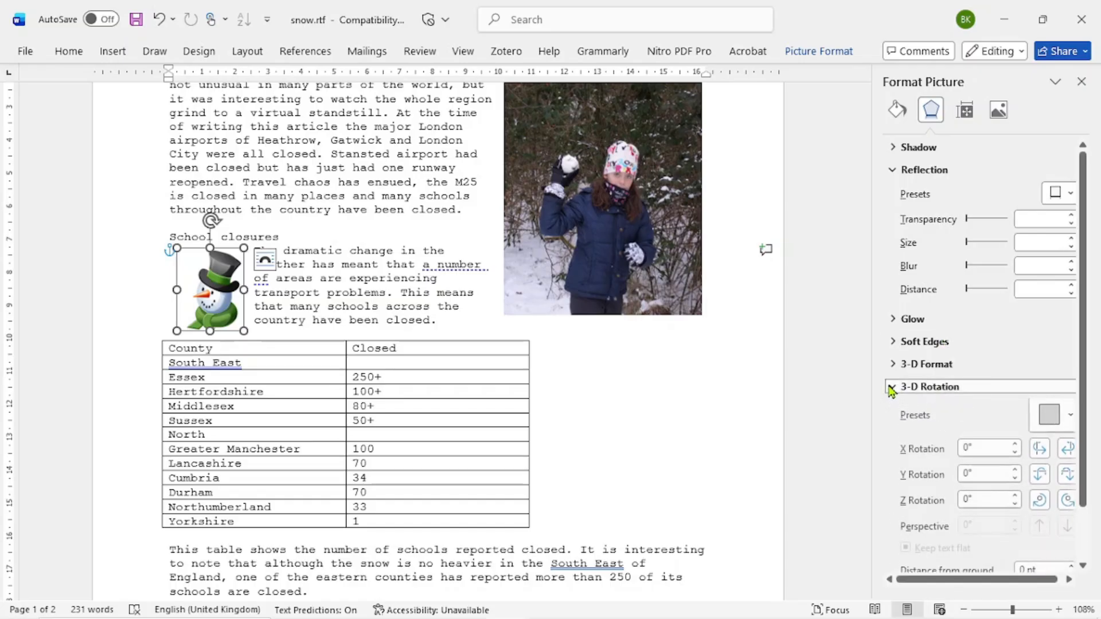
scroll(927, 388, "down", 1)
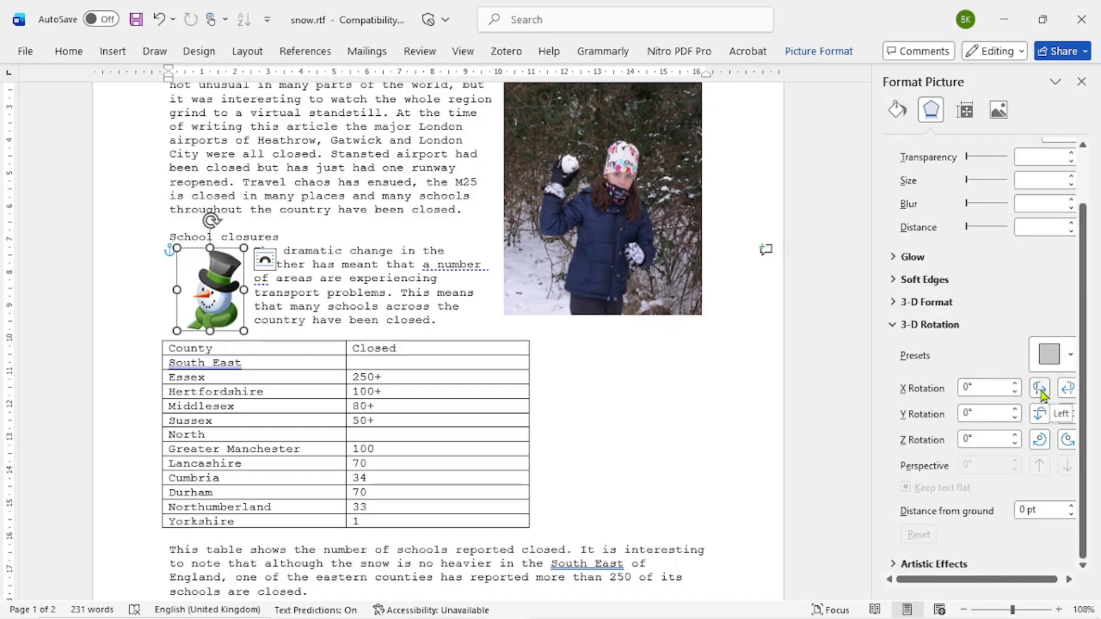
left_click(1068, 390)
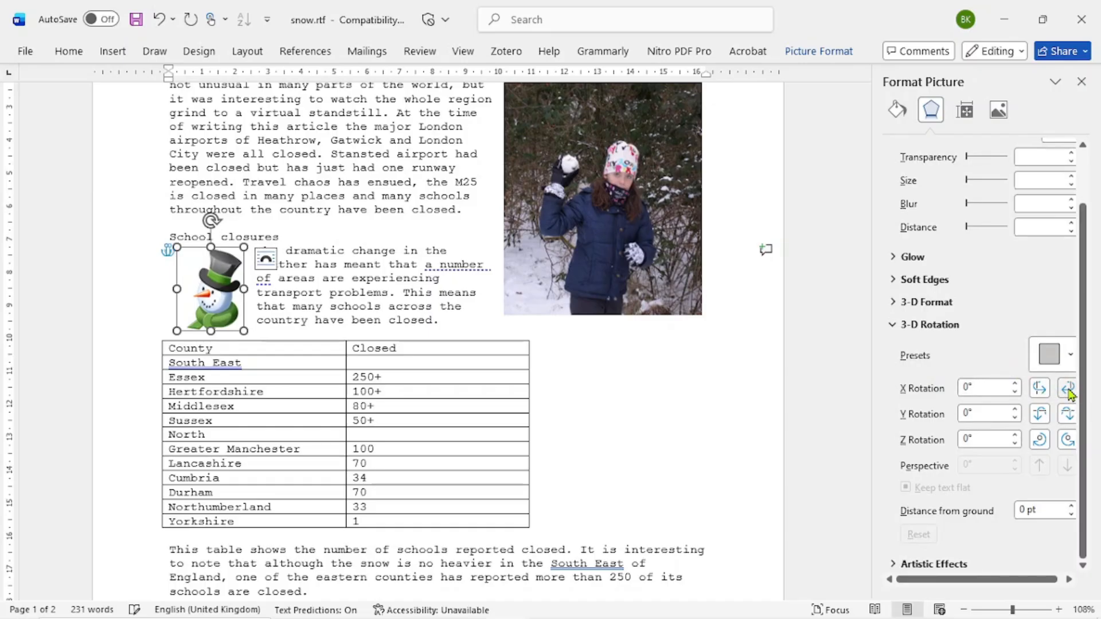
left_click(1067, 390)
left_click(1067, 390)
left_click(1068, 390)
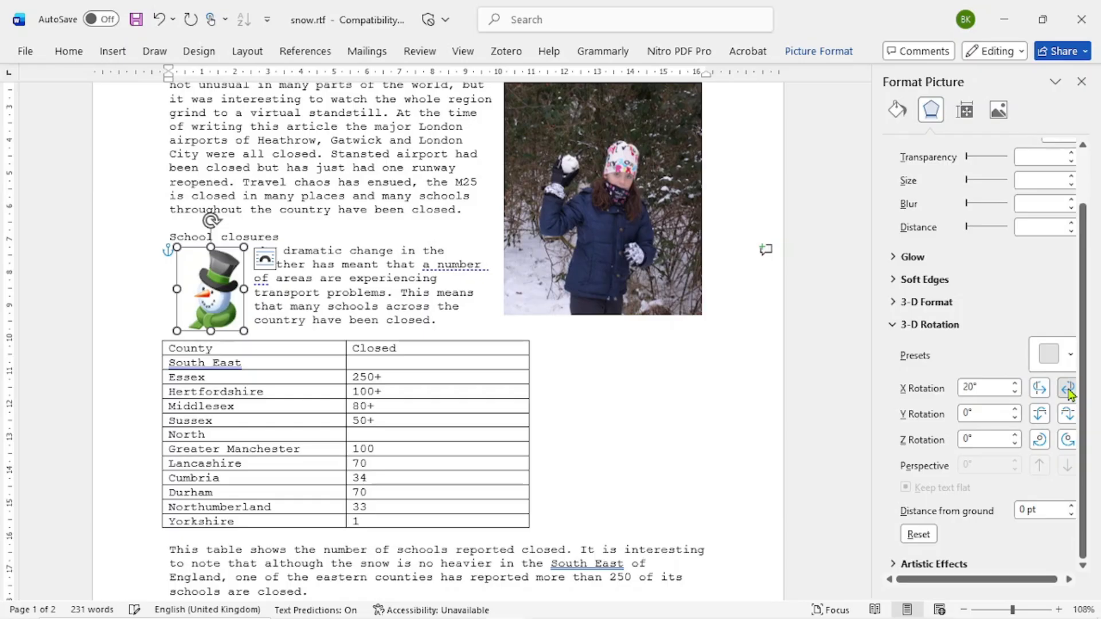
left_click(1068, 390)
left_click(1068, 390)
left_click(1068, 390)
left_click(1068, 390)
left_click(1067, 390)
left_click(1068, 390)
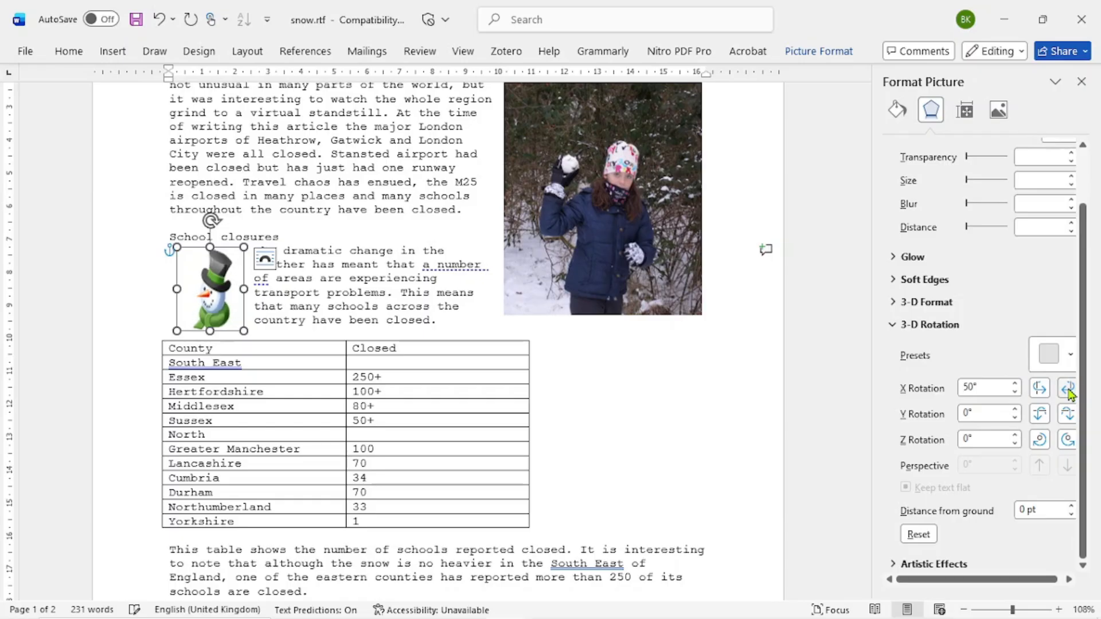
left_click(1068, 390)
left_click(1068, 390)
left_click(1068, 390)
left_click(1068, 390)
left_click(1068, 390)
left_click(1068, 390)
left_click(1068, 390)
left_click(1067, 389)
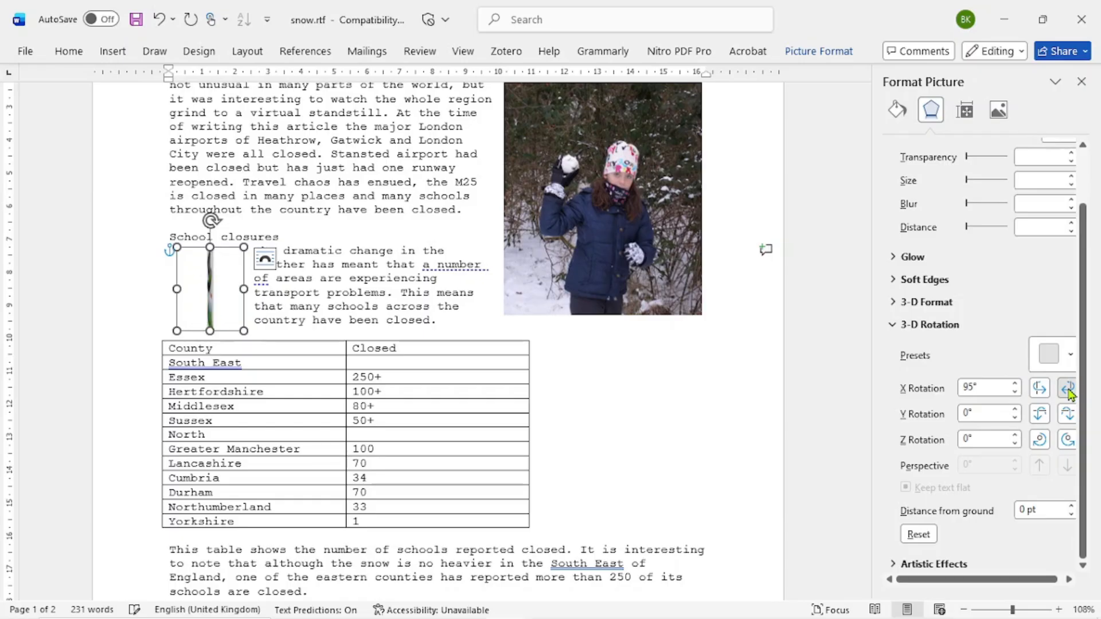
left_click(1068, 390)
left_click(1068, 390)
left_click(1068, 390)
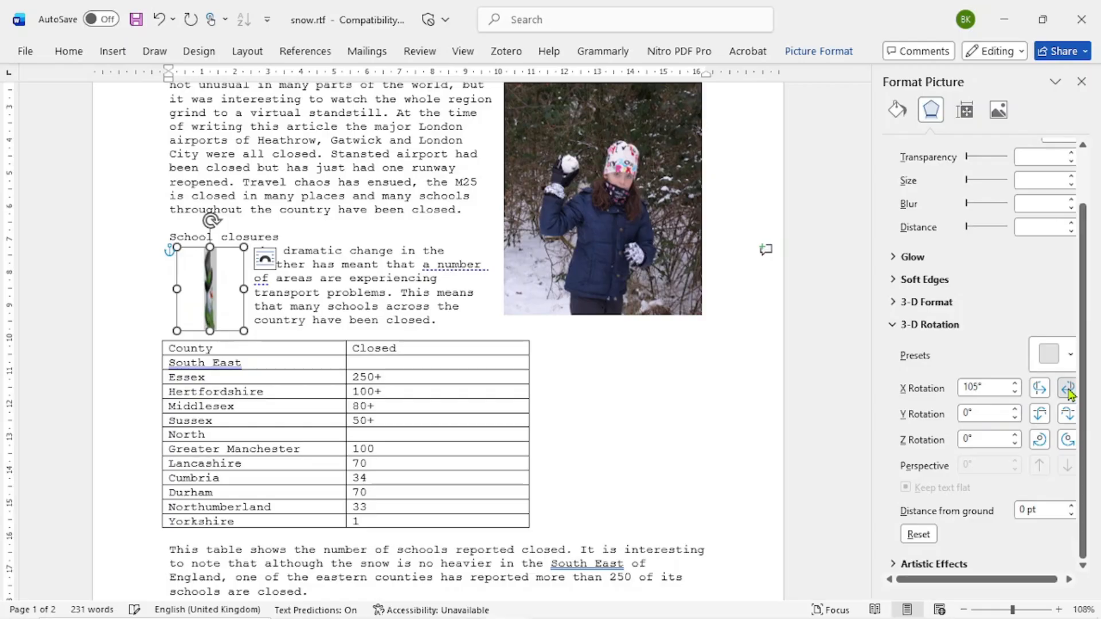
left_click(1068, 390)
left_click(1068, 389)
left_click(1068, 390)
left_click(1068, 390)
left_click(1068, 390)
left_click(1068, 390)
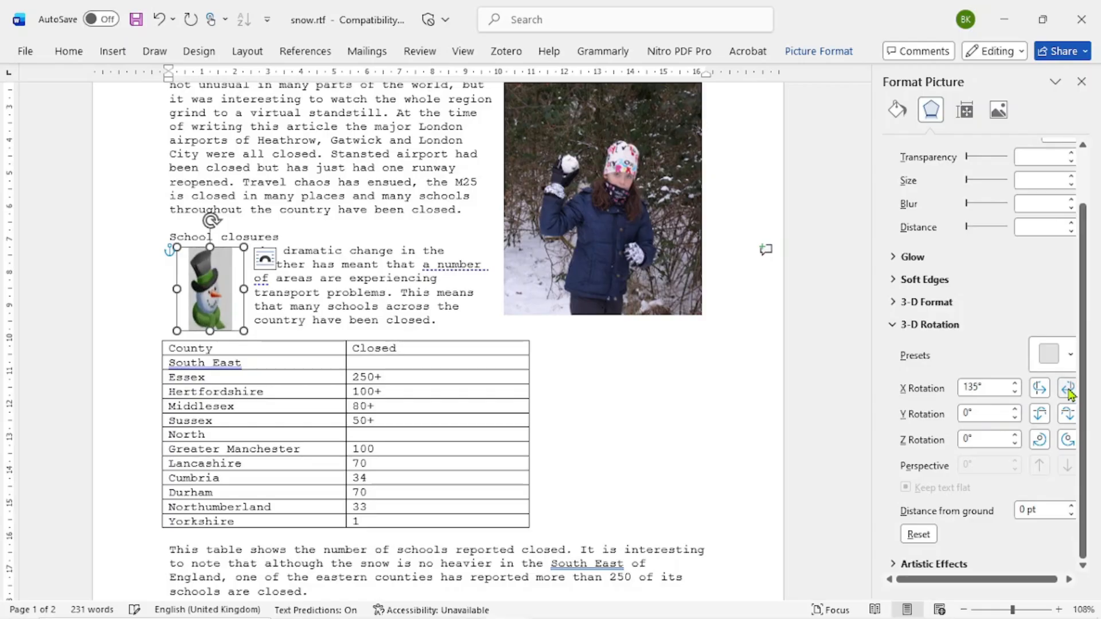
left_click(1068, 390)
left_click(1068, 390)
left_click(1067, 390)
left_click(1068, 390)
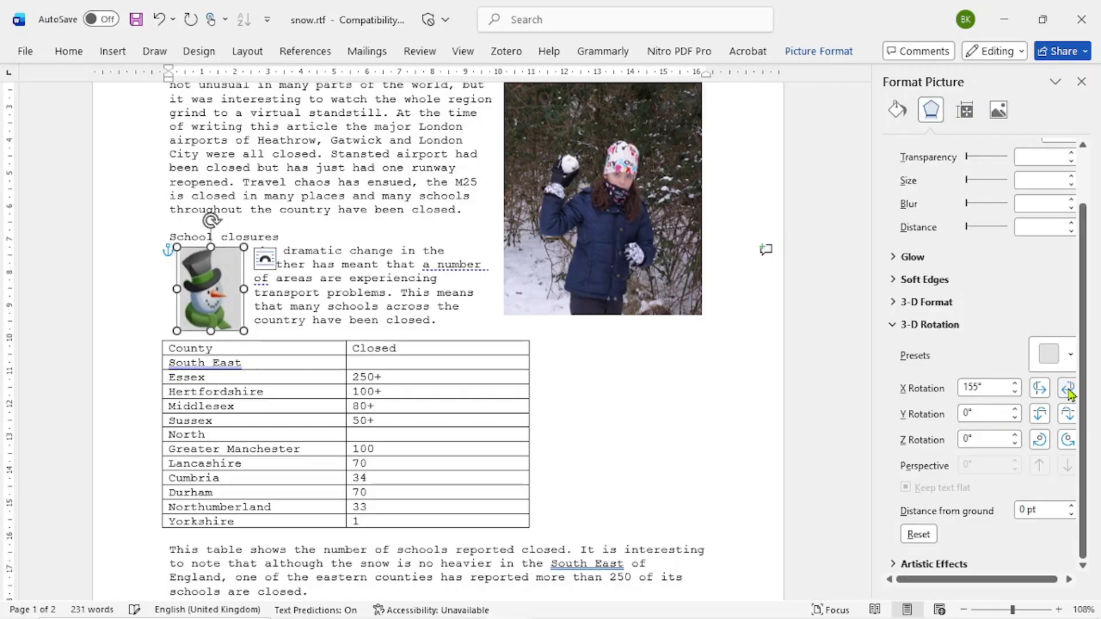
left_click(1067, 390)
left_click(1068, 390)
left_click(1068, 390)
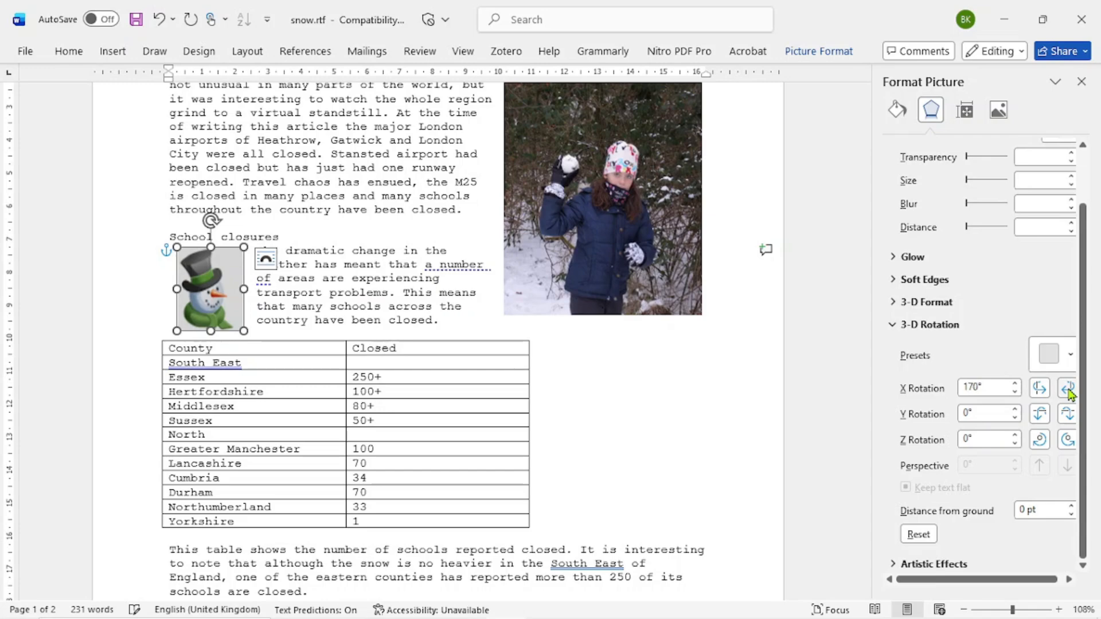
left_click(1068, 390)
left_click(1068, 390)
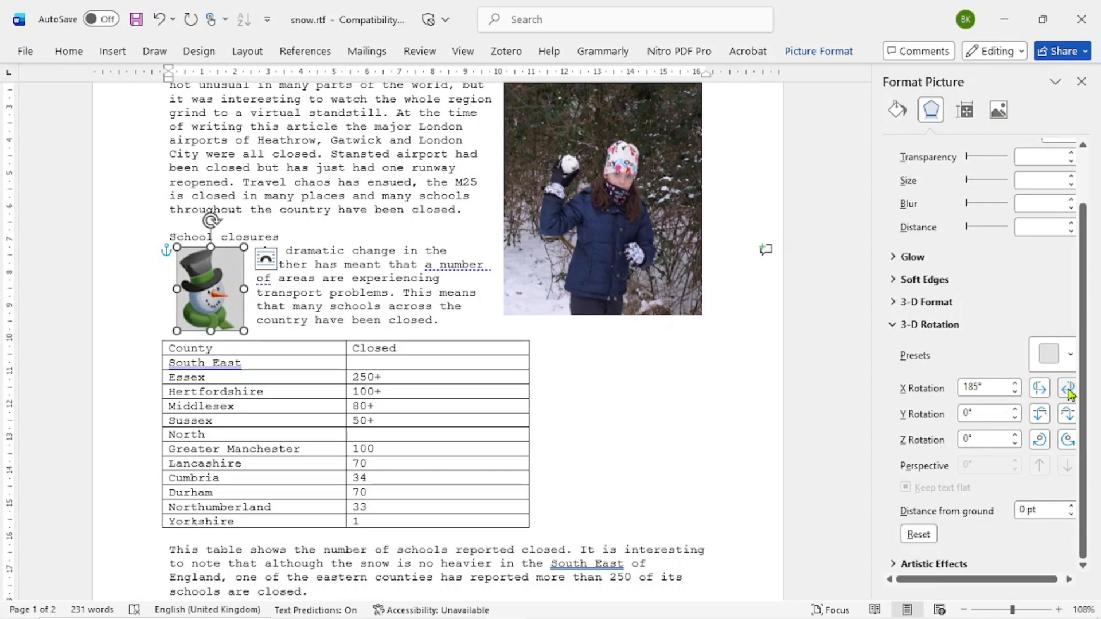
left_click(1040, 389)
left_click(696, 388)
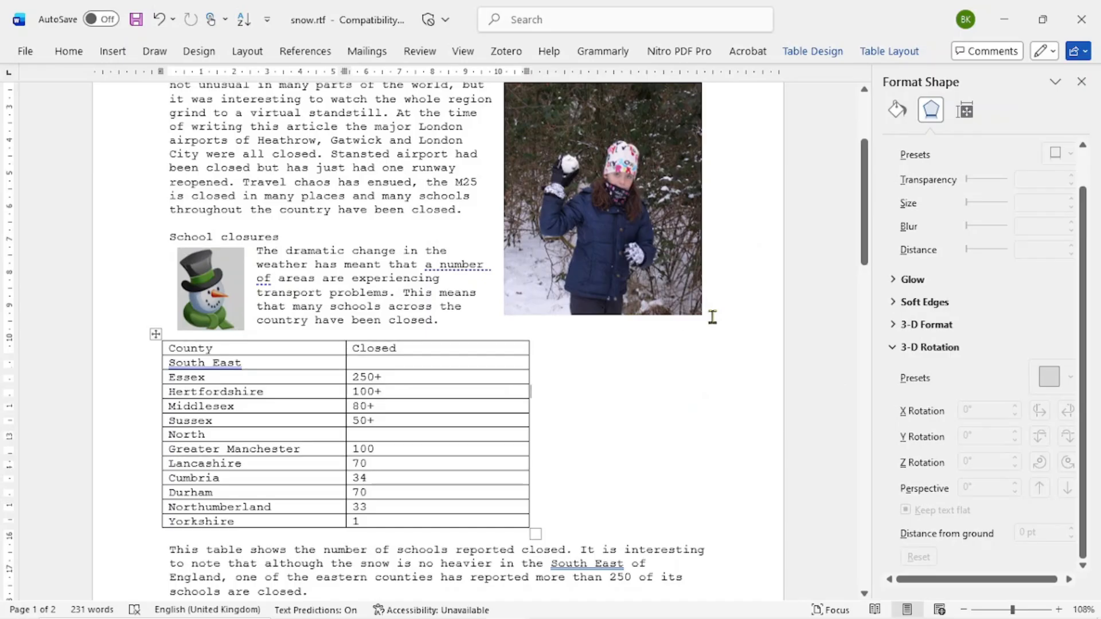
scroll(909, 324, "up", 1)
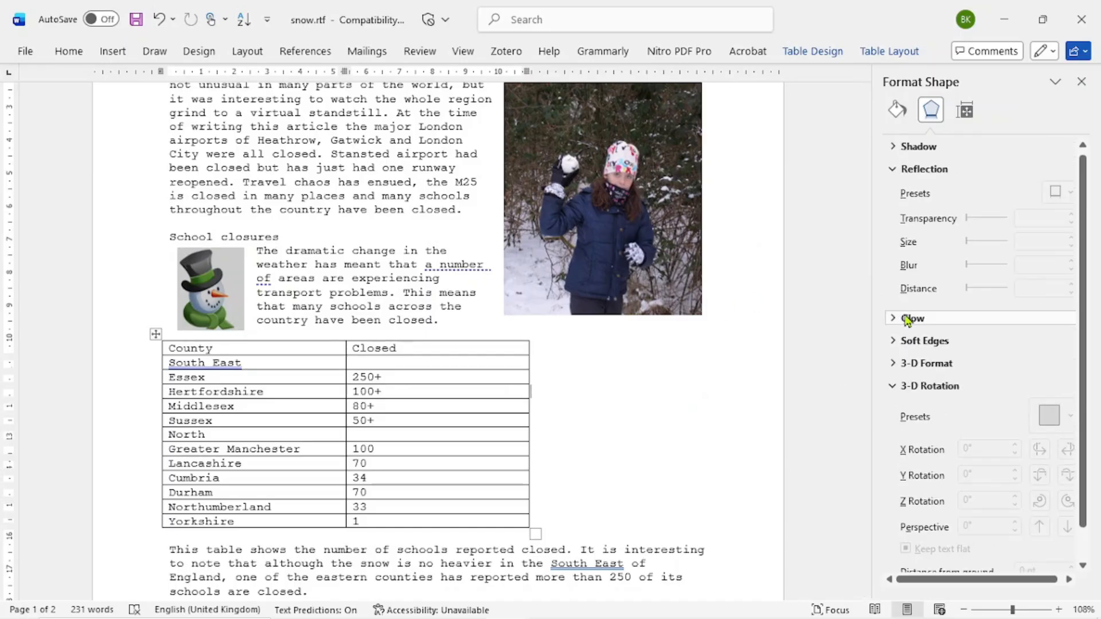
scroll(917, 395, "down", 1)
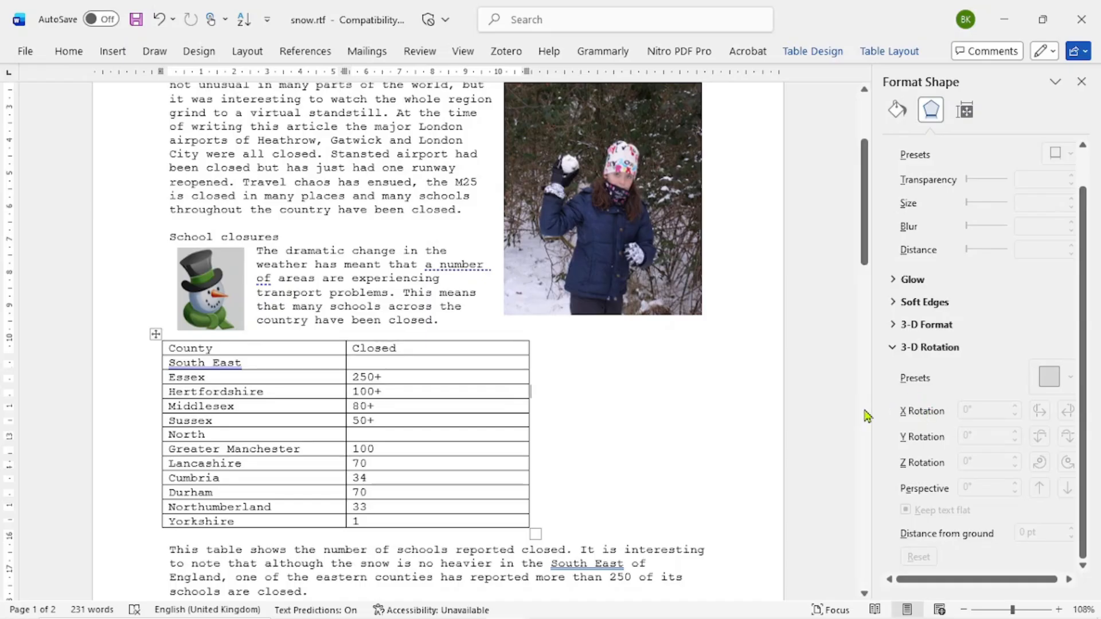
scroll(896, 396, "up", 1)
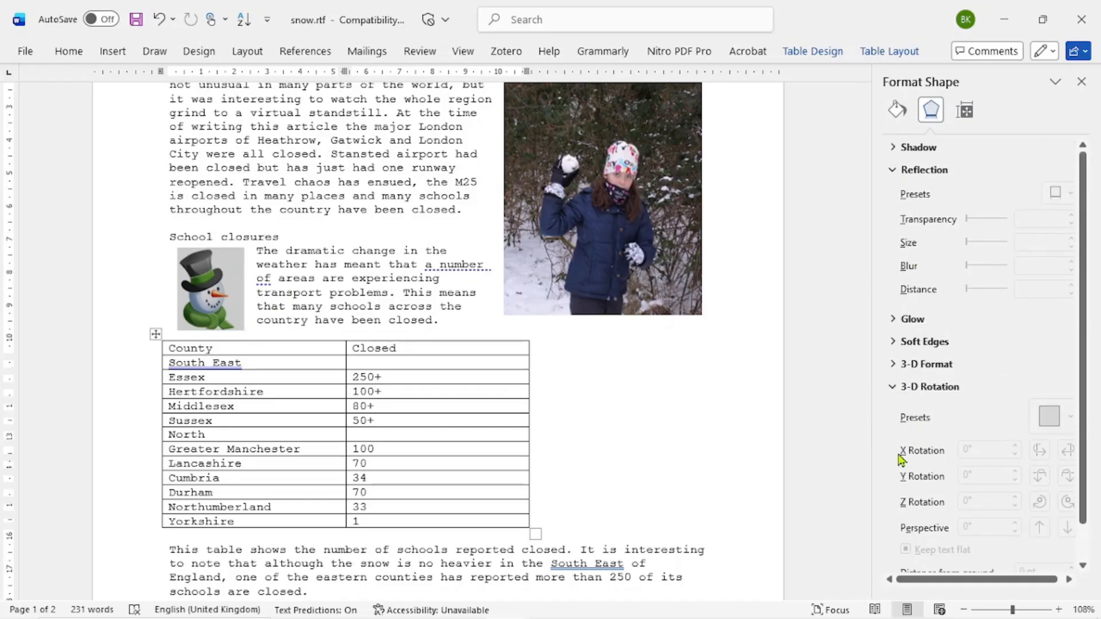
scroll(916, 424, "down", 1)
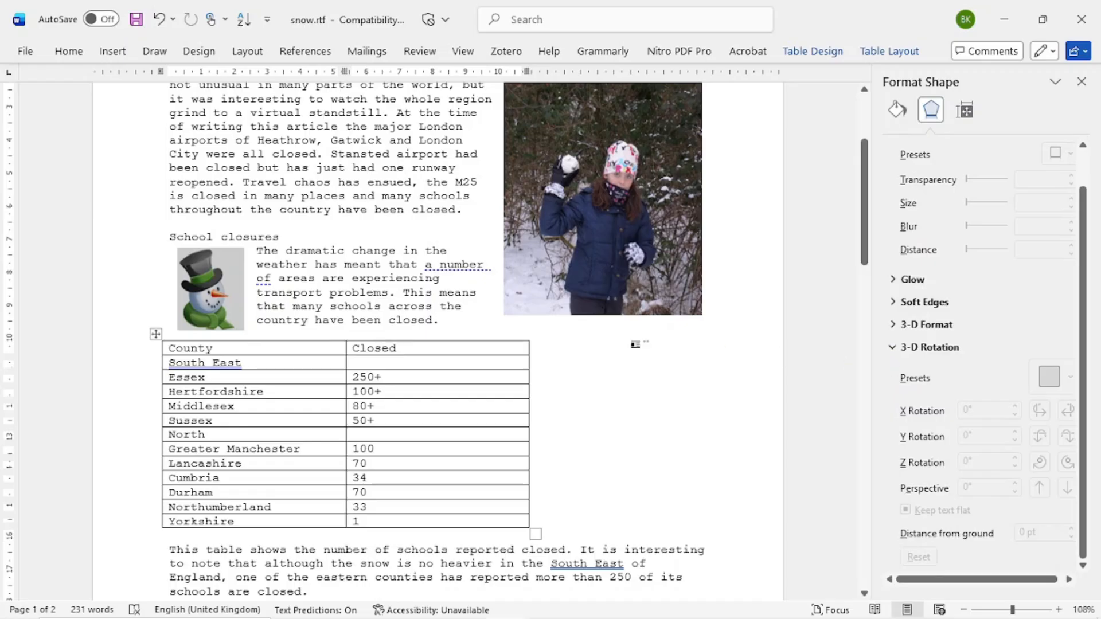
Select the trees picture on page 2, compare it with the example in the textbook PDF in Edge, and return to Word.
scroll(633, 377, "down", 10)
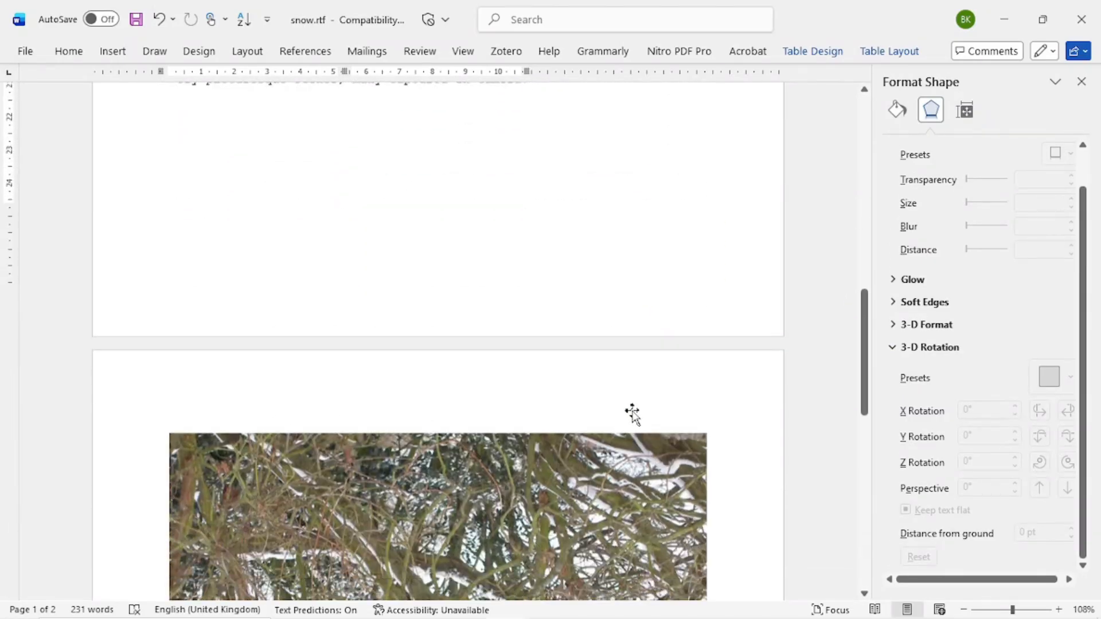
left_click(588, 396)
scroll(596, 372, "down", 5)
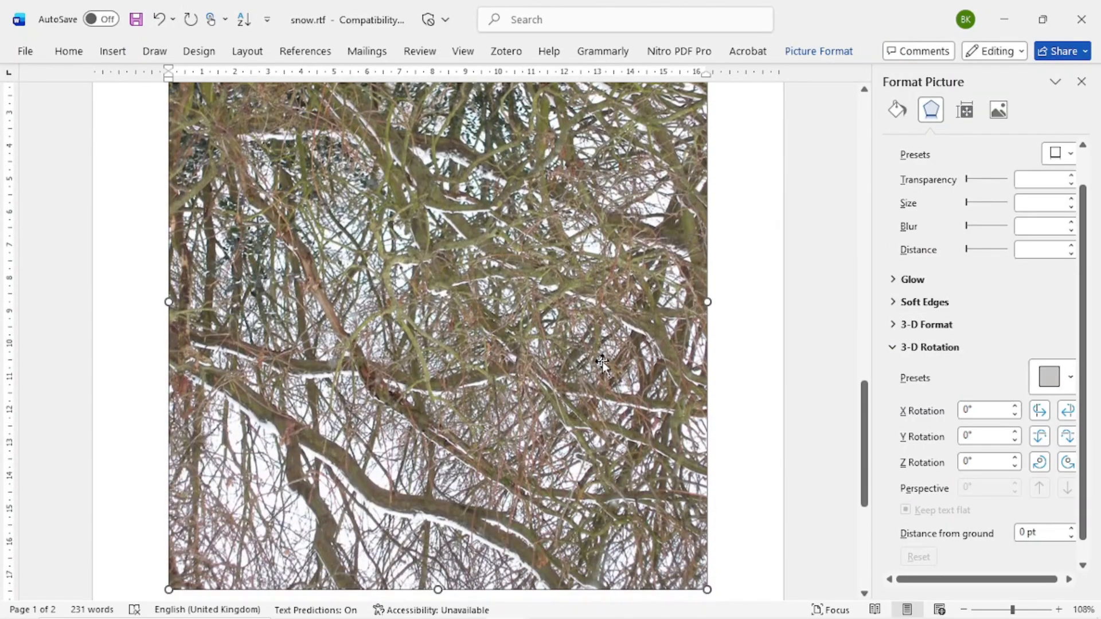
scroll(599, 354, "up", 3)
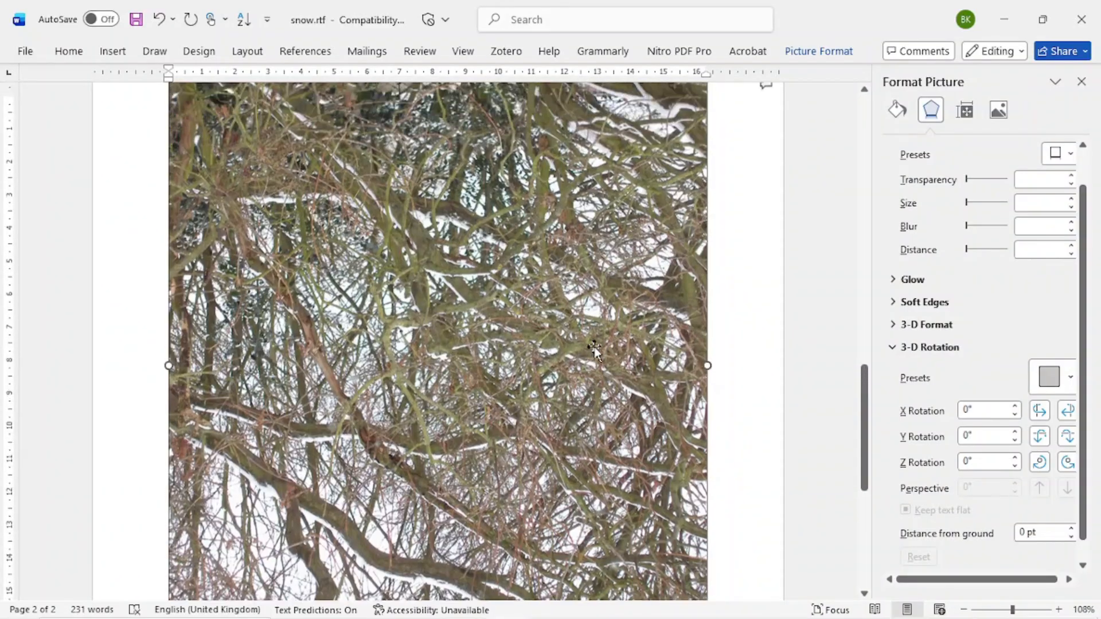
scroll(594, 348, "up", 1)
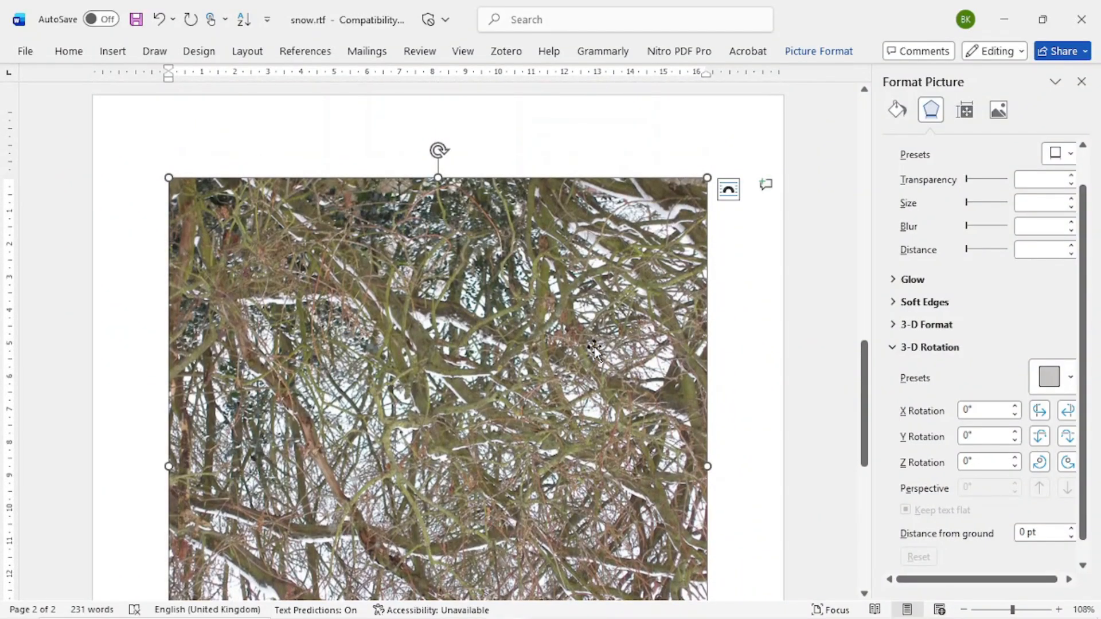
left_click(431, 607)
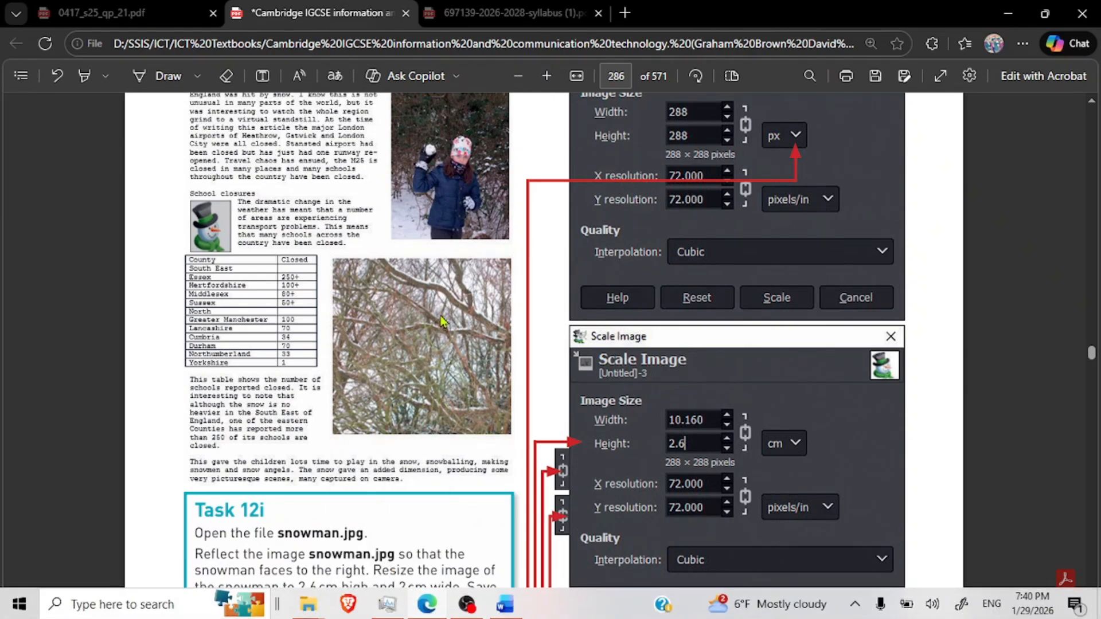
left_click(427, 605)
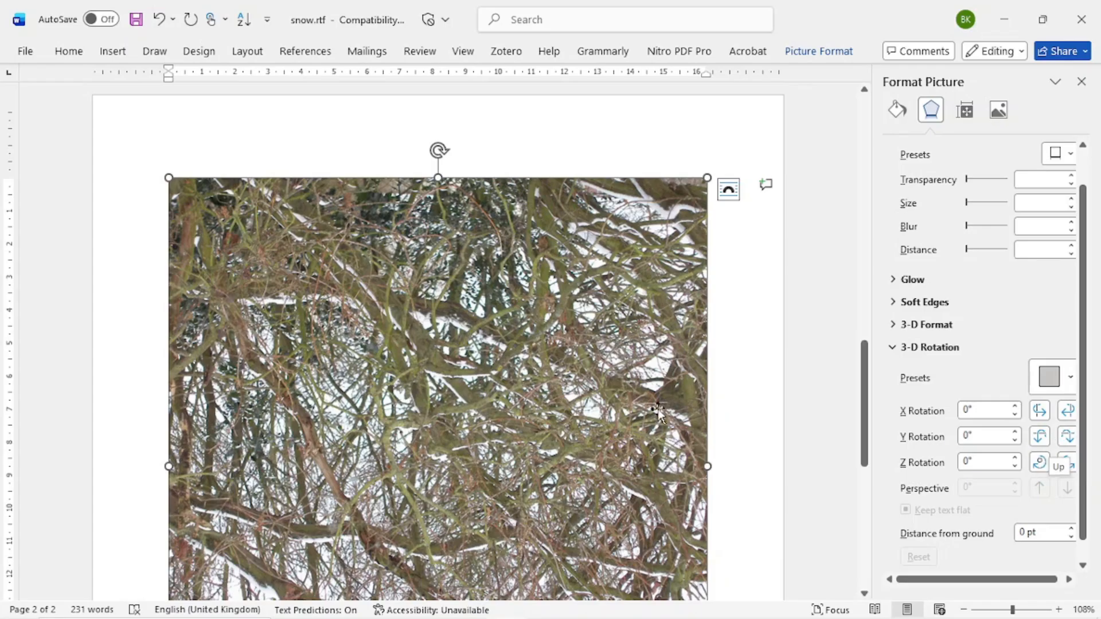
Try to rotate the trees picture freehand, then undo that rotation and the snowman's earlier 3-D rotation.
scroll(662, 416, "down", 3)
scroll(663, 416, "up", 4)
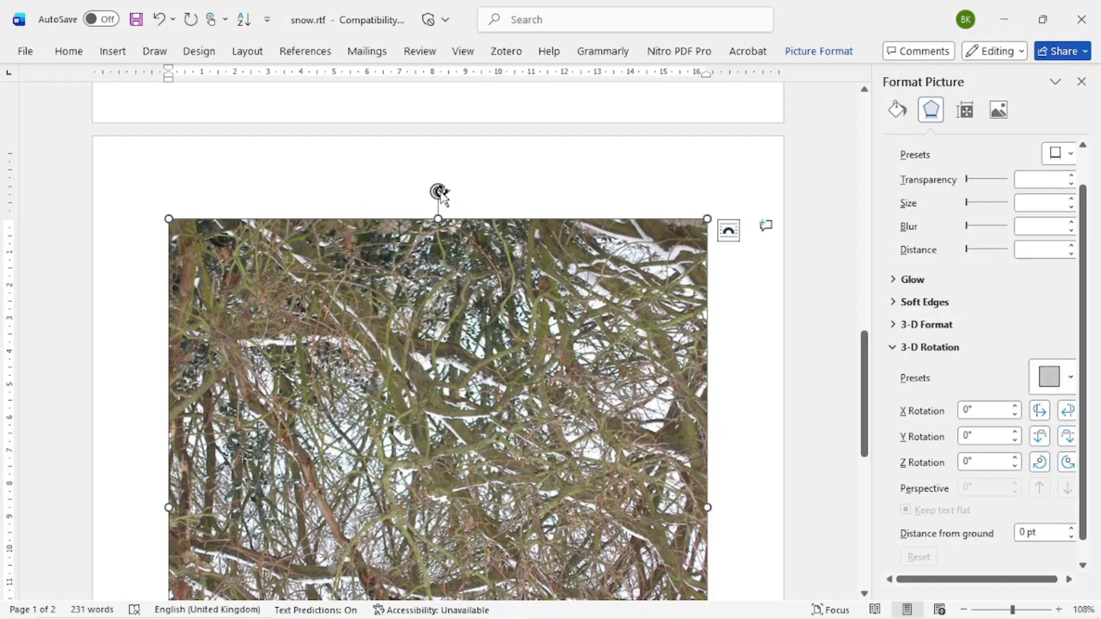
left_click_drag(438, 192, 648, 447)
key("ctrl+z")
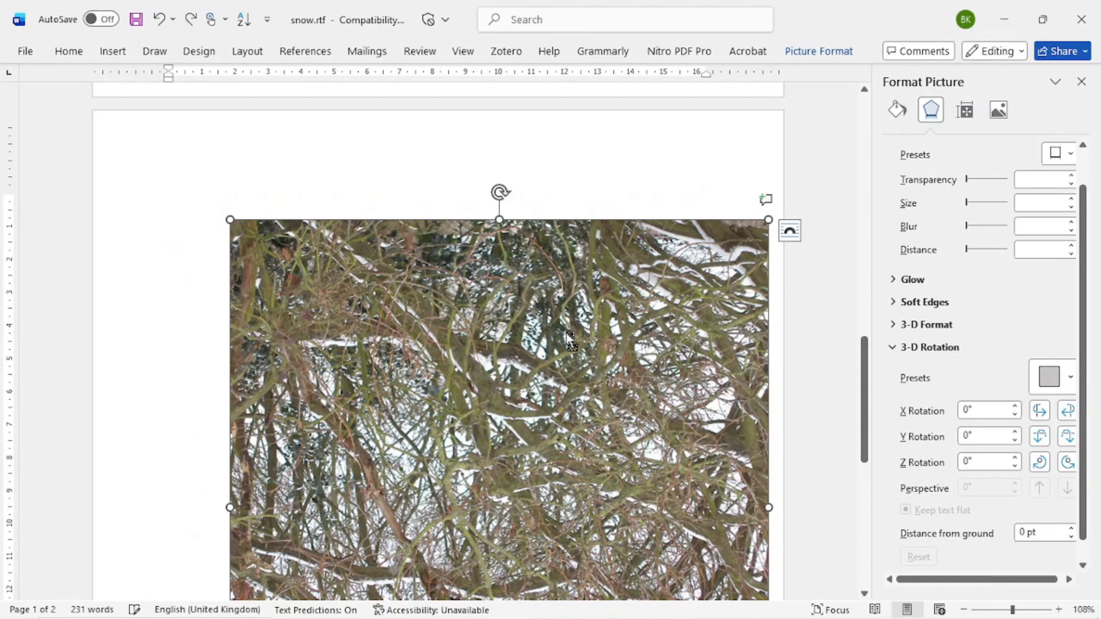
key("ctrl+z")
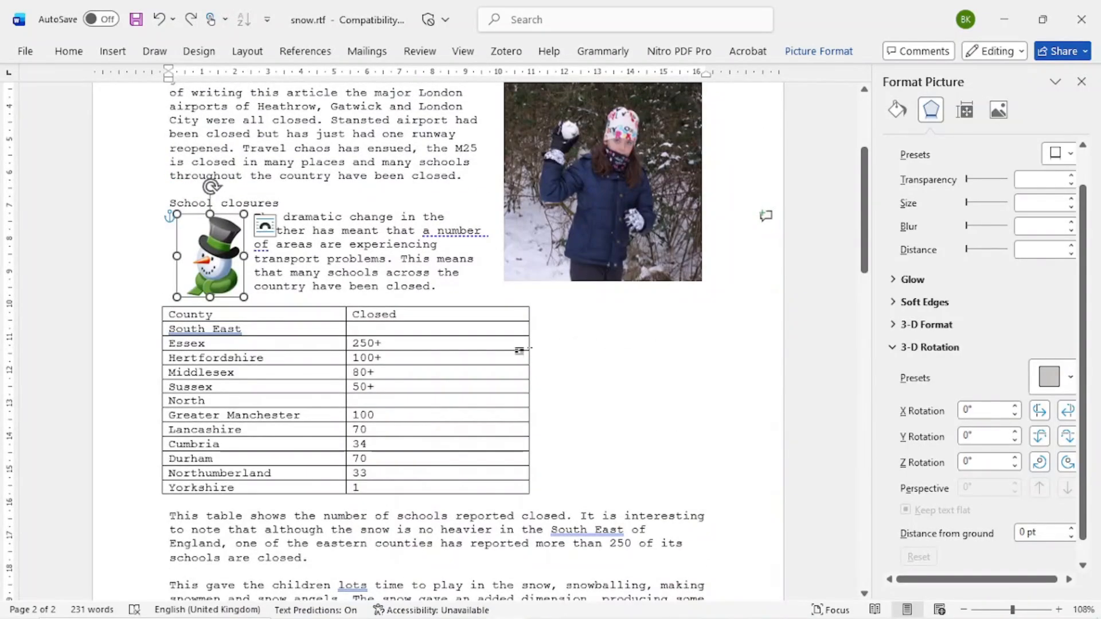
Set the snowman picture's 3-D X Rotation to 180° and deselect the picture.
left_click(971, 411)
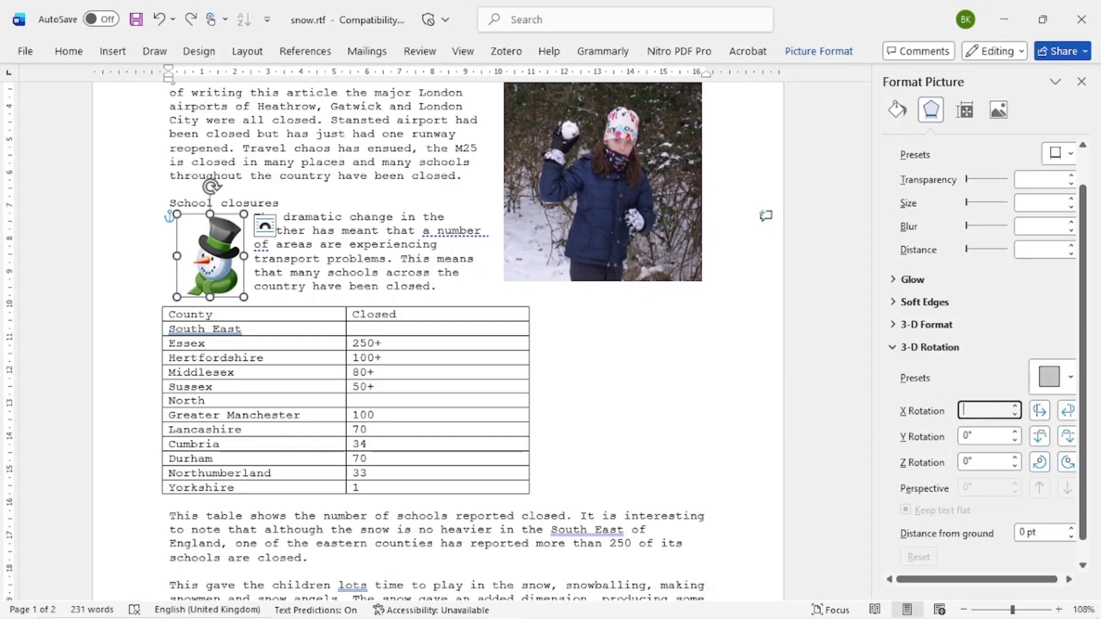
type("180")
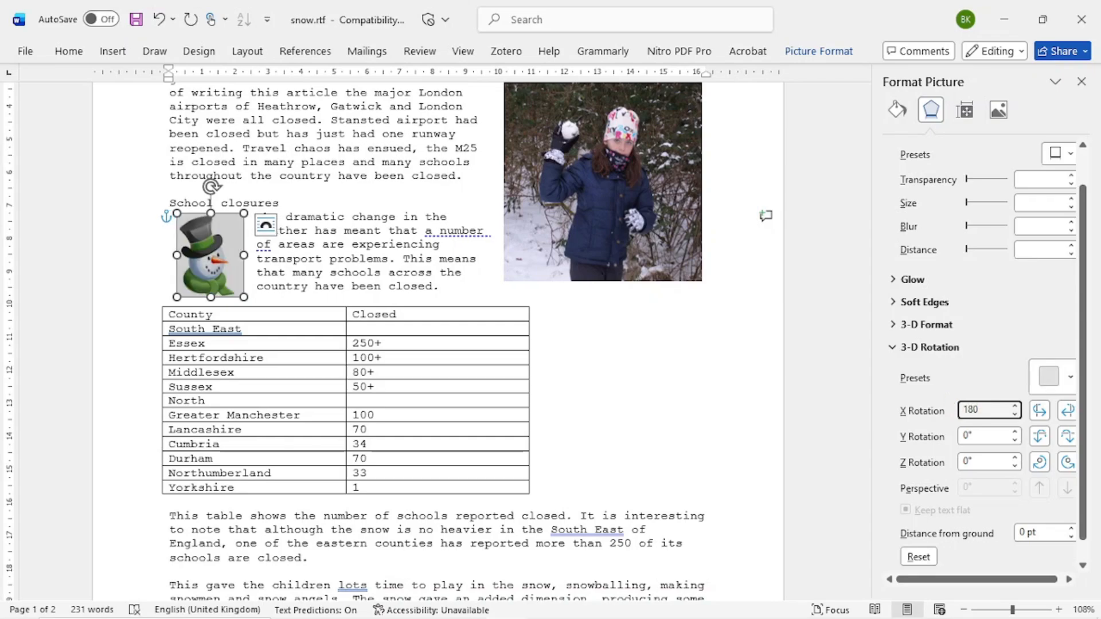
left_click(713, 381)
Flip the trees picture on page 2 vertically by setting its 3-D Y Rotation to 180°.
scroll(713, 381, "down", 10)
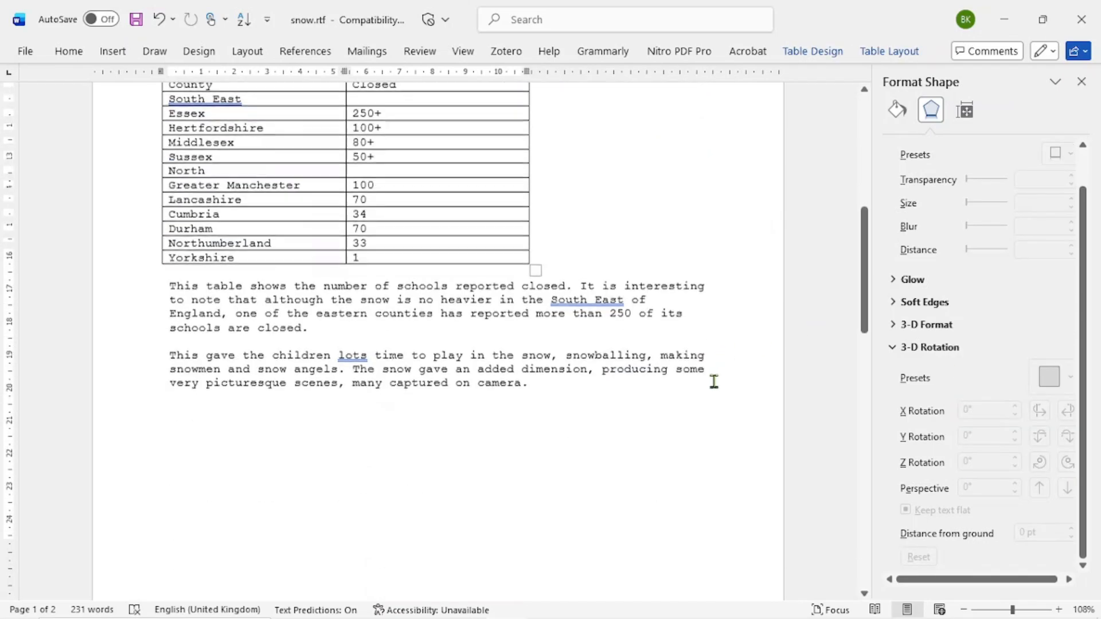
left_click(488, 539)
scroll(487, 539, "down", 10)
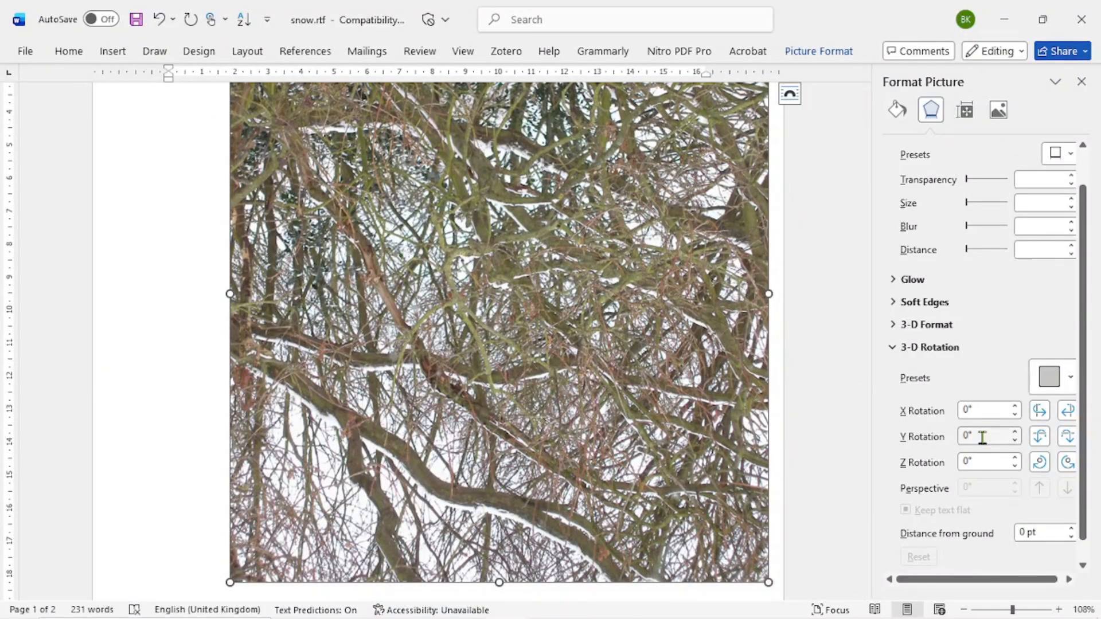
left_click(981, 436)
type("1")
key("Return")
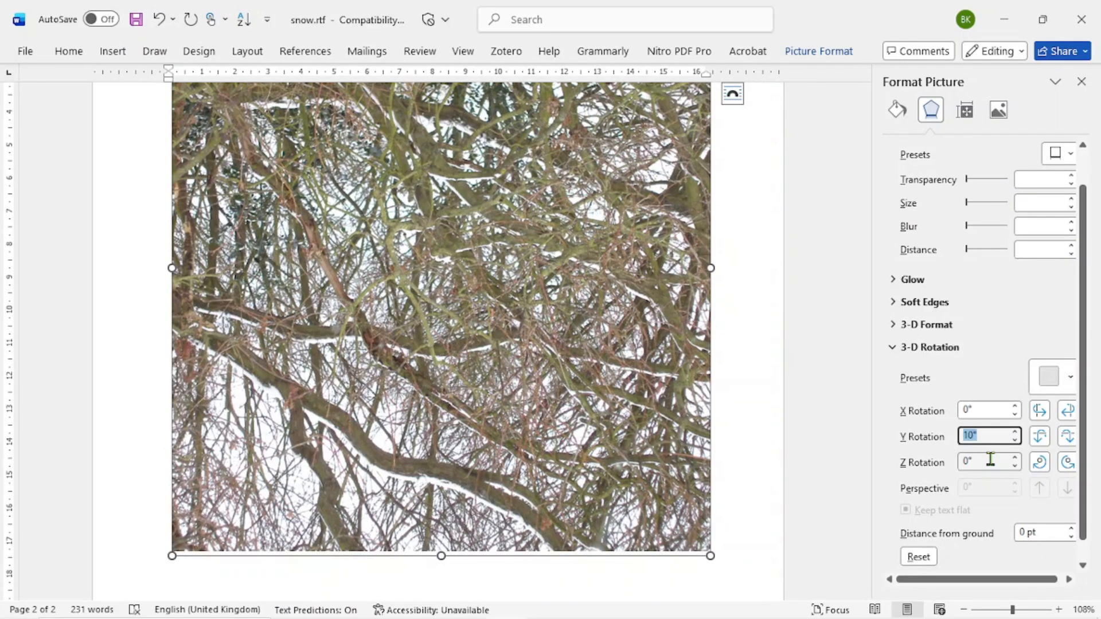
type("1")
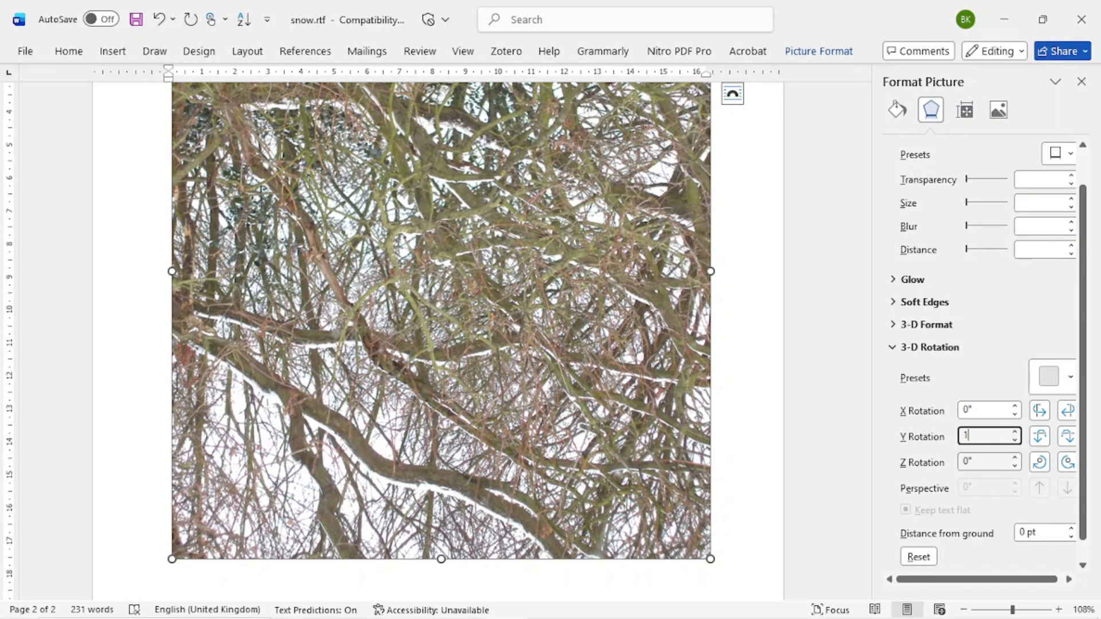
type("80")
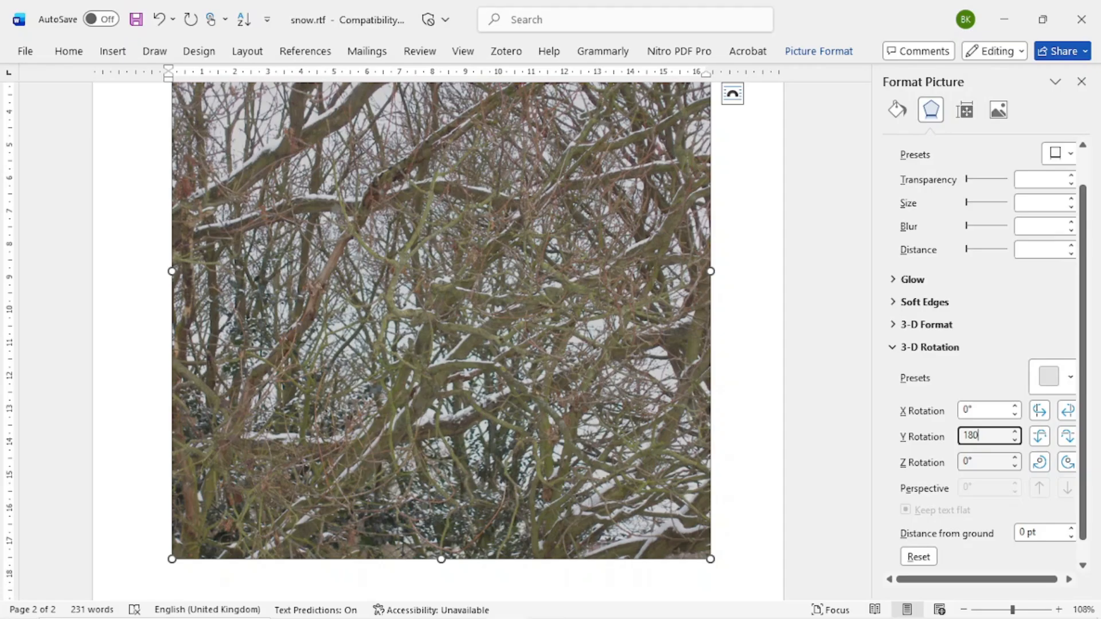
scroll(649, 421, "up", 3)
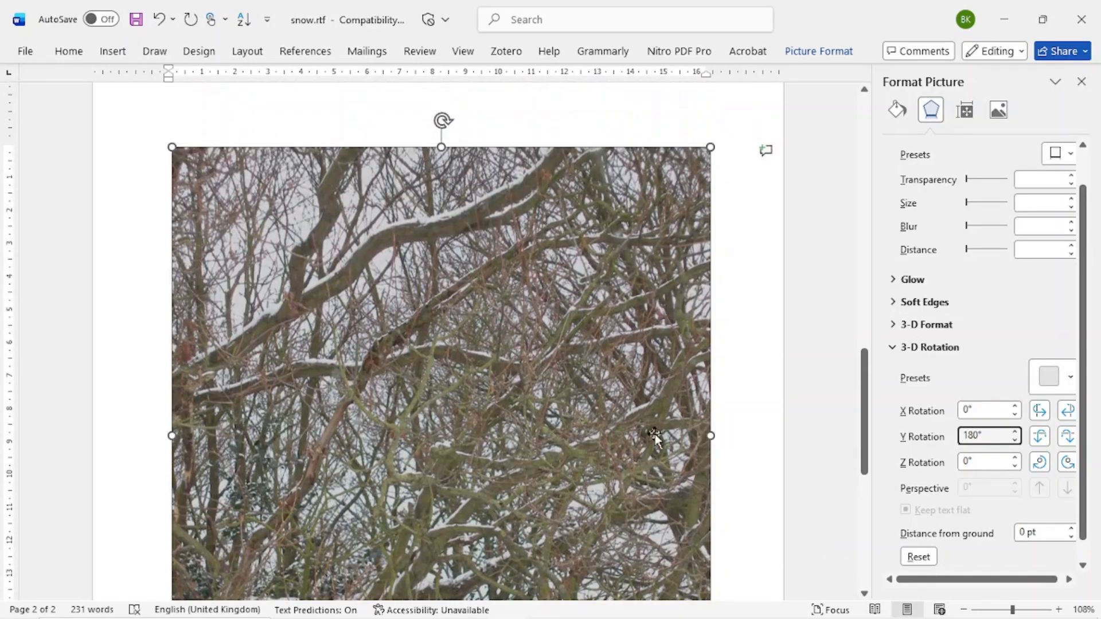
left_click(658, 339)
Check the flipped trees picture against the textbook page in Edge and return to Word.
mouse_move(370, 615)
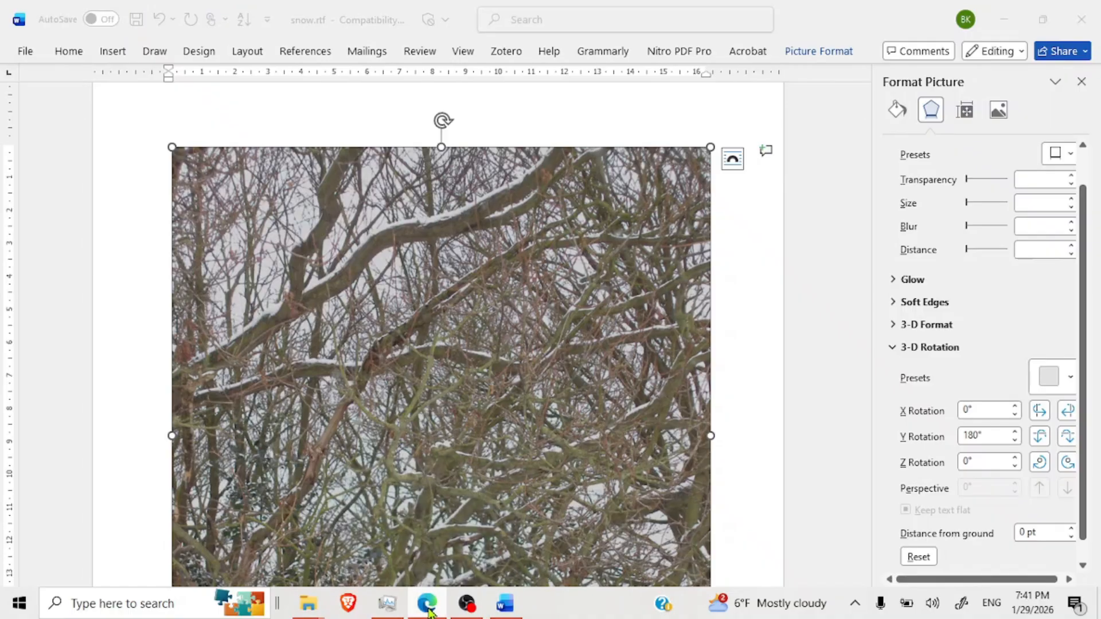
left_click(427, 608)
left_click(425, 608)
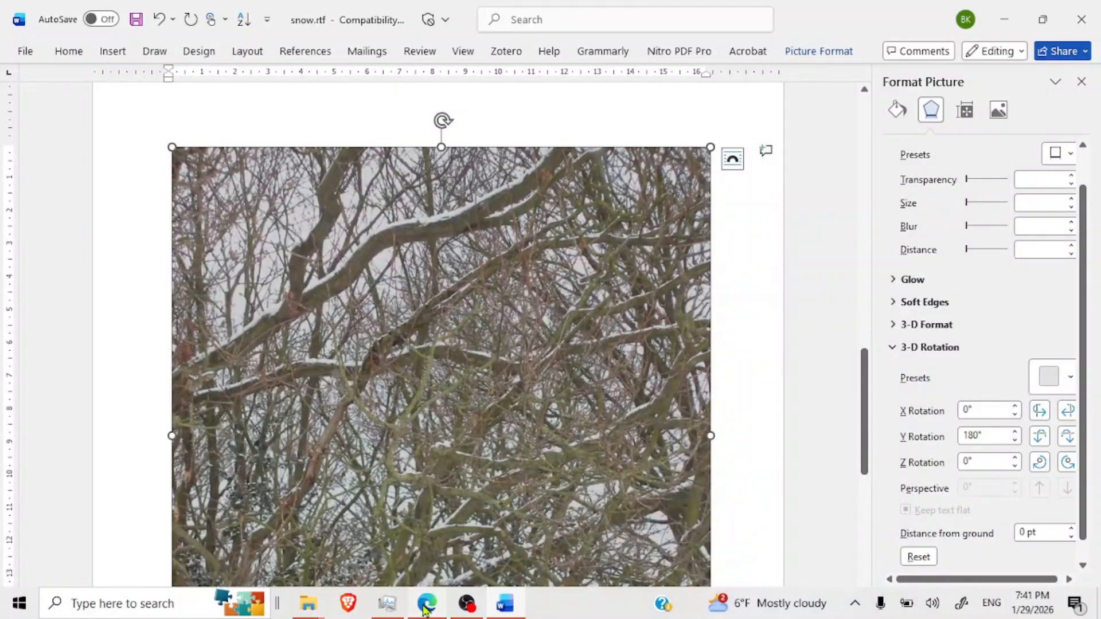
Try a 180° 3-D X Rotation on the already flipped trees picture, then undo the picture's X and Y rotations.
left_click(427, 603)
left_click(427, 603)
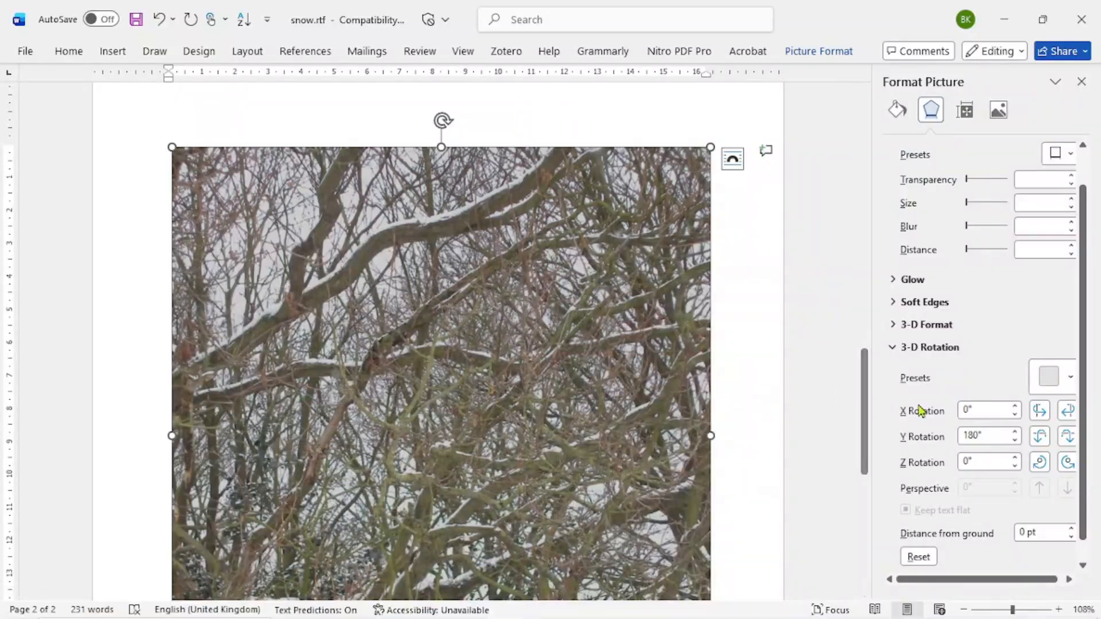
left_click(980, 408)
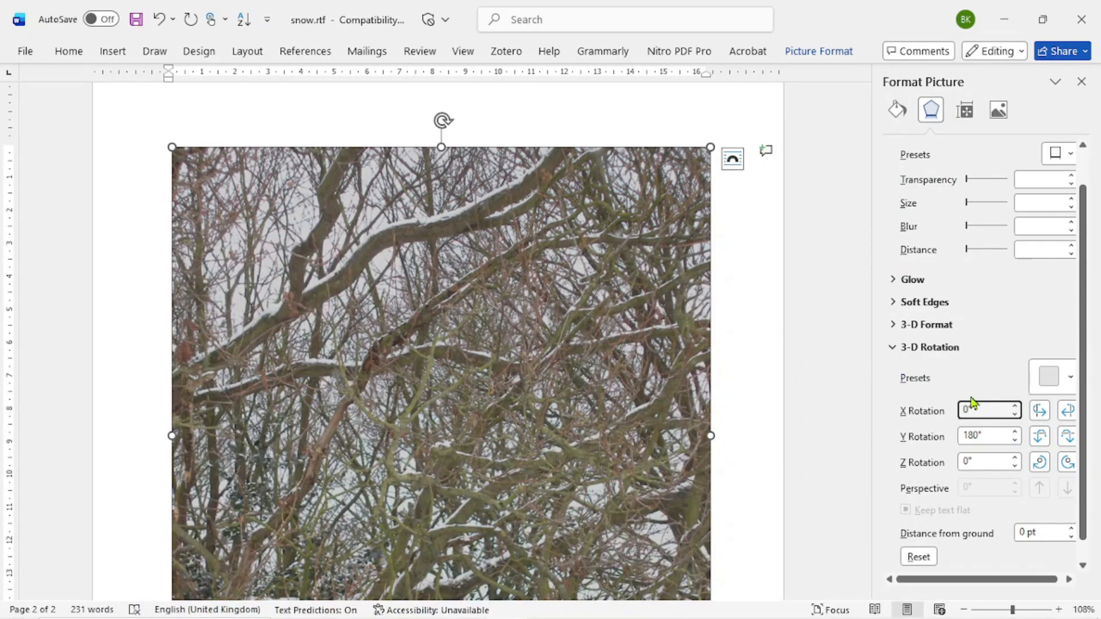
type("18")
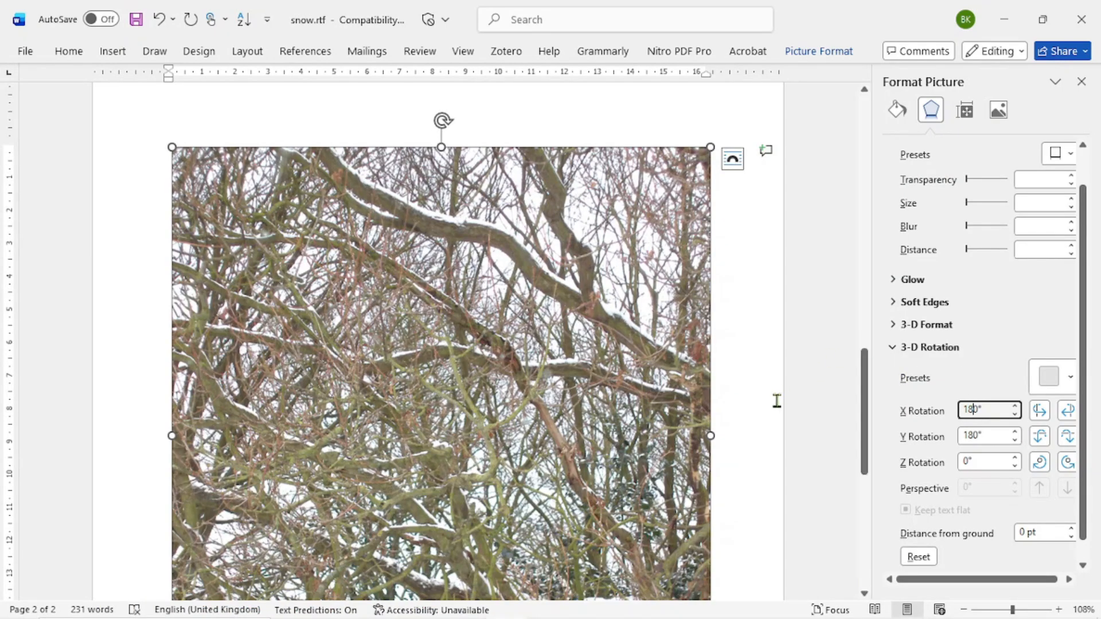
left_click(745, 405)
scroll(743, 402, "down", 3)
scroll(734, 391, "up", 1)
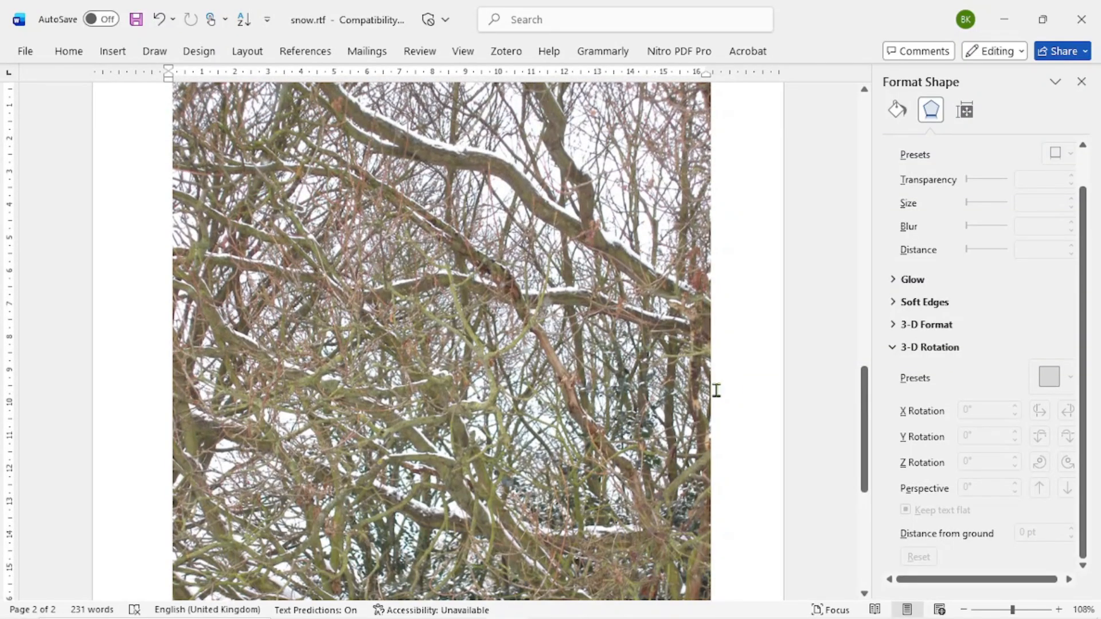
scroll(594, 345, "up", 4)
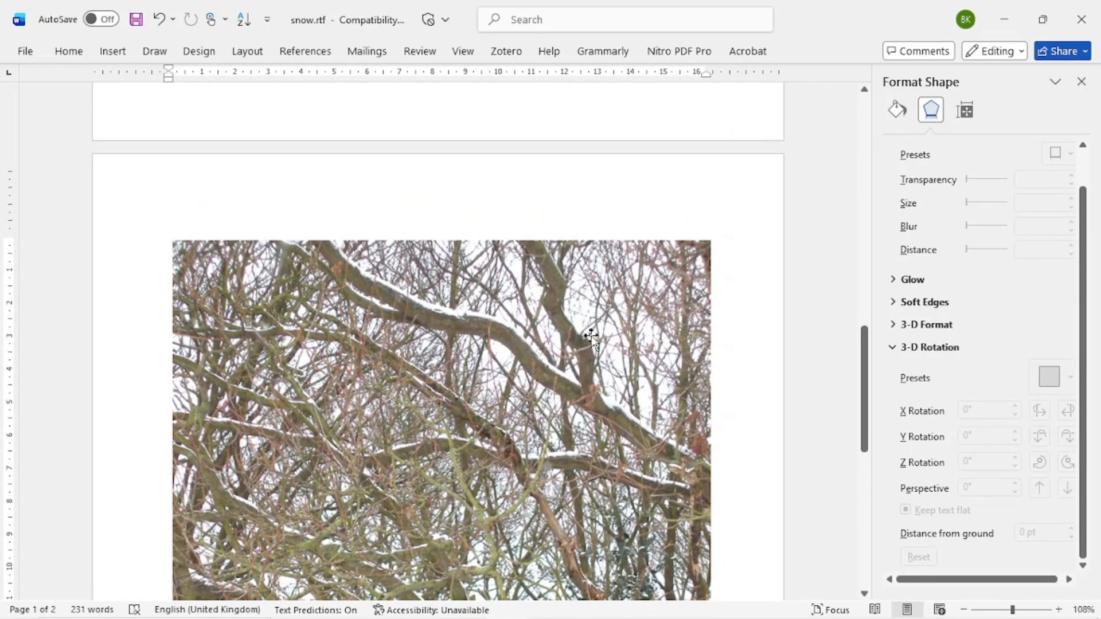
left_click(547, 287)
key("ctrl+z")
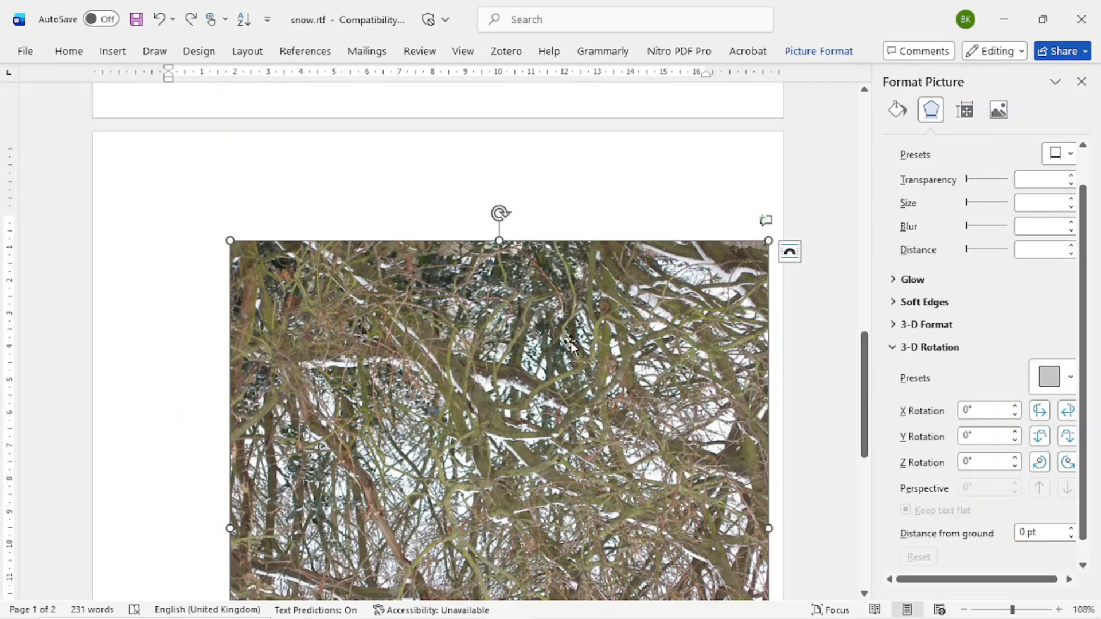
Set the trees picture's 3-D Y Rotation to 180° and deselect the picture.
scroll(572, 344, "down", 7)
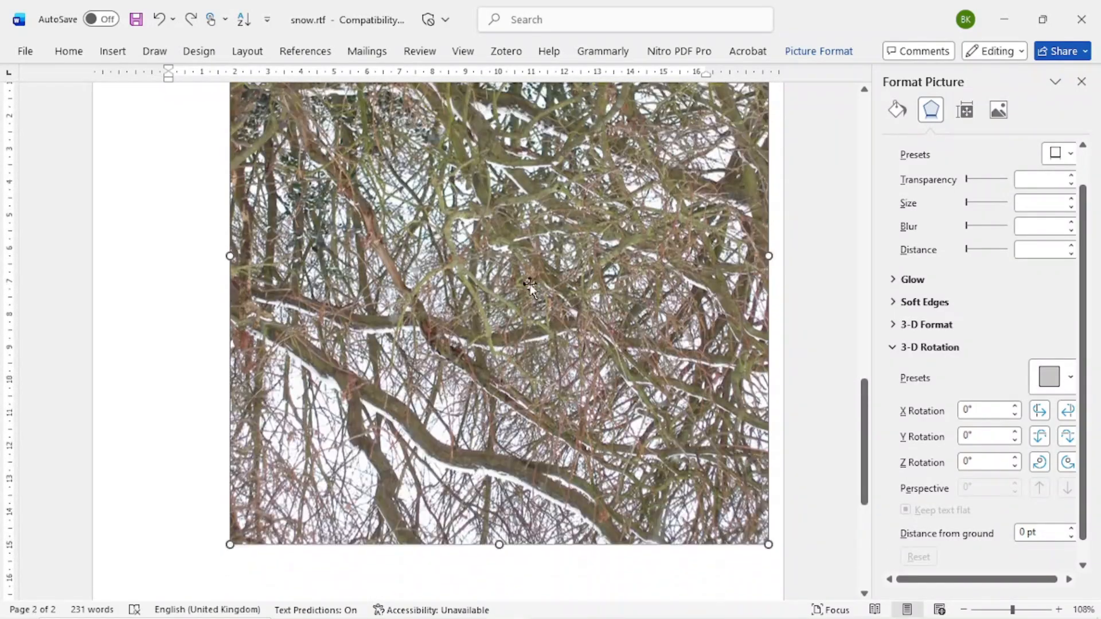
scroll(530, 285, "up", 4)
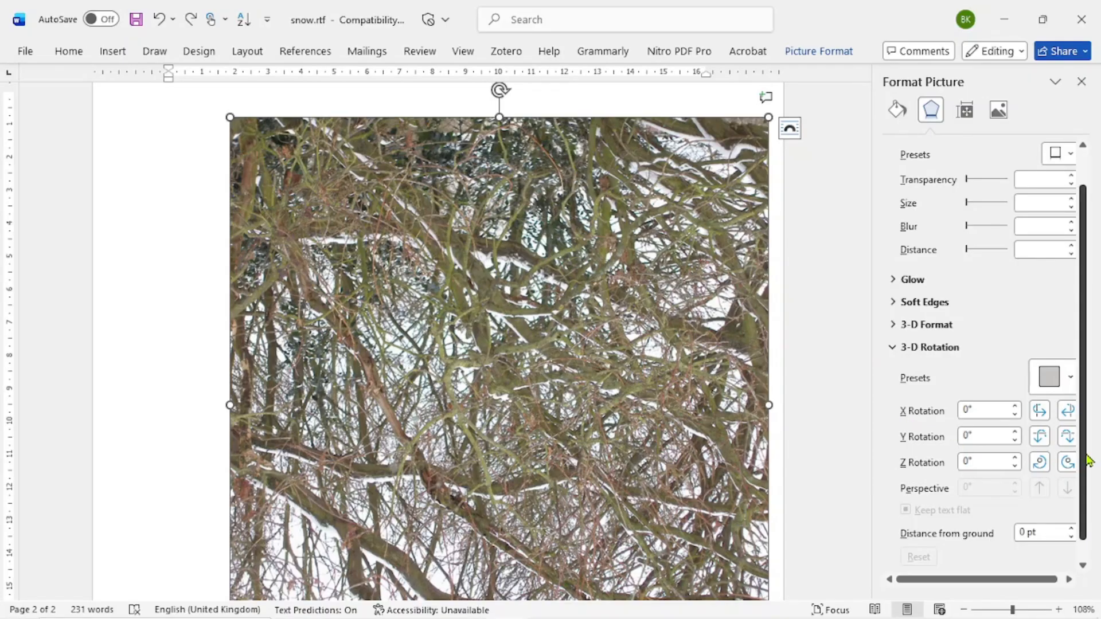
left_click(964, 440)
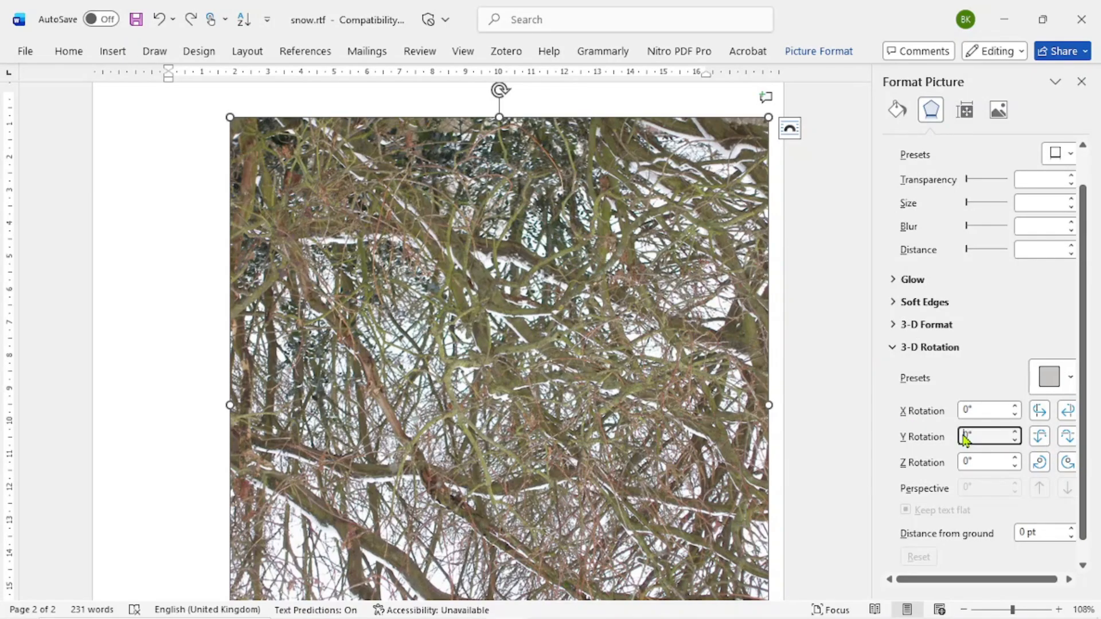
type("18")
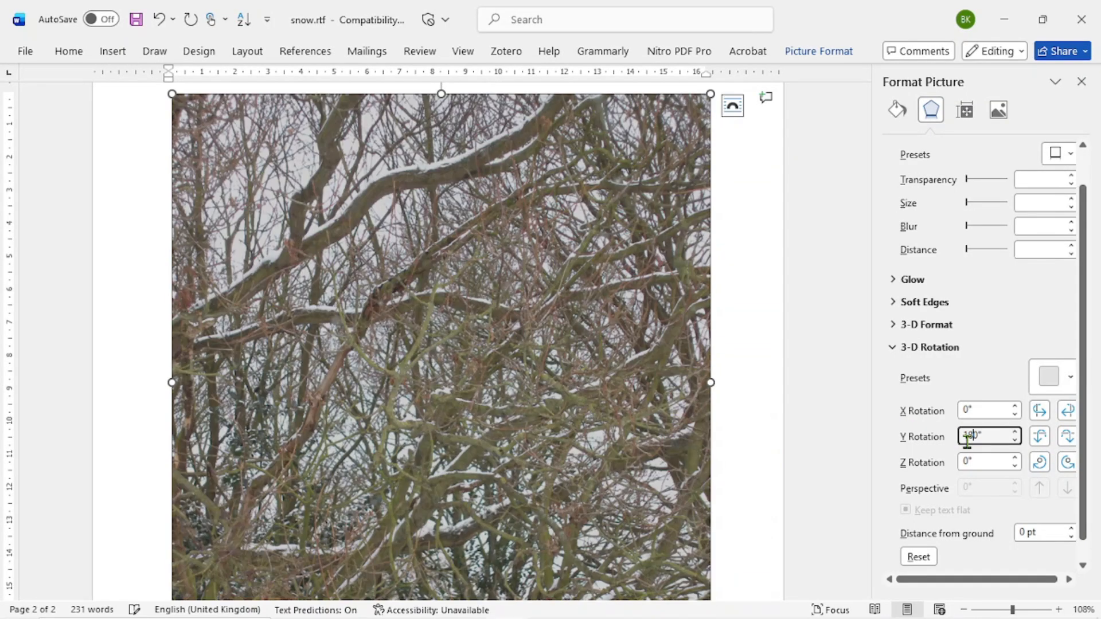
left_click(744, 441)
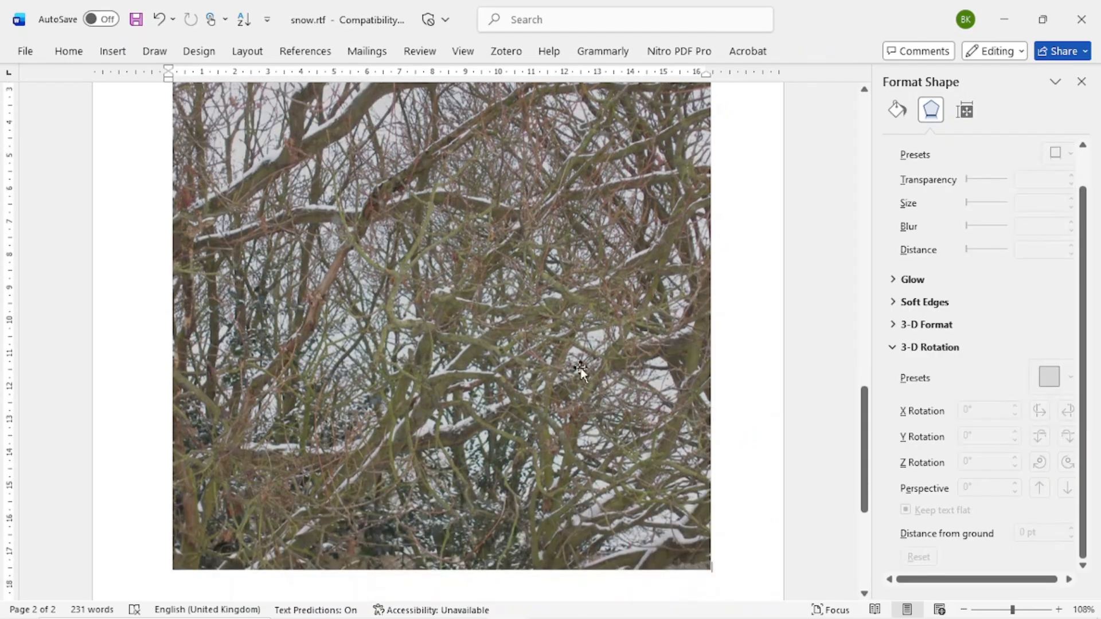
scroll(582, 295, "up", 3)
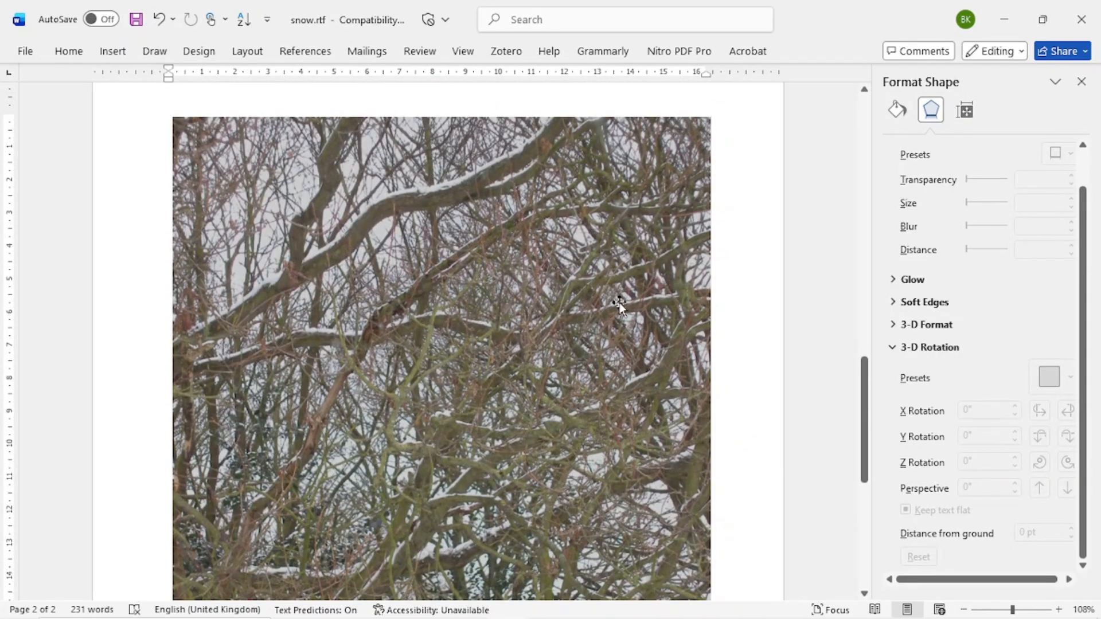
Set the trees picture's 3-D X Rotation to 180°, deselect it and review the document.
left_click(620, 304)
left_click(965, 411)
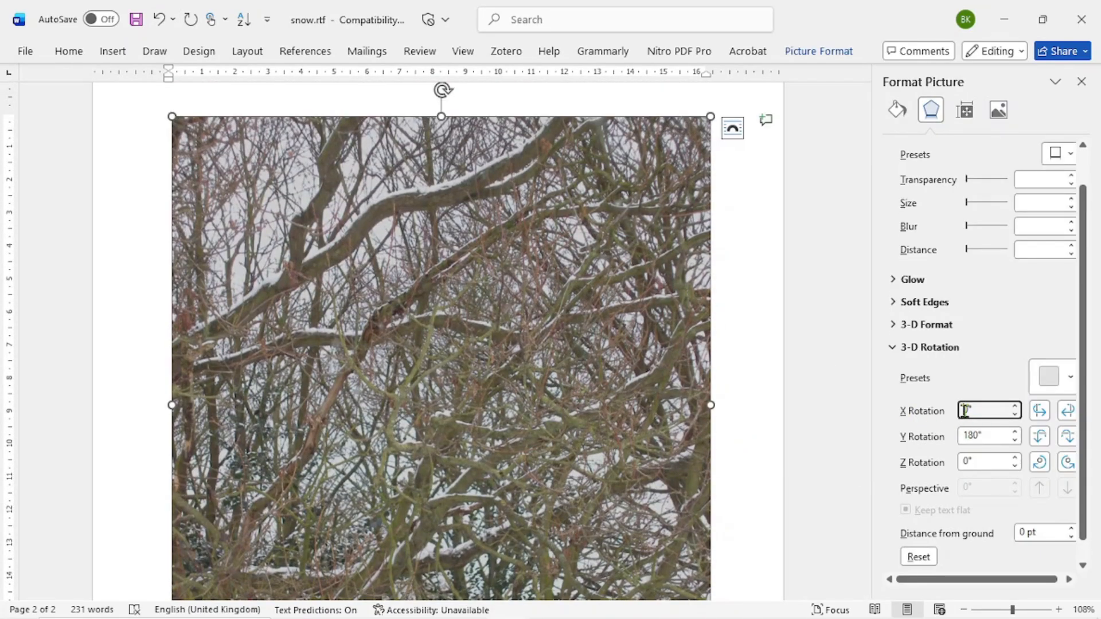
type("180")
key("Return")
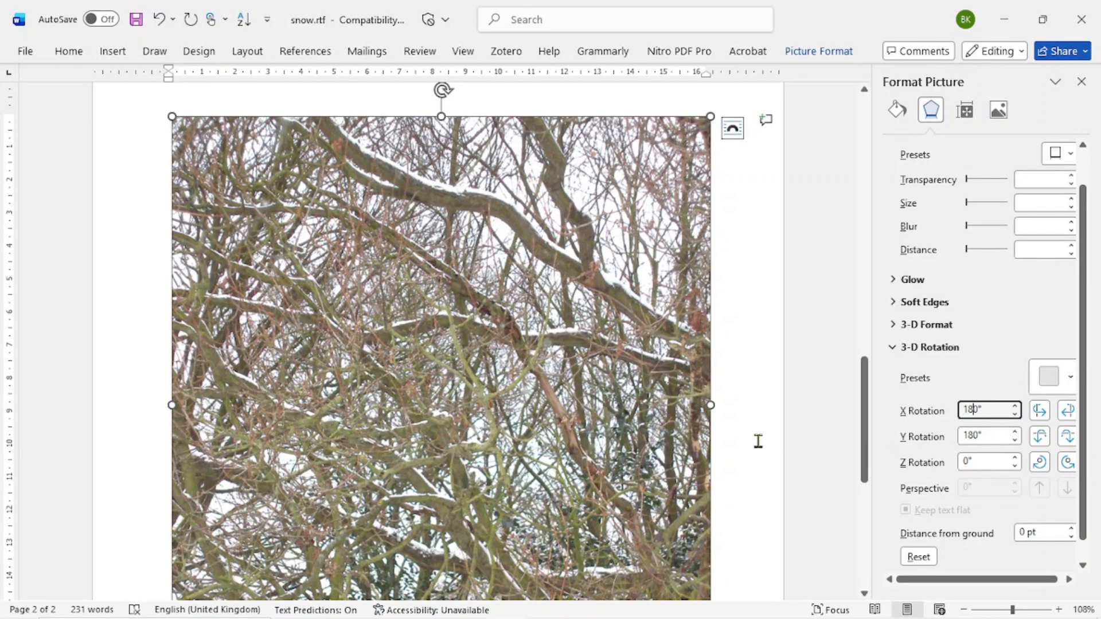
left_click(730, 414)
scroll(662, 395, "up", 10)
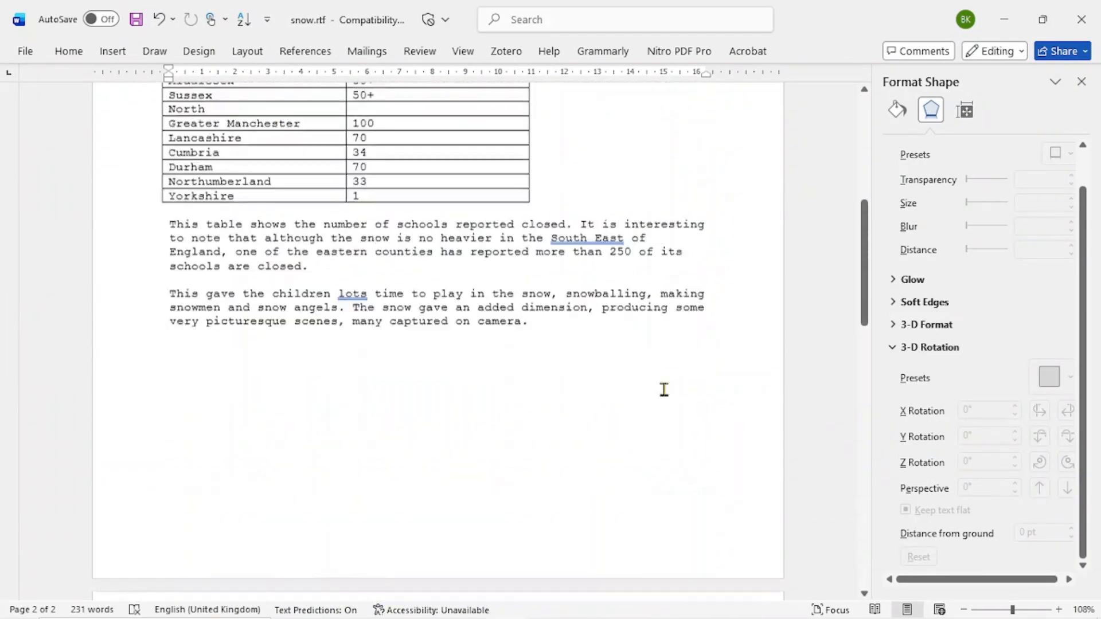
scroll(659, 394, "up", 3)
scroll(664, 386, "down", 15)
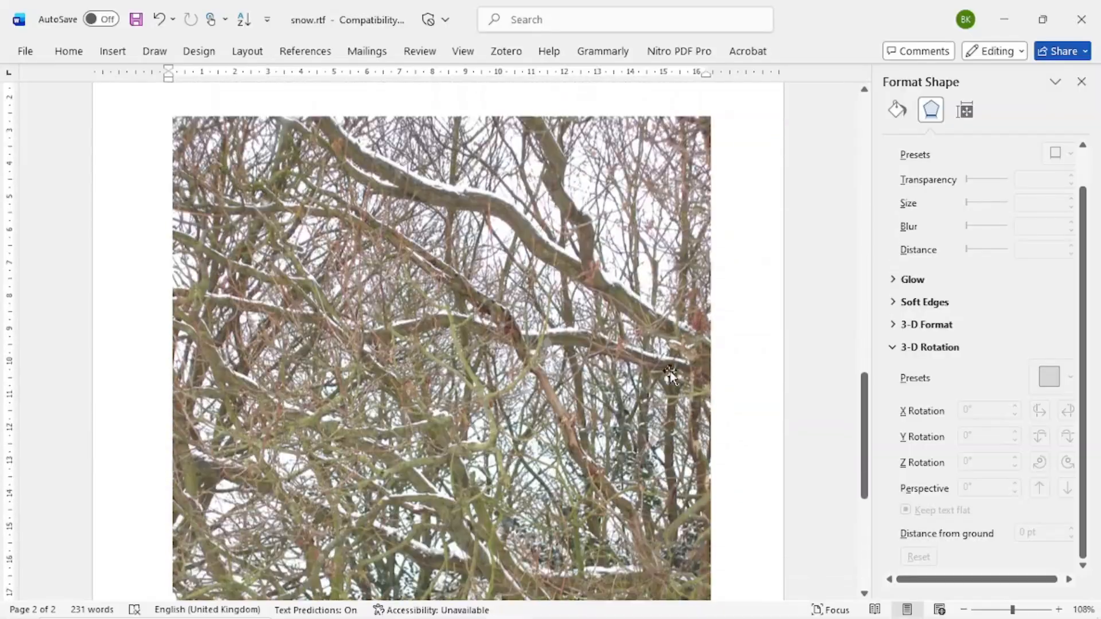
Shrink the trees picture slightly and proportionally to about 16 cm wide.
left_click(655, 358)
scroll(660, 373, "down", 8)
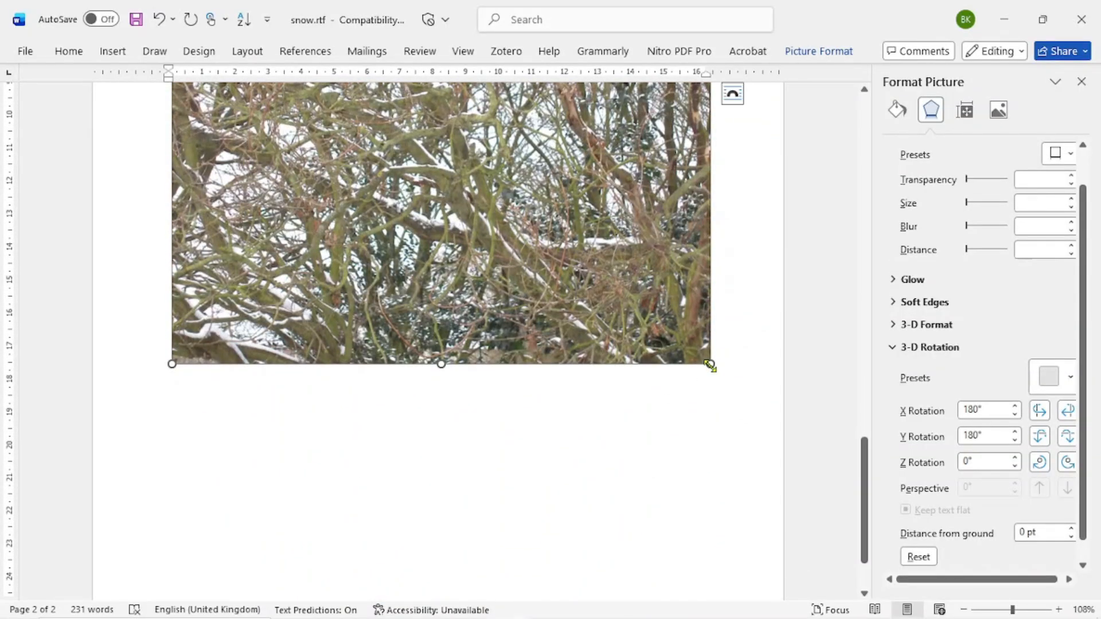
mouse_move(711, 364)
left_mouse_down()
mouse_move(698, 348)
mouse_move(710, 361)
left_mouse_up()
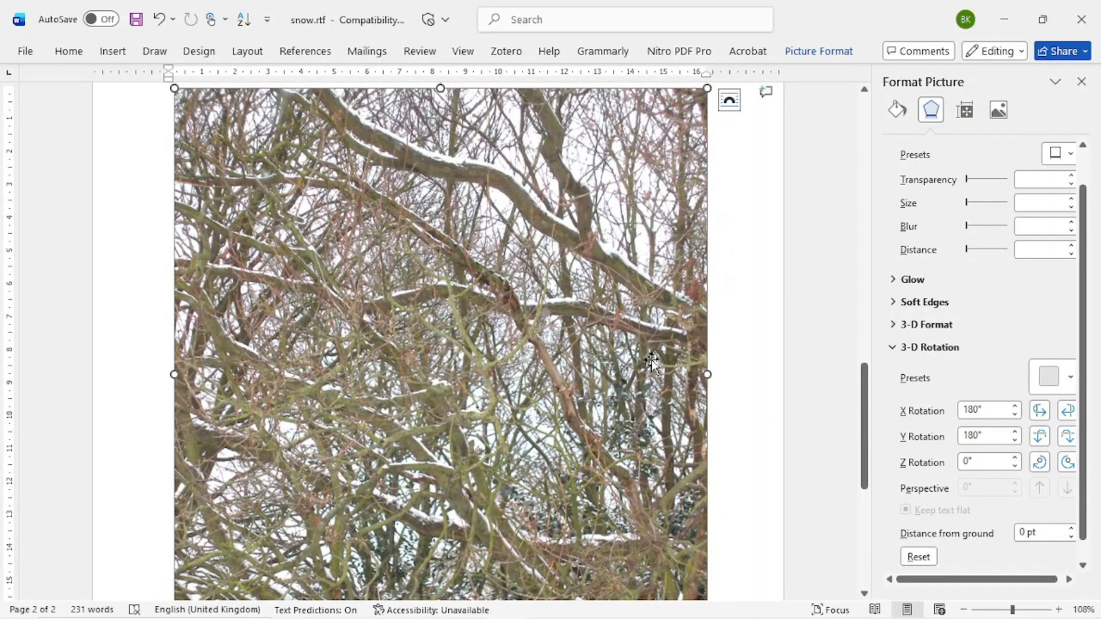
scroll(654, 356, "up", 3)
scroll(656, 349, "down", 4)
scroll(662, 293, "up", 2)
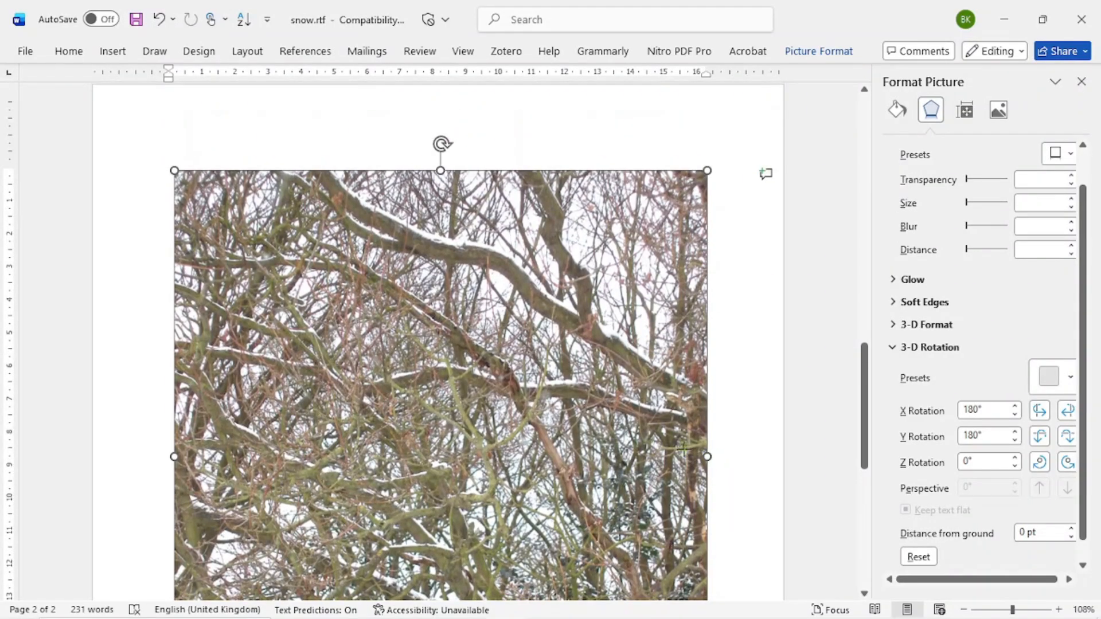
Try narrowing the trees picture to about 5.5 cm and reducing its height separately, then undo both distortions.
left_click_drag(711, 453, 359, 453)
scroll(507, 413, "down", 2)
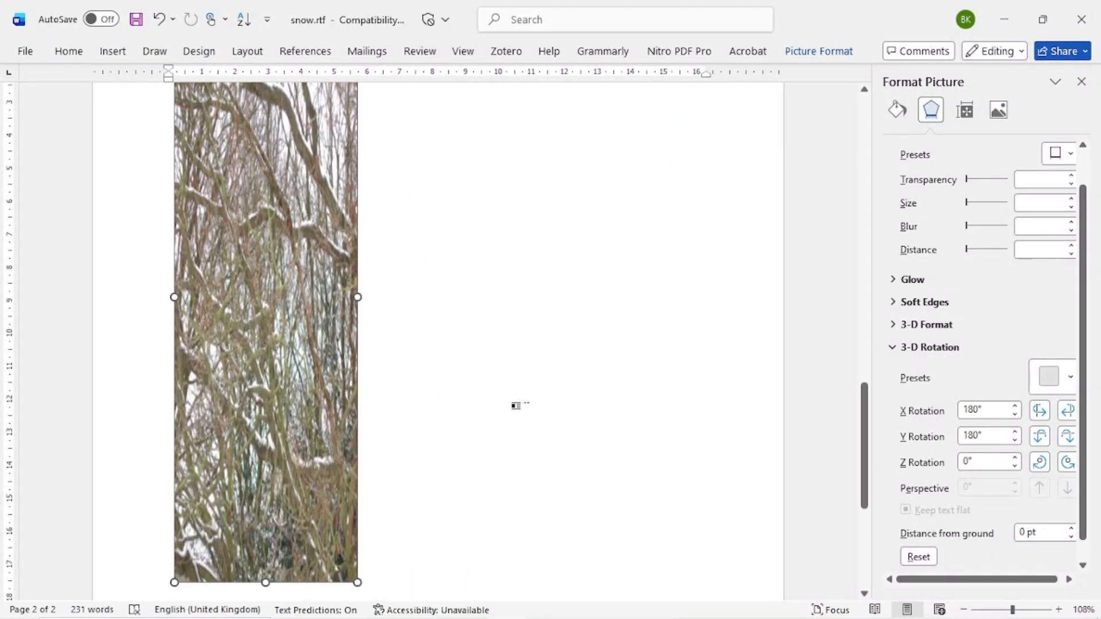
scroll(459, 356, "up", 2)
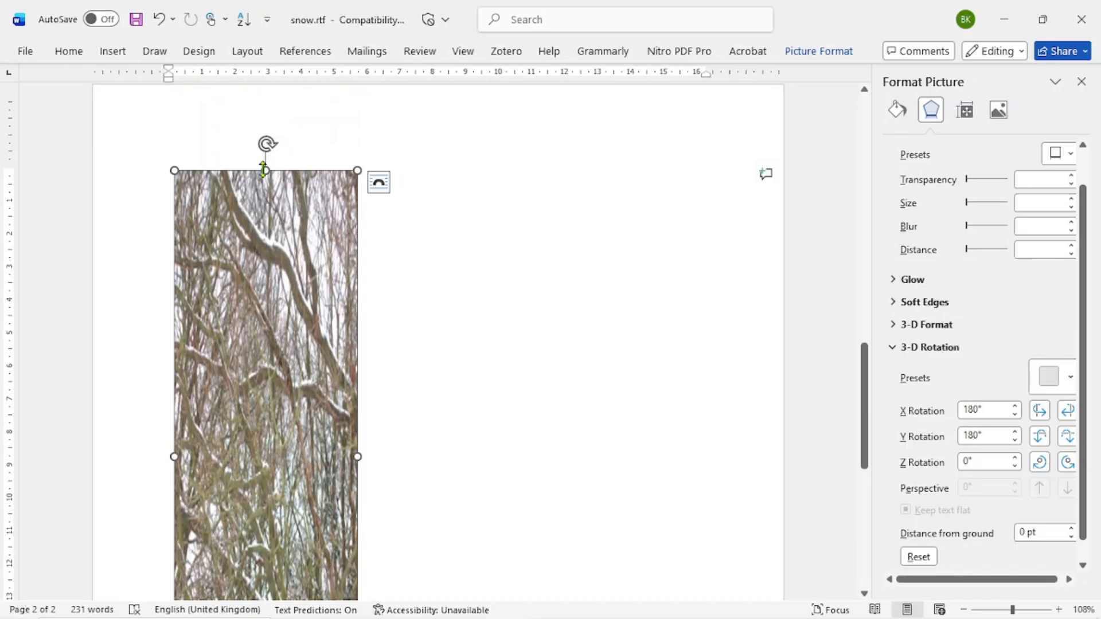
left_click_drag(266, 170, 311, 330)
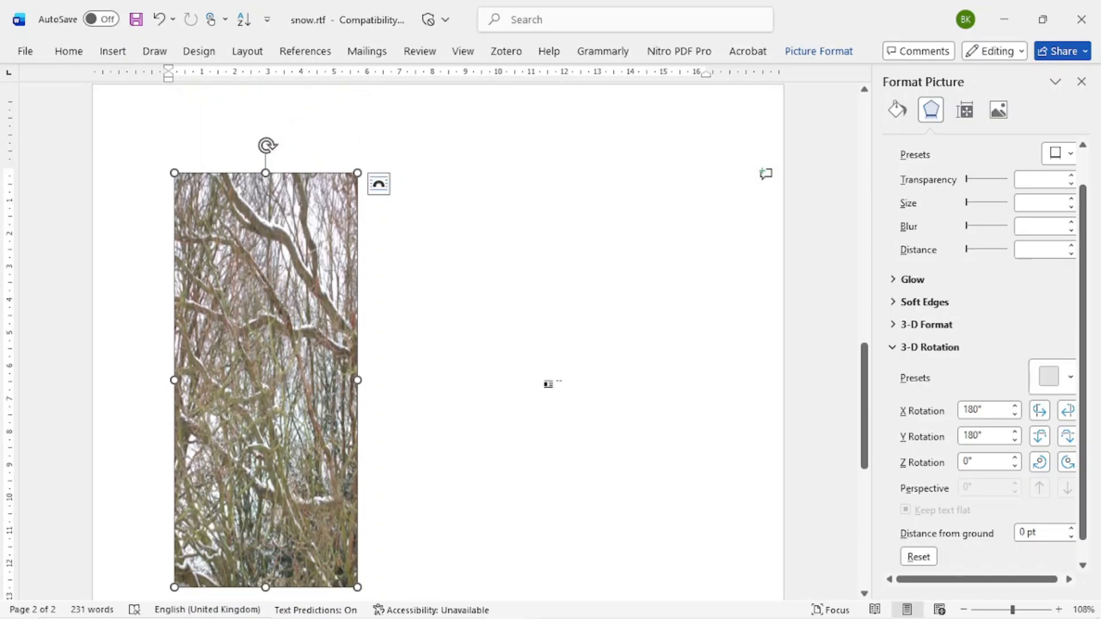
key("ctrl+z")
key("ctrl+z")
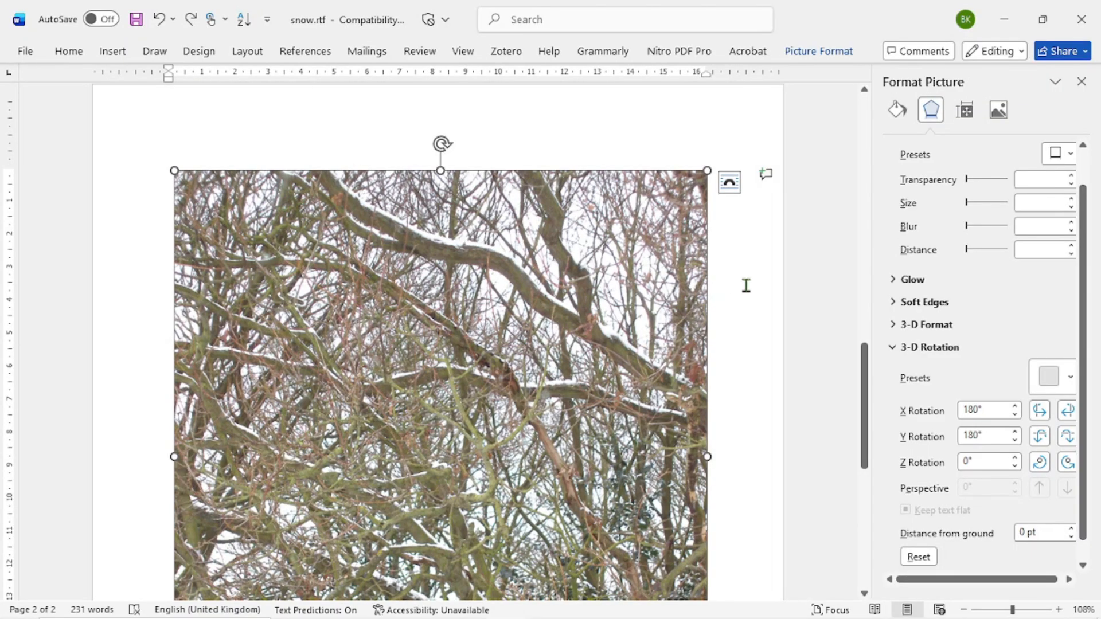
Resize the trees picture proportionally to about 15 cm high and 14 cm wide.
scroll(744, 281, "down", 4)
scroll(629, 304, "up", 2)
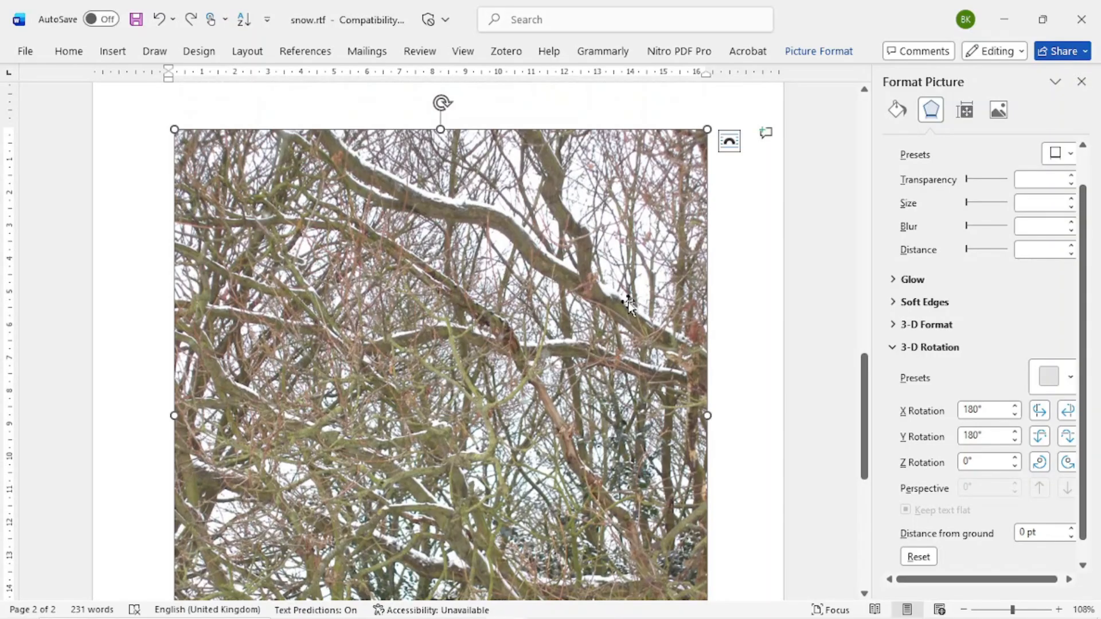
scroll(629, 304, "down", 5)
scroll(631, 304, "up", 4)
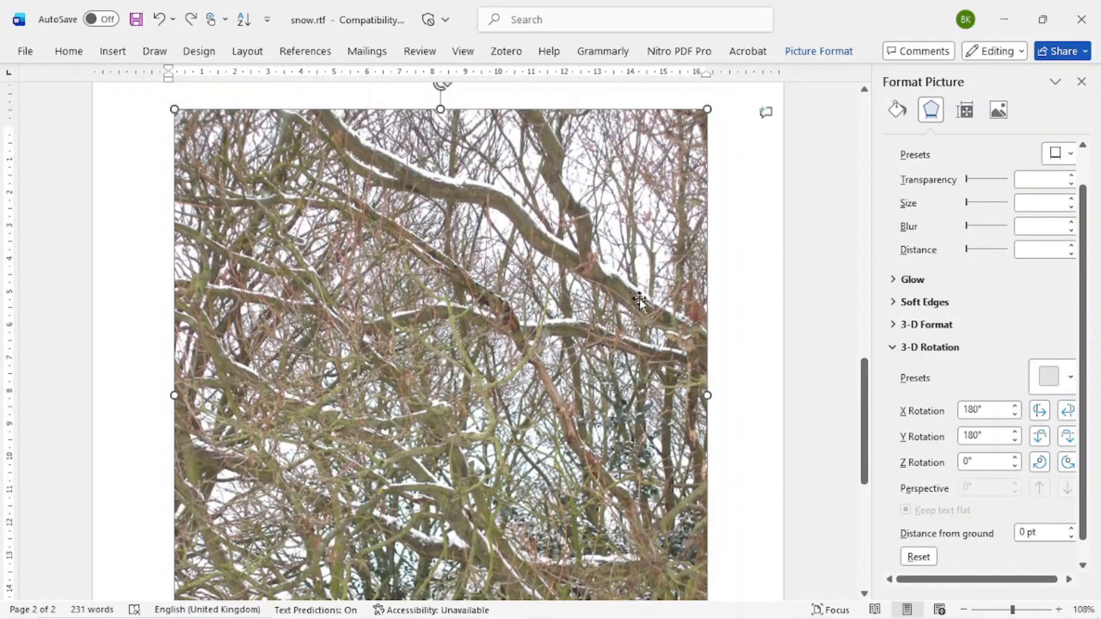
scroll(639, 296, "up", 2)
left_click_drag(705, 170, 615, 286)
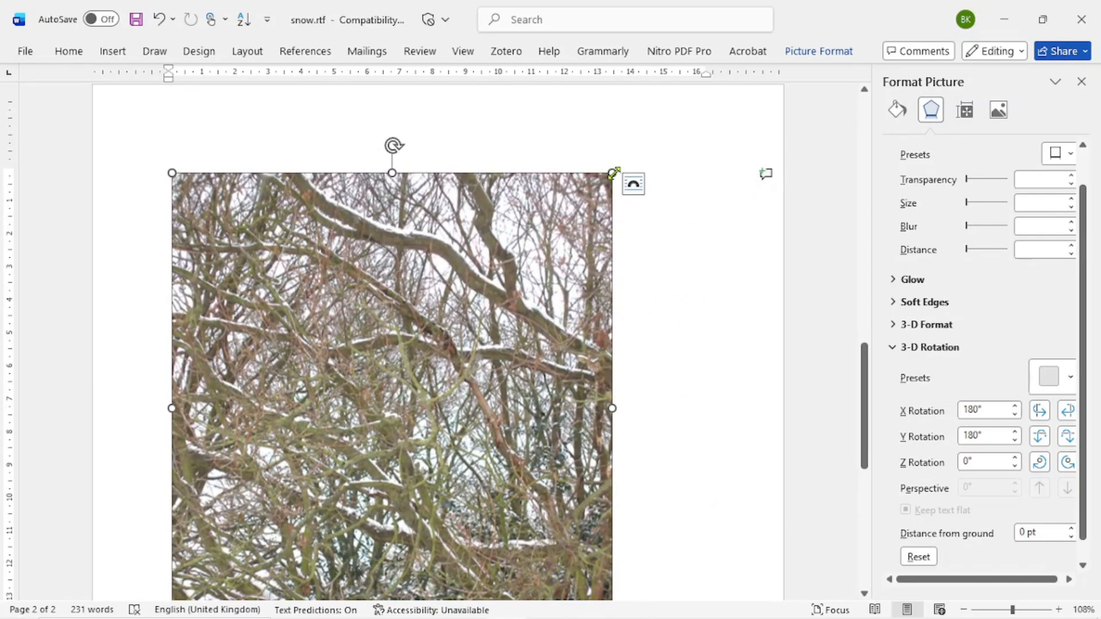
left_click_drag(613, 172, 634, 220)
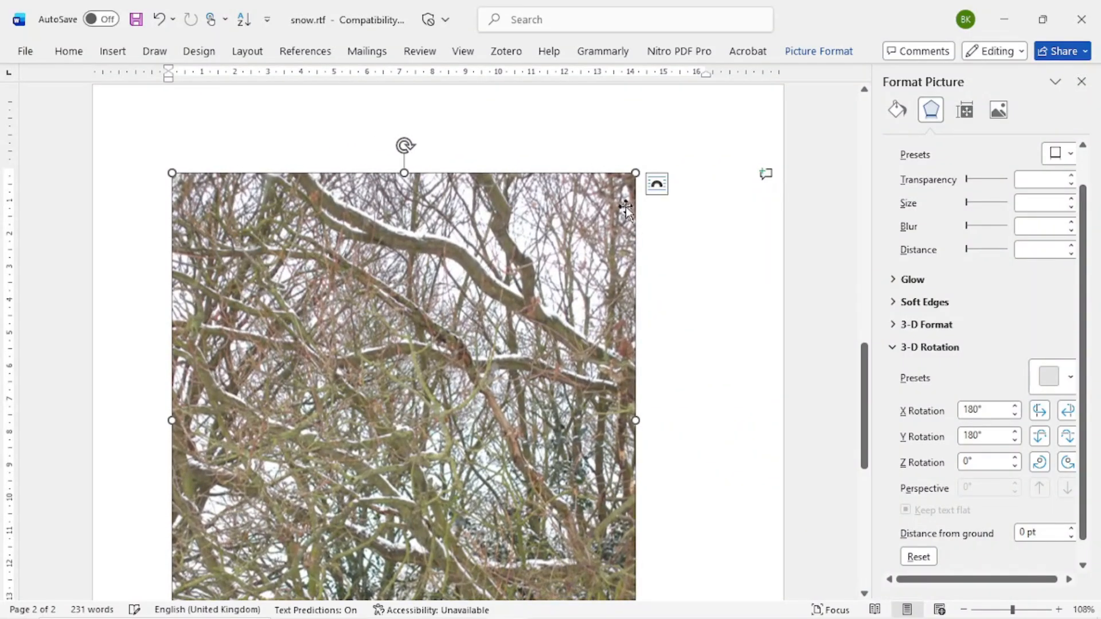
Accept the trees picture's size settings with the aspect ratio locked and shrink it proportionally to about 8 cm wide.
left_click(819, 51)
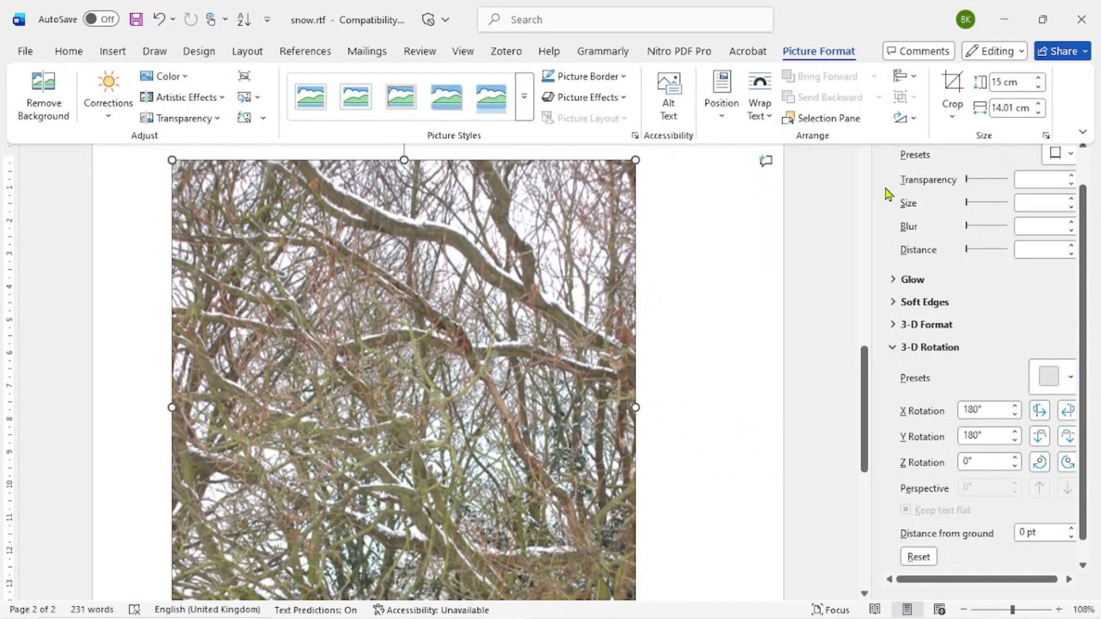
left_click(1044, 137)
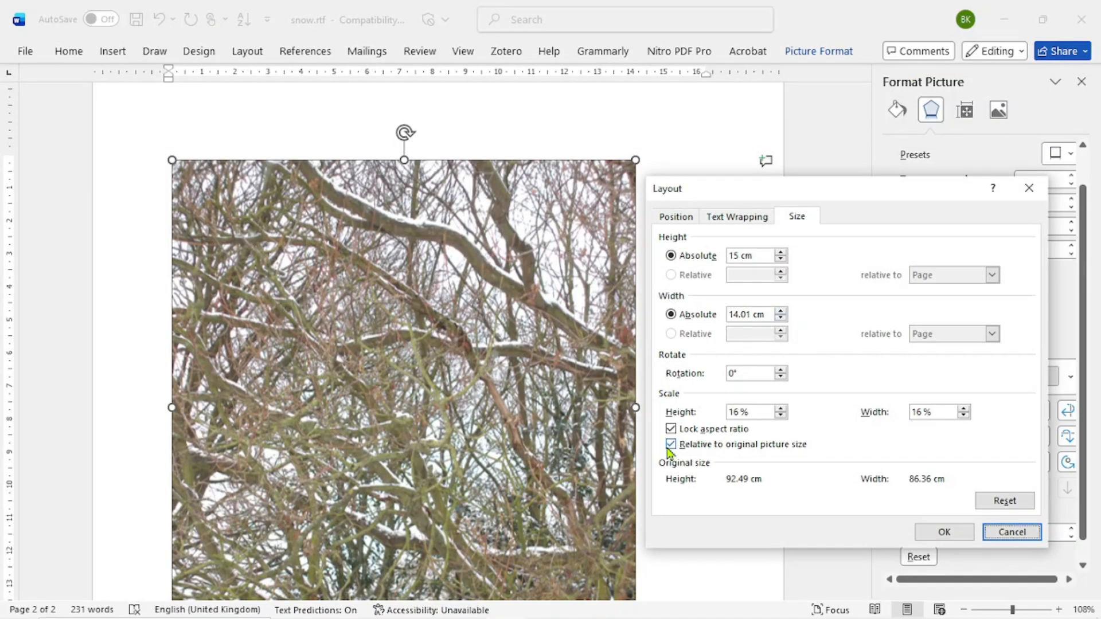
left_click(944, 532)
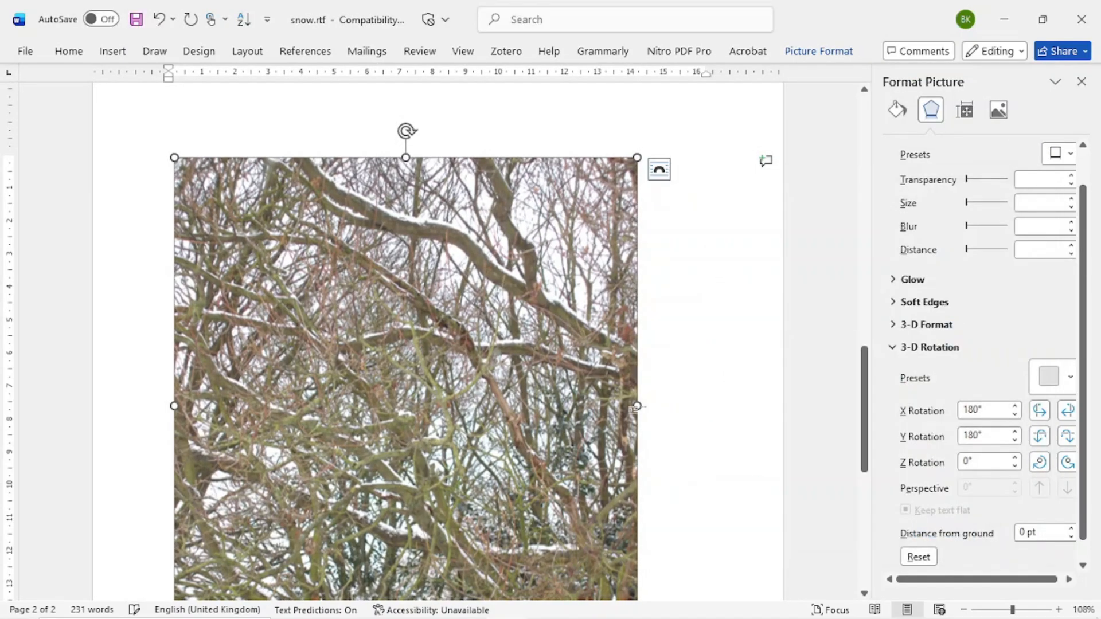
left_click_drag(637, 154, 981, 127)
left_click_drag(1074, 109, 437, 427)
Move the trees picture to the end of the closing paragraph that ends with "many captured on camera.".
scroll(424, 379, "up", 5)
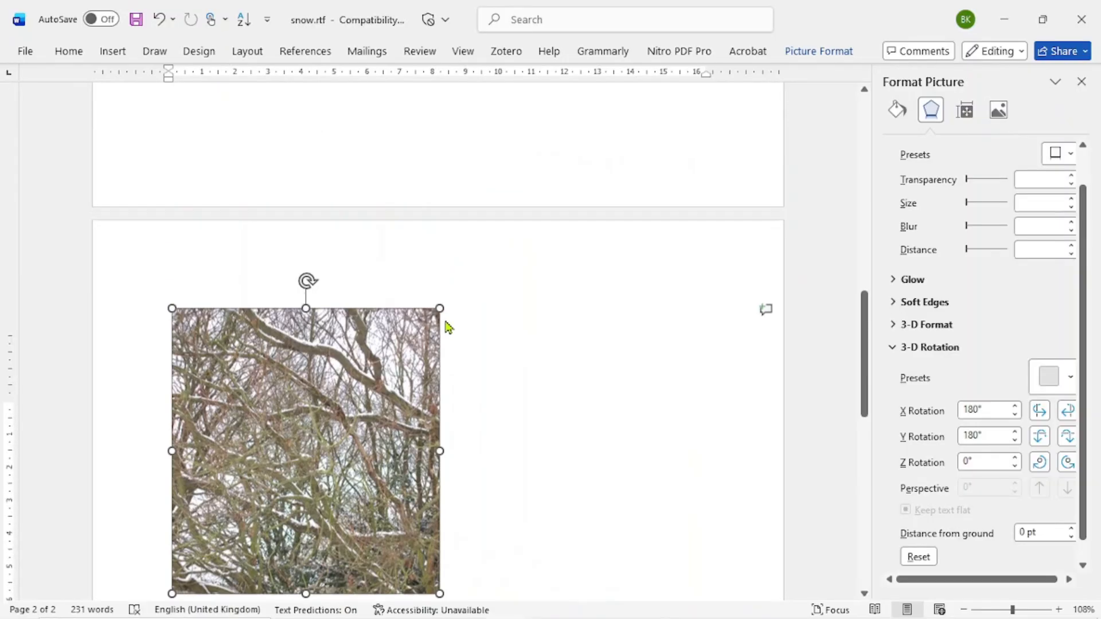
left_click_drag(407, 483, 602, 158)
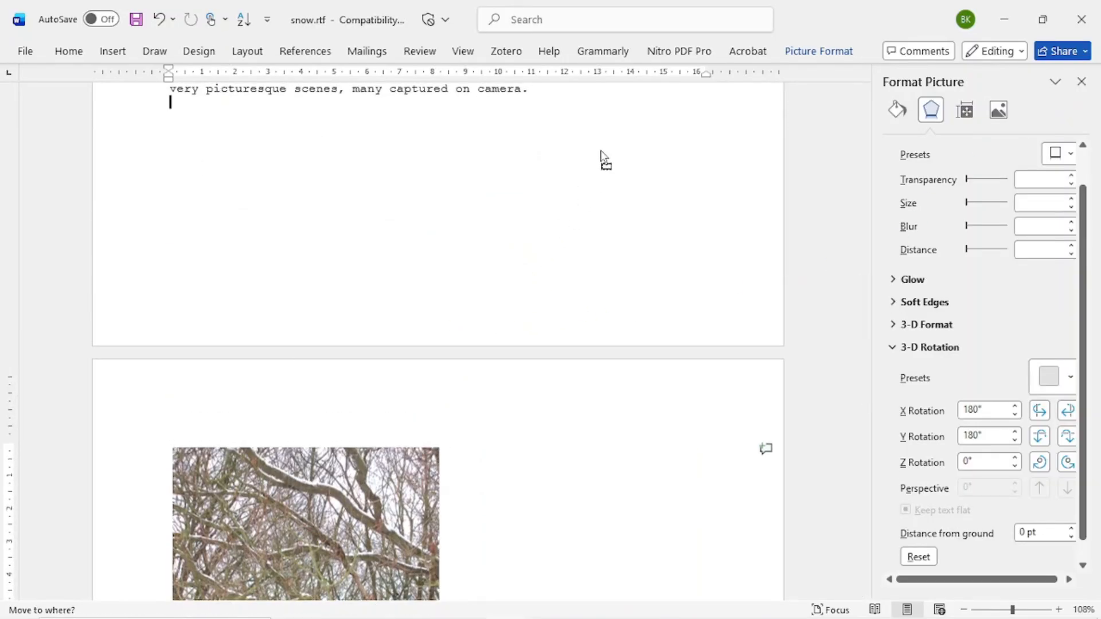
left_click_drag(627, 117, 617, 118)
scroll(495, 310, "up", 4)
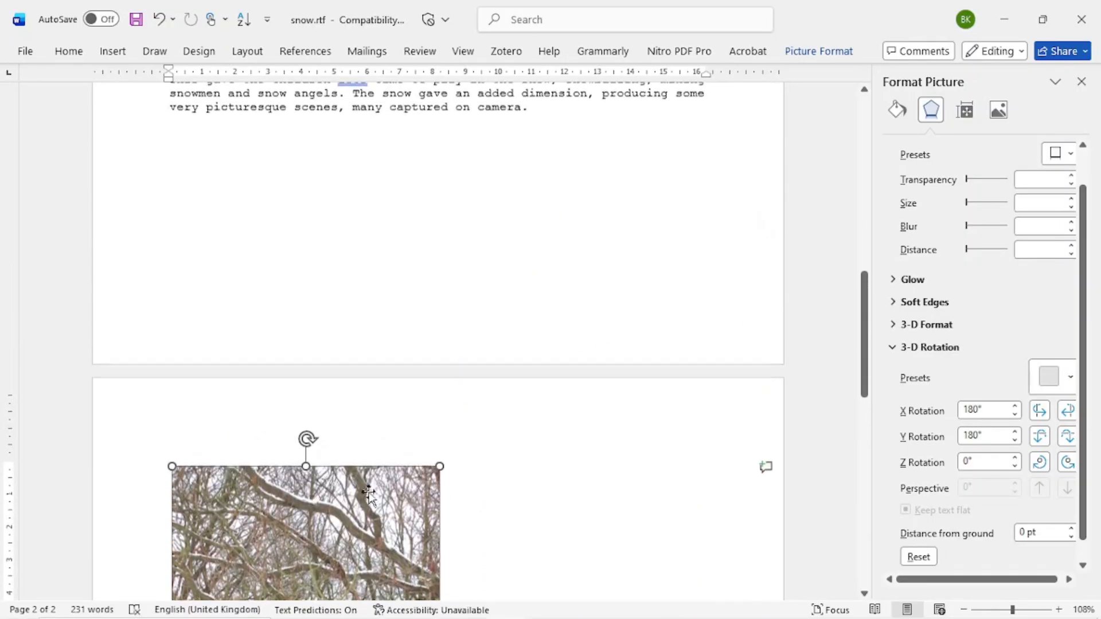
left_click_drag(355, 536, 643, 192)
left_click_drag(659, 129, 651, 130)
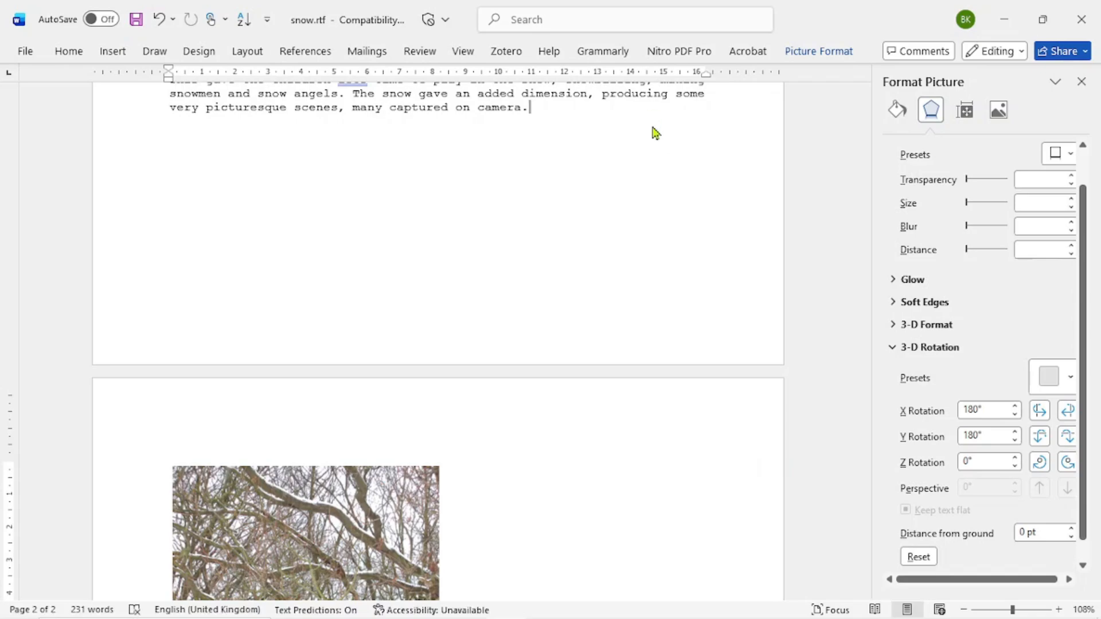
scroll(414, 322, "up", 3)
scroll(414, 323, "up", 1)
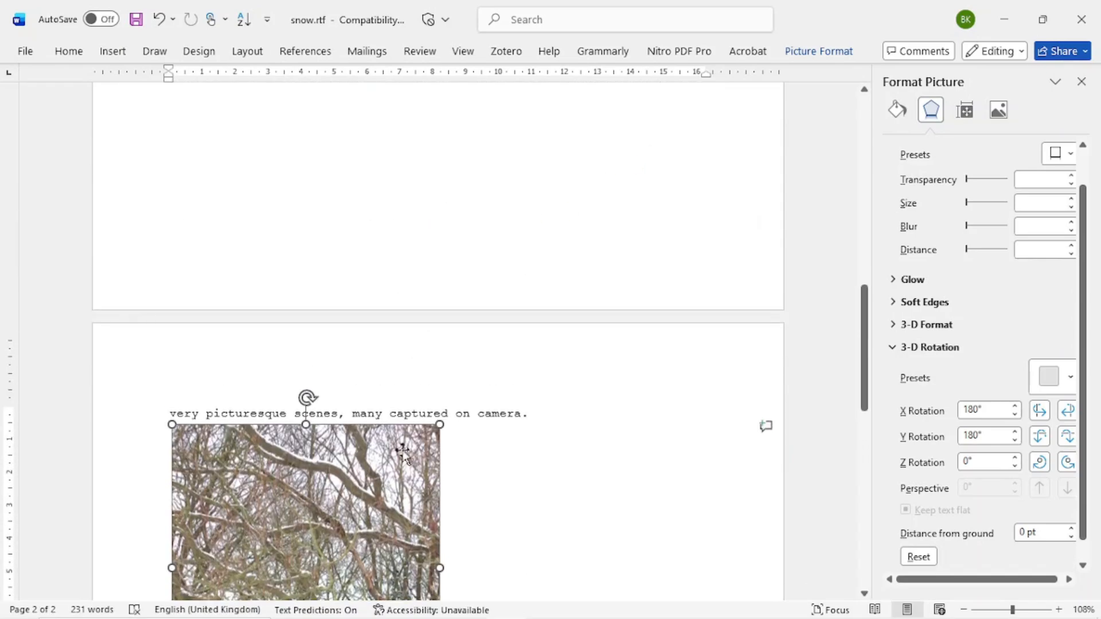
Move the trees picture to before "some very picturesque scenes" in the closing paragraph and set its text wrapping to Square.
left_click_drag(380, 477, 639, 118)
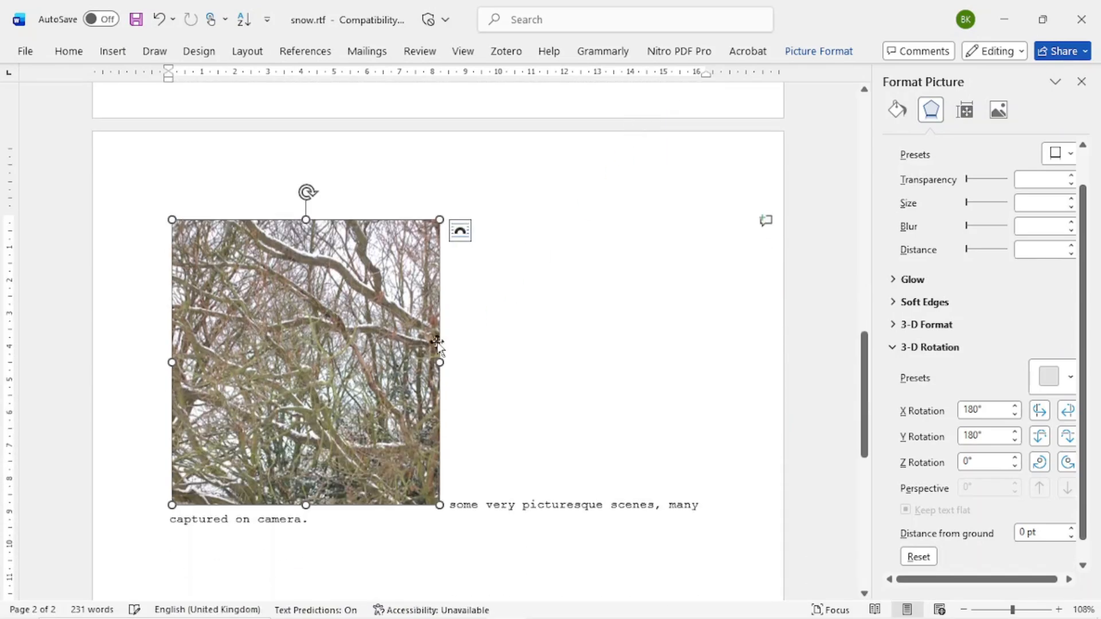
left_click(458, 237)
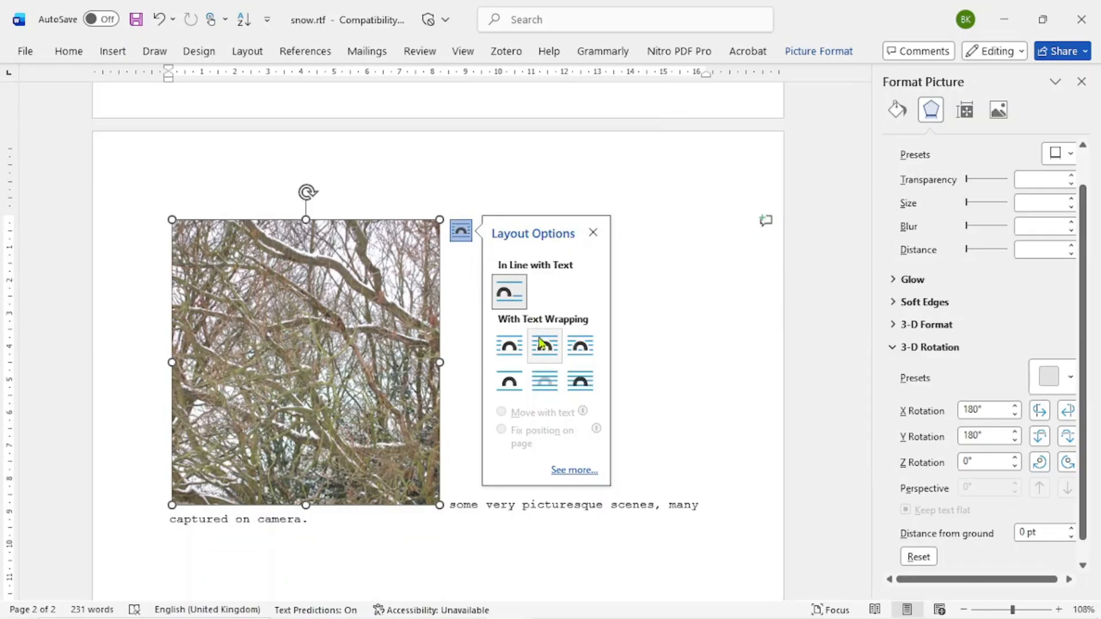
left_click(512, 356)
Place the trees picture beside the school closures table, on the table's right side.
scroll(441, 336, "up", 10)
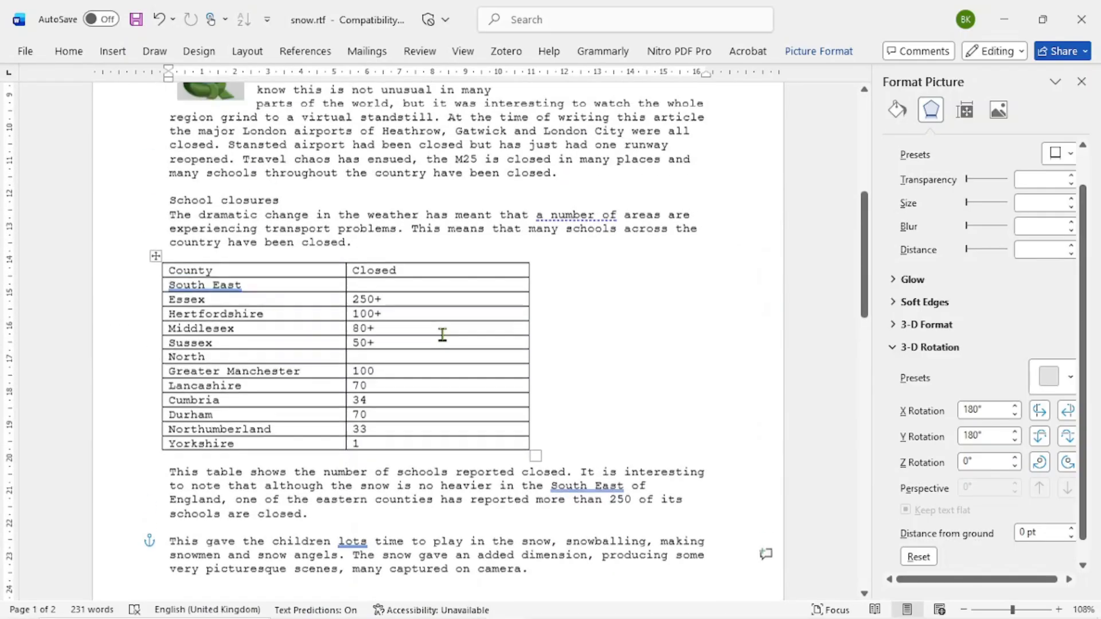
scroll(442, 334, "up", 4)
left_click_drag(384, 308, 706, 575)
scroll(661, 516, "down", 8)
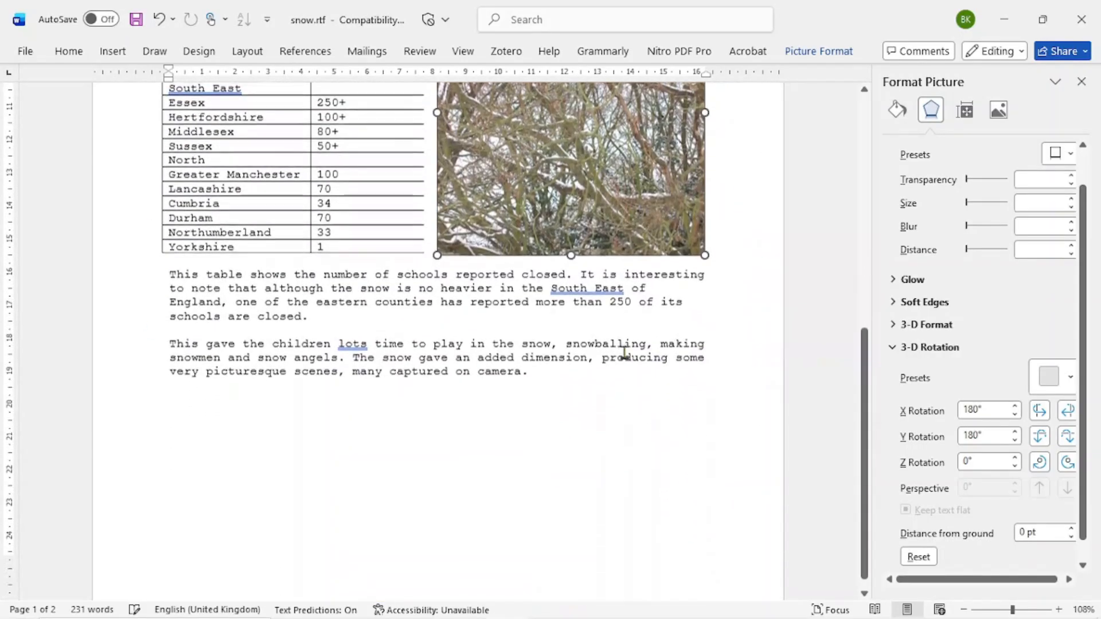
scroll(625, 296, "up", 2)
left_click_drag(626, 295, 638, 348)
left_click(750, 169)
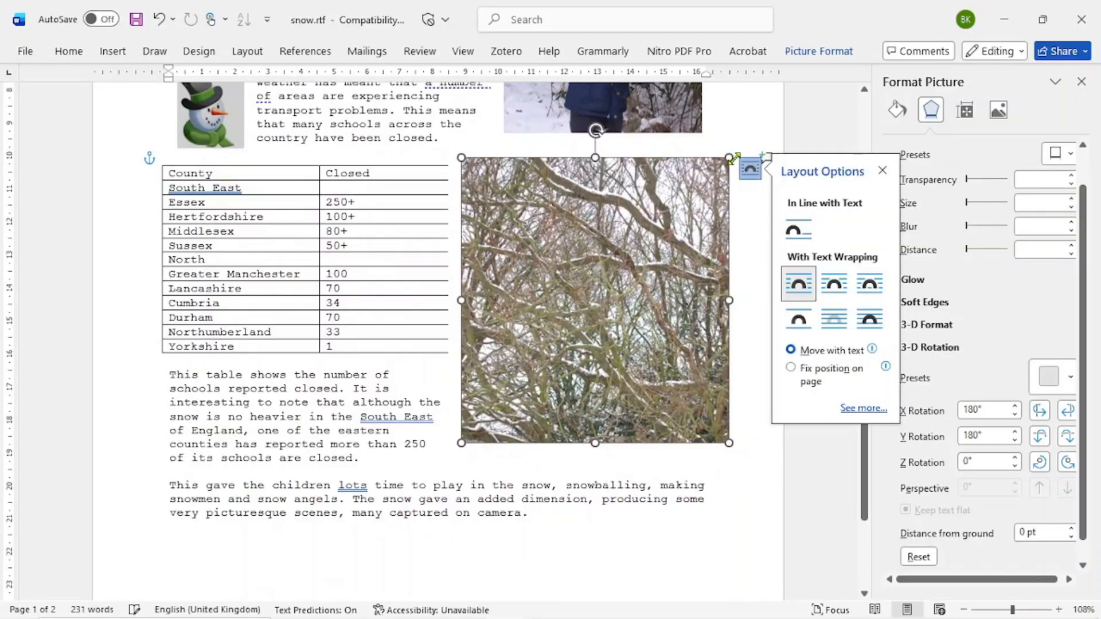
Shrink the trees picture proportionally to about 7 cm wide and reposition it level with the top of the table.
left_click_drag(732, 155, 697, 191)
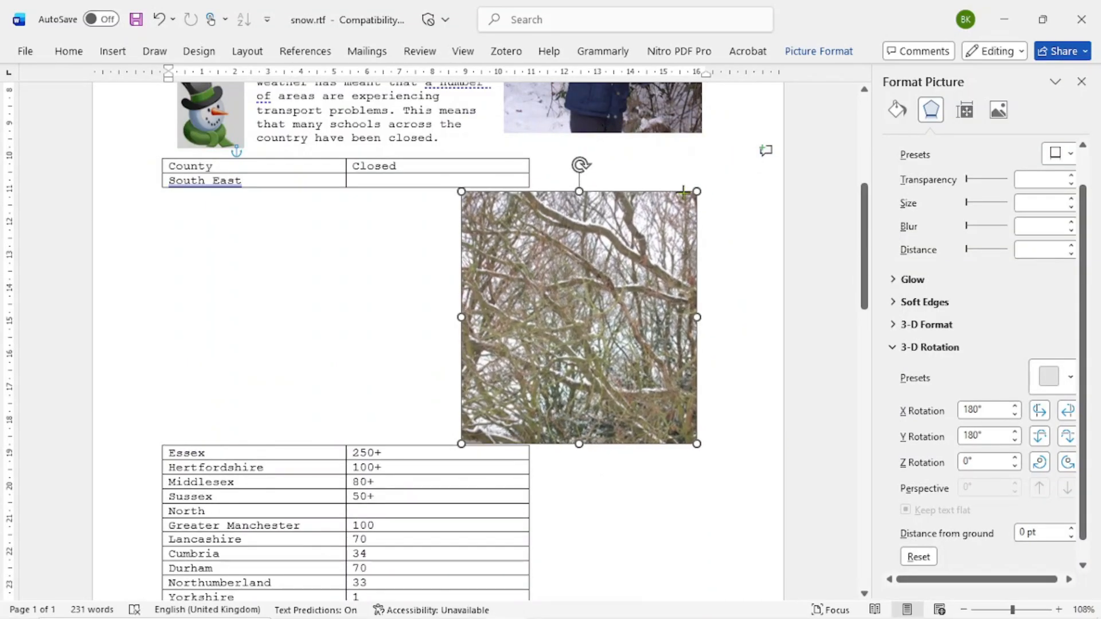
left_click_drag(580, 259, 610, 217)
left_click(437, 246)
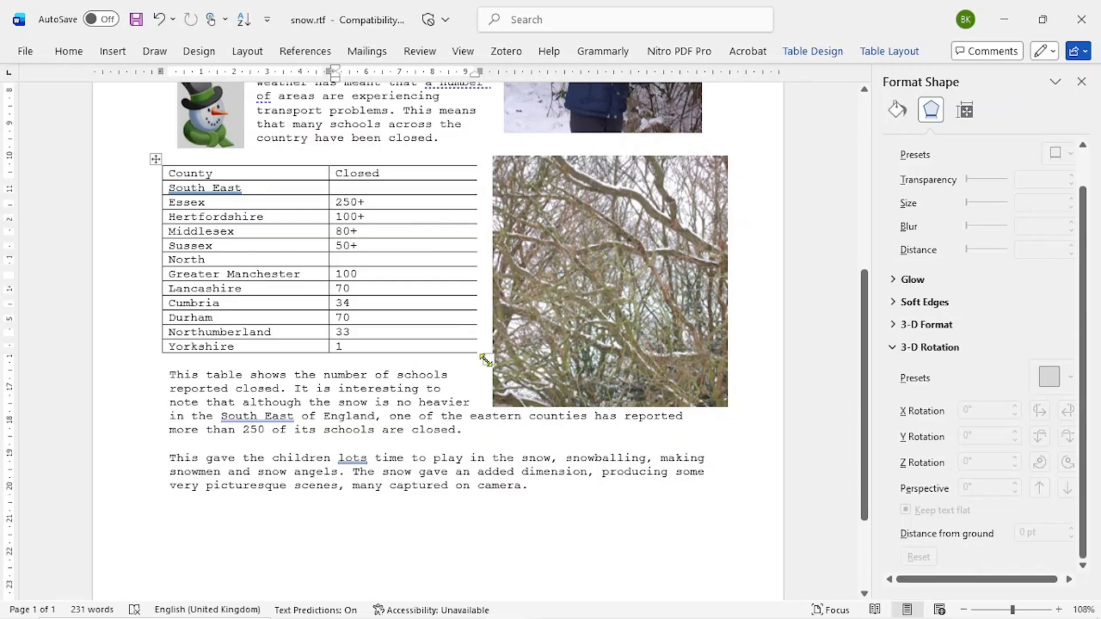
Narrow the school closures table to about 6.5 cm wide, leaving a gap between it and the trees picture.
left_click_drag(486, 362, 432, 381)
scroll(427, 370, "up", 3)
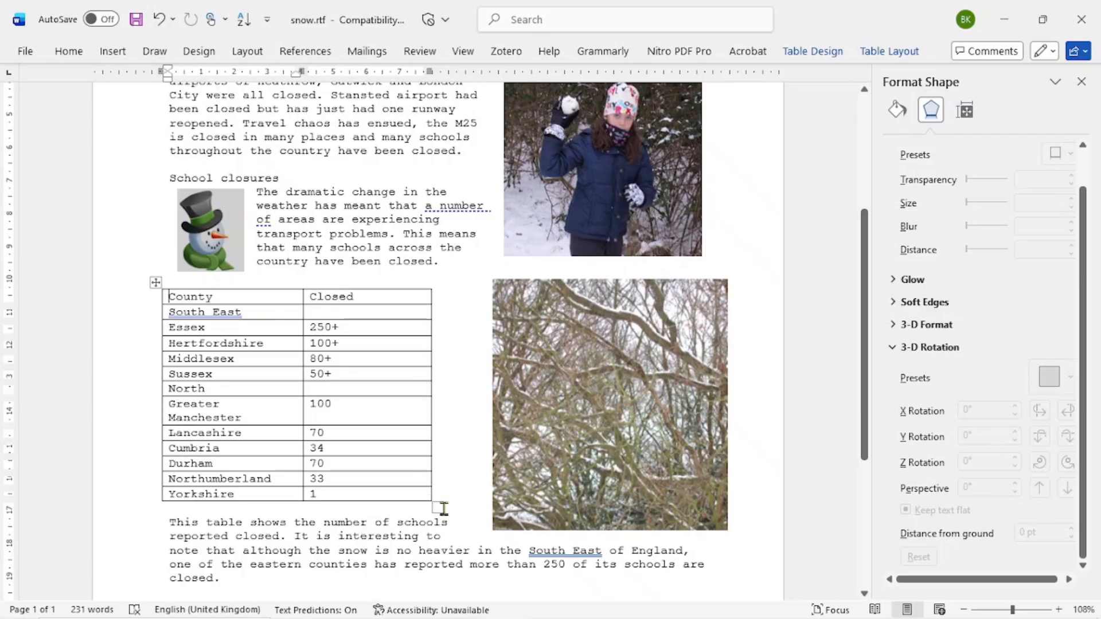
left_click_drag(437, 508, 368, 493)
scroll(542, 473, "down", 3)
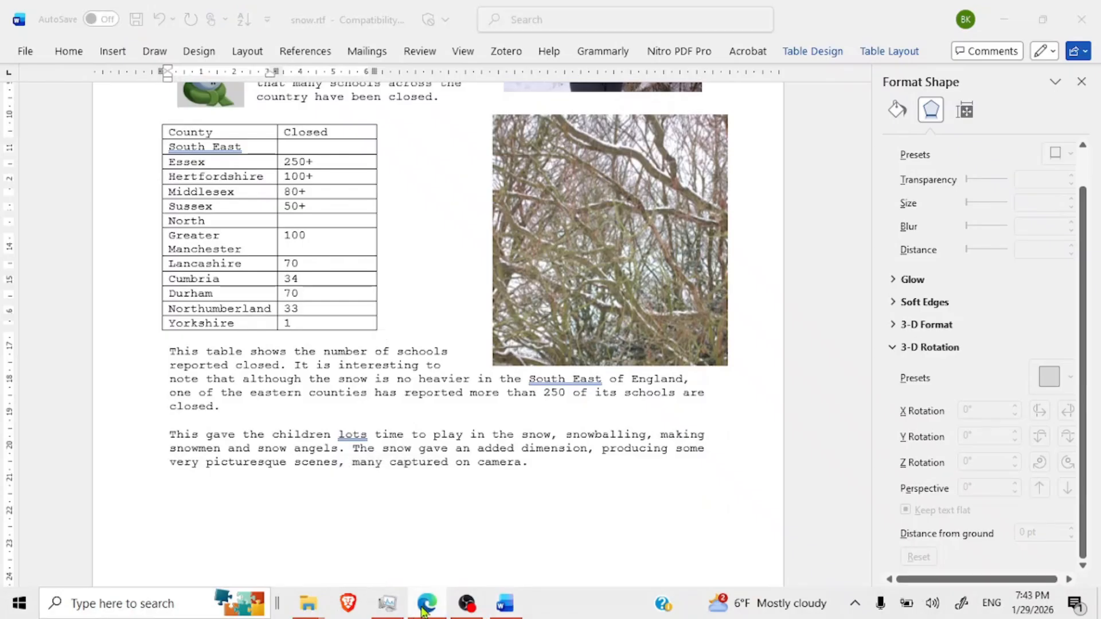
Following the textbook's sample page, align the trees picture with the right margin and enlarge it proportionally to about 9 cm wide.
left_click(425, 608)
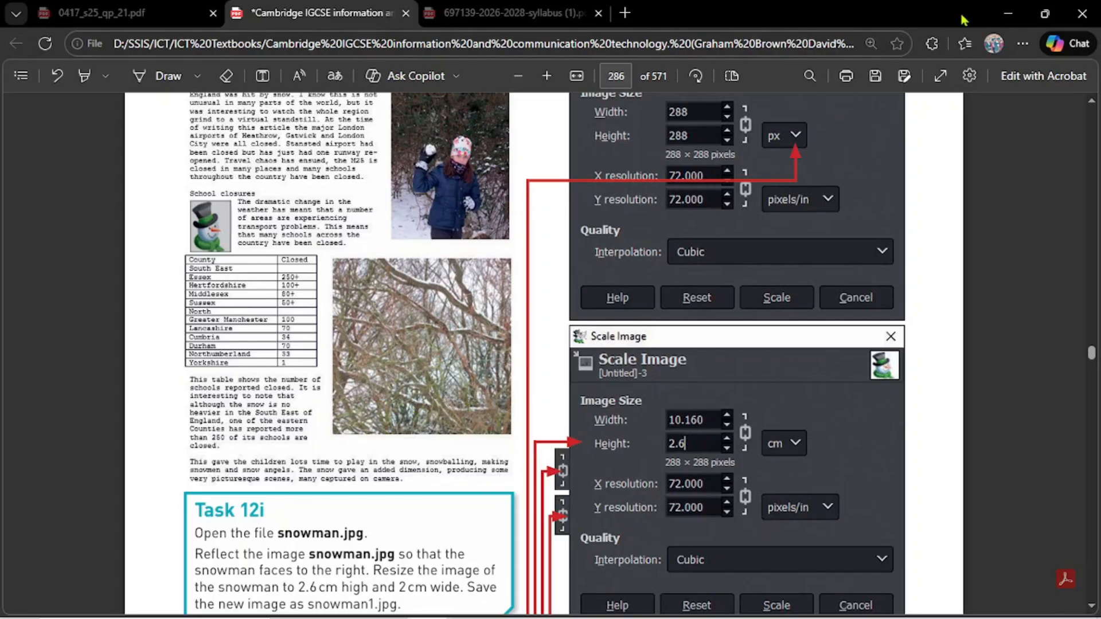
left_click(1008, 13)
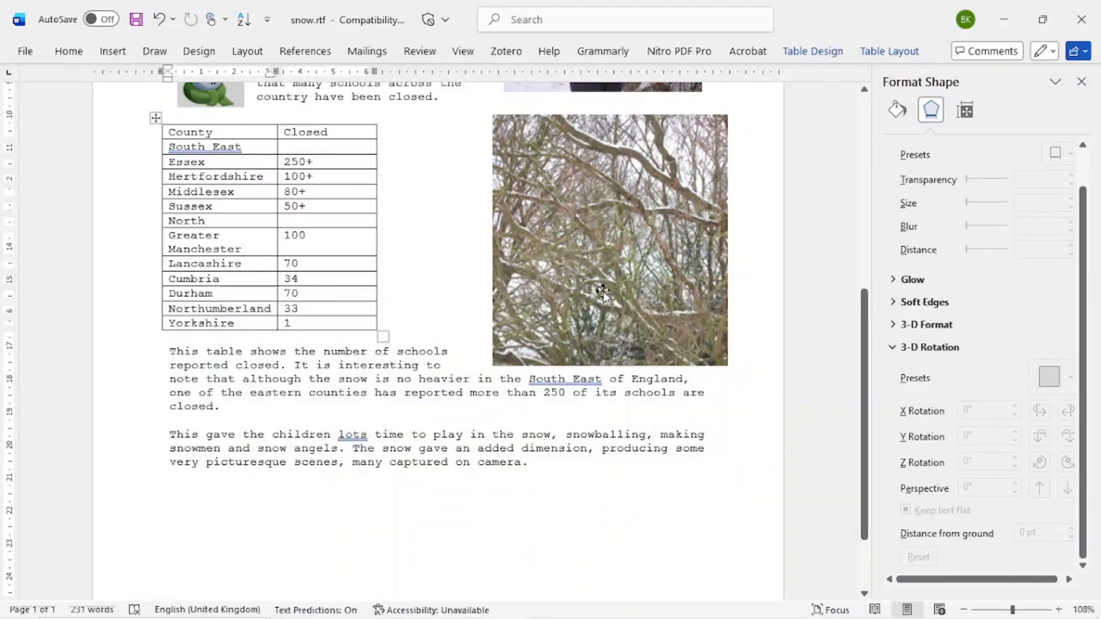
scroll(603, 291, "up", 1)
left_click_drag(595, 281, 570, 287)
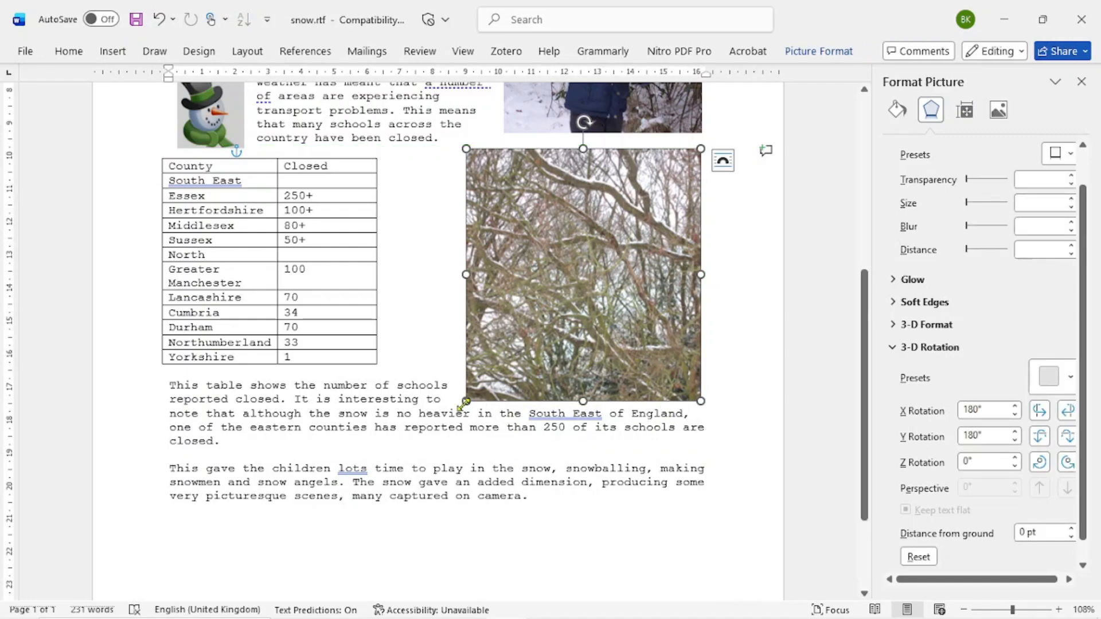
left_click_drag(466, 401, 498, 463)
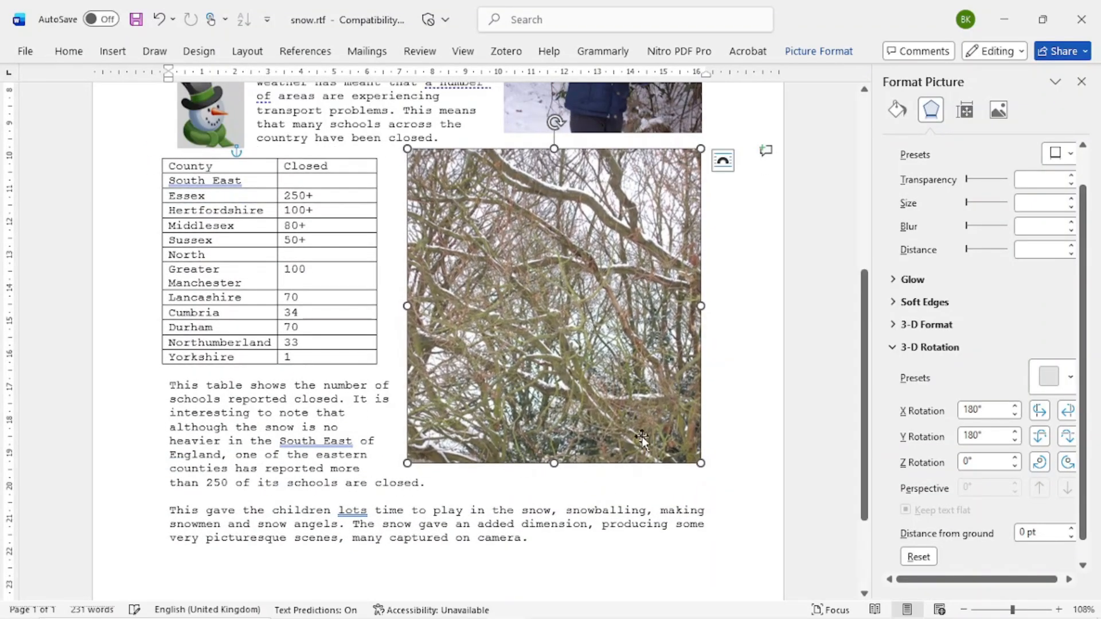
left_click_drag(642, 437, 643, 434)
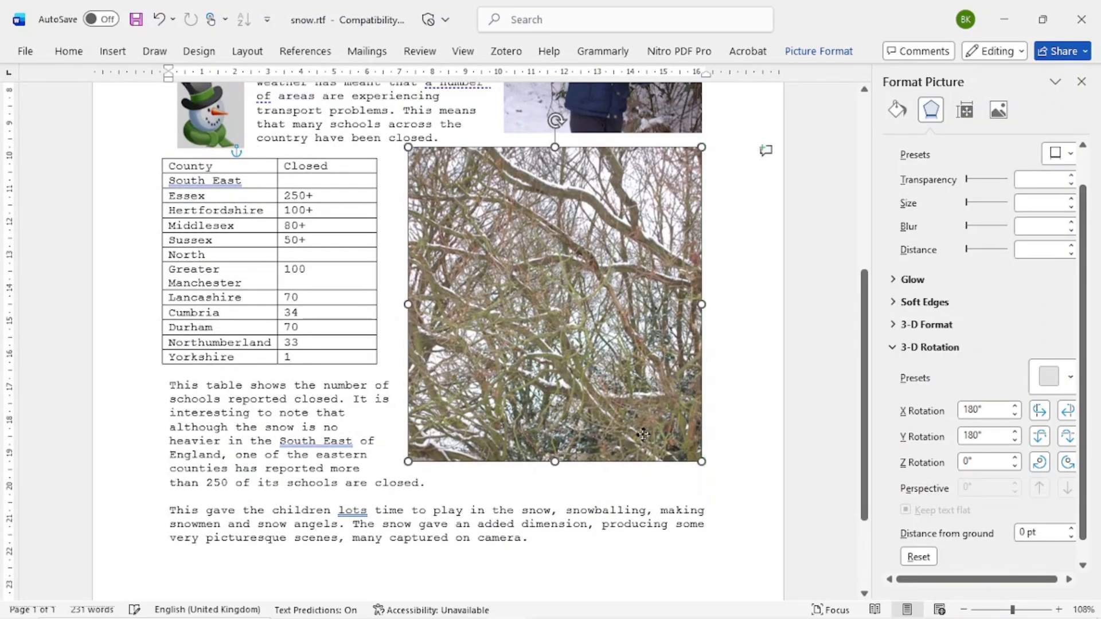
left_click(723, 388)
Narrow the table's Closed column so the whole table is about 5 cm wide.
left_click(375, 304)
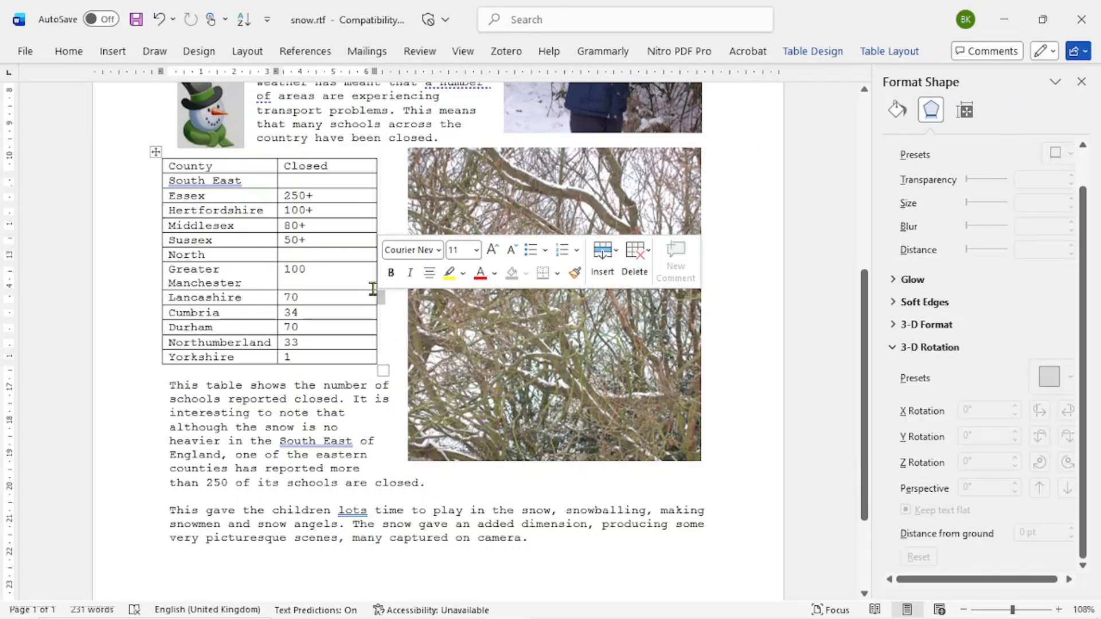
left_click_drag(375, 289, 336, 291)
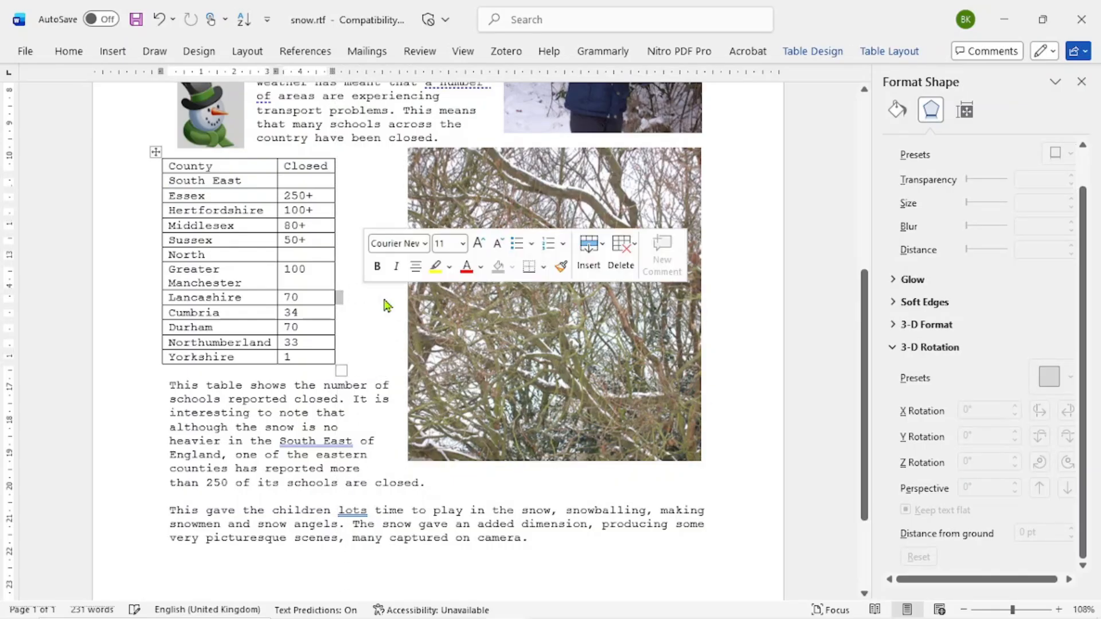
scroll(416, 467, "up", 5)
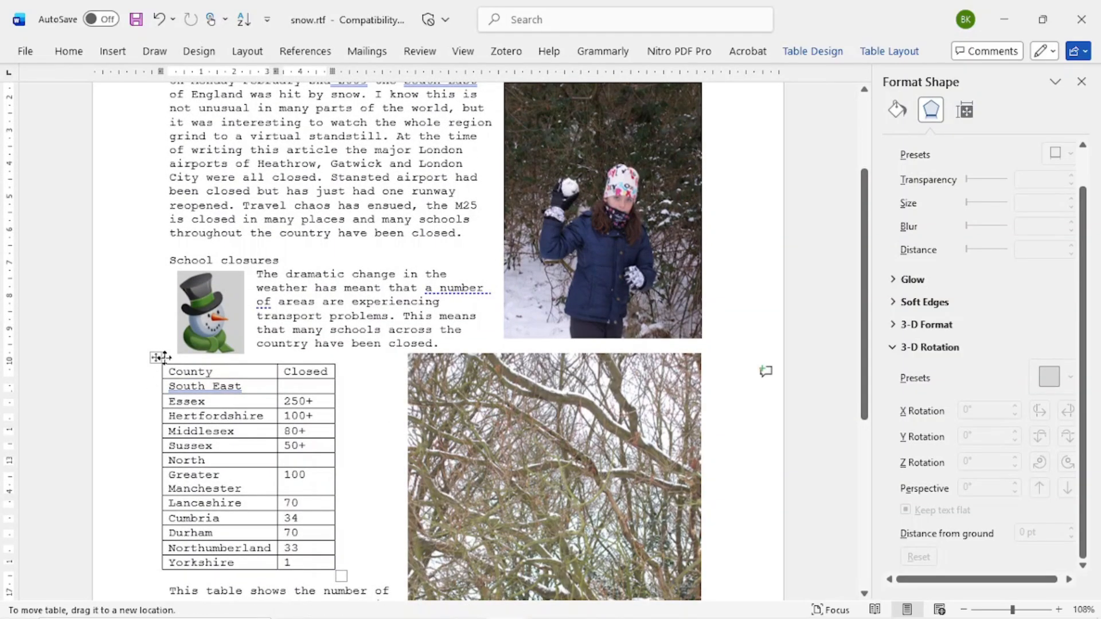
mouse_move(174, 361)
left_mouse_down()
mouse_move(158, 361)
mouse_move(178, 364)
left_mouse_up()
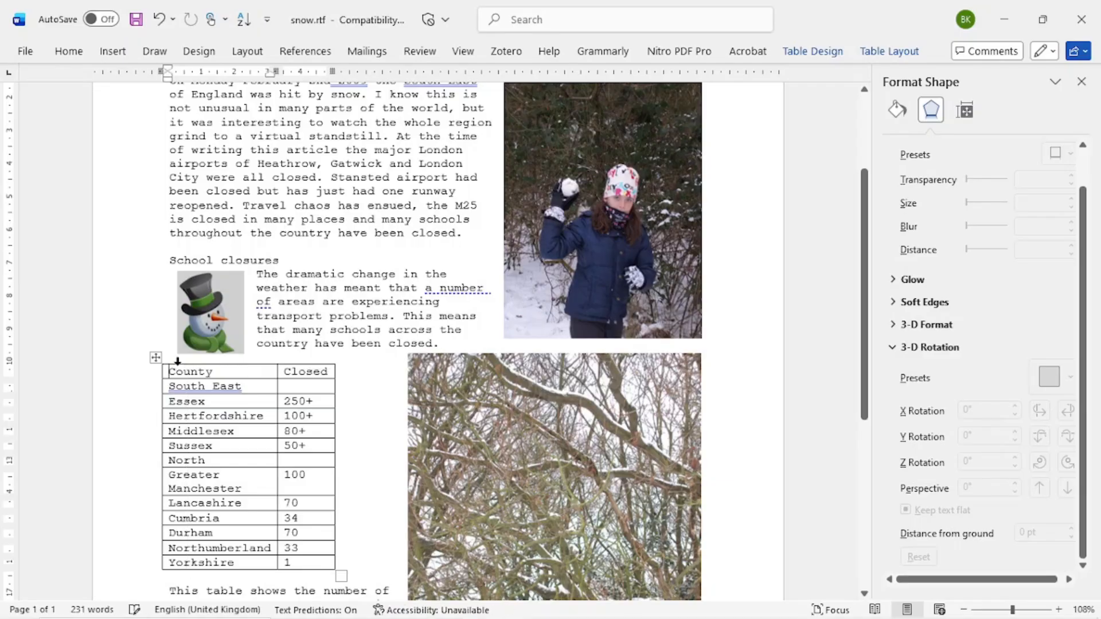
scroll(253, 423, "down", 5)
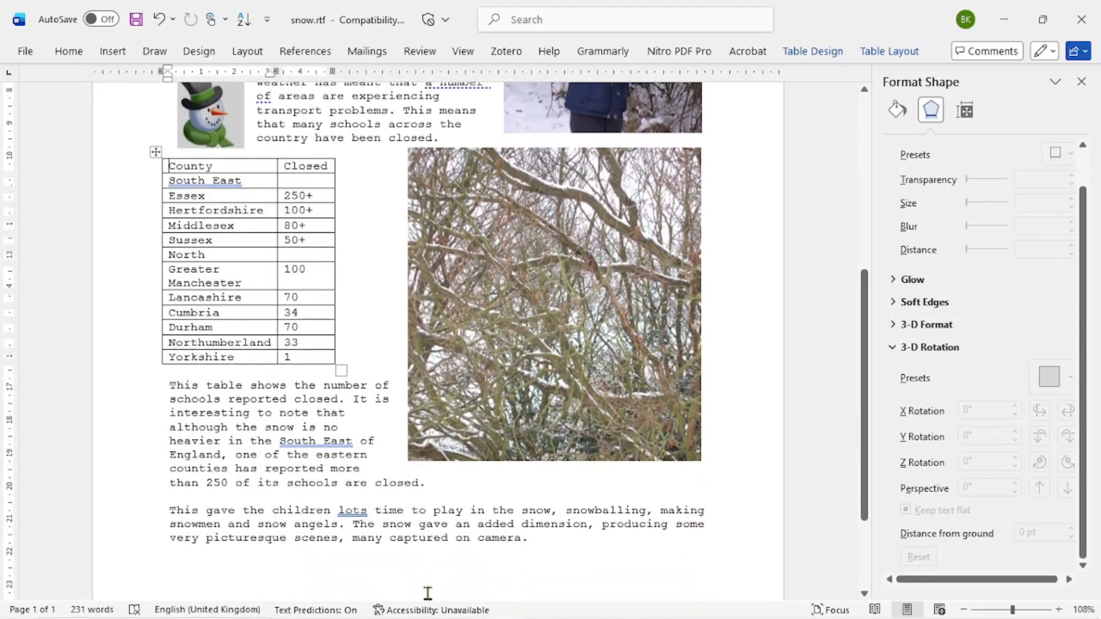
Compare the snow document's picture and table layout with the textbook's sample page in the browser.
left_click(428, 607)
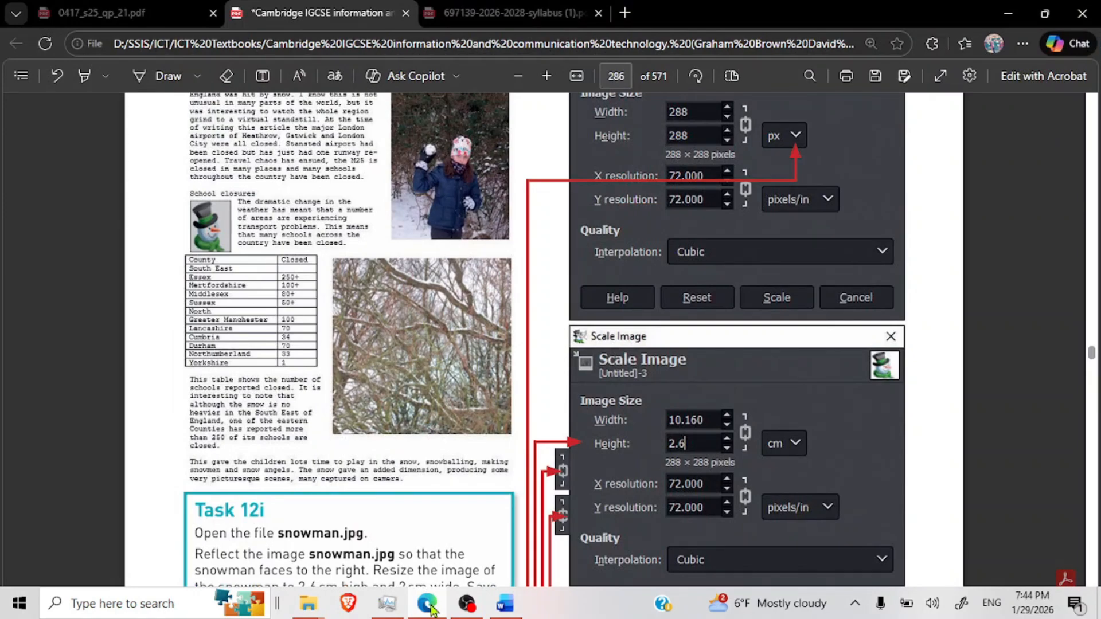
left_click(429, 607)
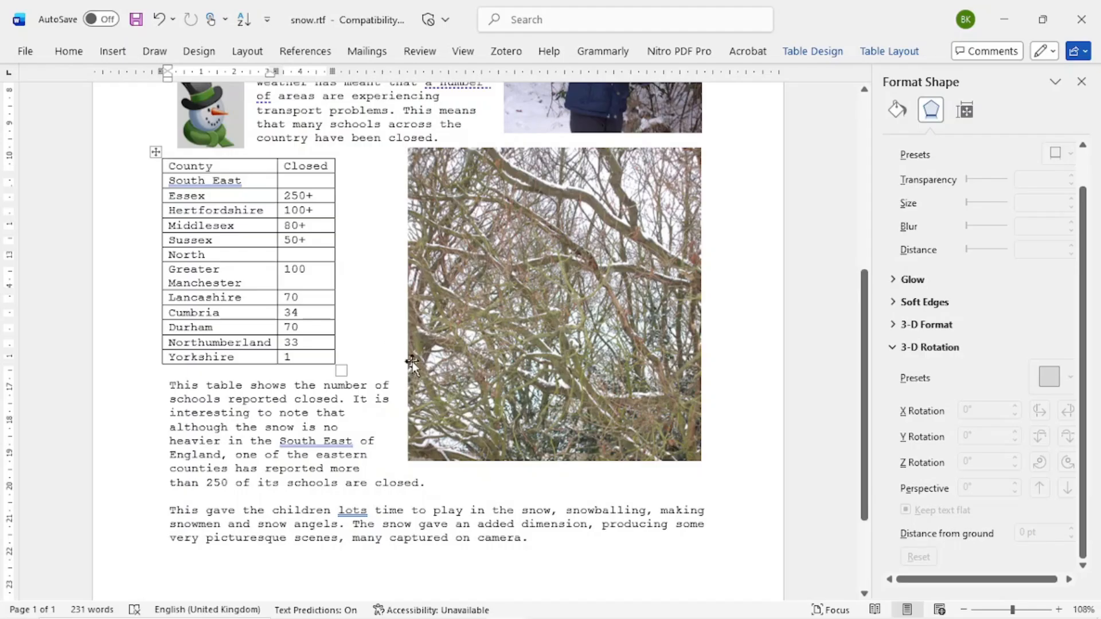
left_click(427, 607)
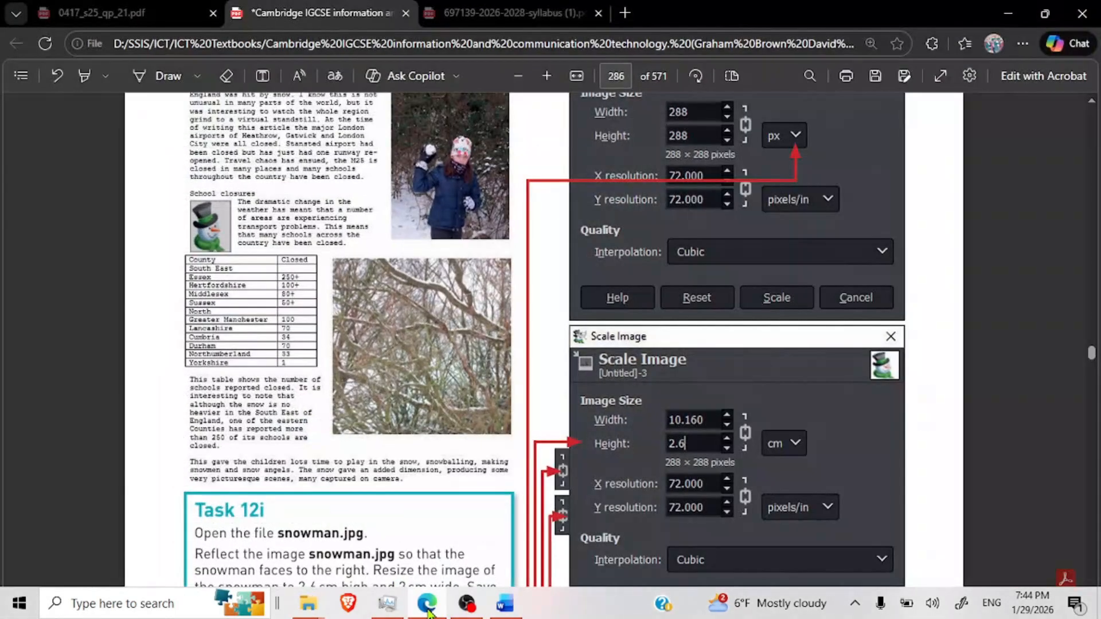
left_click(428, 608)
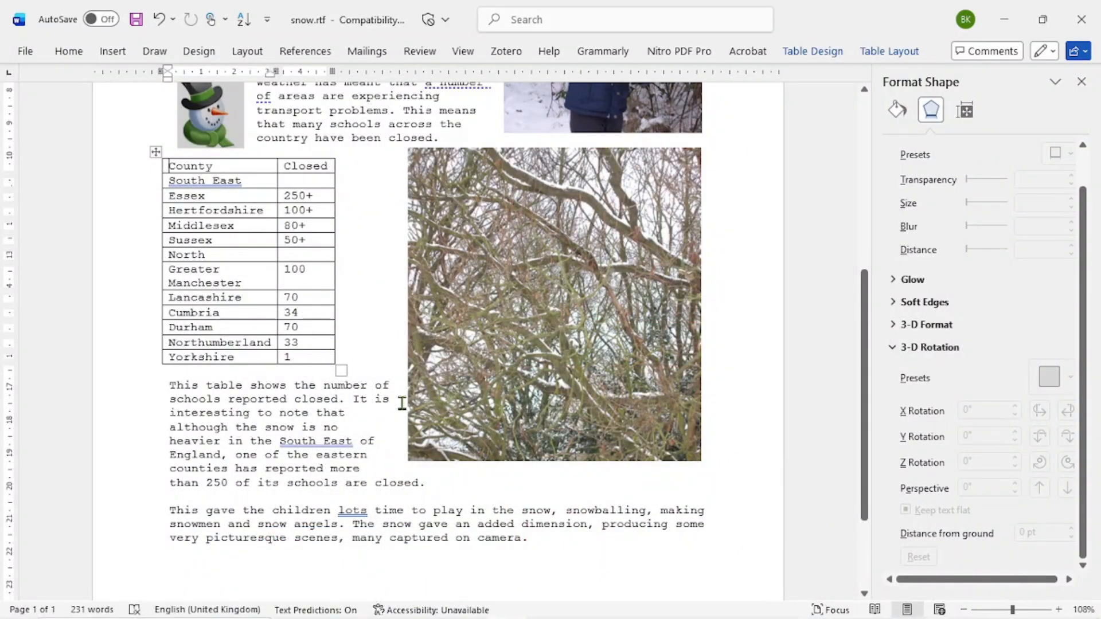
Enlarge the snowball girl picture proportionally to about 6 cm wide and shift the trees picture slightly down to the right margin.
scroll(510, 287, "up", 3)
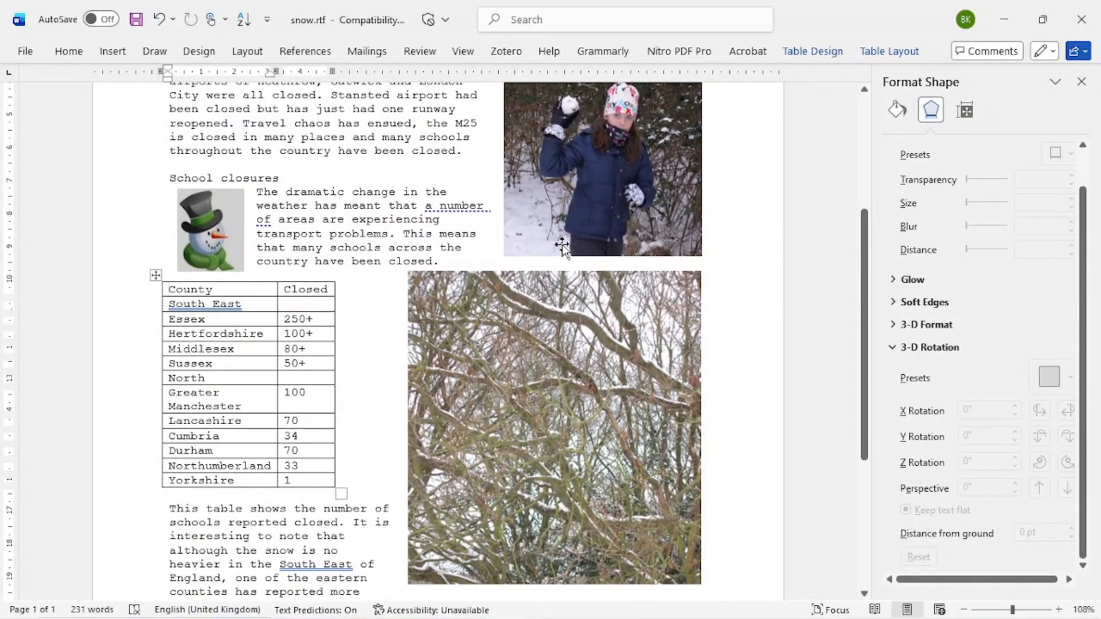
left_click(559, 245)
mouse_move(504, 258)
left_mouse_down()
mouse_move(504, 277)
mouse_move(506, 265)
left_mouse_up()
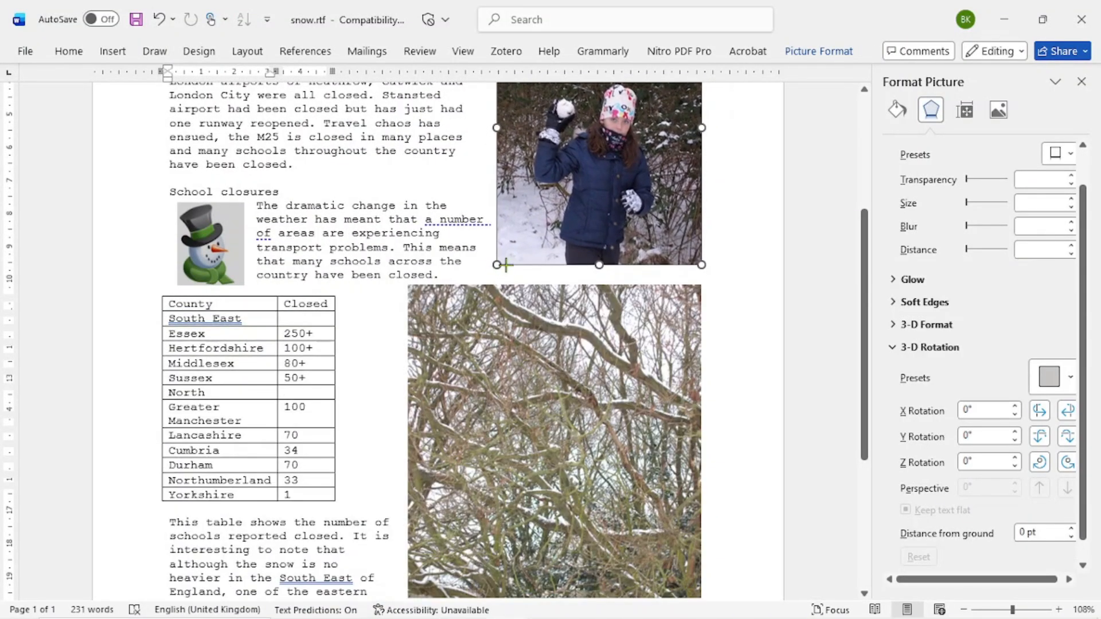
scroll(504, 265, "up", 2)
scroll(445, 344, "down", 5)
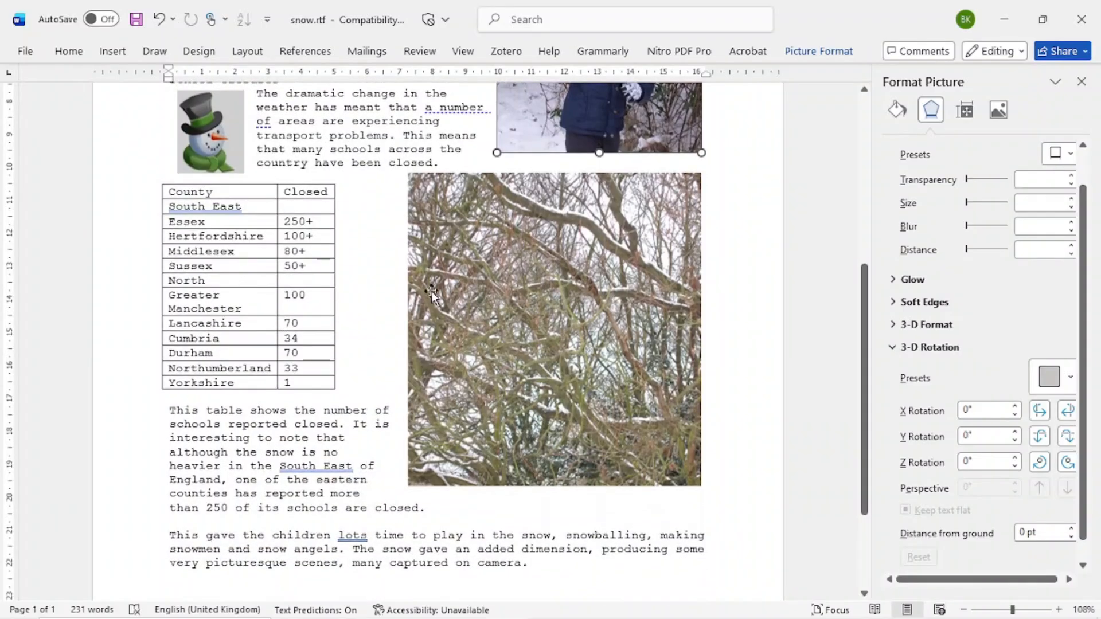
mouse_move(471, 346)
left_mouse_down()
mouse_move(454, 376)
mouse_move(434, 367)
mouse_move(488, 356)
left_mouse_up()
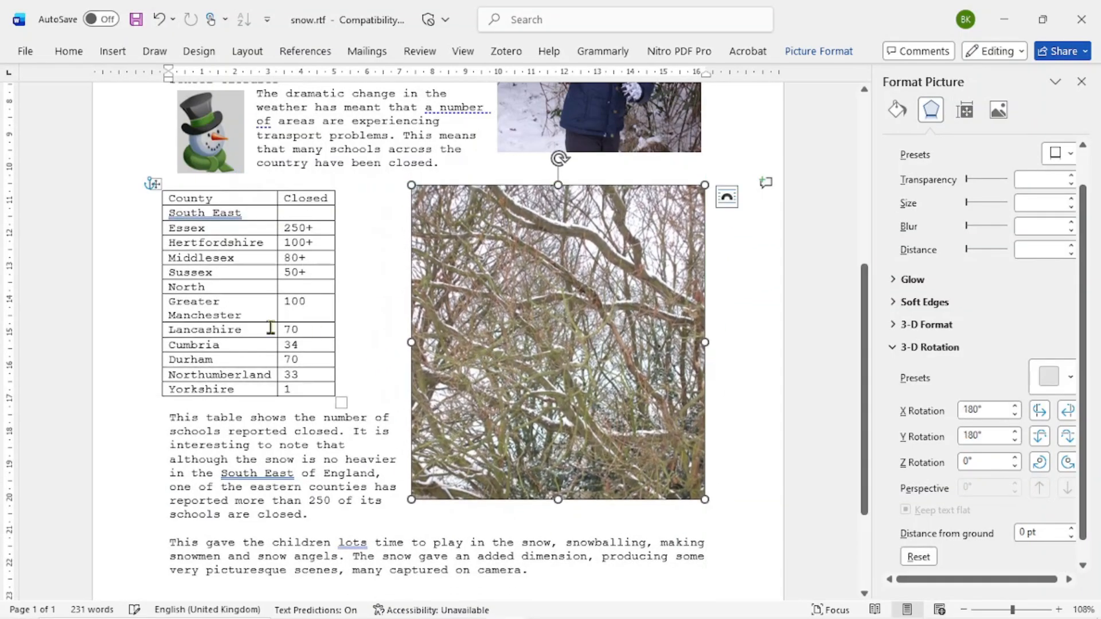
Try to move the school closures table up, closer to the paragraph beside the snowman.
left_click(218, 290)
scroll(221, 288, "up", 3)
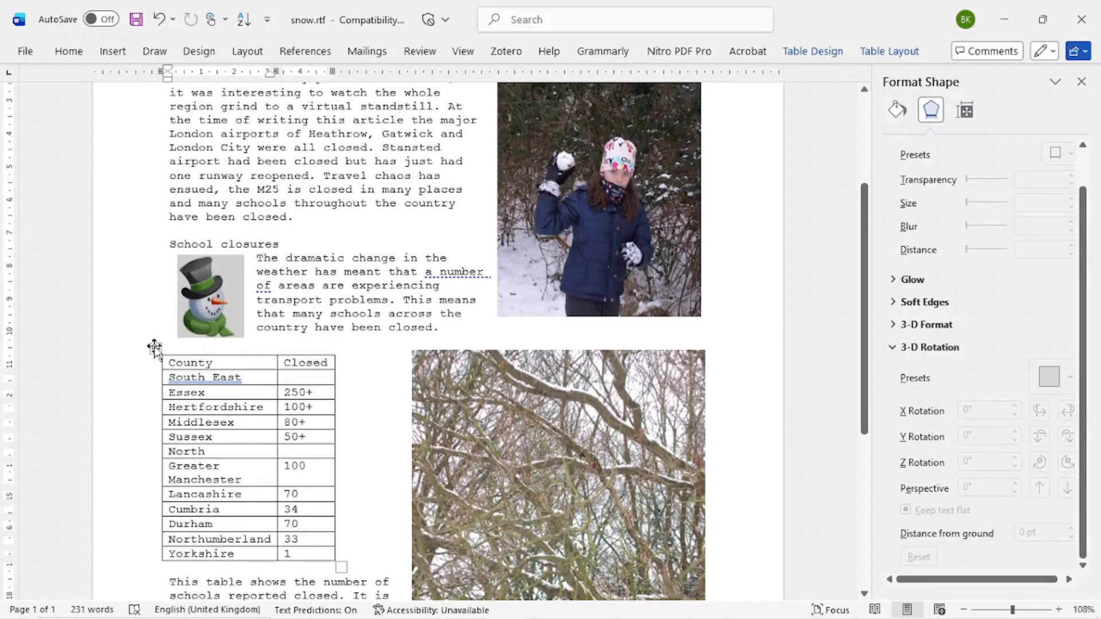
mouse_move(155, 347)
left_mouse_down()
mouse_move(188, 344)
mouse_move(167, 336)
mouse_move(174, 342)
left_mouse_up()
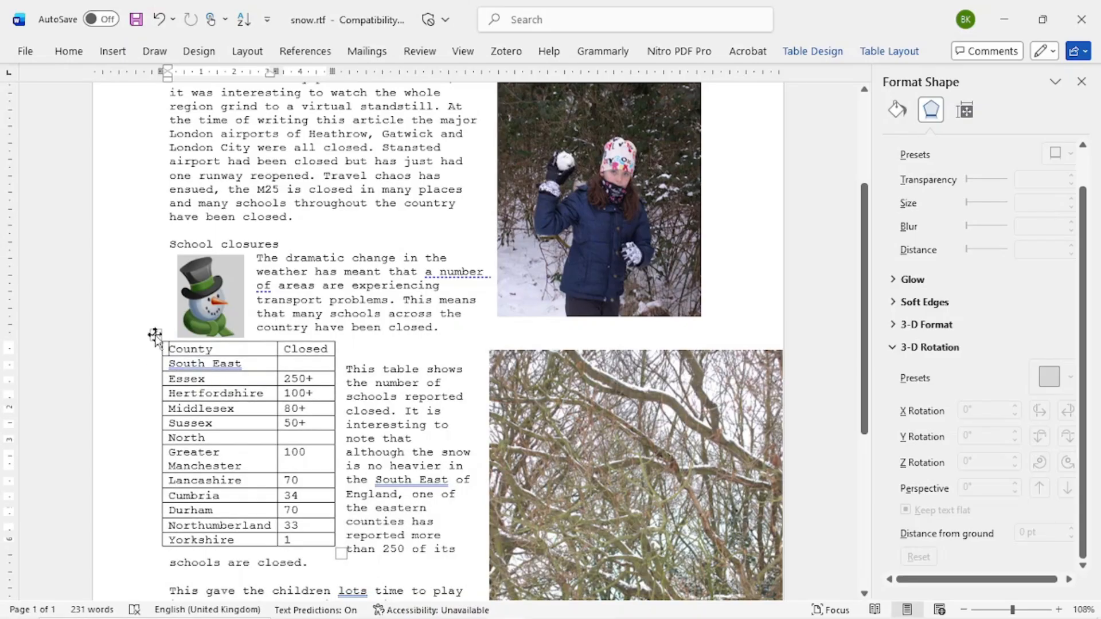
mouse_move(155, 335)
left_mouse_down()
mouse_move(178, 339)
mouse_move(165, 339)
left_mouse_up()
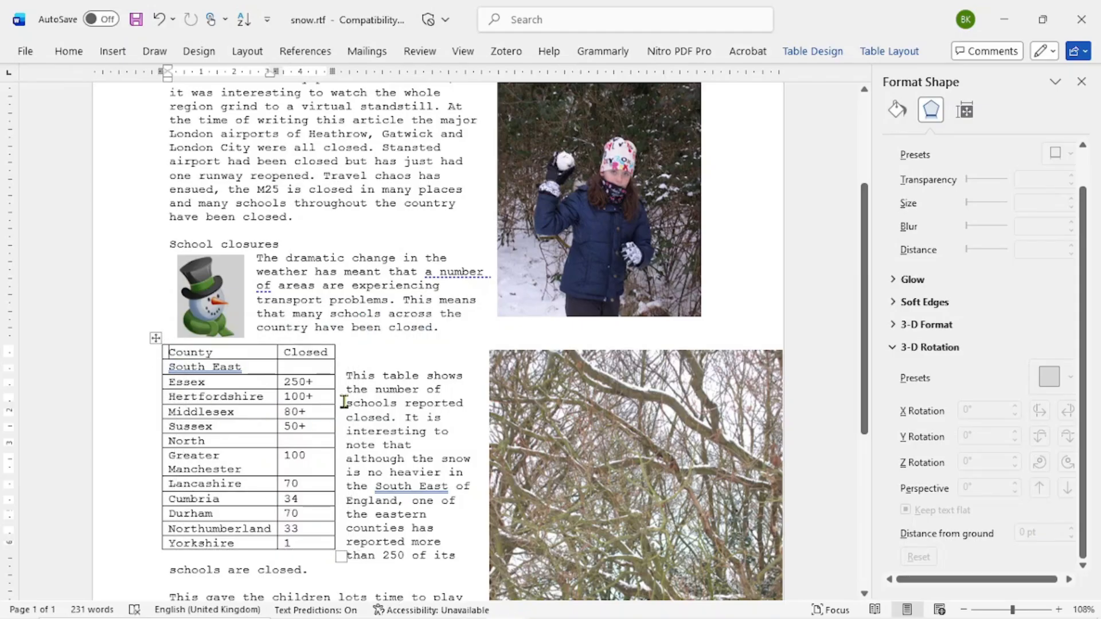
left_click(367, 388)
scroll(390, 390, "down", 3)
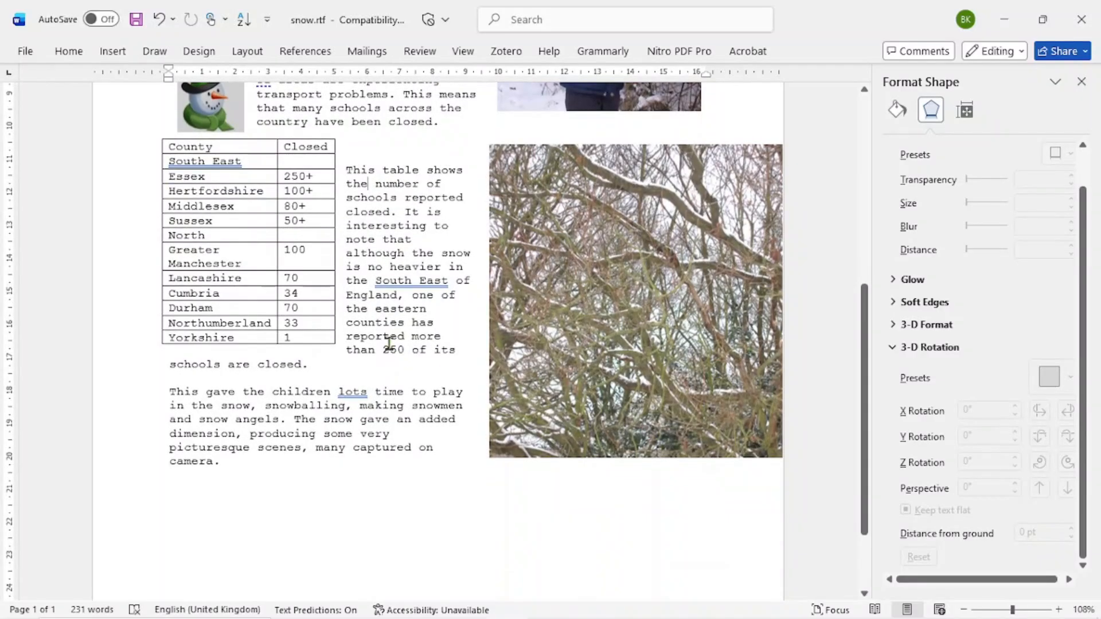
Undo the school closures table's moves and select the trees picture.
left_click(160, 20)
left_click(160, 20)
left_click(160, 20)
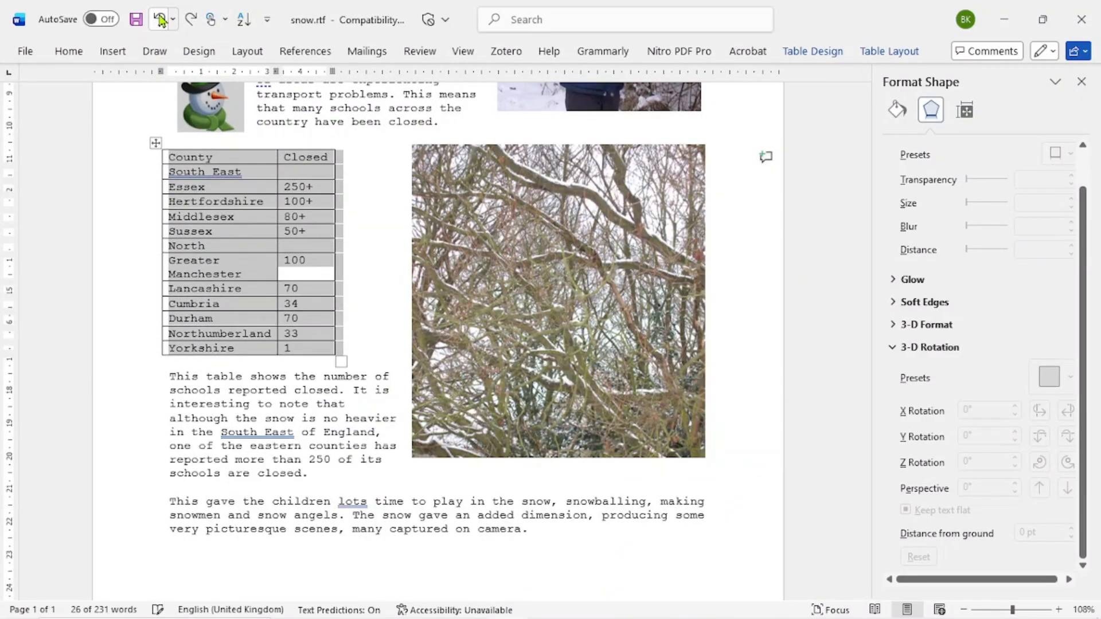
scroll(346, 265, "up", 2)
scroll(351, 289, "up", 1)
scroll(364, 280, "down", 3)
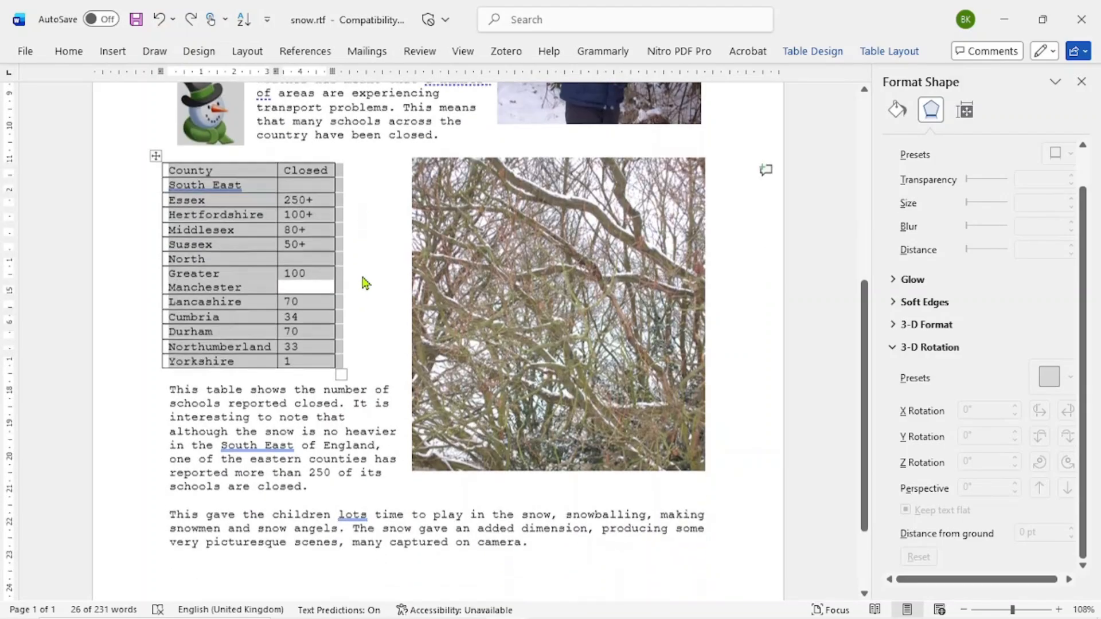
left_click(349, 251)
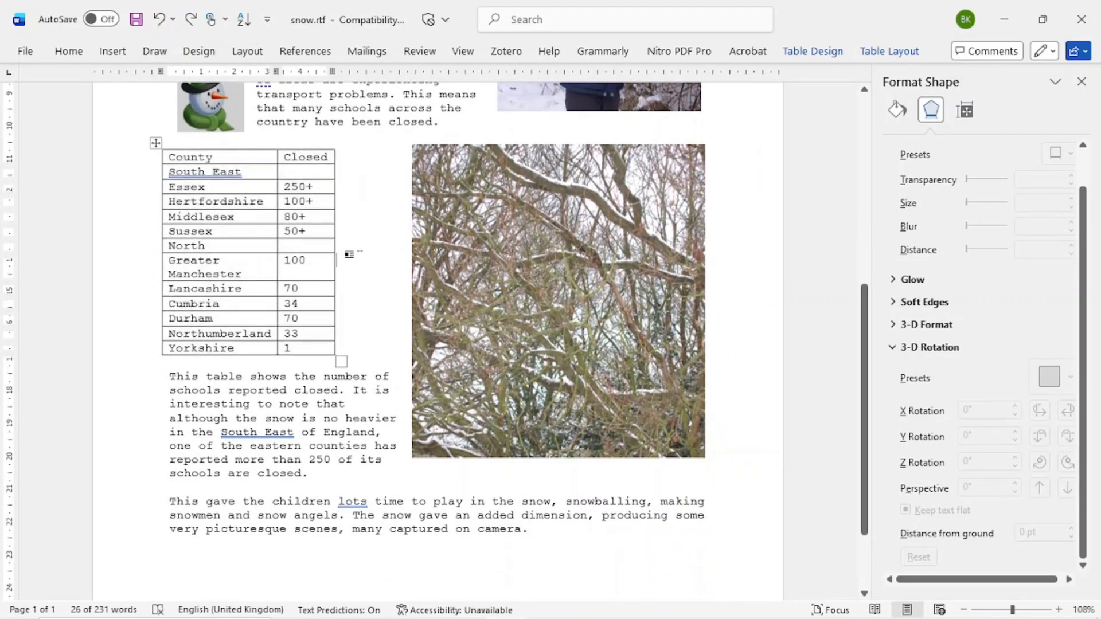
left_click(484, 221)
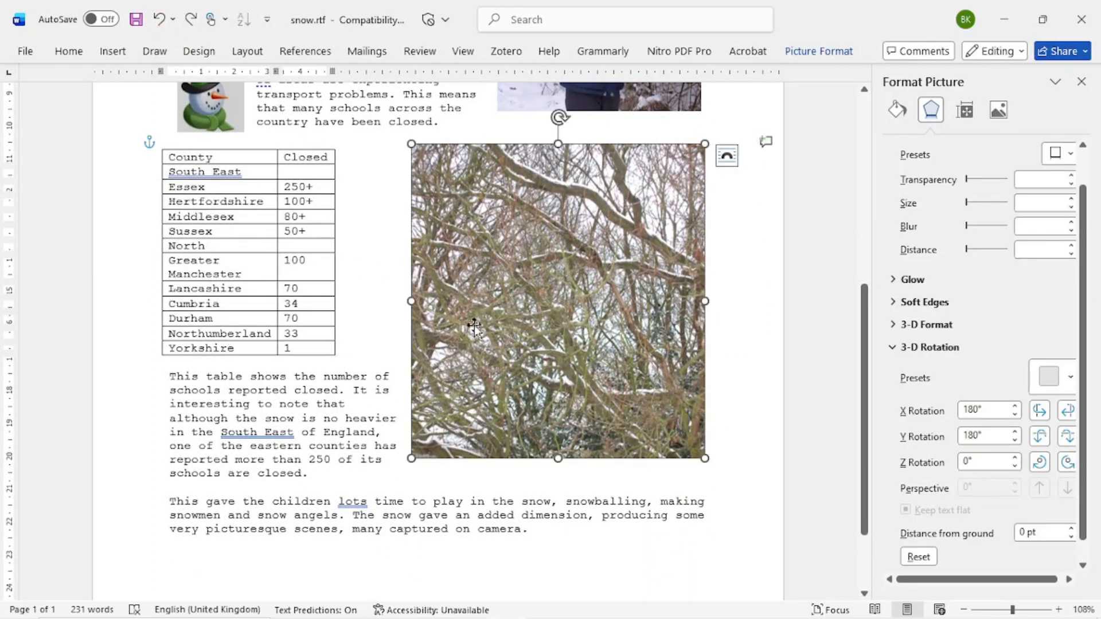
Shift the trees picture slightly up and enlarge it proportionally from its lower-left corner beside the school closures table.
mouse_move(499, 321)
left_mouse_down()
mouse_move(452, 319)
mouse_move(445, 337)
mouse_move(508, 307)
mouse_move(499, 301)
left_mouse_up()
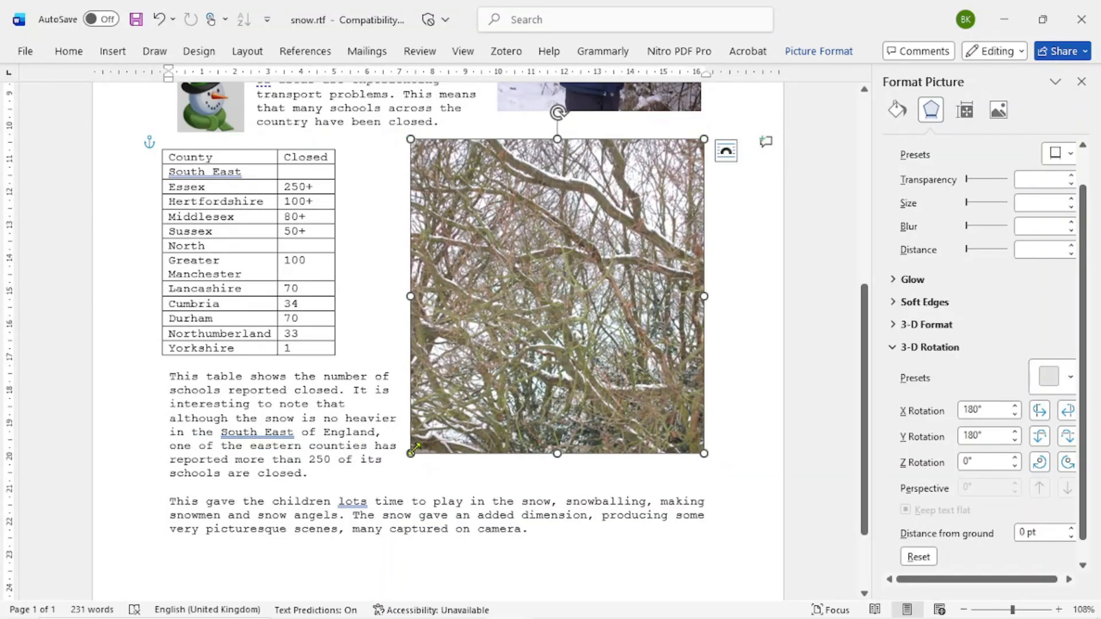
left_click_drag(413, 451, 413, 468)
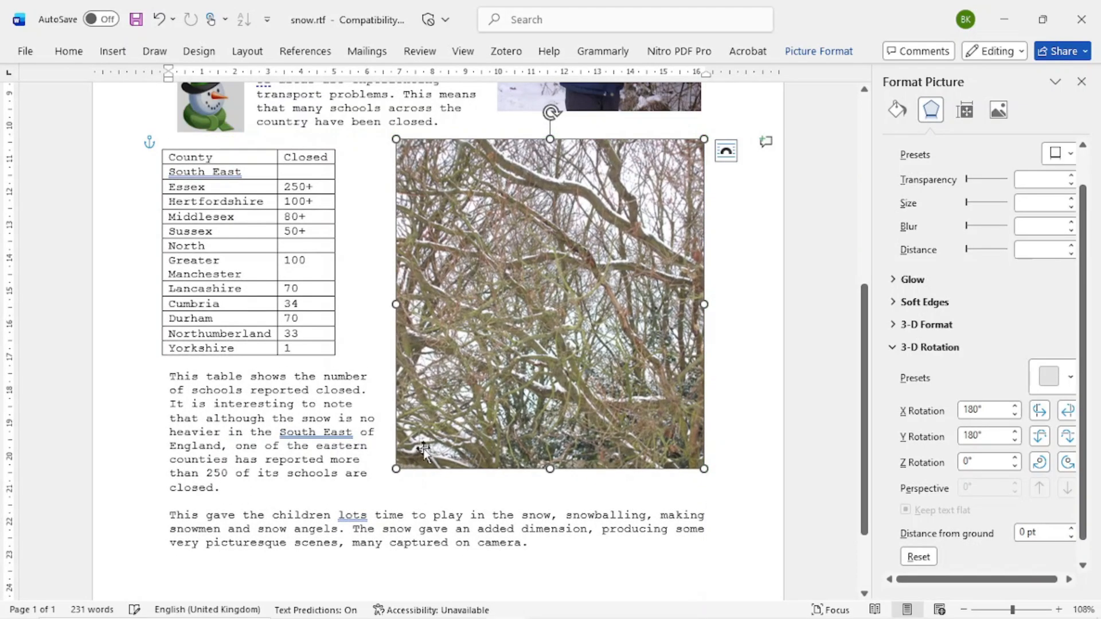
scroll(715, 308, "up", 3)
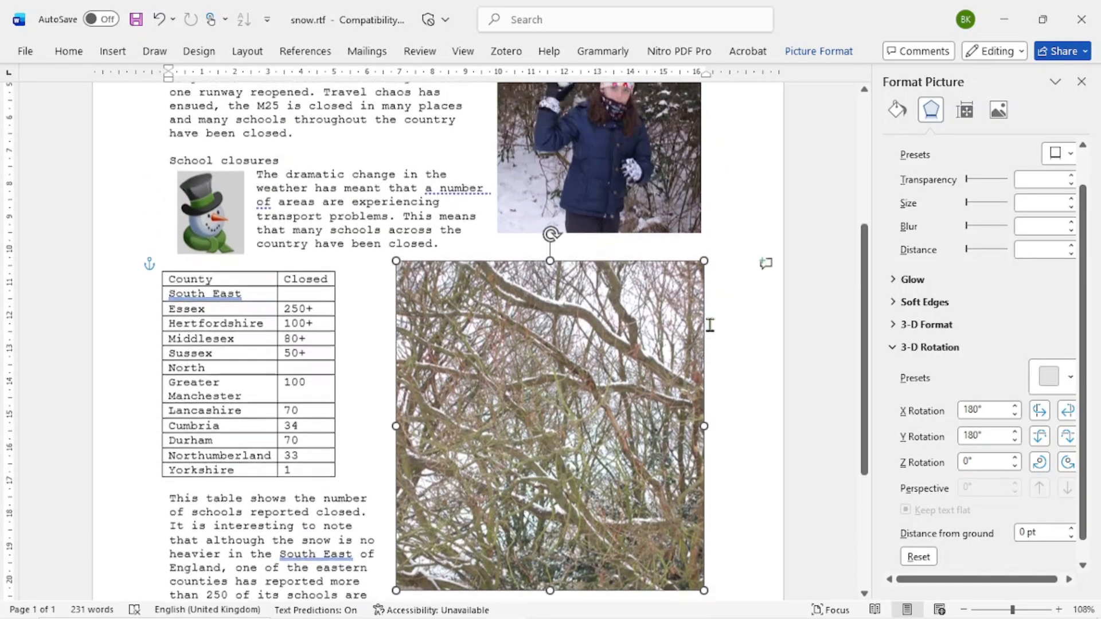
Move the trees picture and the snowball girl picture slightly right so both sit against the right margin.
left_click(700, 230)
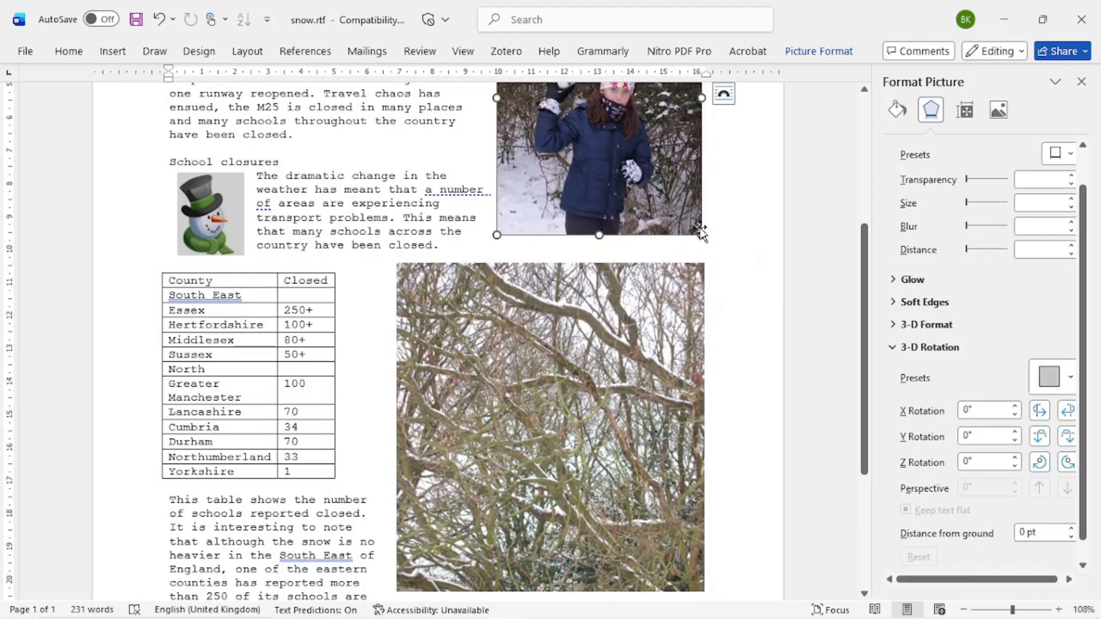
mouse_move(677, 308)
left_mouse_down()
mouse_move(663, 308)
mouse_move(681, 310)
left_mouse_up()
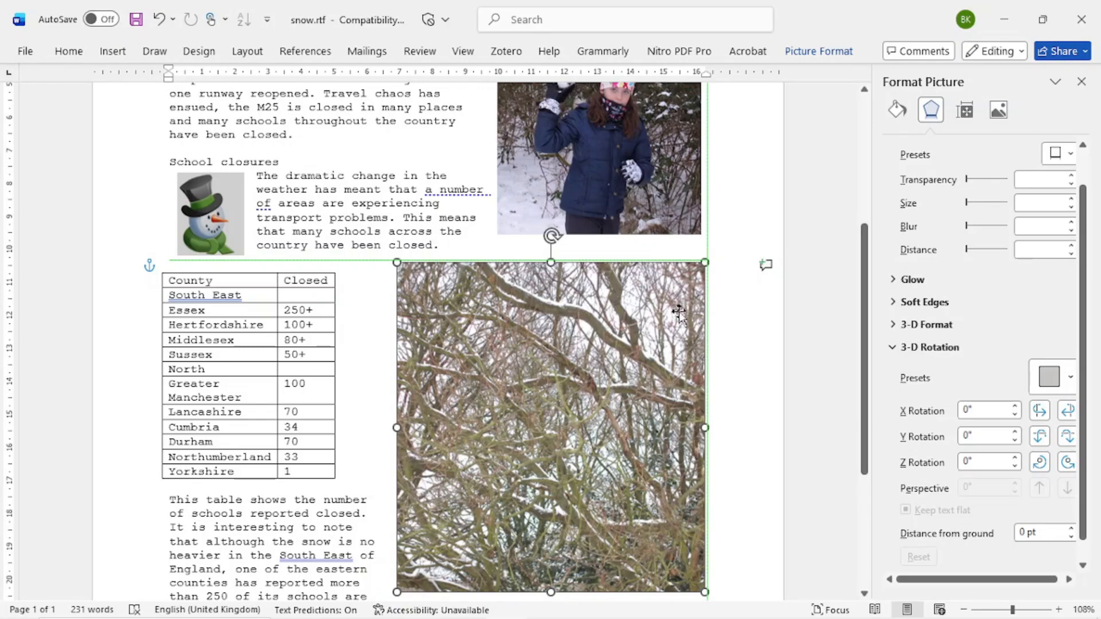
left_click_drag(679, 312, 679, 312)
left_click(668, 231)
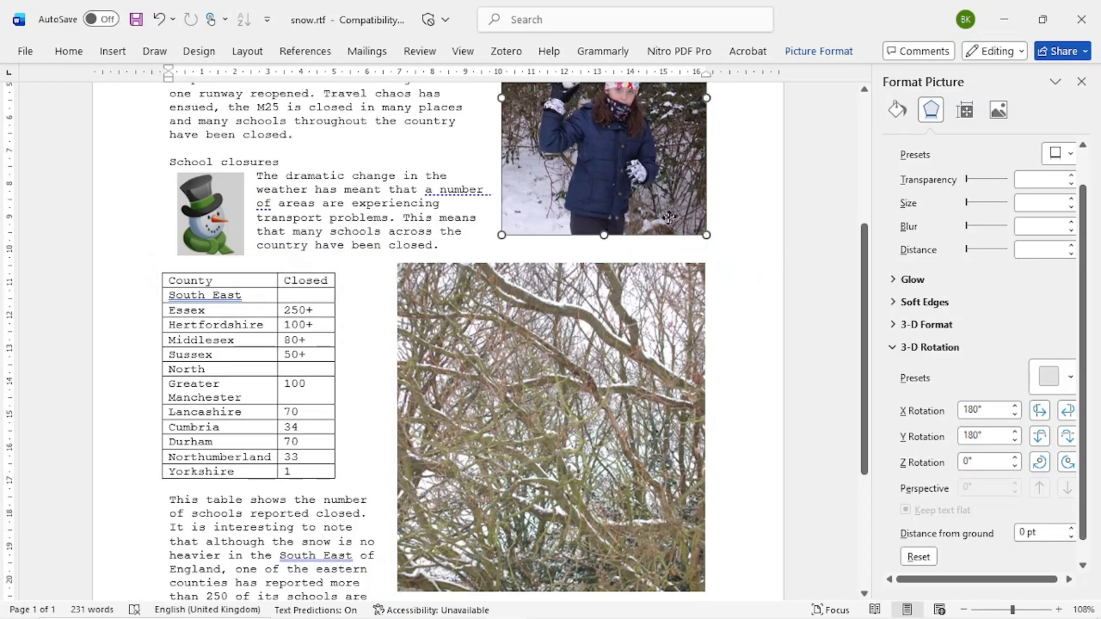
left_click_drag(672, 219, 669, 223)
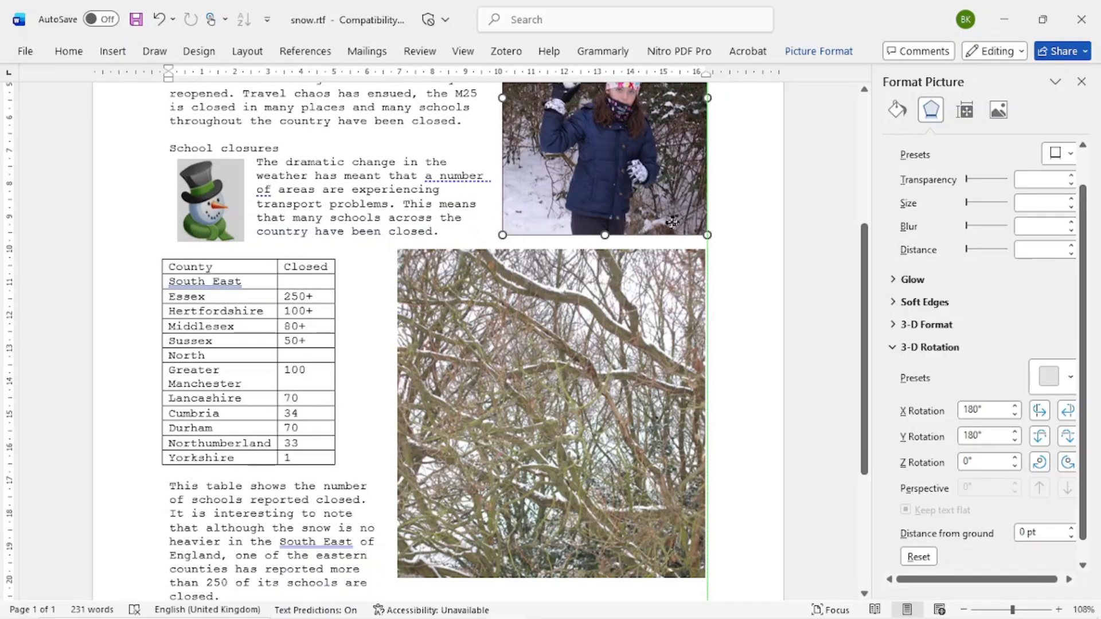
Check the placement of the pictures, the school closures table and the surrounding text across the whole page.
scroll(669, 224, "up", 3)
left_click(727, 411)
scroll(717, 373, "up", 3)
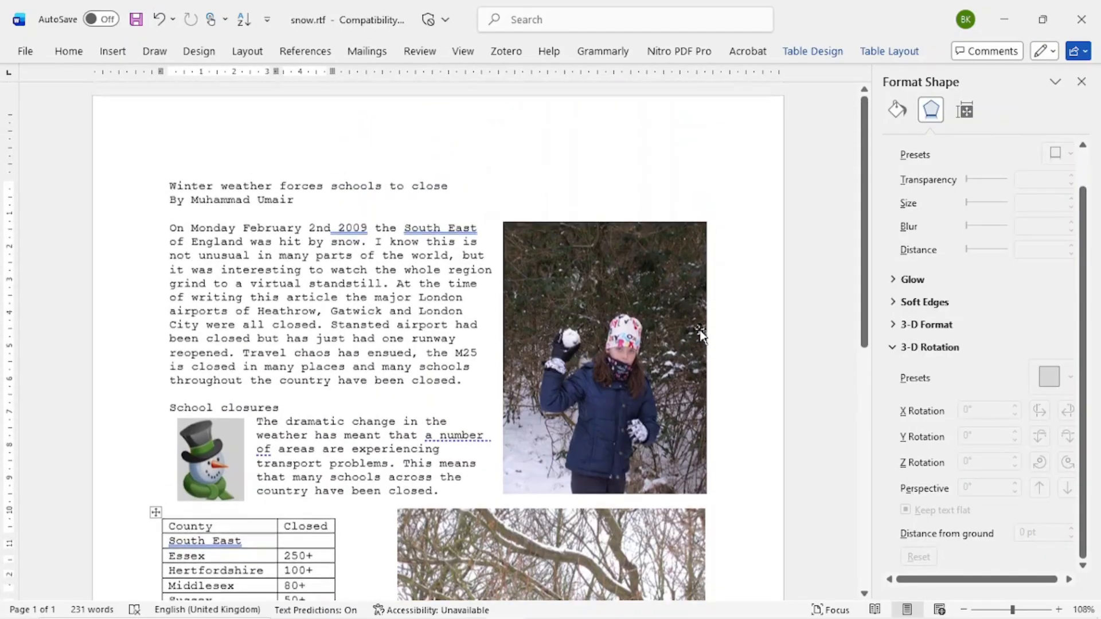
scroll(700, 316, "down", 10)
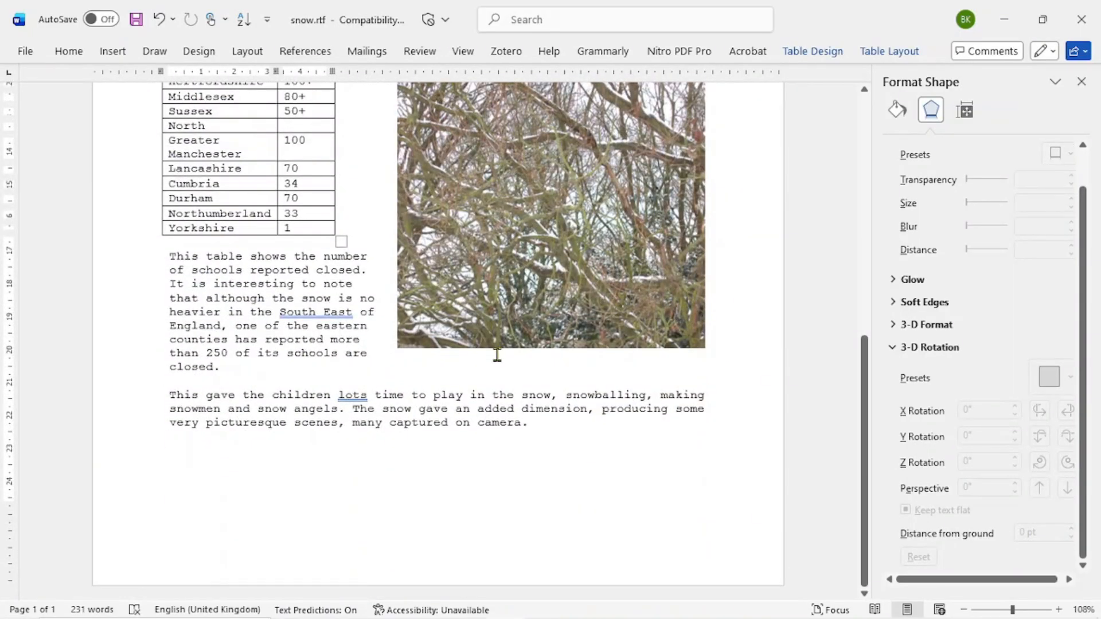
scroll(431, 338, "up", 3)
scroll(291, 351, "up", 3)
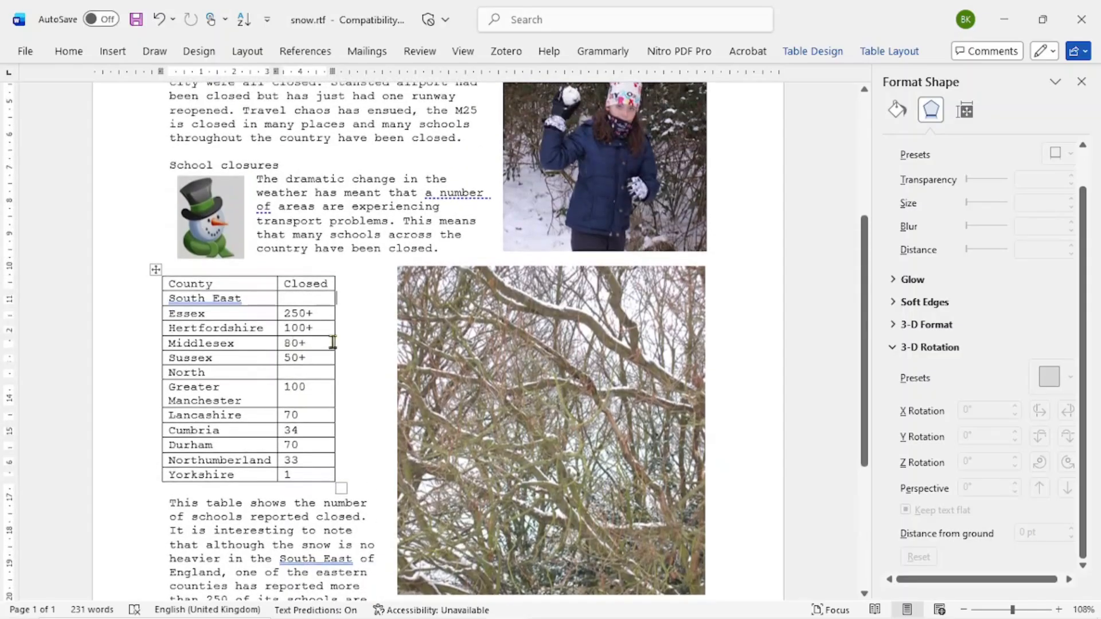
left_click(235, 246)
left_click(277, 253)
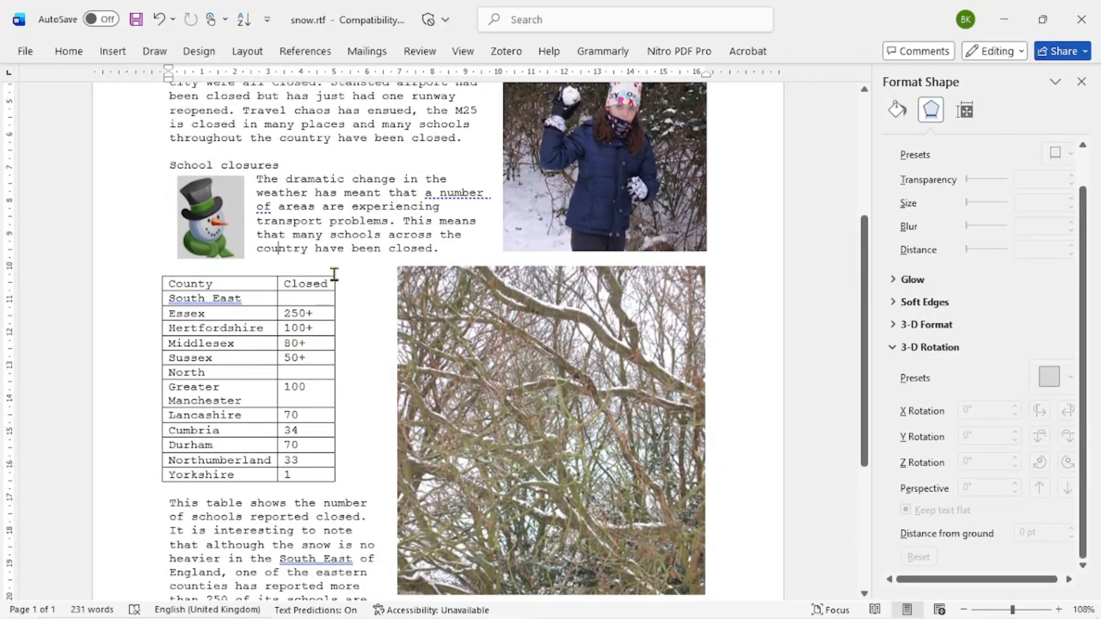
scroll(339, 278, "up", 3)
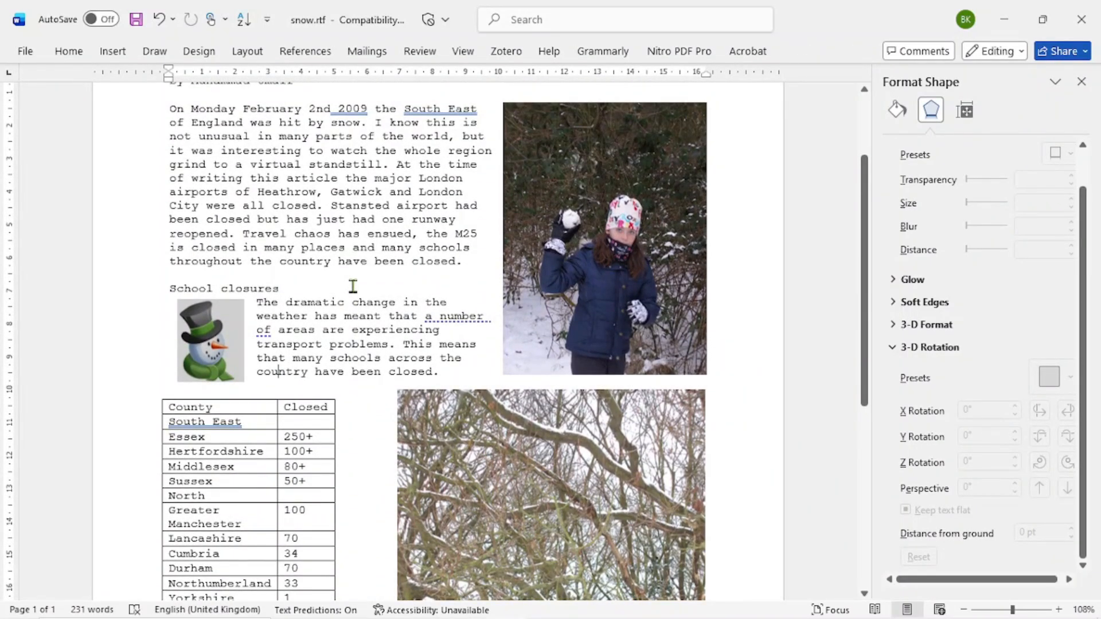
left_click(618, 284)
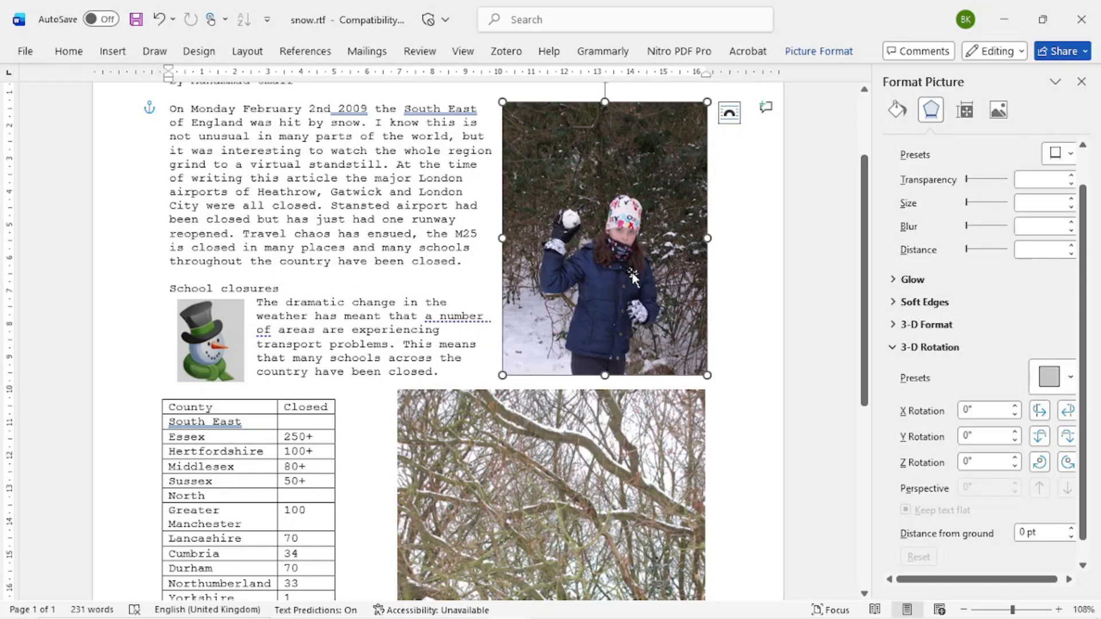
scroll(669, 279, "up", 2)
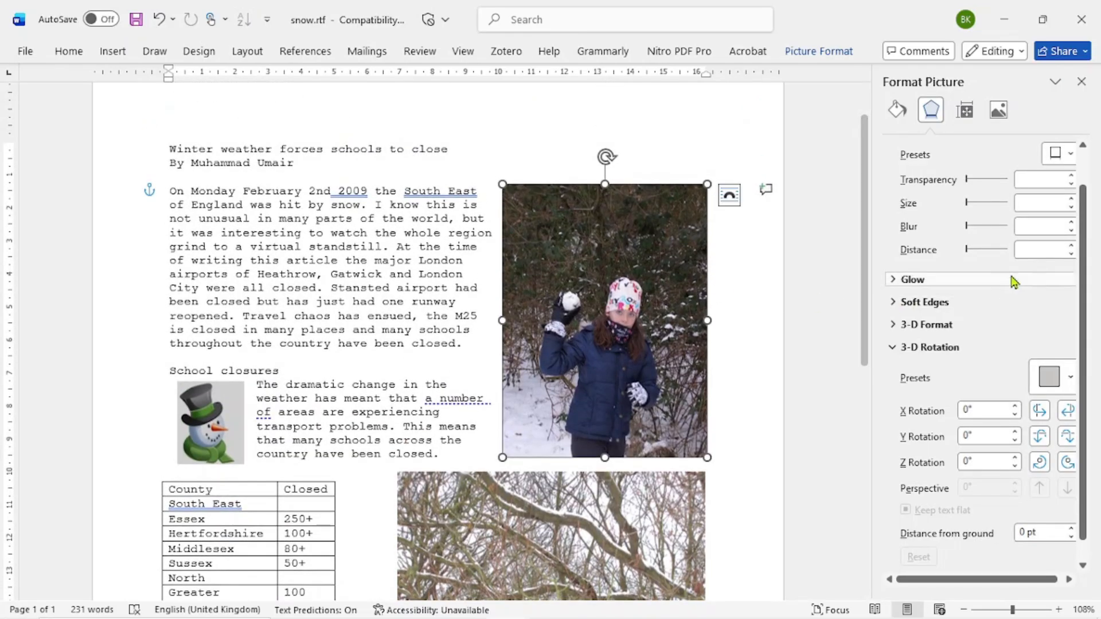
scroll(955, 396, "down", 1)
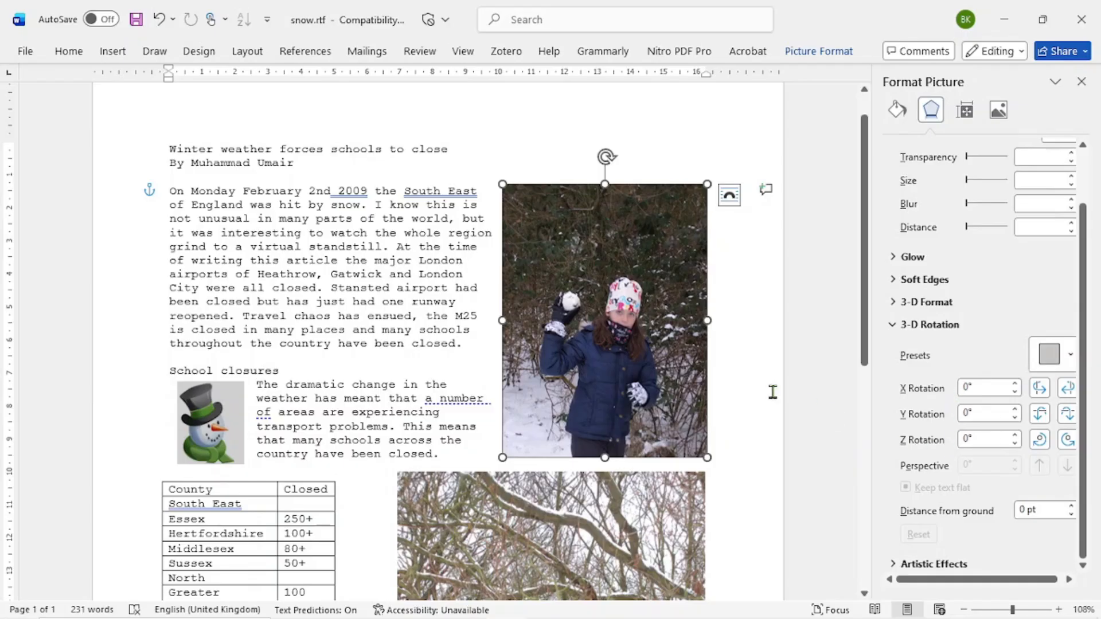
scroll(663, 338, "down", 5)
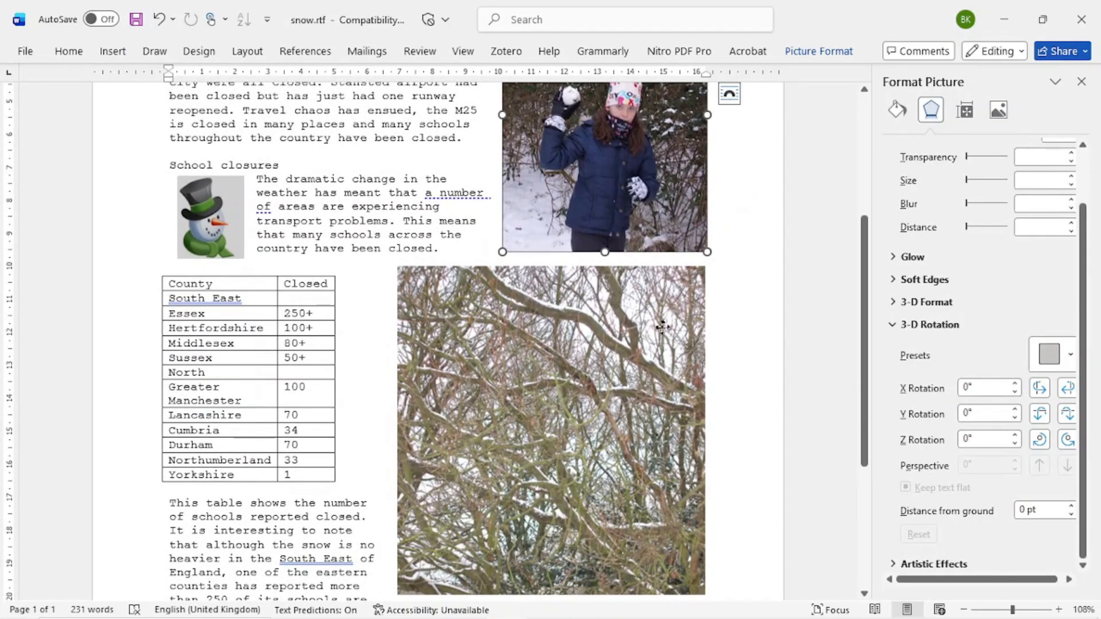
Set the trees picture's text wrapping to Through, and undo a trial move beyond the right margin.
left_click(660, 332)
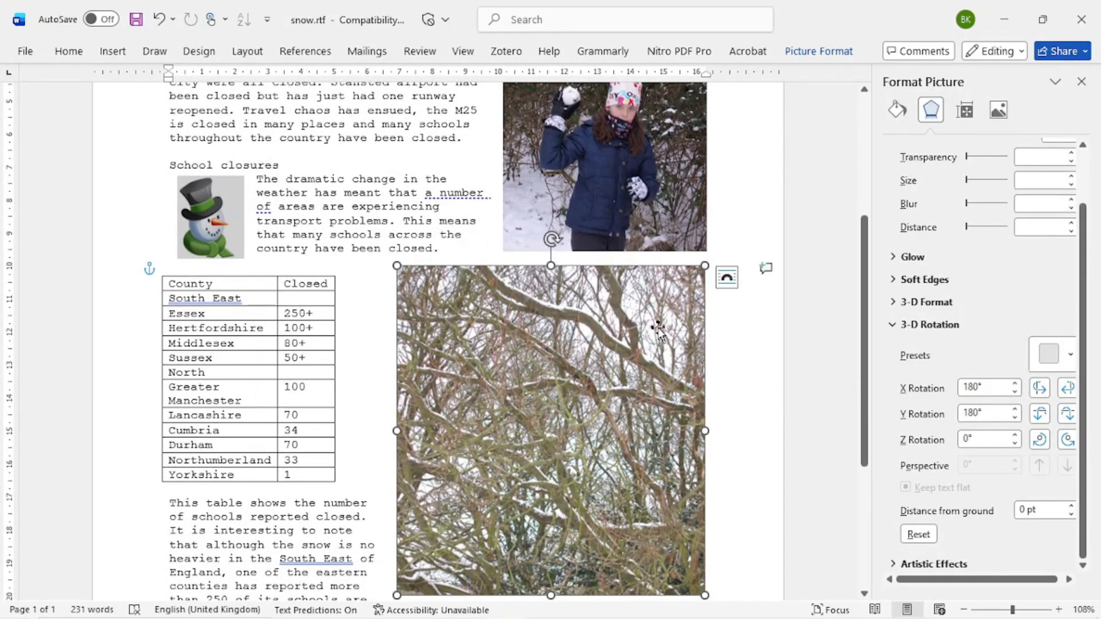
scroll(654, 326, "down", 6)
scroll(652, 322, "up", 5)
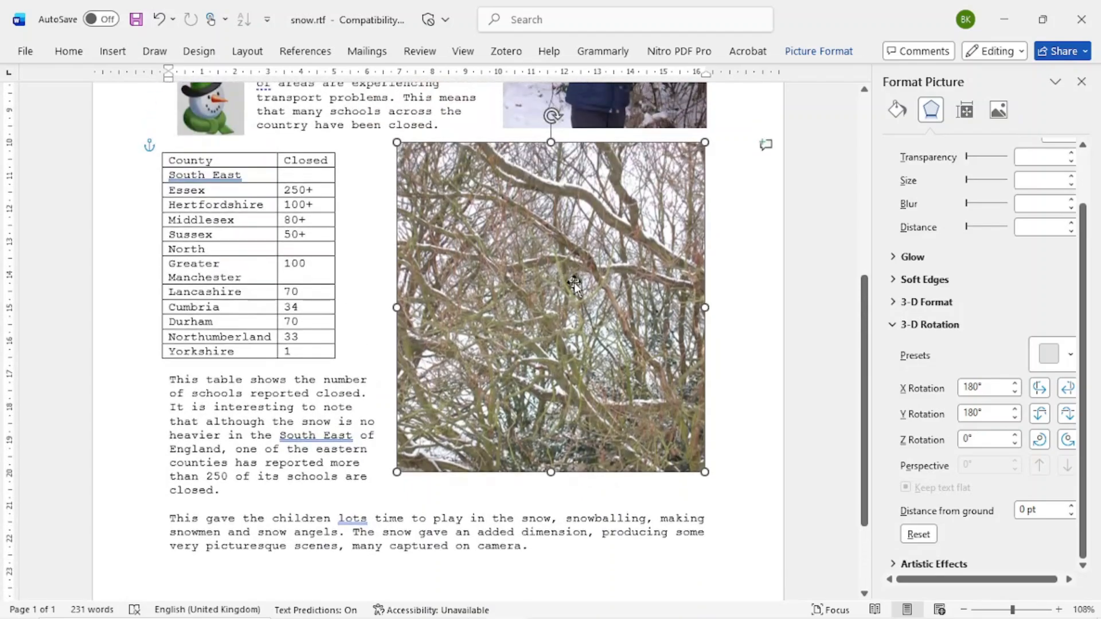
right_click(567, 312)
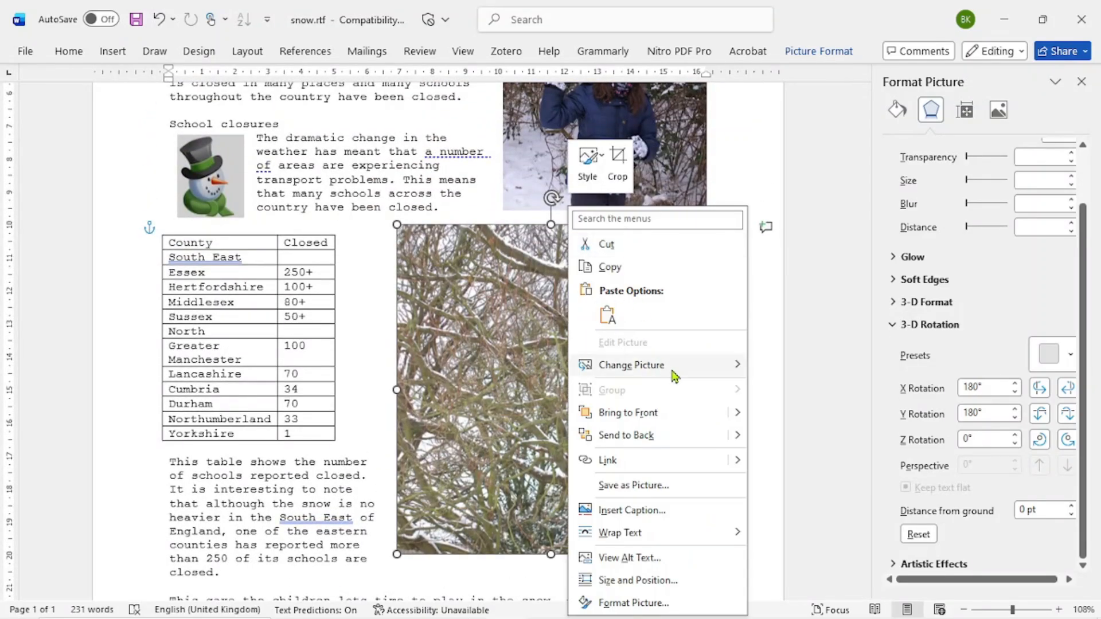
mouse_move(710, 364)
mouse_move(627, 531)
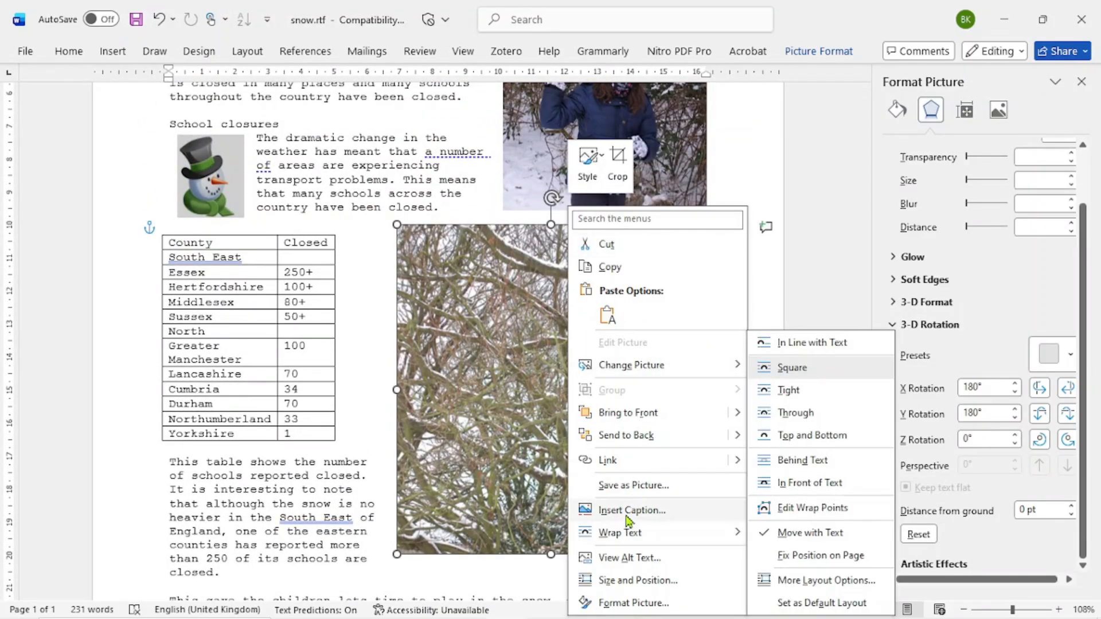
left_click(796, 413)
left_click_drag(681, 327, 718, 390)
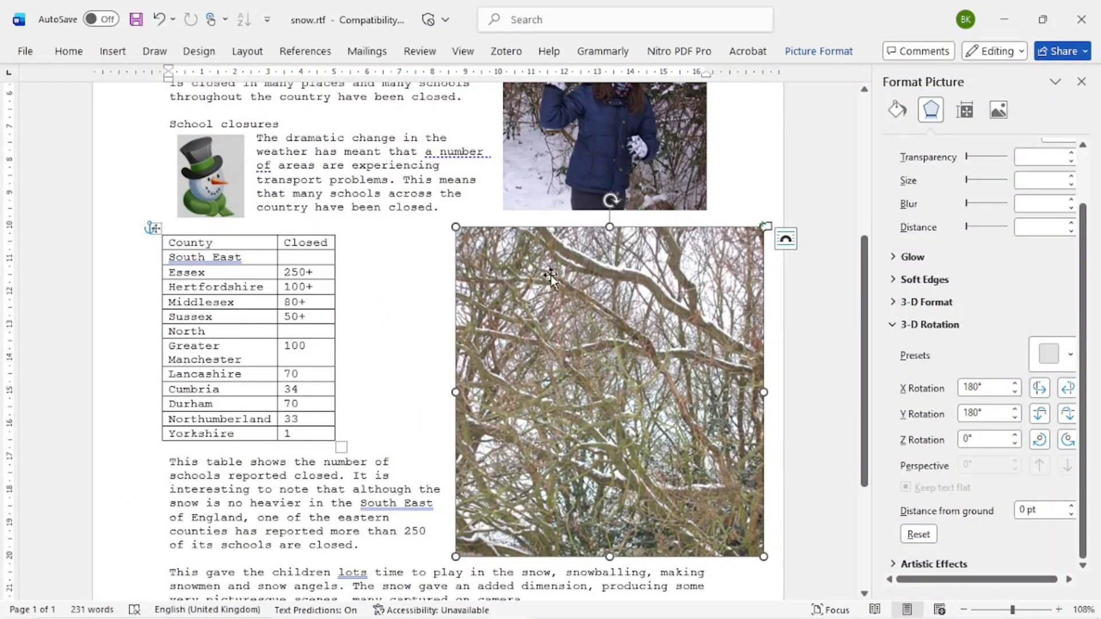
key("ctrl+z")
Preview other text wrapping options, including Top and Bottom, for the trees picture without applying one.
scroll(630, 327, "down", 4)
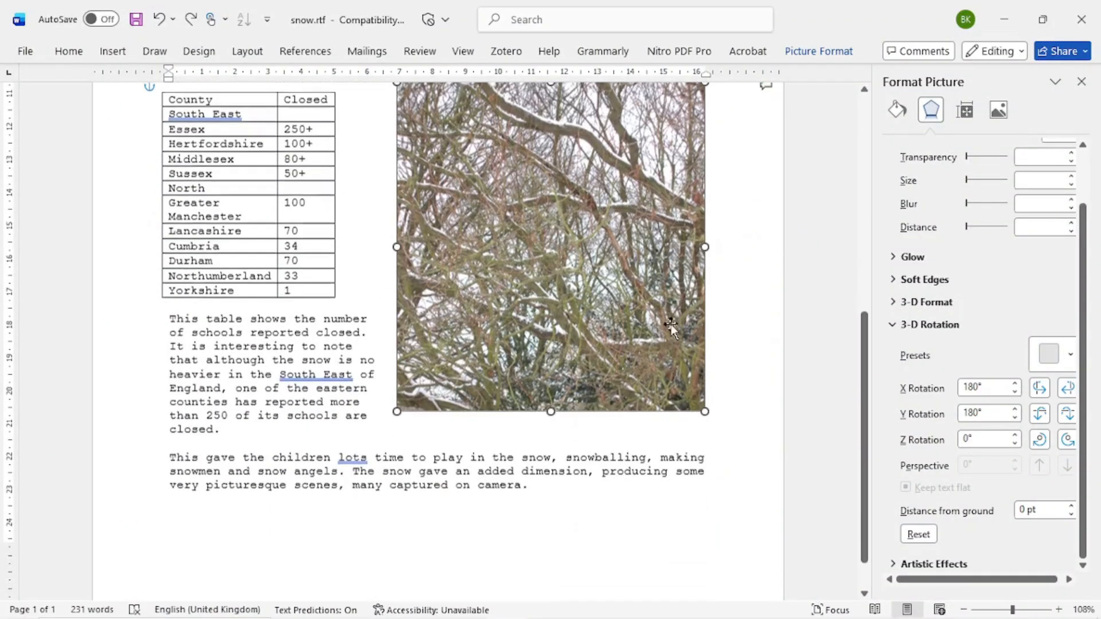
scroll(640, 326, "up", 3)
right_click(640, 325)
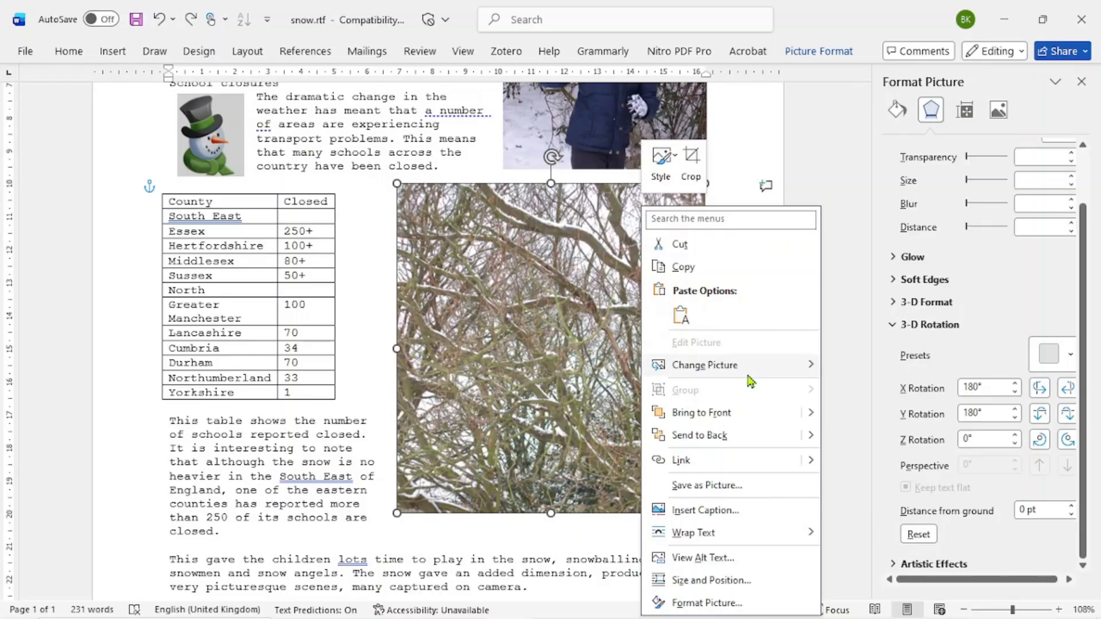
mouse_move(734, 538)
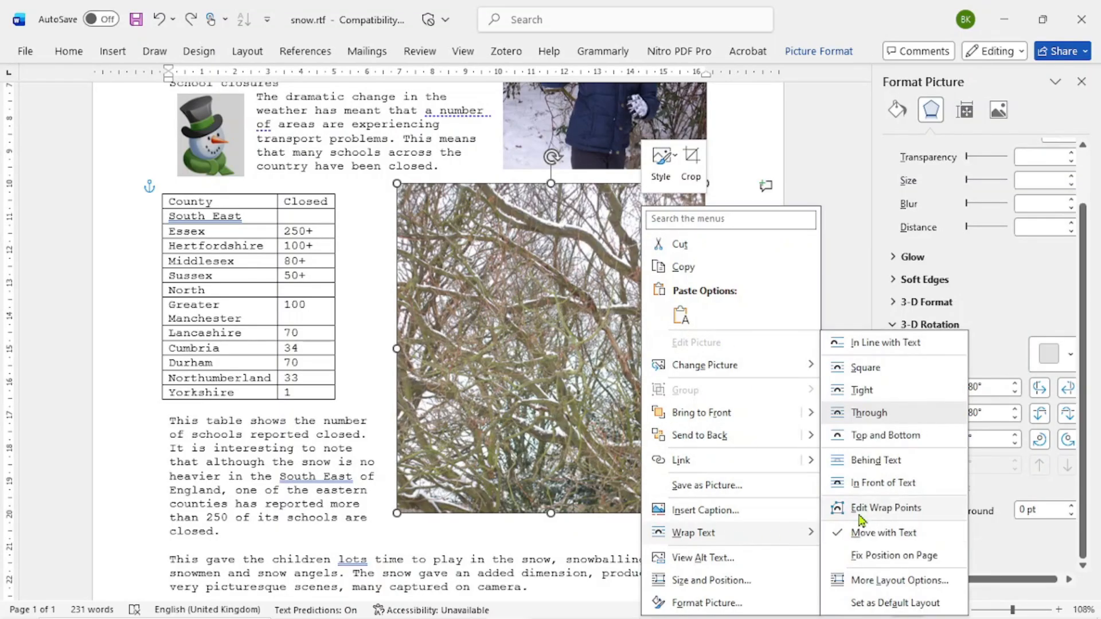
left_click(876, 484)
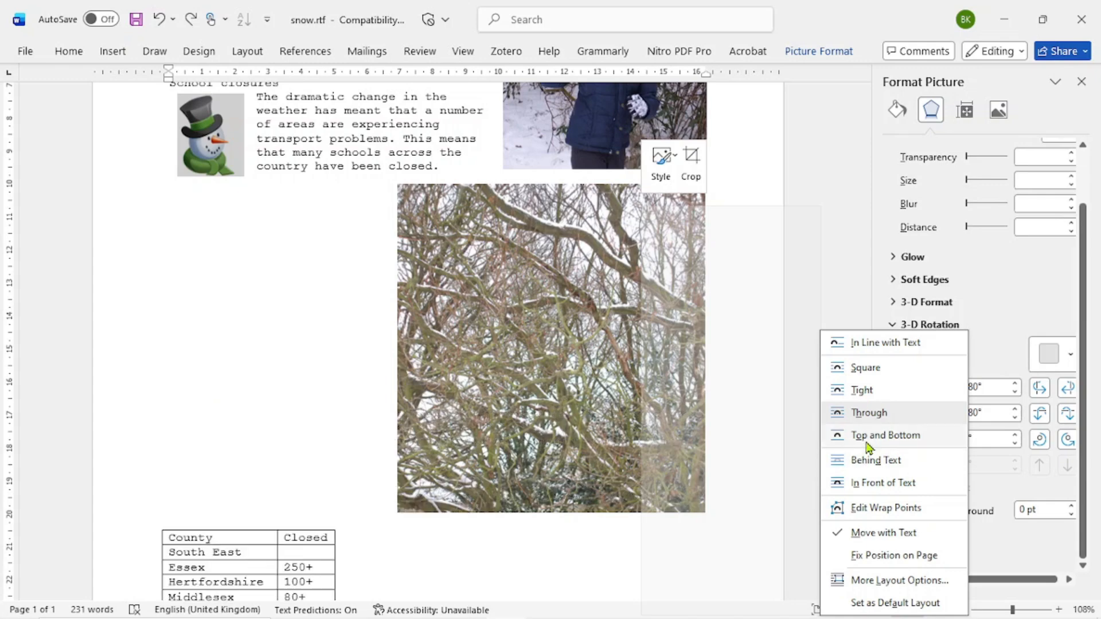
left_click(721, 166)
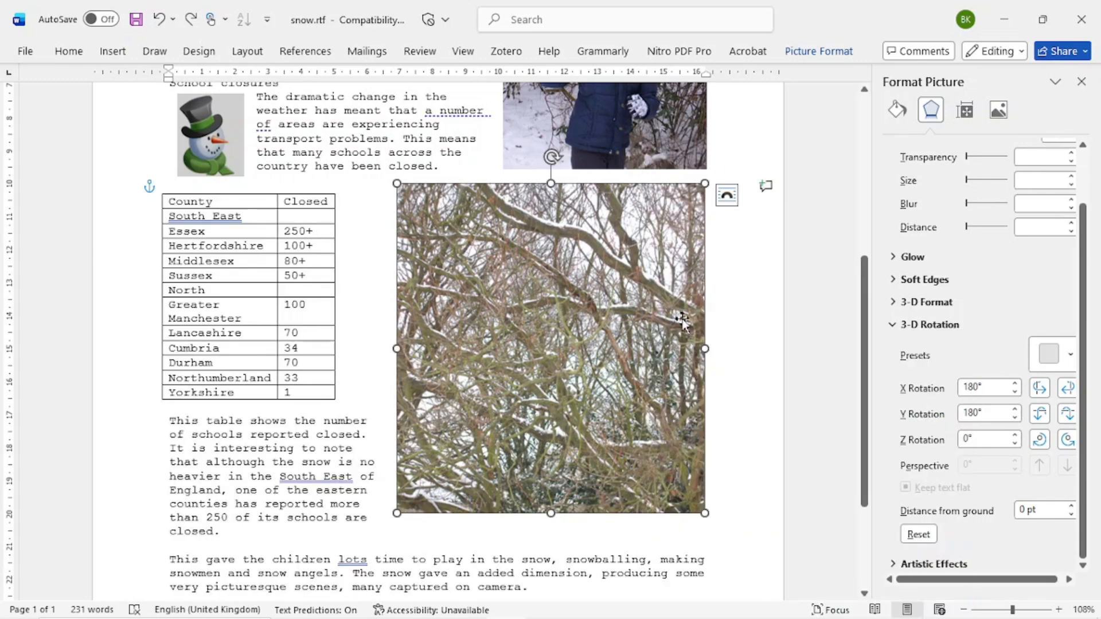
left_click(727, 291)
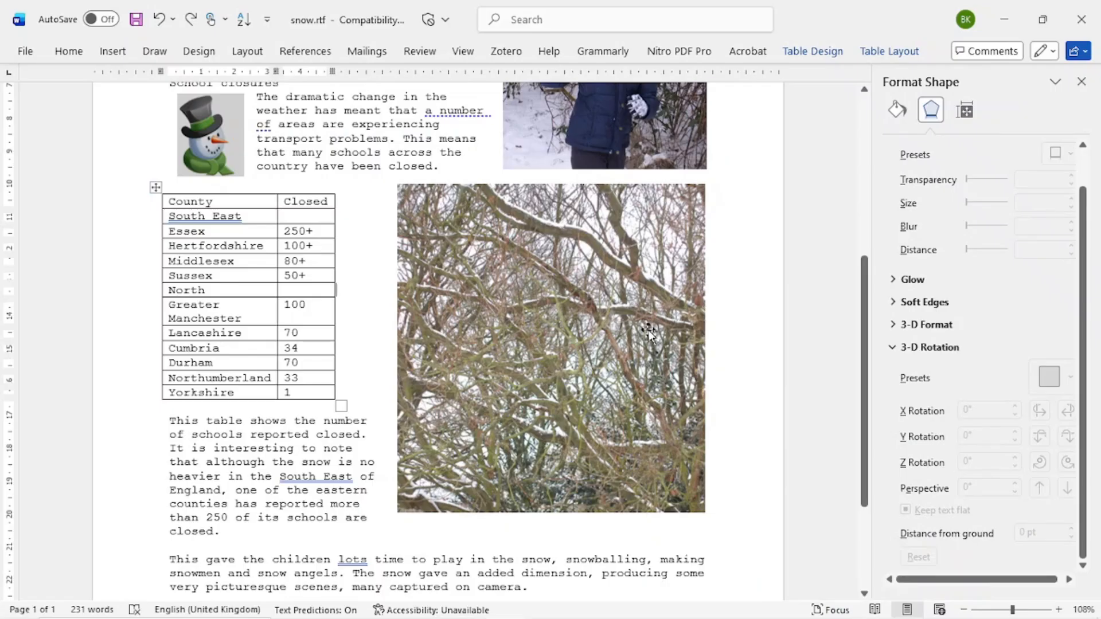
Open the position settings in the snowball girl picture's layout options.
scroll(649, 335, "up", 6)
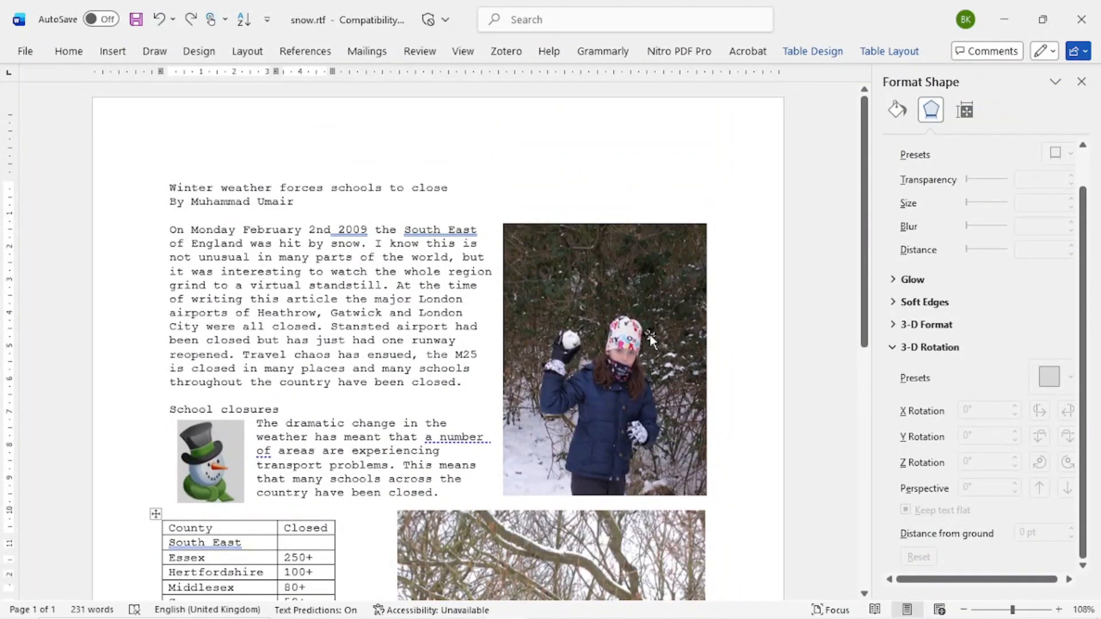
scroll(649, 335, "down", 3)
left_click(666, 307)
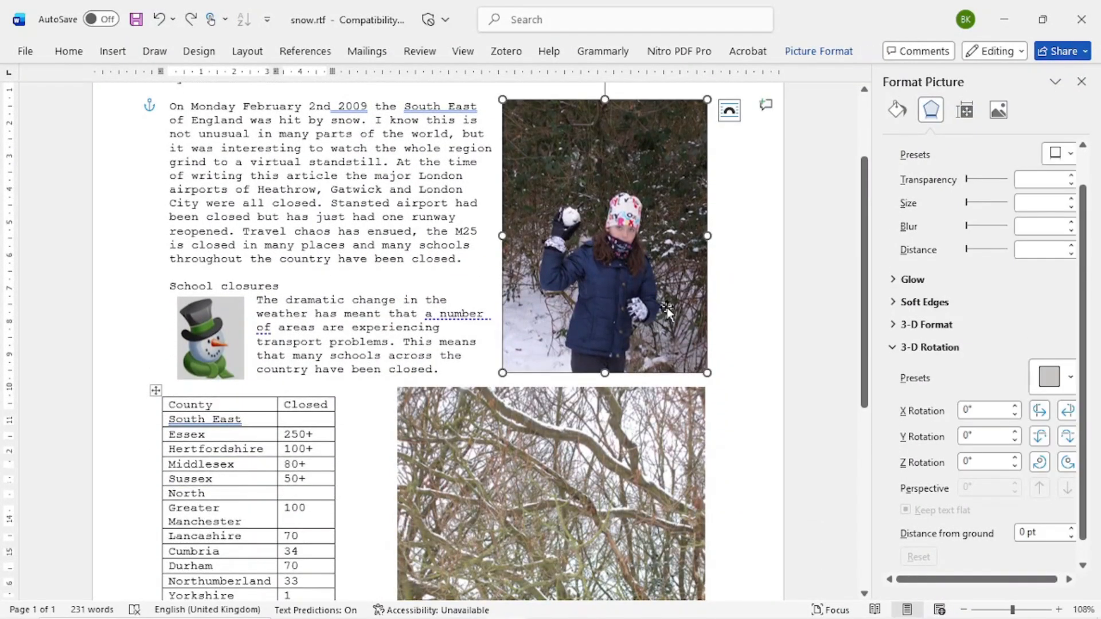
scroll(573, 283, "up", 1)
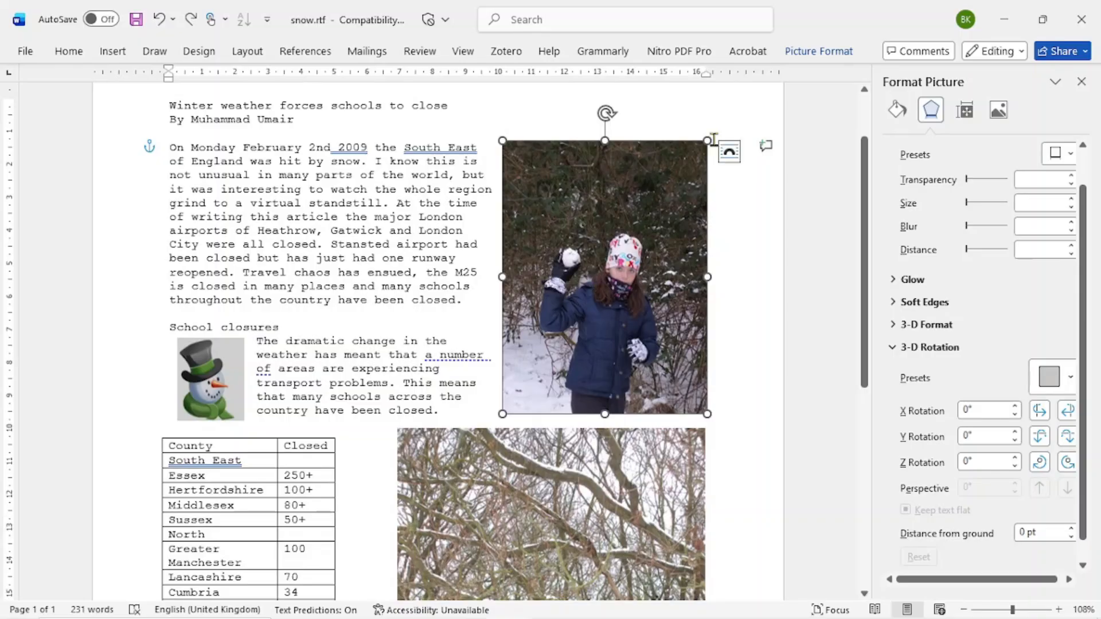
left_click(819, 51)
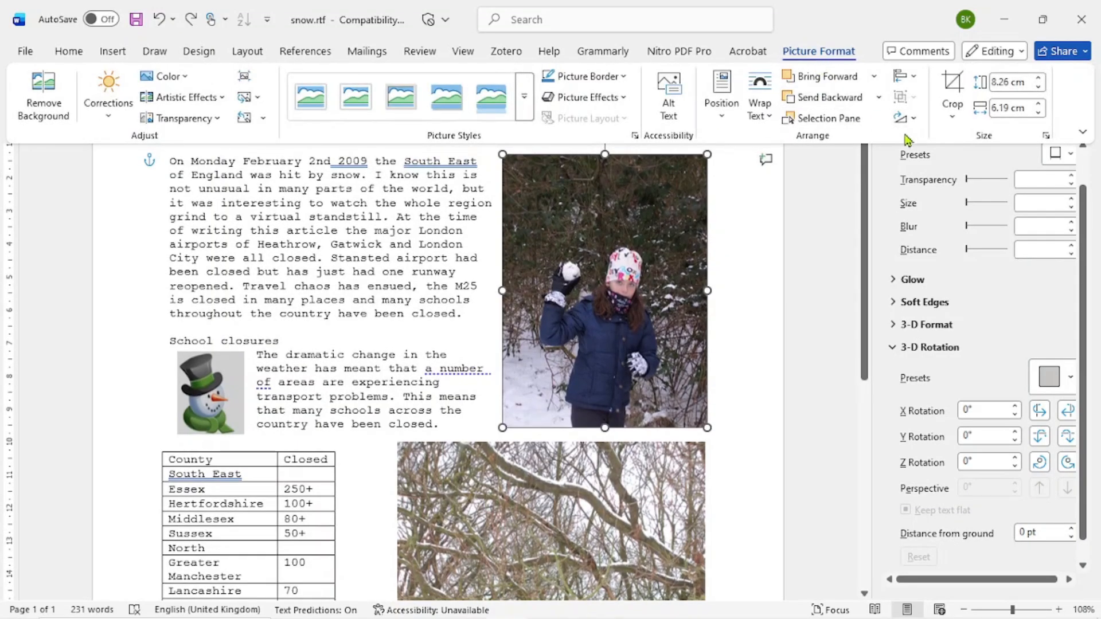
left_click(650, 287)
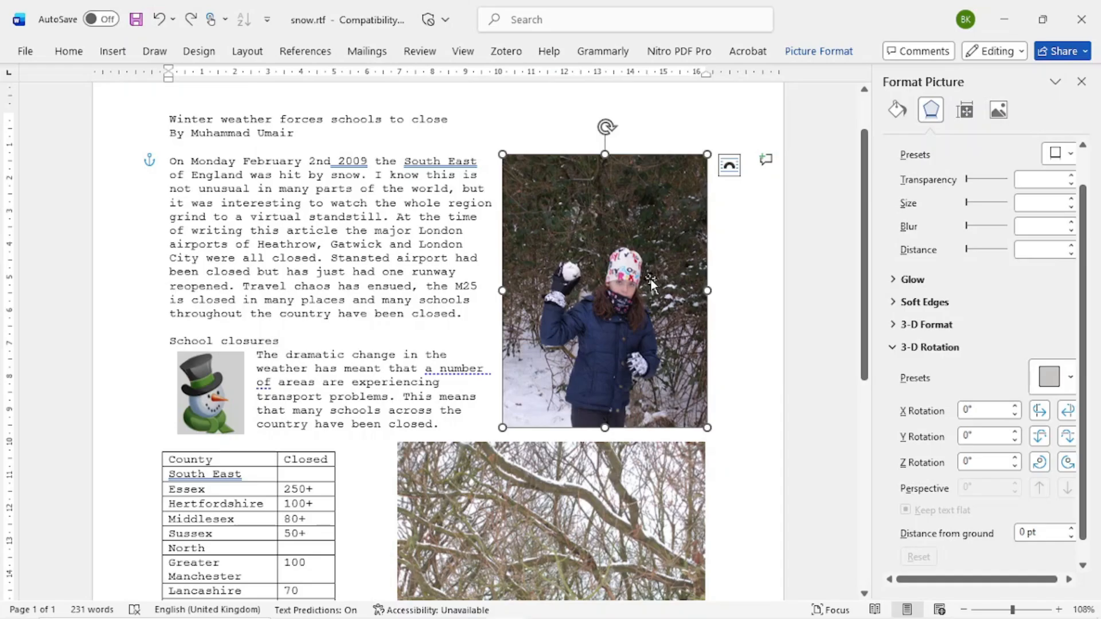
right_click(646, 241)
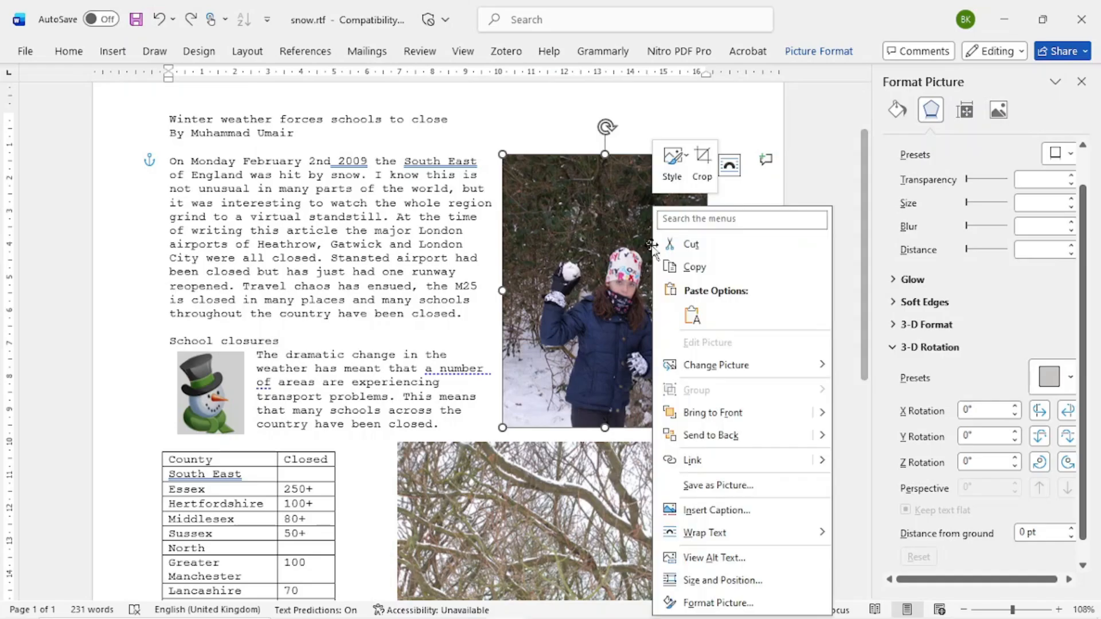
left_click(727, 581)
left_click(683, 225)
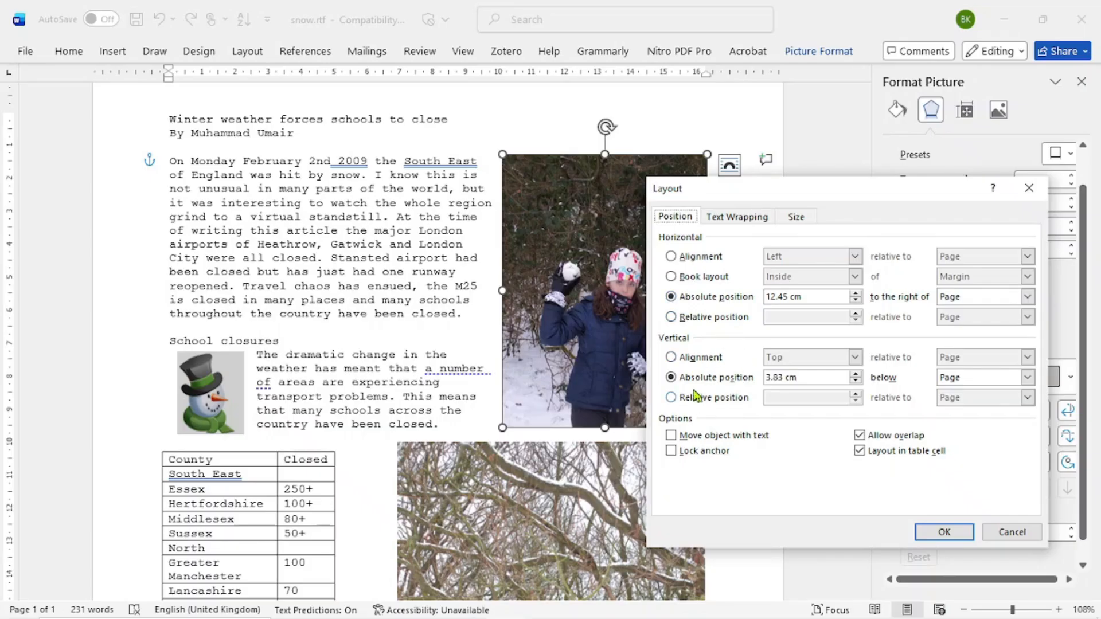
Try the vertical Alignment option for the snowball girl picture, and switch back to Absolute position.
left_click(671, 357)
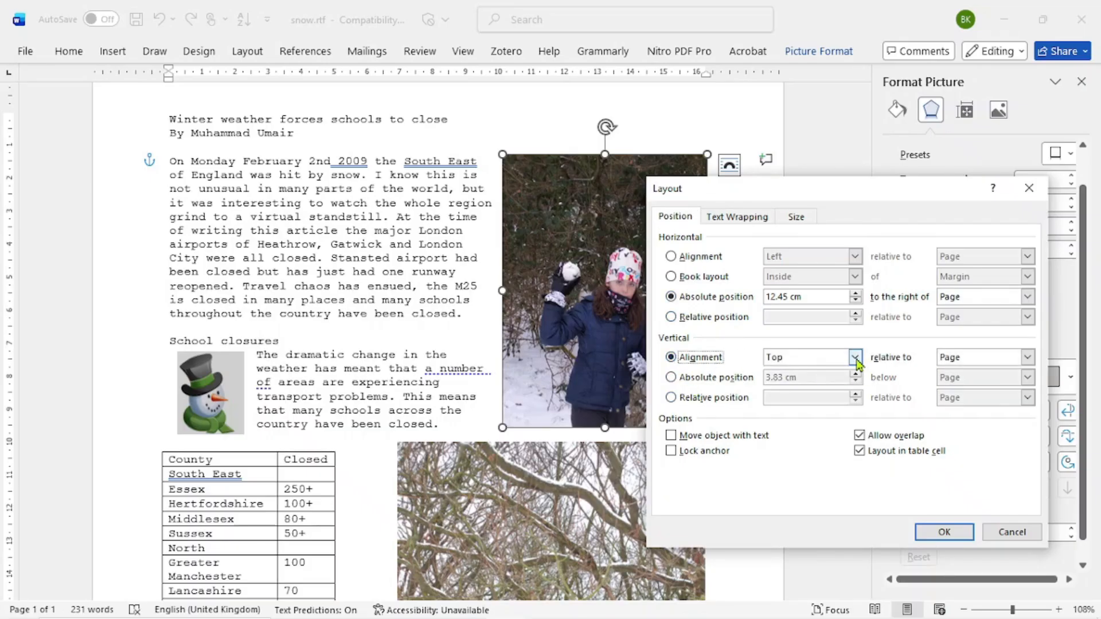
left_click(855, 358)
left_click(857, 359)
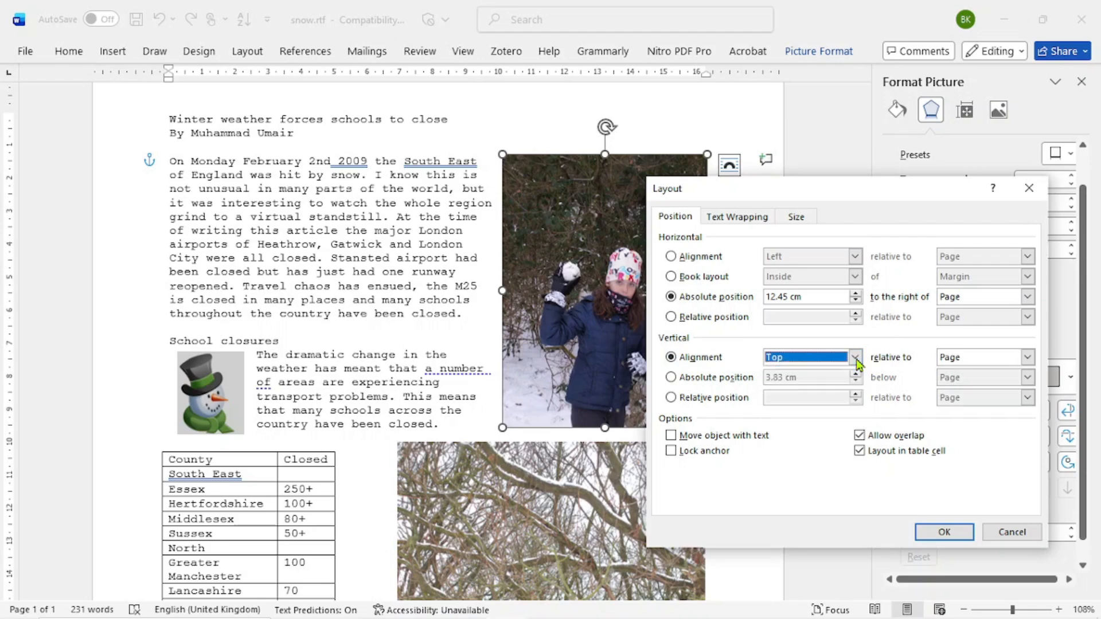
left_click(857, 359)
left_click(855, 359)
left_click(671, 377)
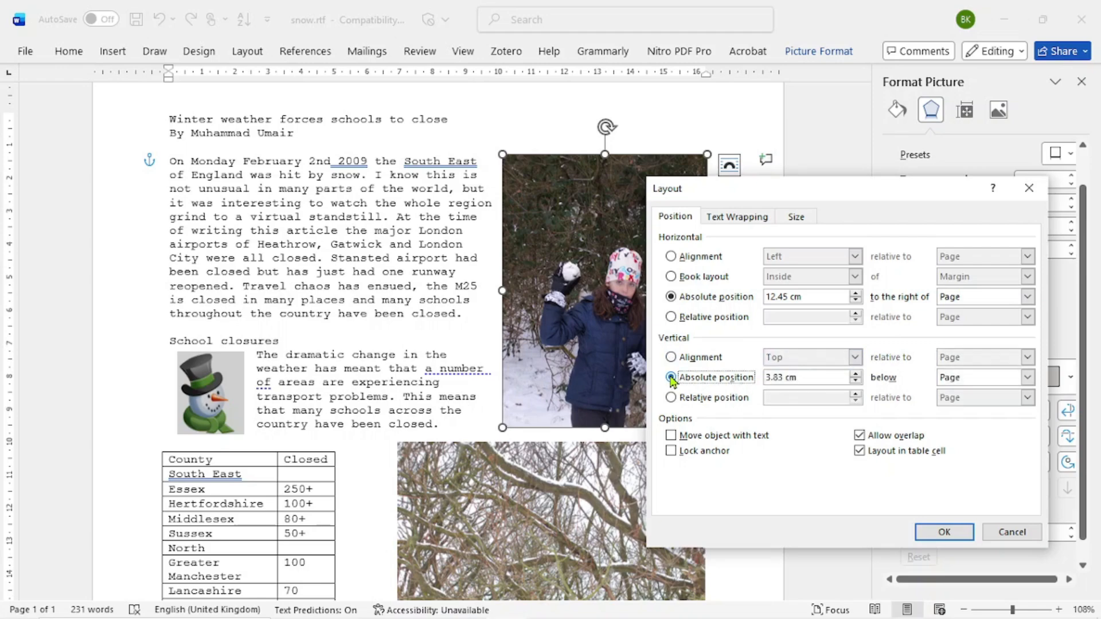
Try moving the snowball girl picture higher on the page with a smaller absolute vertical position.
left_click_drag(785, 377, 768, 377)
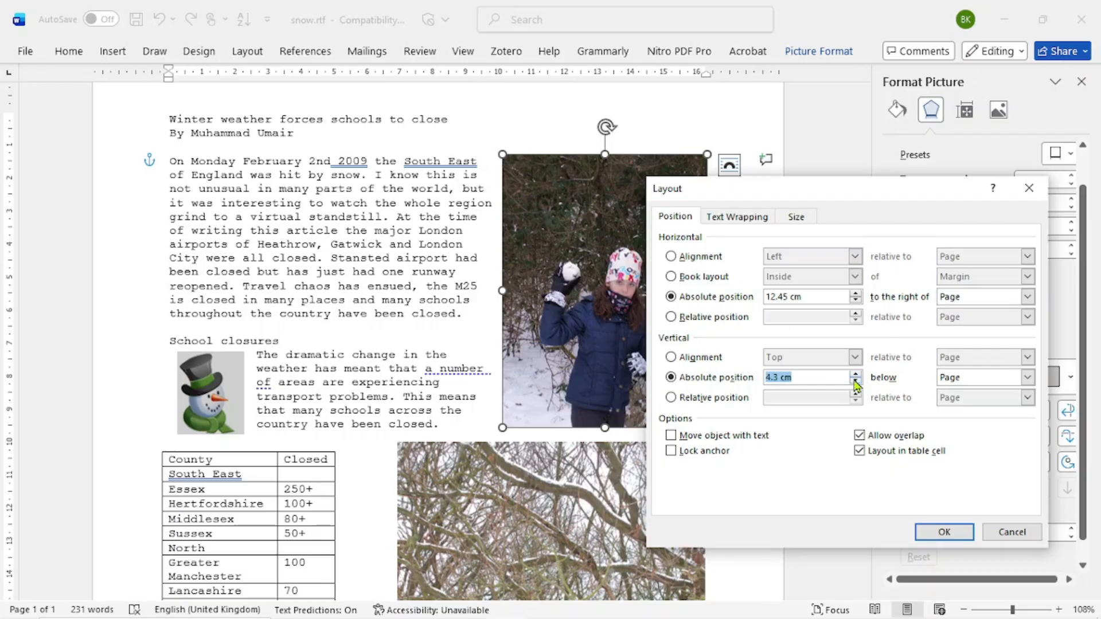
left_click(855, 383)
left_click_drag(771, 379, 754, 378)
left_click(944, 533)
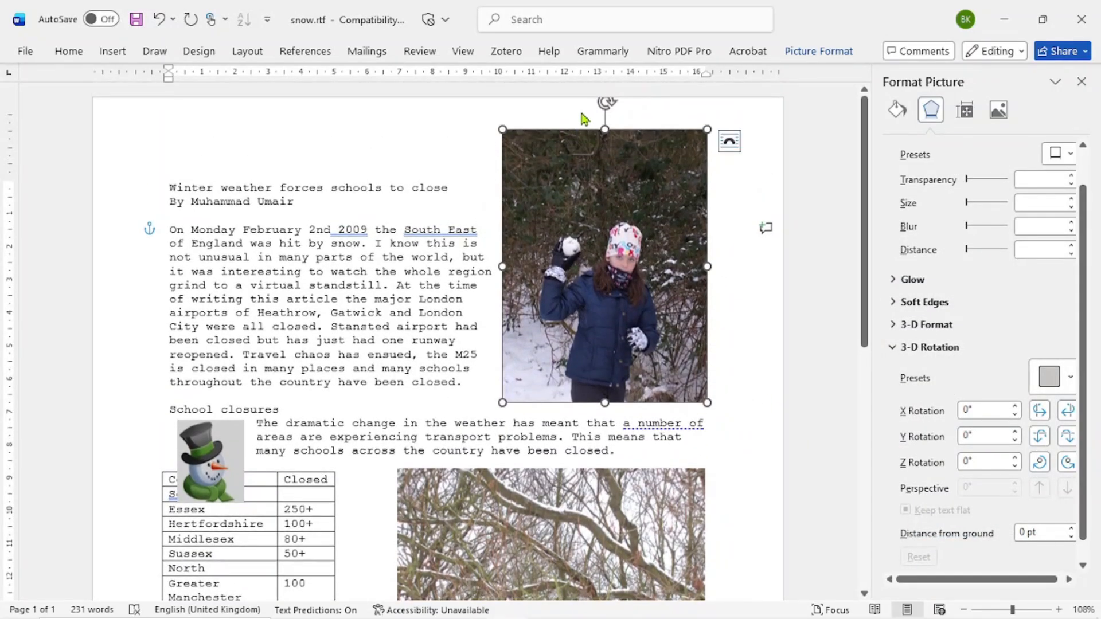
Undo the snowball girl picture's vertical position change.
right_click(614, 178)
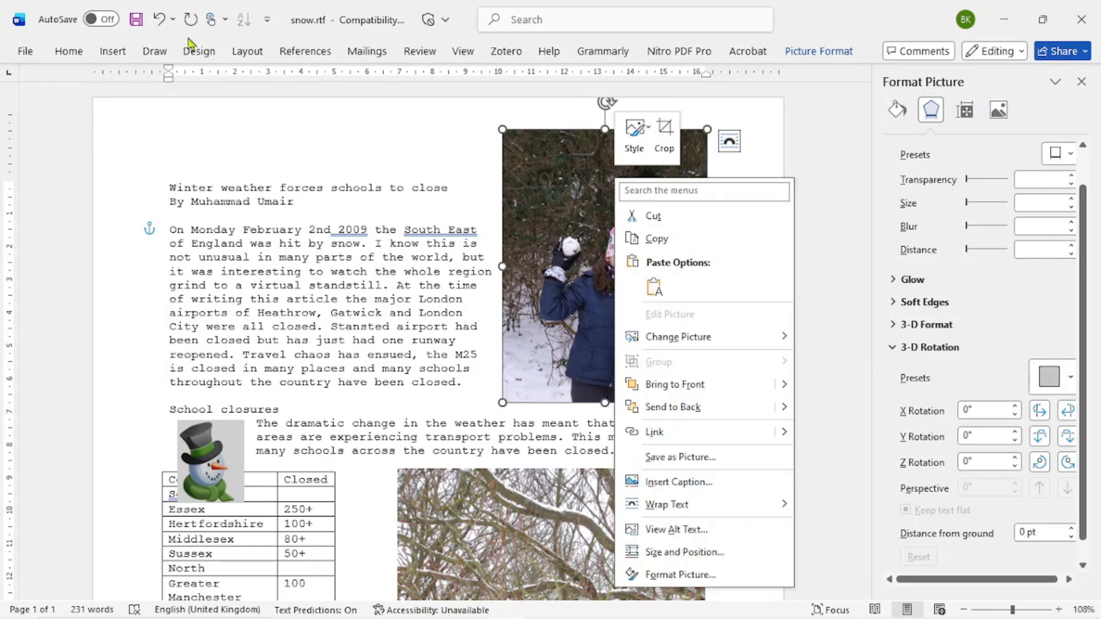
left_click(165, 20)
left_click(165, 21)
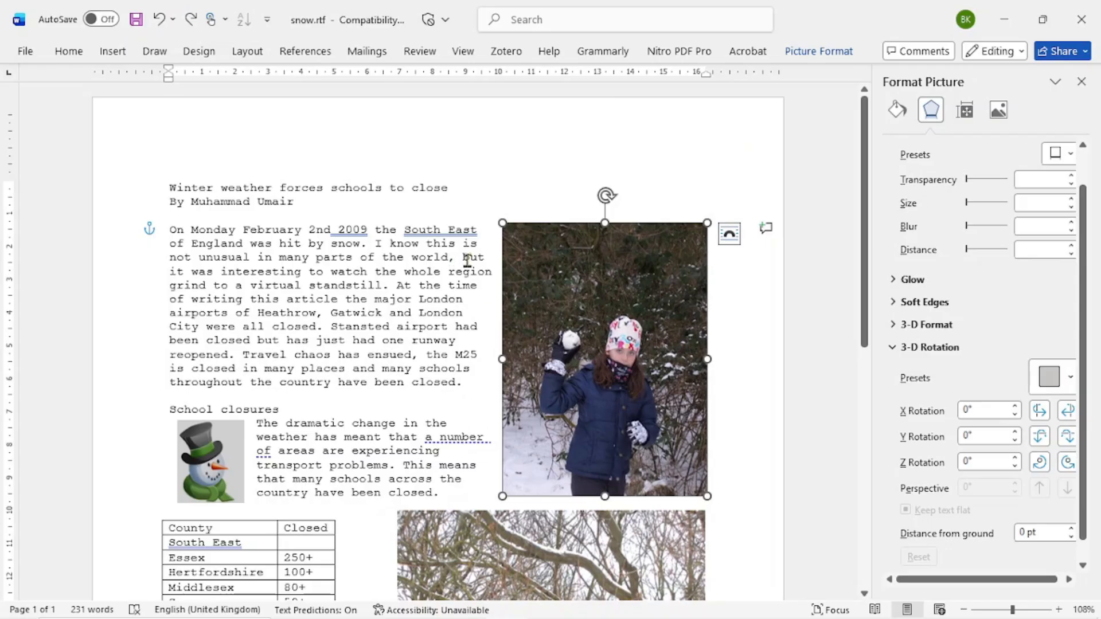
Review the snowball girl picture's size and absolute position settings, and close them without changes.
right_click(619, 305)
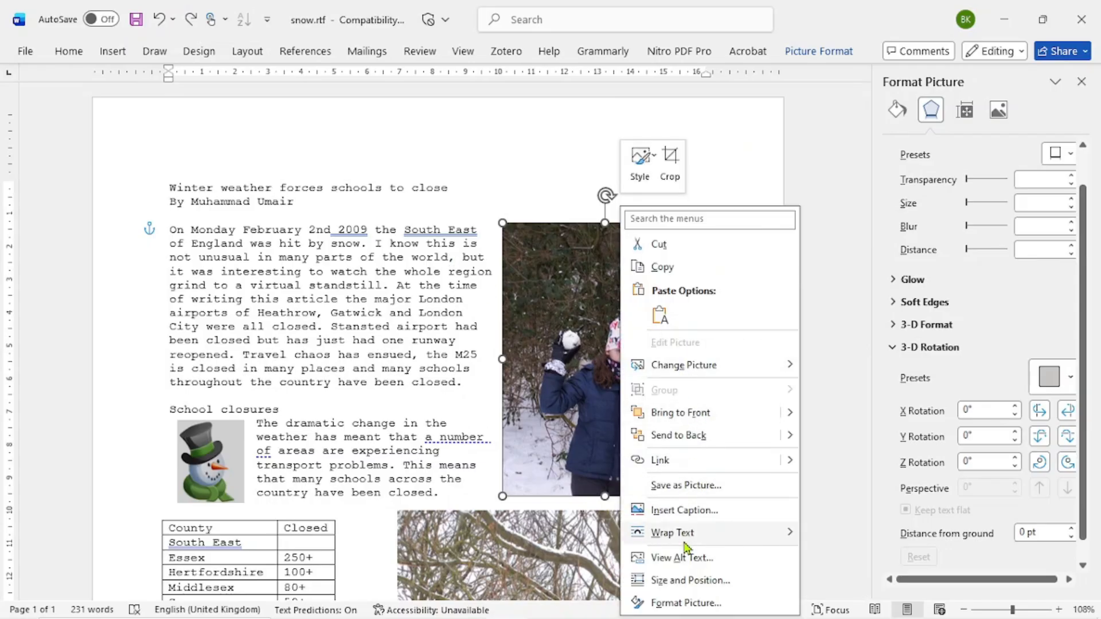
left_click(587, 397)
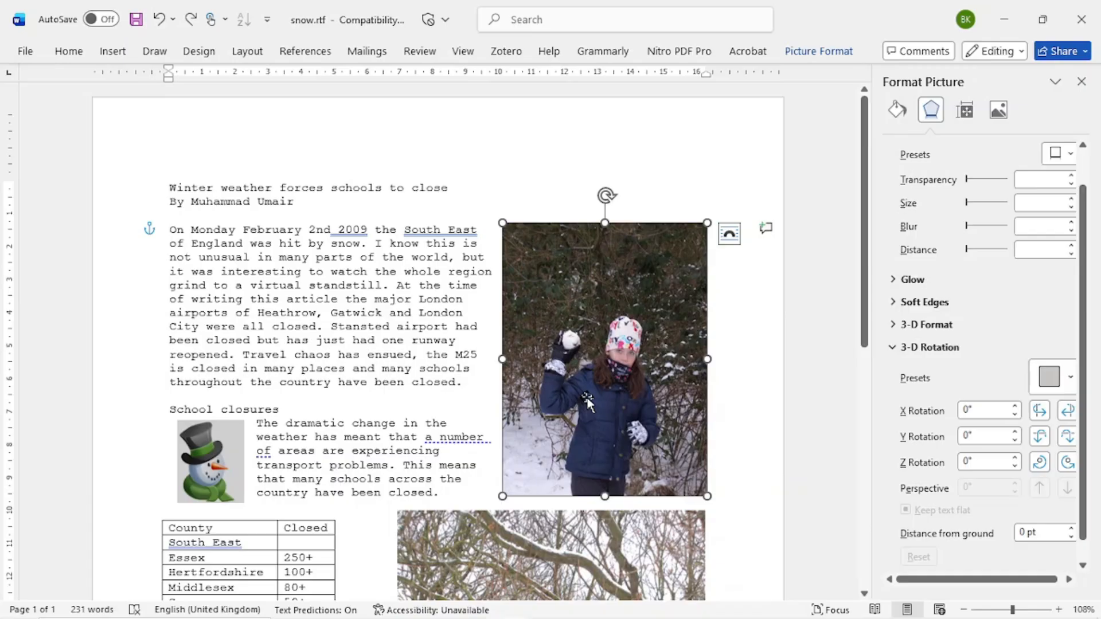
right_click(628, 387)
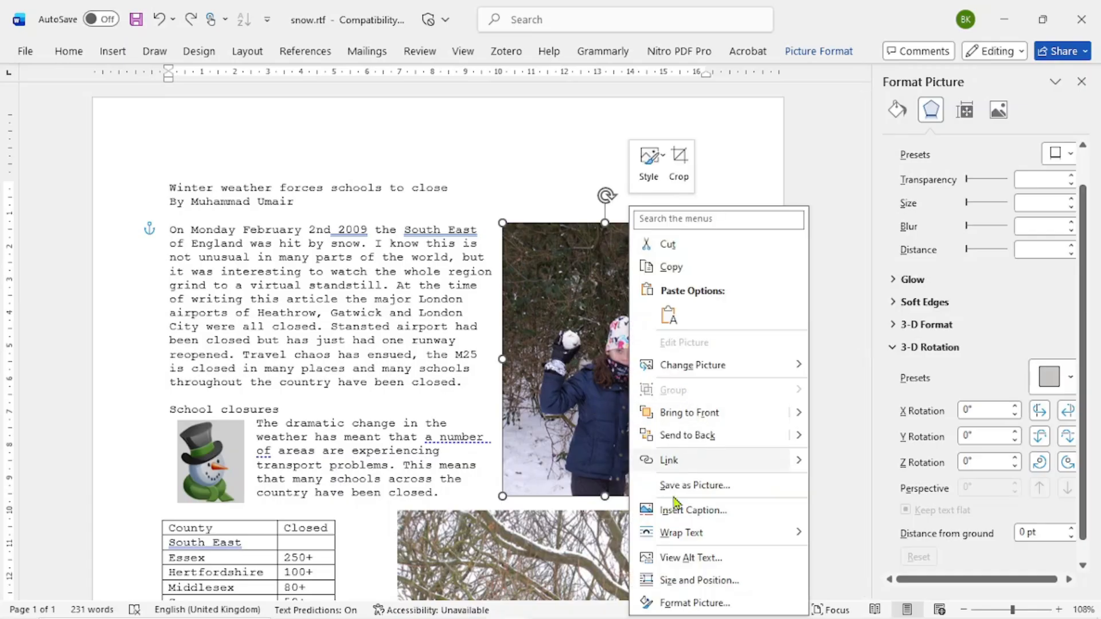
left_click(708, 581)
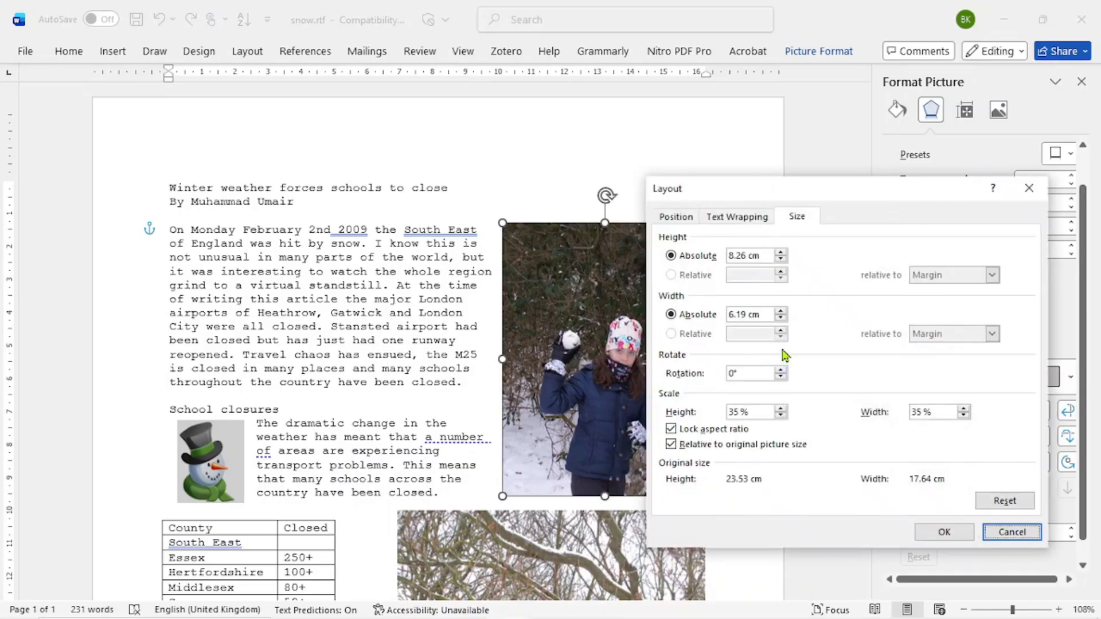
left_click(673, 217)
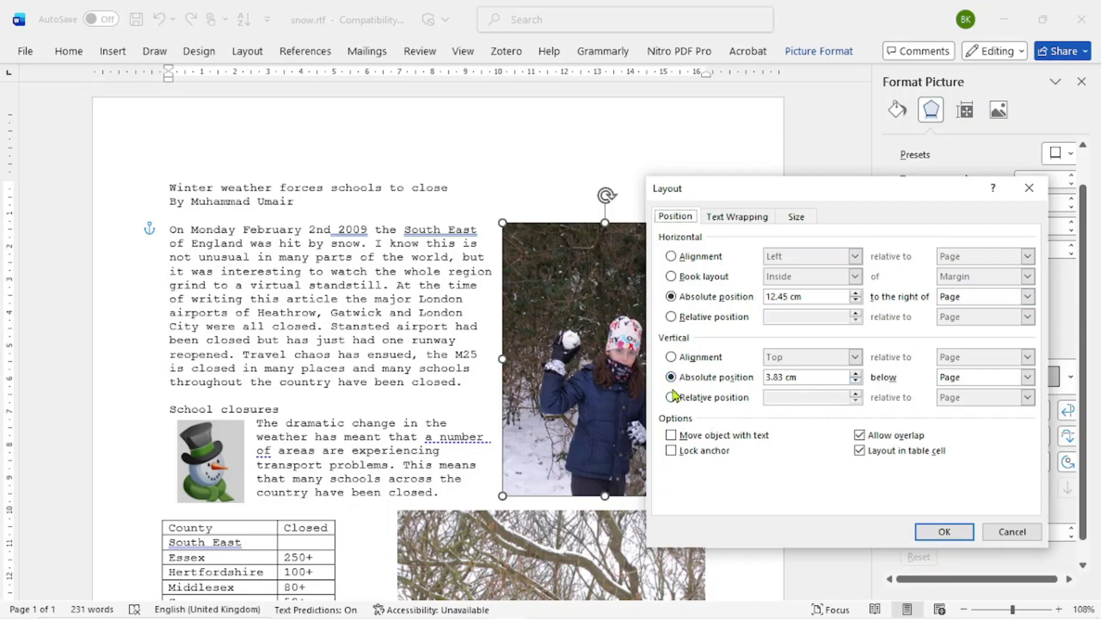
left_click(606, 377)
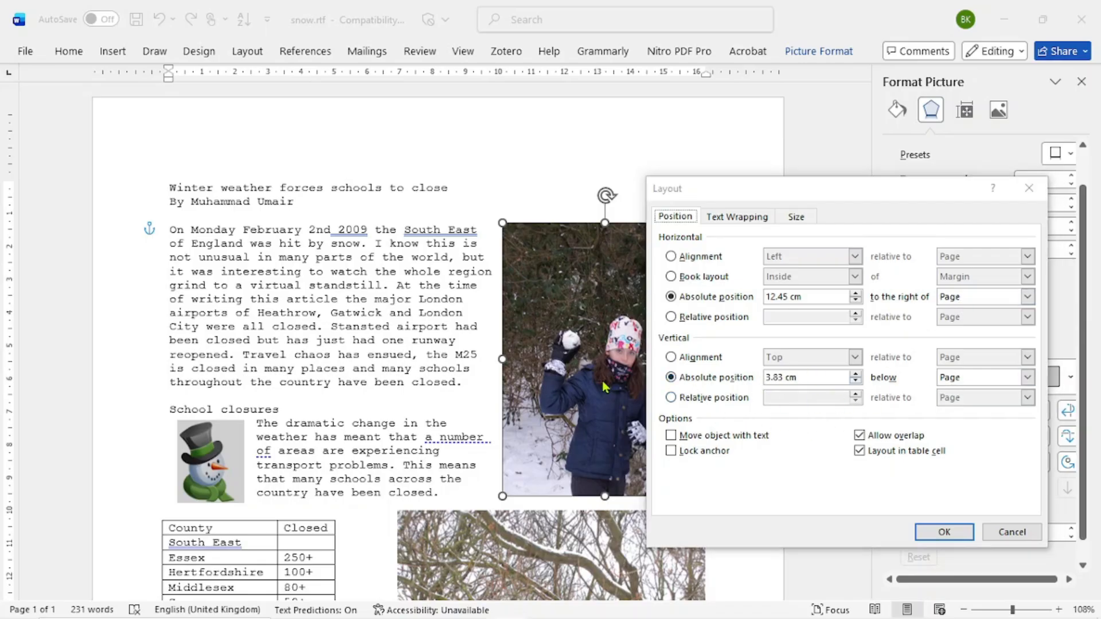
left_click(1012, 532)
left_click(1013, 532)
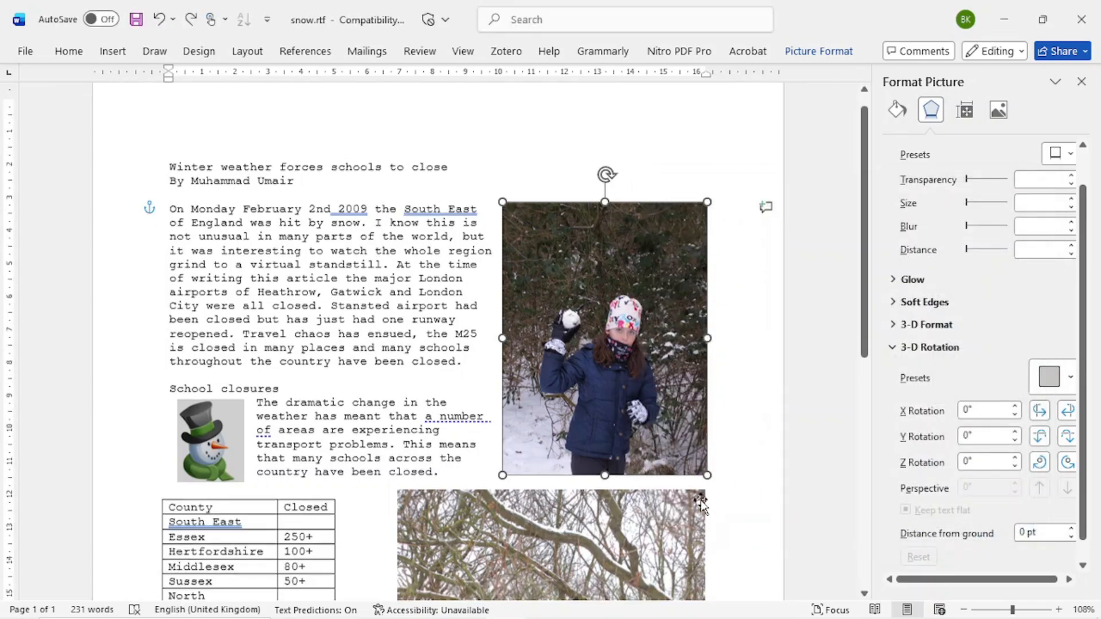
Duplicate the trees picture by copying it and pasting it at the end of the document.
scroll(637, 436, "down", 4)
left_click(638, 435)
scroll(605, 493, "down", 5)
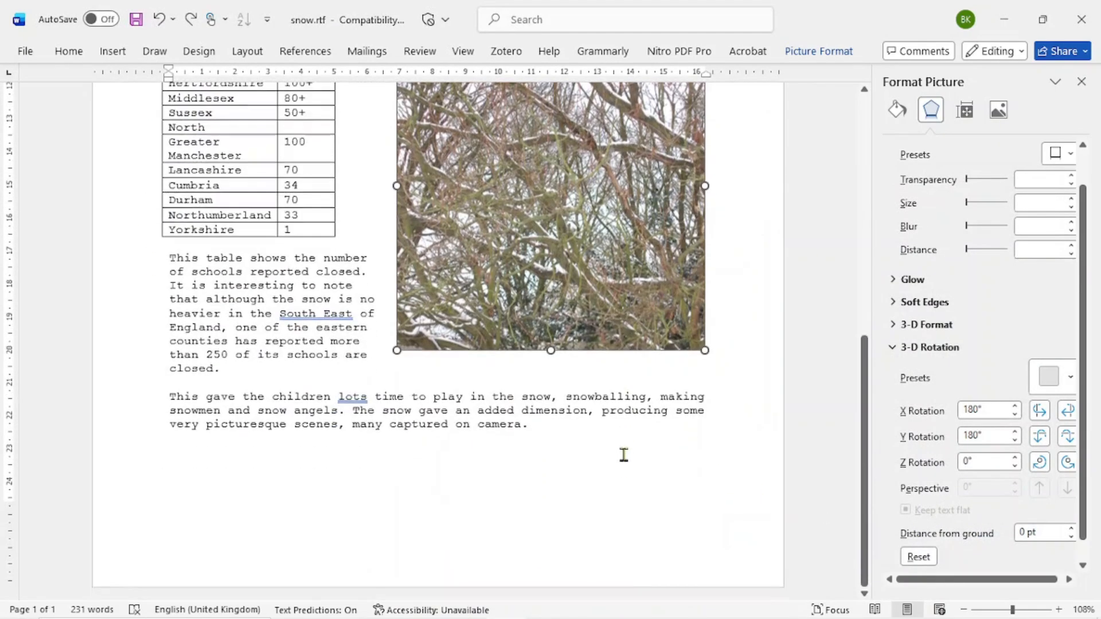
left_click(654, 459)
key("ctrl+v")
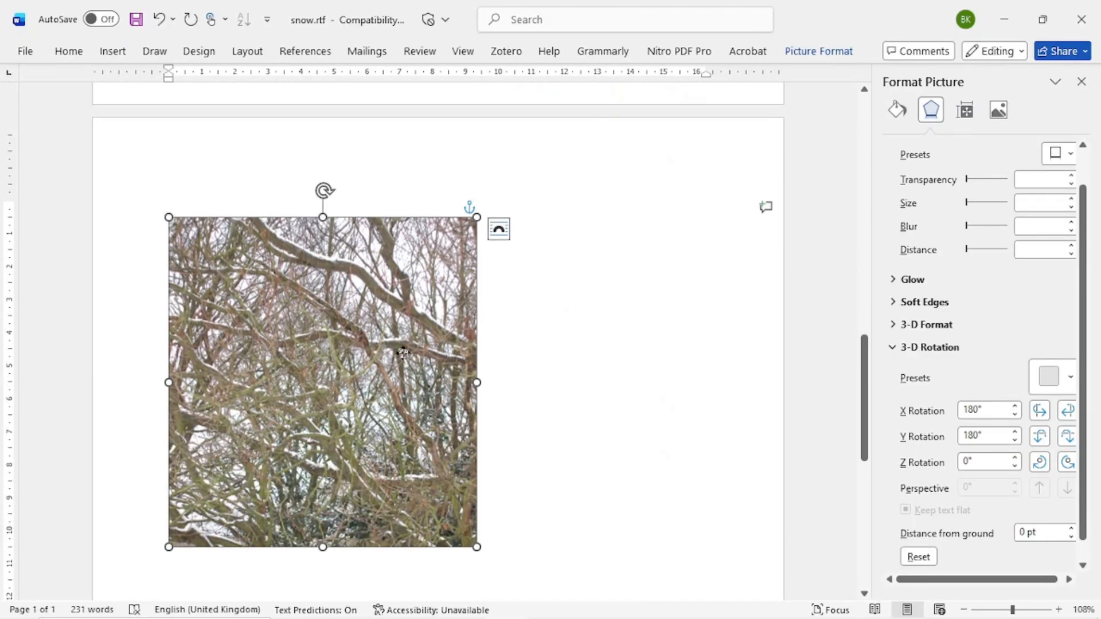
Set the pasted trees picture's absolute position to 2 cm right of the column and 0 cm below the paragraph.
right_click(403, 353)
left_click(489, 577)
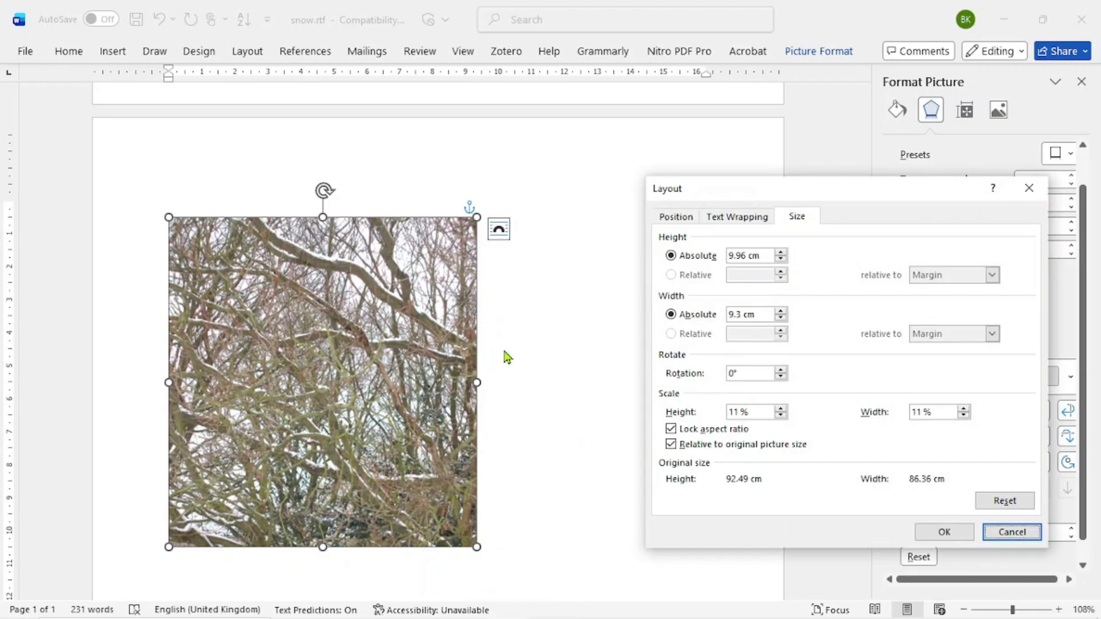
left_click(675, 218)
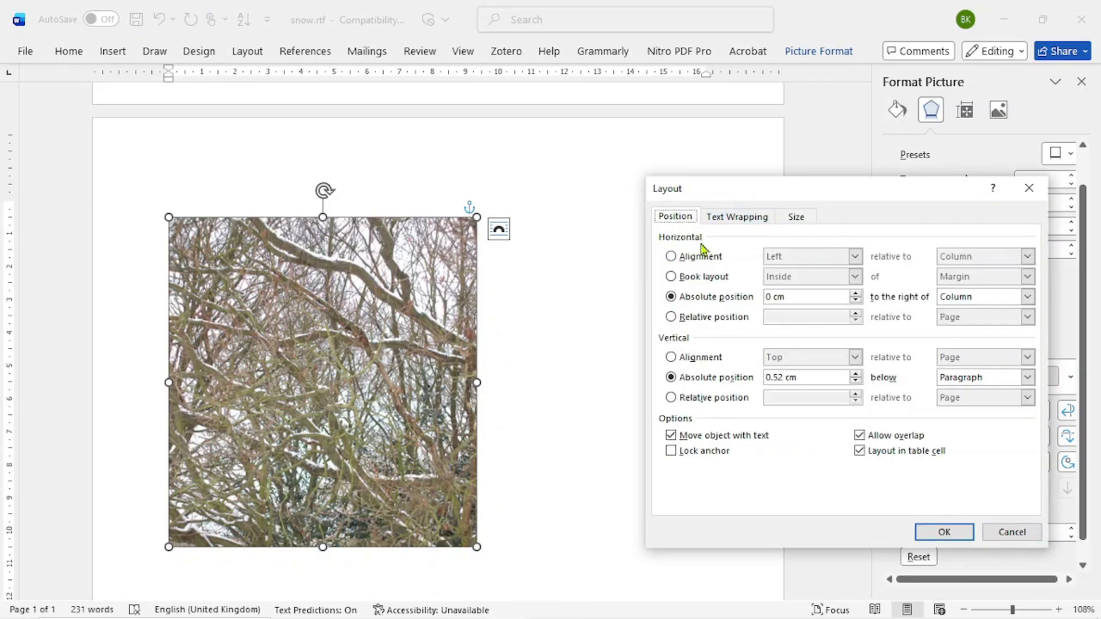
left_click(768, 296)
left_click(811, 482)
double_click(766, 297)
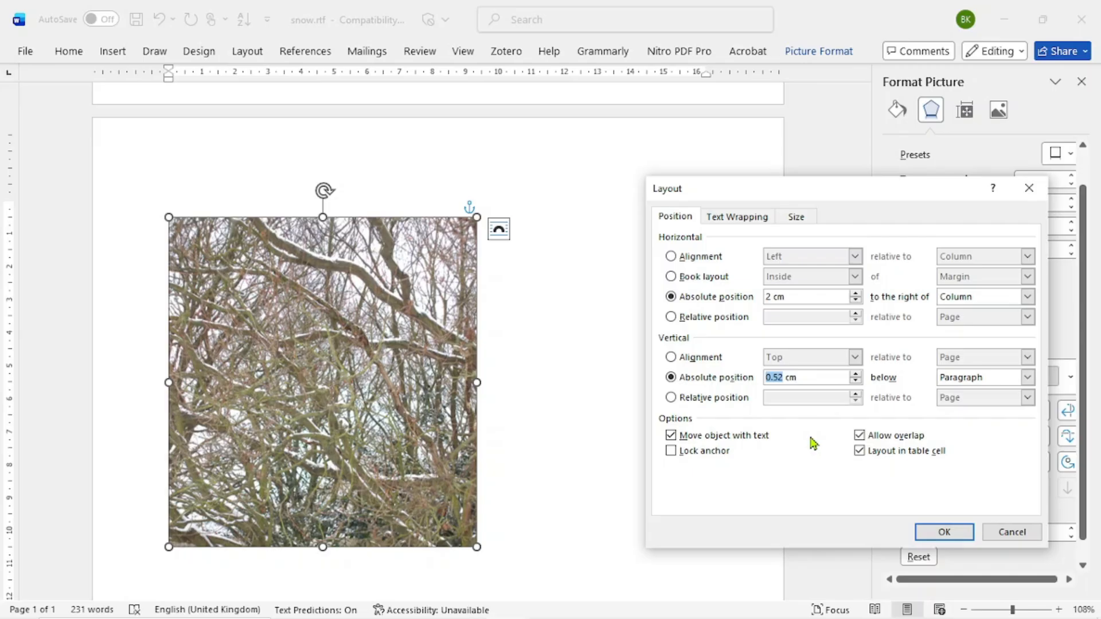
type("0")
left_click(958, 533)
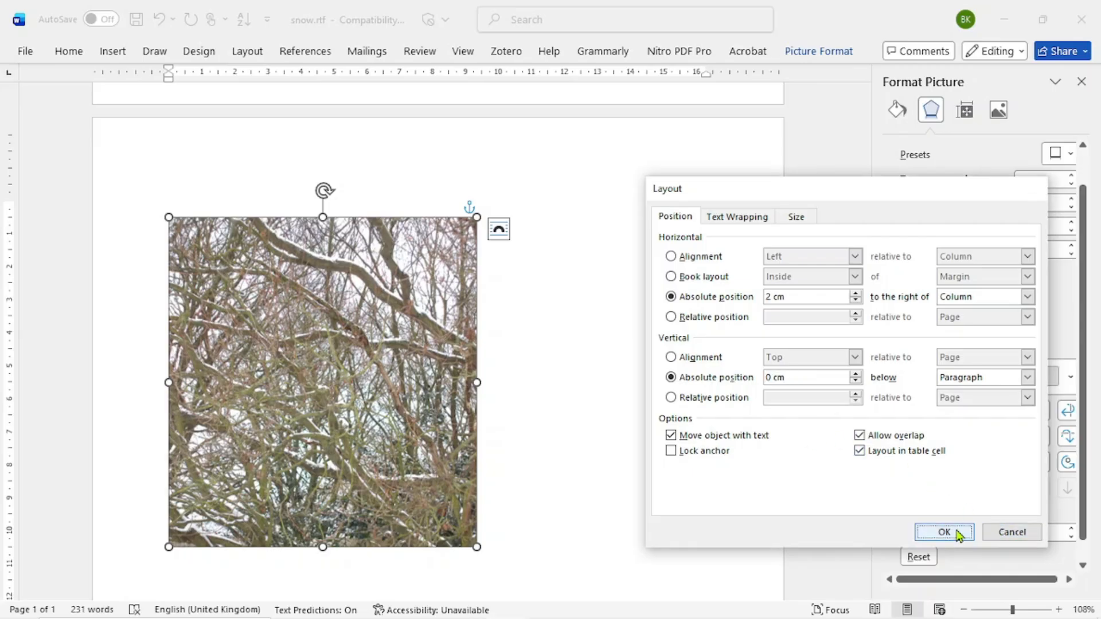
Check the pasted trees picture's size and position settings, leaving the values as they are.
scroll(691, 403, "up", 3)
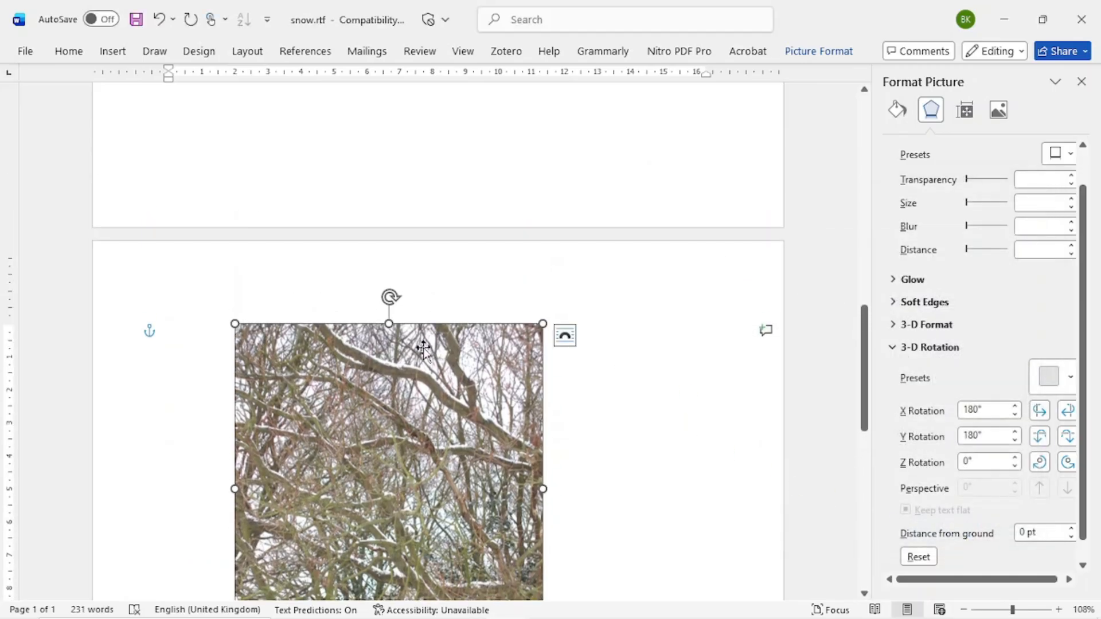
right_click(442, 356)
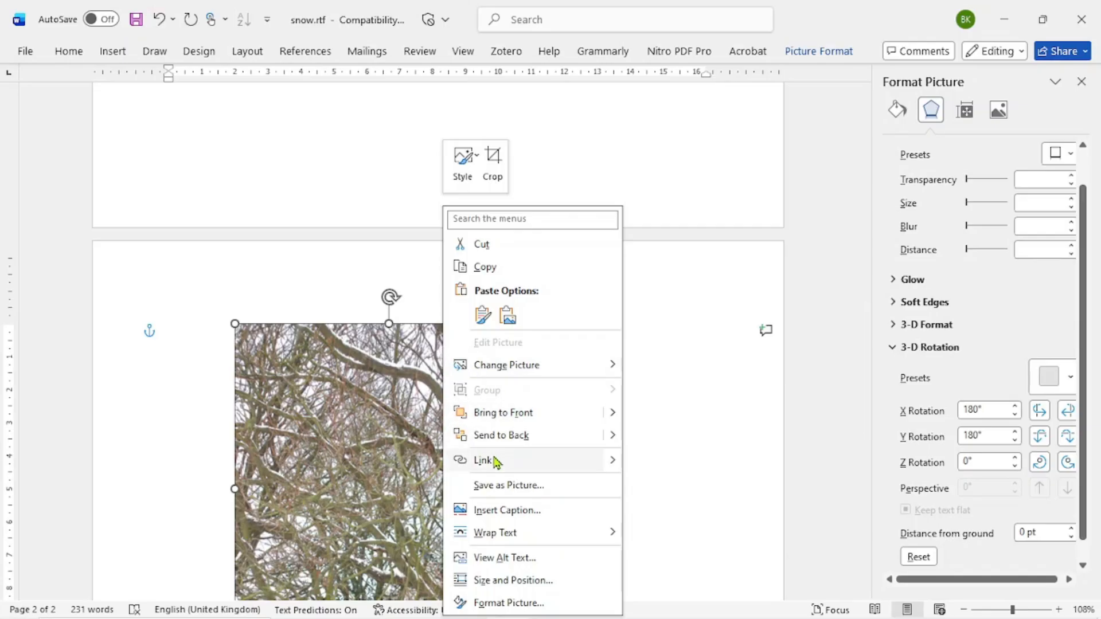
left_click(370, 379)
right_click(402, 374)
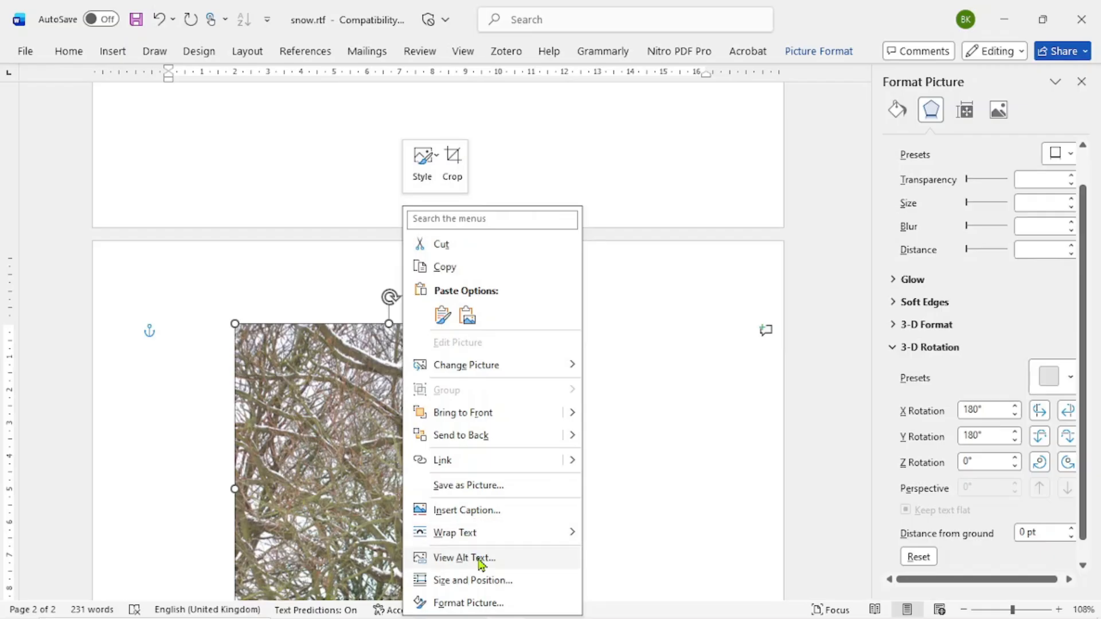
left_click(504, 581)
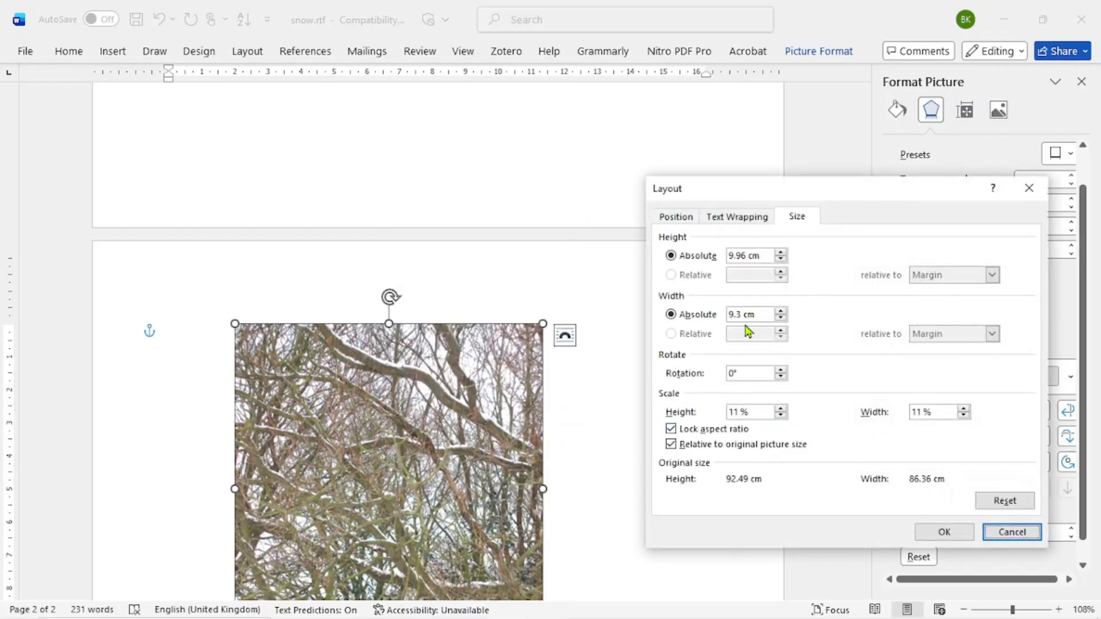
left_click(677, 219)
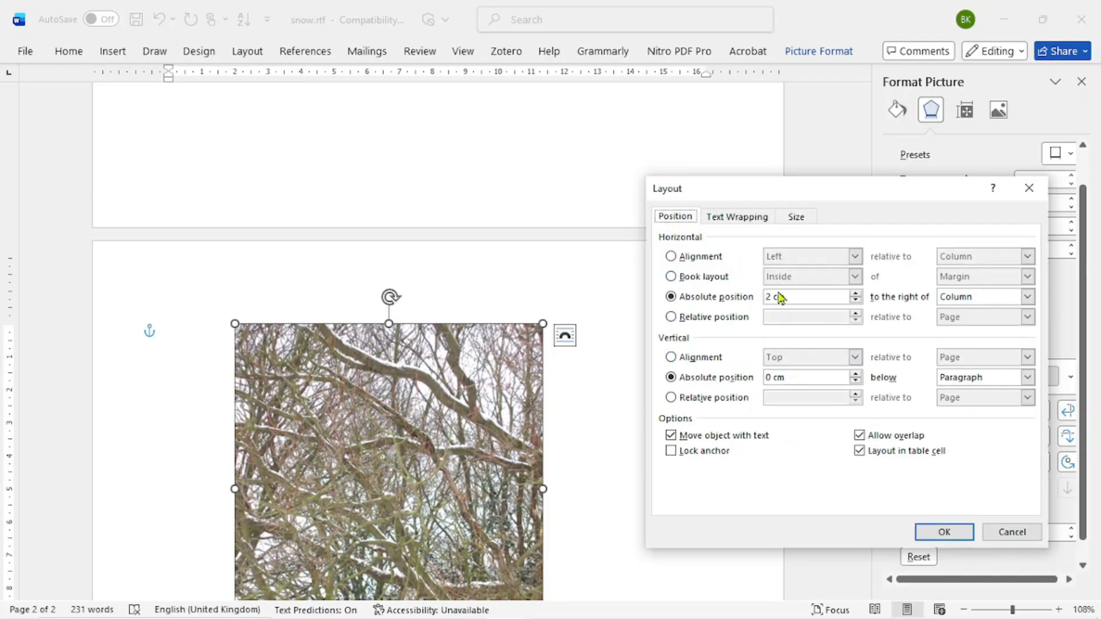
left_click(947, 534)
left_click(926, 531)
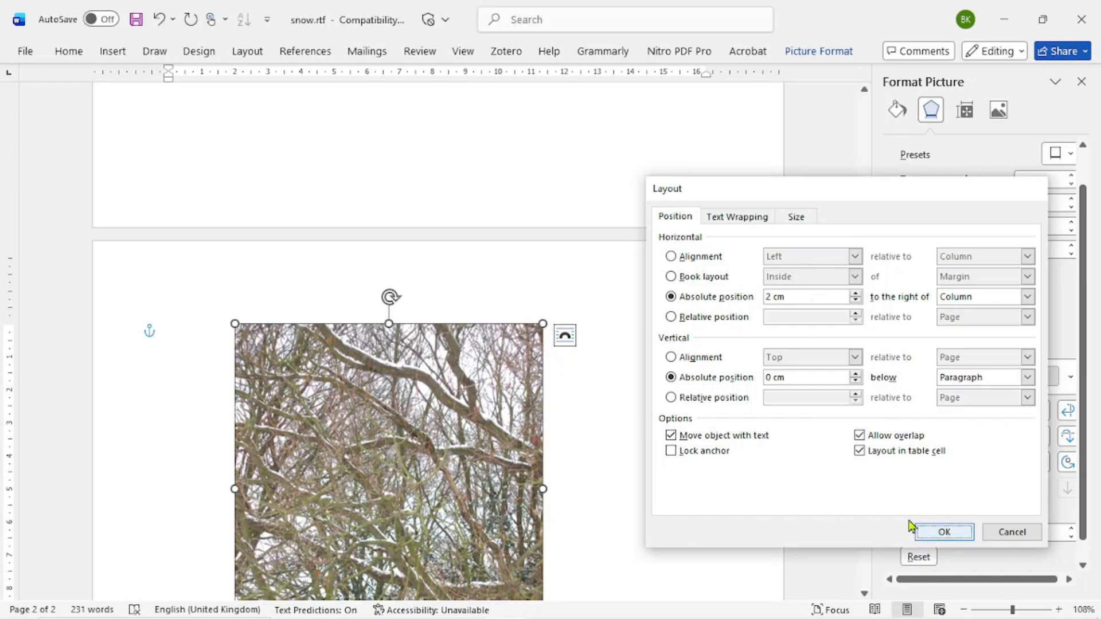
Delete the pasted copy of the trees picture from the second page and return to the document's beginning.
key("Delete")
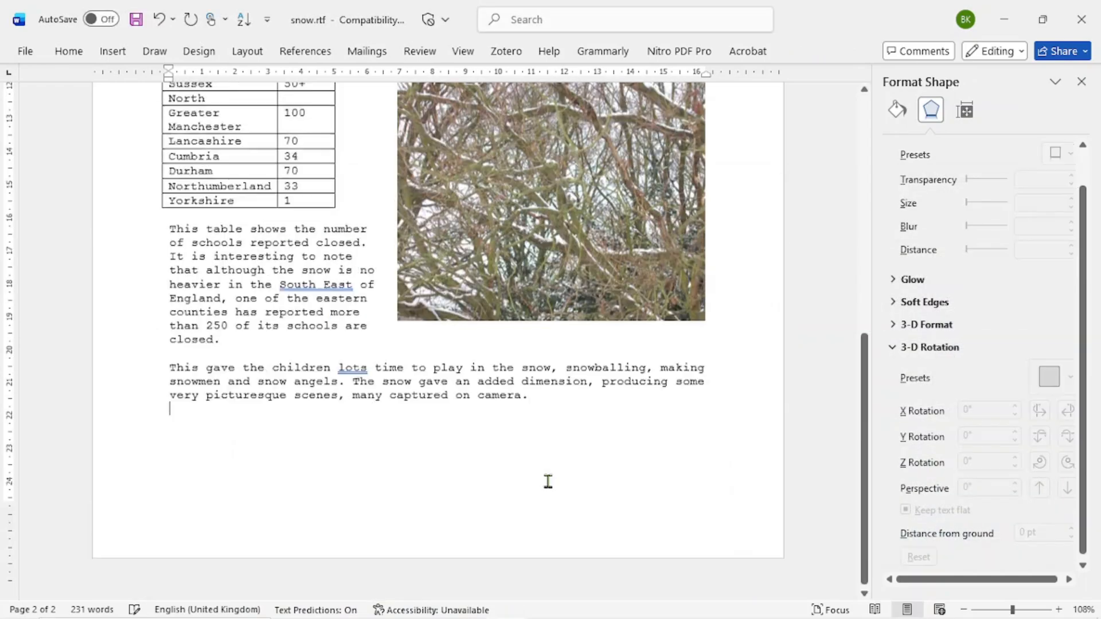
scroll(525, 446, "up", 10)
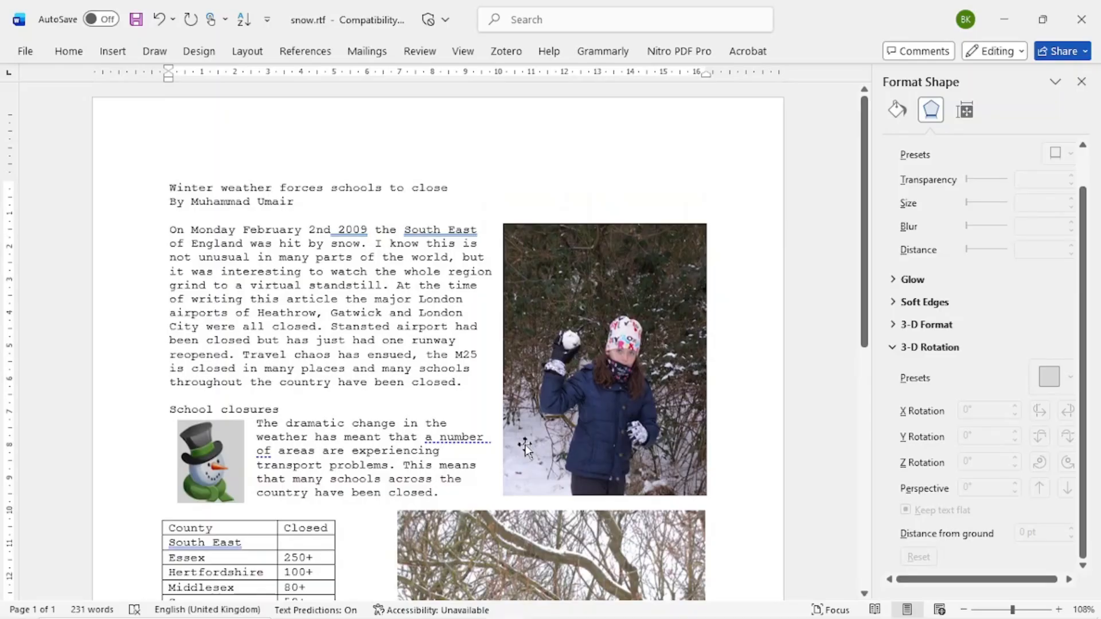
scroll(607, 396, "down", 3)
left_click(657, 410)
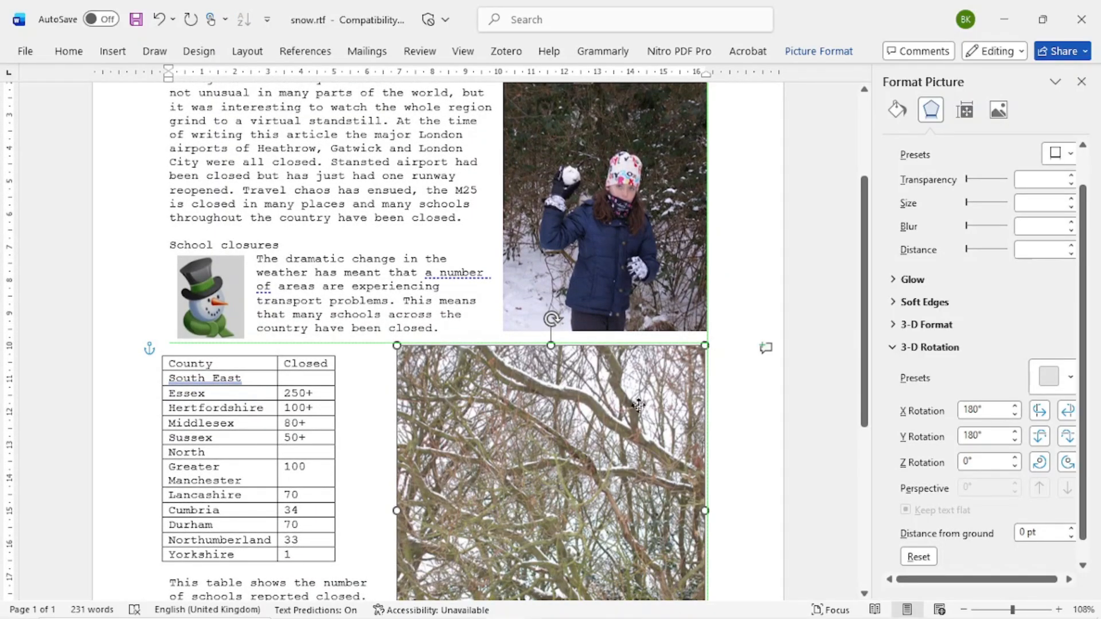
left_click_drag(644, 408, 631, 401)
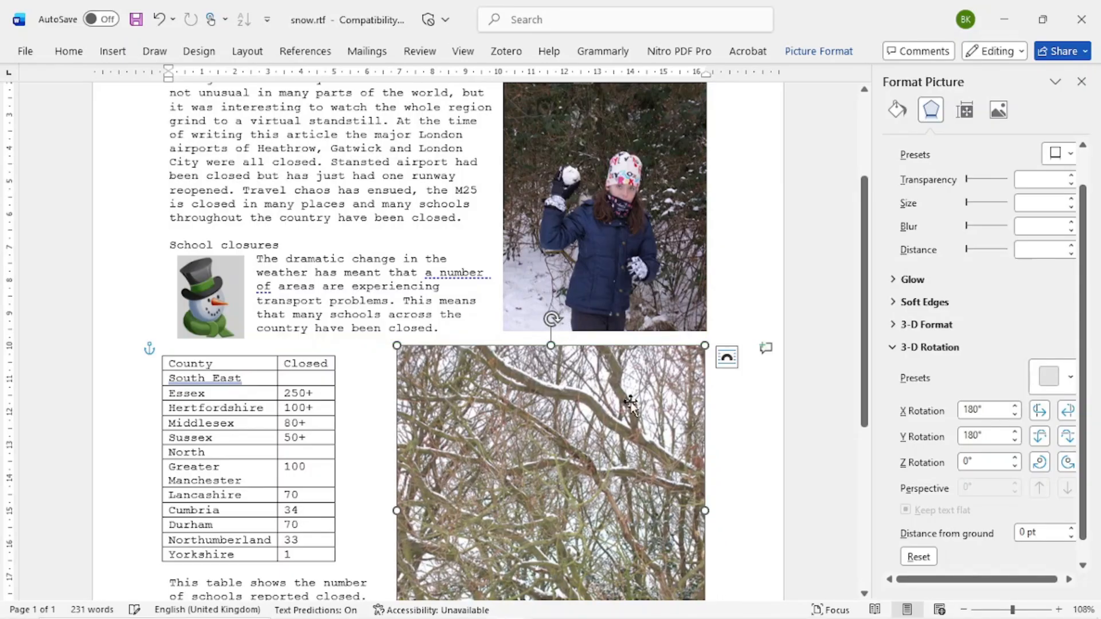
scroll(633, 333, "down", 3)
scroll(648, 253, "up", 5)
Examine the layout settings of the picture of the girl with the snowball, covering position, text wrapping and size, leaving the values as they are.
left_click(648, 251)
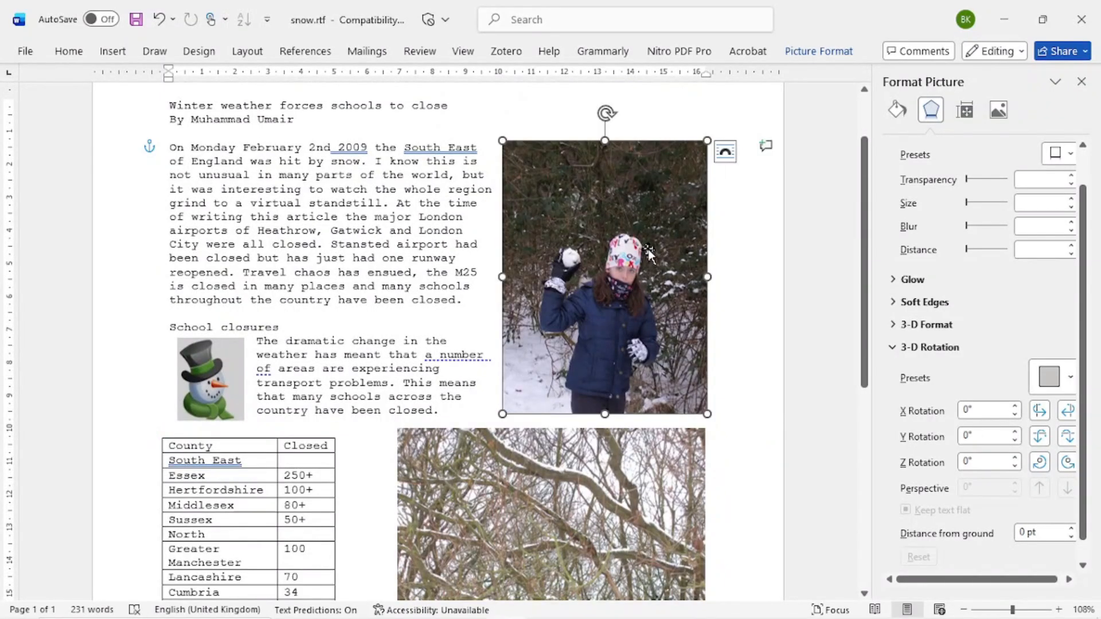
right_click(648, 249)
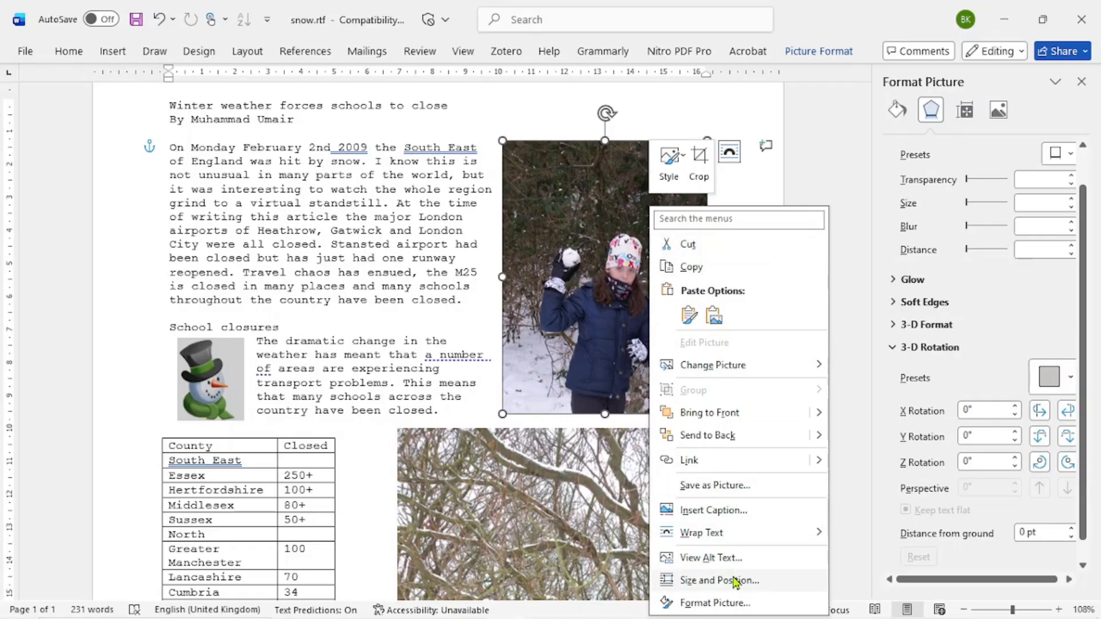
left_click(731, 596)
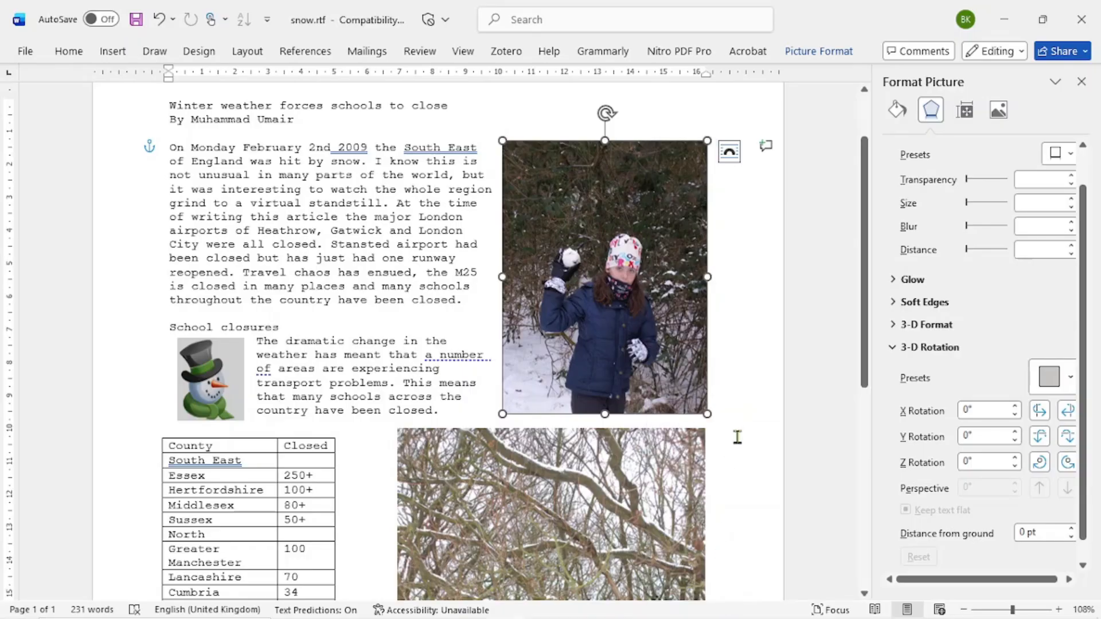
right_click(675, 222)
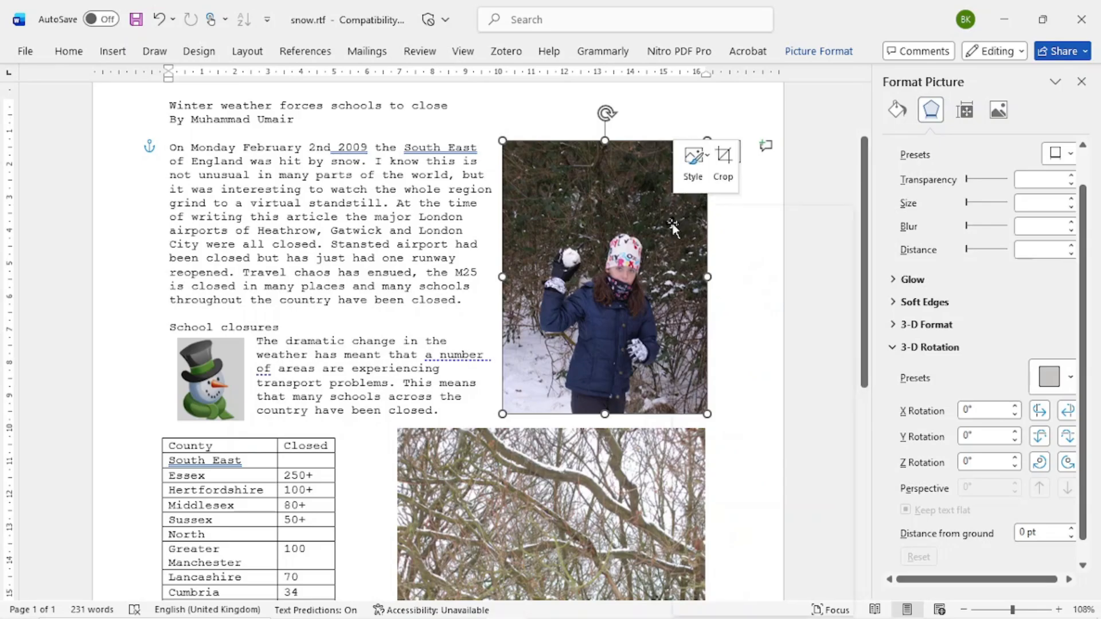
left_click(744, 581)
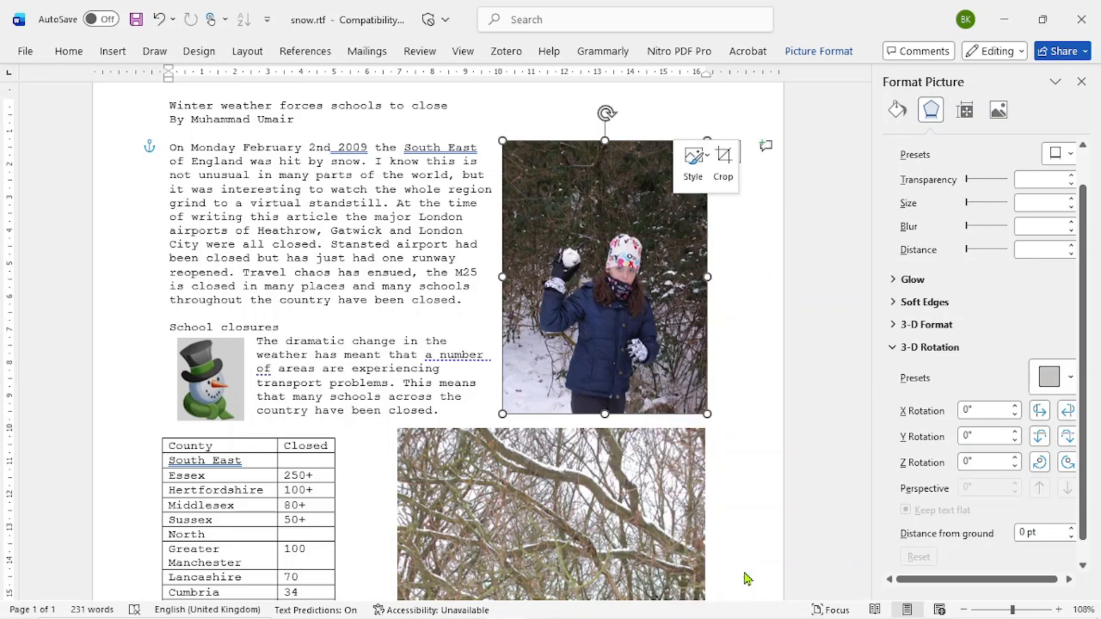
left_click(740, 218)
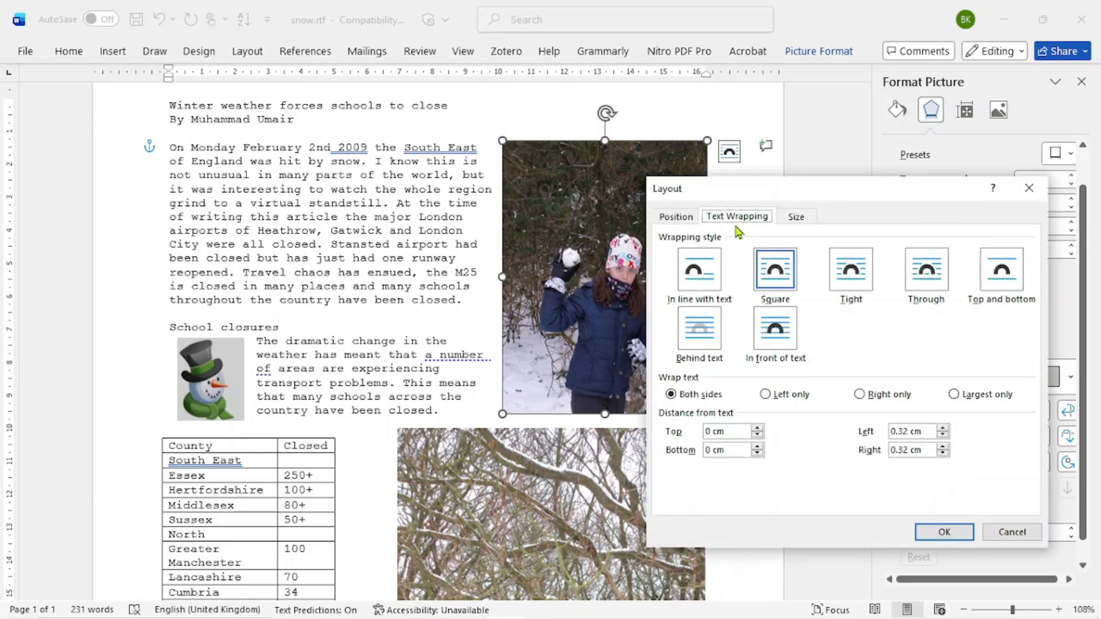
left_click(677, 218)
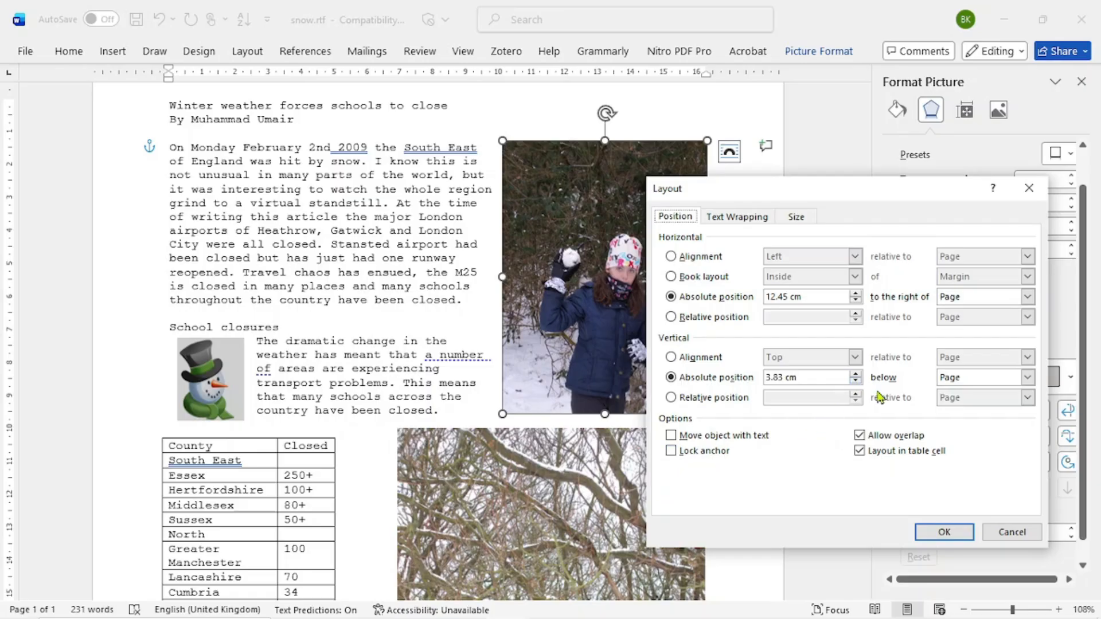
left_click(728, 218)
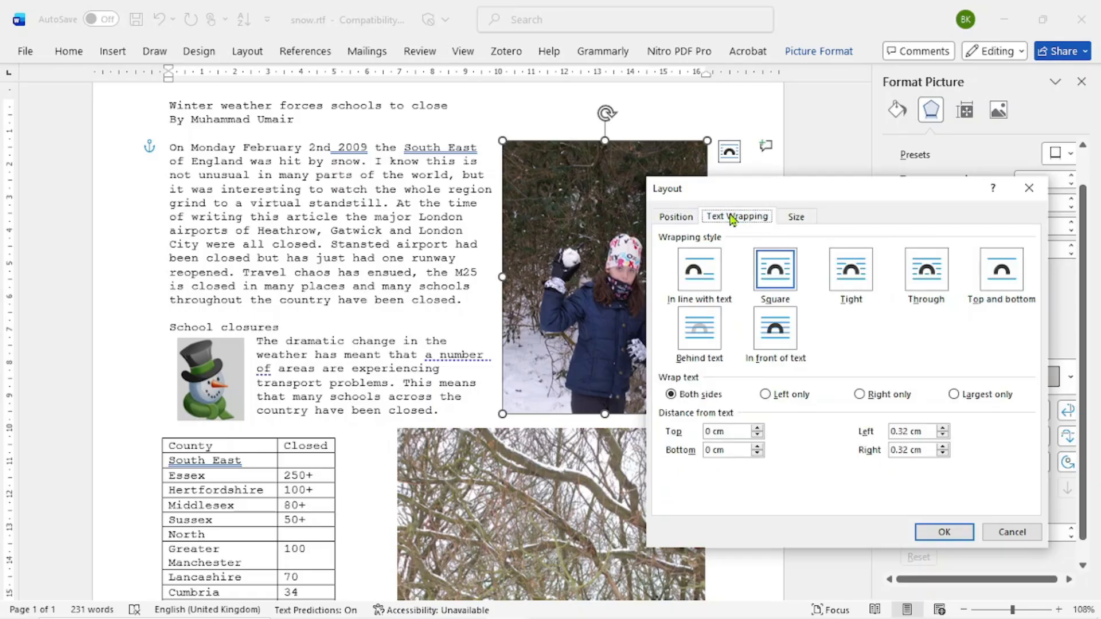
left_click(796, 218)
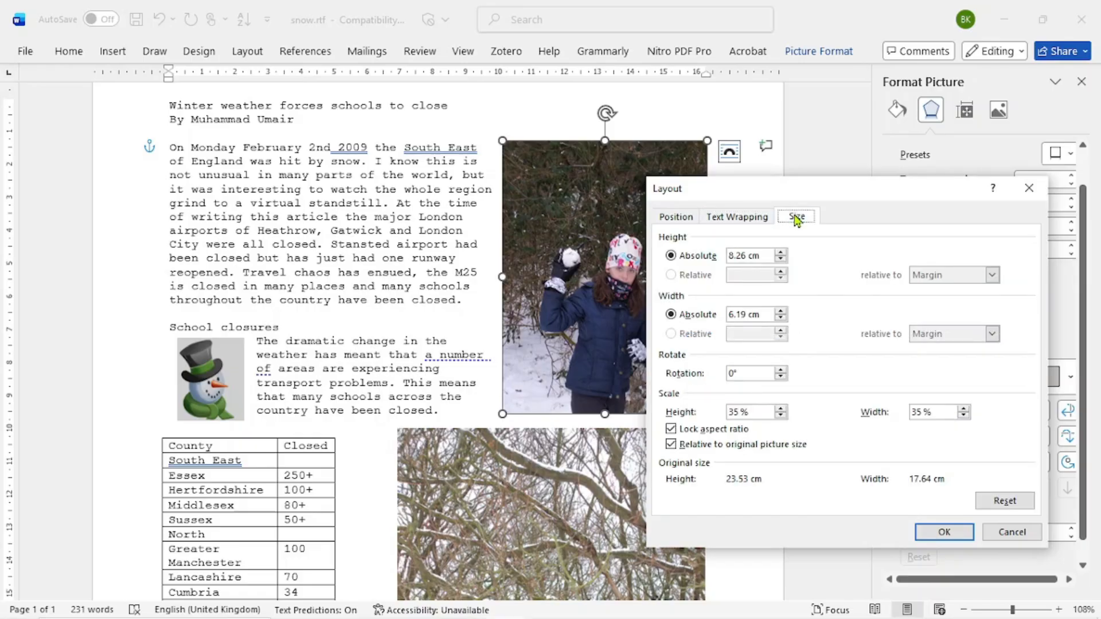
left_click(949, 533)
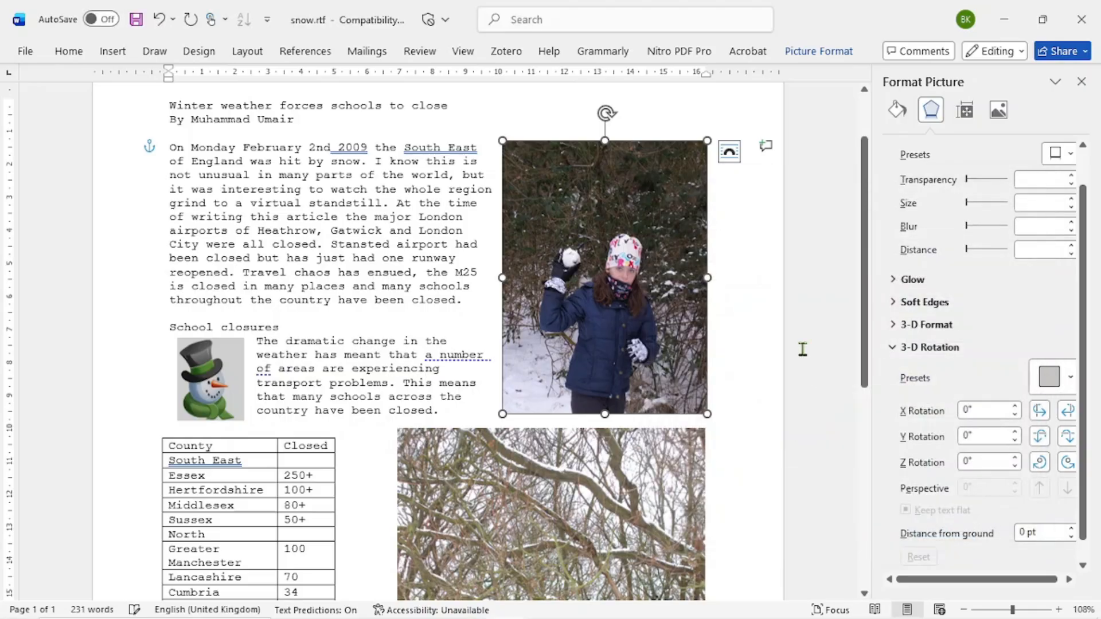
Examine the girl picture's text box, crop, transparency and colour formatting options.
left_click(966, 111)
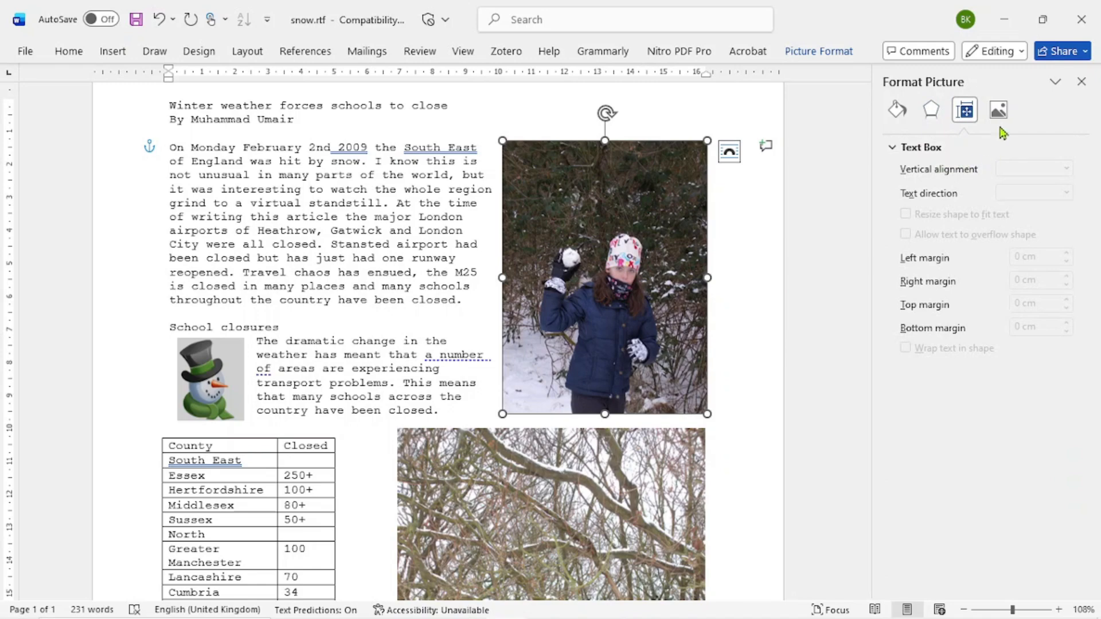
left_click(997, 120)
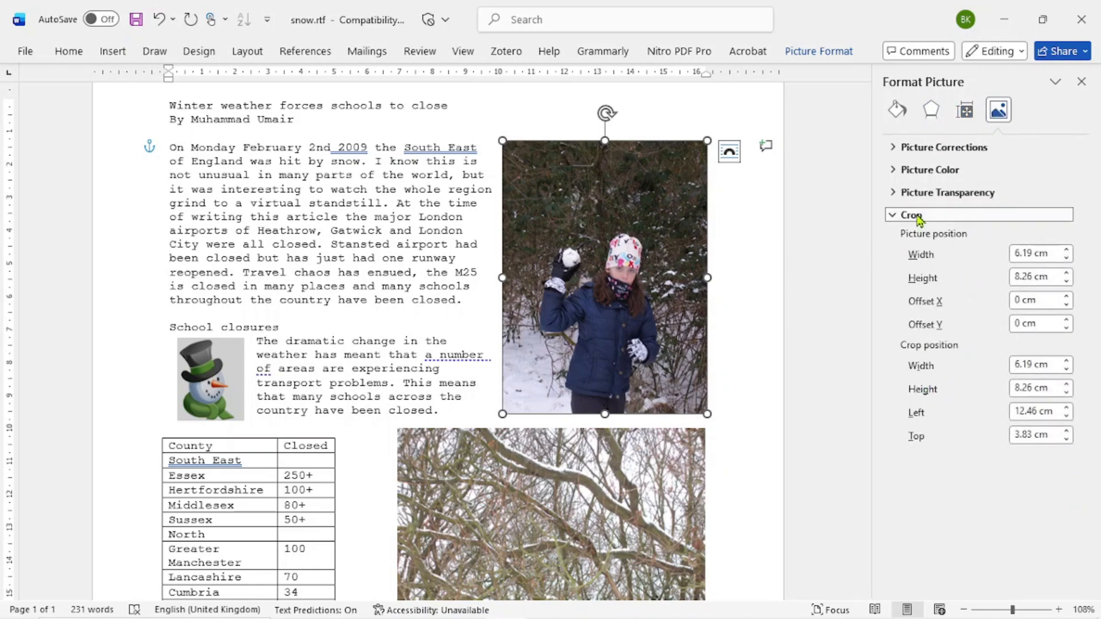
left_click(895, 195)
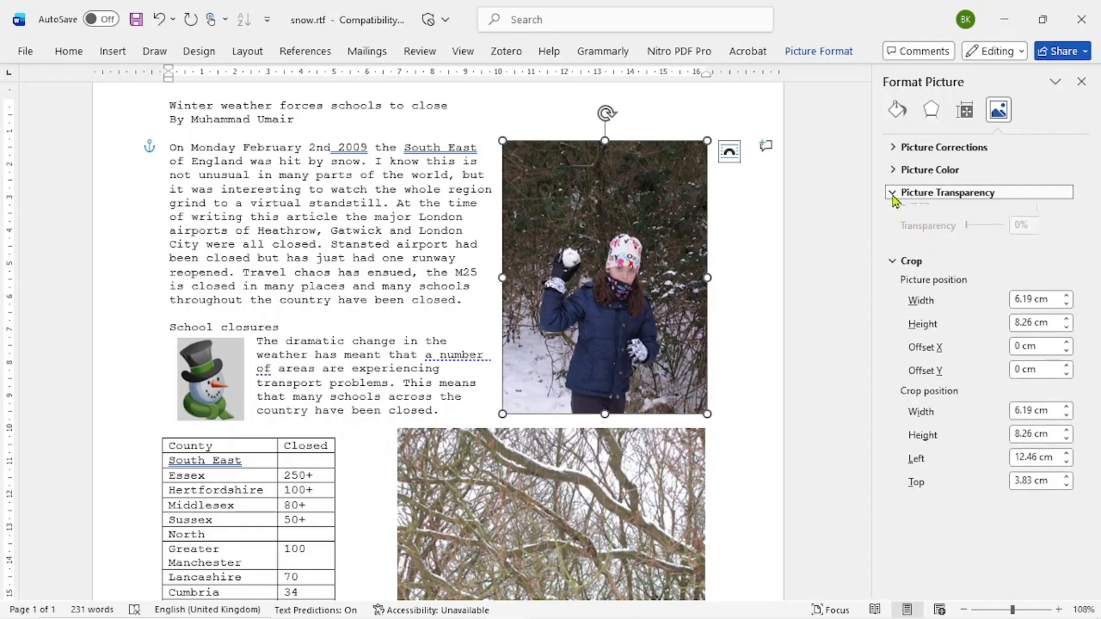
mouse_move(967, 241)
left_mouse_down()
mouse_move(987, 246)
mouse_move(966, 244)
left_mouse_up()
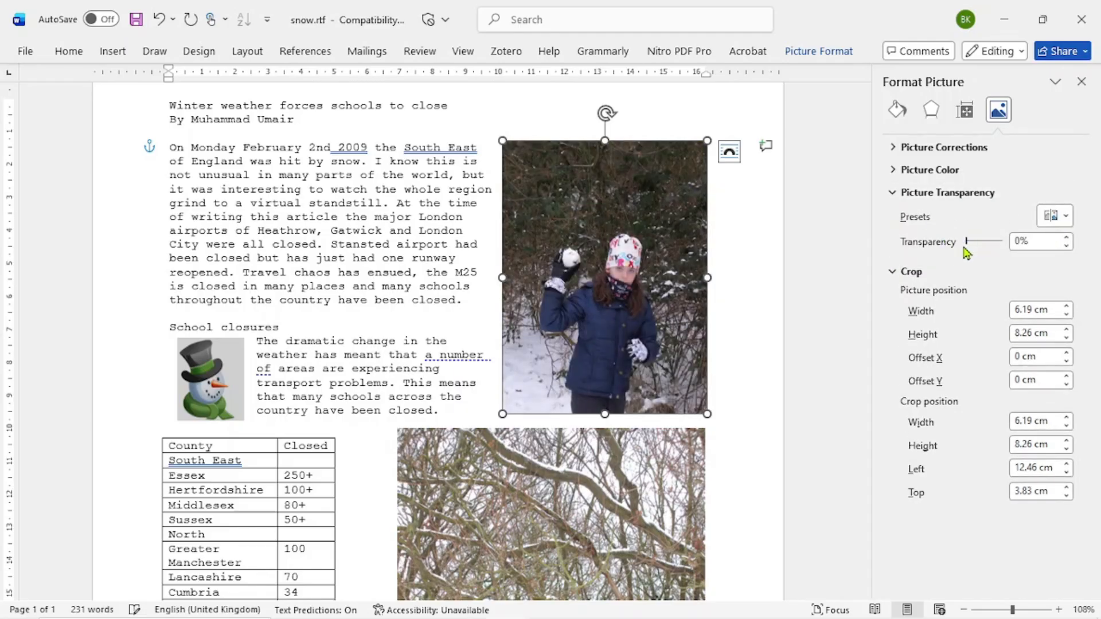
left_click(900, 171)
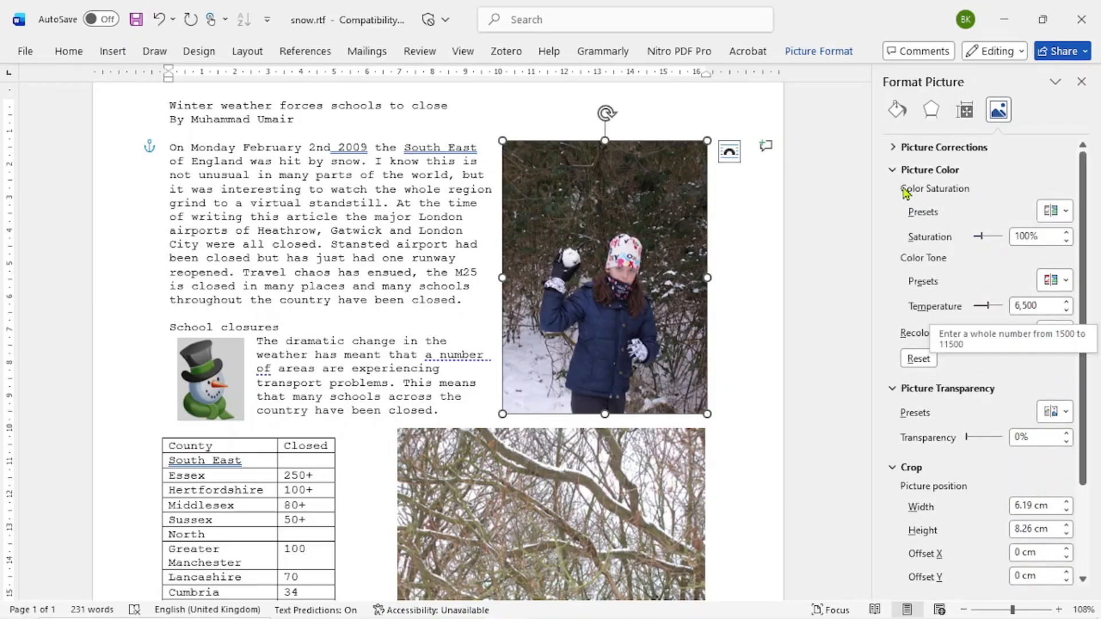
Set the girl picture's sharpness to -10% in the picture corrections.
left_click(893, 170)
left_click(894, 147)
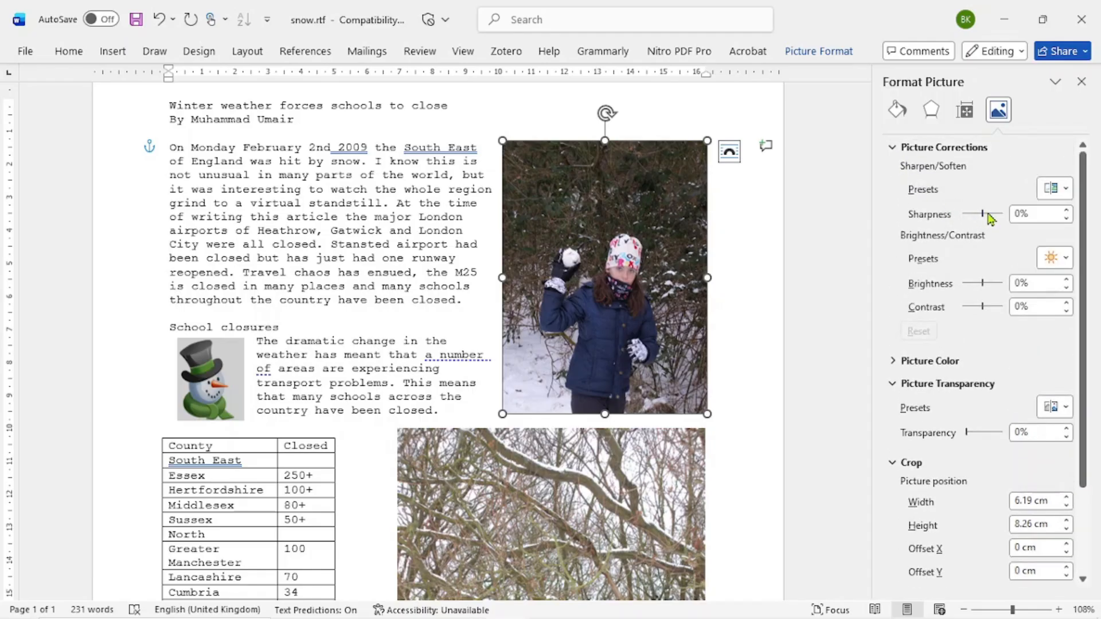
mouse_move(988, 217)
left_mouse_down()
mouse_move(998, 214)
mouse_move(980, 214)
left_mouse_up()
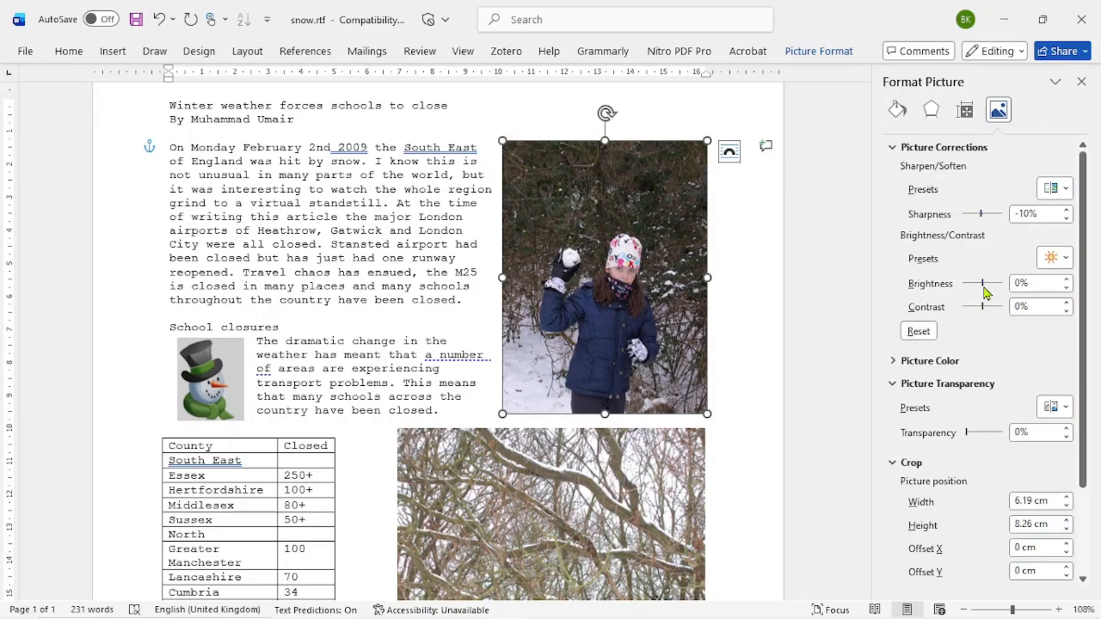
Try a brightness of -62% on the girl picture, undo it, and close the picture formatting options.
mouse_move(981, 289)
left_mouse_down()
mouse_move(991, 285)
mouse_move(969, 287)
left_mouse_up()
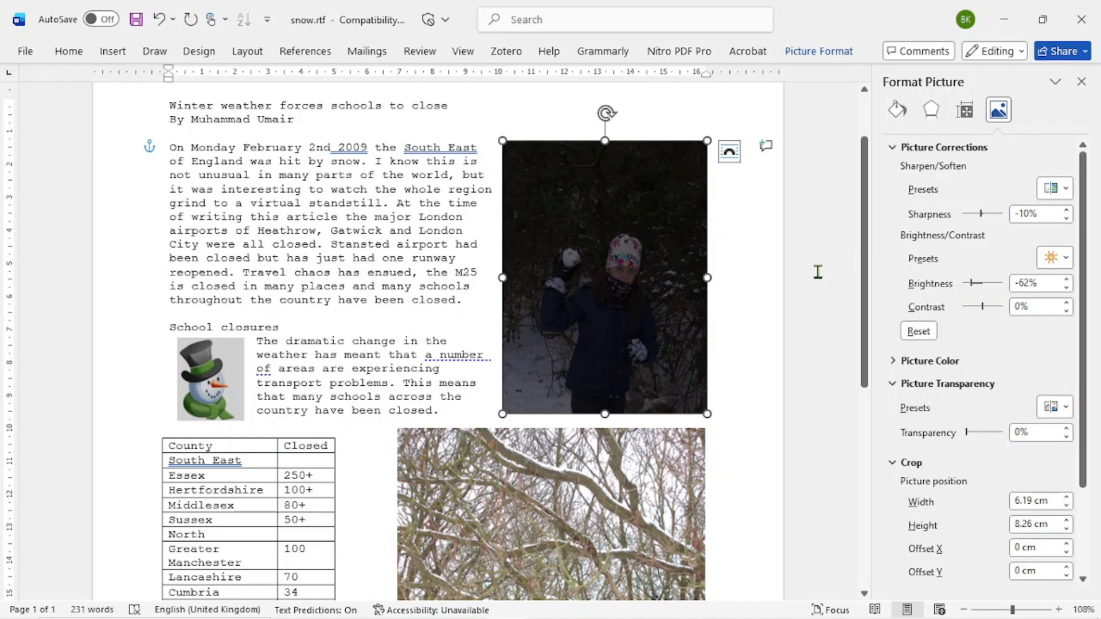
key("ctrl+z")
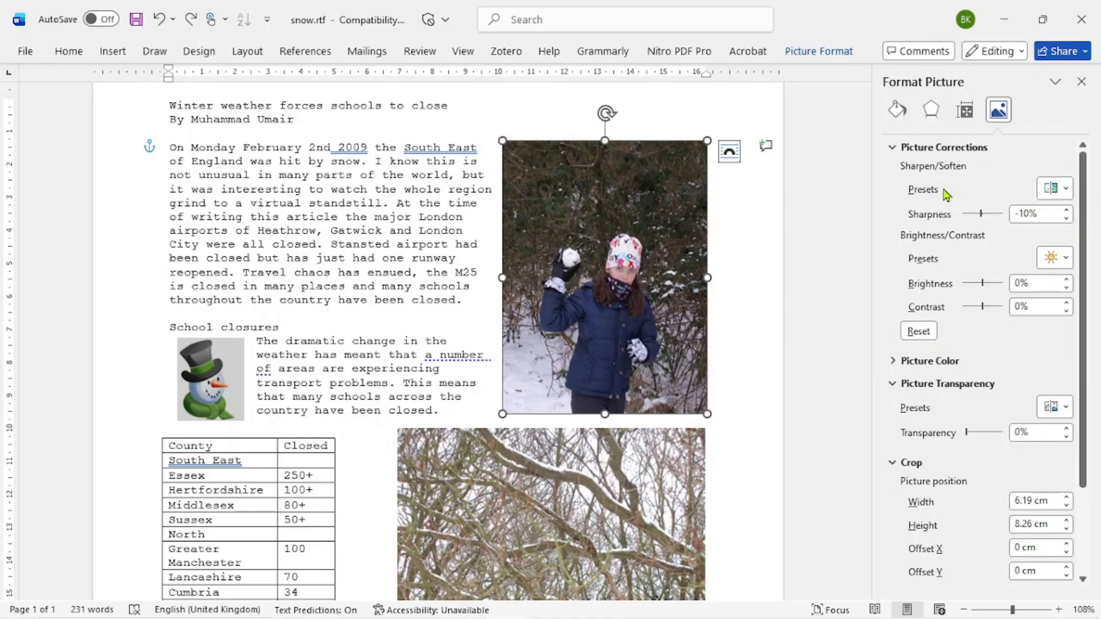
left_click(1082, 82)
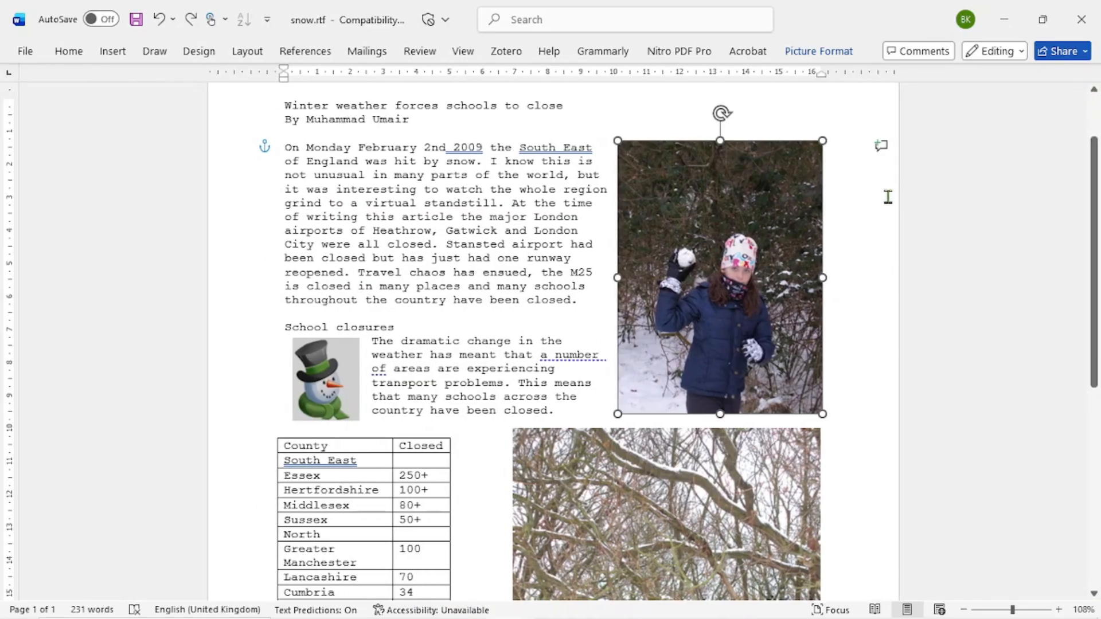
left_click(842, 248)
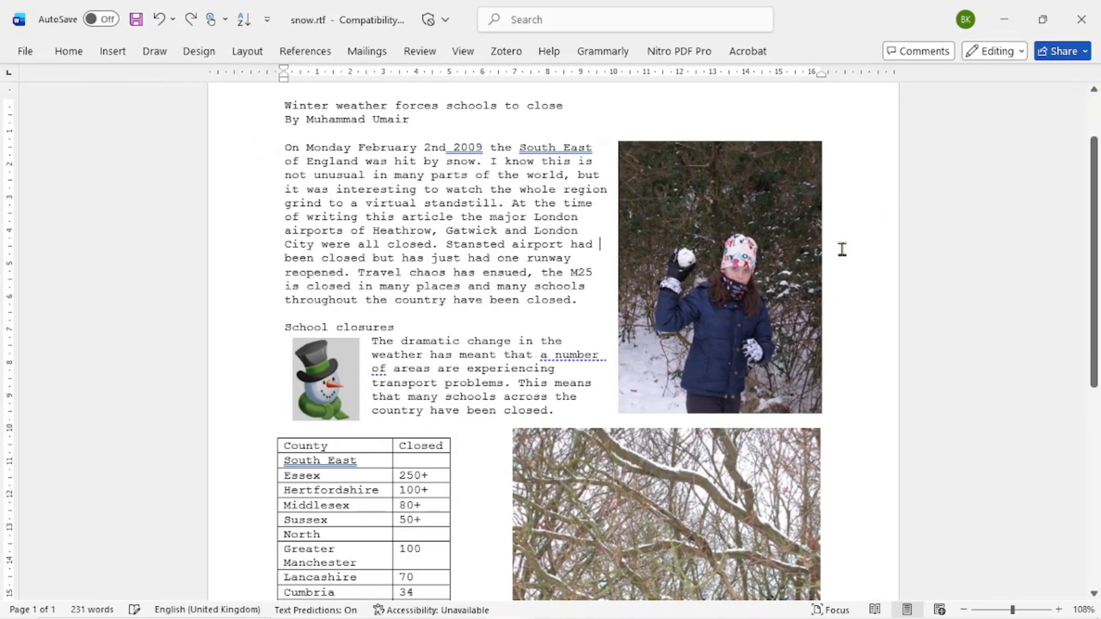
Review the girl picture's absolute height and width, text wrapping distances and absolute position, and accept the layout settings unchanged.
left_click(721, 246)
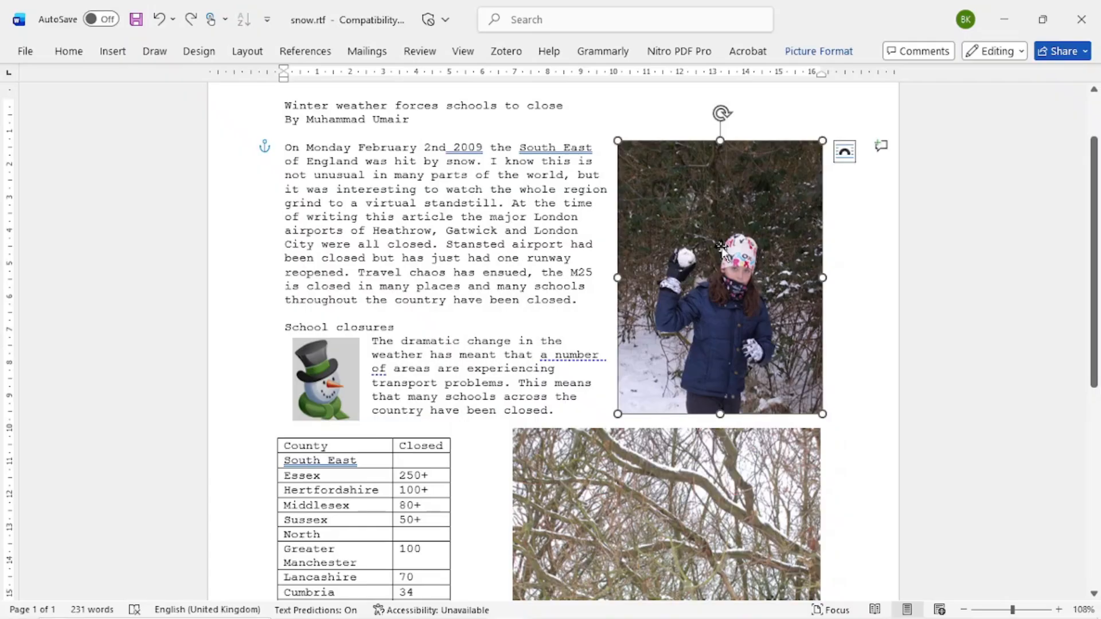
right_click(721, 246)
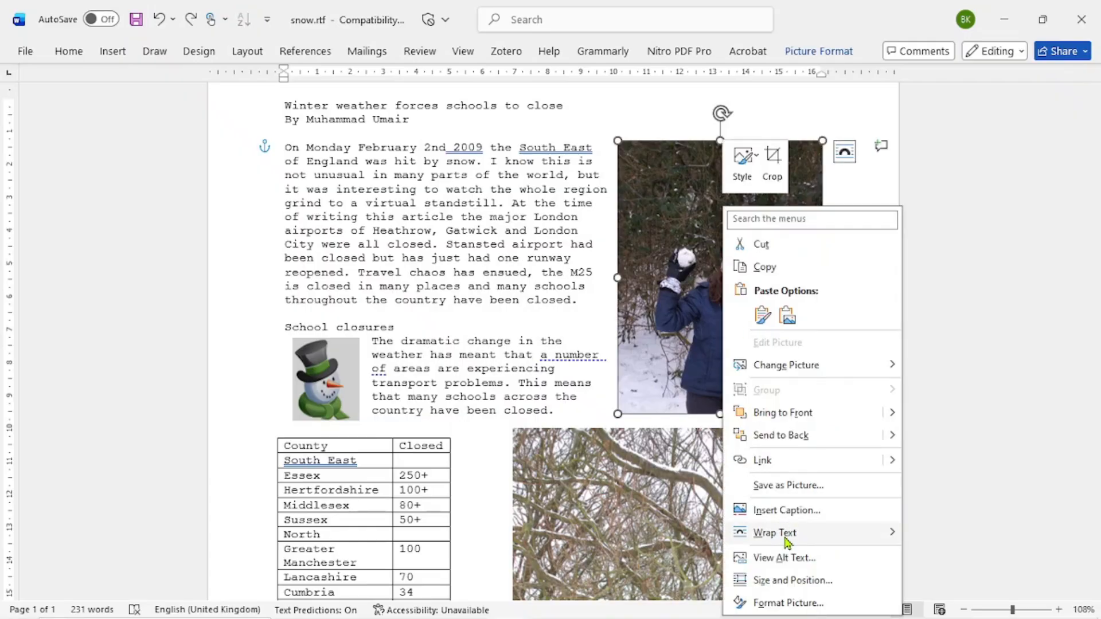
left_click(777, 584)
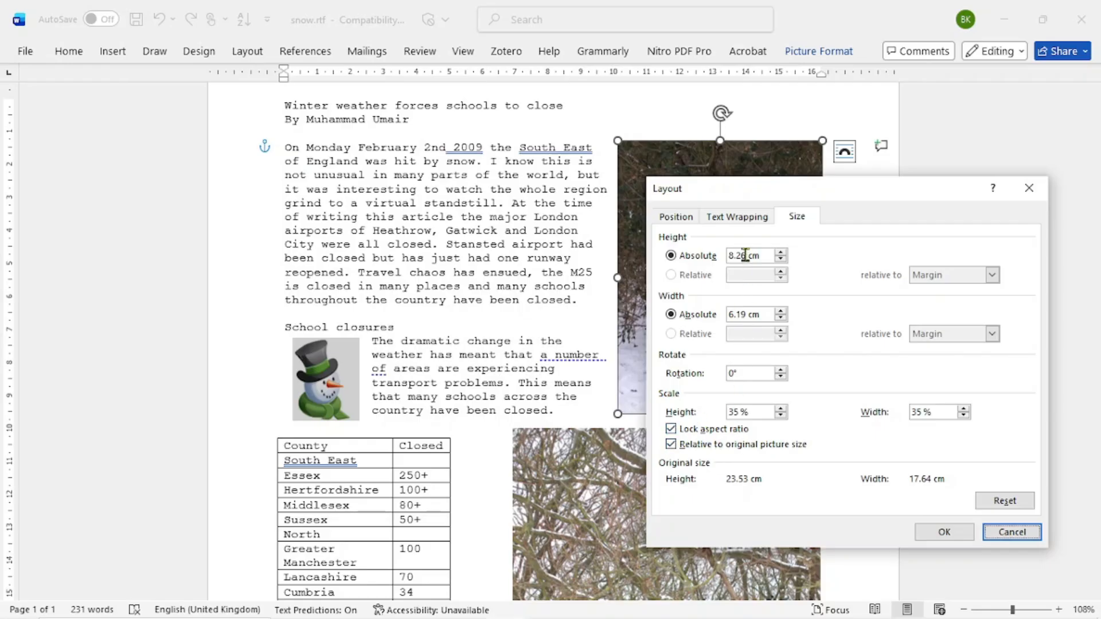
left_click_drag(745, 255, 725, 255)
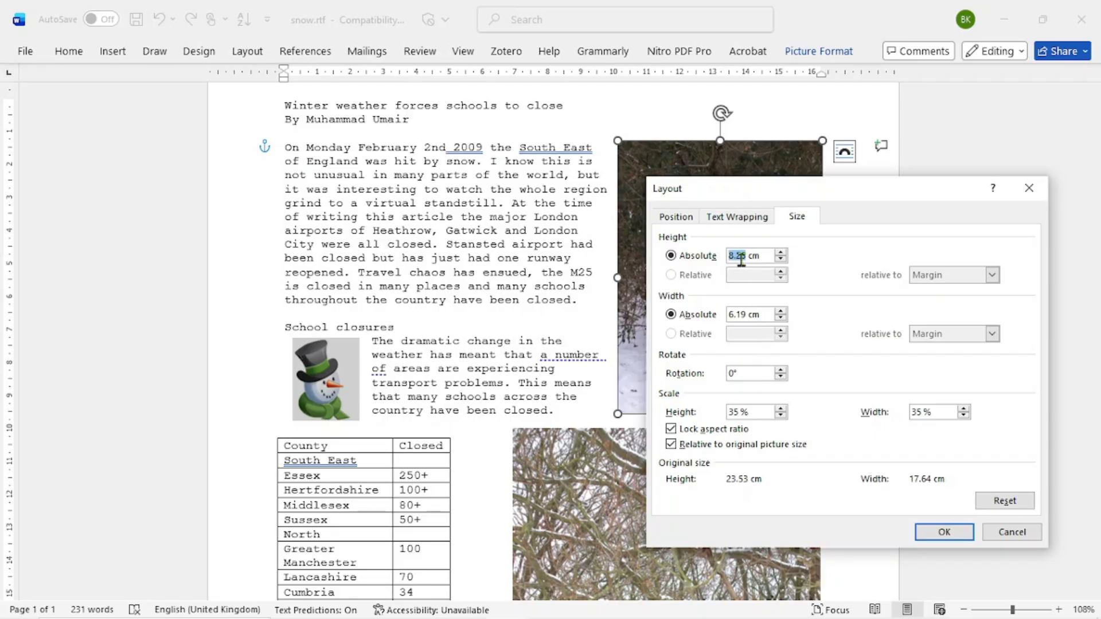
left_click(750, 217)
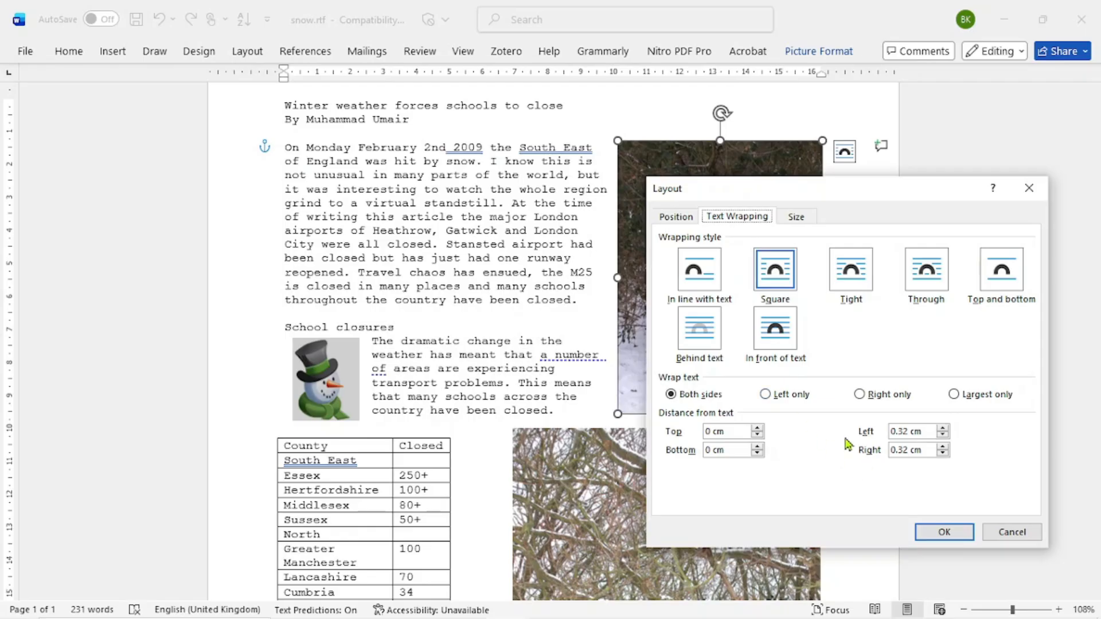
left_click(686, 221)
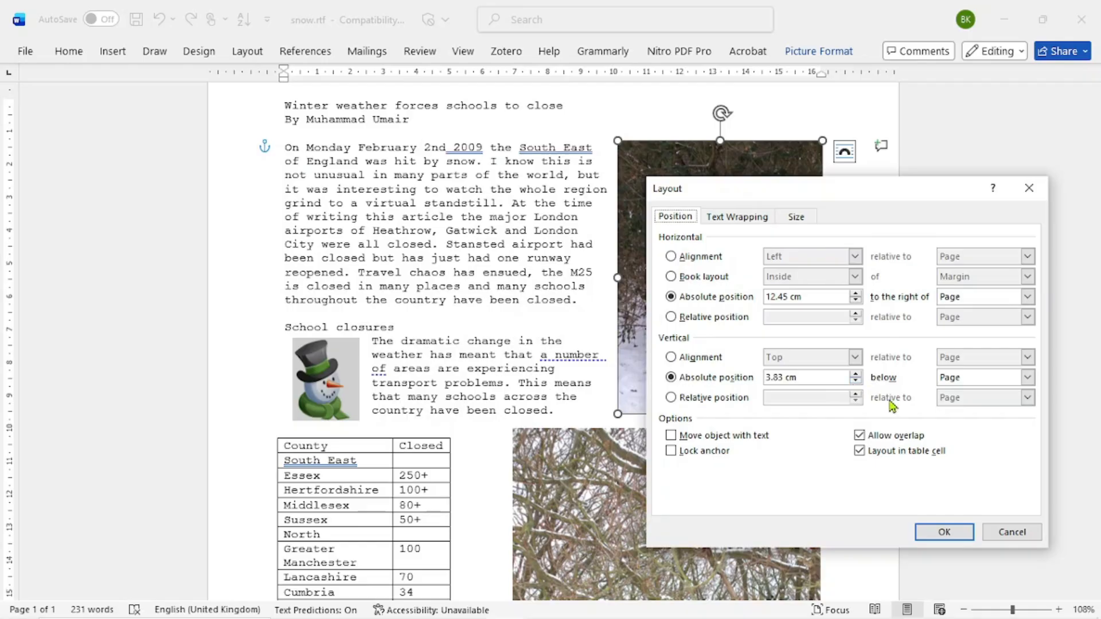
left_click(944, 533)
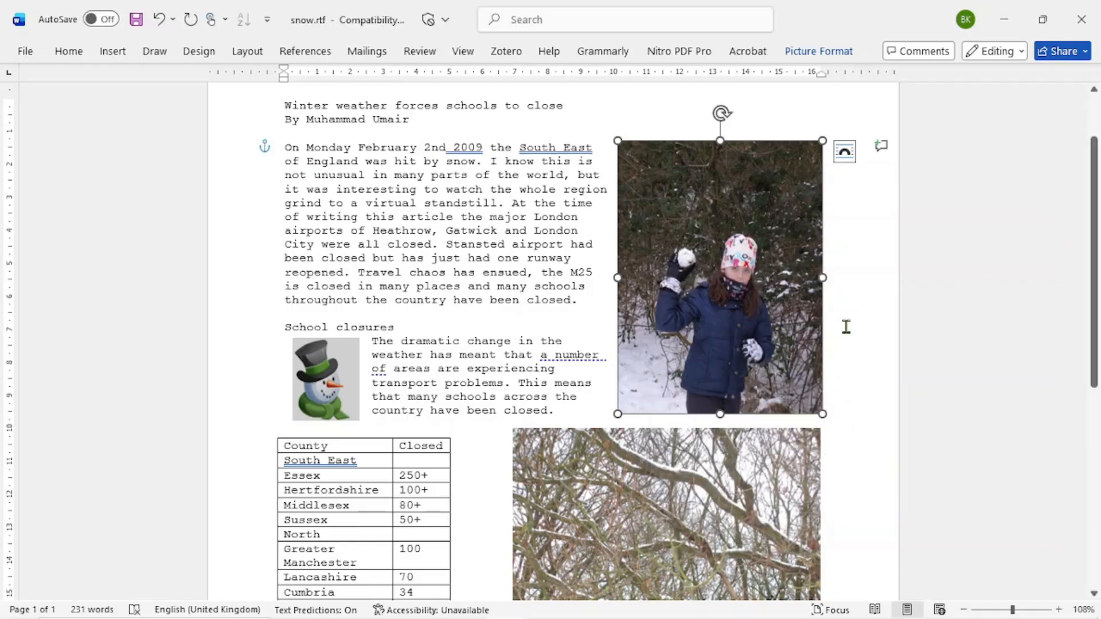
Reopen the girl picture's formatting options and examine the available fill and line types.
left_click(824, 319)
left_click(749, 302)
right_click(749, 294)
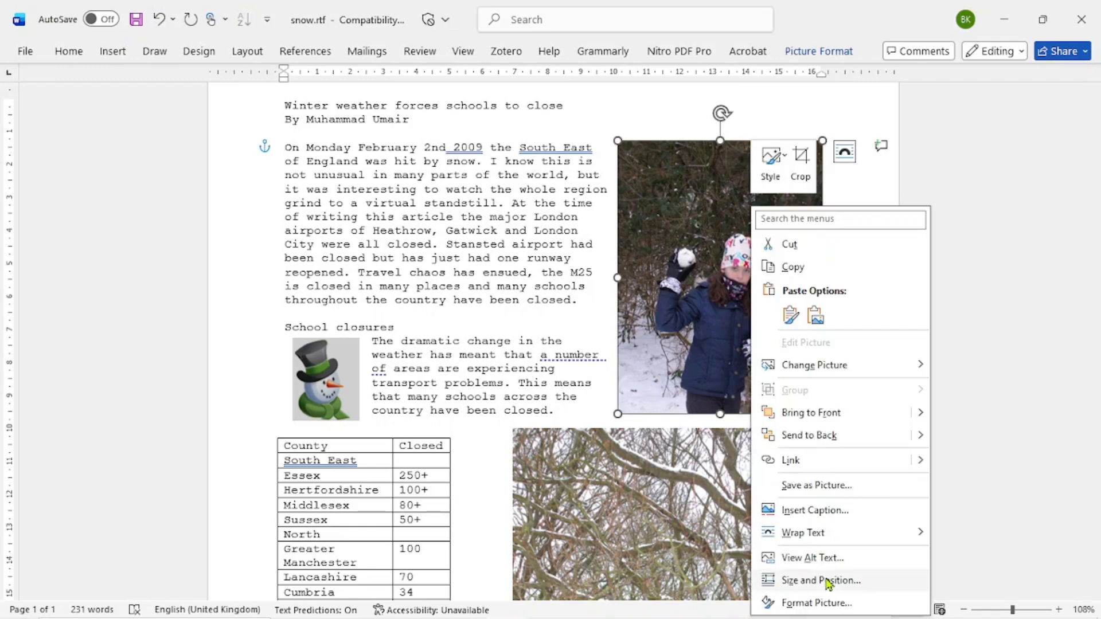
left_click(819, 603)
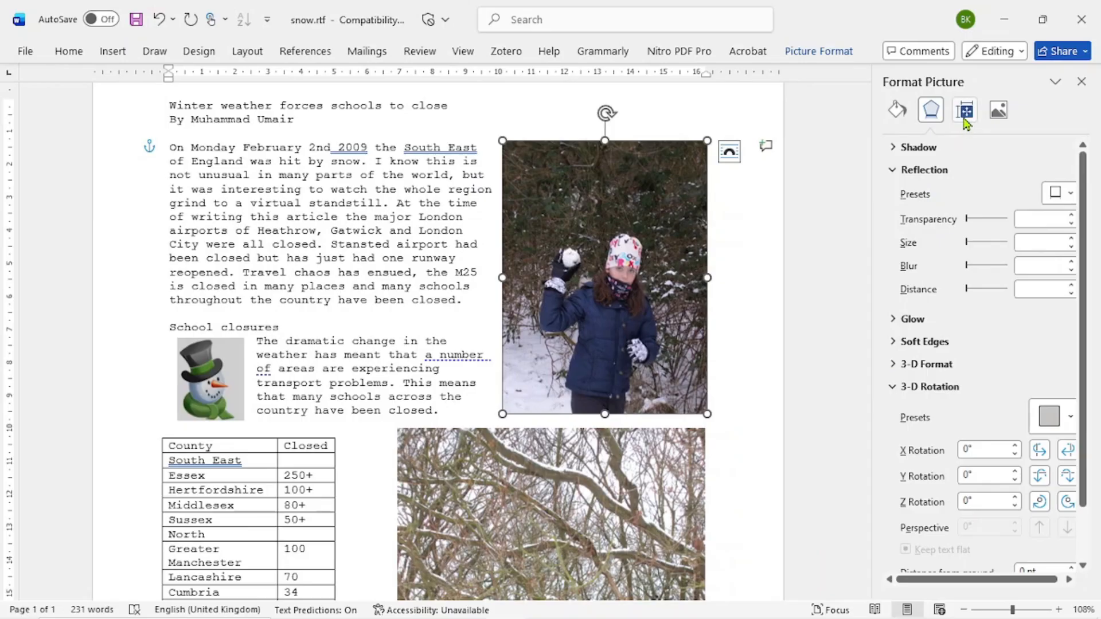
left_click(899, 112)
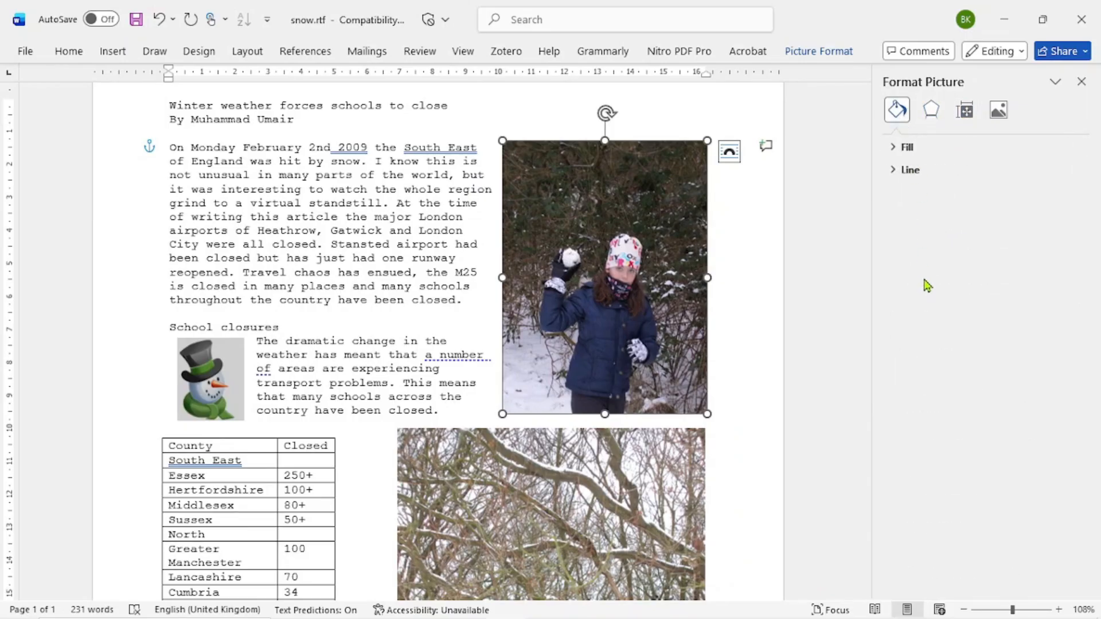
left_click(905, 147)
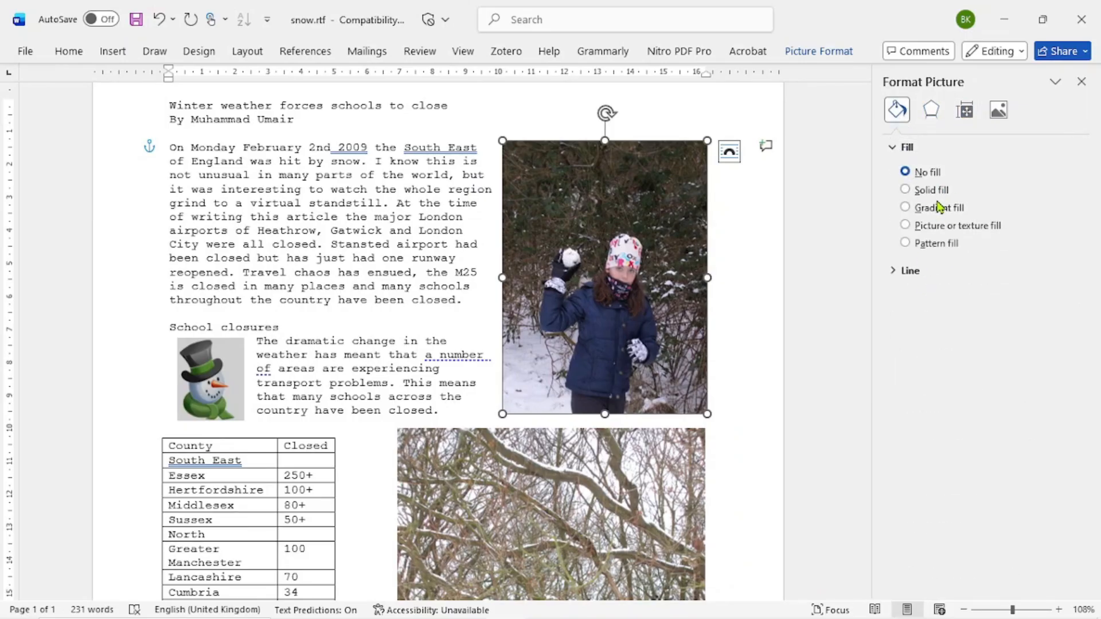
left_click(910, 271)
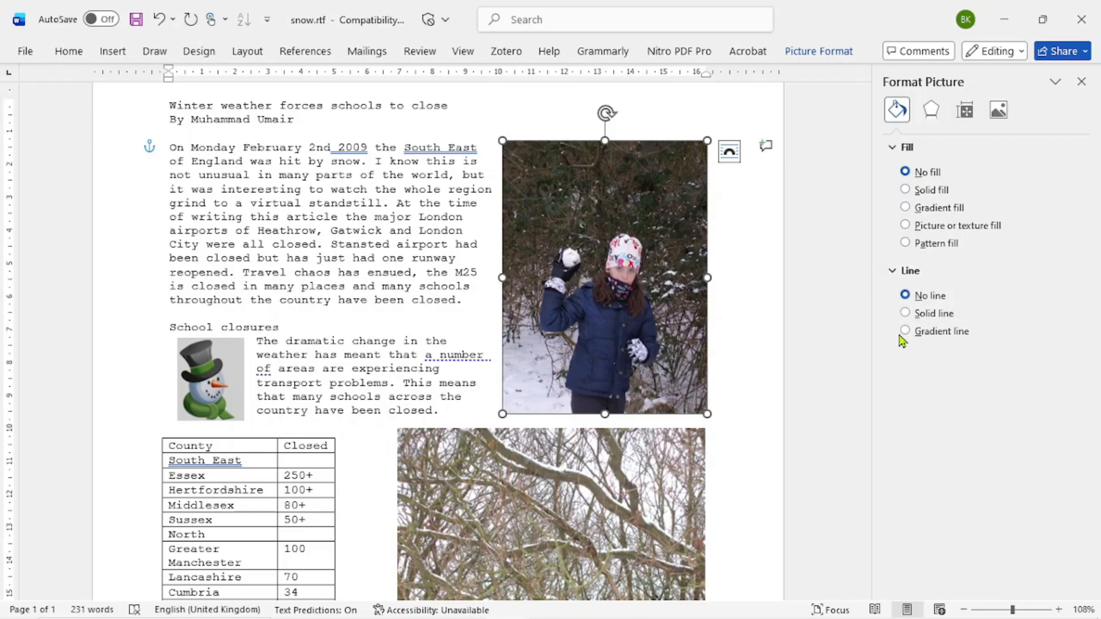
Add a solid line around the girl picture, try a 3.5 pt width, and return it to 0.75 pt.
left_click(907, 313)
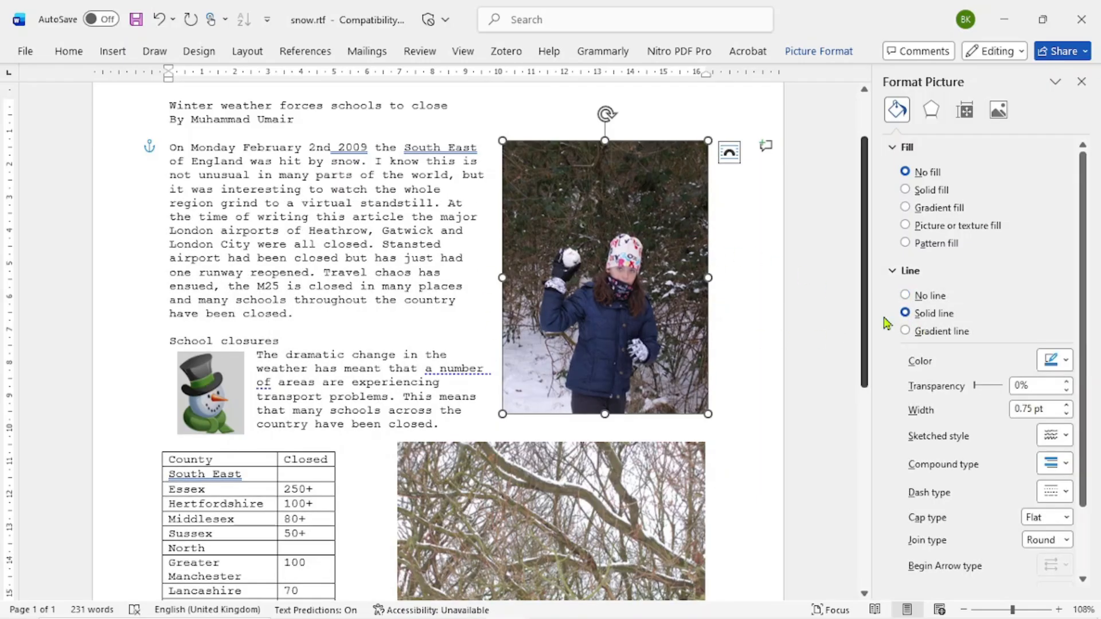
left_click(1067, 405)
left_click(1067, 405)
left_click(1067, 405)
left_click(1067, 405)
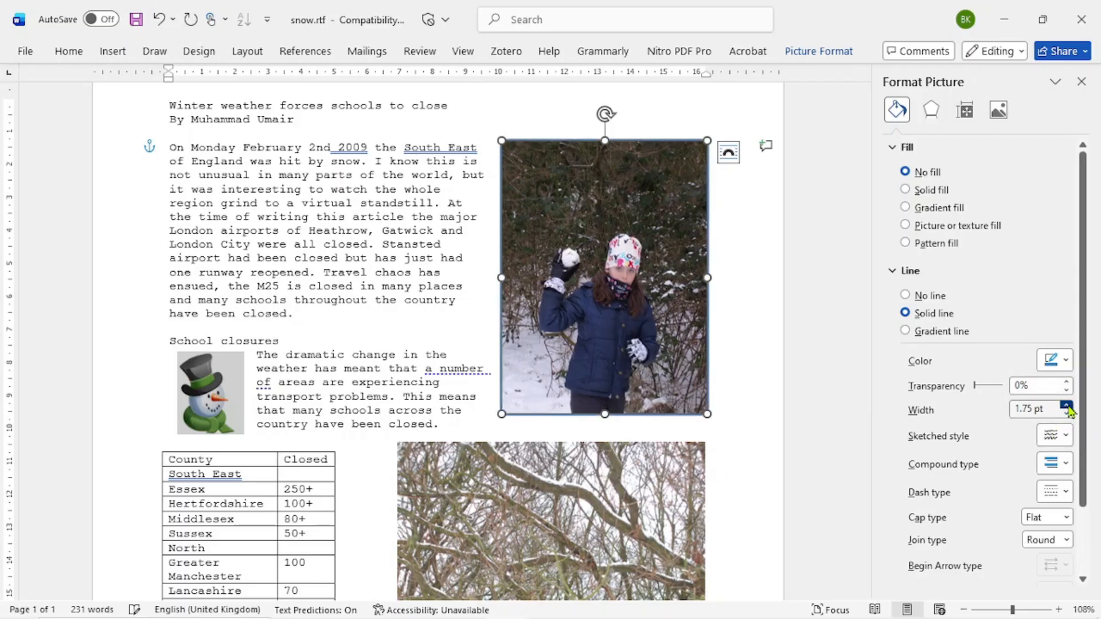
left_click(1066, 405)
left_click(1066, 405)
left_click(1067, 405)
left_click(1067, 405)
left_click(1067, 405)
left_click(1067, 405)
left_click(1066, 405)
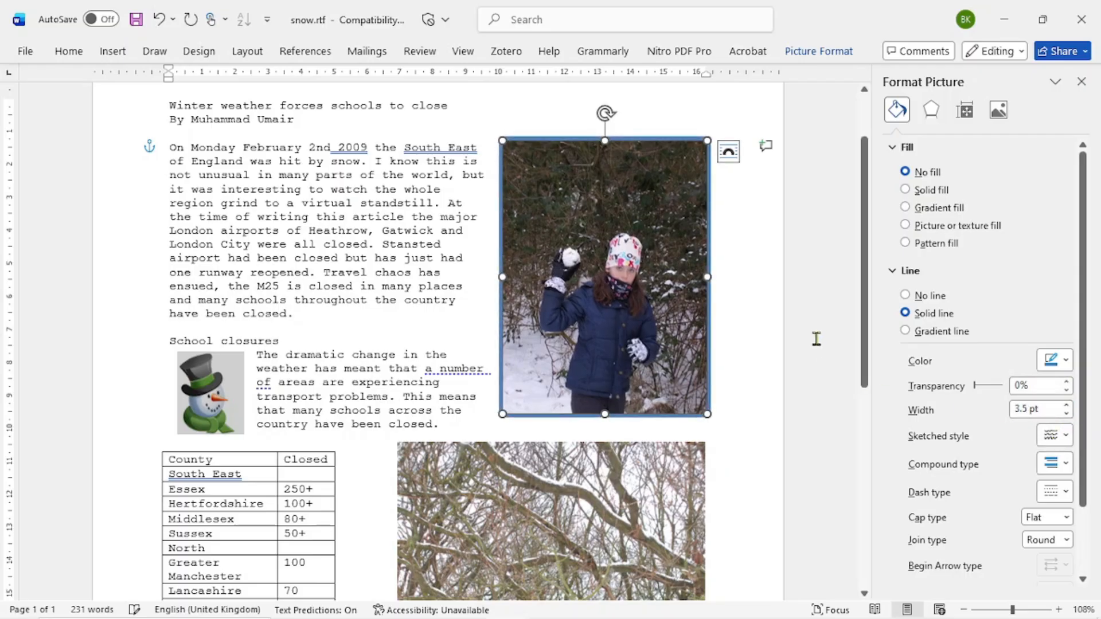
left_click(753, 307)
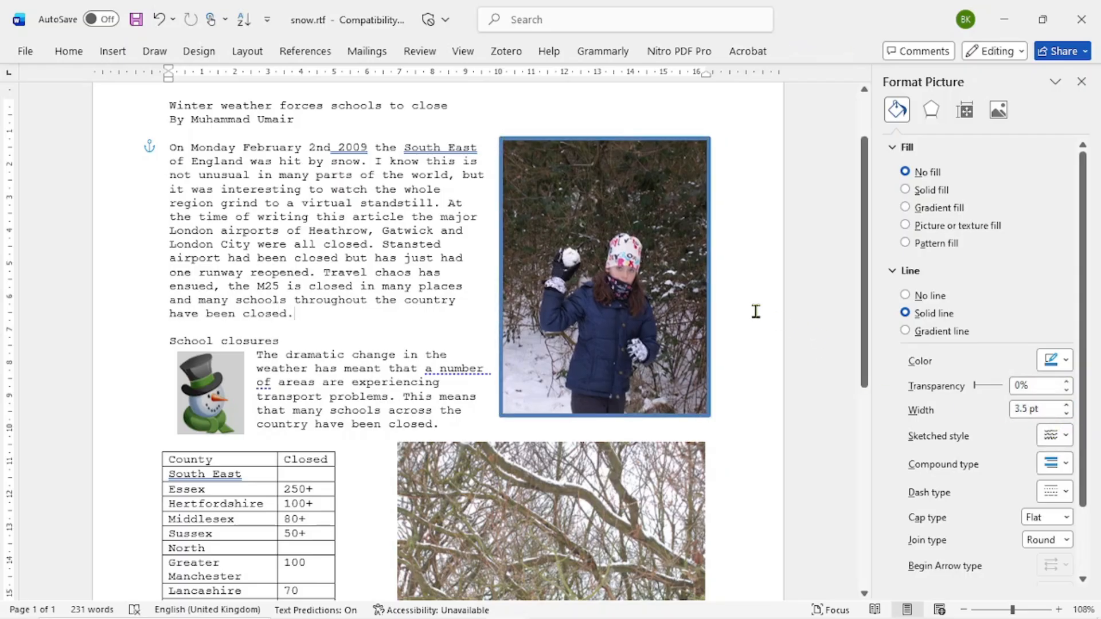
left_click(617, 266)
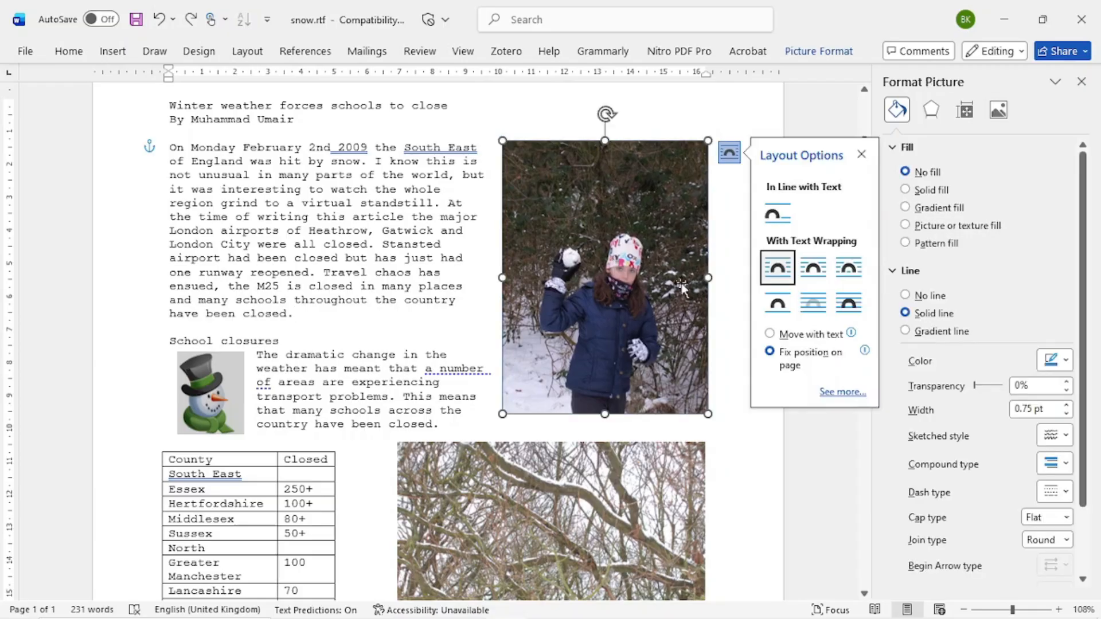
left_click(763, 442)
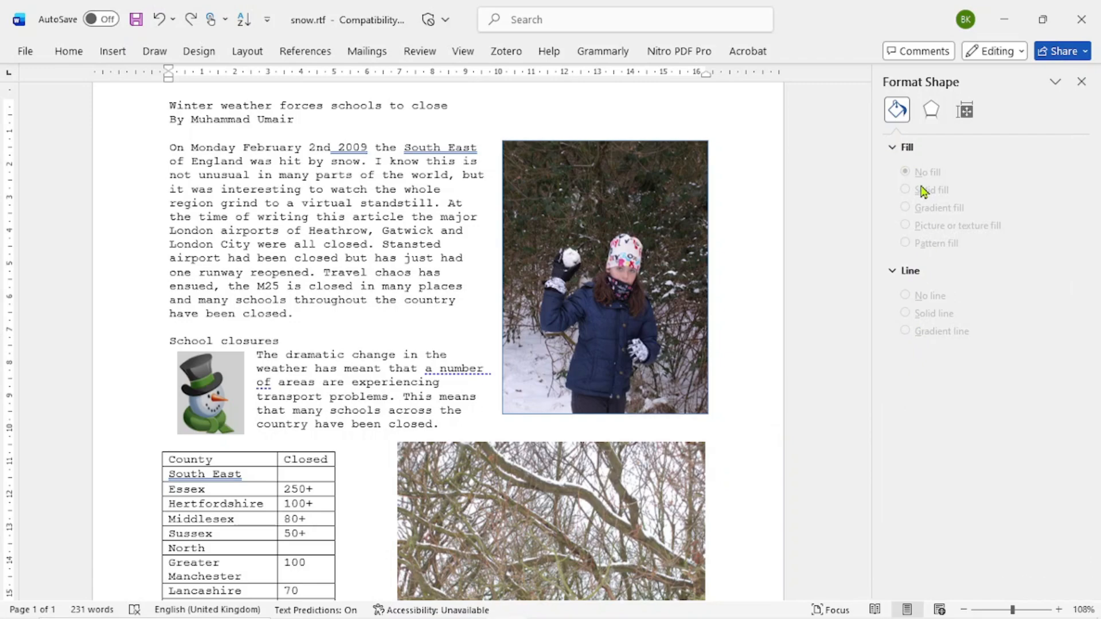
Examine the shadow, reflection and 3-D rotation effects offered for the girl picture.
left_click(931, 109)
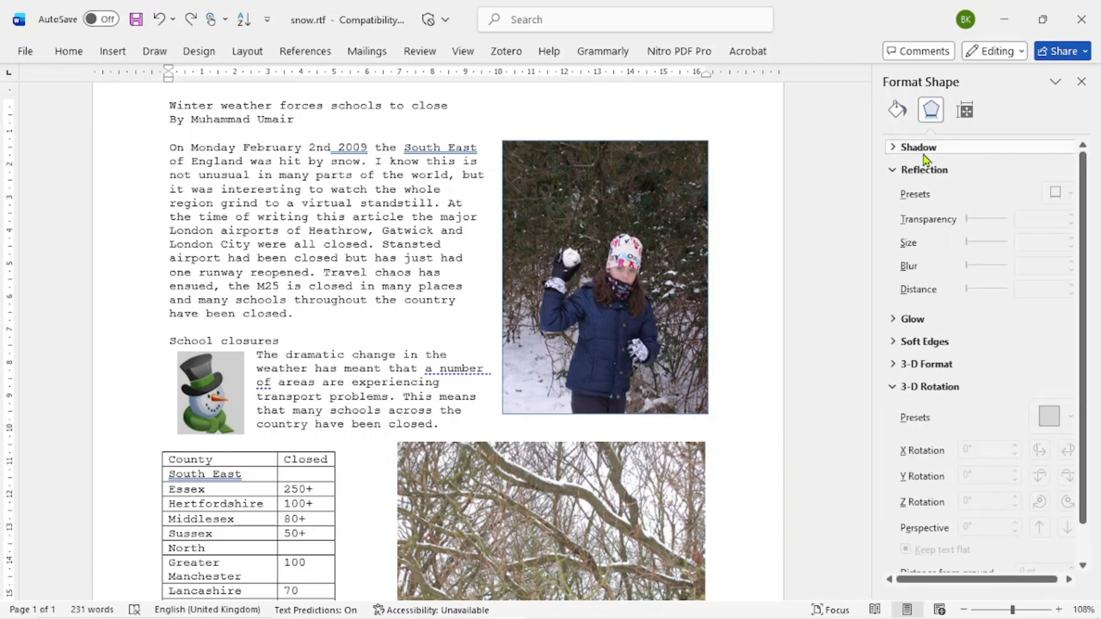
left_click(896, 151)
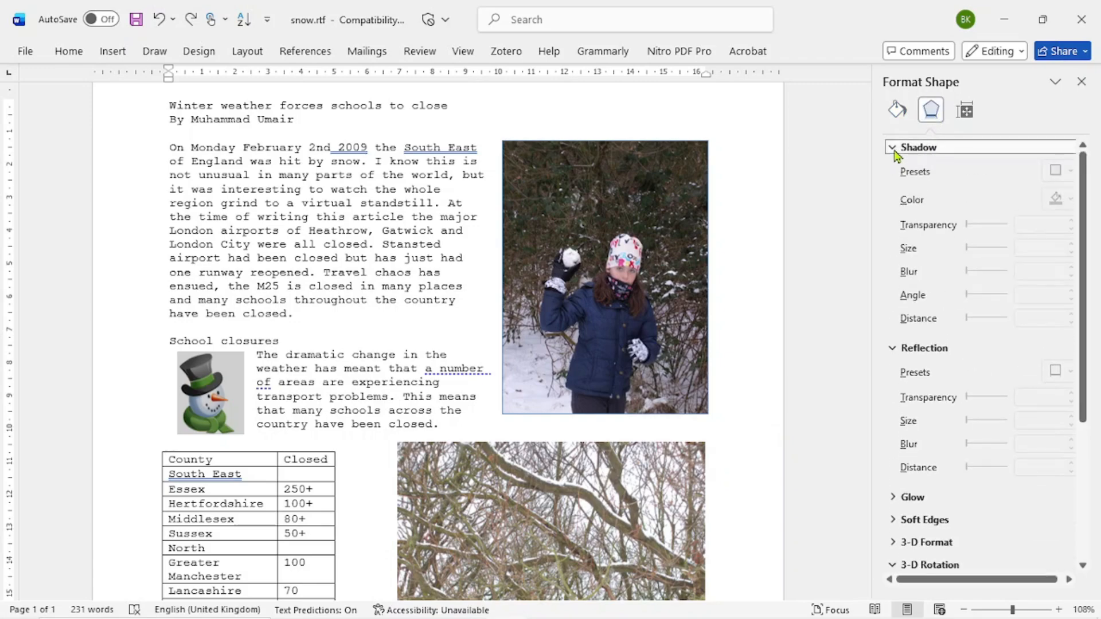
left_click(896, 150)
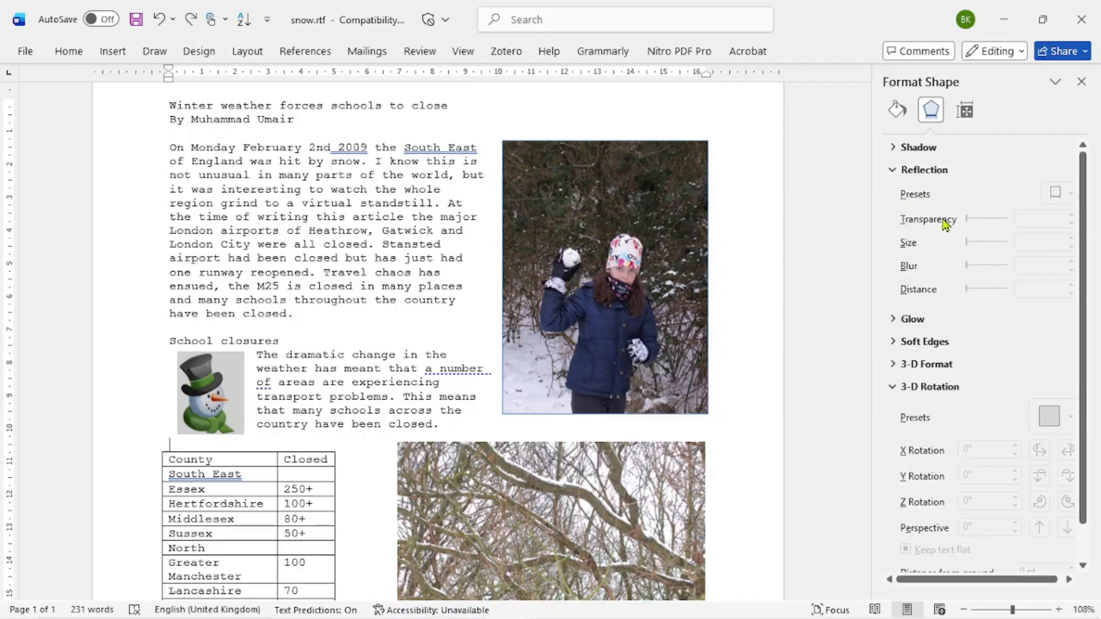
scroll(946, 222, "down", 1)
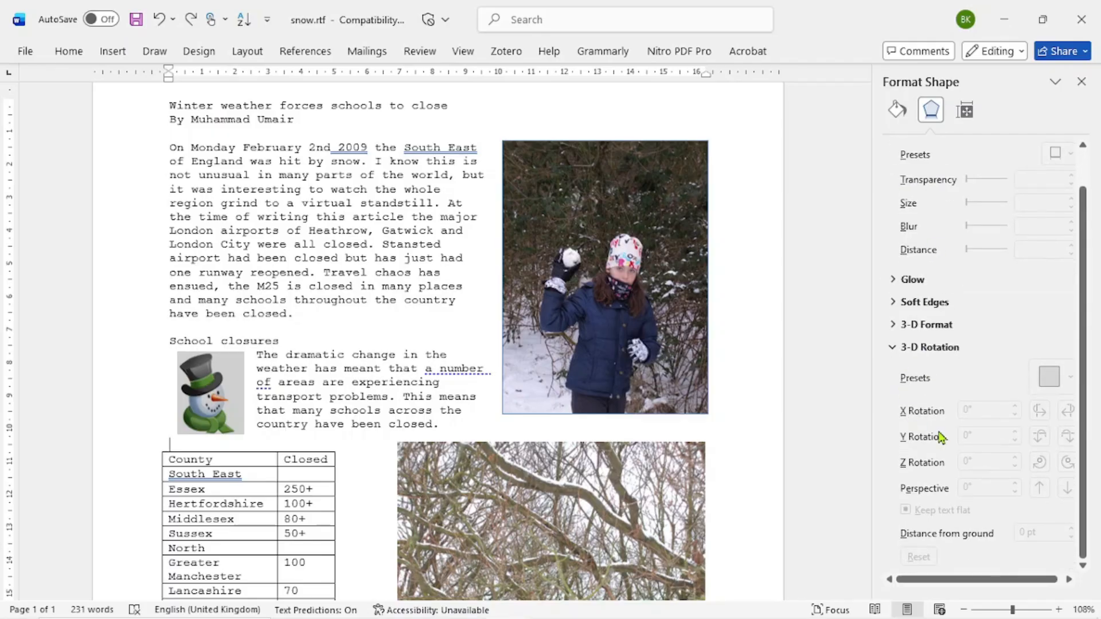
left_click(673, 318)
scroll(969, 404, "down", 1)
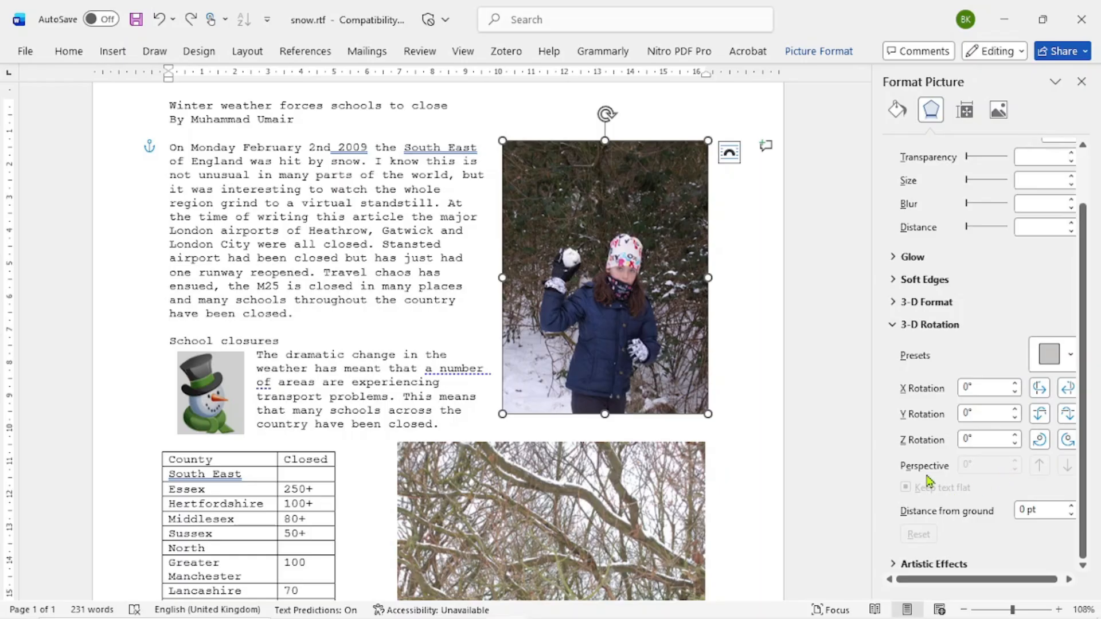
Review the girl picture's text box, picture correction, transparency and crop position settings.
left_click(967, 124)
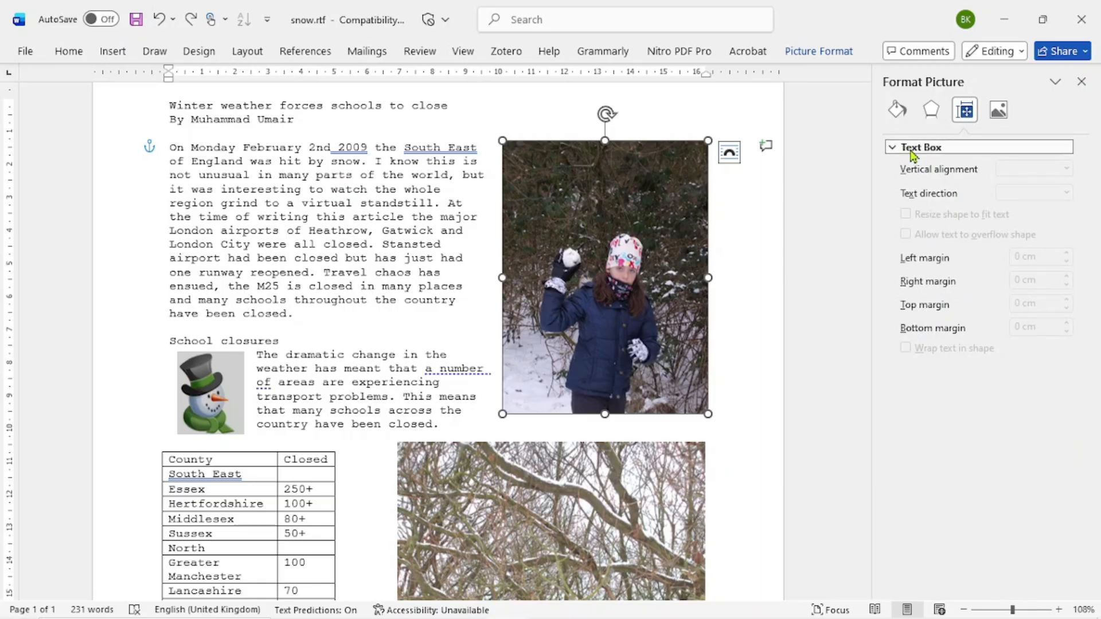
left_click(998, 110)
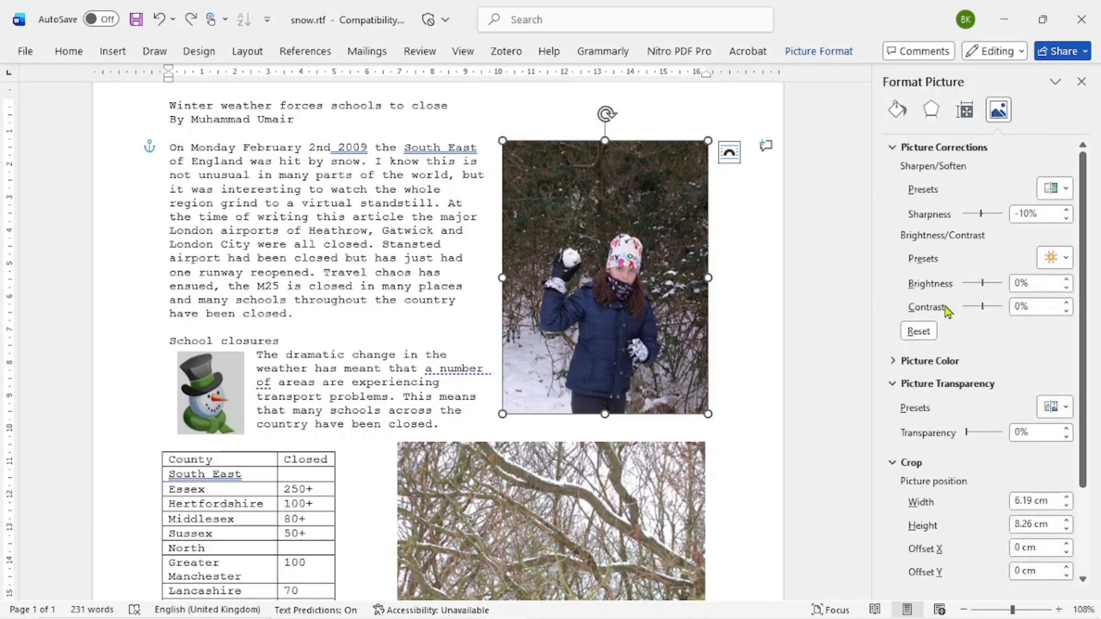
scroll(1007, 257, "down", 3)
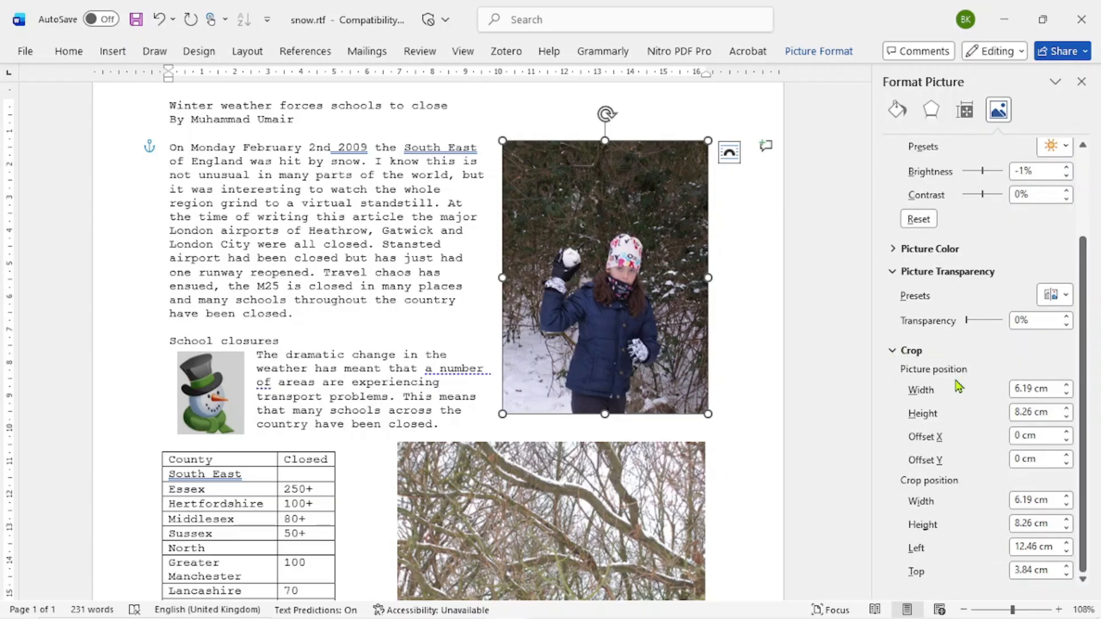
left_click(893, 351)
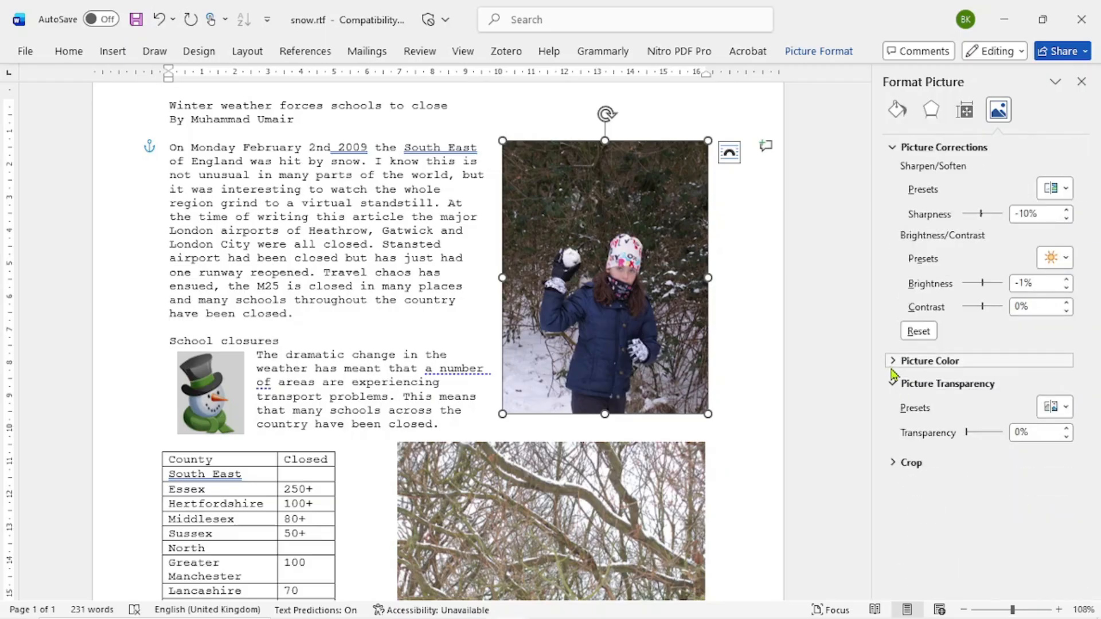
left_click(907, 462)
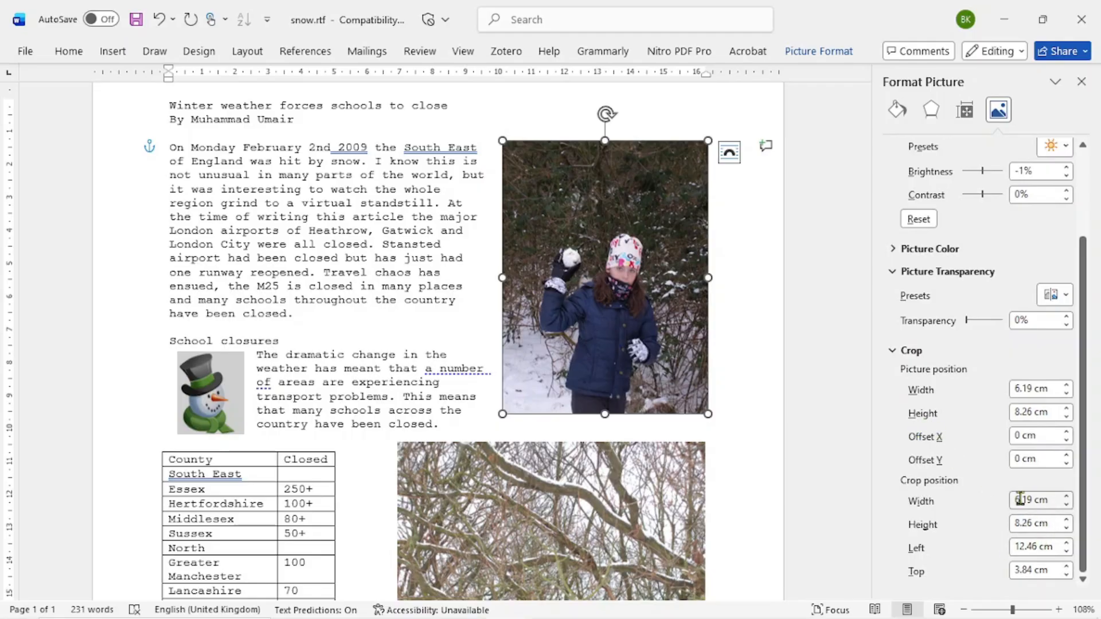
mouse_move(1015, 504)
left_mouse_down()
mouse_move(1043, 505)
mouse_move(1025, 510)
left_mouse_up()
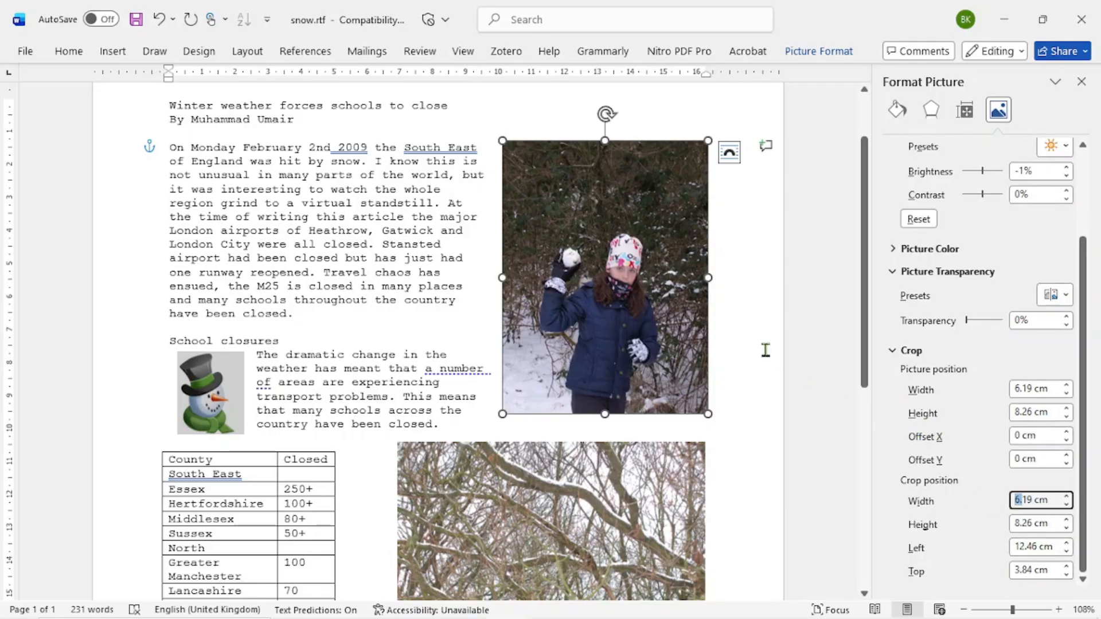
Show the crop handles on the girl picture, leave cropping without trimming it, and close the picture formatting options.
right_click(677, 327)
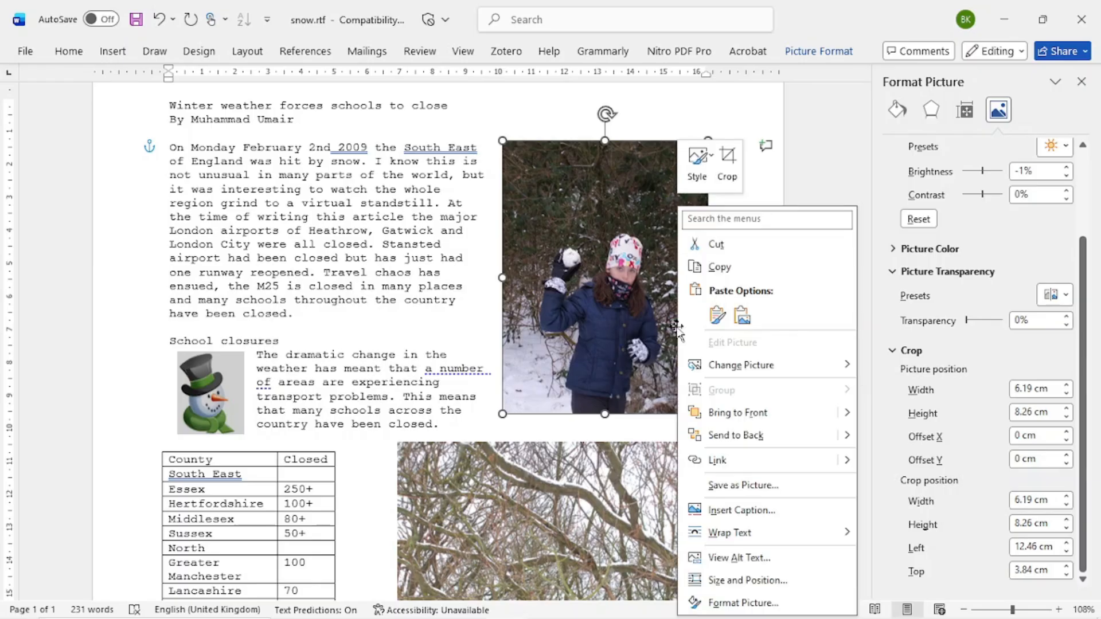
left_click(727, 168)
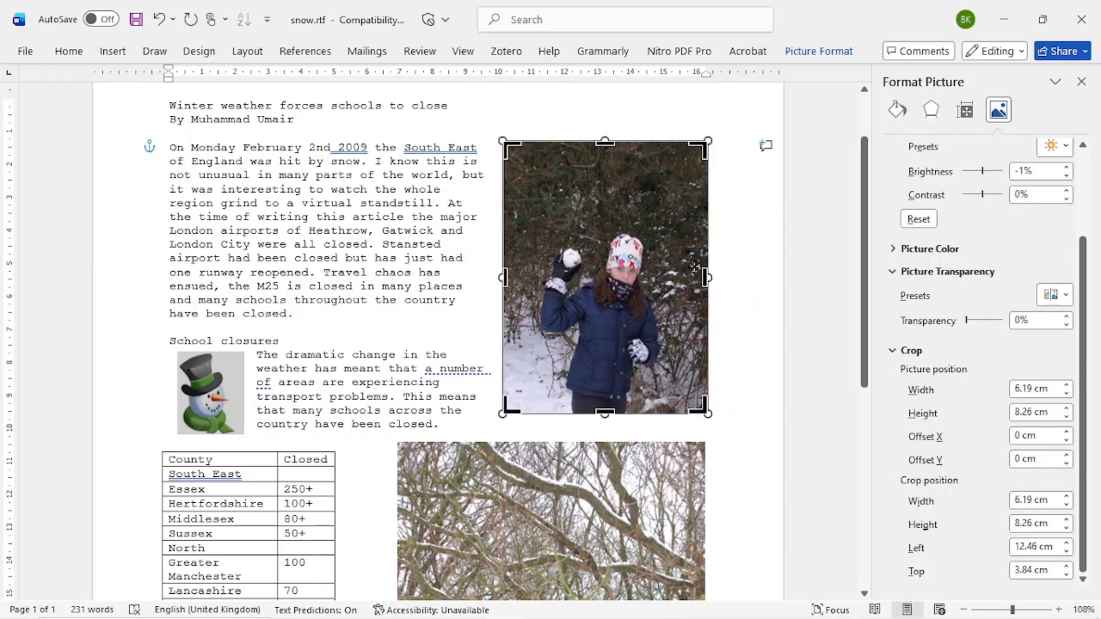
mouse_move(609, 141)
left_mouse_down()
mouse_move(620, 197)
mouse_move(623, 141)
left_mouse_up()
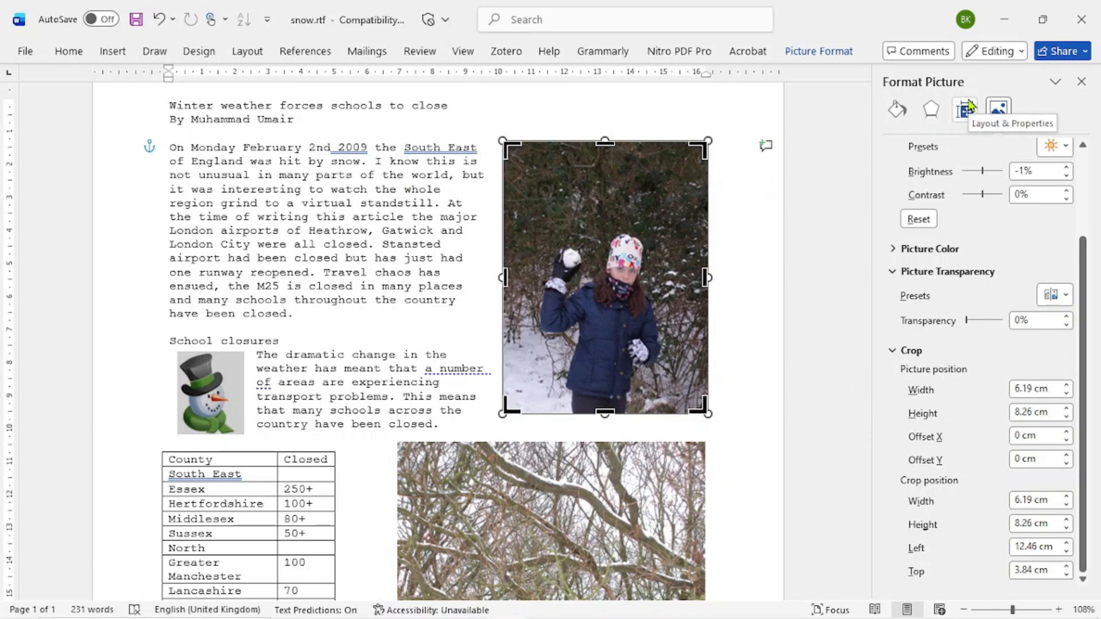
left_click(1081, 82)
left_click(873, 220)
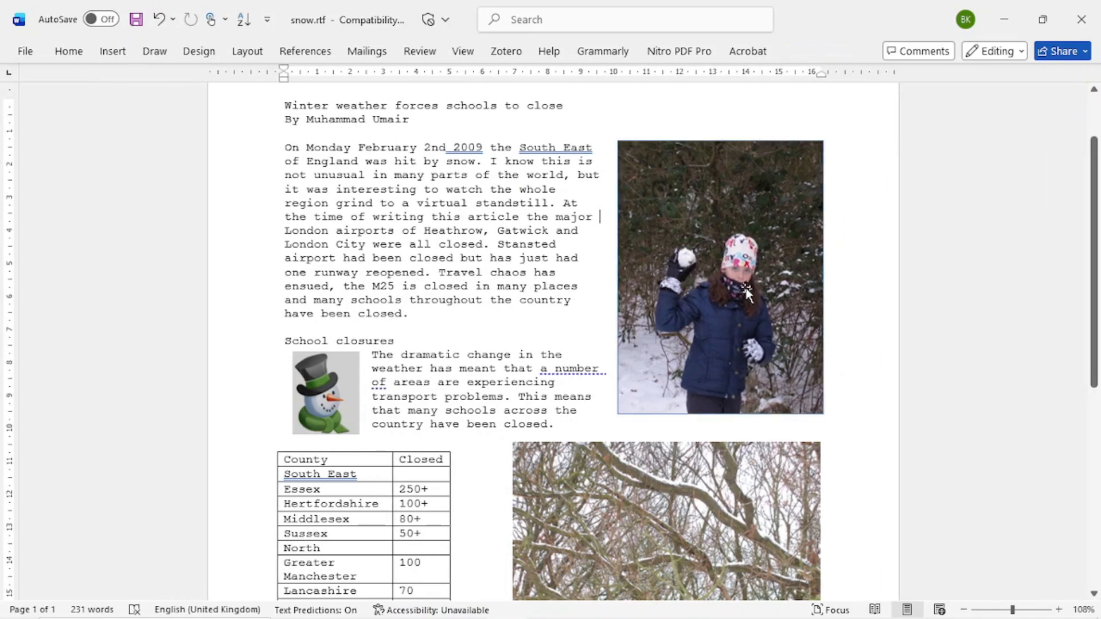
Review the layout of the pictures, closures table and text across the whole page.
scroll(717, 304, "down", 3)
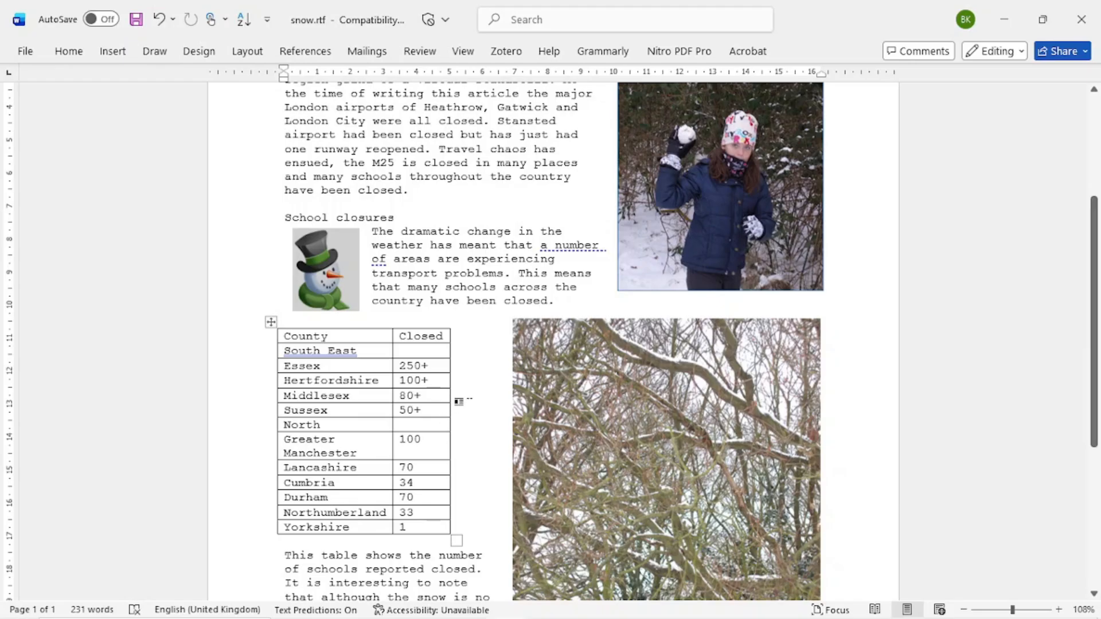
scroll(459, 376, "down", 7)
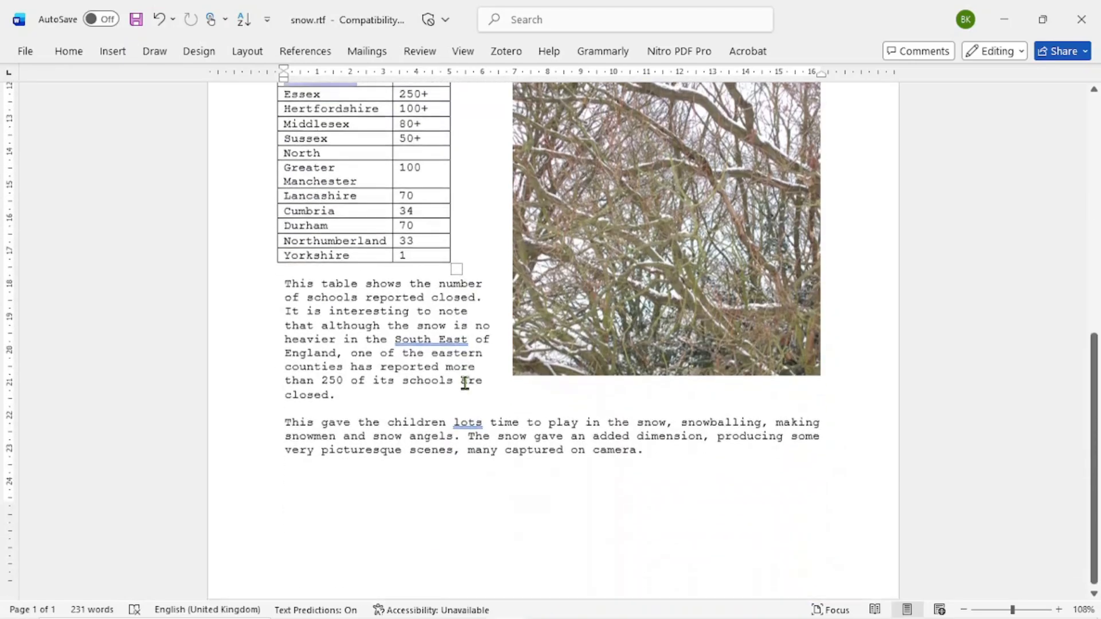
scroll(472, 361, "up", 9)
scroll(528, 327, "up", 2)
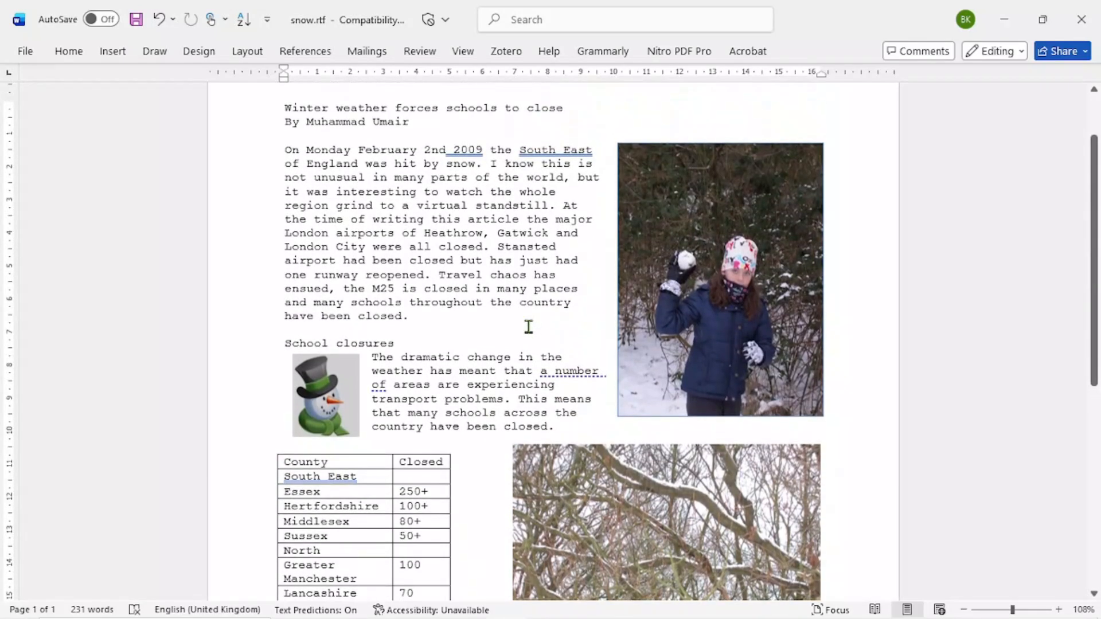